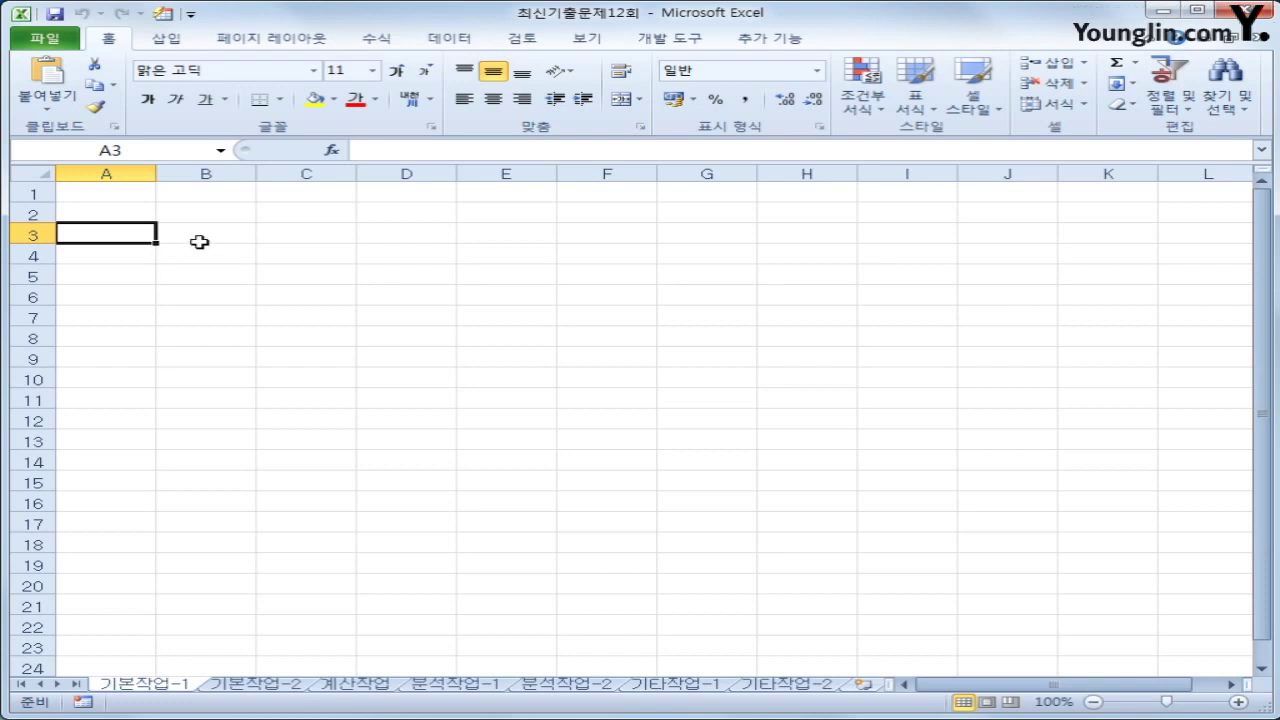
- Starting at B3, begin a Microsoft Query import from the Access database 녹차판매정보.accdb
{"action": "left_click", "coordinate": [200, 241]}
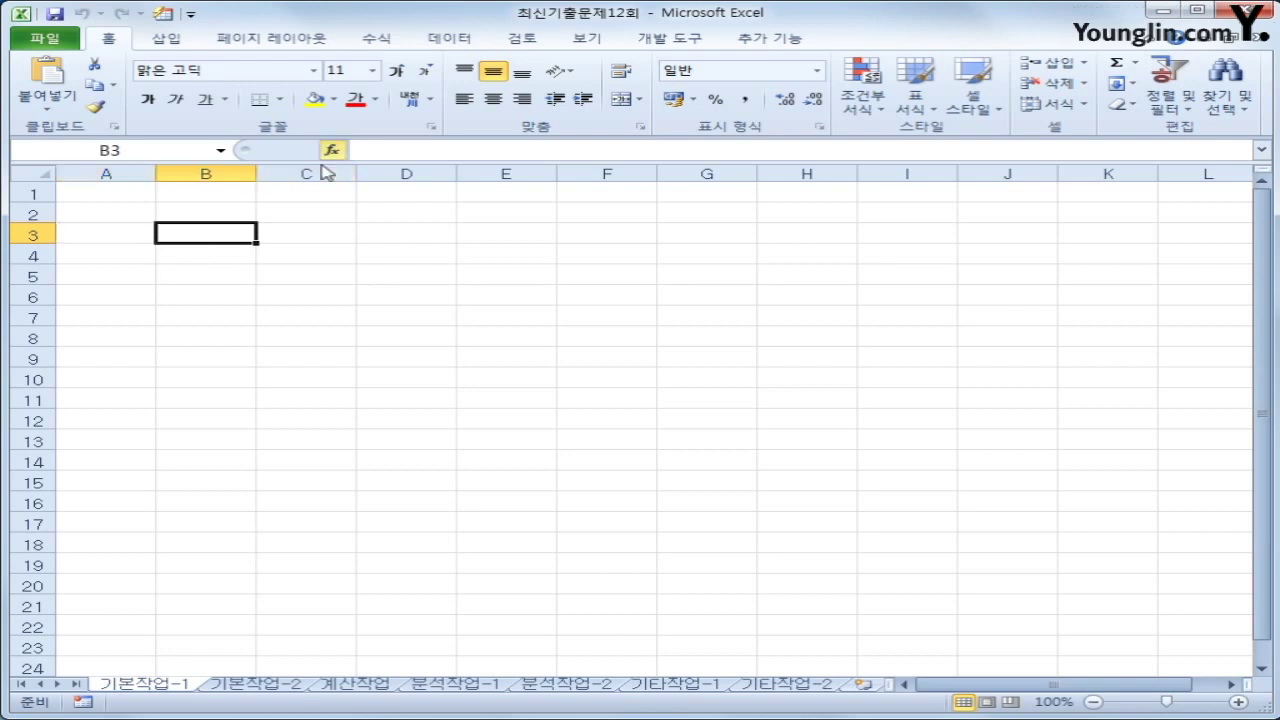
{"action": "left_click", "coordinate": [451, 38]}
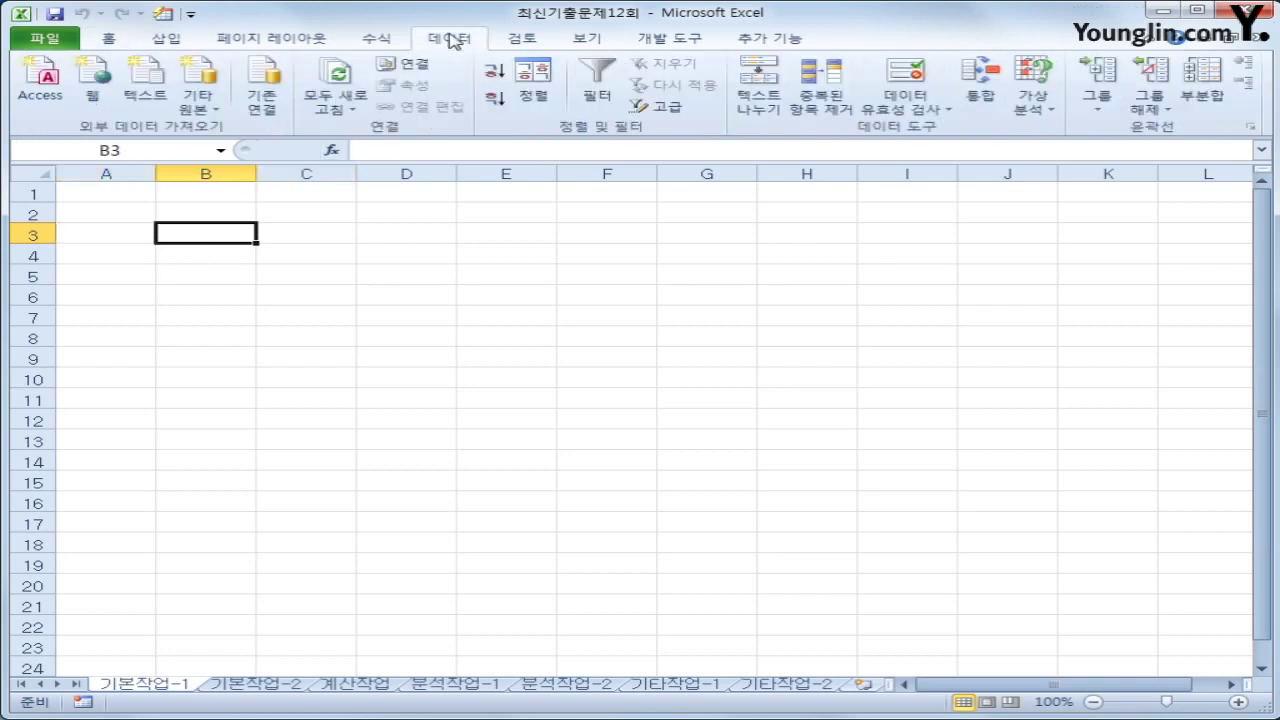
{"action": "left_click", "coordinate": [203, 112]}
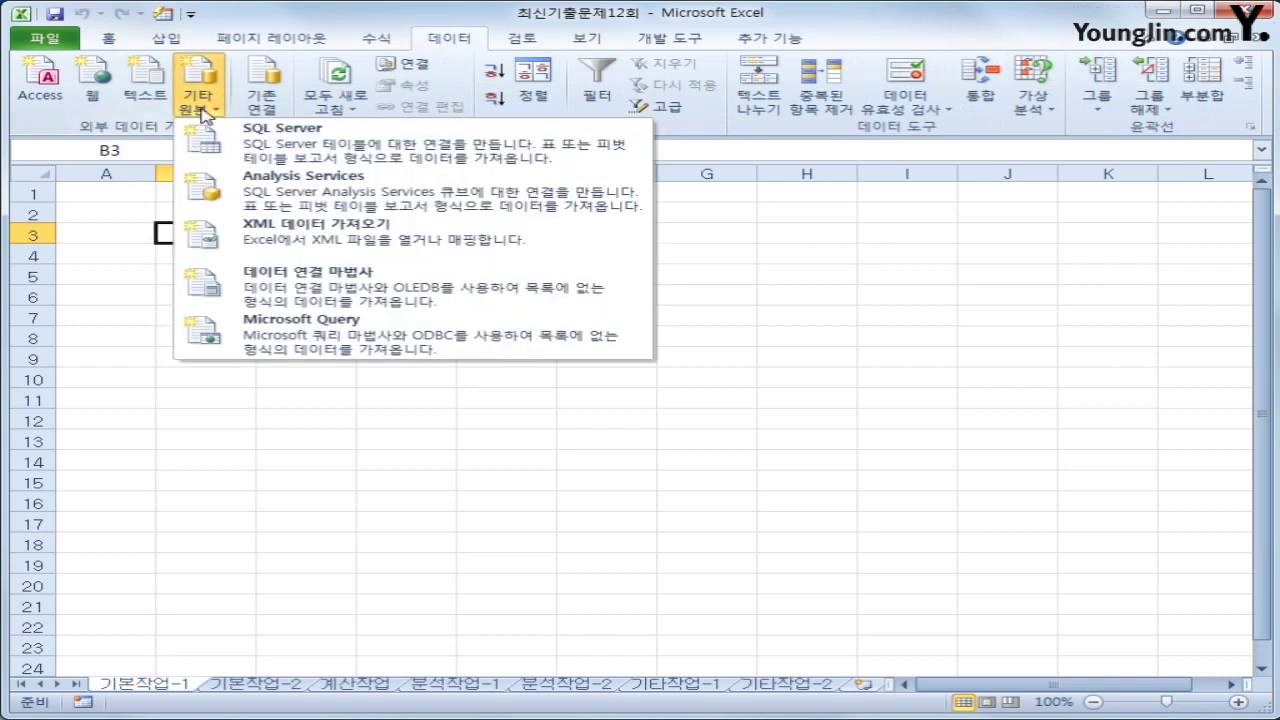
{"action": "left_click", "coordinate": [278, 333]}
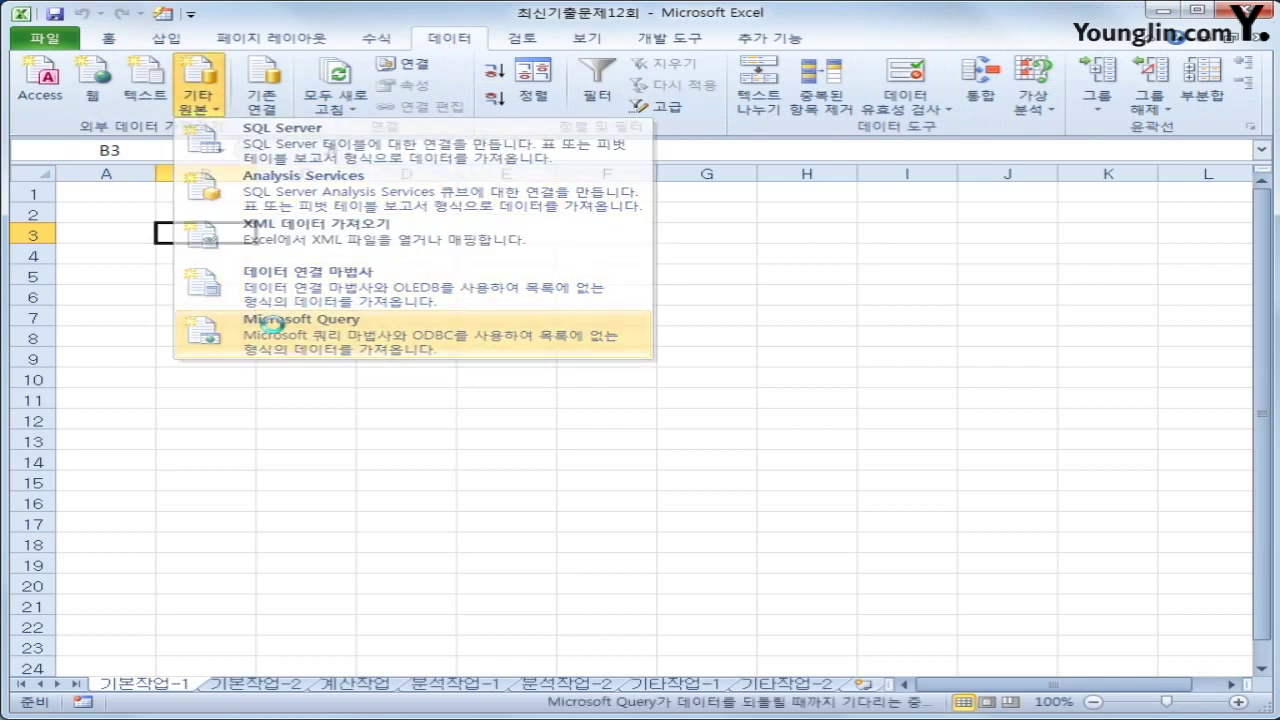
{"action": "left_click", "coordinate": [424, 428]}
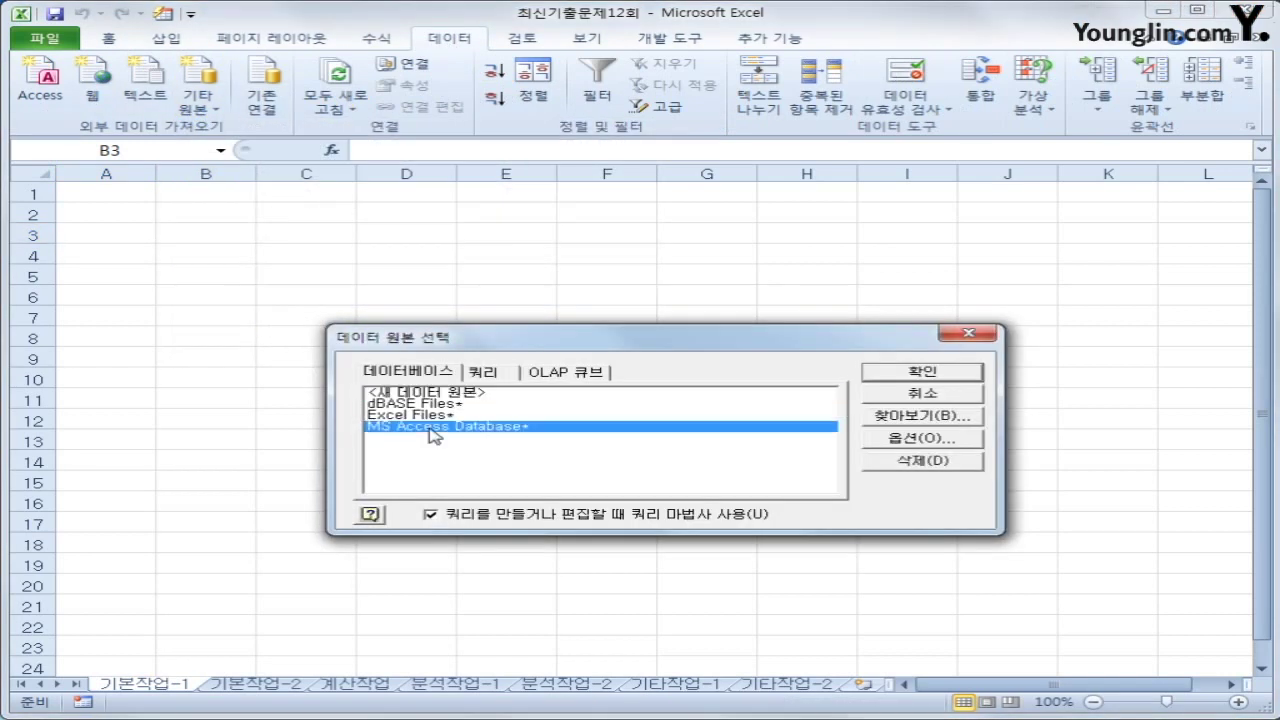
{"action": "left_click", "coordinate": [912, 371]}
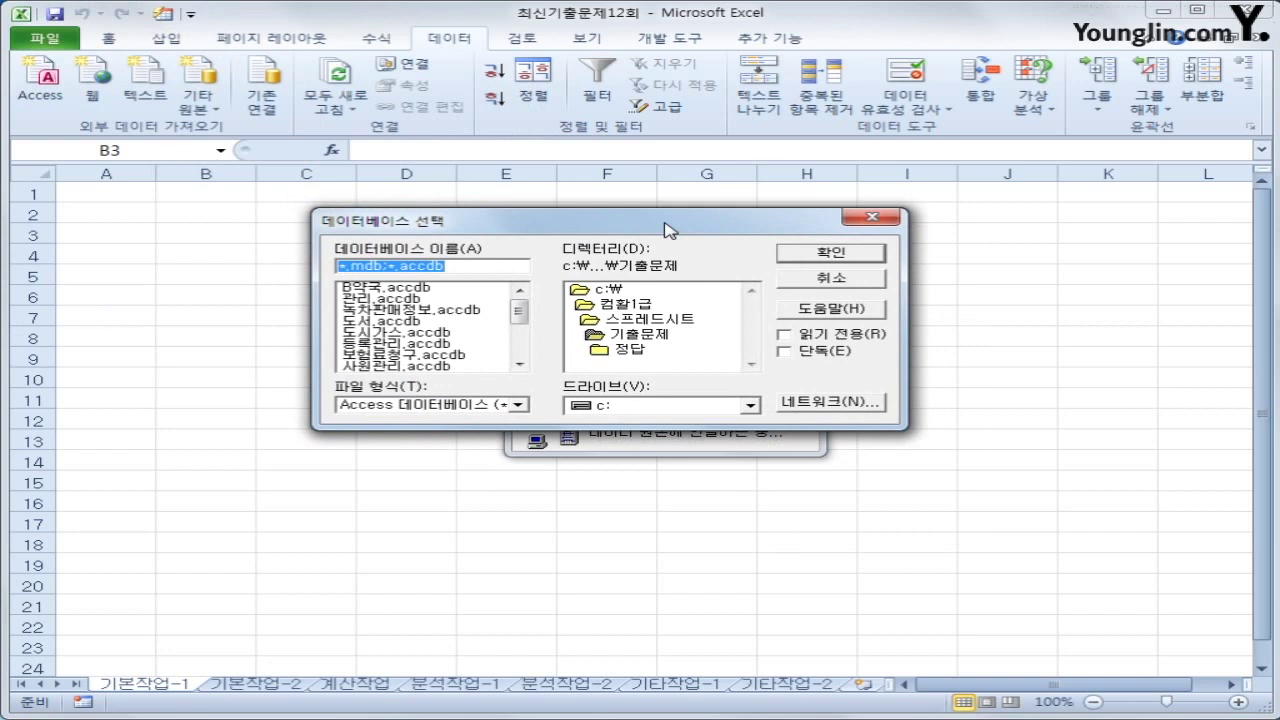
{"action": "left_click", "coordinate": [411, 313]}
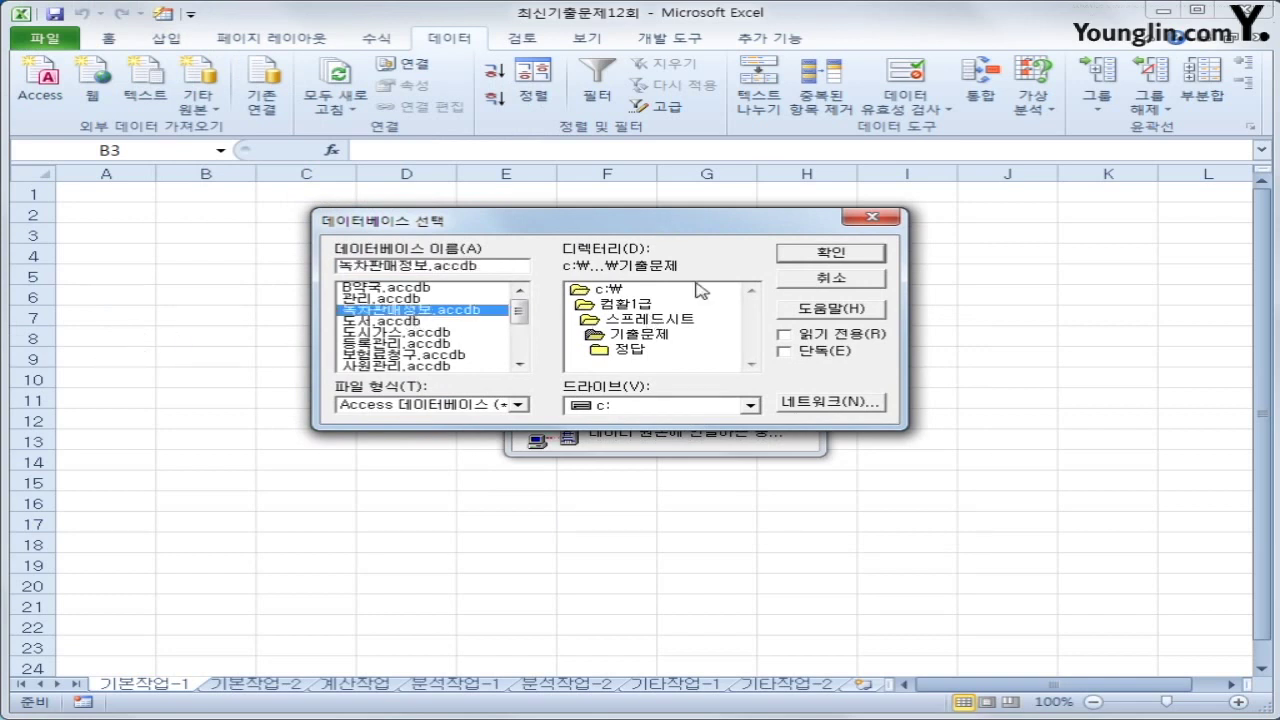
{"action": "left_click", "coordinate": [795, 256]}
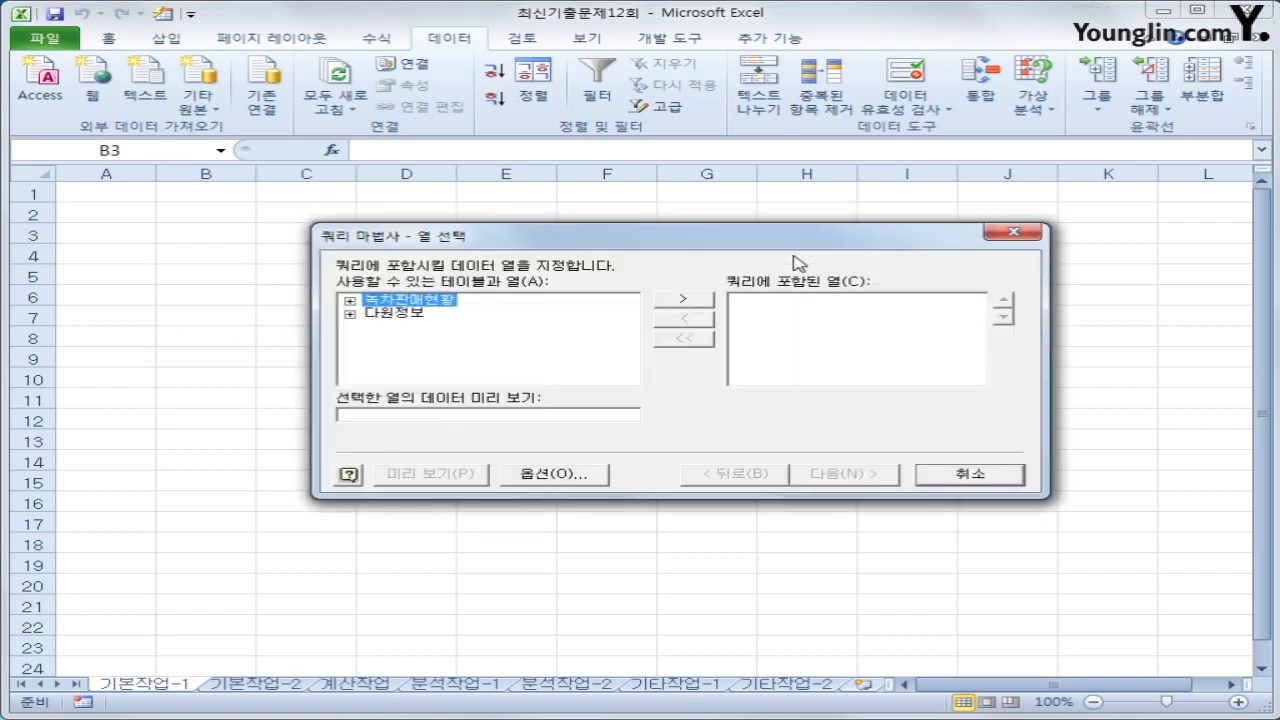
- Add 상품코드, 상품명, 다원명, 구분, 제조년도, 가격 and 판매량 from 녹차판매현황 to the query
{"action": "double_click", "coordinate": [428, 302]}
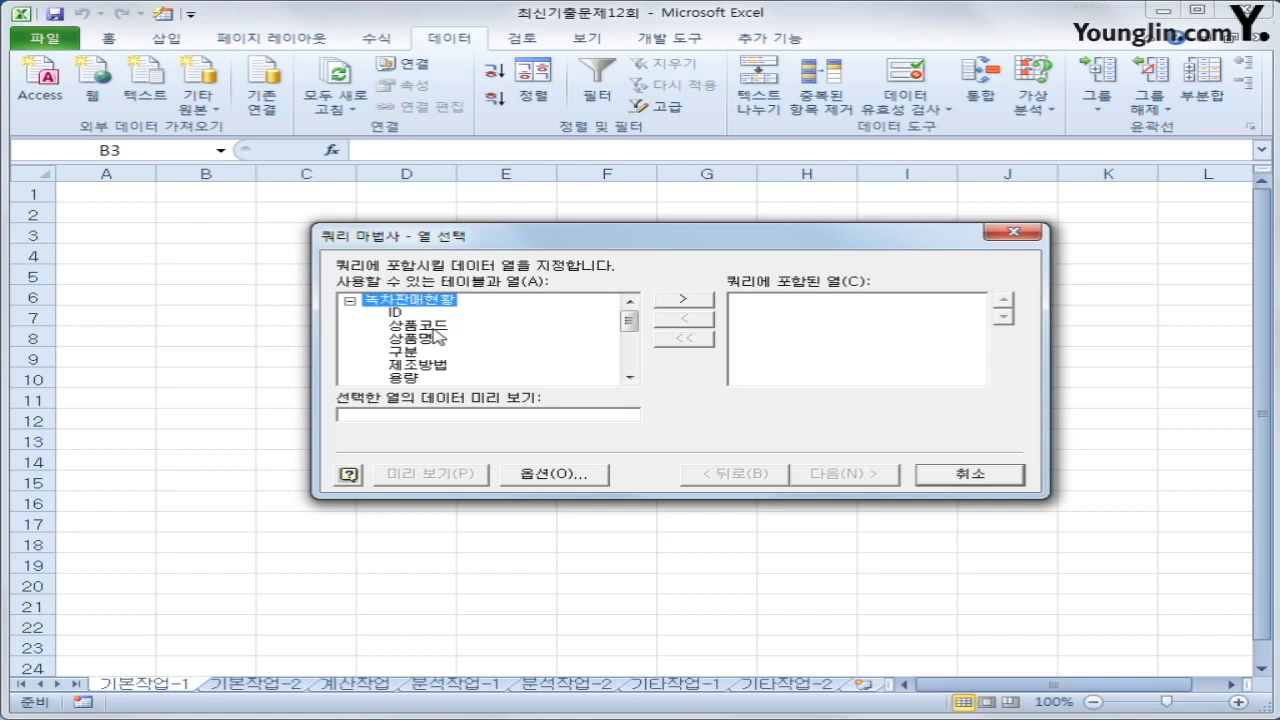
{"action": "double_click", "coordinate": [436, 328]}
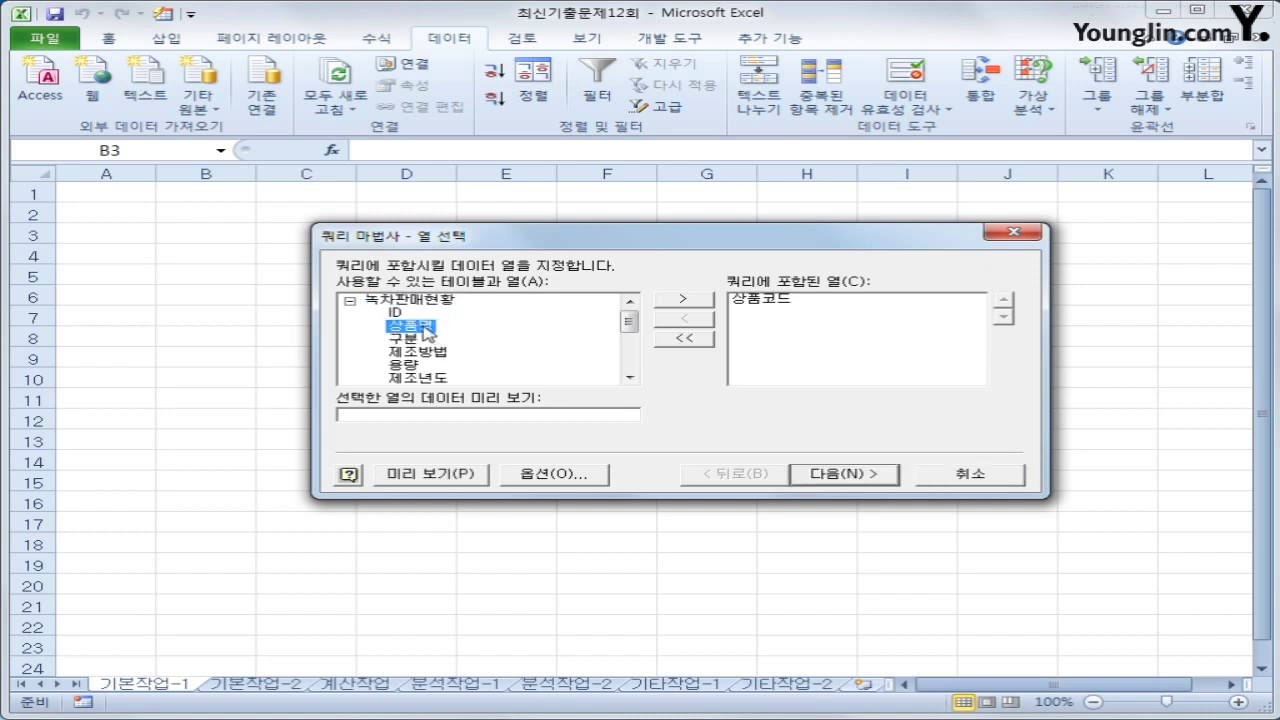
{"action": "double_click", "coordinate": [433, 330]}
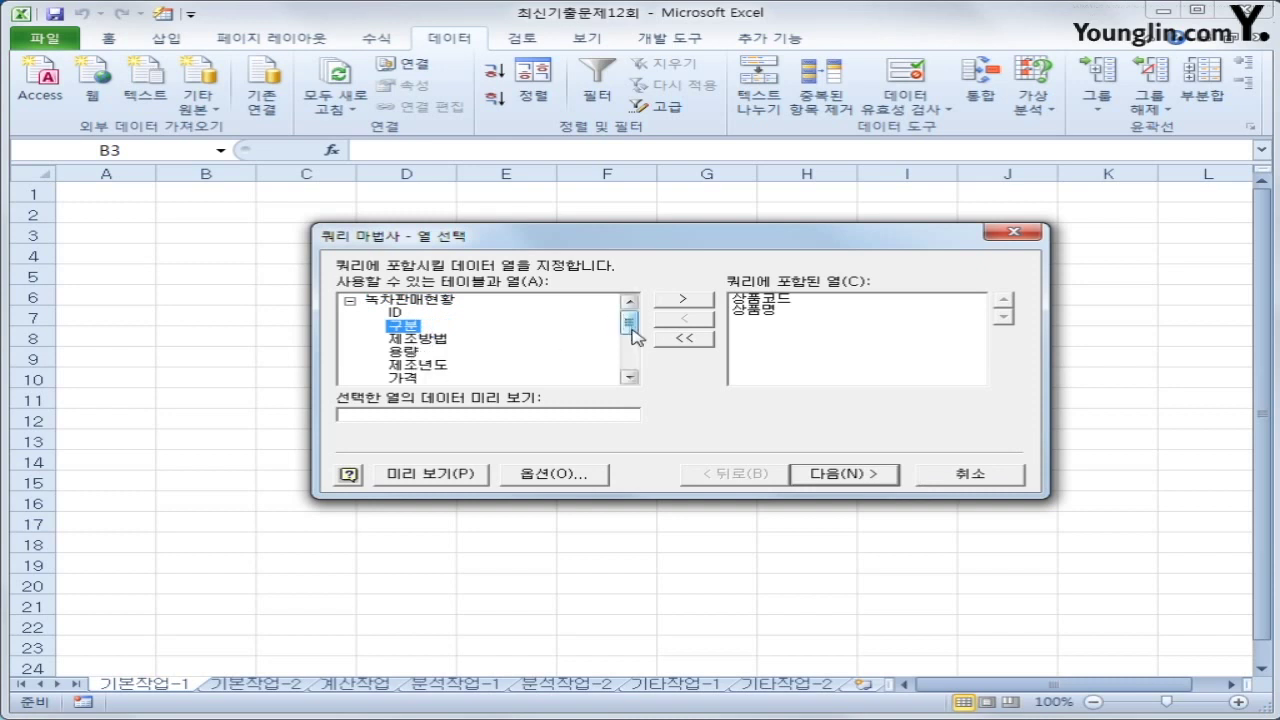
{"action": "scroll", "coordinate": [418, 372], "scroll_direction": "down", "scroll_amount": 4}
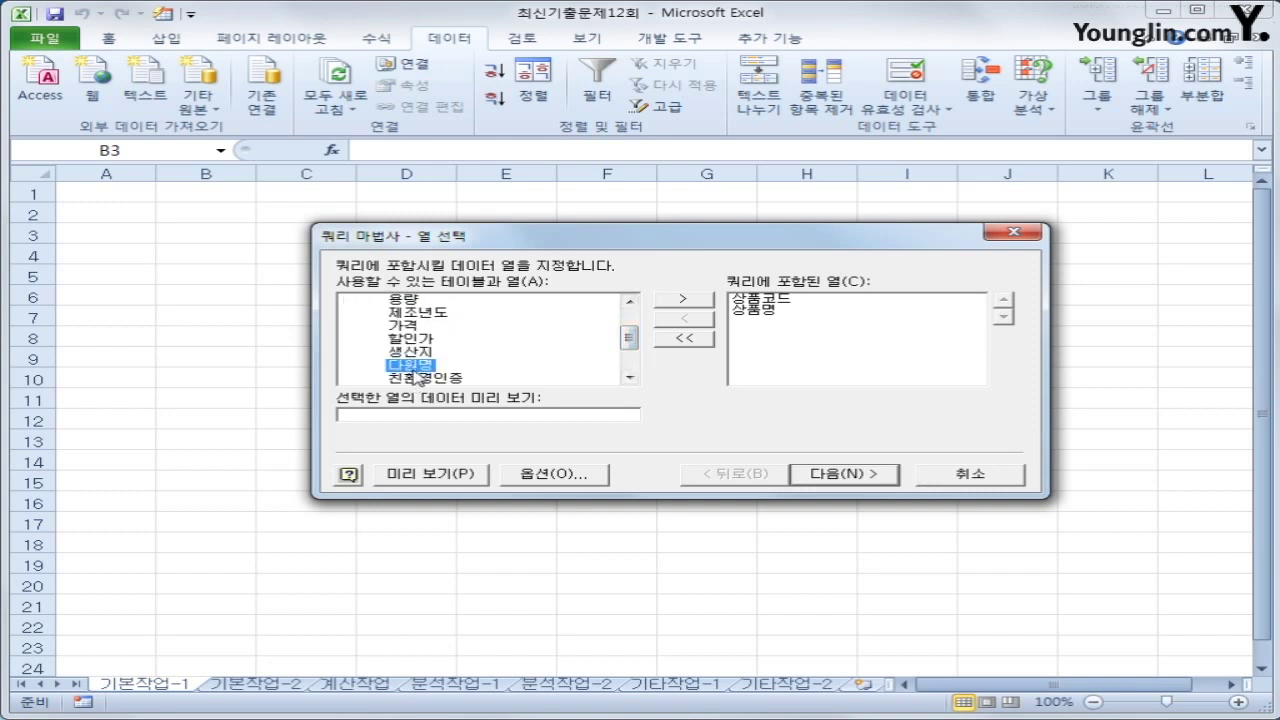
{"action": "double_click", "coordinate": [415, 366]}
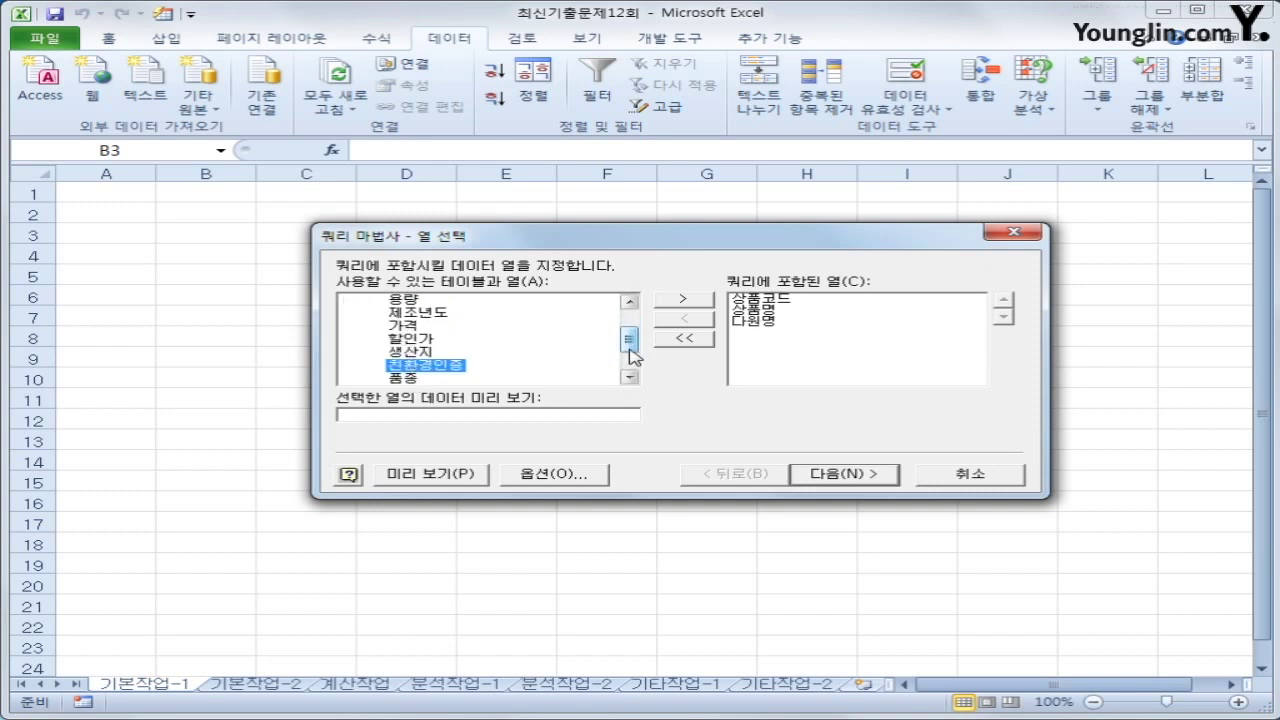
{"action": "scroll", "coordinate": [628, 345], "scroll_direction": "up", "scroll_amount": 1}
{"action": "double_click", "coordinate": [405, 313]}
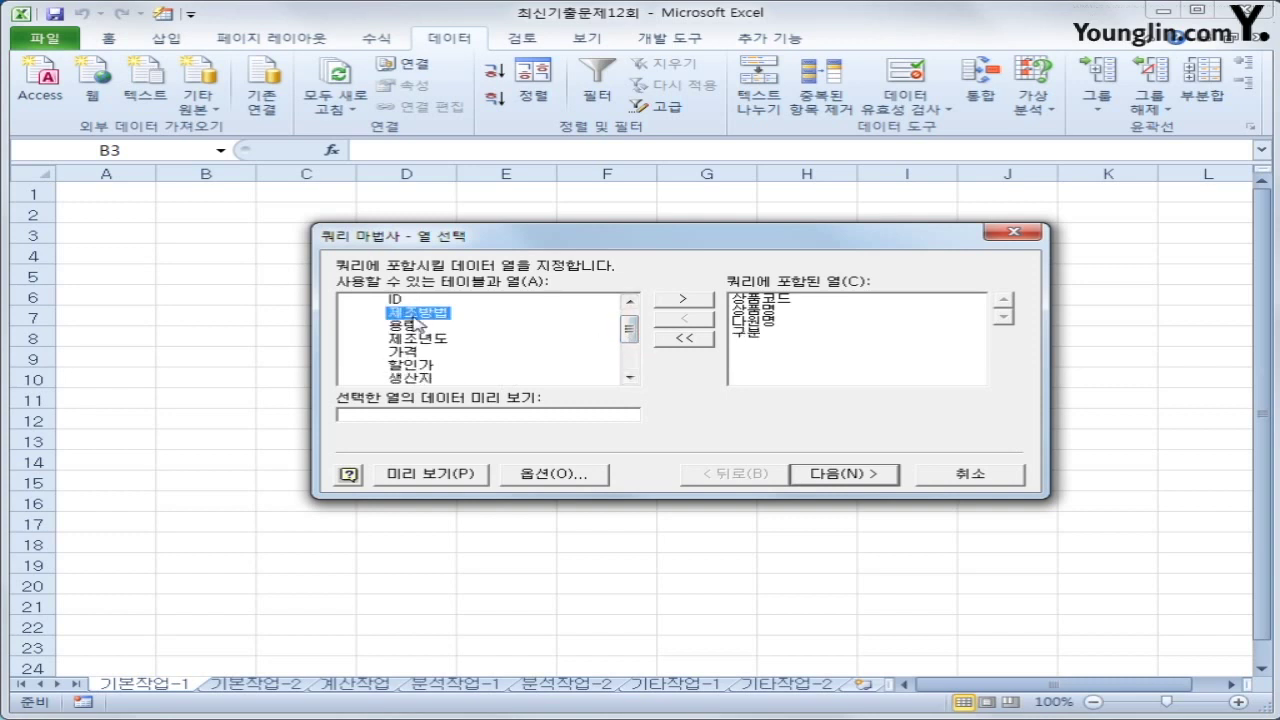
{"action": "double_click", "coordinate": [410, 340]}
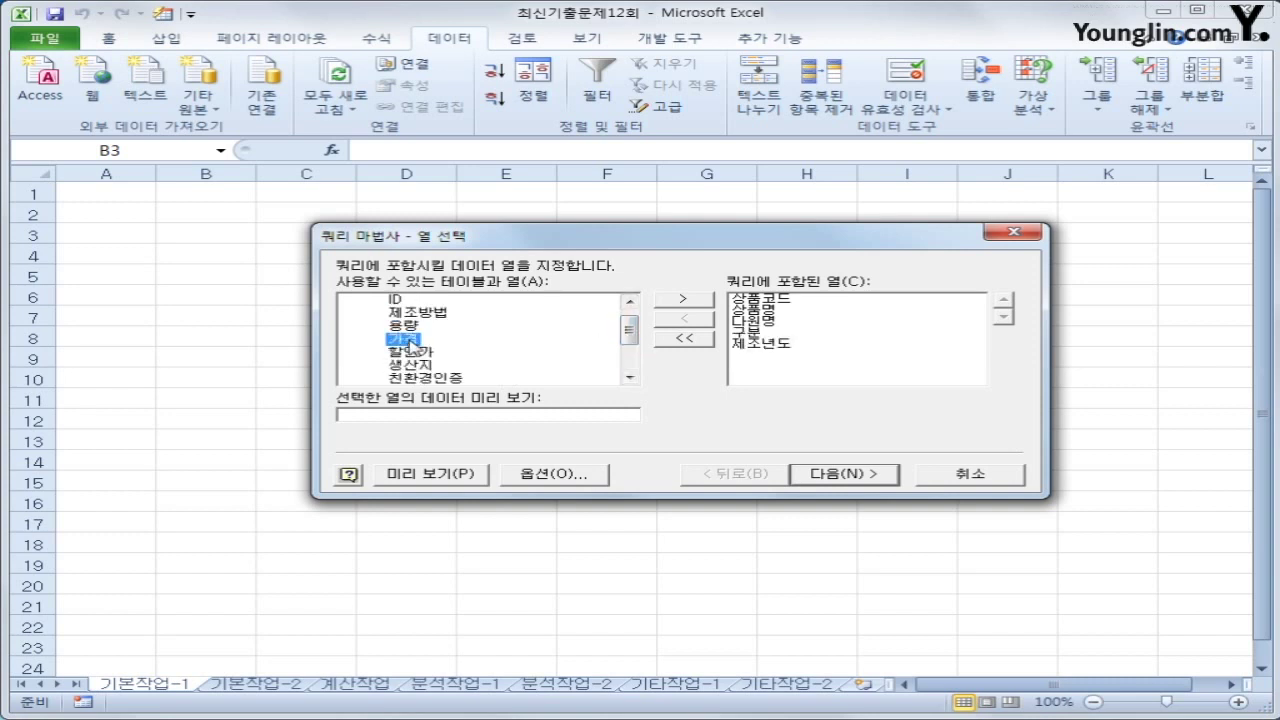
{"action": "double_click", "coordinate": [410, 340]}
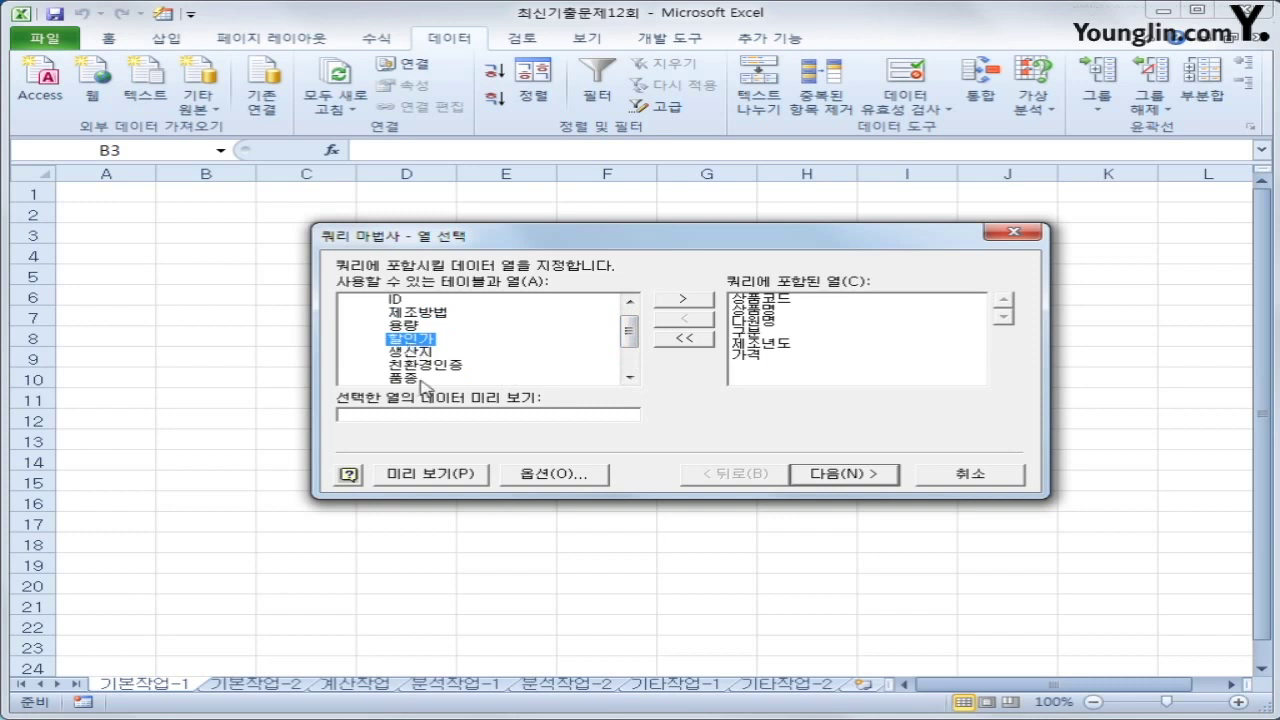
{"action": "left_click_drag", "start_coordinate": [630, 332], "coordinate": [610, 348]}
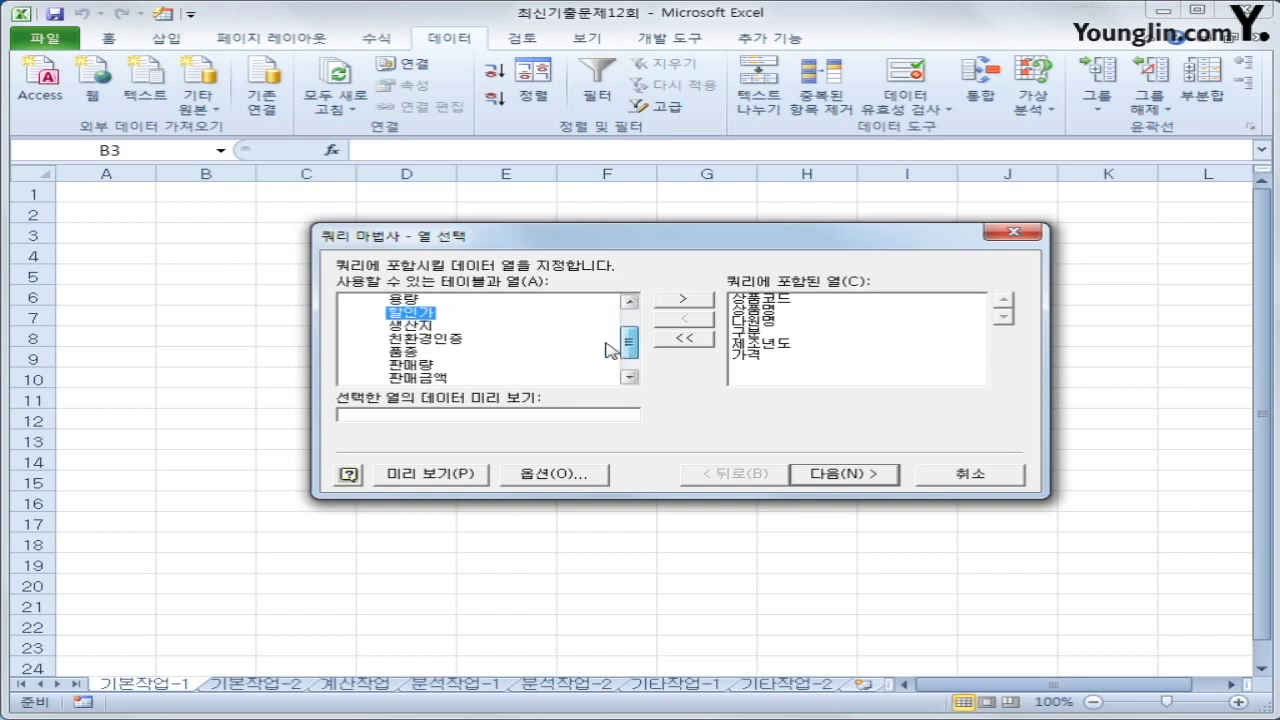
{"action": "double_click", "coordinate": [410, 365]}
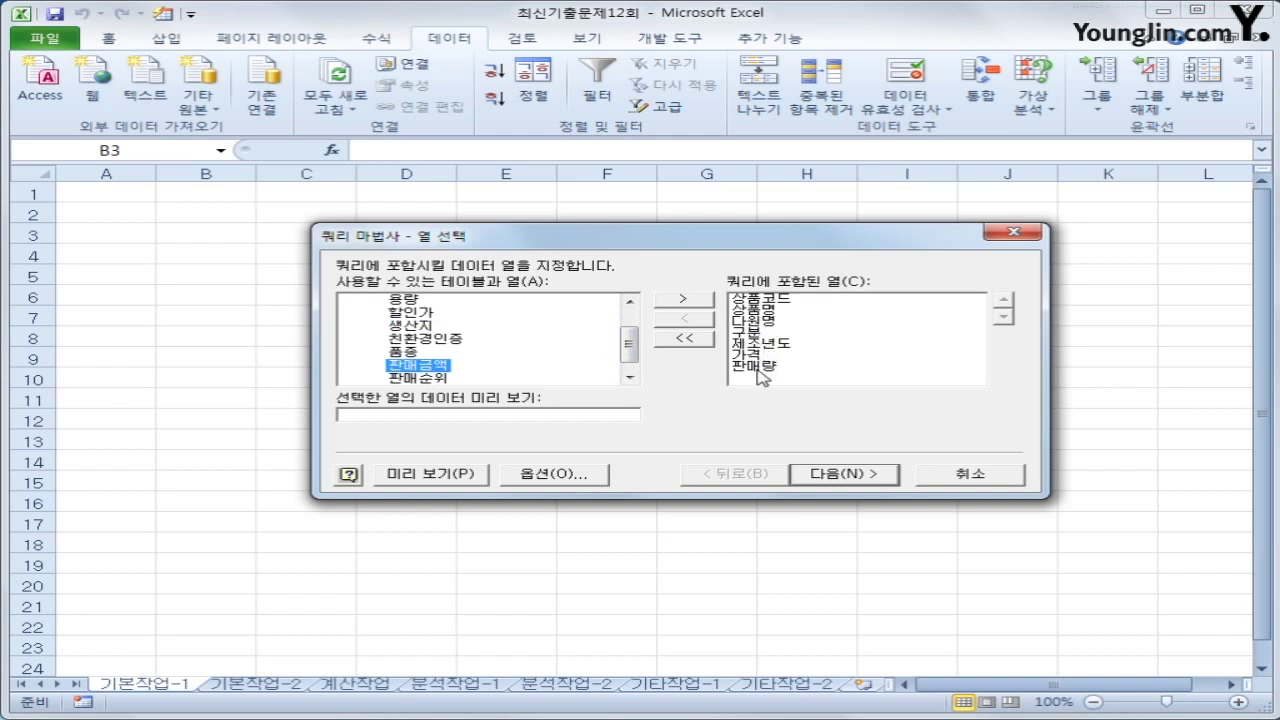
{"action": "left_click", "coordinate": [858, 476]}
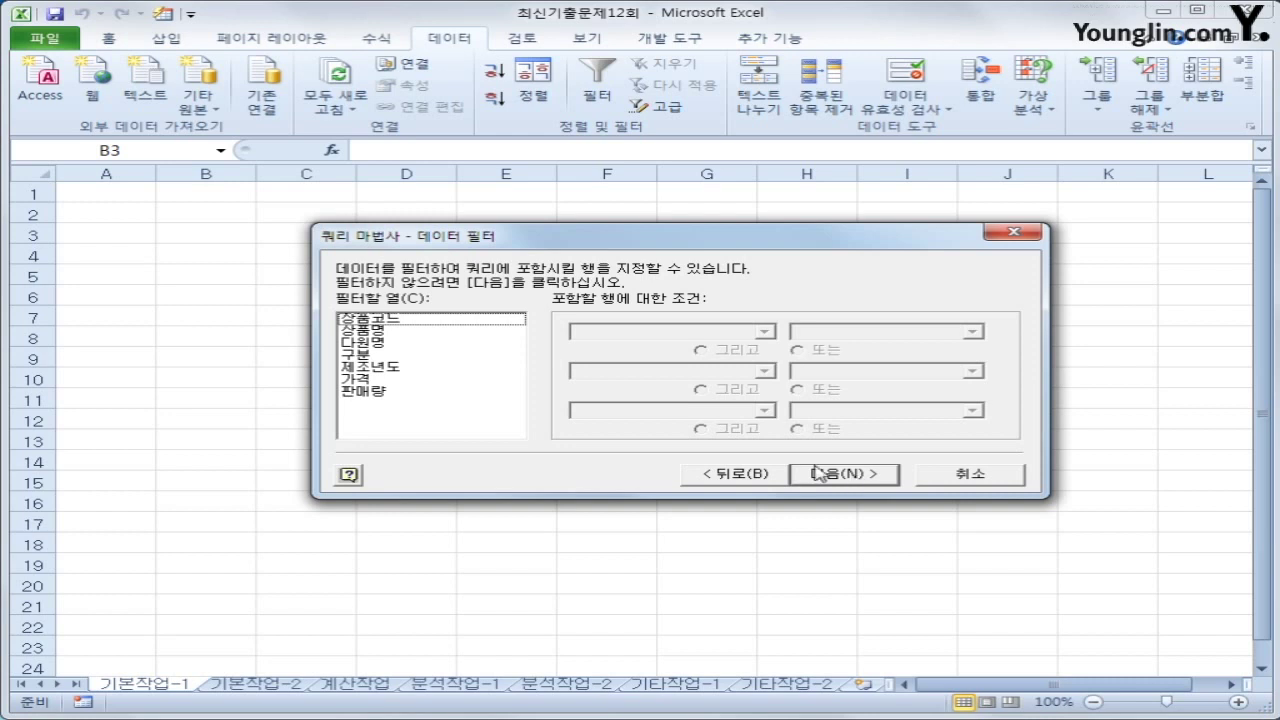
- Filter the query rows to 가격 >= 70000 and 판매량 < 30
{"action": "left_click", "coordinate": [408, 379]}
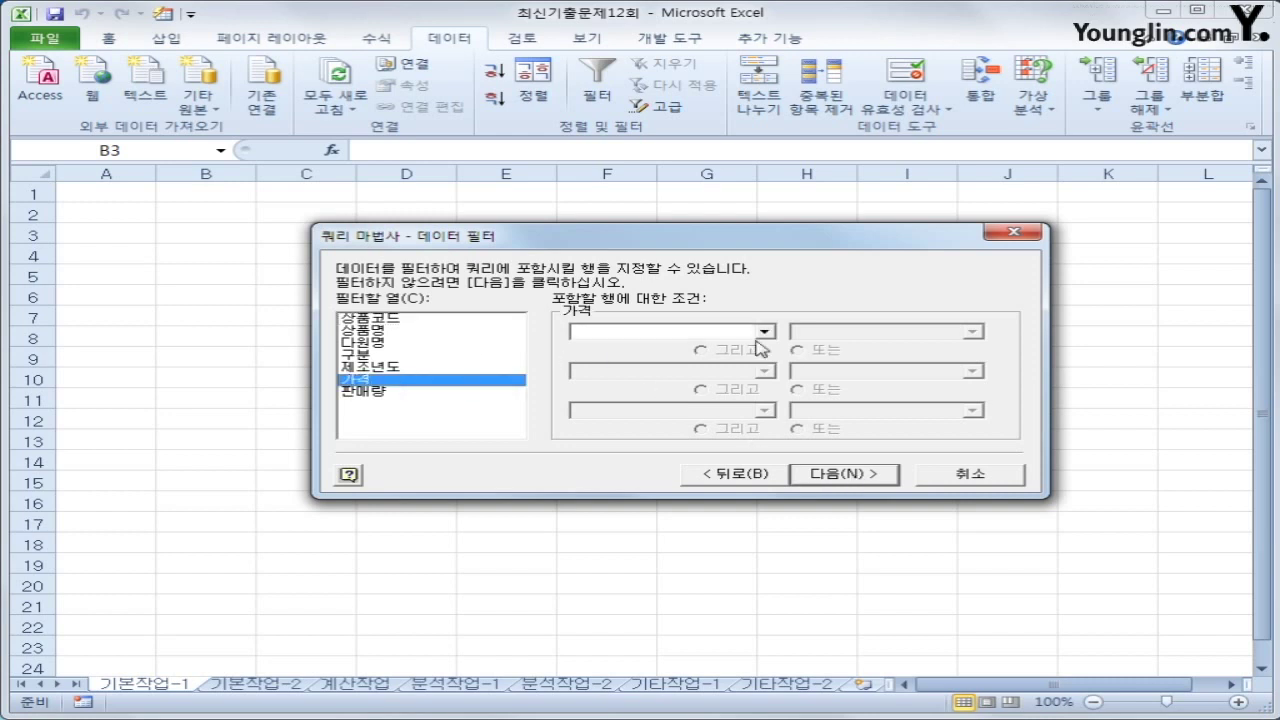
{"action": "left_click", "coordinate": [763, 333]}
{"action": "left_click", "coordinate": [734, 395]}
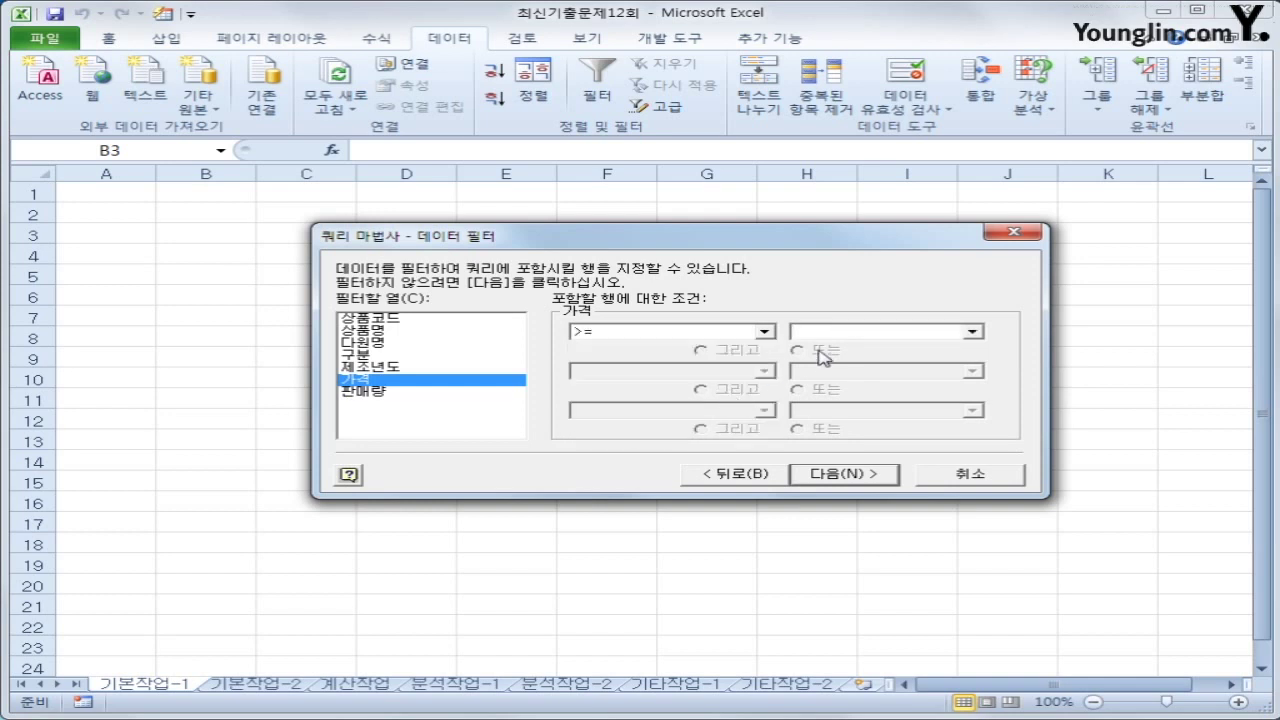
{"action": "type", "text": "7000"}
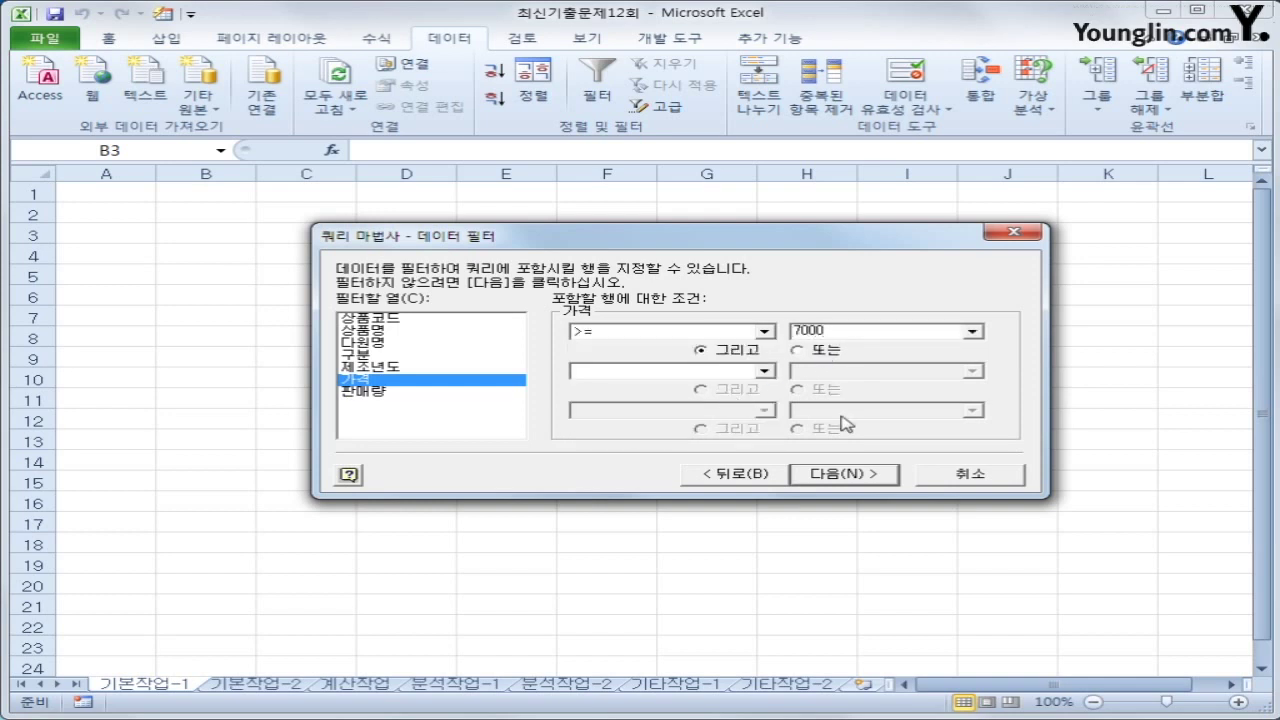
{"action": "type", "text": "0"}
{"action": "left_click", "coordinate": [480, 394]}
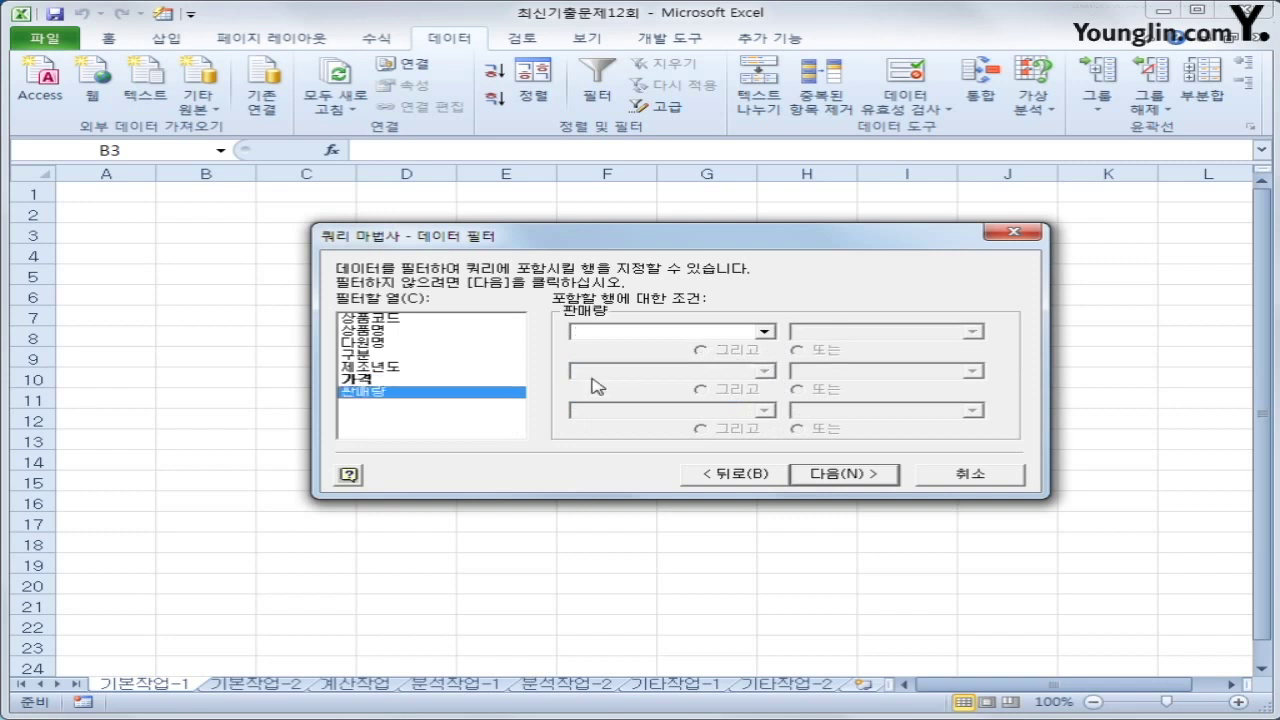
{"action": "left_click", "coordinate": [696, 333]}
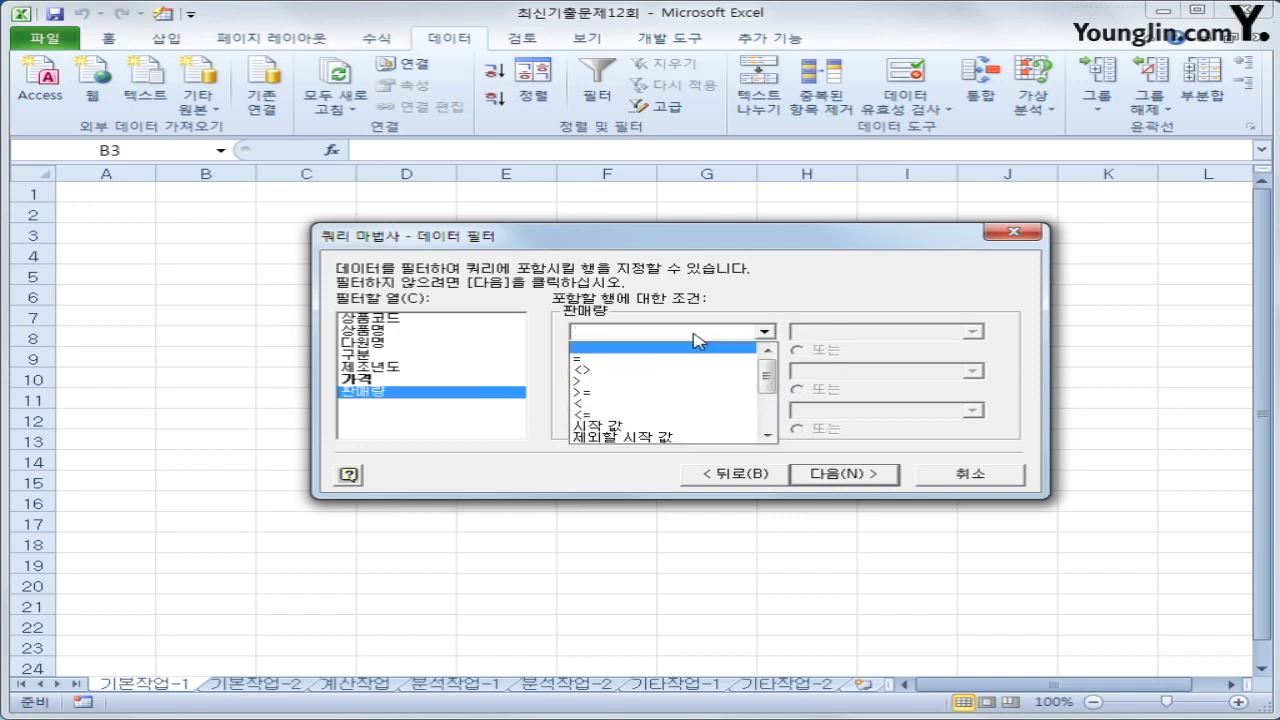
{"action": "left_click", "coordinate": [687, 404]}
{"action": "type", "text": "30"}
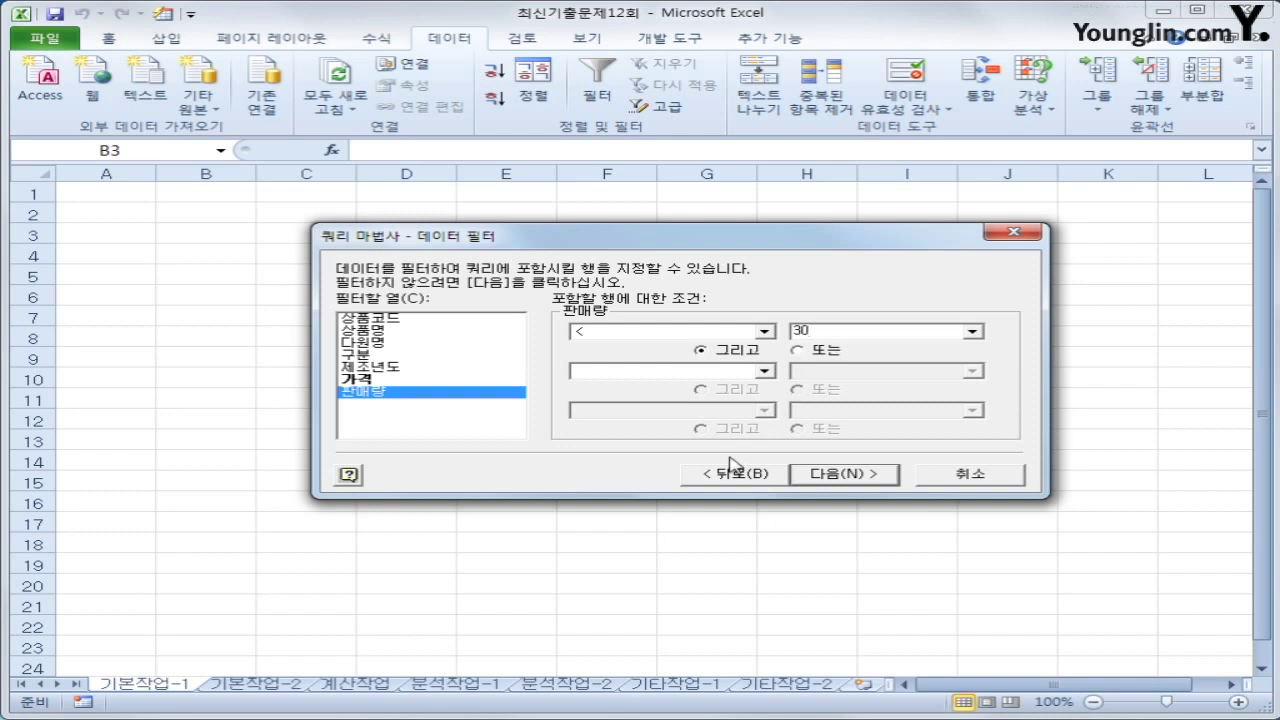
{"action": "left_click", "coordinate": [852, 473]}
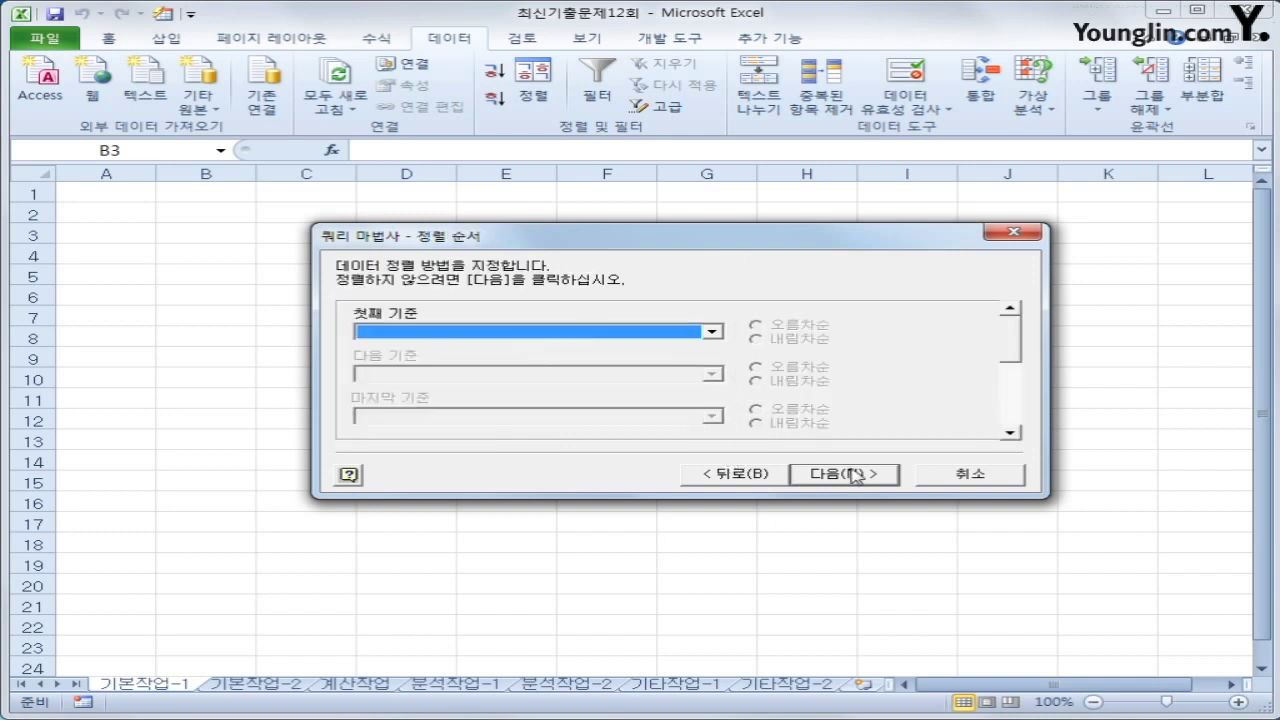
- Sort the query by 다원명, then by 구분 descending
{"action": "left_click", "coordinate": [652, 333]}
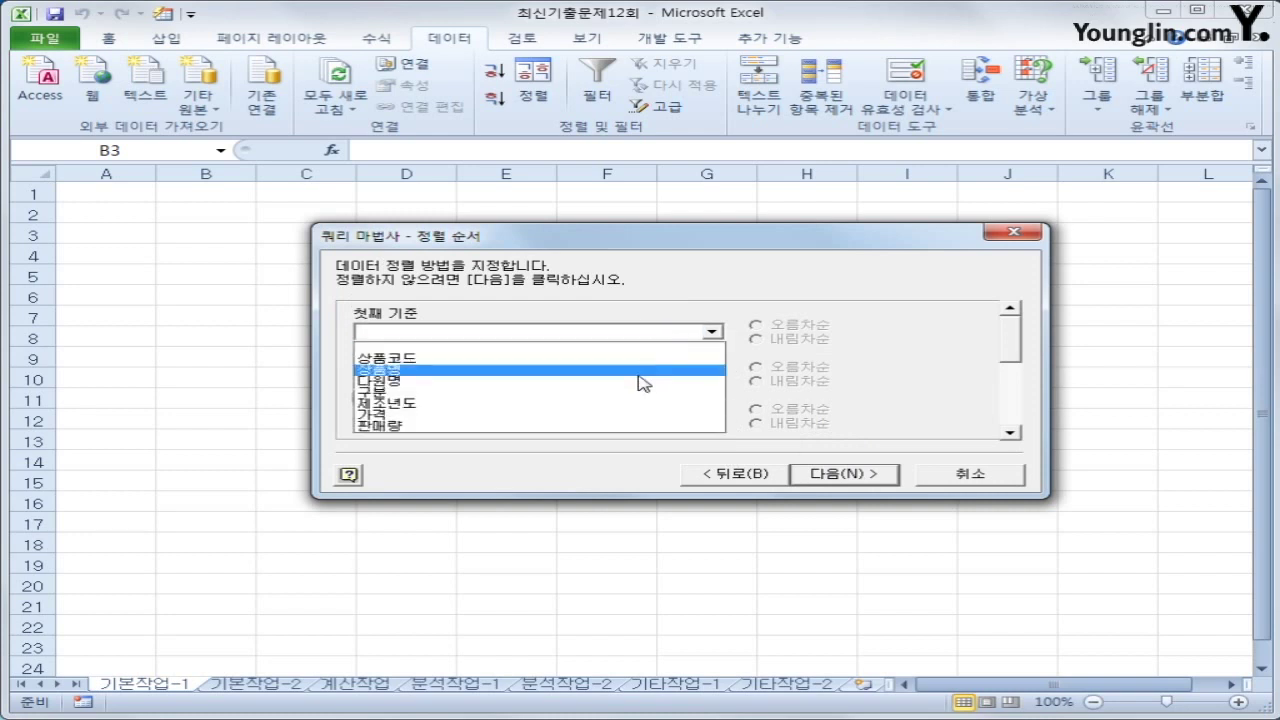
{"action": "left_click", "coordinate": [643, 381]}
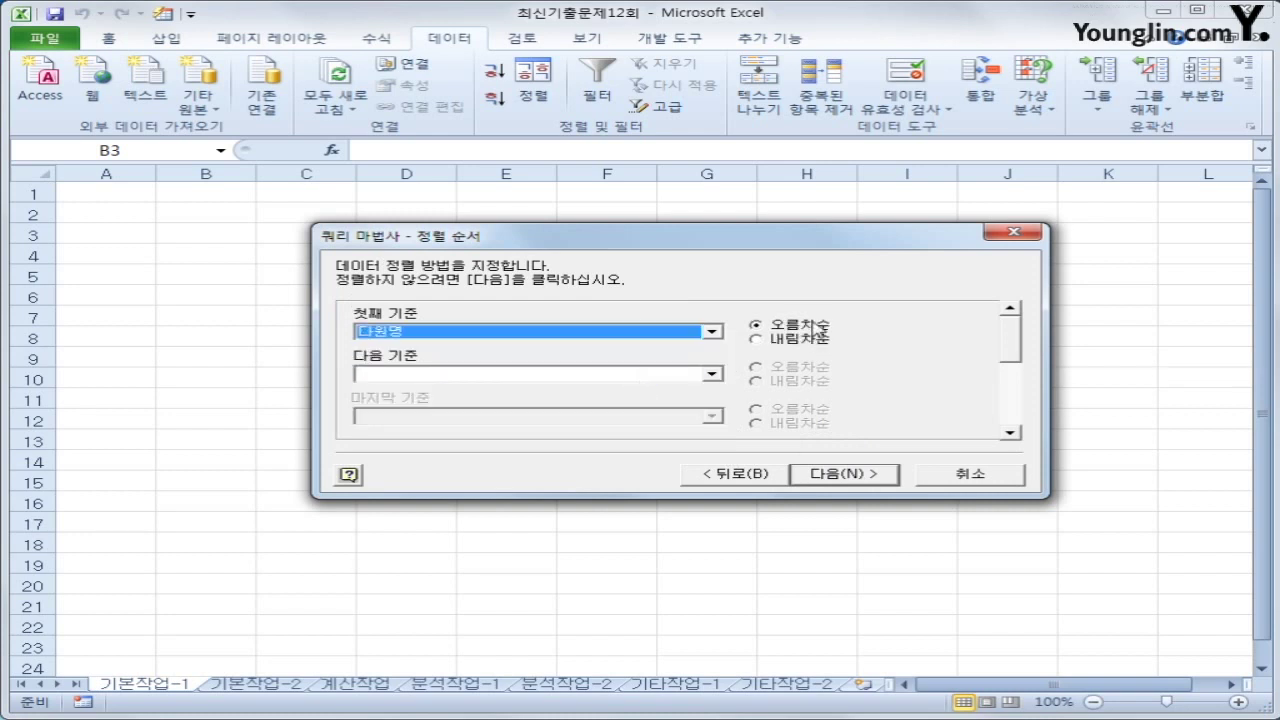
{"action": "left_click", "coordinate": [712, 374]}
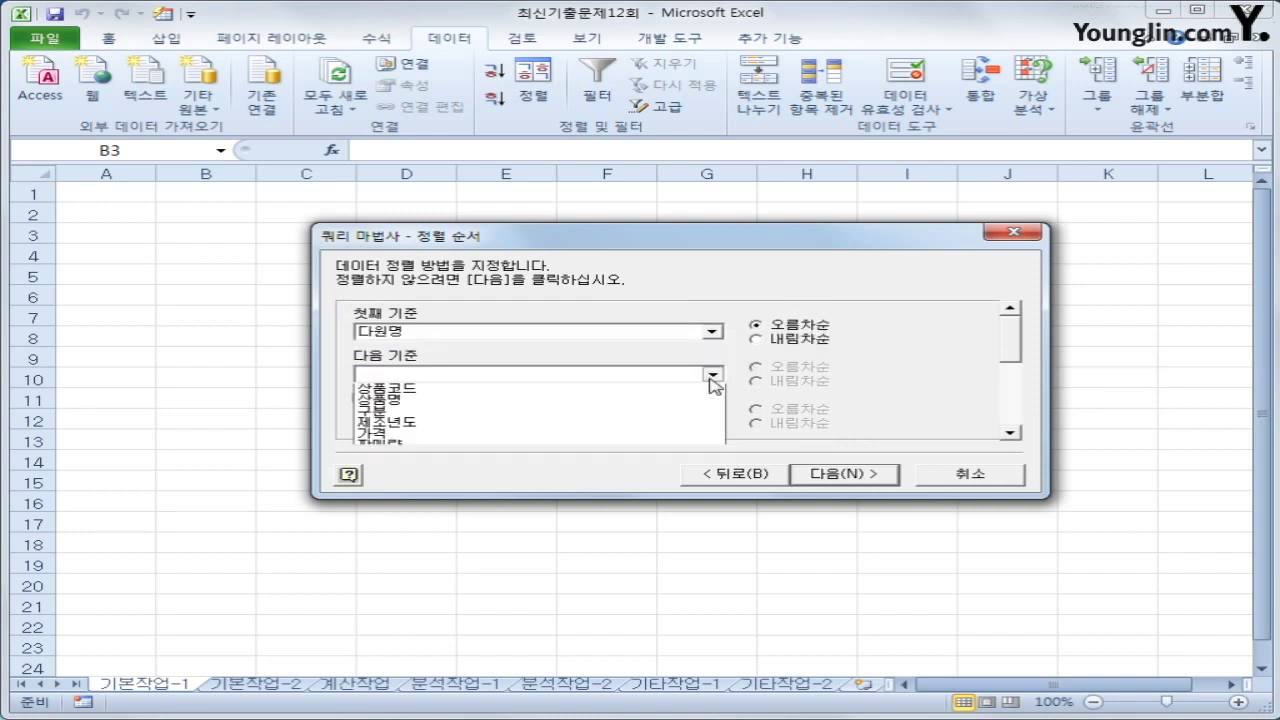
{"action": "left_click", "coordinate": [698, 430]}
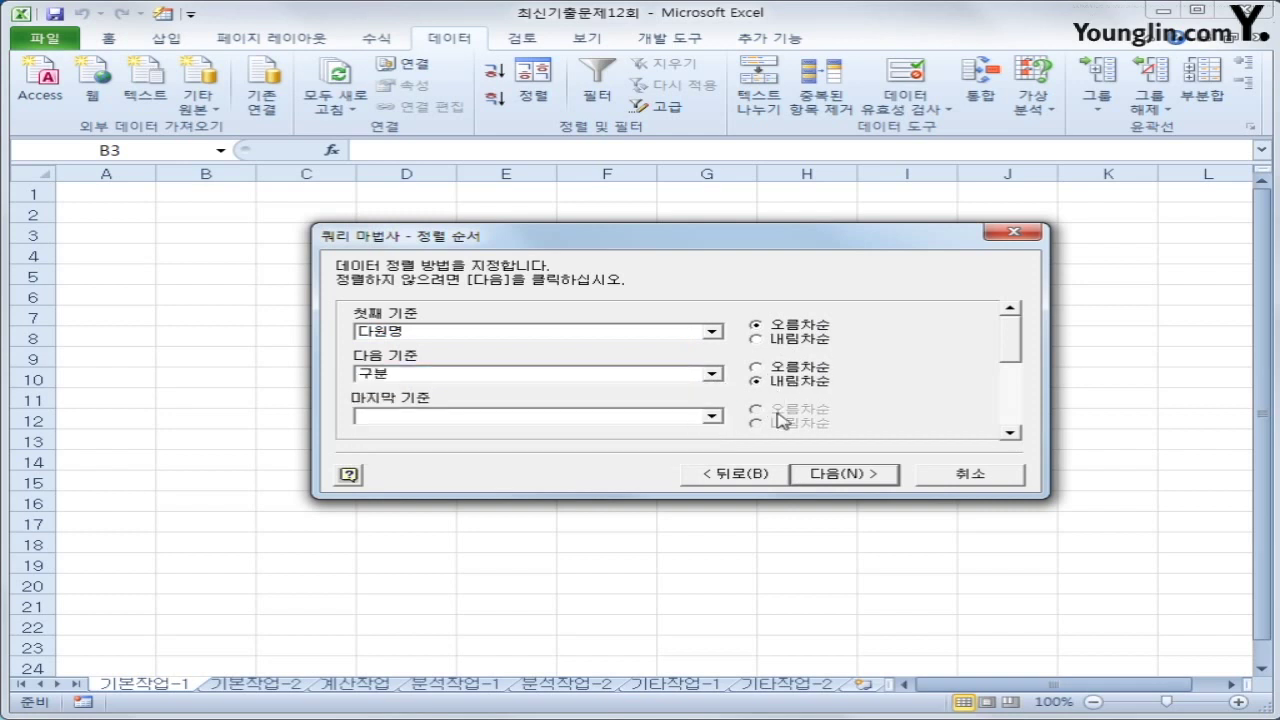
- Finish the query, import the results into $B$3, and move to the 기본작업-2 sheet
{"action": "left_click", "coordinate": [841, 477]}
{"action": "left_click", "coordinate": [843, 474]}
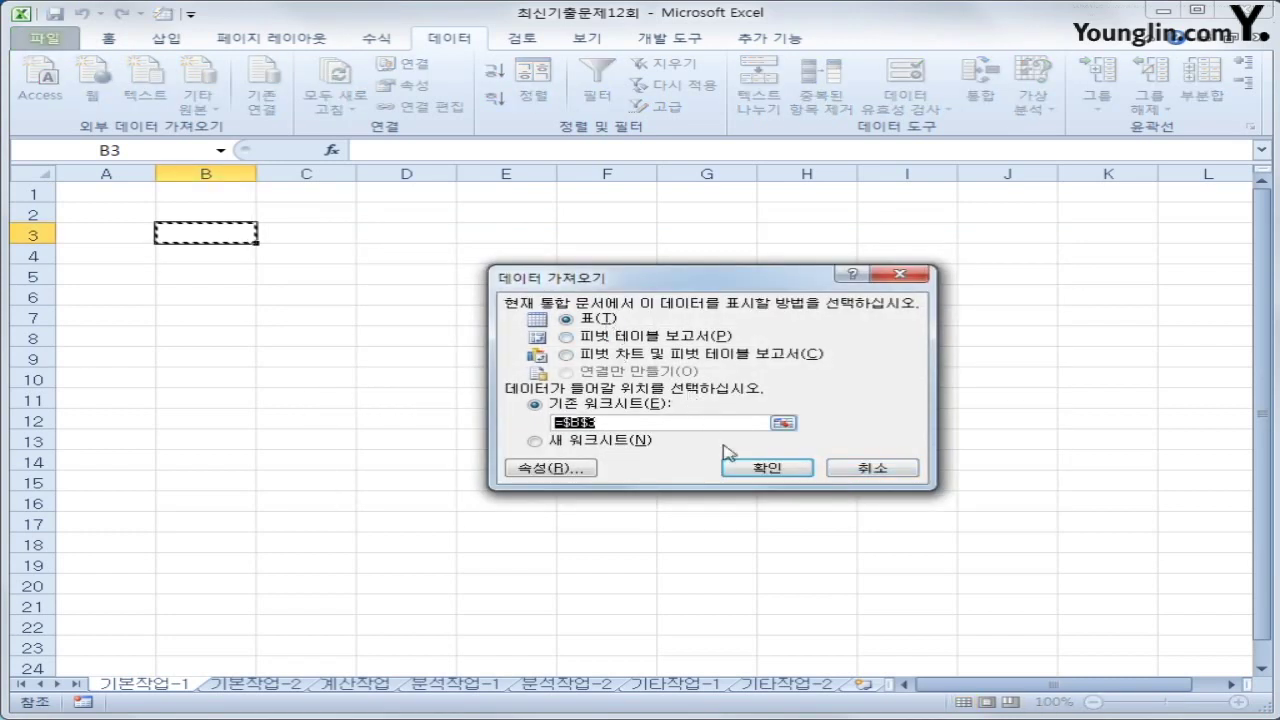
{"action": "left_click", "coordinate": [767, 470]}
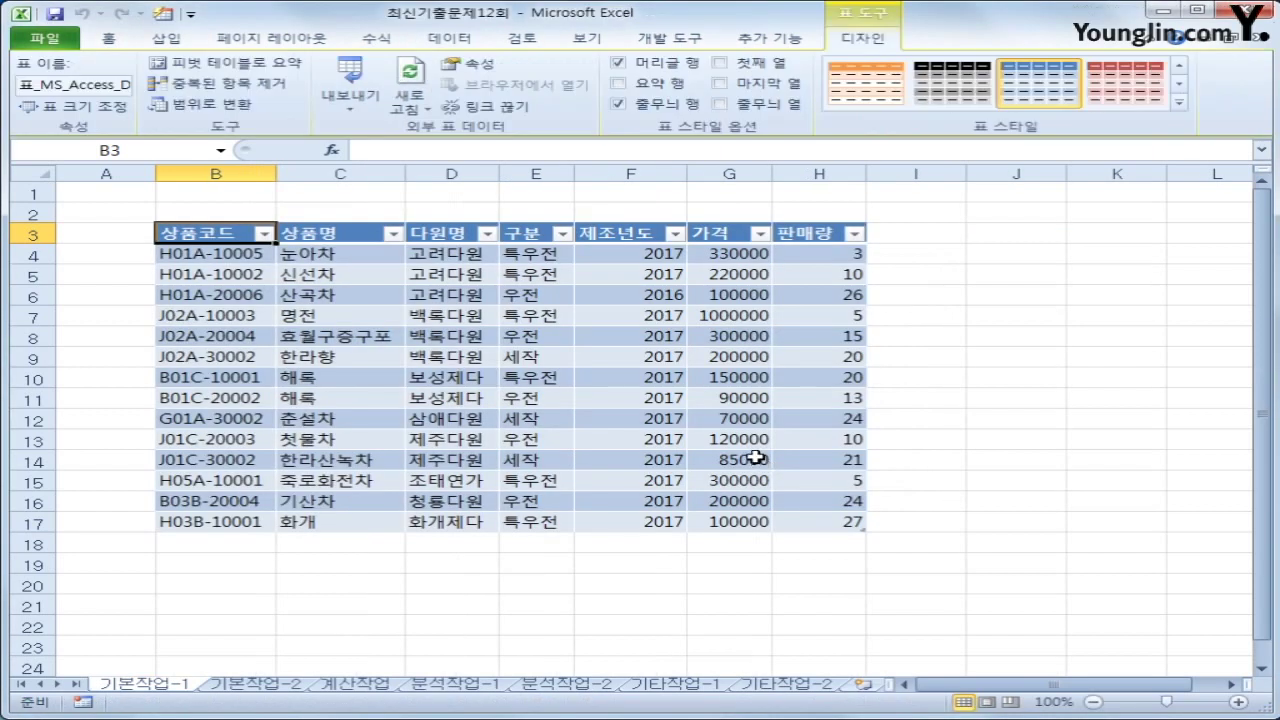
{"action": "left_click", "coordinate": [272, 692]}
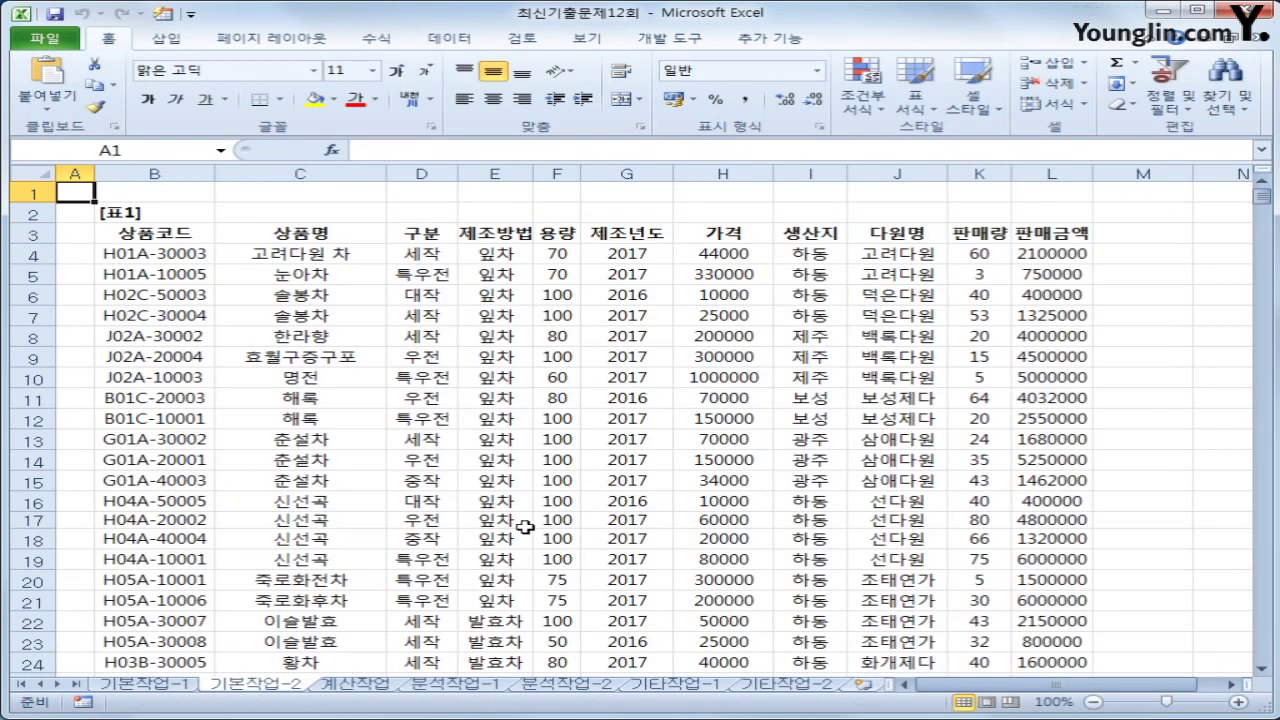
- Copy the 제조방법 and 판매금액 headers into B35:C35
{"action": "scroll", "coordinate": [541, 507], "scroll_direction": "down", "scroll_amount": 4}
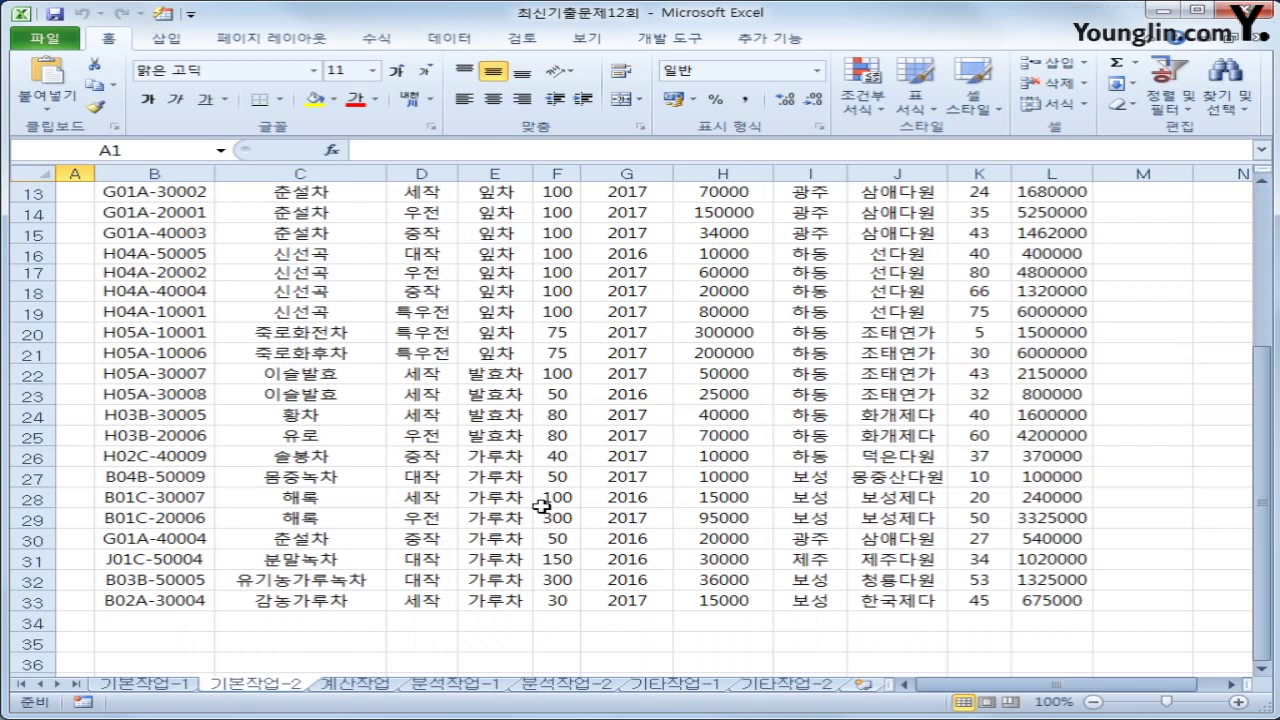
{"action": "scroll", "coordinate": [541, 507], "scroll_direction": "up", "scroll_amount": 4}
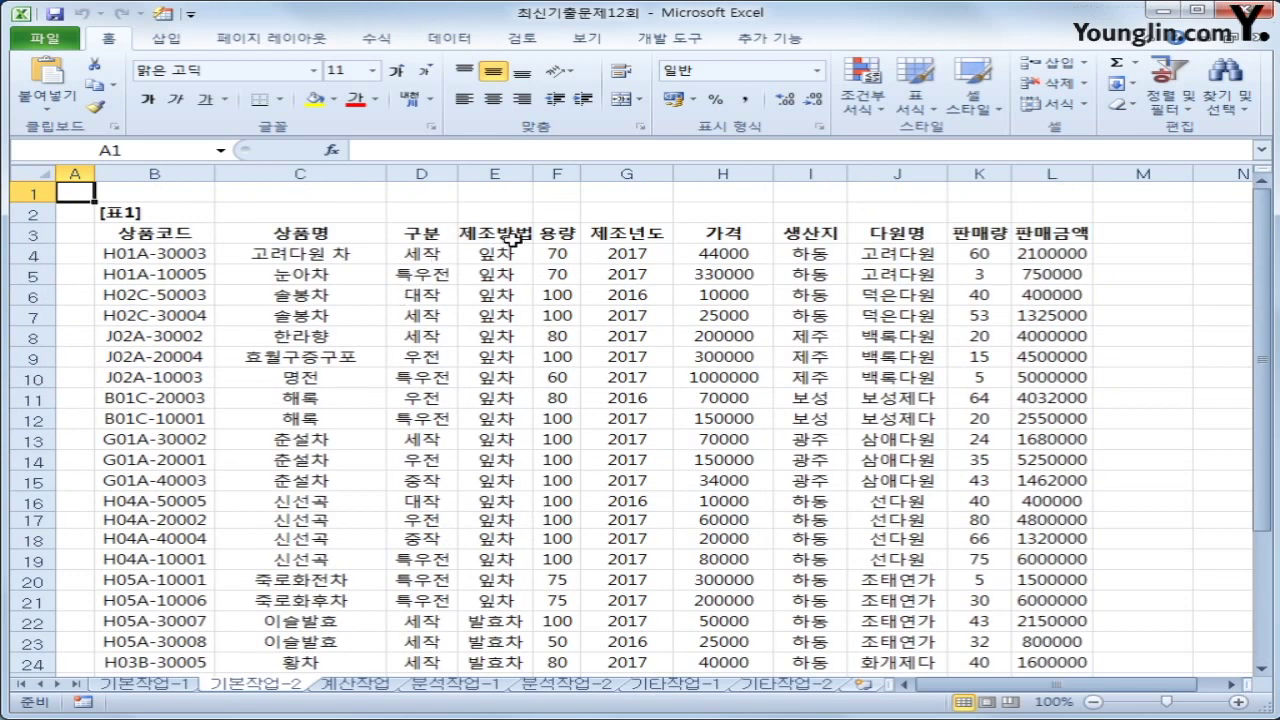
{"action": "left_click", "coordinate": [512, 239]}
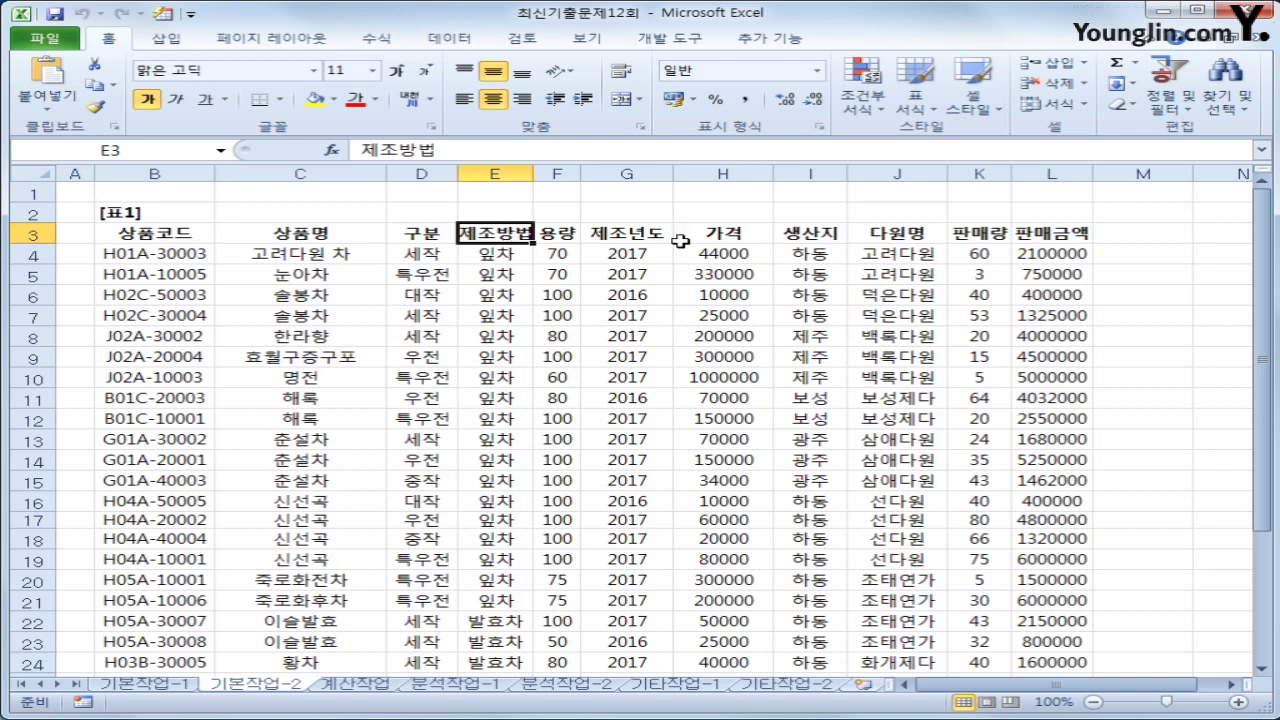
{"action": "left_click", "coordinate": [1047, 232], "text": "ctrl"}
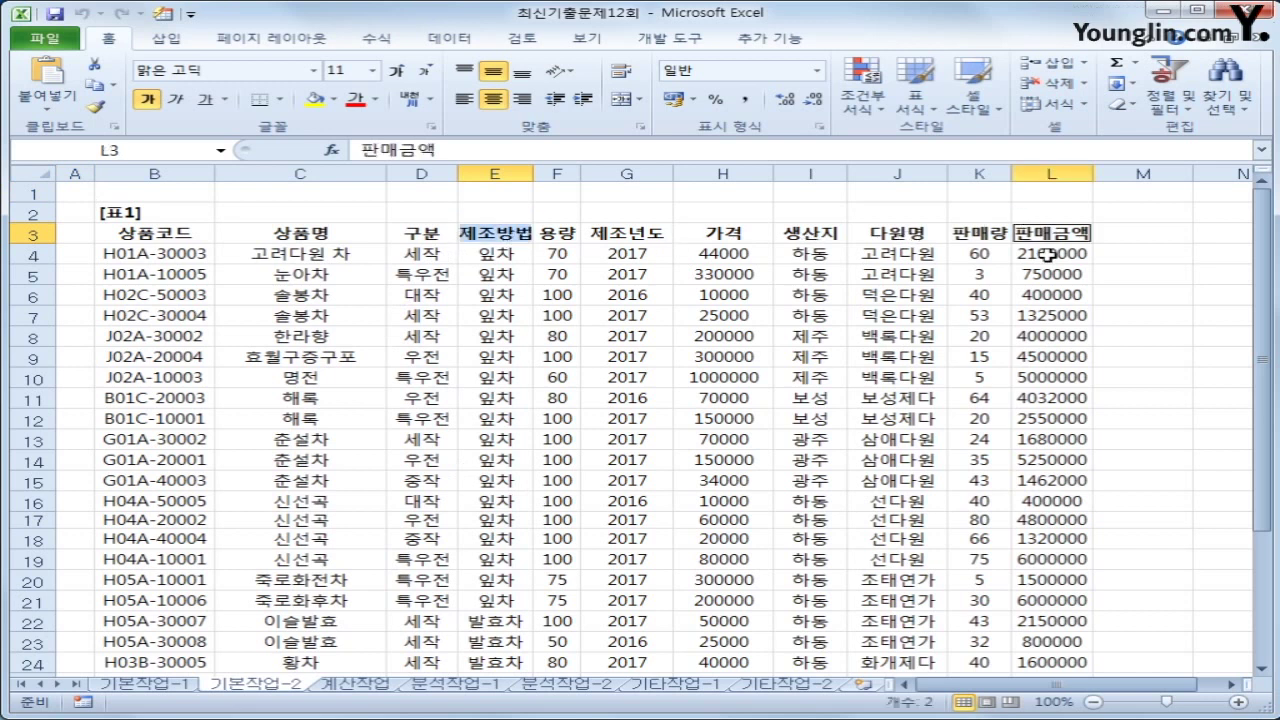
{"action": "key", "text": "ctrl+c"}
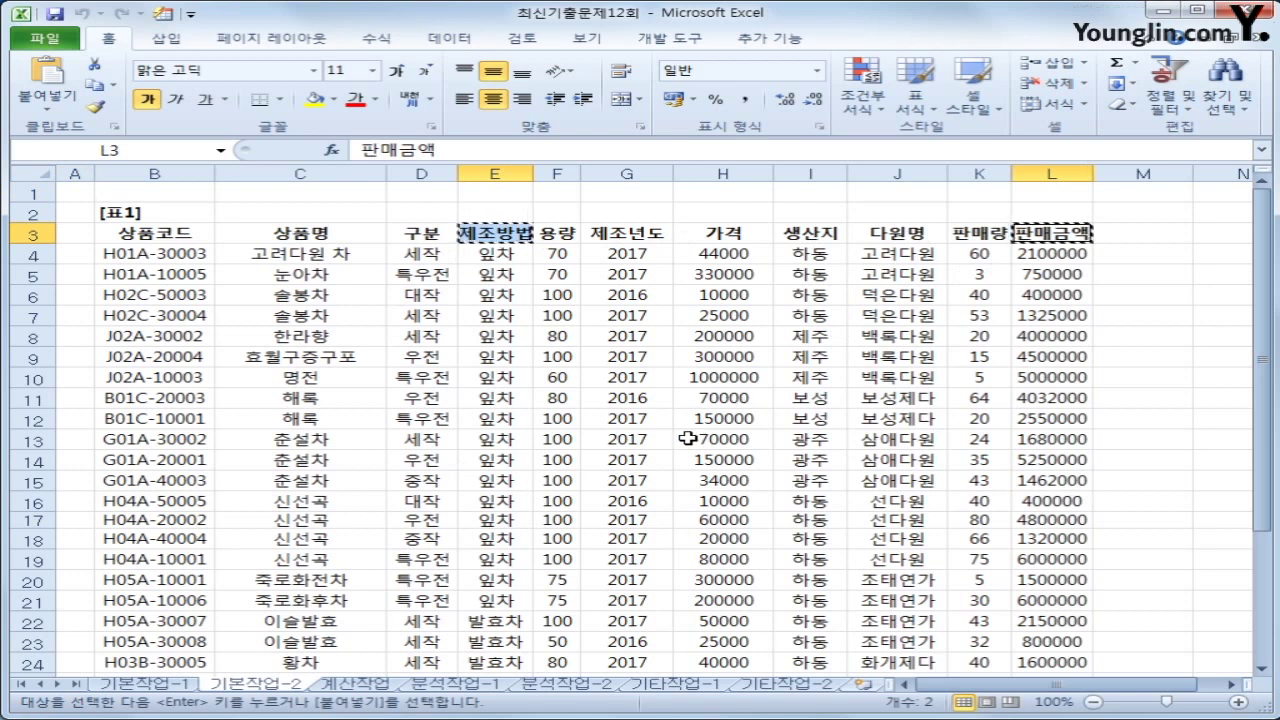
{"action": "scroll", "coordinate": [660, 433], "scroll_direction": "down", "scroll_amount": 2}
{"action": "scroll", "coordinate": [655, 433], "scroll_direction": "down", "scroll_amount": 4}
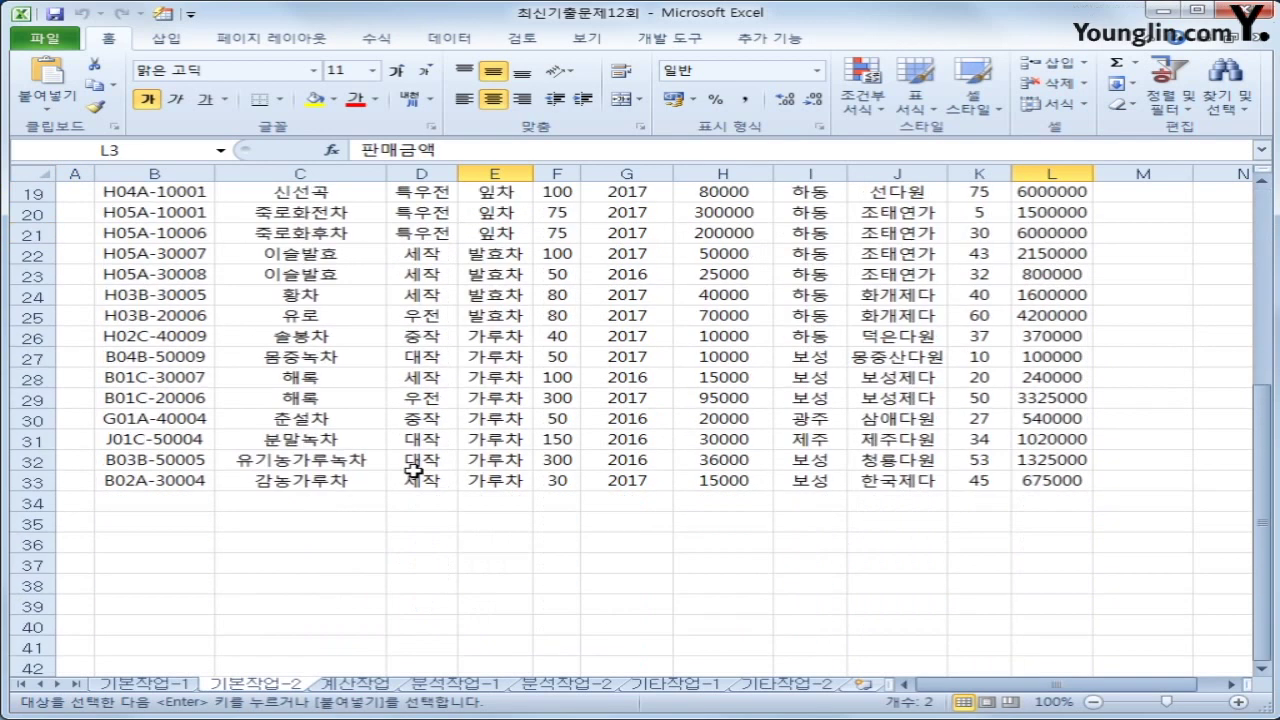
{"action": "scroll", "coordinate": [350, 487], "scroll_direction": "down", "scroll_amount": 1}
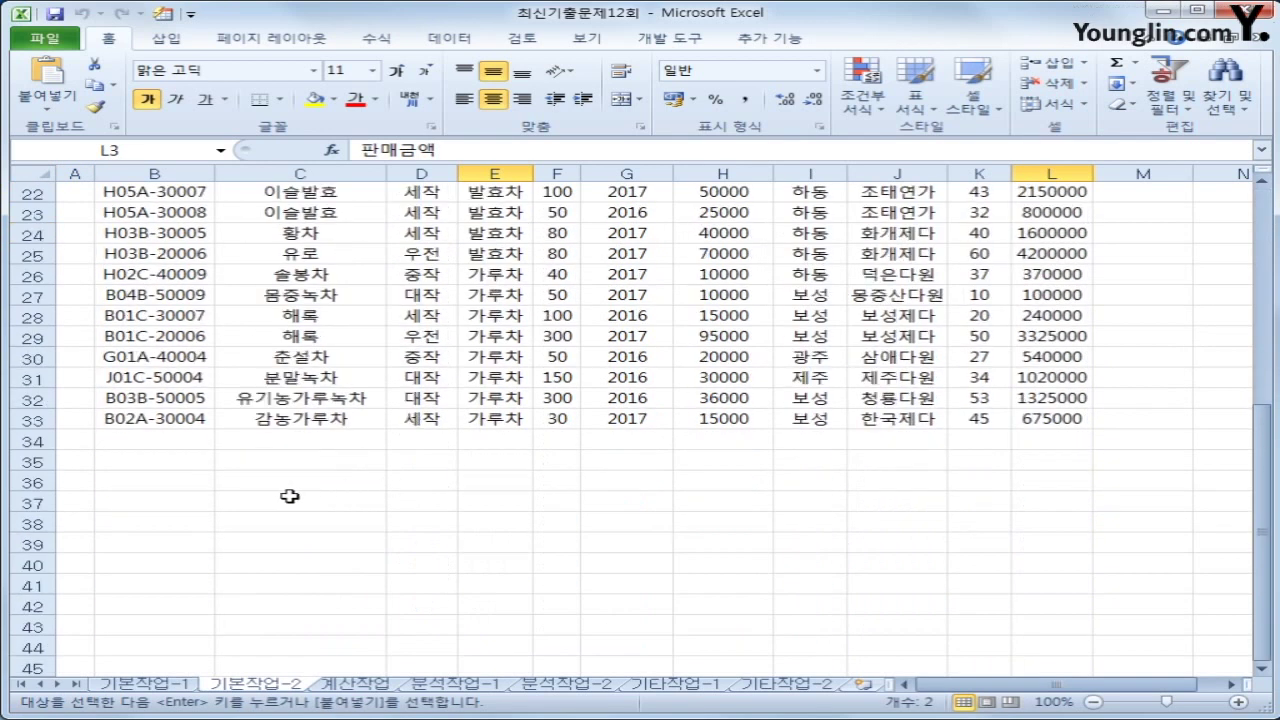
{"action": "left_click", "coordinate": [190, 461]}
{"action": "key", "text": "ctrl+v"}
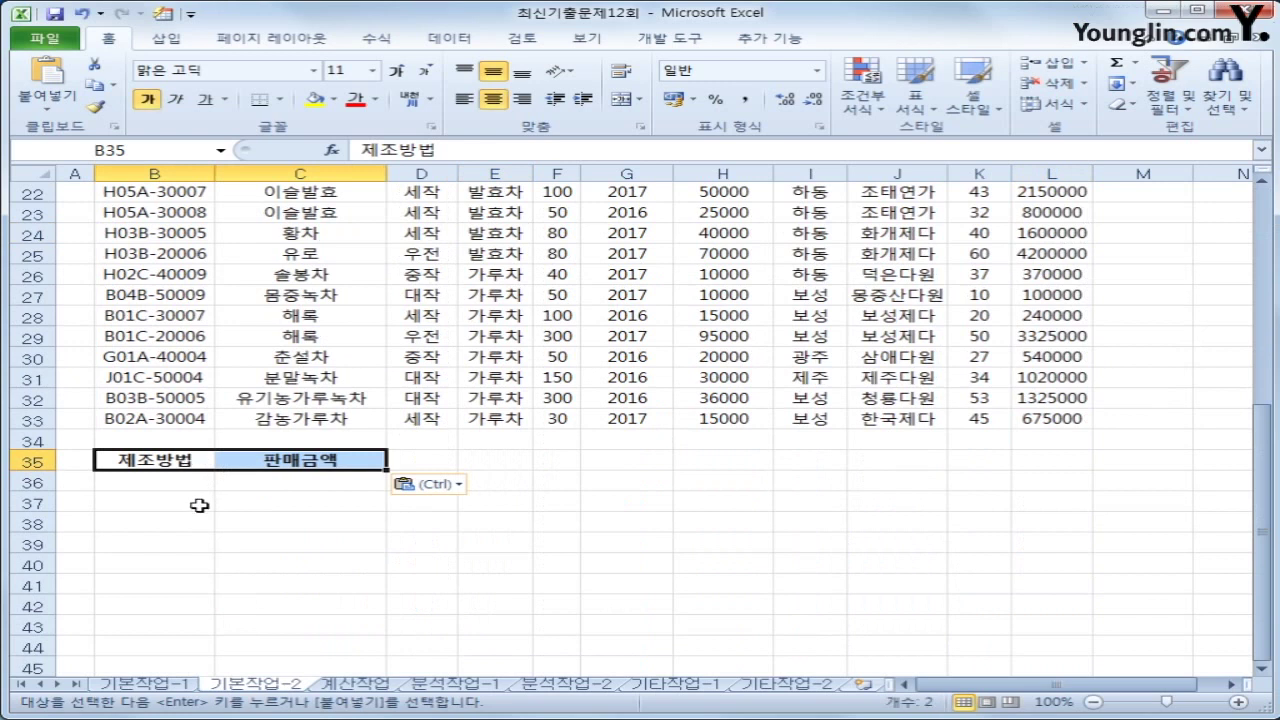
- Enter the condition <>가루차 in B36
{"action": "left_click", "coordinate": [198, 491]}
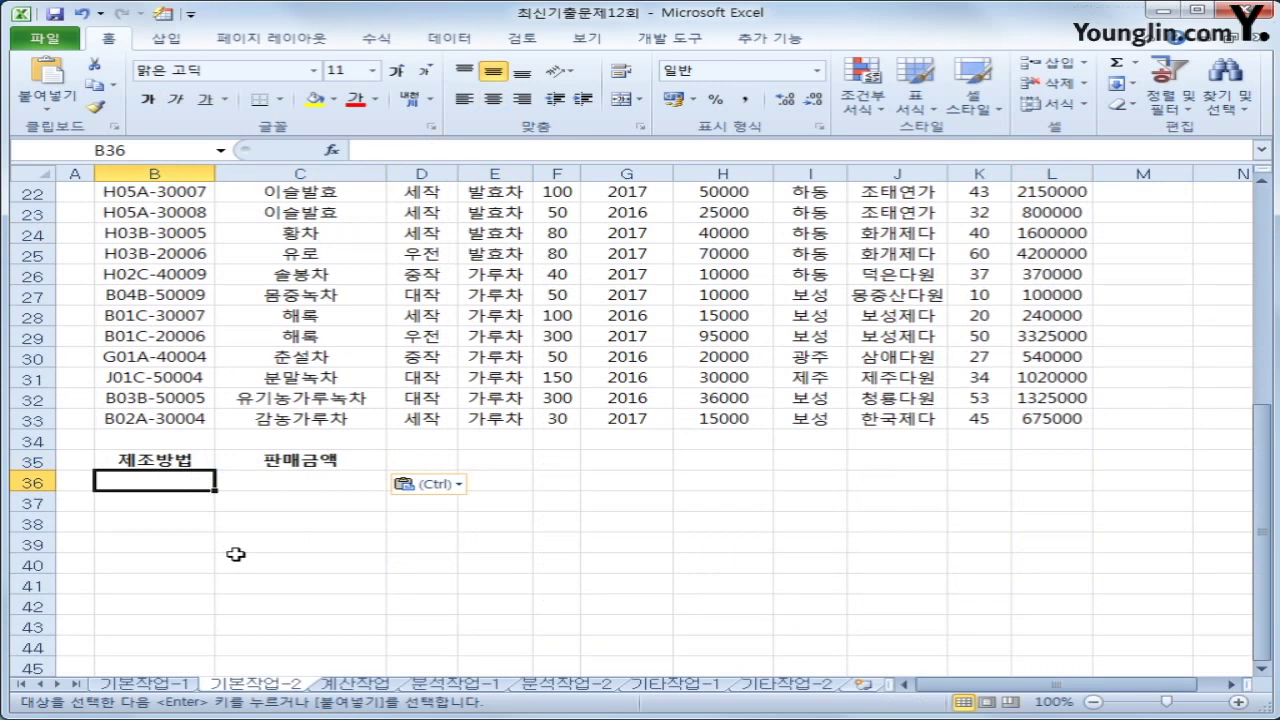
{"action": "type", "text": "<>"}
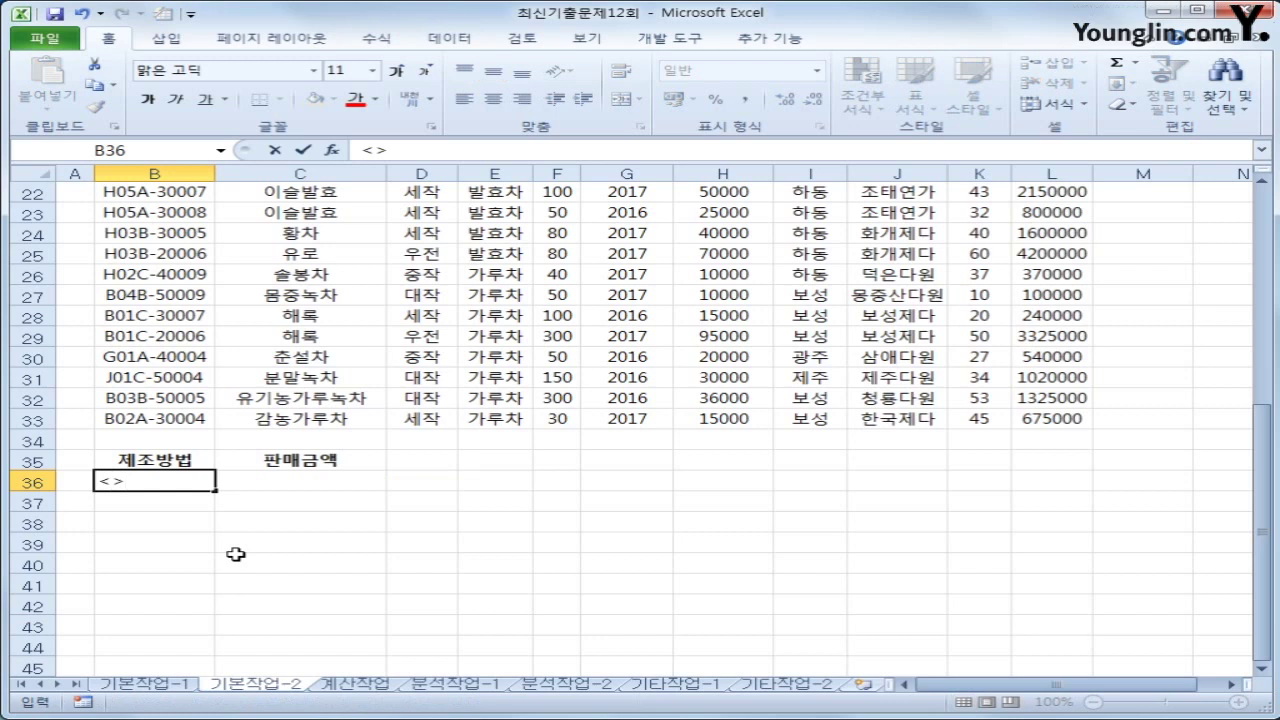
{"action": "type", "text": "rk"}
{"action": "key", "text": "BackSpace"}
{"action": "key", "text": "BackSpace"}
{"action": "type", "text": "가루차"}
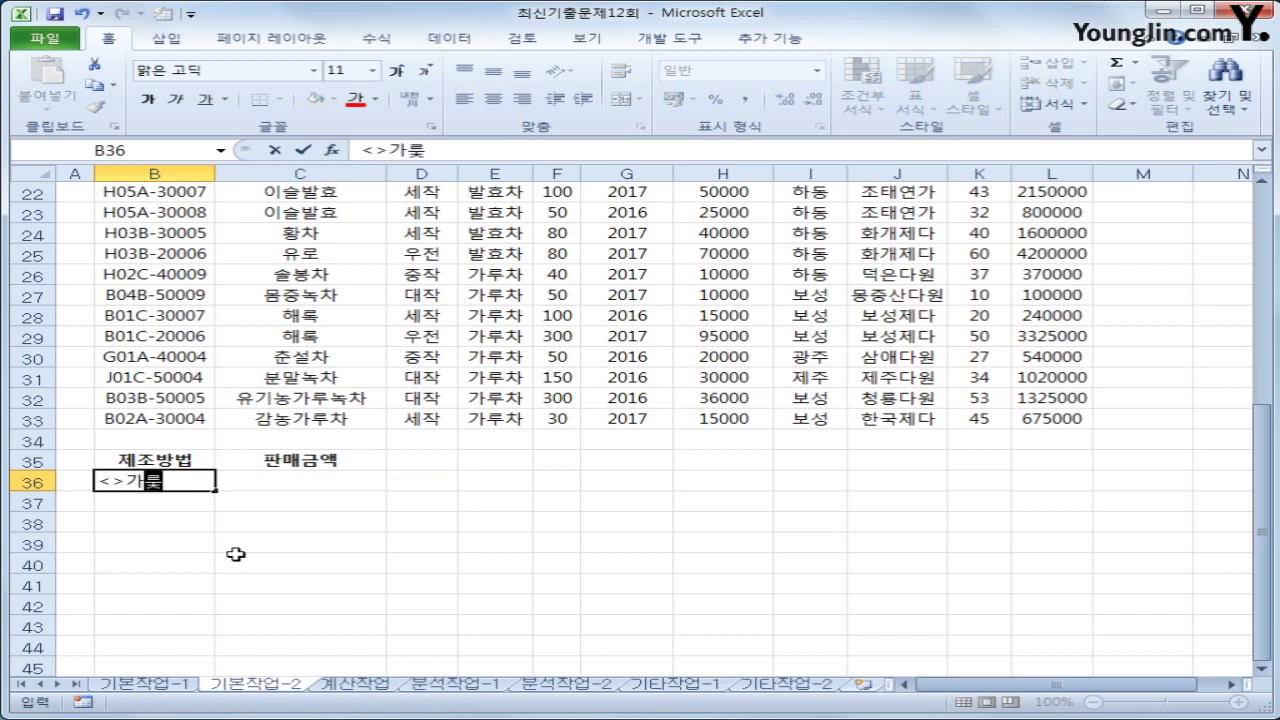
{"action": "key", "text": "Return"}
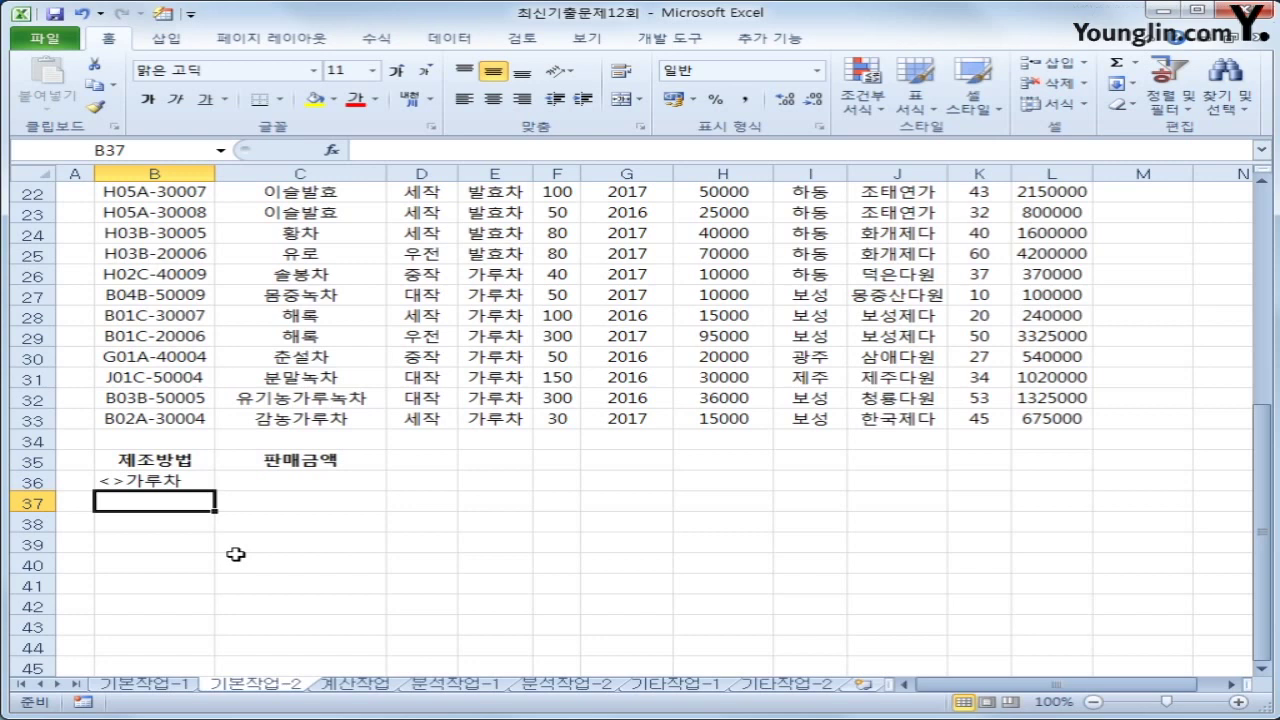
- Add a second 판매금액 header in D35, then enter >=1000000 in C36 and <=2000000 in D36
{"action": "left_click", "coordinate": [280, 460]}
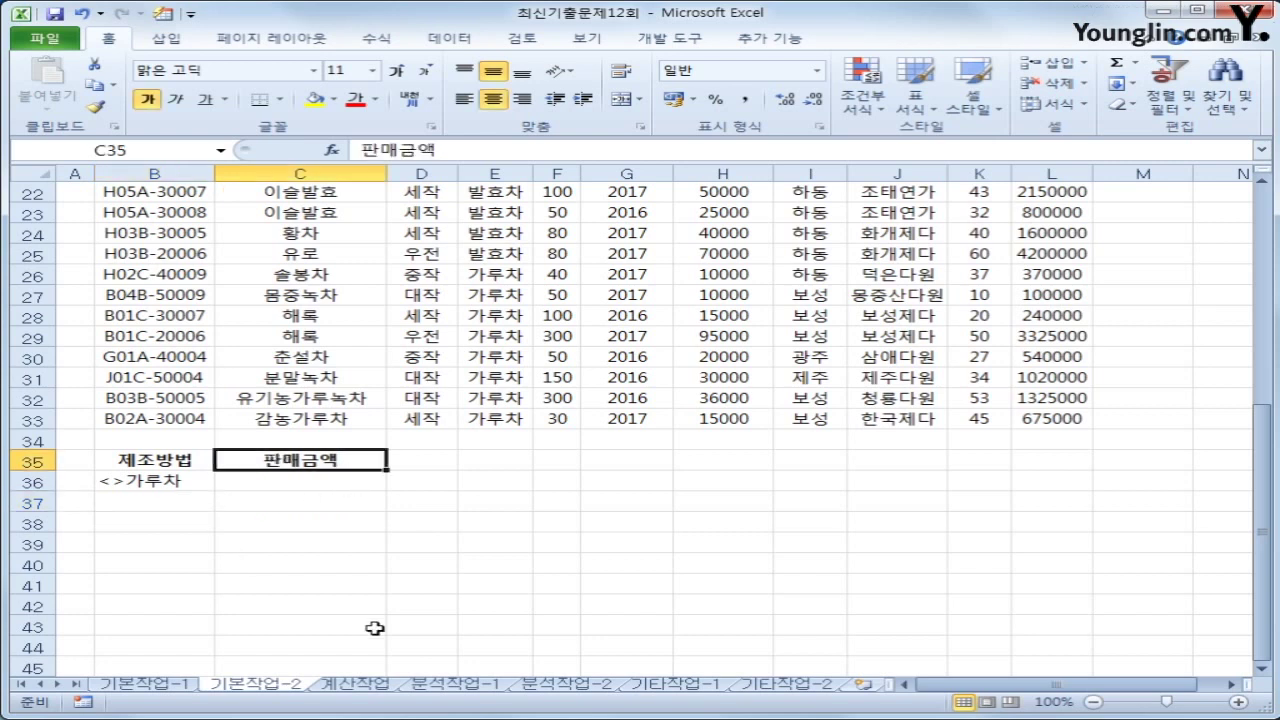
{"action": "key", "text": "ctrl+c"}
{"action": "left_click", "coordinate": [415, 462]}
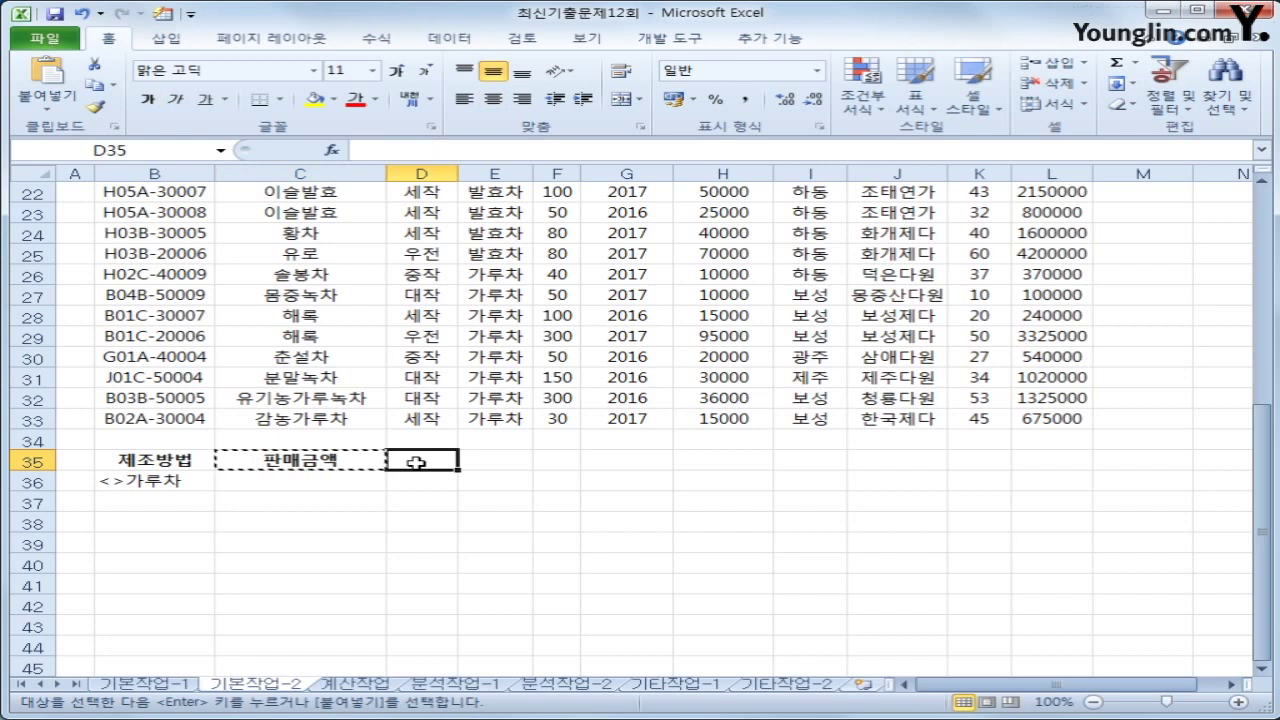
{"action": "key", "text": "ctrl+v"}
{"action": "left_click", "coordinate": [345, 482]}
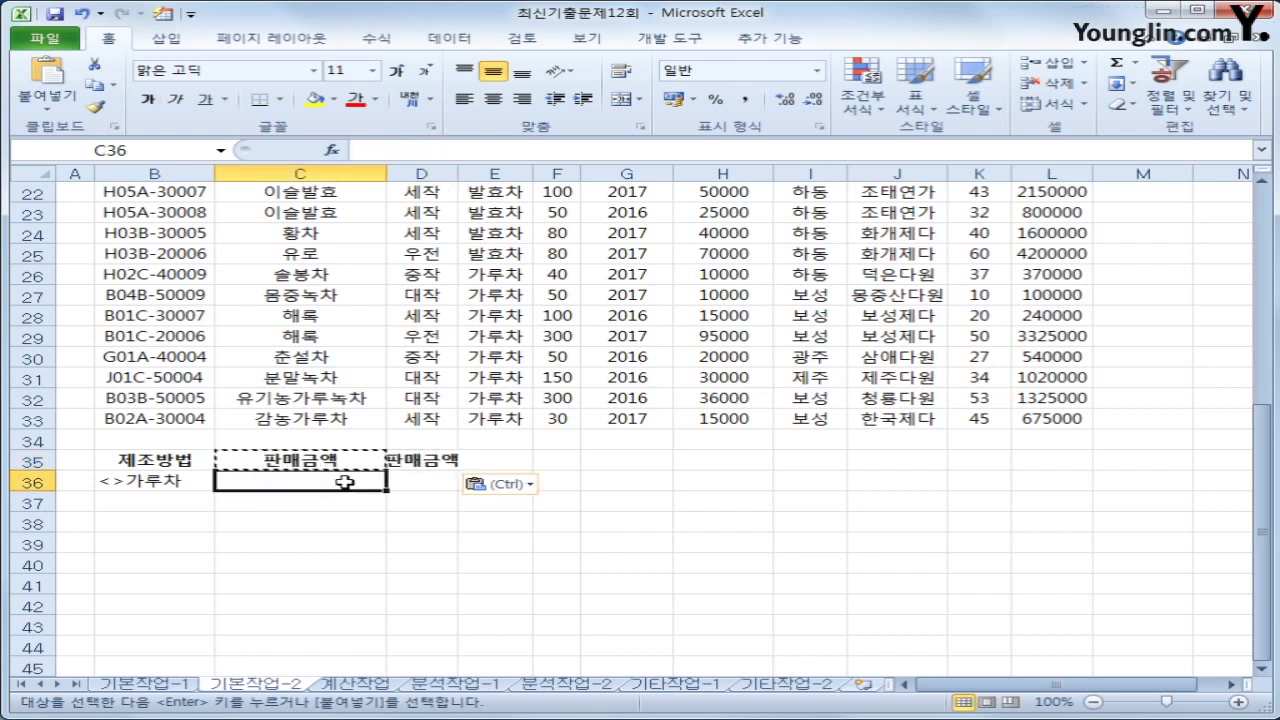
{"action": "type", "text": ">="}
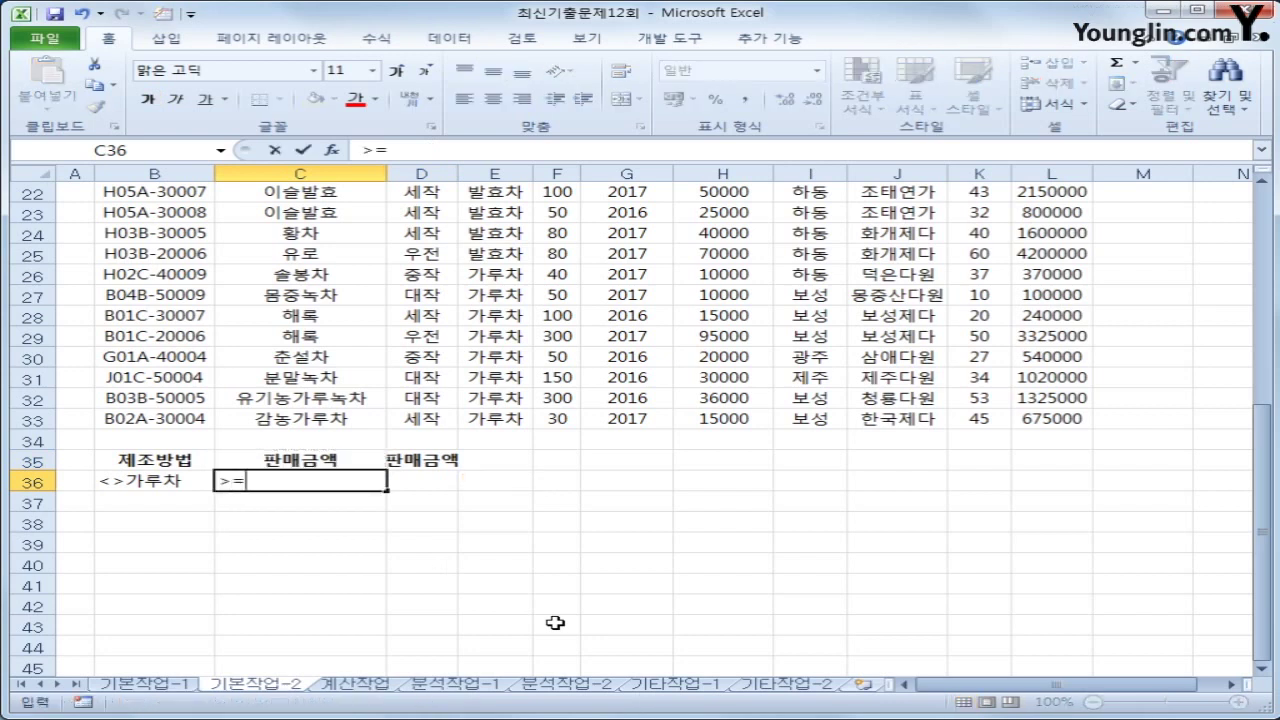
{"action": "type", "text": "1000000"}
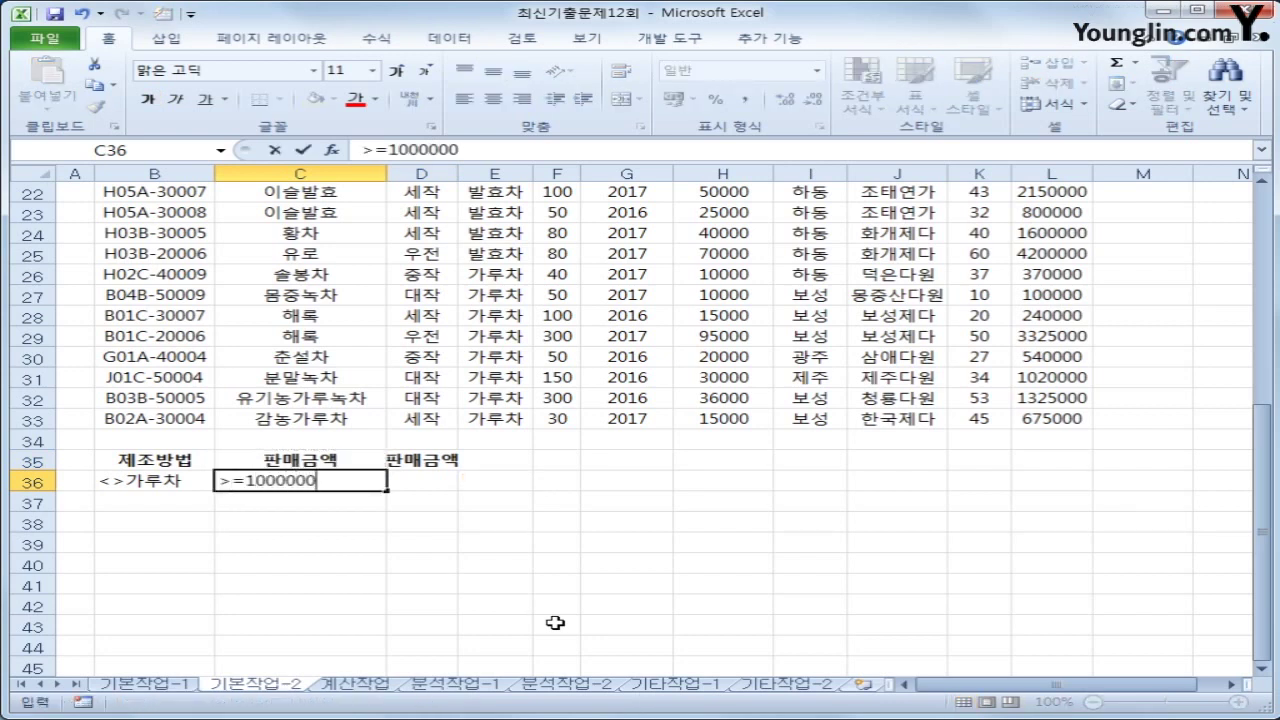
{"action": "key", "text": "Tab"}
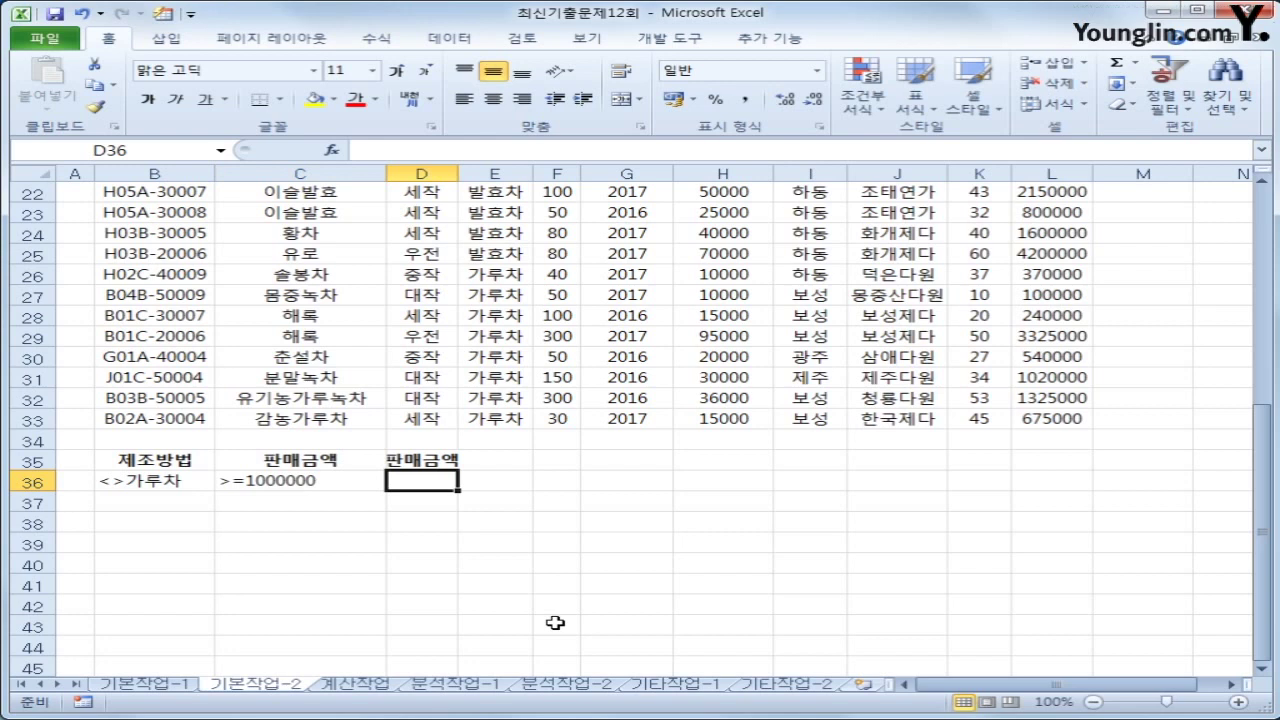
{"action": "type", "text": "<"}
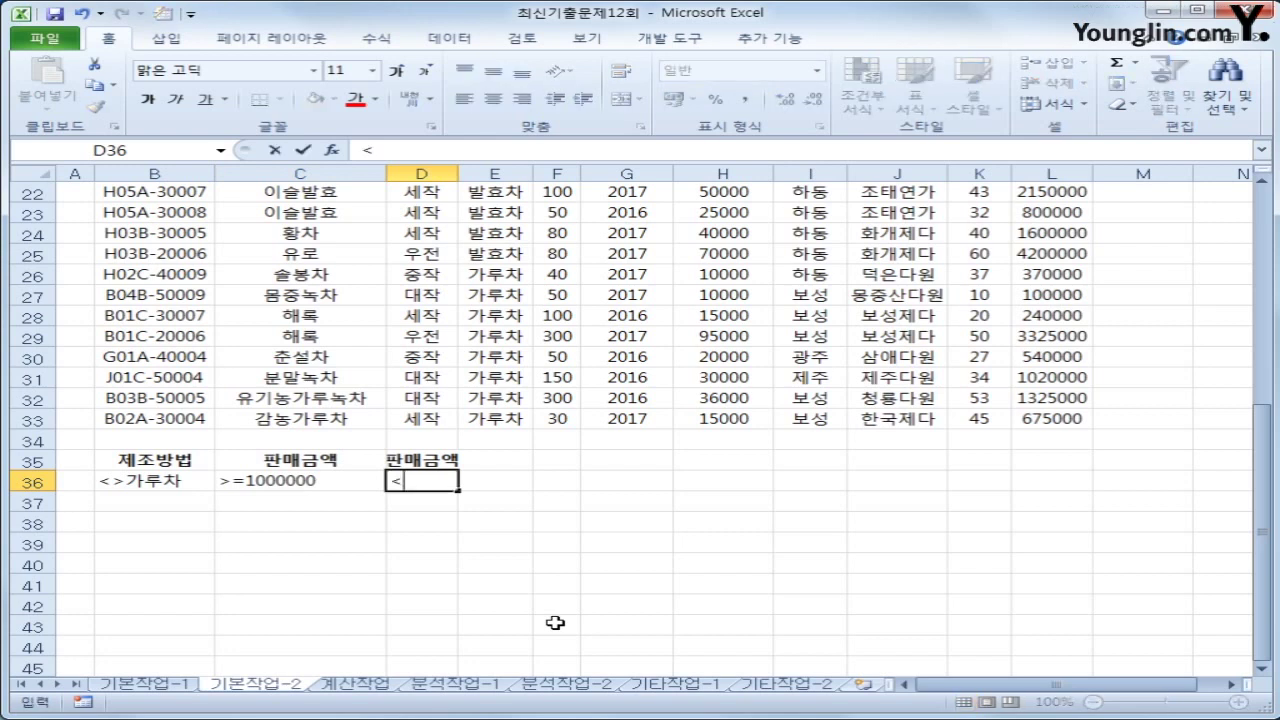
{"action": "type", "text": "=200"}
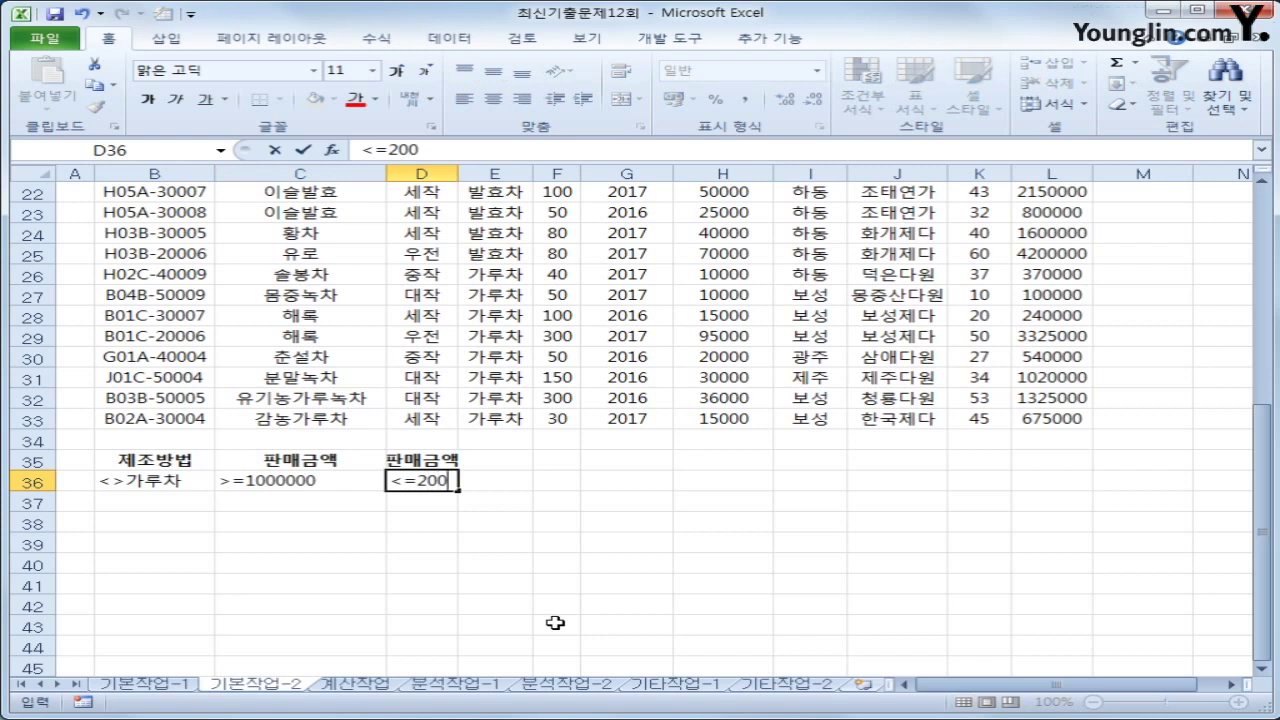
{"action": "type", "text": "0000"}
{"action": "key", "text": "Return"}
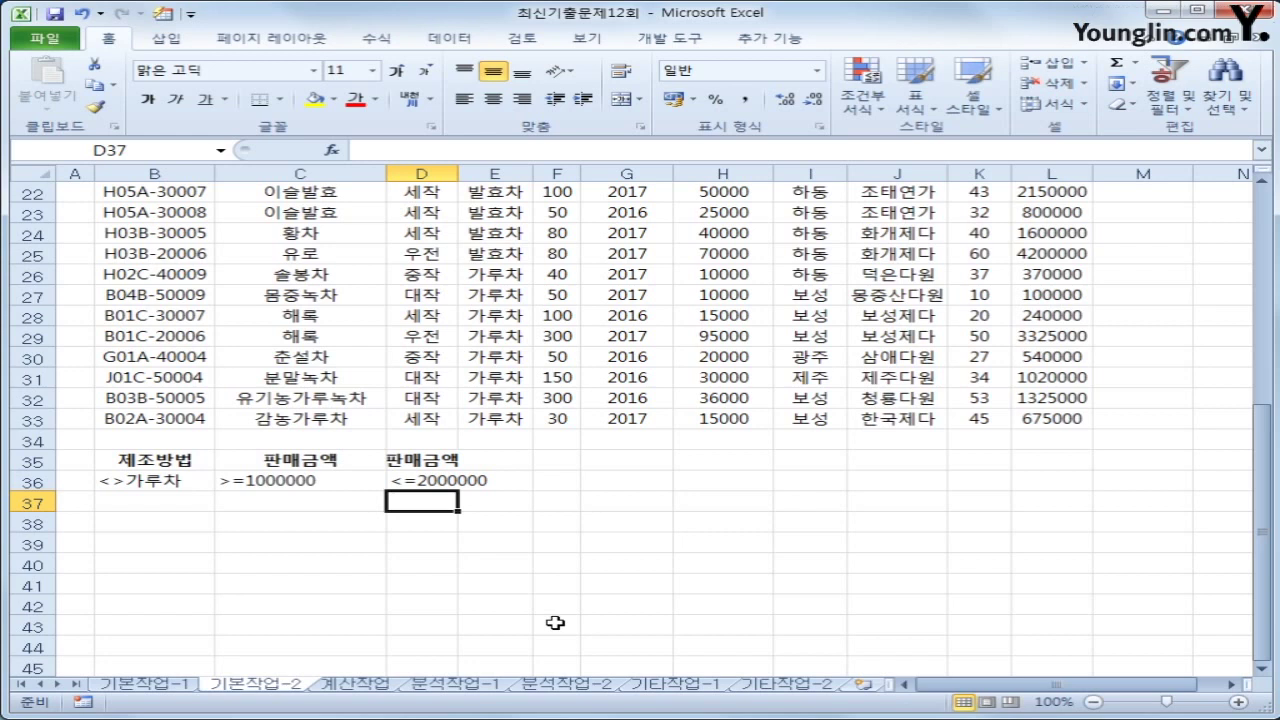
{"action": "scroll", "coordinate": [548, 621], "scroll_direction": "up", "scroll_amount": 7}
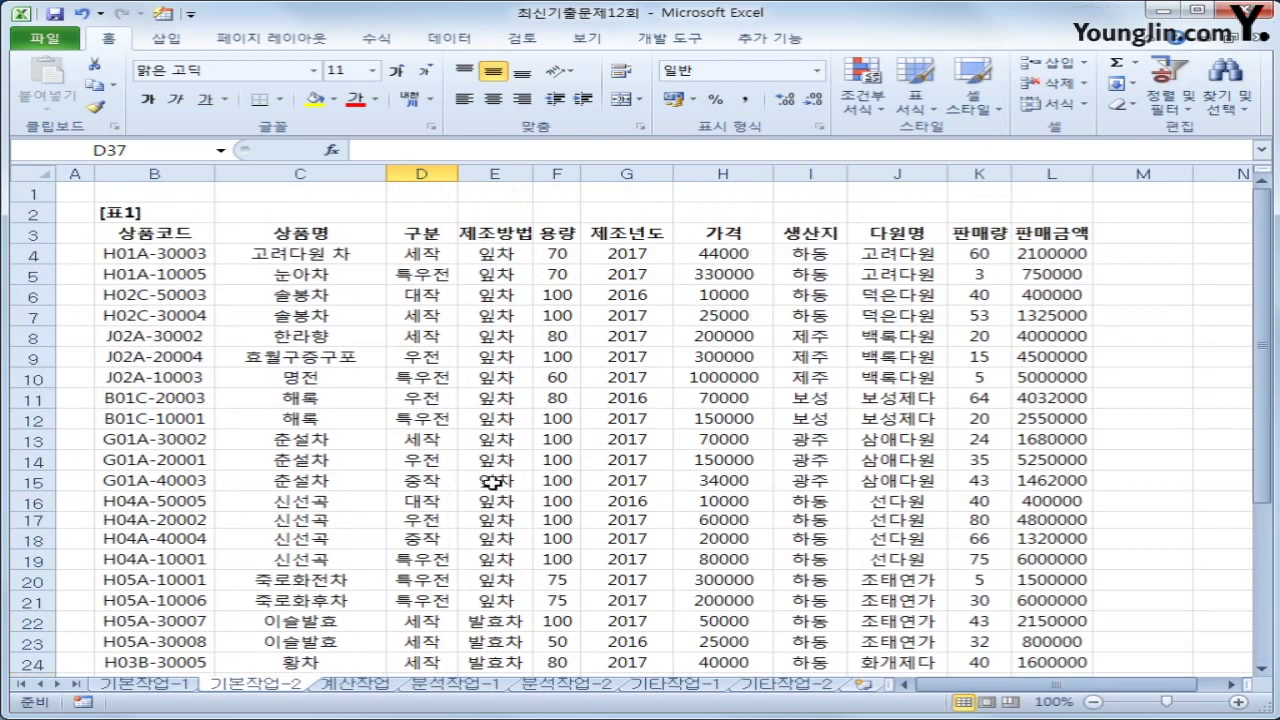
- Copy the 상품코드 and 다원명 headers into B40:C40
{"action": "left_click", "coordinate": [157, 238]}
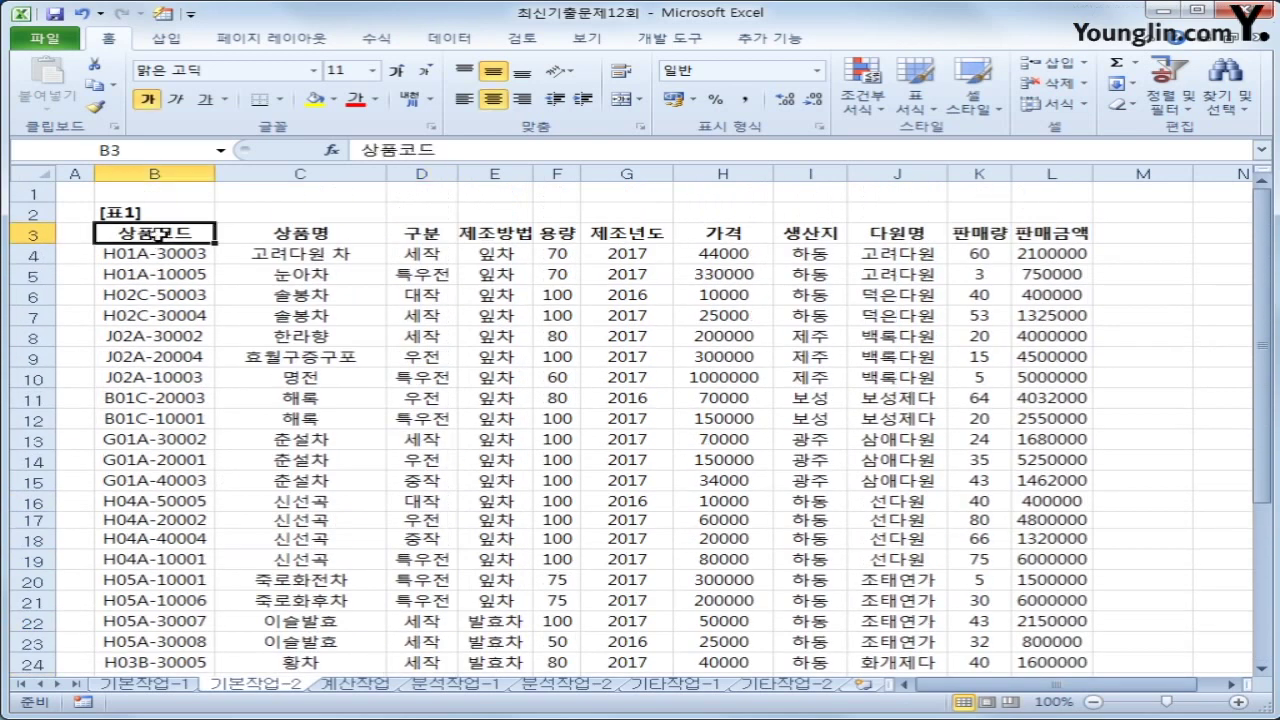
{"action": "left_click", "coordinate": [893, 236], "text": "ctrl"}
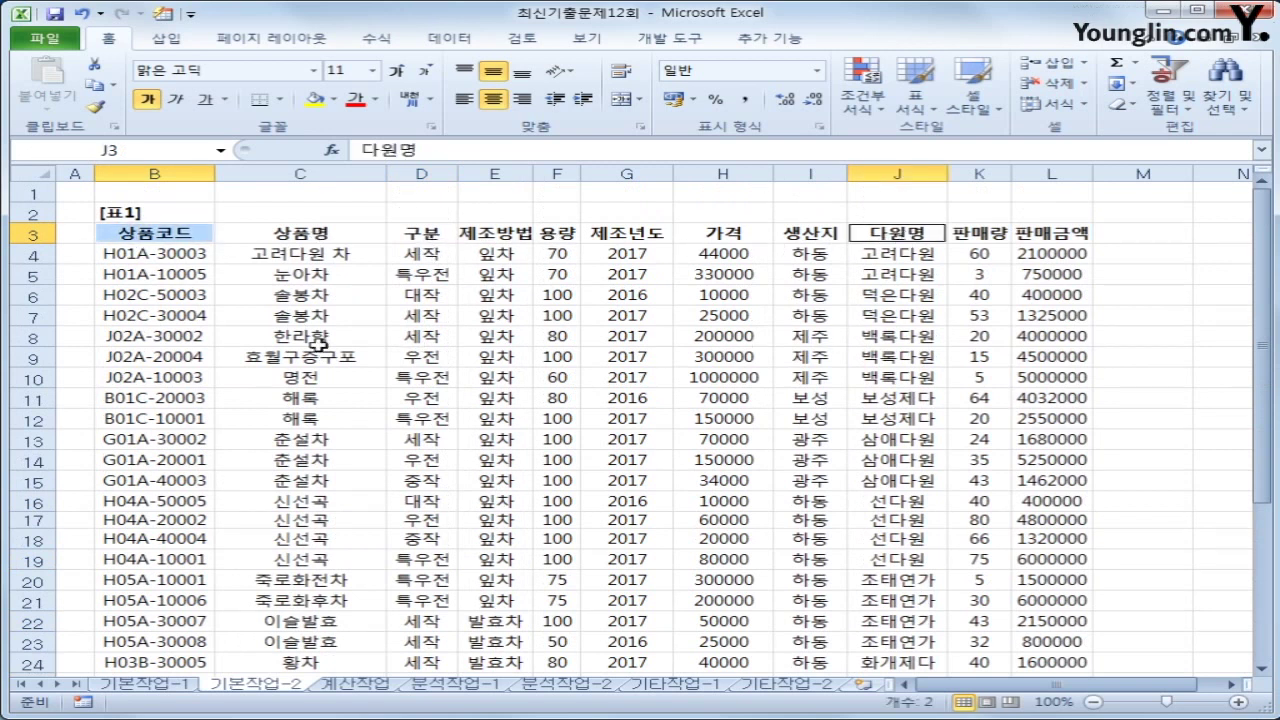
{"action": "key", "text": "ctrl+c"}
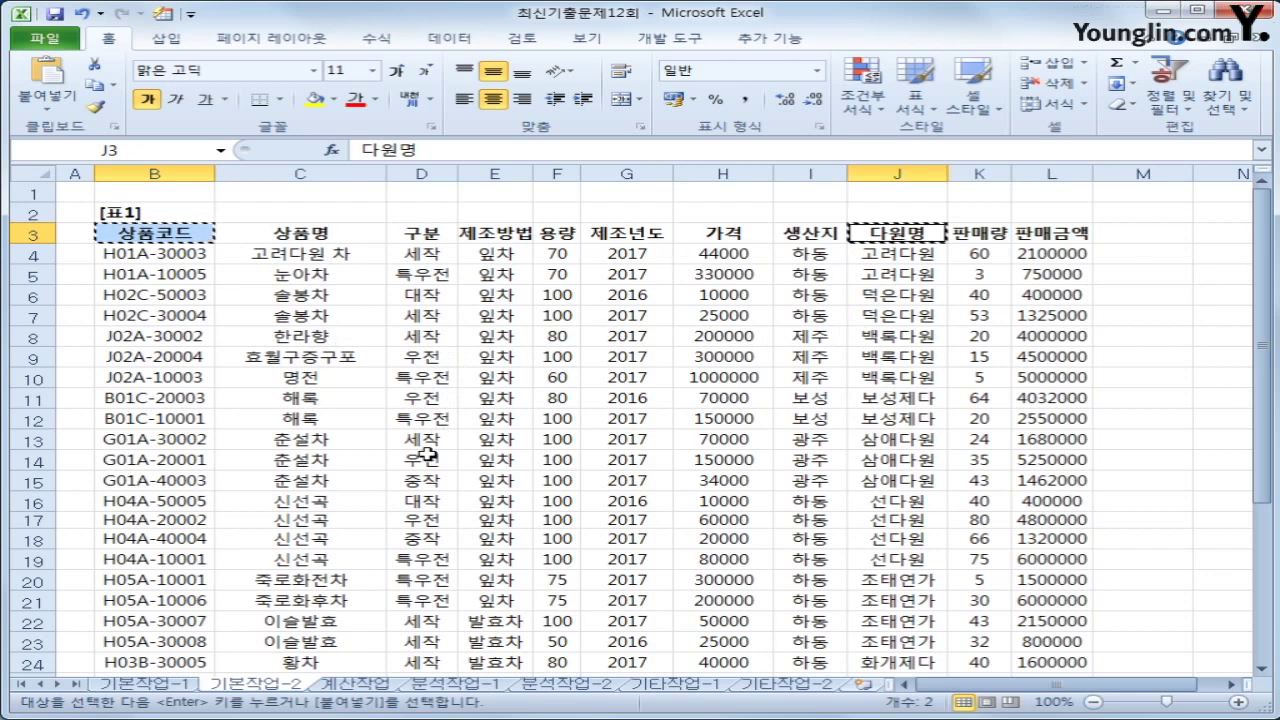
{"action": "scroll", "coordinate": [427, 455], "scroll_direction": "down", "scroll_amount": 6}
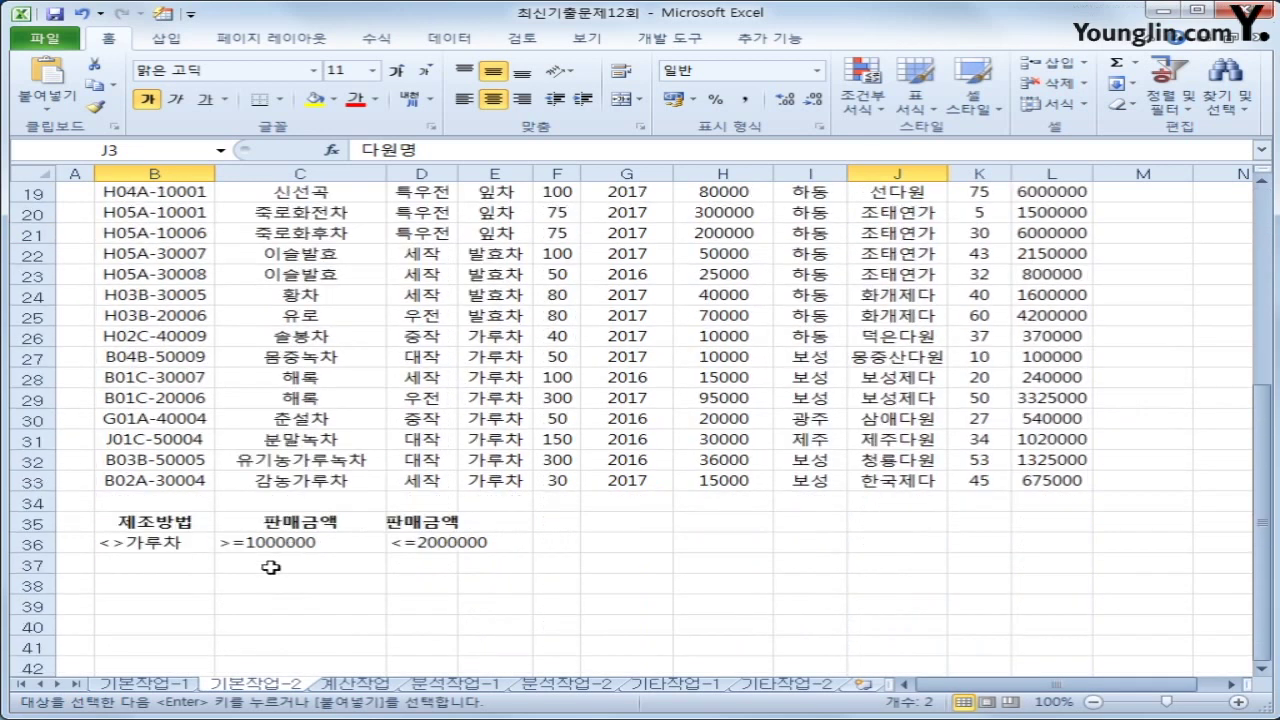
{"action": "left_click", "coordinate": [160, 633]}
{"action": "key", "text": "ctrl+v"}
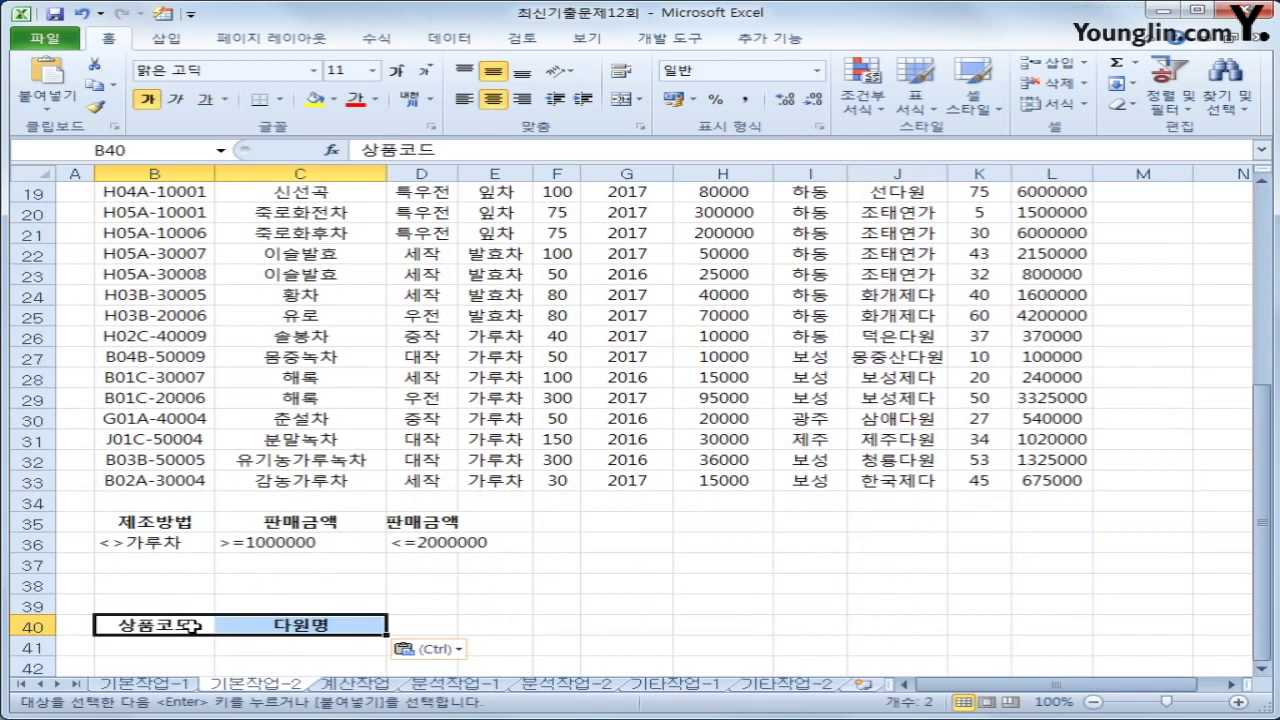
{"action": "scroll", "coordinate": [185, 628], "scroll_direction": "up", "scroll_amount": 6}
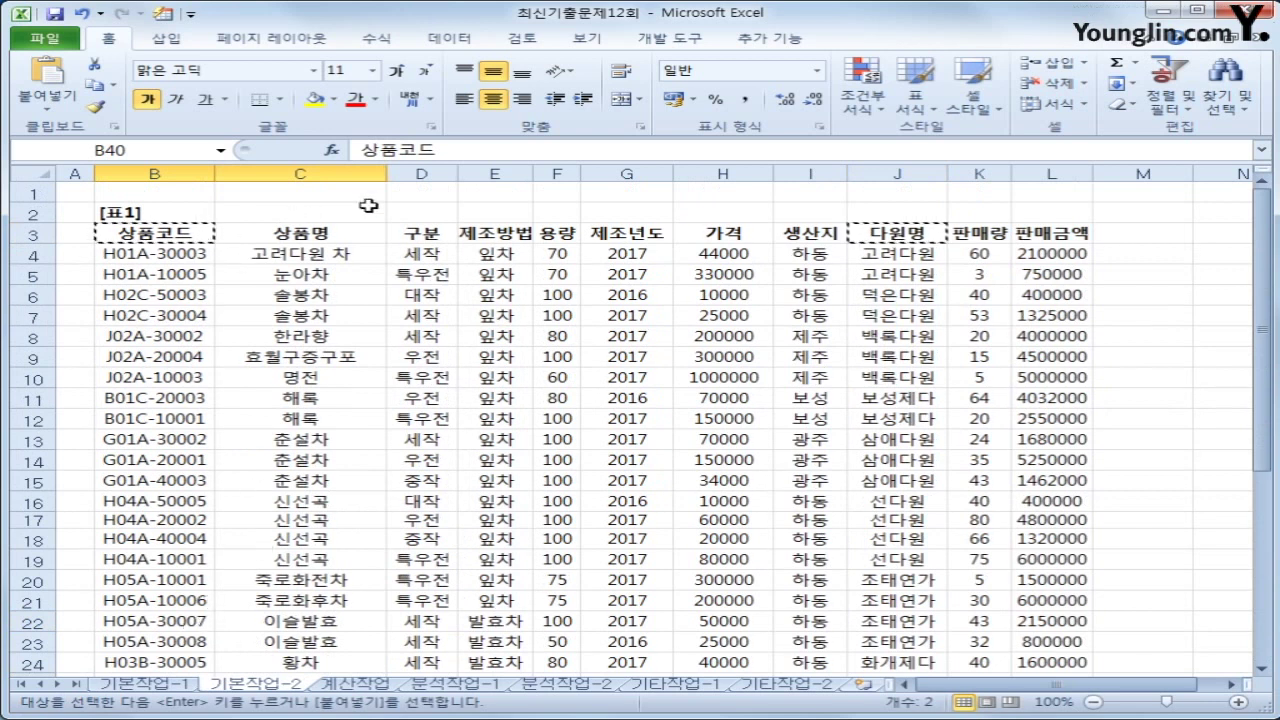
- Copy the 구분 and 가격 headers into D40:E40 and check the row-40 headings
{"action": "left_click", "coordinate": [409, 230]}
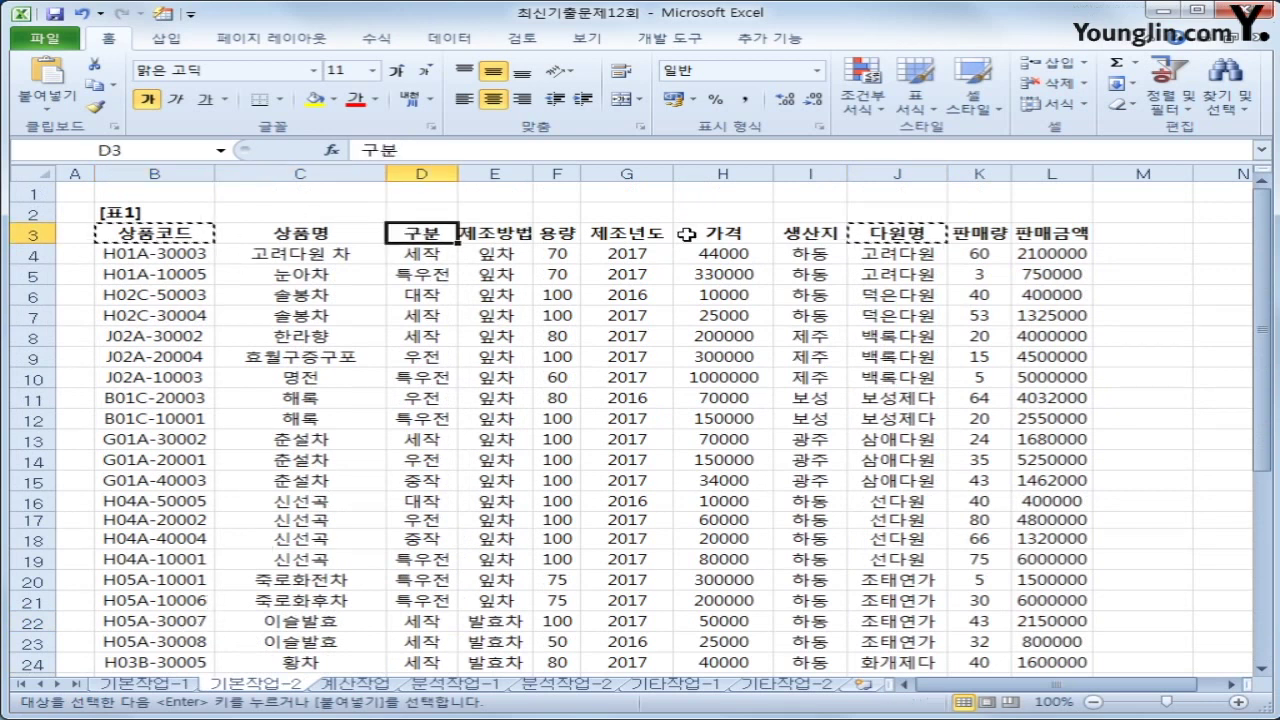
{"action": "left_click", "coordinate": [733, 238], "text": "ctrl"}
{"action": "key", "text": "ctrl+c"}
{"action": "scroll", "coordinate": [551, 443], "scroll_direction": "down", "scroll_amount": 8}
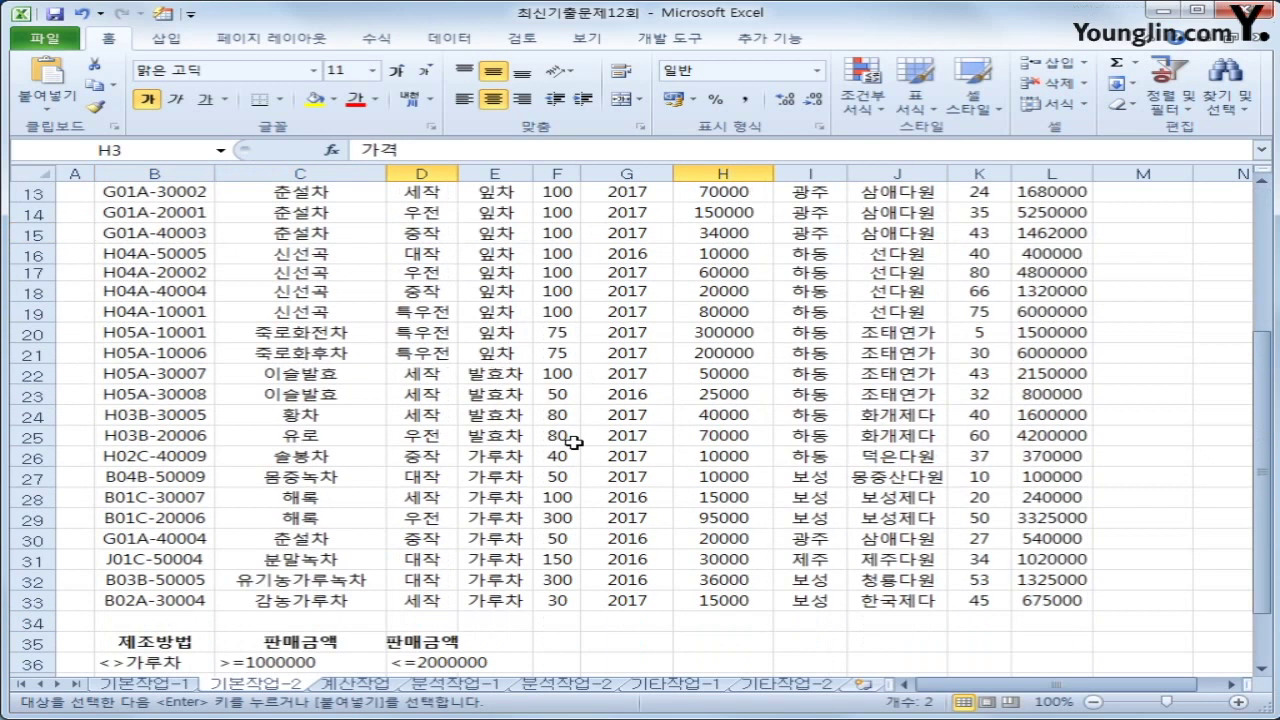
{"action": "left_click", "coordinate": [429, 510]}
{"action": "key", "text": "ctrl+v"}
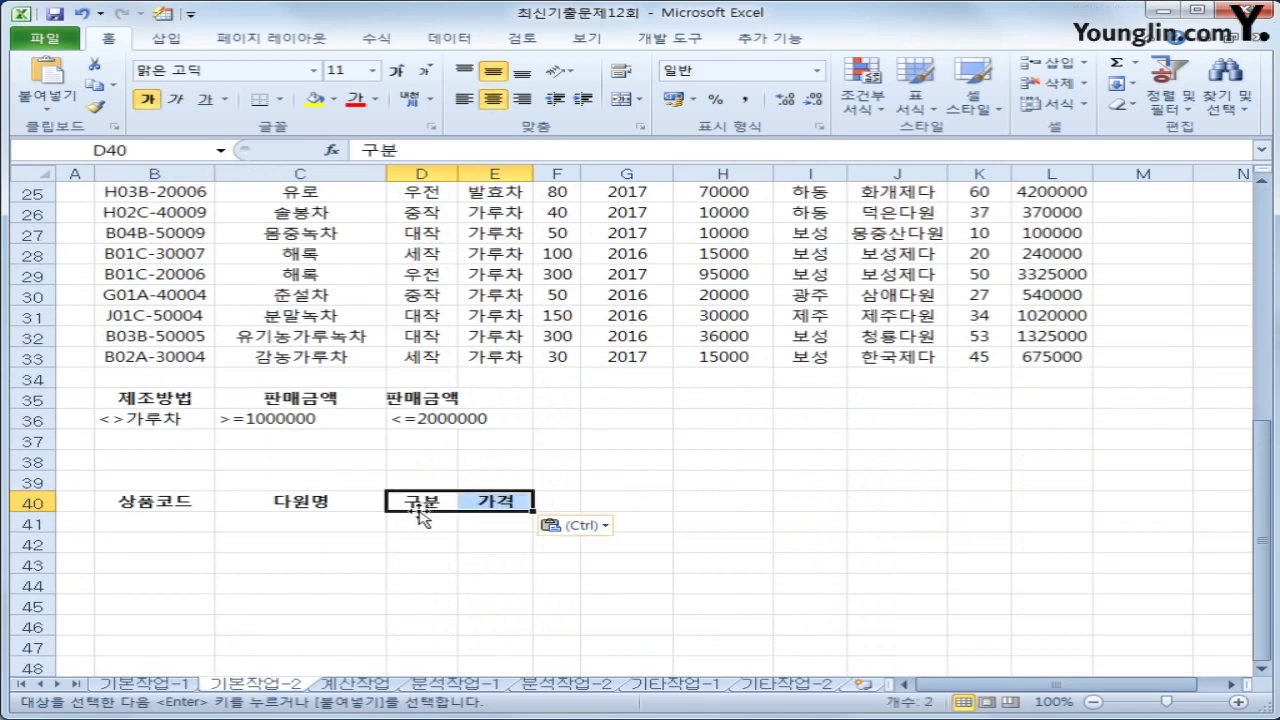
{"action": "left_click", "coordinate": [165, 502]}
{"action": "left_click", "coordinate": [343, 502]}
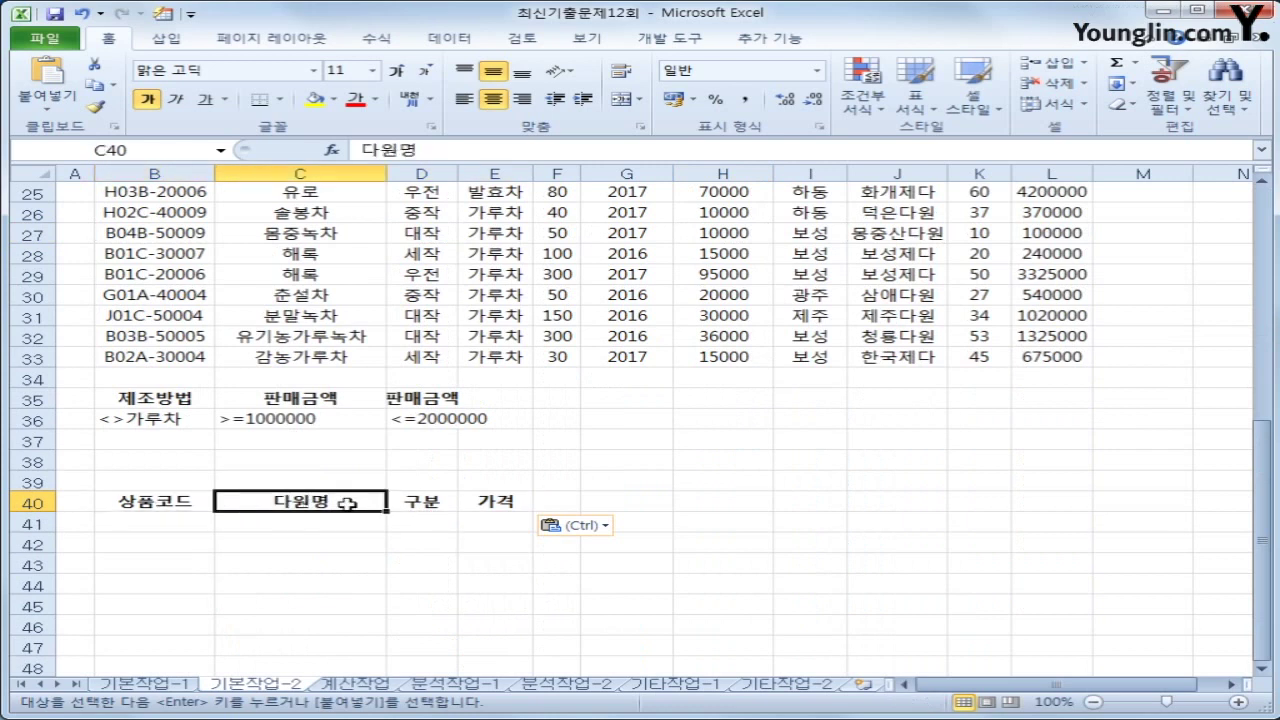
{"action": "left_click", "coordinate": [408, 503]}
{"action": "left_click", "coordinate": [478, 503]}
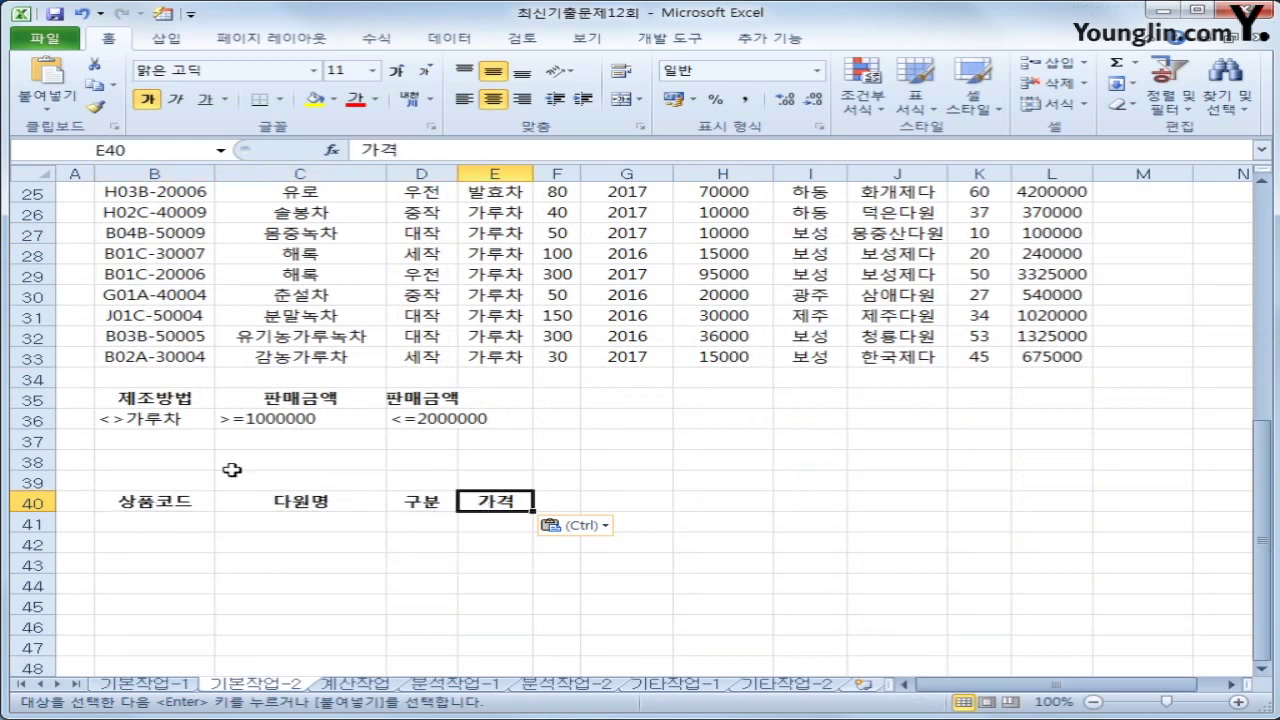
{"action": "left_click", "coordinate": [492, 316]}
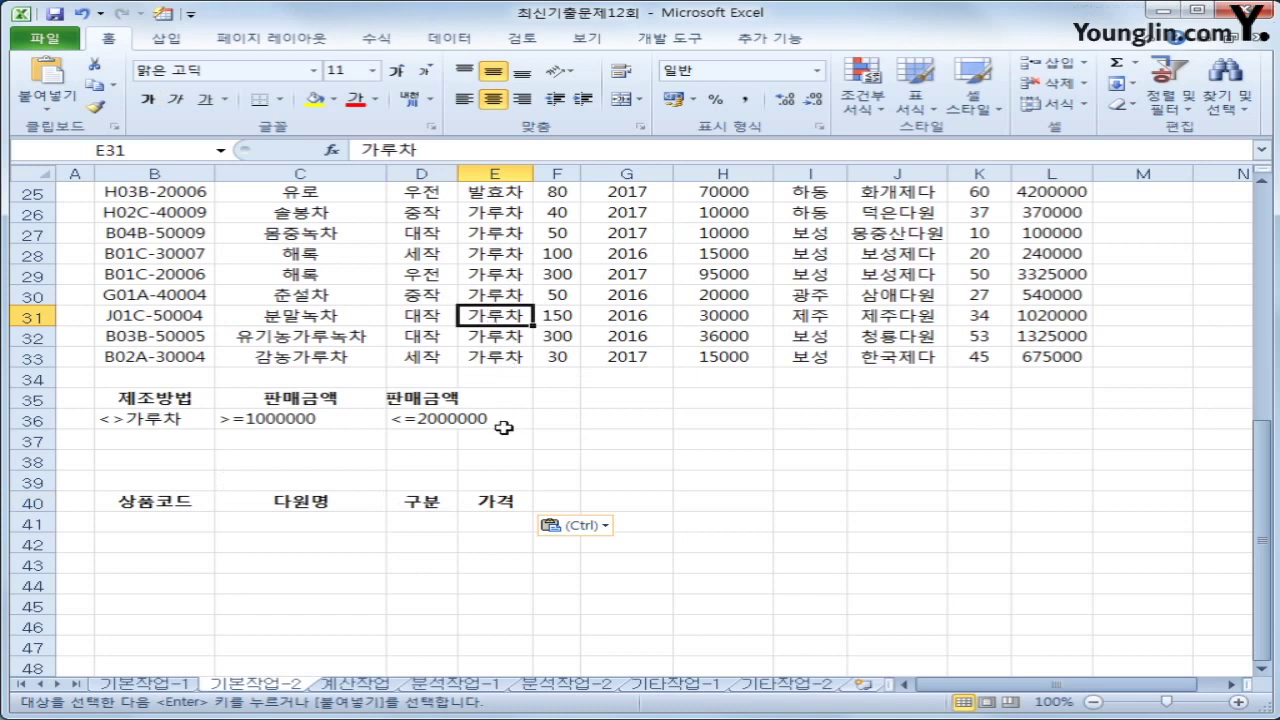
- Run an advanced filter with criteria B35:D36, copying results to B40:E40
{"action": "left_click", "coordinate": [449, 38]}
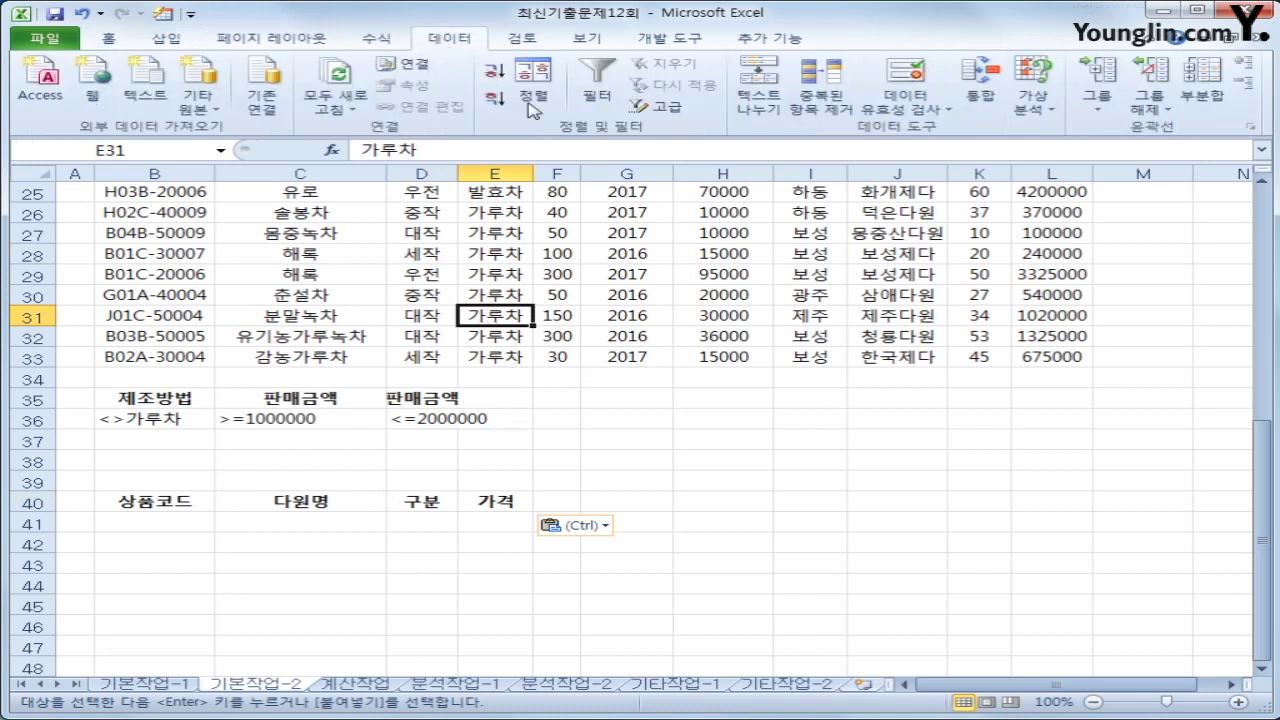
{"action": "left_click", "coordinate": [662, 106]}
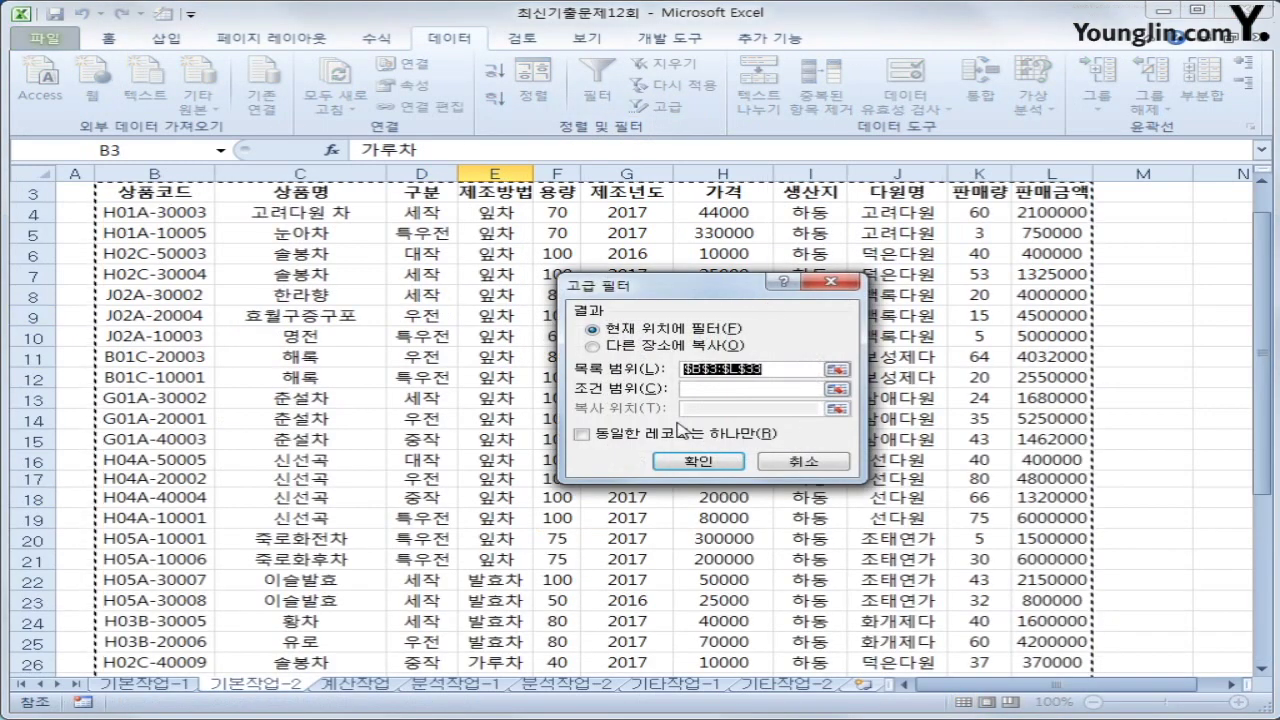
{"action": "scroll", "coordinate": [690, 410], "scroll_direction": "down", "scroll_amount": 4}
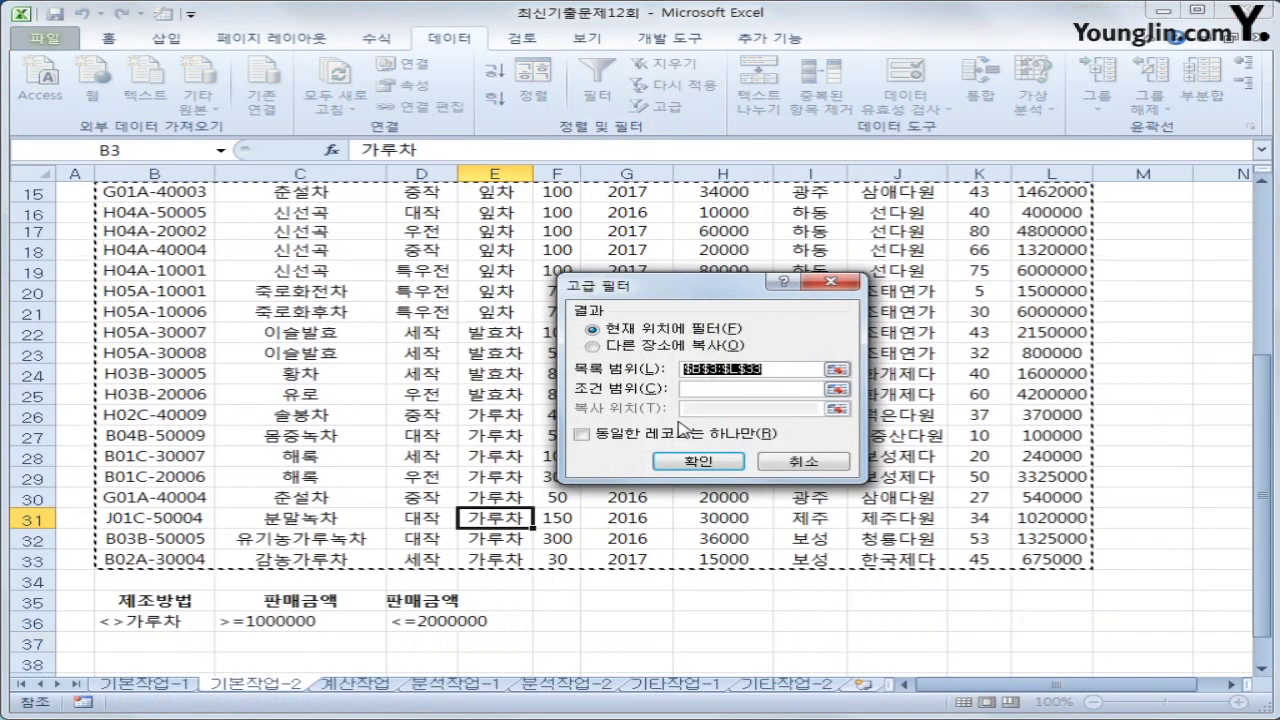
{"action": "left_click", "coordinate": [708, 388]}
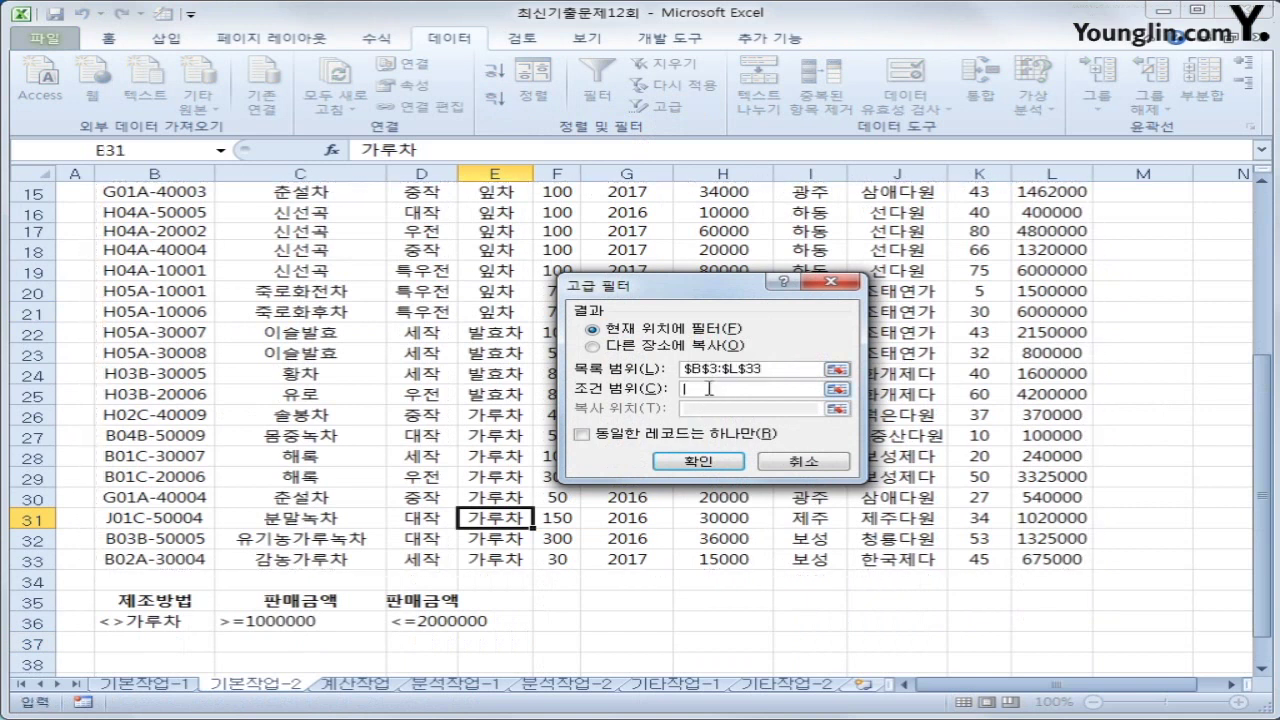
{"action": "left_click_drag", "start_coordinate": [180, 603], "coordinate": [437, 621]}
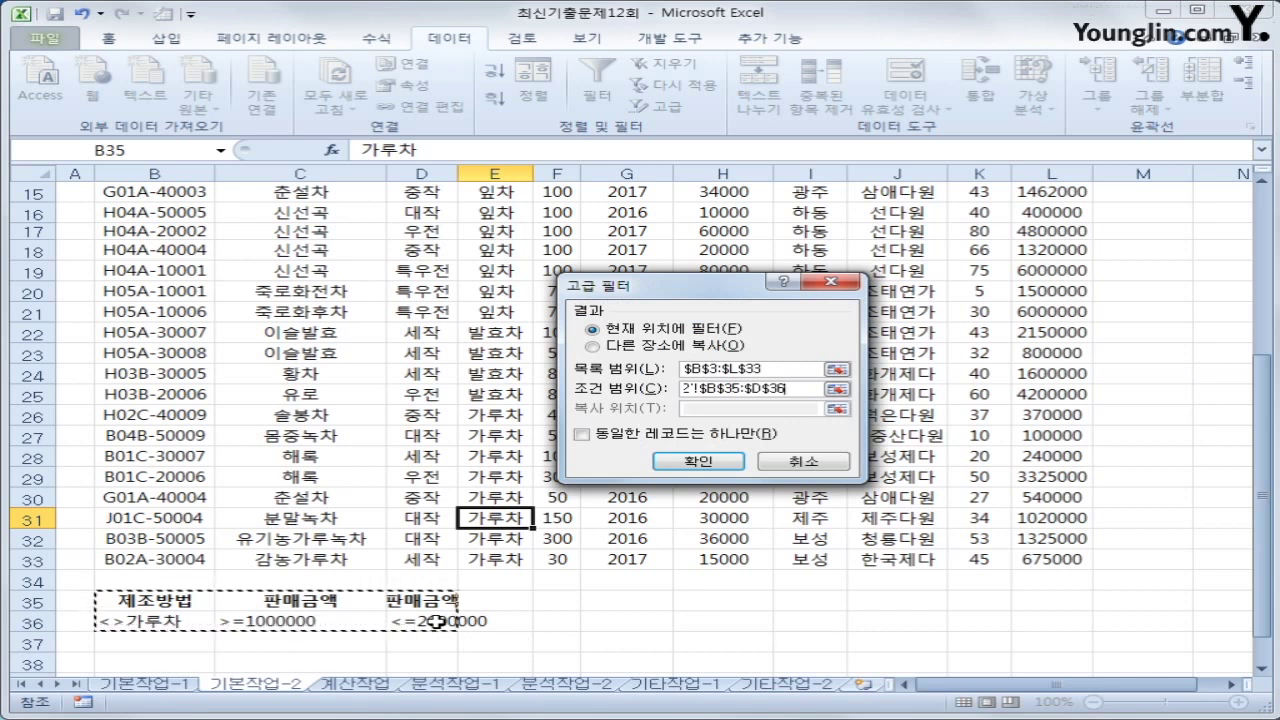
{"action": "left_click", "coordinate": [628, 346]}
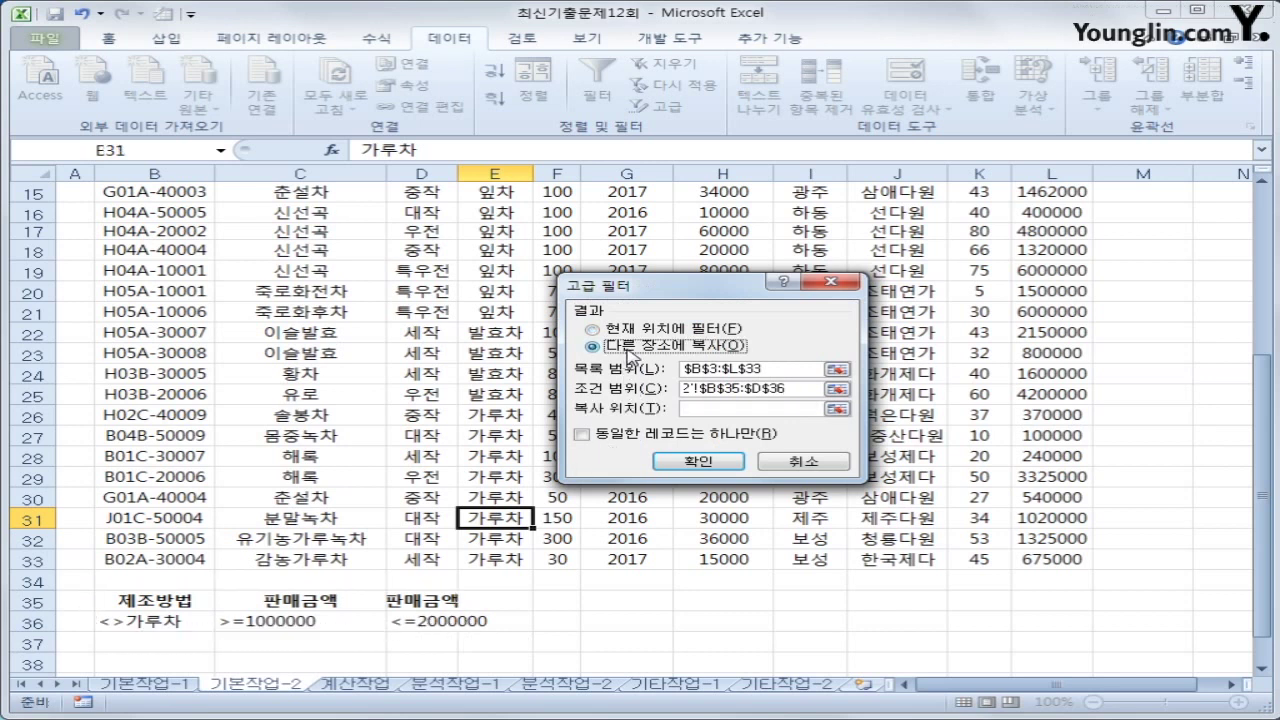
{"action": "left_click", "coordinate": [702, 408]}
{"action": "scroll", "coordinate": [358, 555], "scroll_direction": "down", "scroll_amount": 2}
{"action": "left_click_drag", "start_coordinate": [165, 586], "coordinate": [471, 585]}
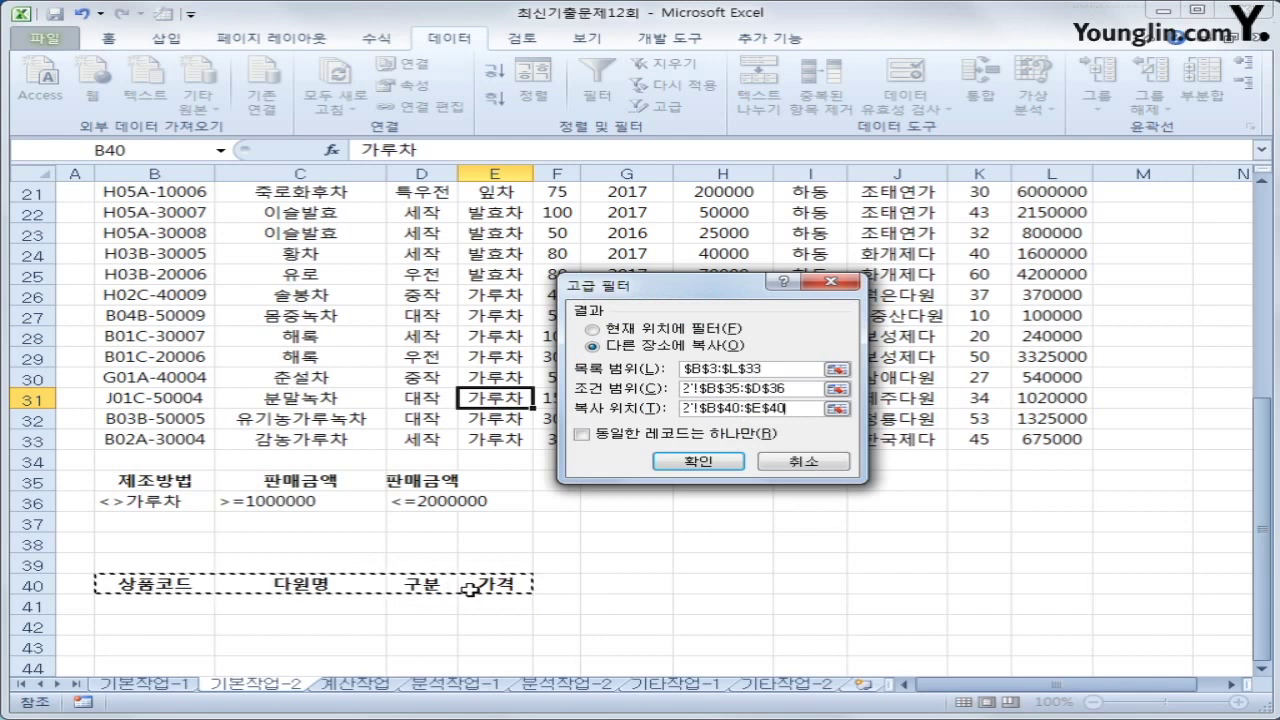
{"action": "left_click", "coordinate": [698, 462]}
{"action": "scroll", "coordinate": [655, 485], "scroll_direction": "down", "scroll_amount": 3}
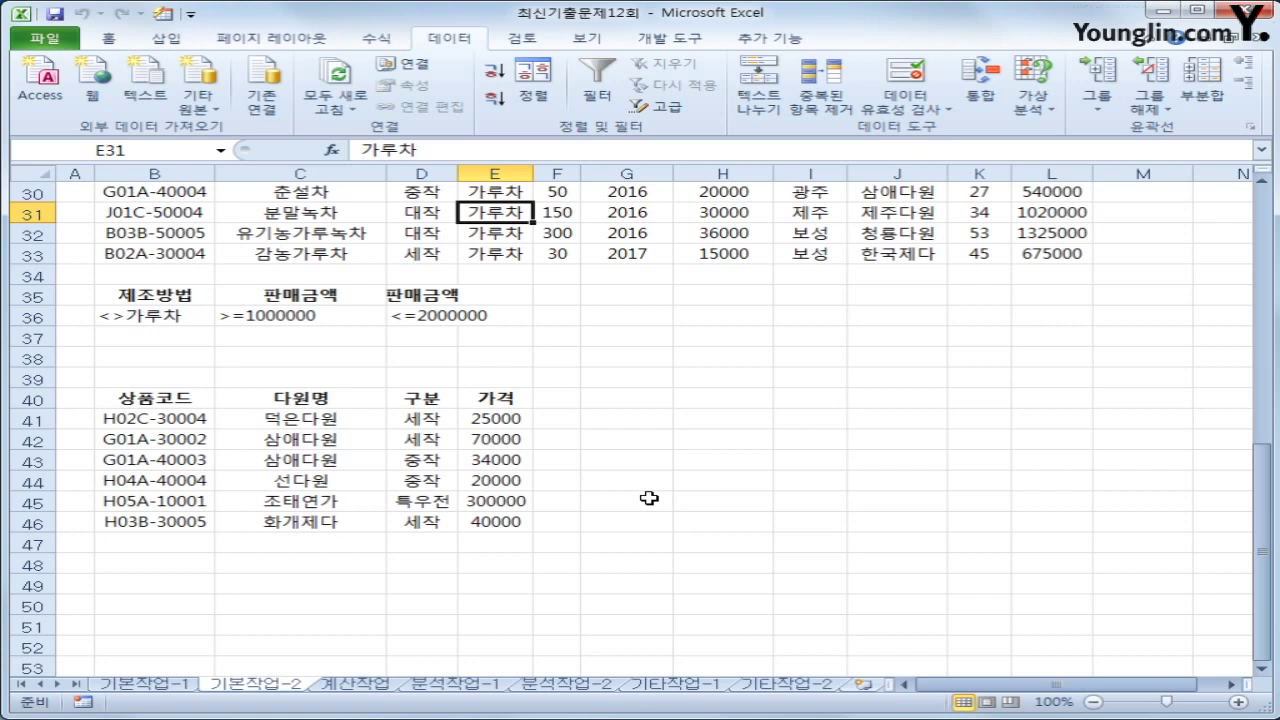
{"action": "scroll", "coordinate": [649, 498], "scroll_direction": "up", "scroll_amount": 8}
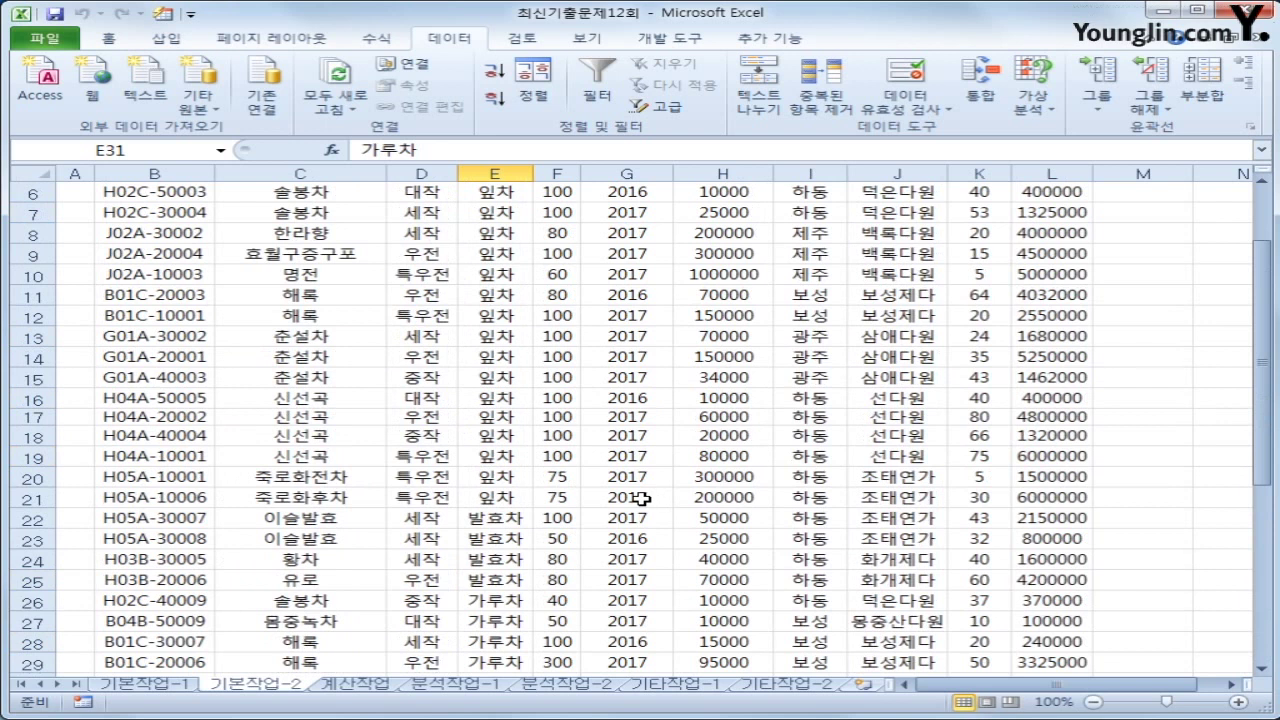
{"action": "scroll", "coordinate": [637, 496], "scroll_direction": "up", "scroll_amount": 1}
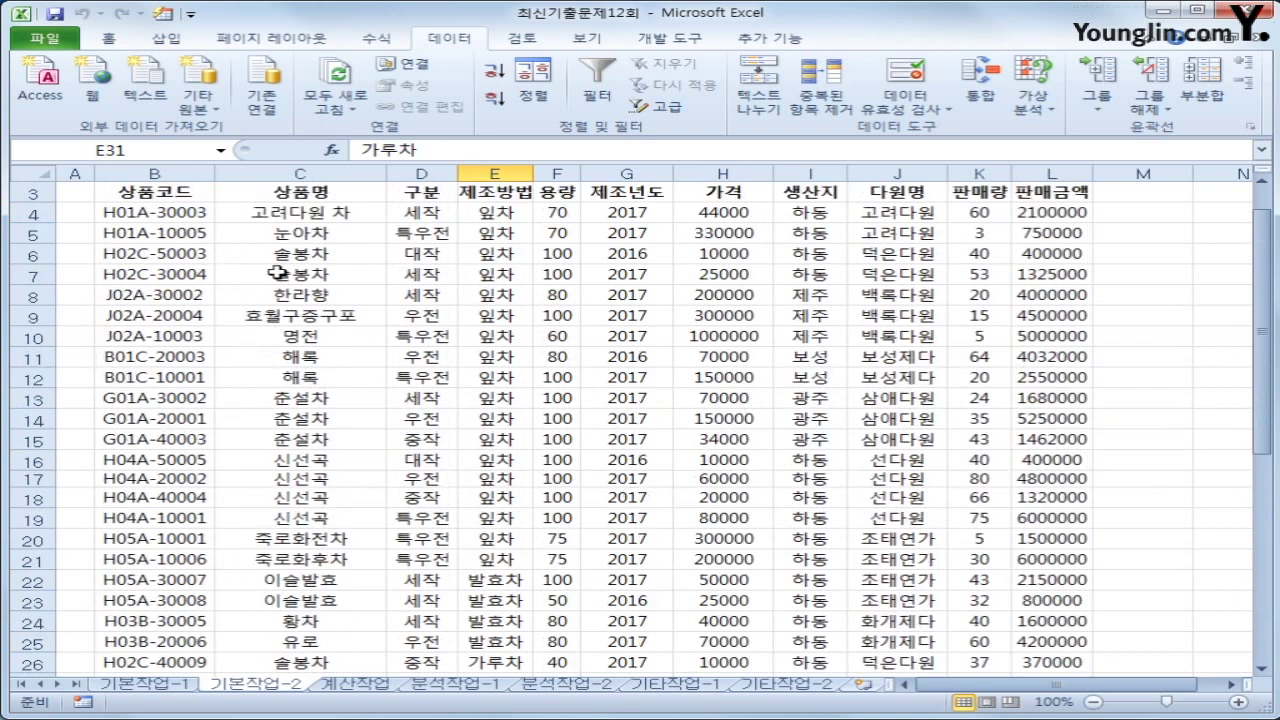
- Select B4:L33 and begin a new conditional formatting rule based on a formula
{"action": "left_click", "coordinate": [138, 216]}
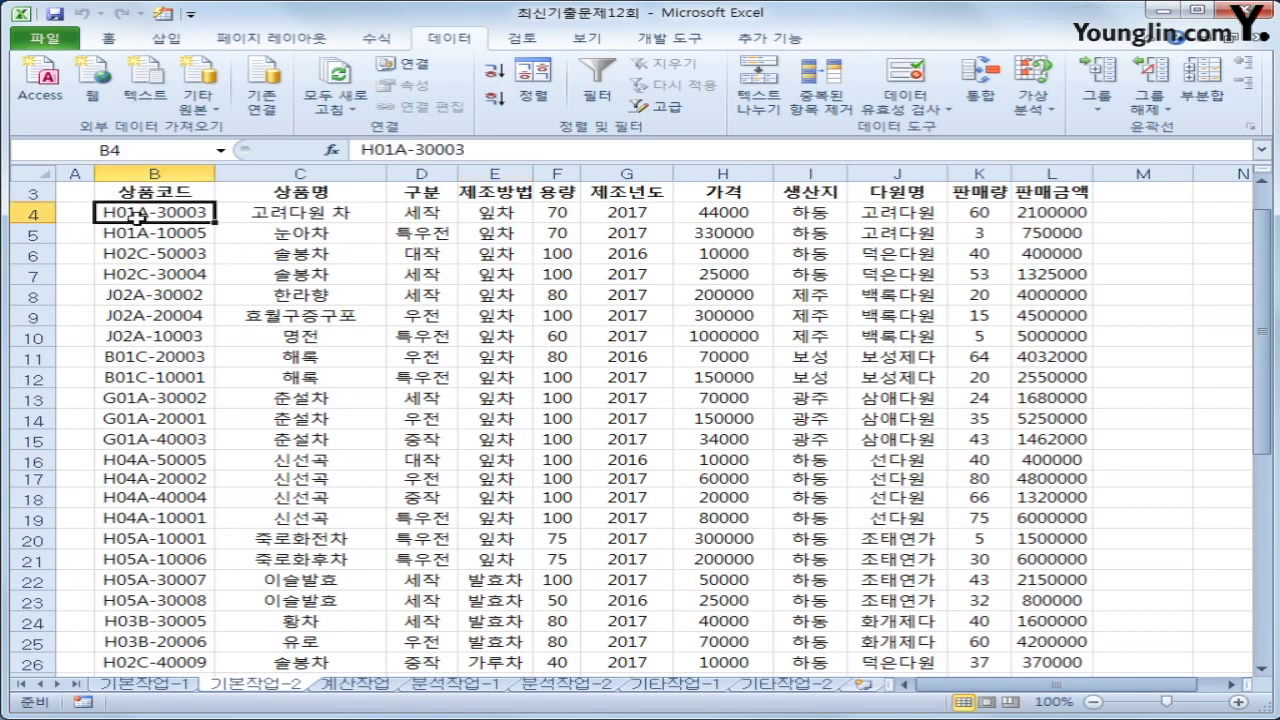
{"action": "left_click_drag", "start_coordinate": [138, 216], "coordinate": [1055, 640]}
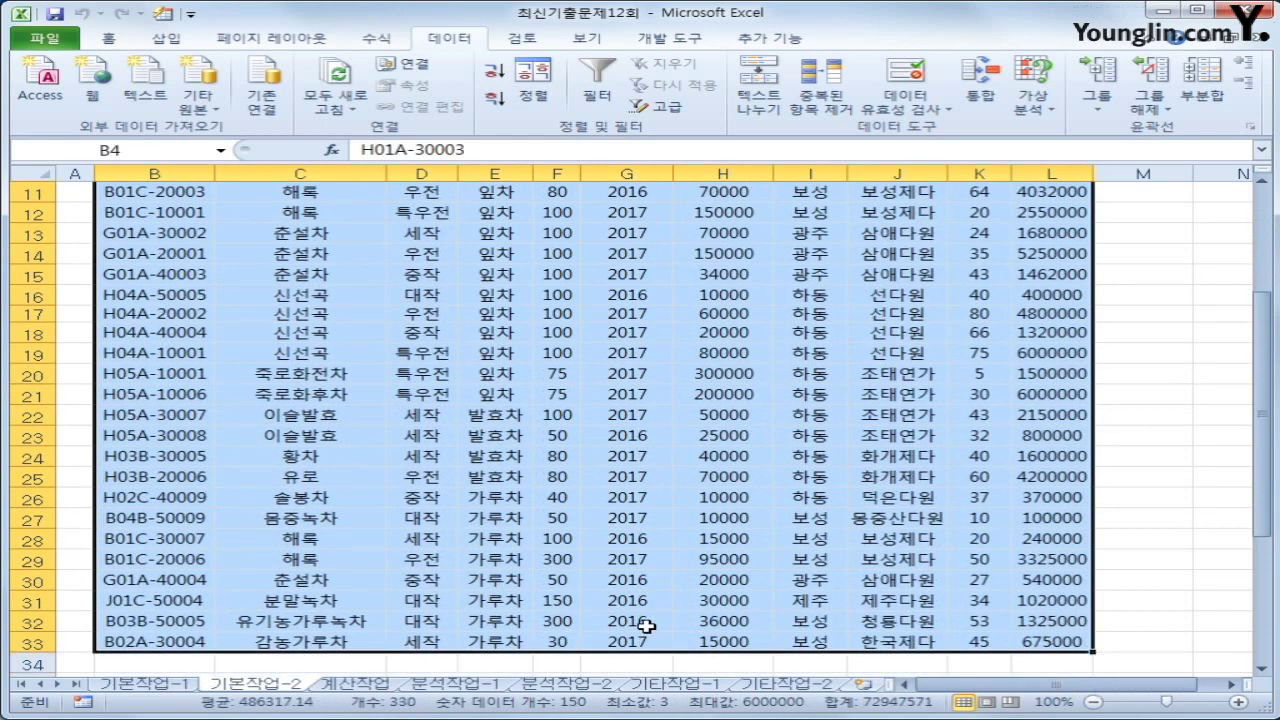
{"action": "left_click", "coordinate": [108, 40]}
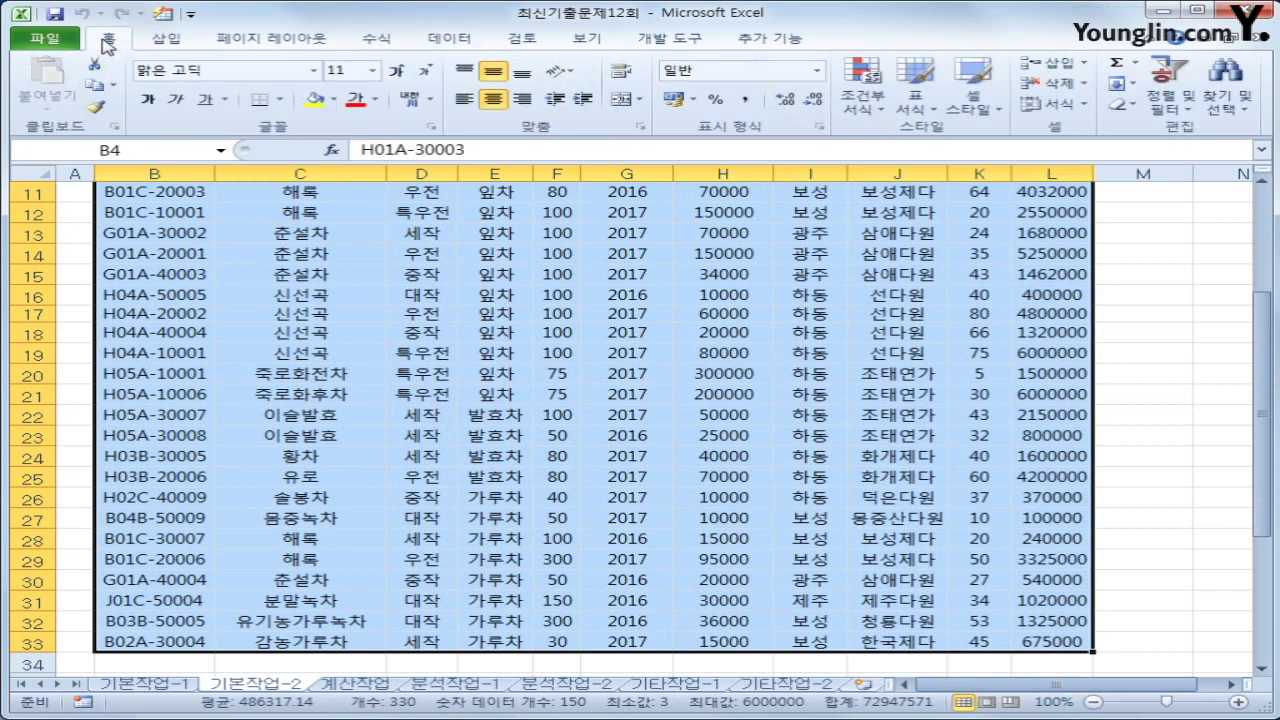
{"action": "left_click", "coordinate": [862, 95]}
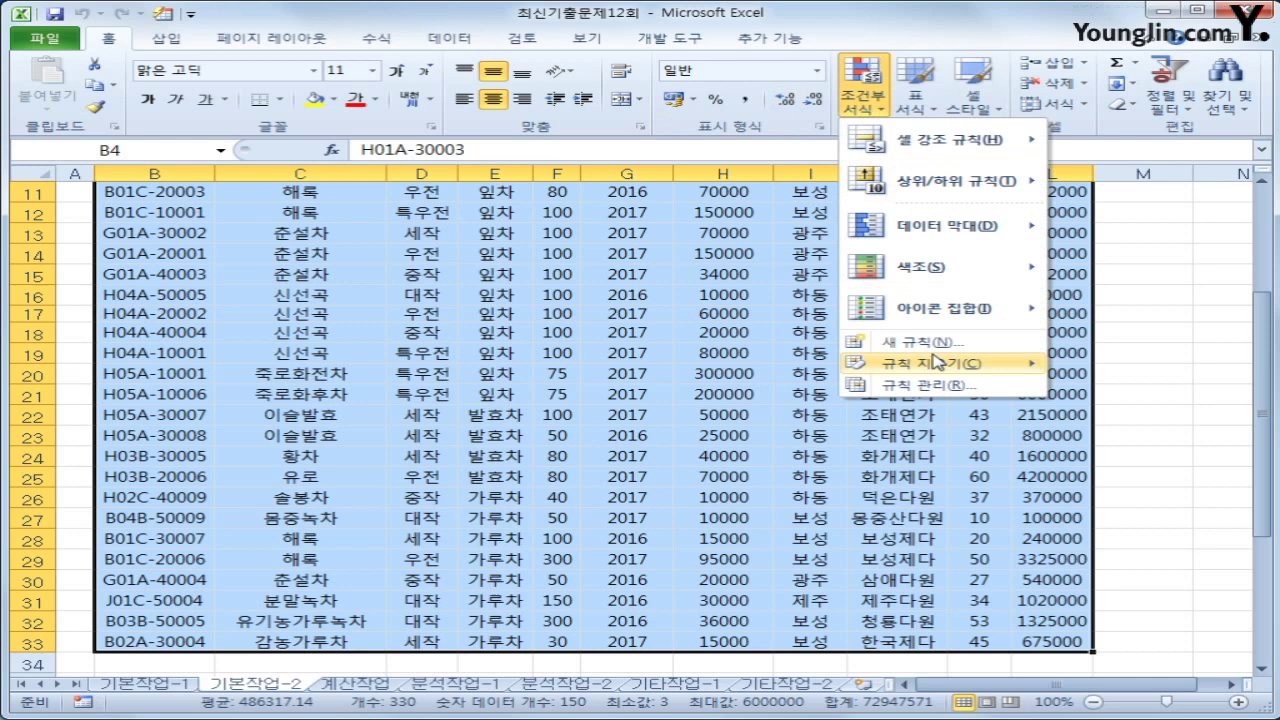
{"action": "left_click", "coordinate": [935, 342]}
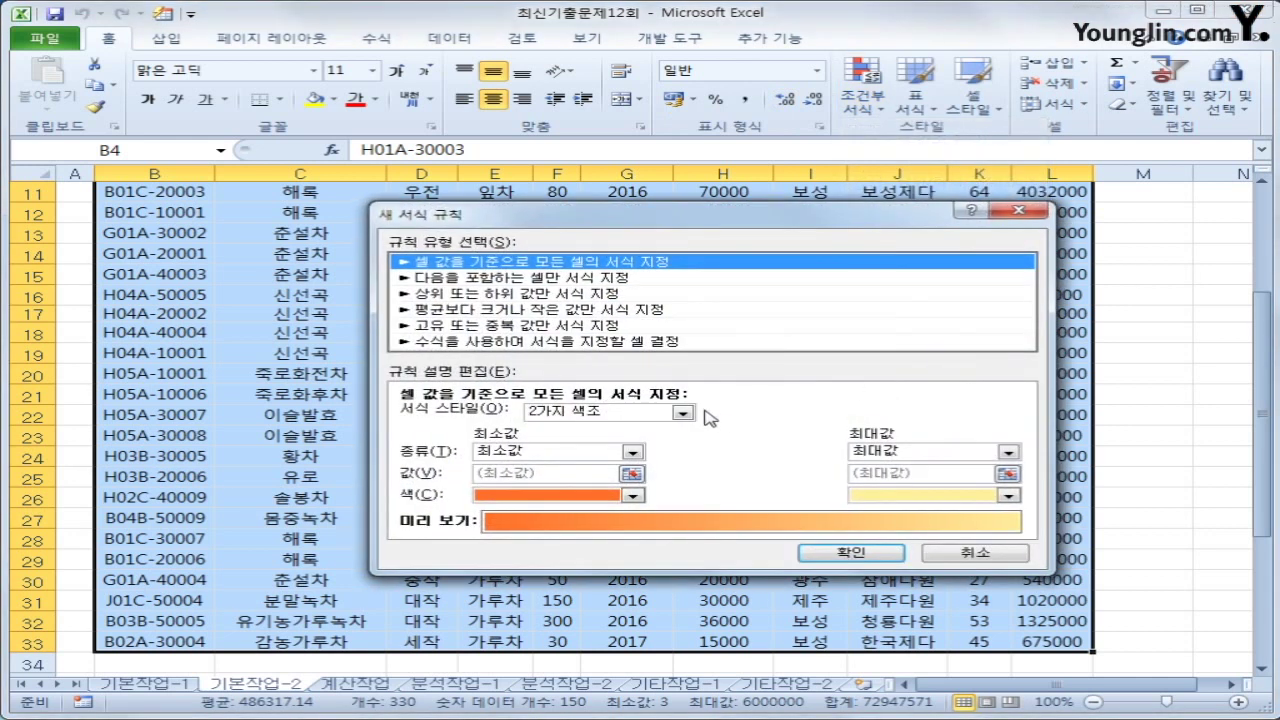
{"action": "left_click", "coordinate": [665, 344]}
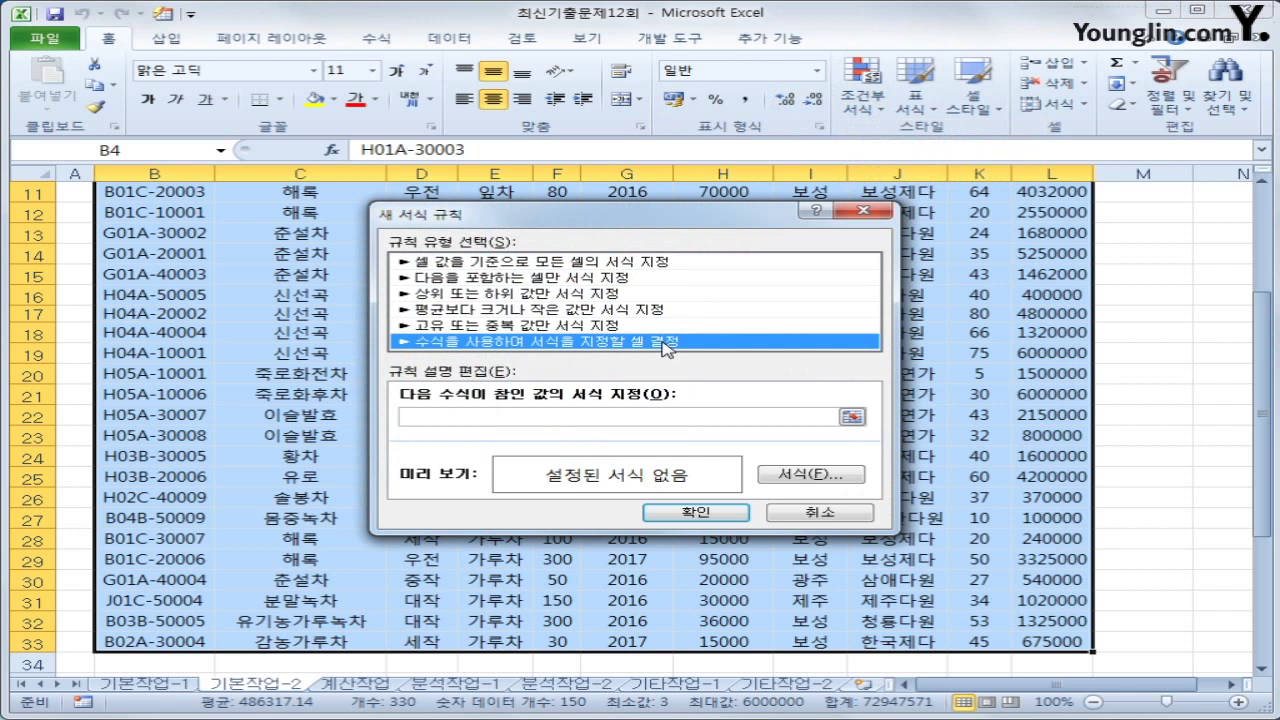
- Enter the rule formula =AND(LEFT($B4,1)="H",$G4=2016)
{"action": "left_click", "coordinate": [576, 418]}
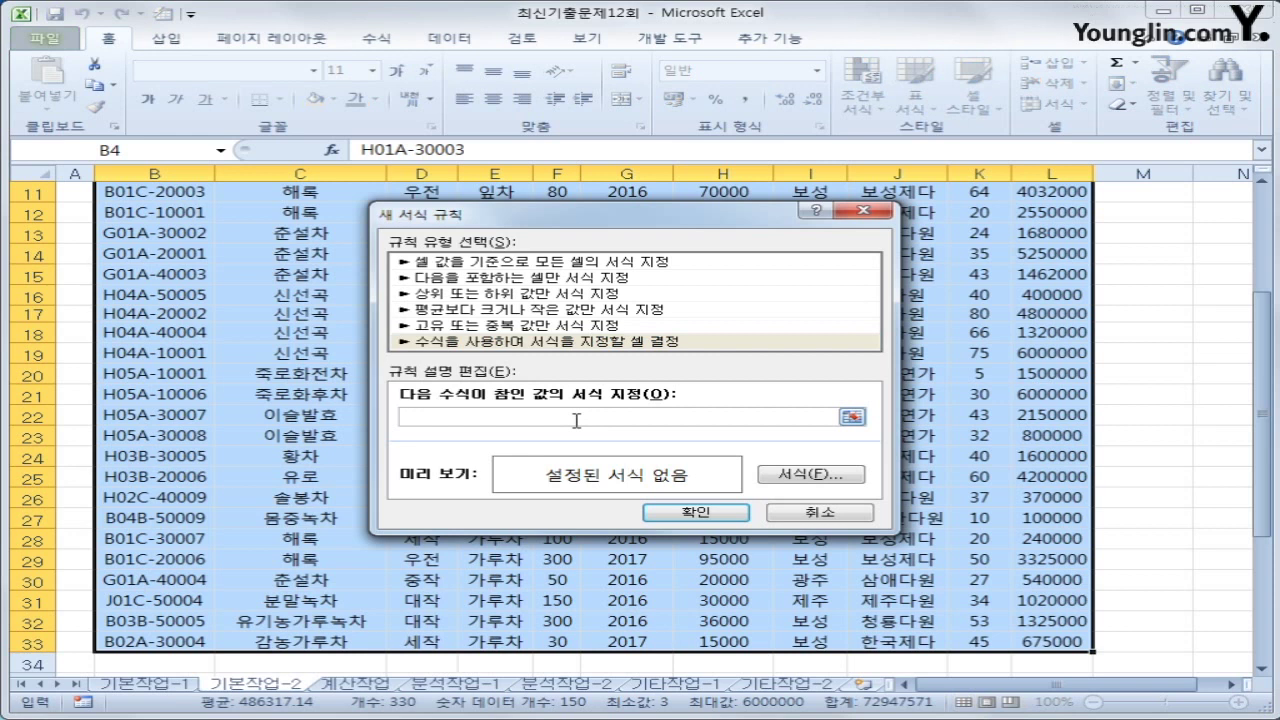
{"action": "type", "text": "ㅋ"}
{"action": "type", "text": "and("}
{"action": "type", "text": "left("}
{"action": "scroll", "coordinate": [565, 420], "scroll_direction": "up", "scroll_amount": 4}
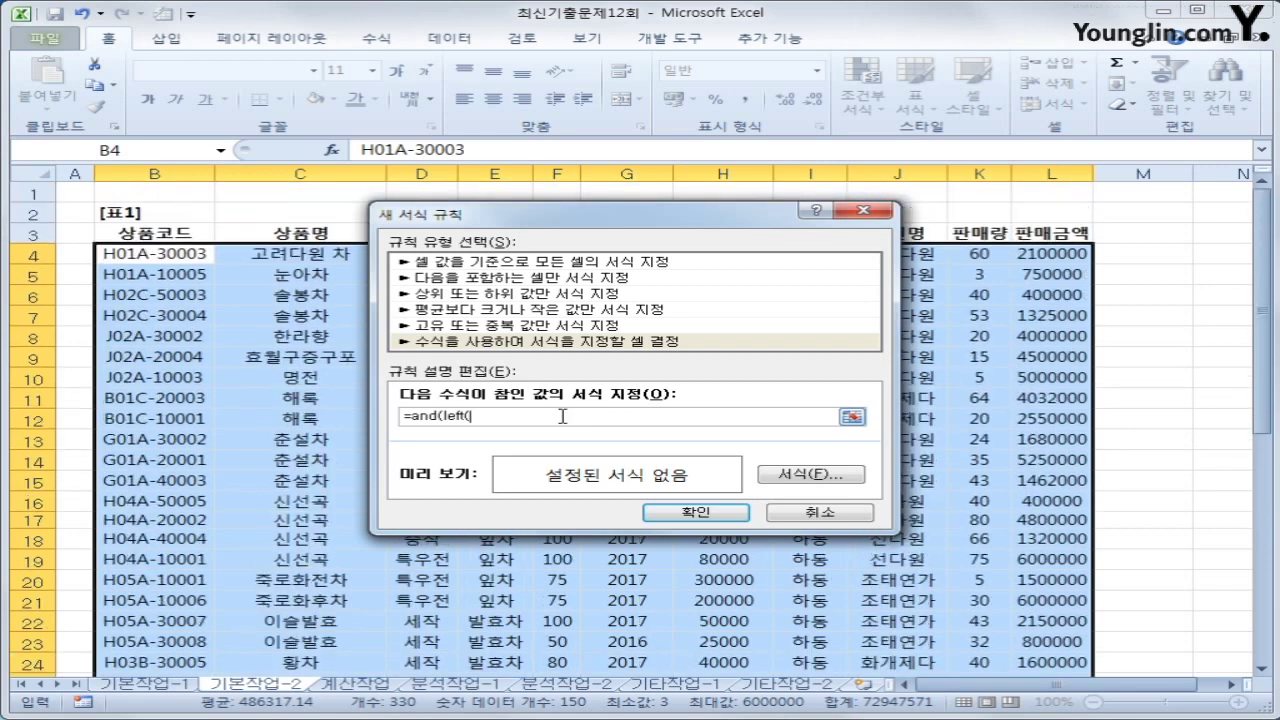
{"action": "left_click", "coordinate": [172, 252]}
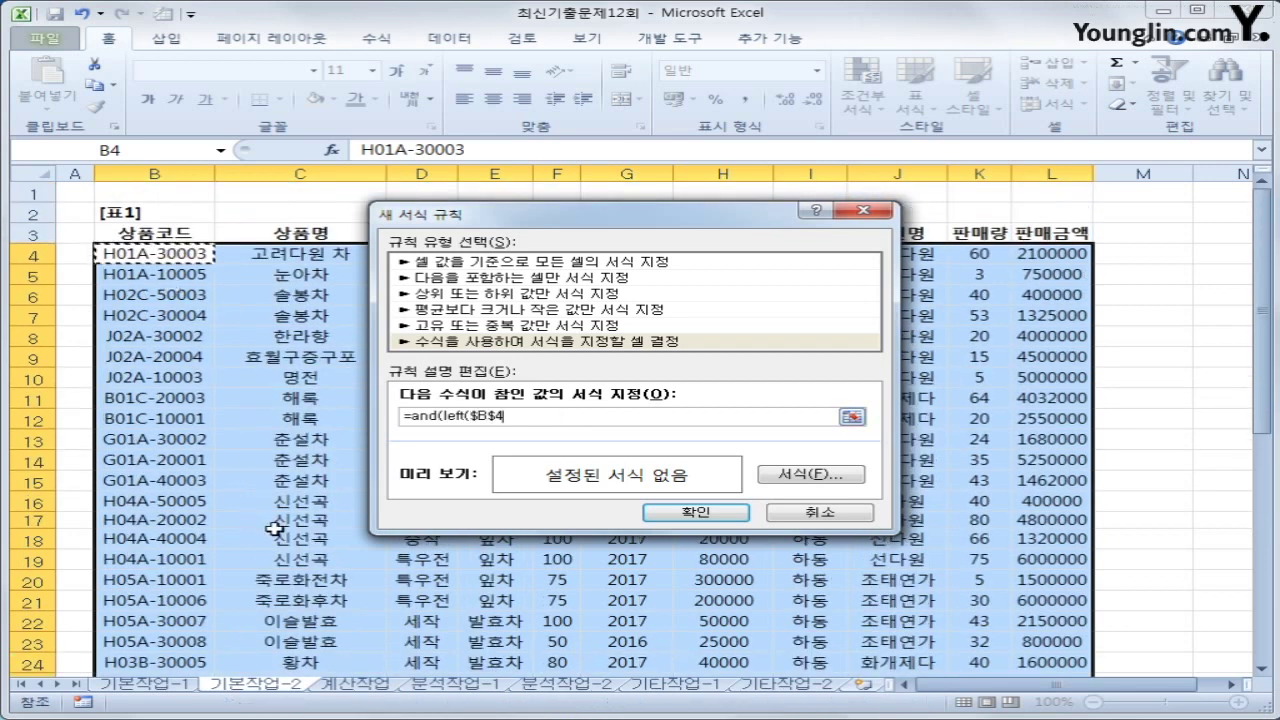
{"action": "key", "text": "F4"}
{"action": "key", "text": "F4"}
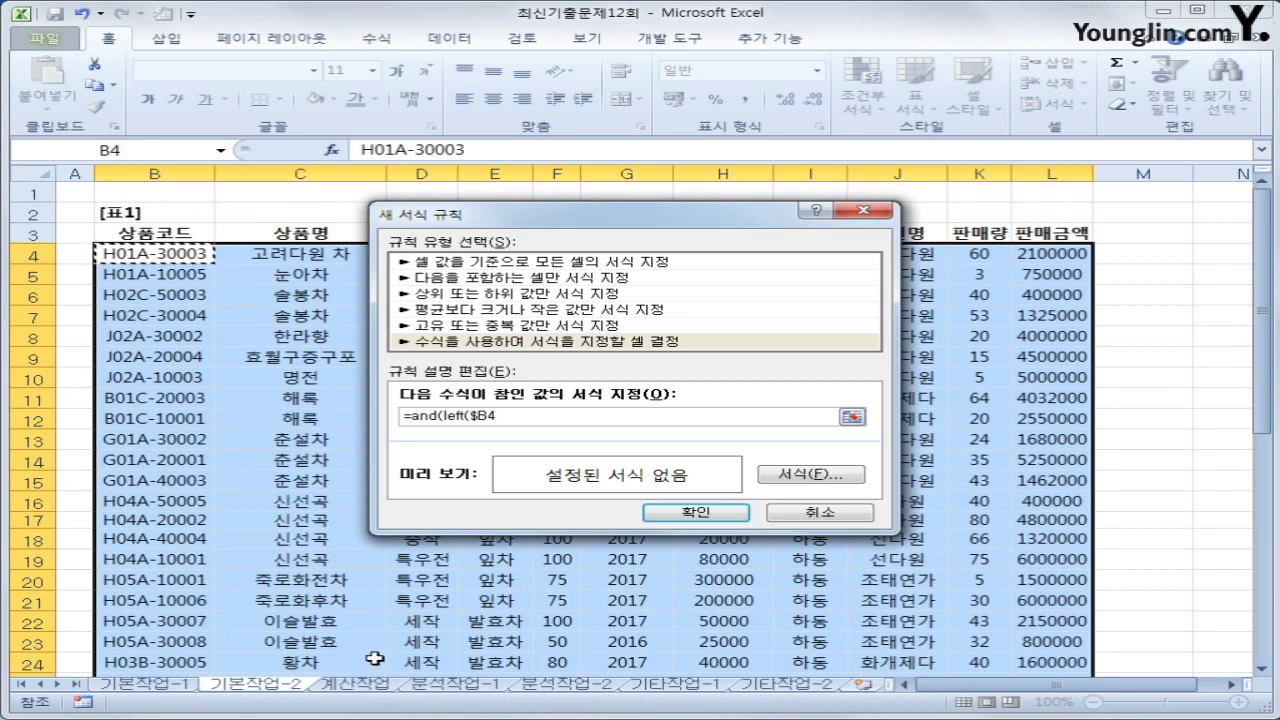
{"action": "type", "text": ",1"}
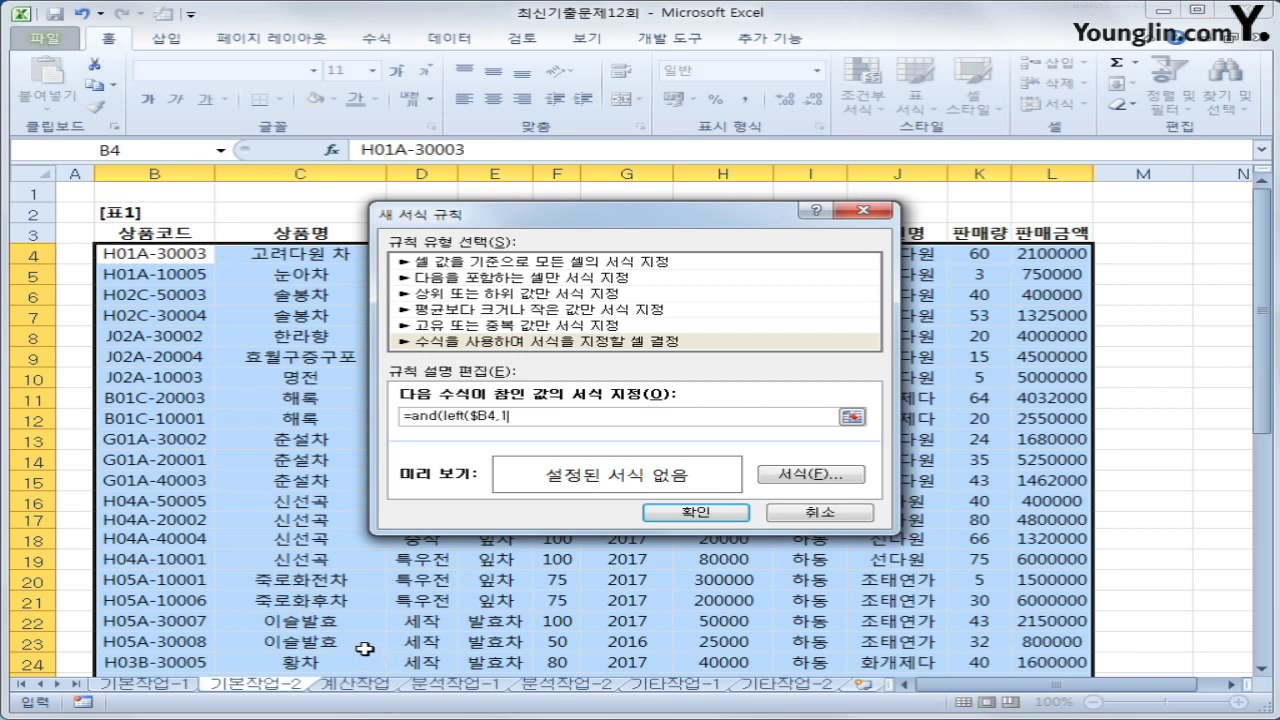
{"action": "type", "text": ")=\"H\","}
{"action": "left_click_drag", "start_coordinate": [687, 218], "coordinate": [825, 338]}
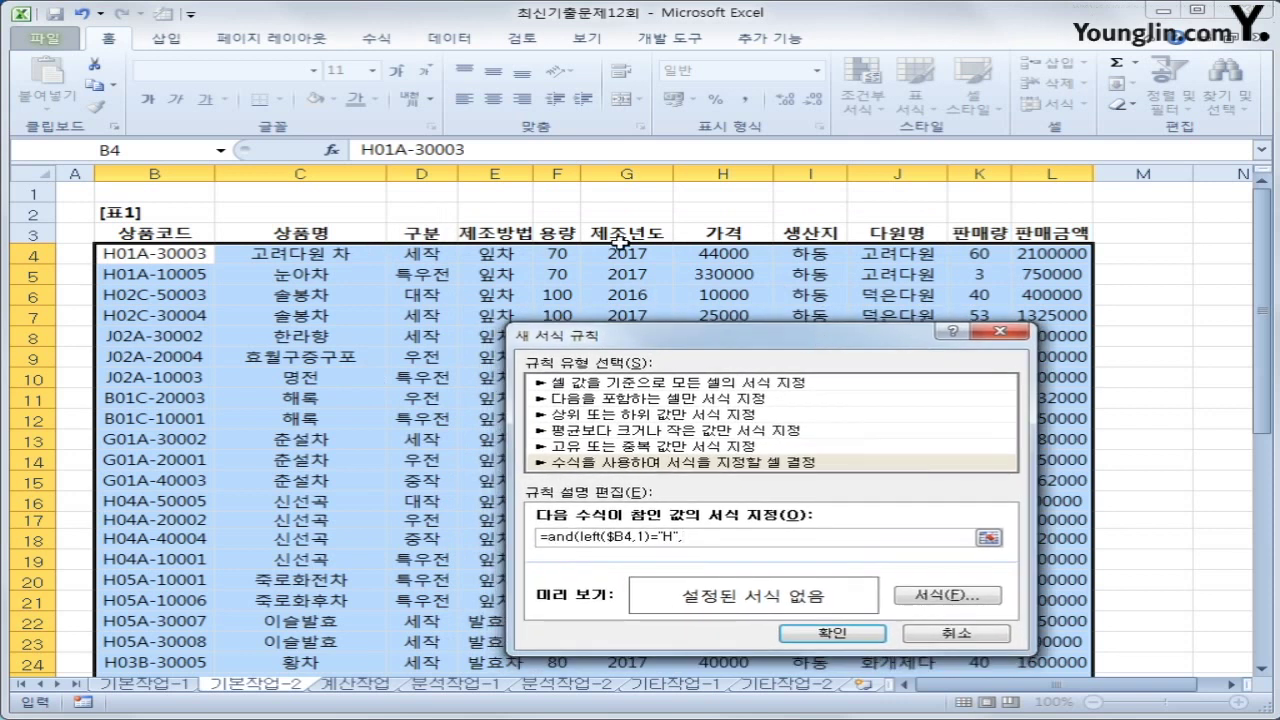
{"action": "left_click", "coordinate": [625, 252]}
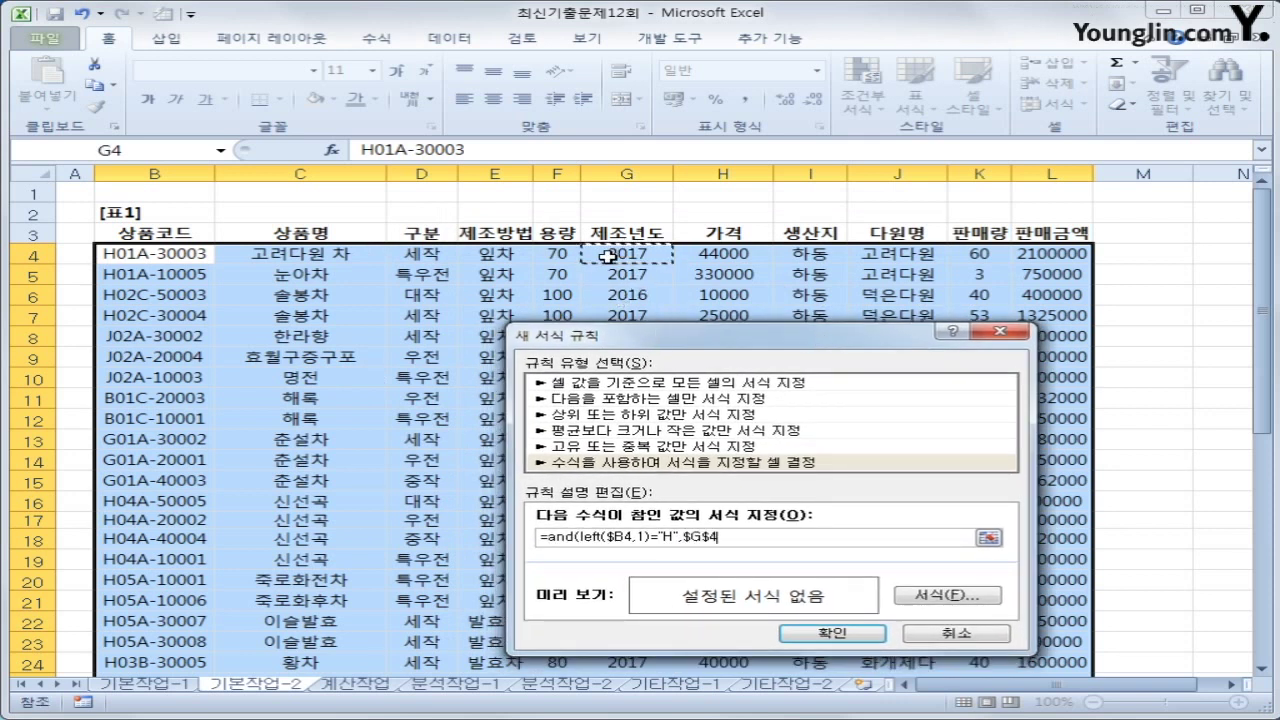
{"action": "key", "text": "F4"}
{"action": "key", "text": "F4"}
{"action": "type", "text": "=2016"}
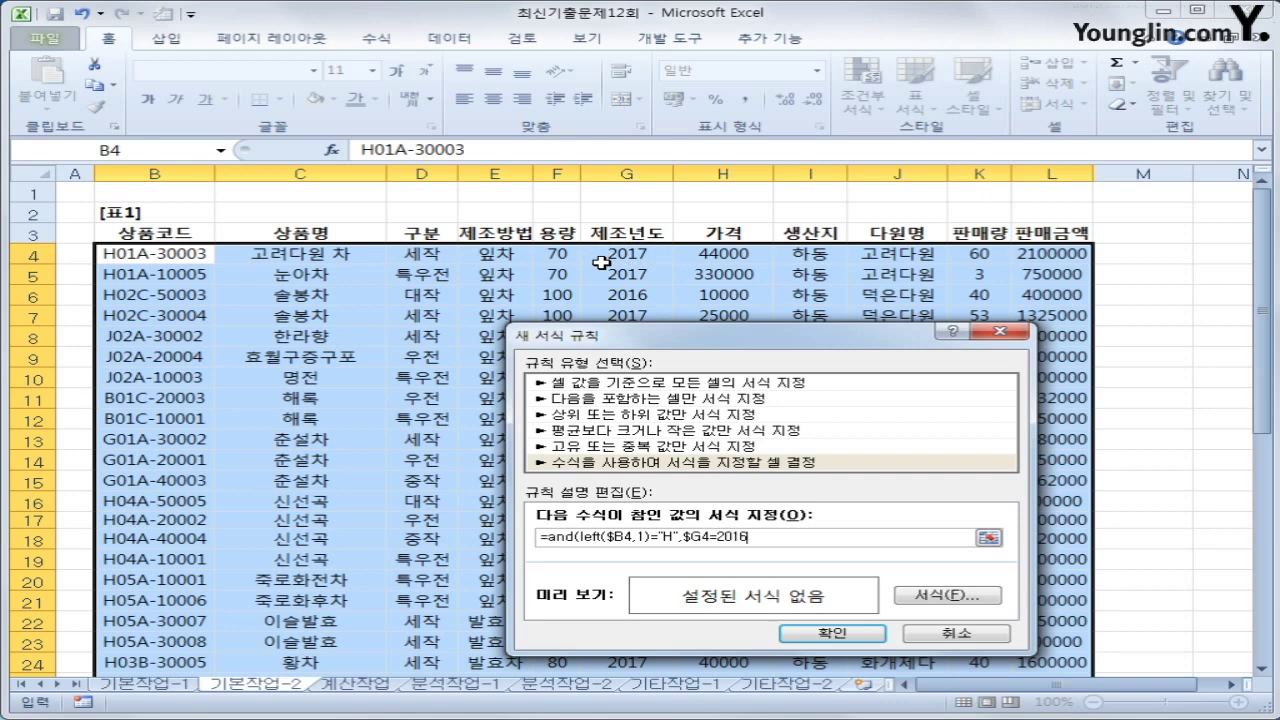
{"action": "type", "text": ")"}
- Give the rule a bold blue font format and create it
{"action": "left_click_drag", "start_coordinate": [715, 336], "coordinate": [715, 288]}
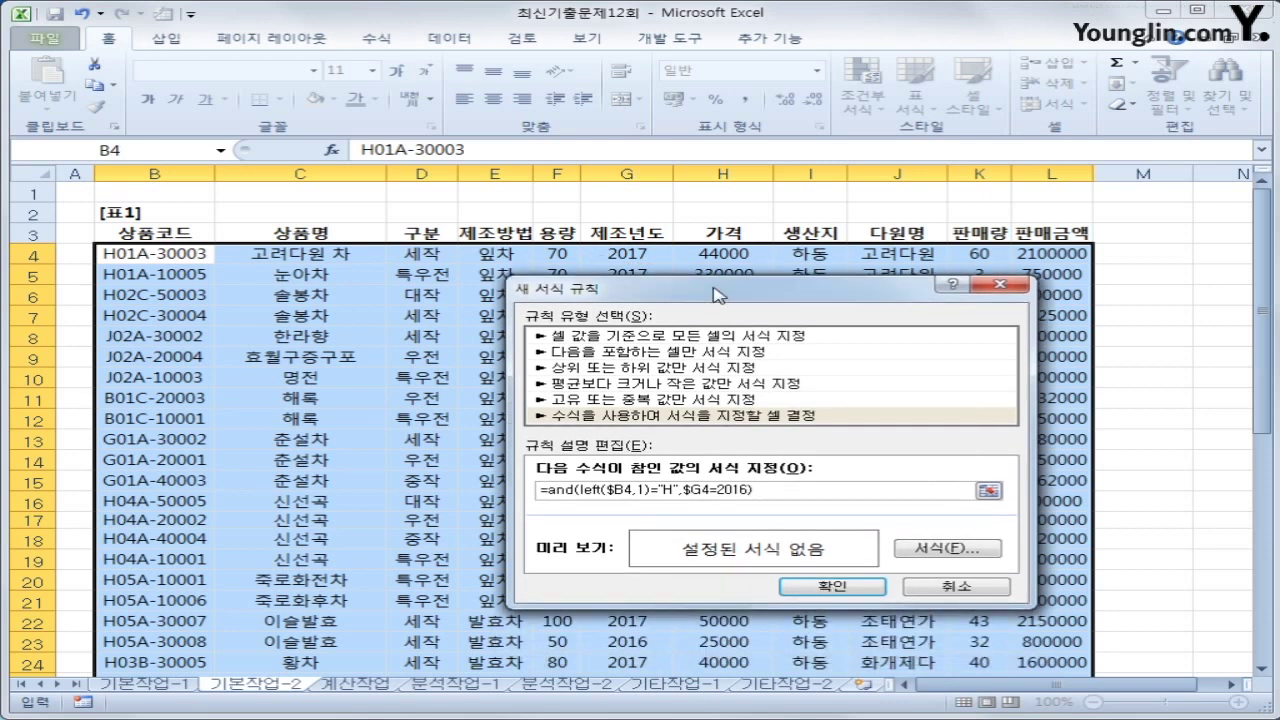
{"action": "left_click", "coordinate": [745, 413]}
{"action": "left_click", "coordinate": [945, 550]}
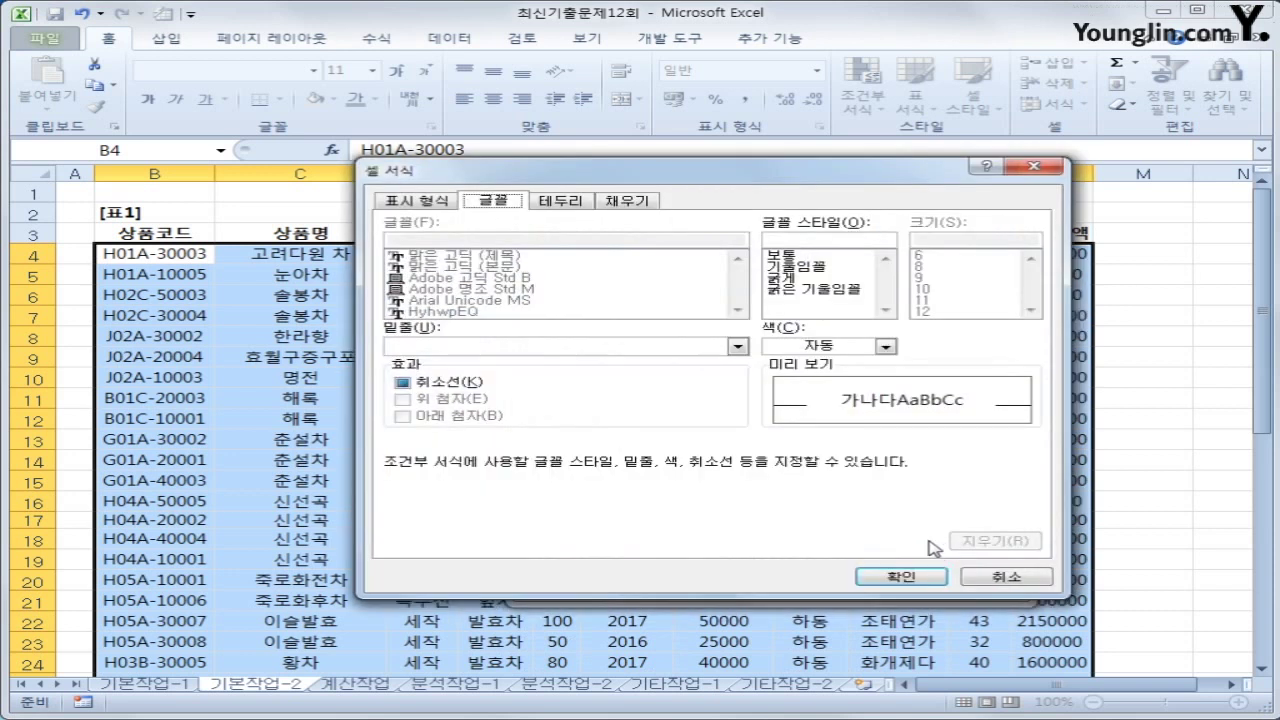
{"action": "left_click", "coordinate": [815, 283]}
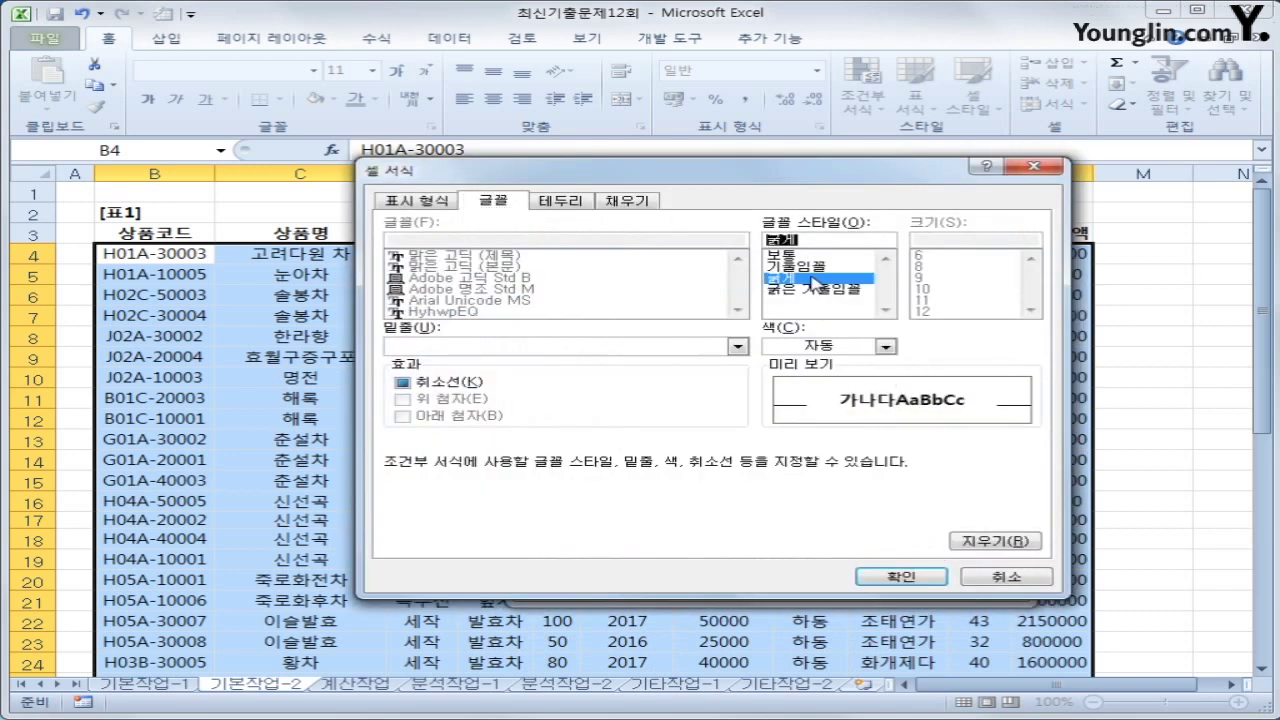
{"action": "left_click", "coordinate": [886, 346]}
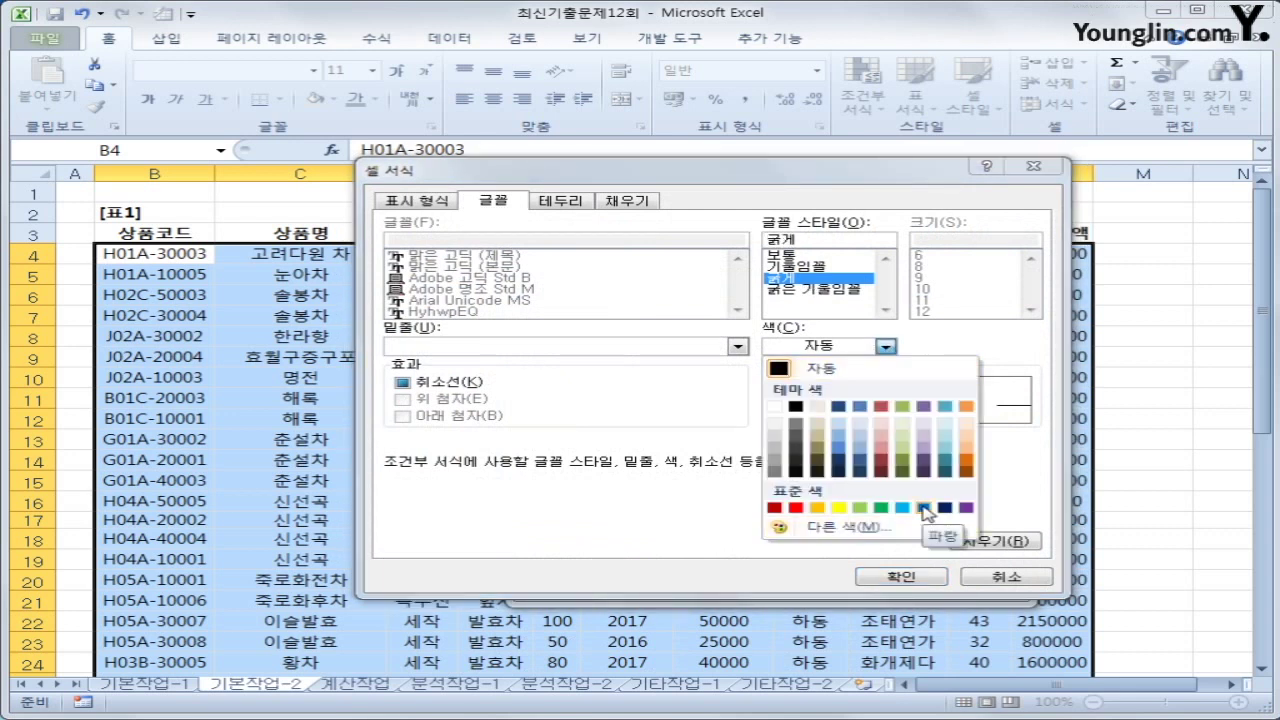
{"action": "left_click", "coordinate": [924, 508]}
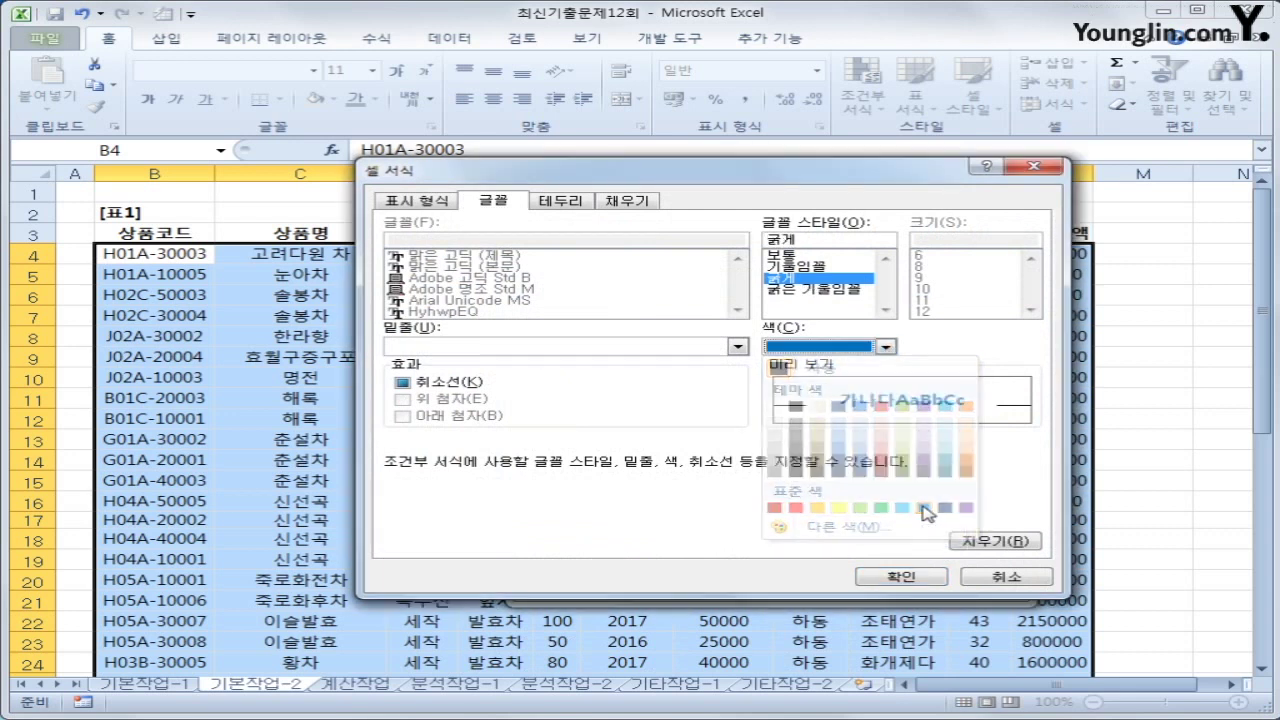
{"action": "left_click", "coordinate": [895, 580]}
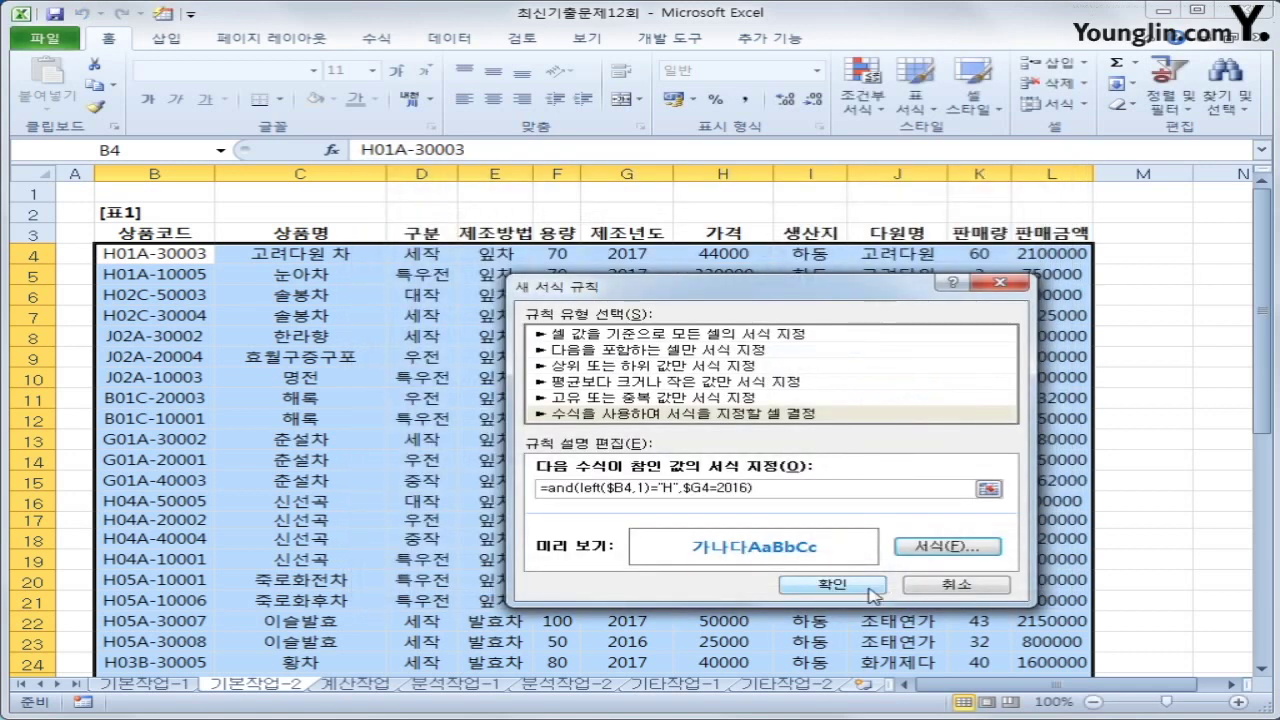
{"action": "left_click", "coordinate": [872, 595]}
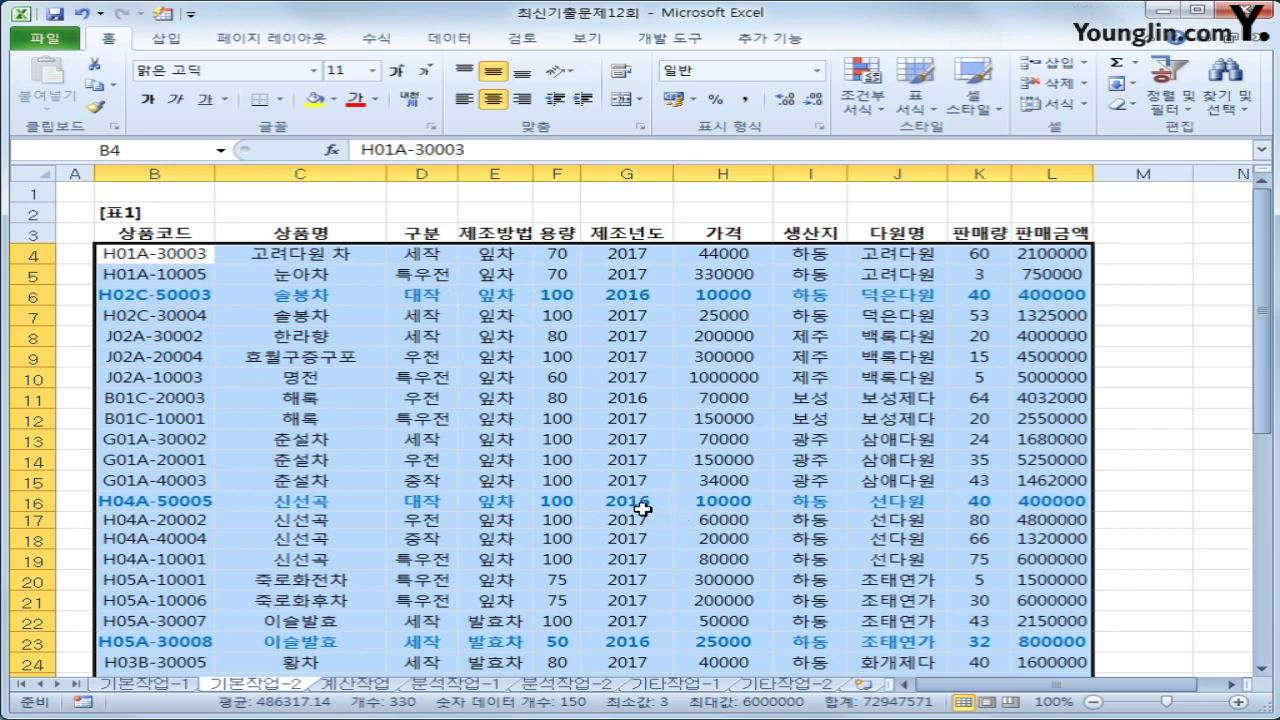
- Select B3:L33, from the 상품코드 header down to the last data row
{"action": "scroll", "coordinate": [631, 614], "scroll_direction": "down", "scroll_amount": 4}
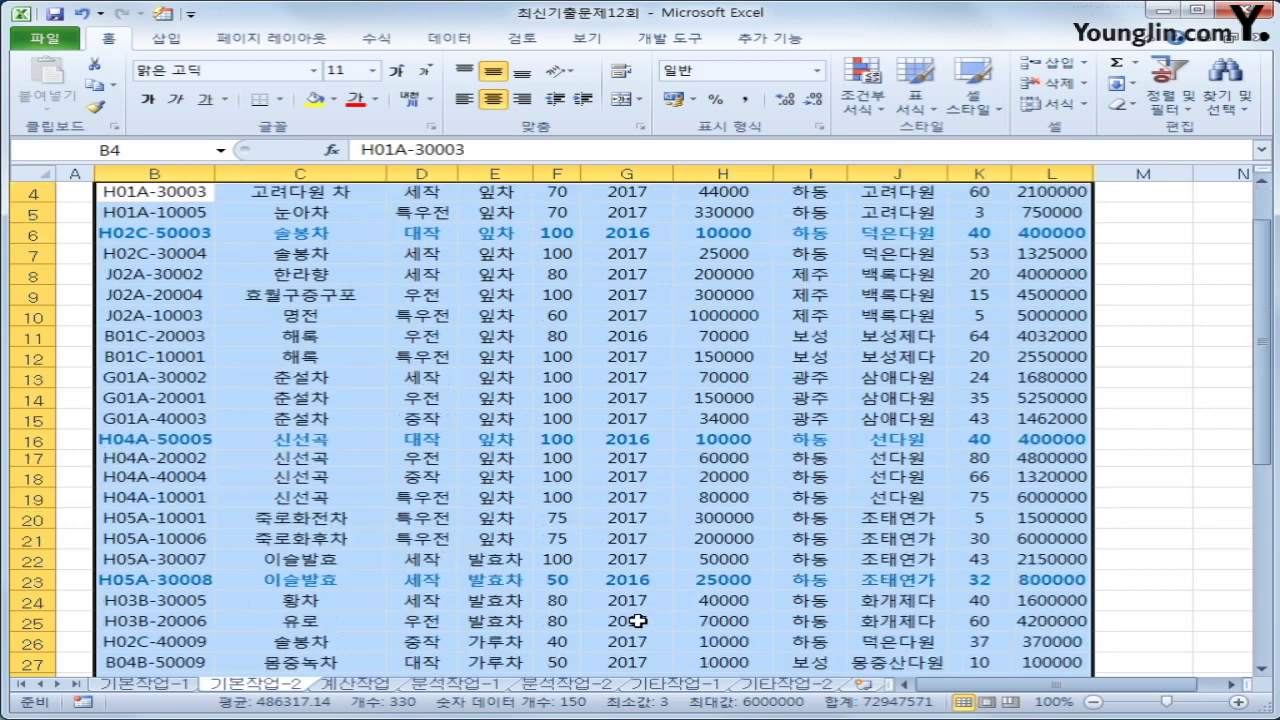
{"action": "scroll", "coordinate": [631, 614], "scroll_direction": "up", "scroll_amount": 4}
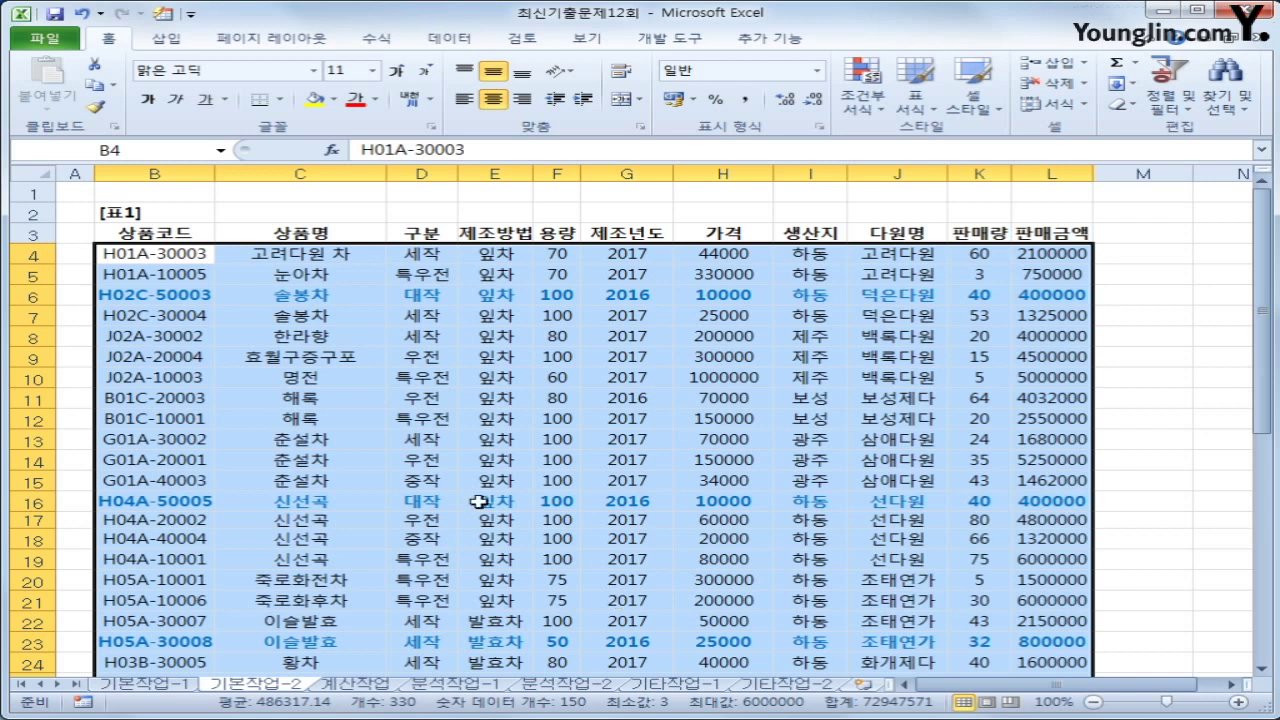
{"action": "left_click", "coordinate": [138, 233]}
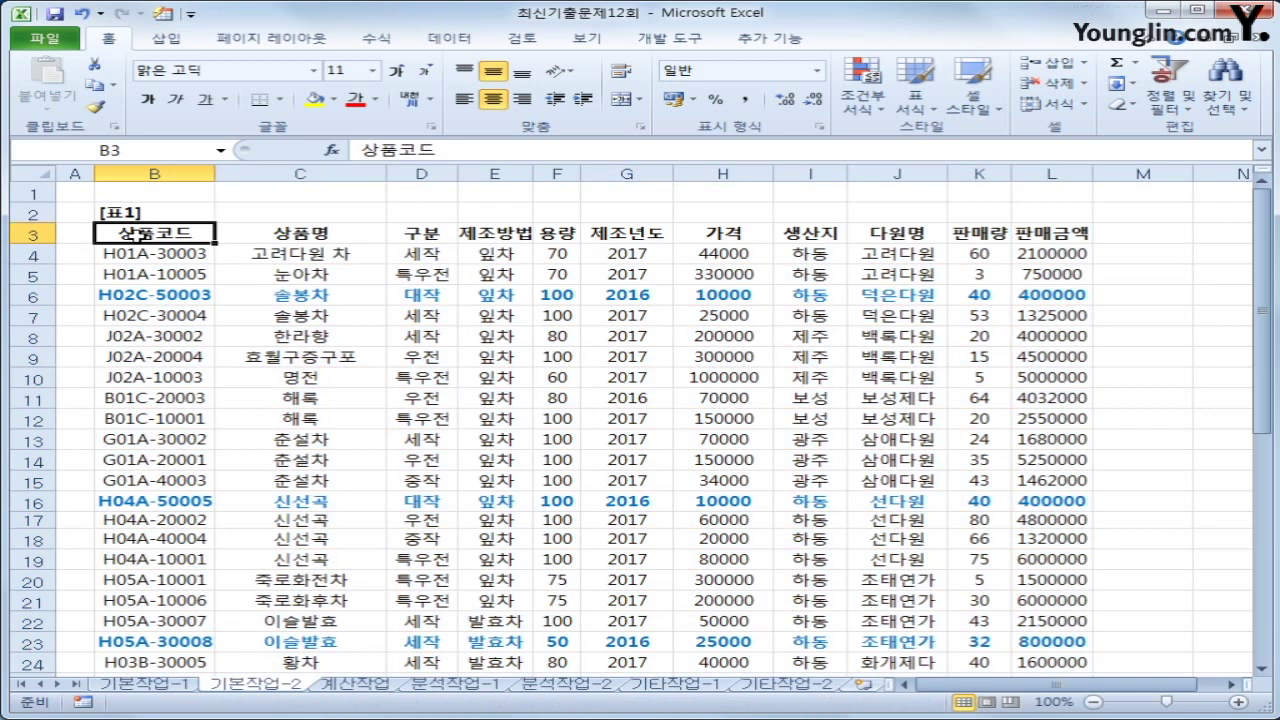
{"action": "left_click_drag", "start_coordinate": [138, 233], "coordinate": [1050, 598]}
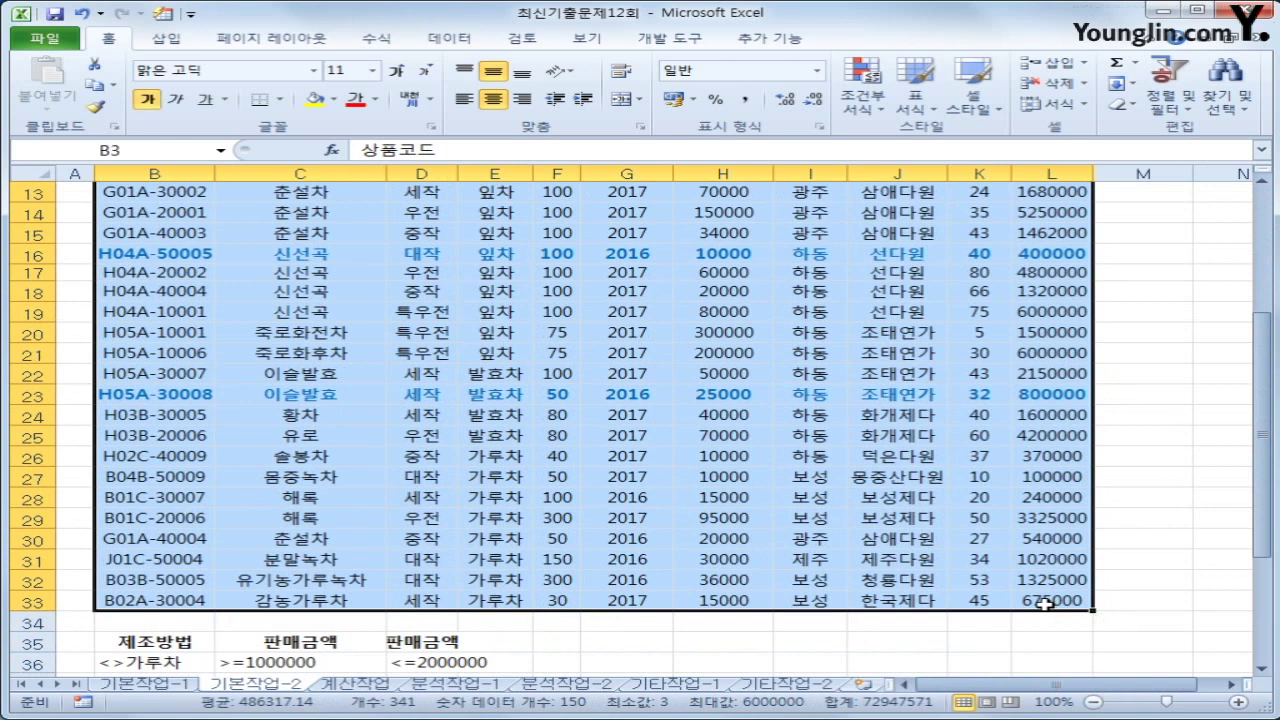
- Set the selected table B3:L33 as the print area
{"action": "left_click", "coordinate": [287, 42]}
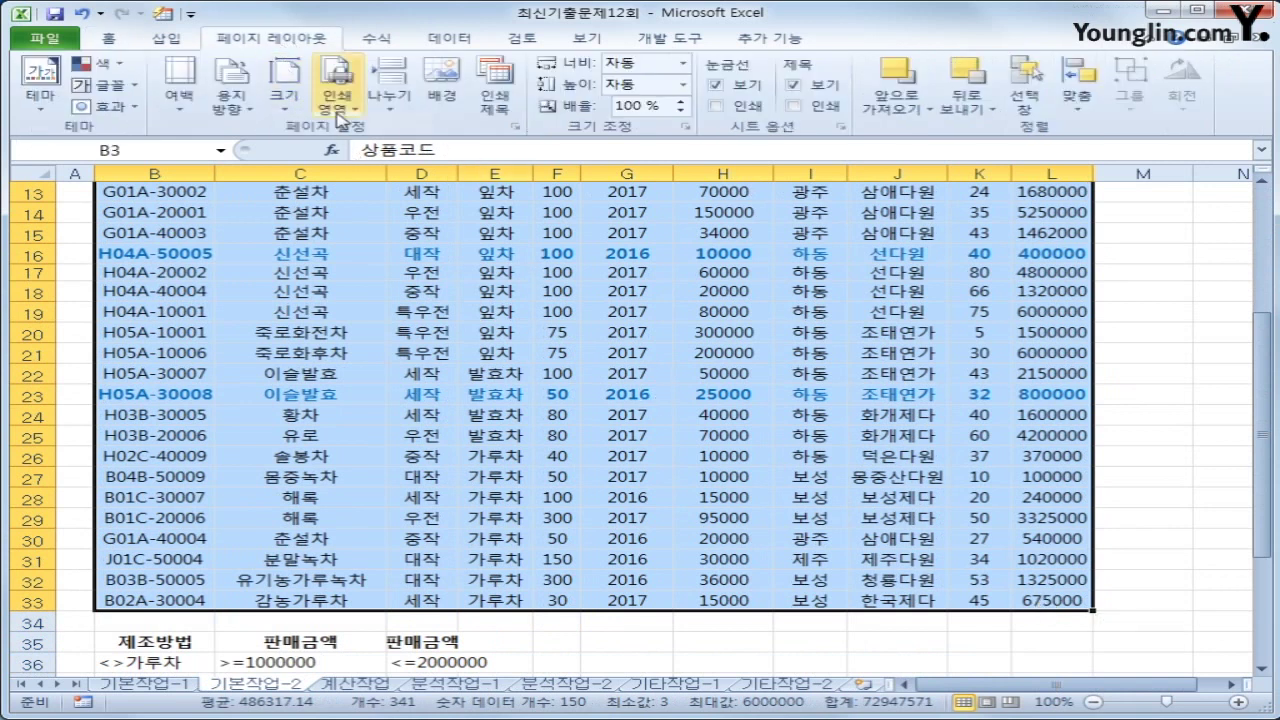
{"action": "left_click", "coordinate": [341, 118]}
{"action": "left_click", "coordinate": [362, 126]}
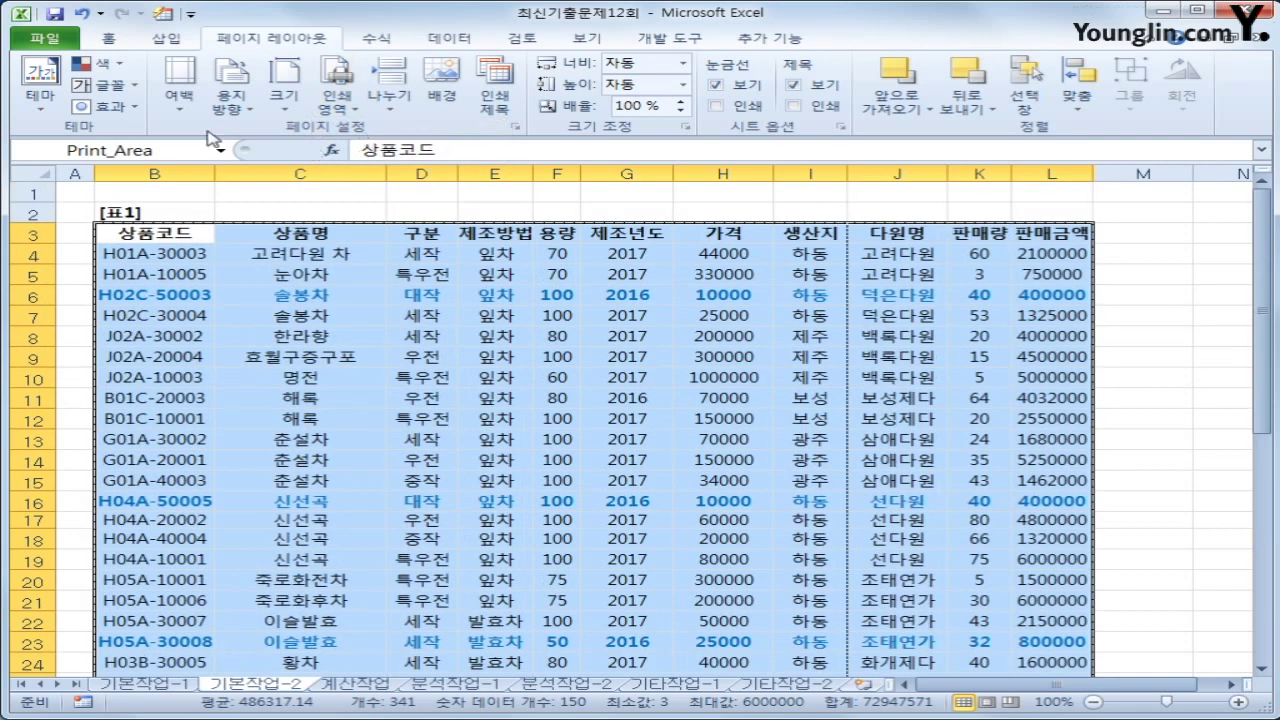
- Set custom margins of 1.91 top and bottom and 0.64 left and right
{"action": "left_click", "coordinate": [180, 100]}
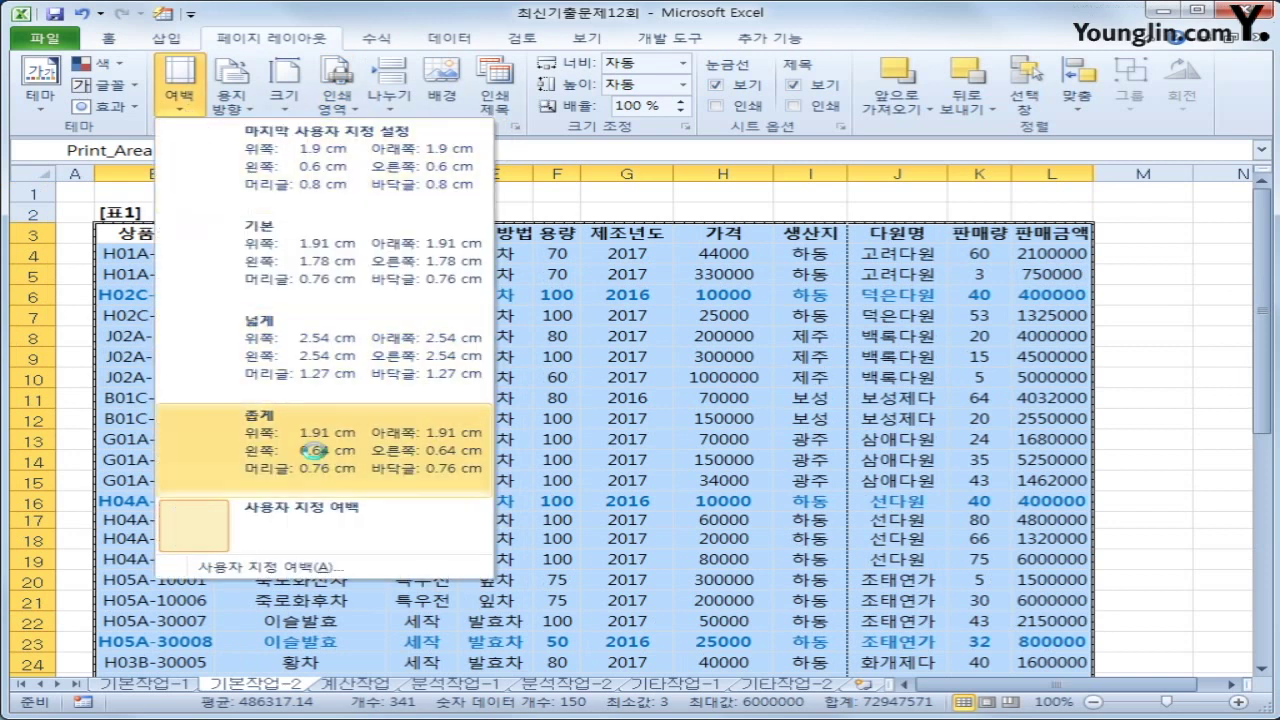
{"action": "left_click", "coordinate": [313, 455]}
{"action": "left_click", "coordinate": [195, 114]}
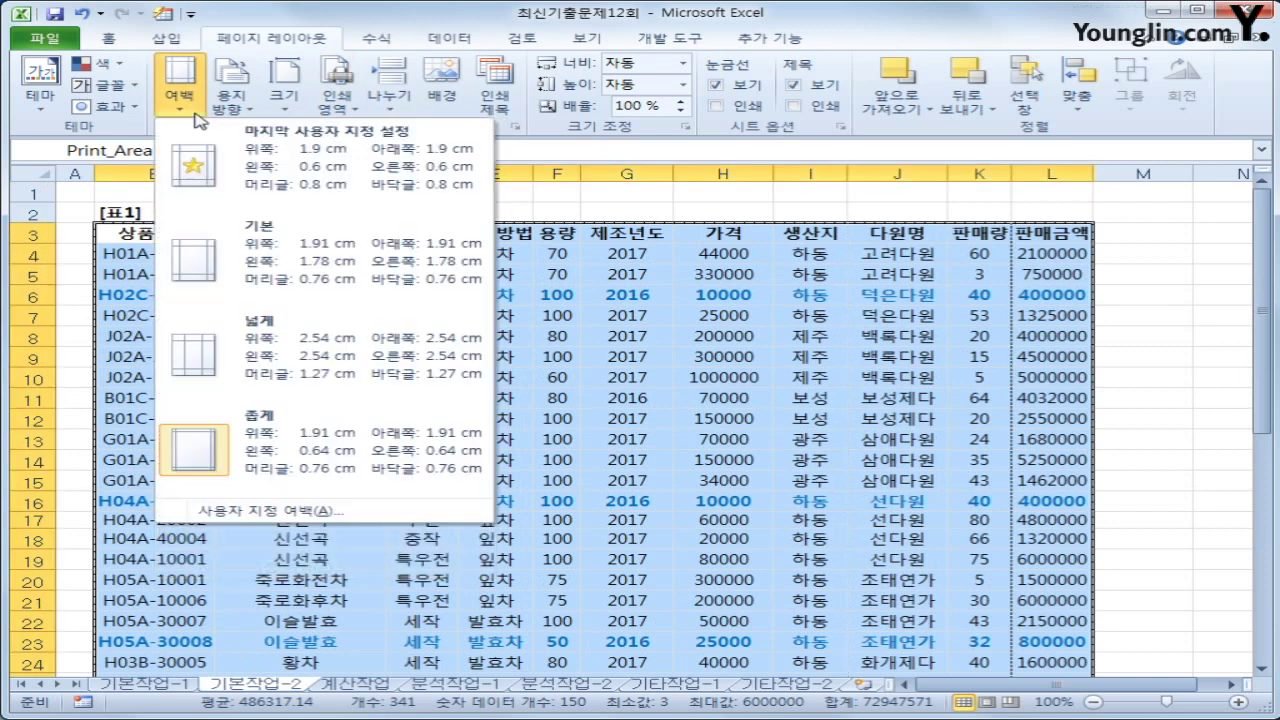
{"action": "left_click", "coordinate": [296, 510]}
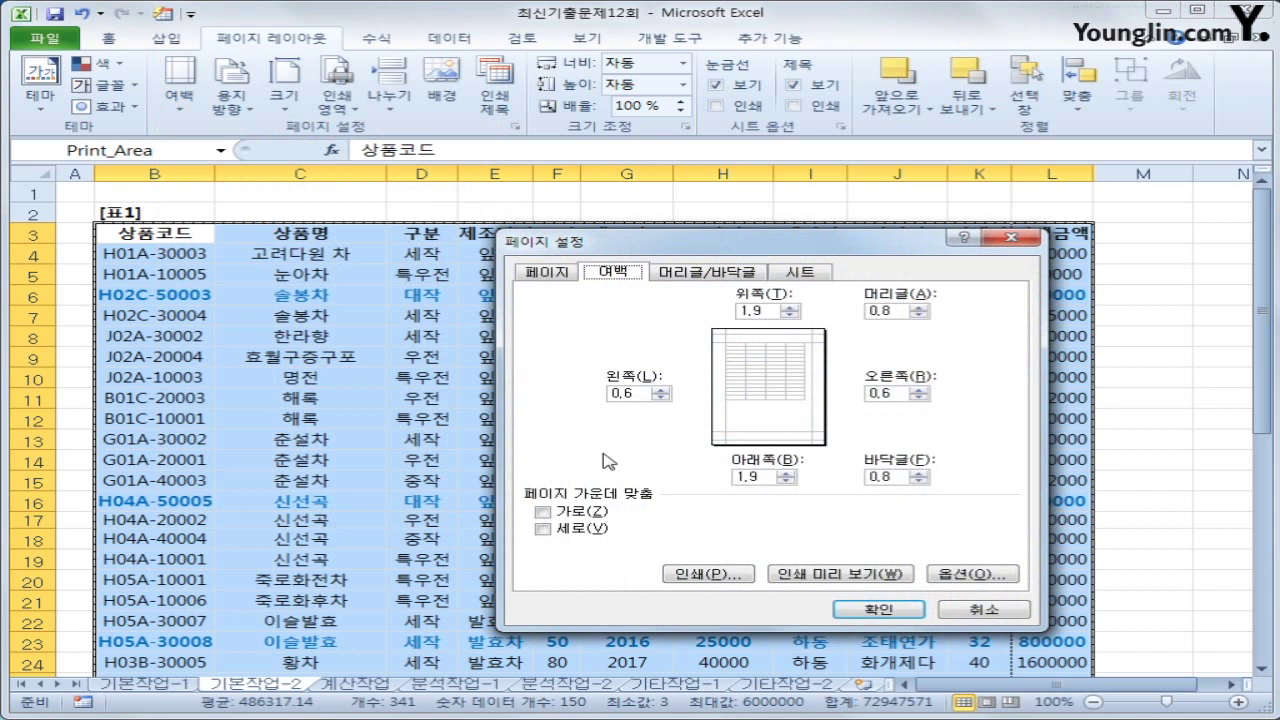
{"action": "double_click", "coordinate": [756, 312]}
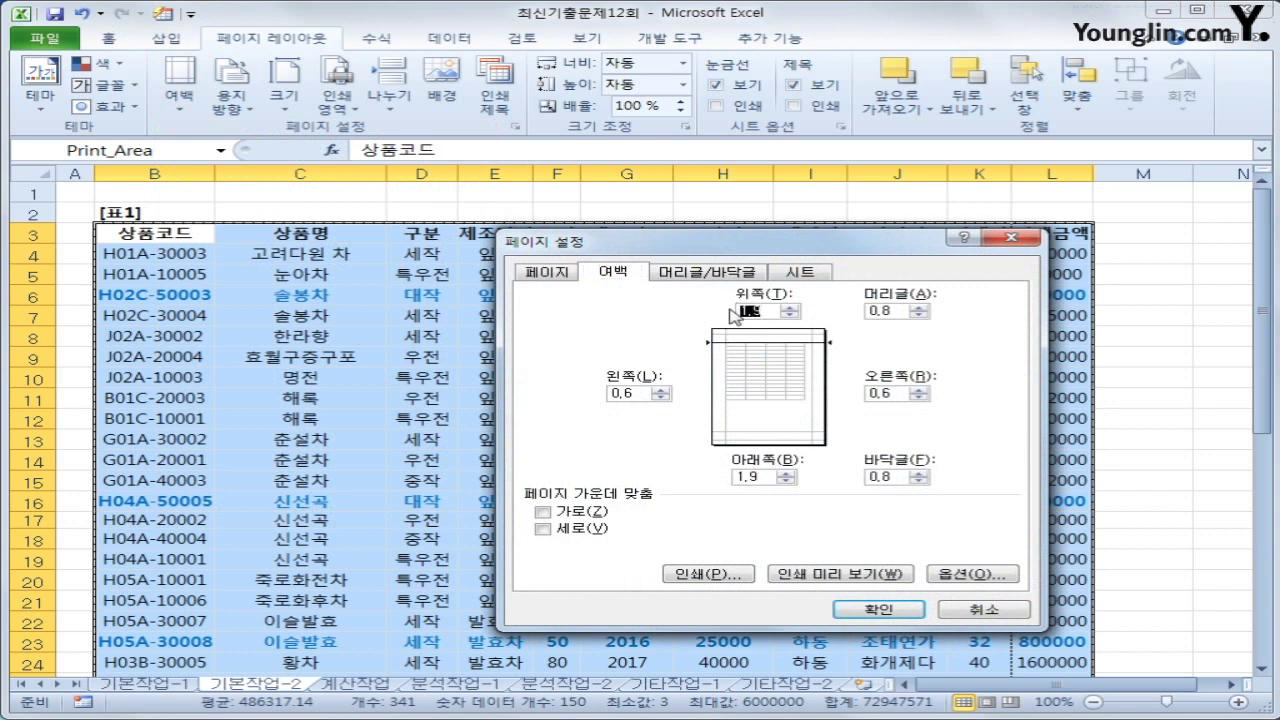
{"action": "type", "text": "1.91"}
{"action": "key", "text": "alt+b"}
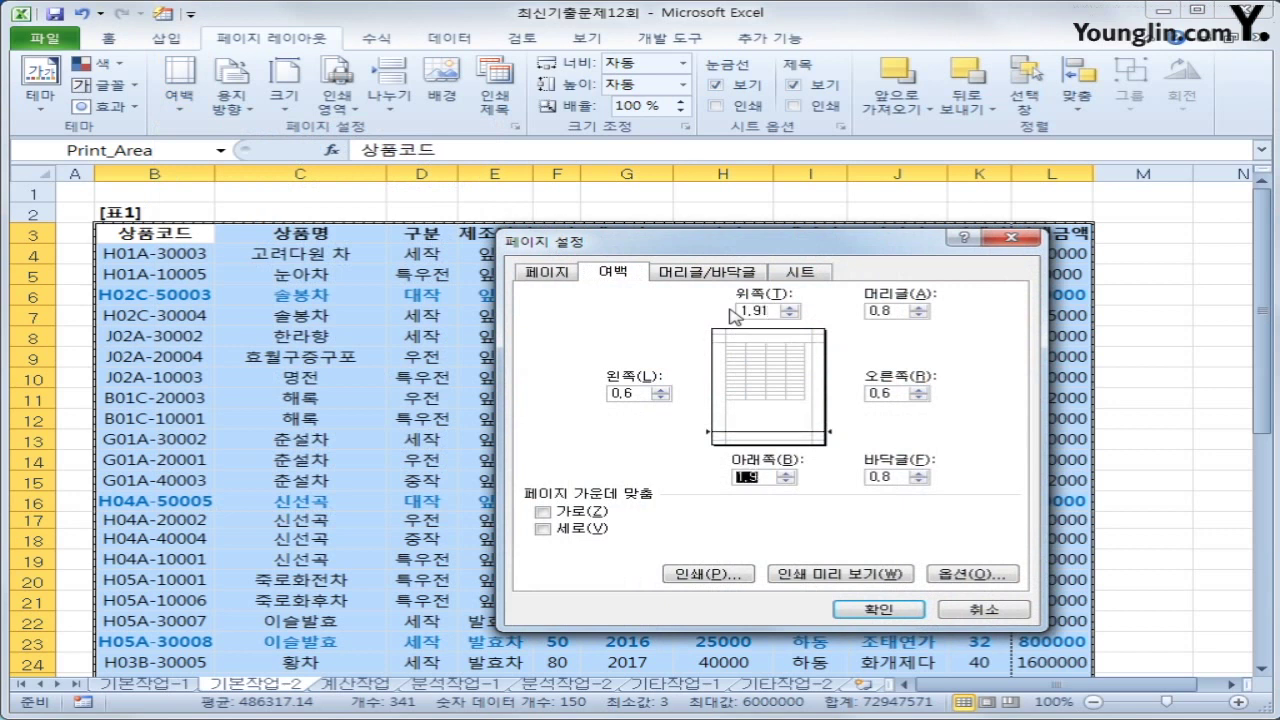
{"action": "type", "text": "1.91"}
{"action": "key", "text": "alt+l"}
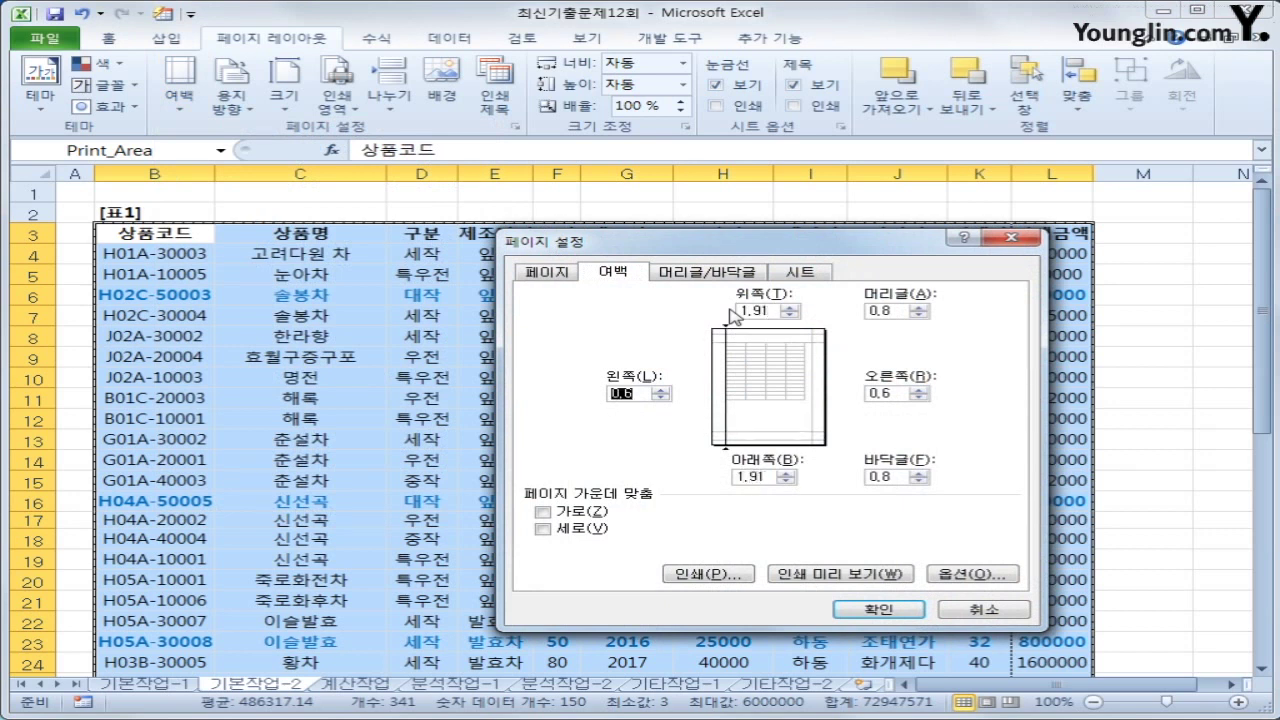
{"action": "type", "text": "0.64"}
{"action": "key", "text": "alt+r"}
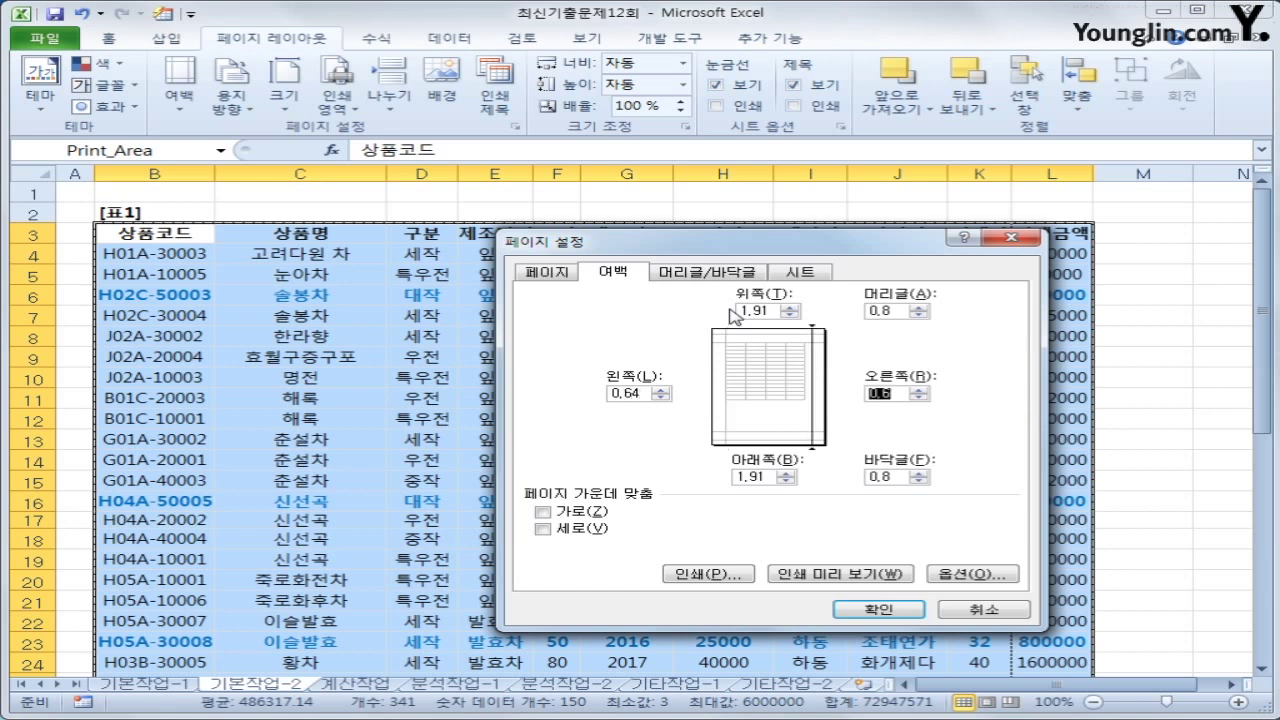
{"action": "type", "text": "0.64"}
- Set header and footer margins to 0.76, centre horizontally, and preview the printout
{"action": "double_click", "coordinate": [882, 311]}
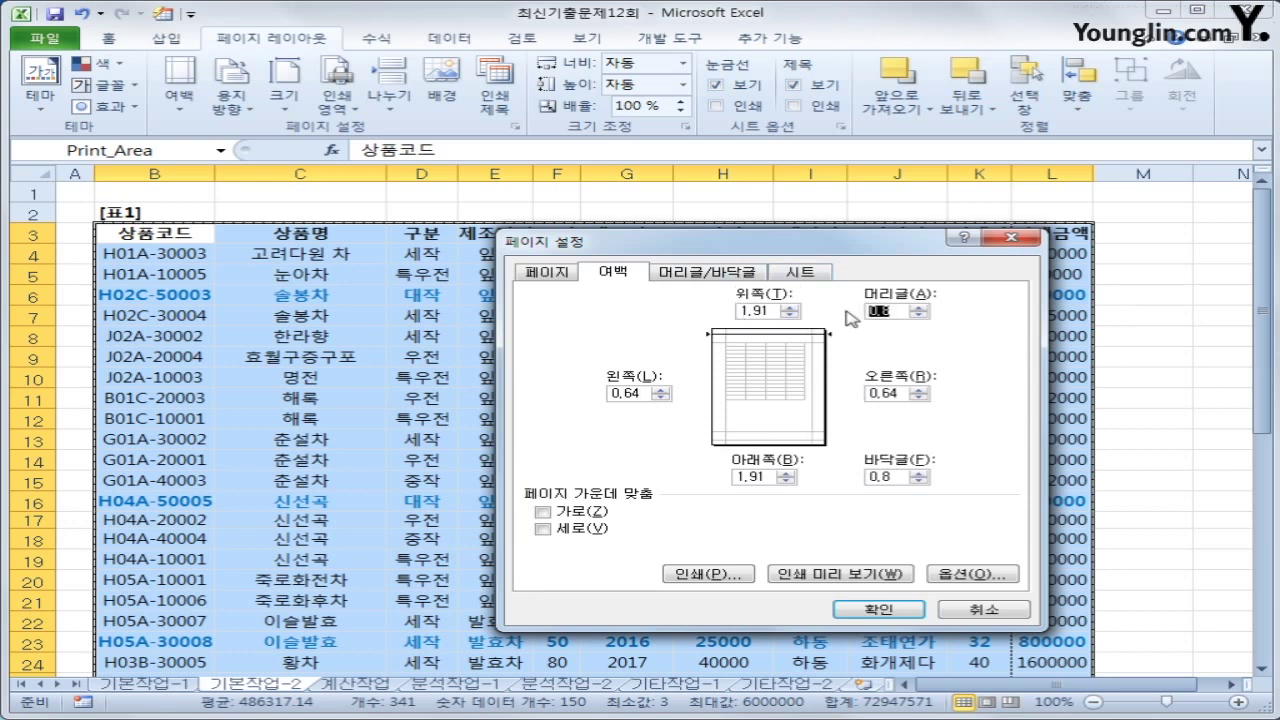
{"action": "type", "text": "0.76"}
{"action": "key", "text": "Tab"}
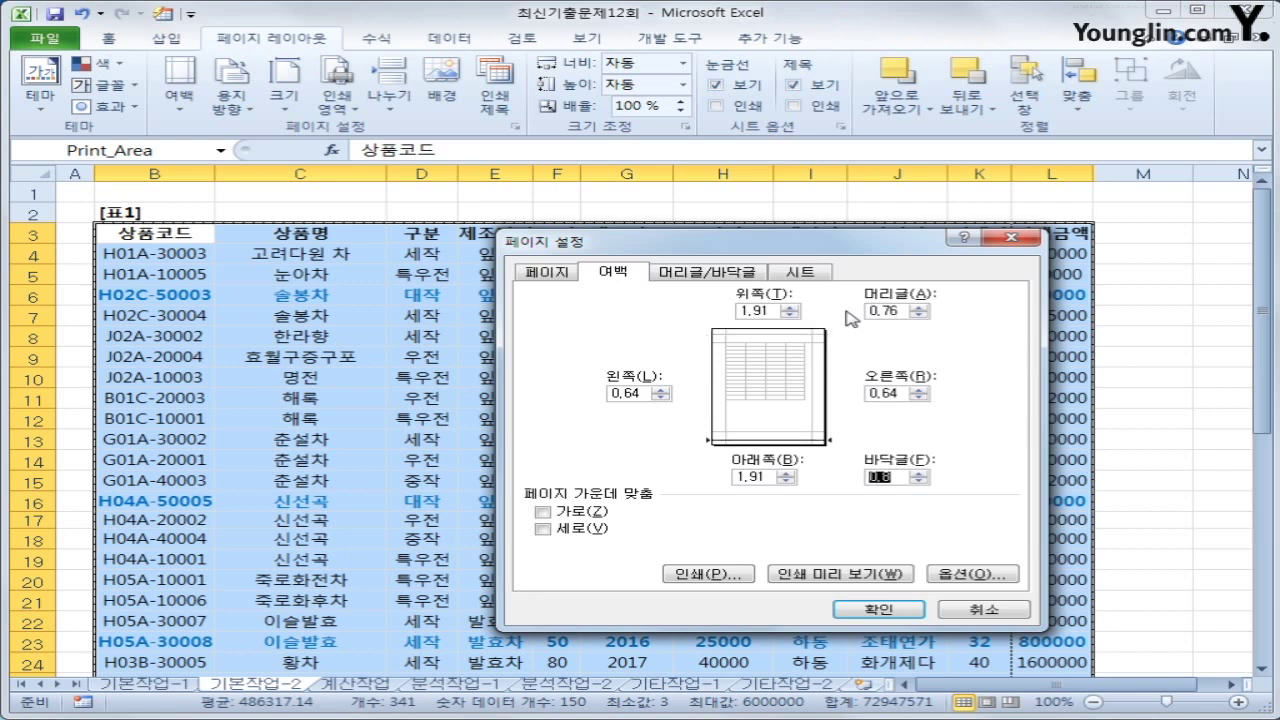
{"action": "type", "text": "0.76"}
{"action": "left_click", "coordinate": [546, 514]}
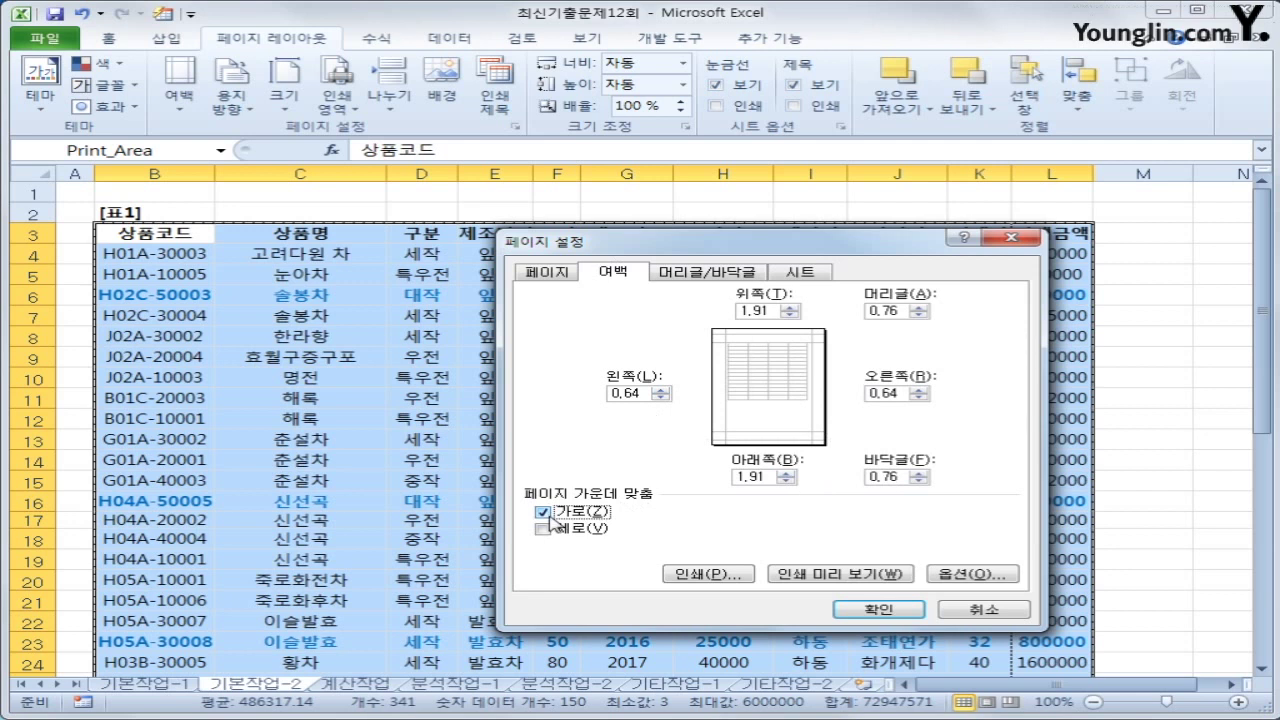
{"action": "left_click", "coordinate": [833, 577]}
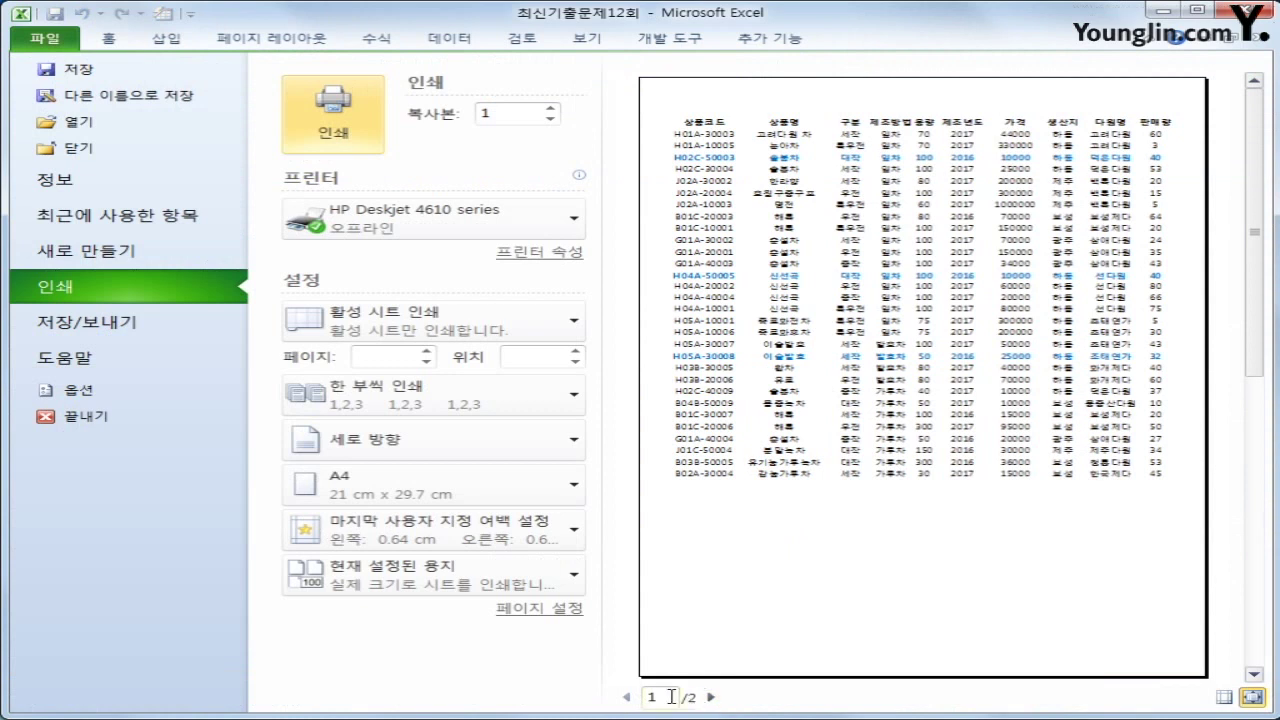
- Check the second preview page and set scaling to Fit All Columns on One Page
{"action": "left_click", "coordinate": [710, 698]}
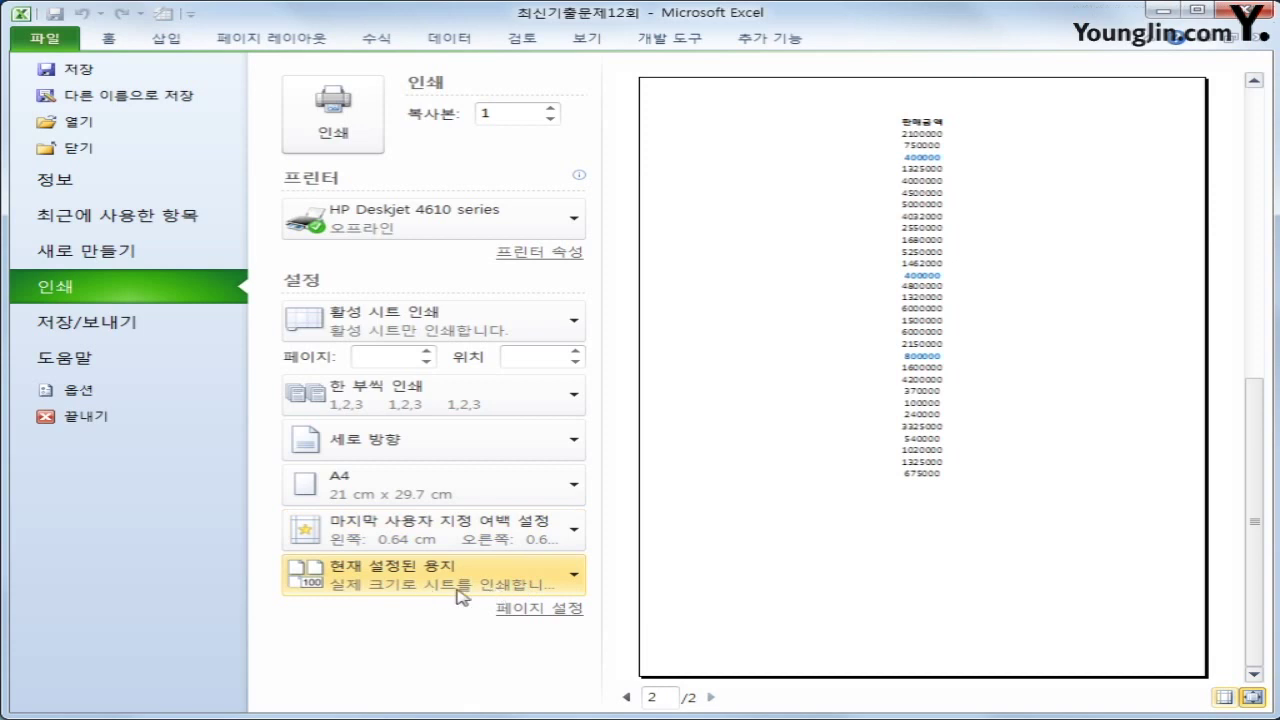
{"action": "left_click", "coordinate": [573, 589]}
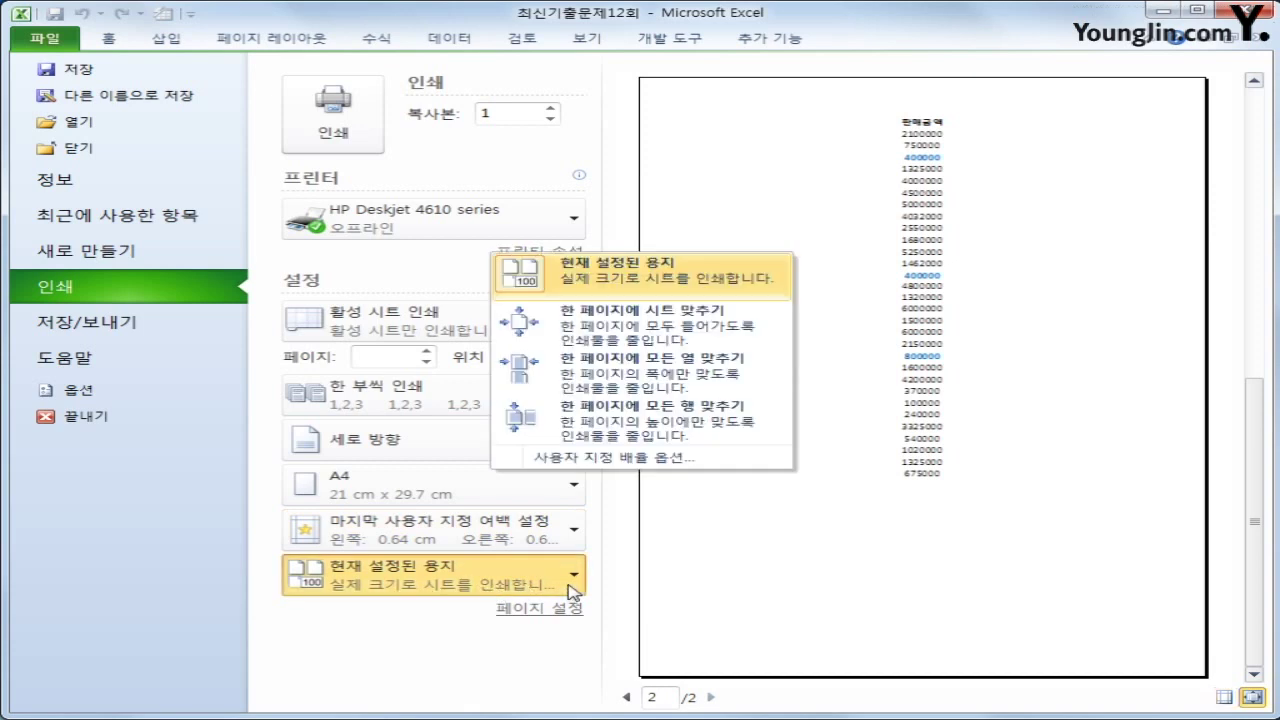
{"action": "left_click", "coordinate": [627, 372]}
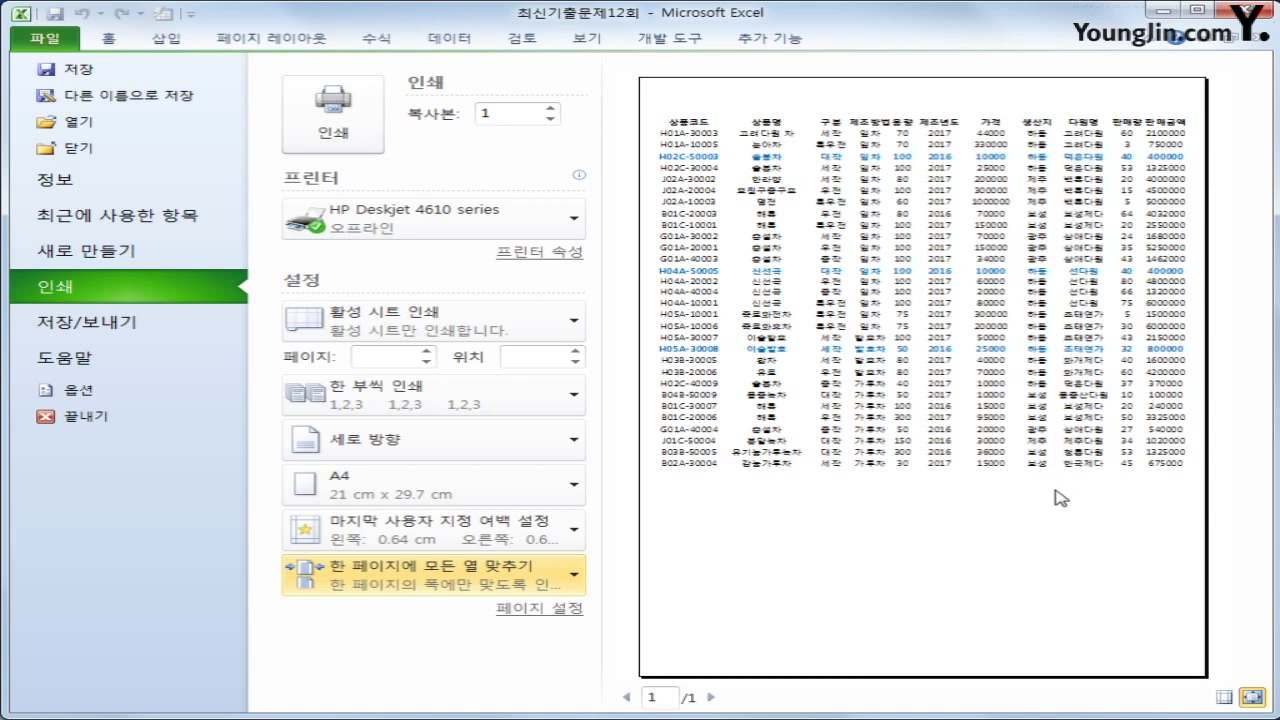
- Review the Page Setup dialog, cancel it unchanged, and clear the print-range selection
{"action": "left_click", "coordinate": [308, 48]}
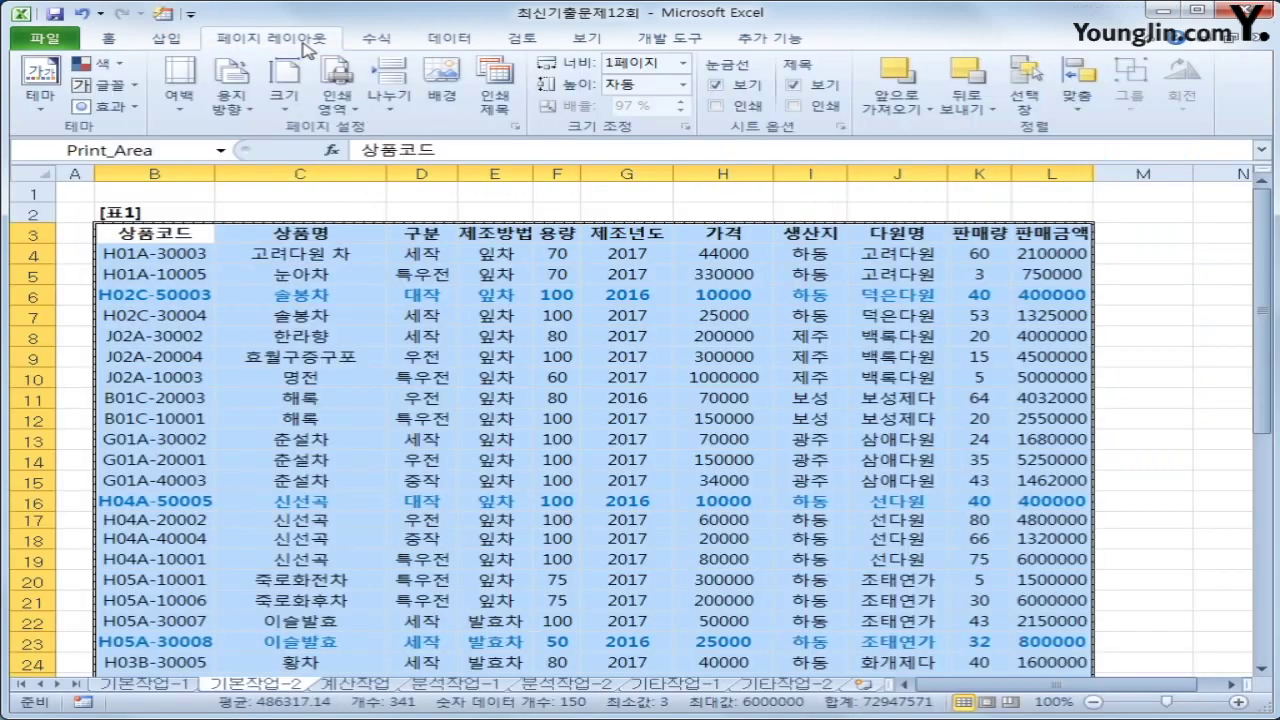
{"action": "left_click", "coordinate": [516, 128]}
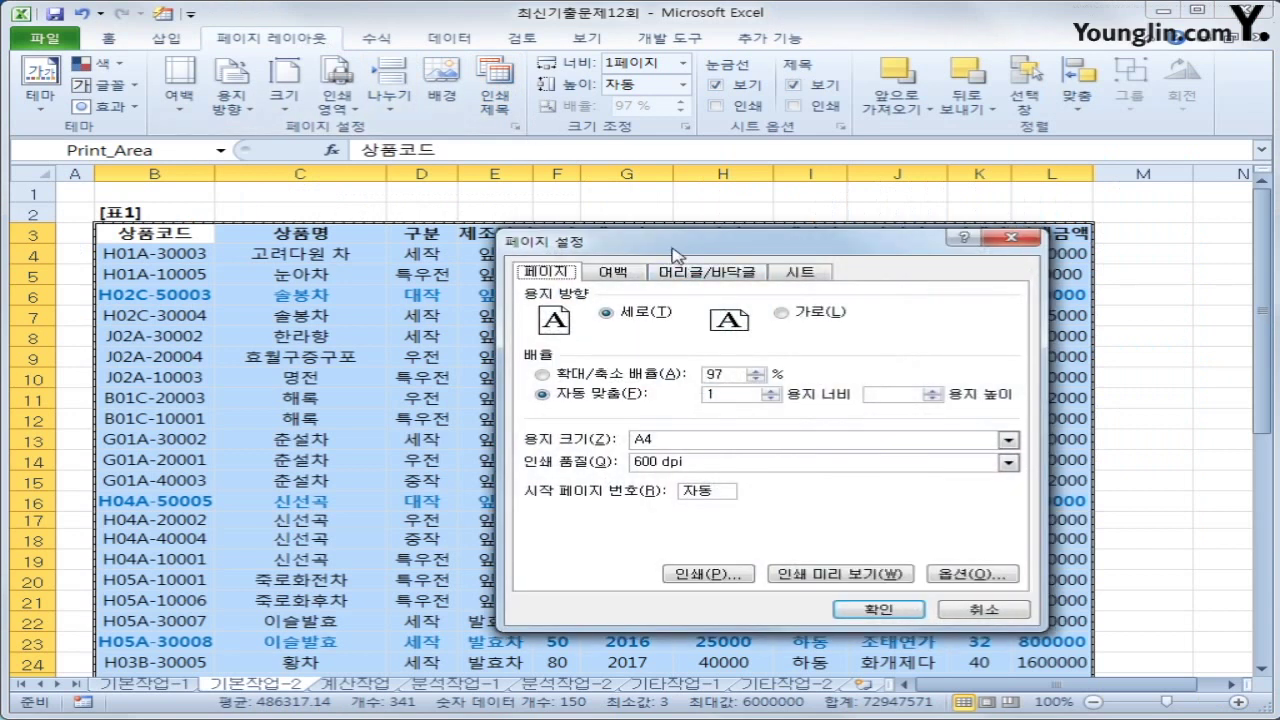
{"action": "left_click_drag", "start_coordinate": [672, 250], "coordinate": [680, 180]}
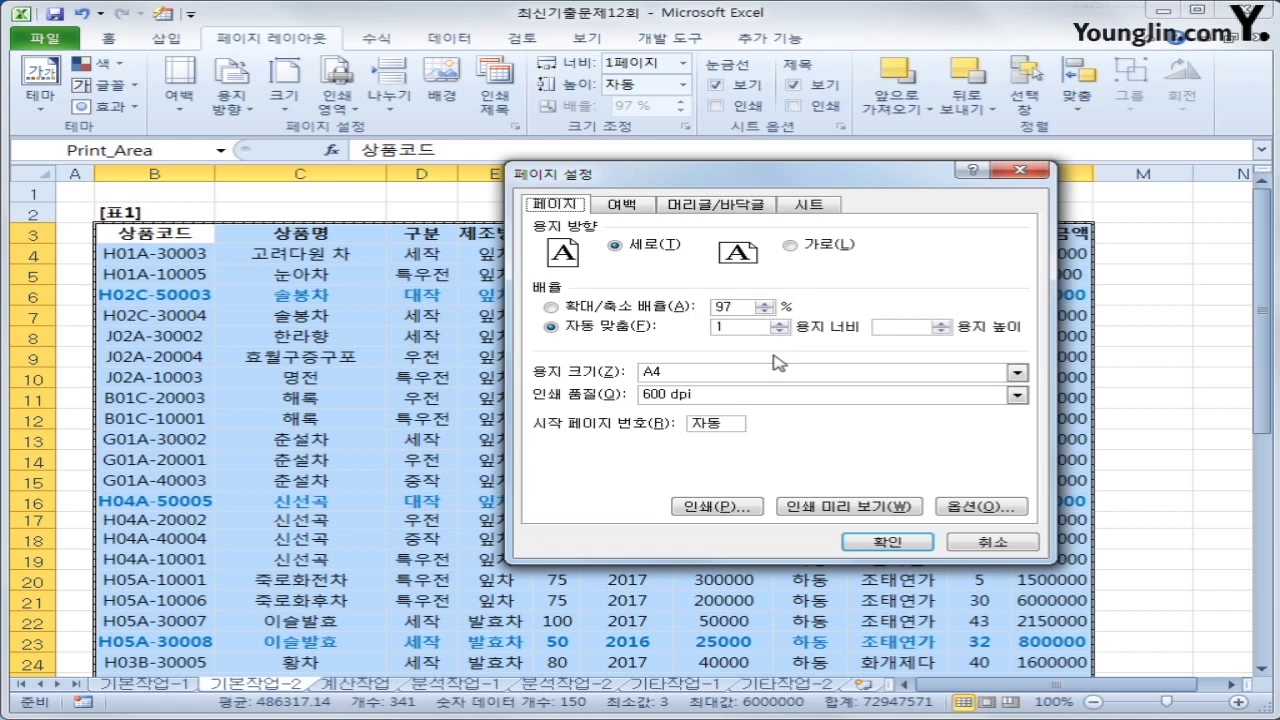
{"action": "left_click", "coordinate": [972, 541]}
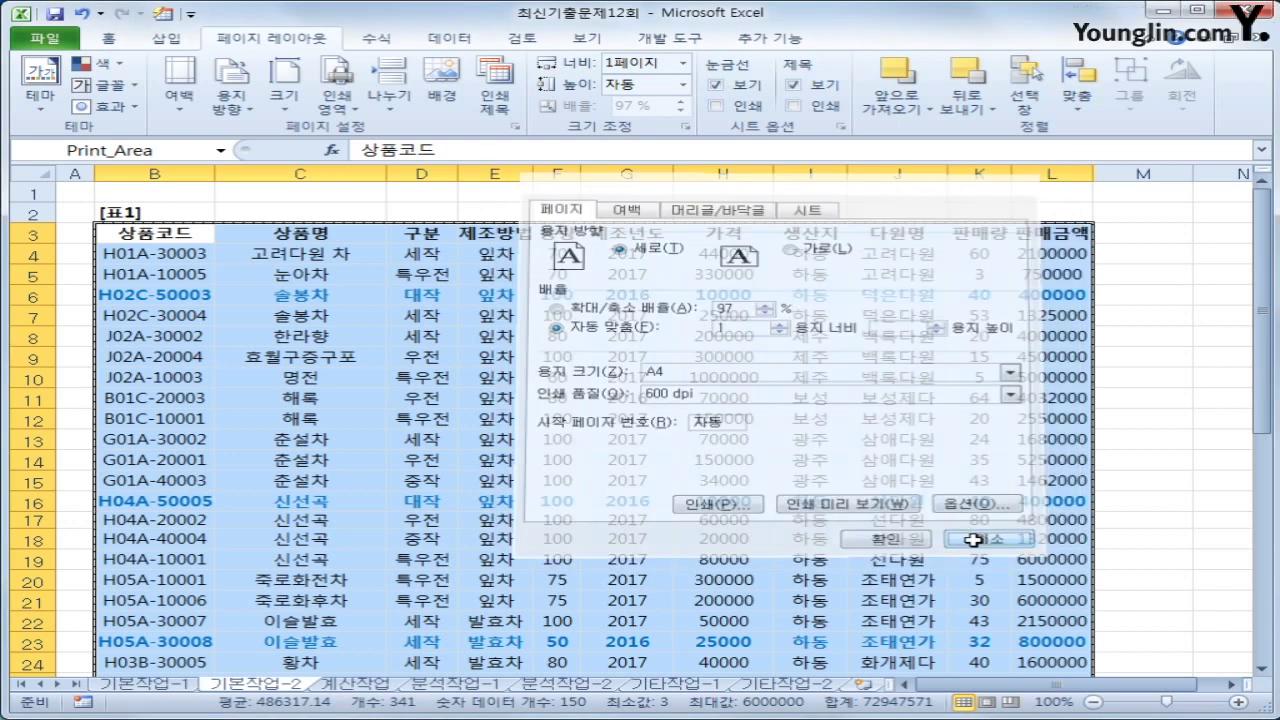
{"action": "left_click", "coordinate": [189, 237]}
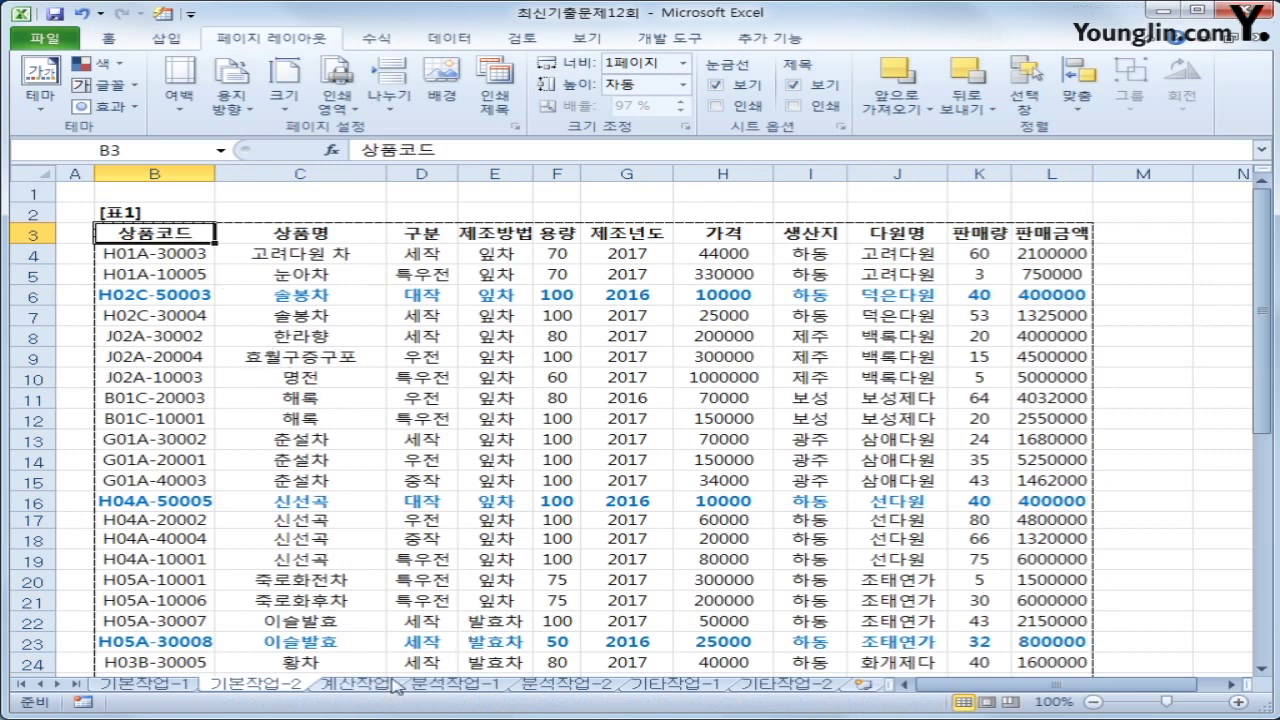
- Go to the 계산작업 sheet, check the product code in B4, and select D4
{"action": "left_click", "coordinate": [352, 684]}
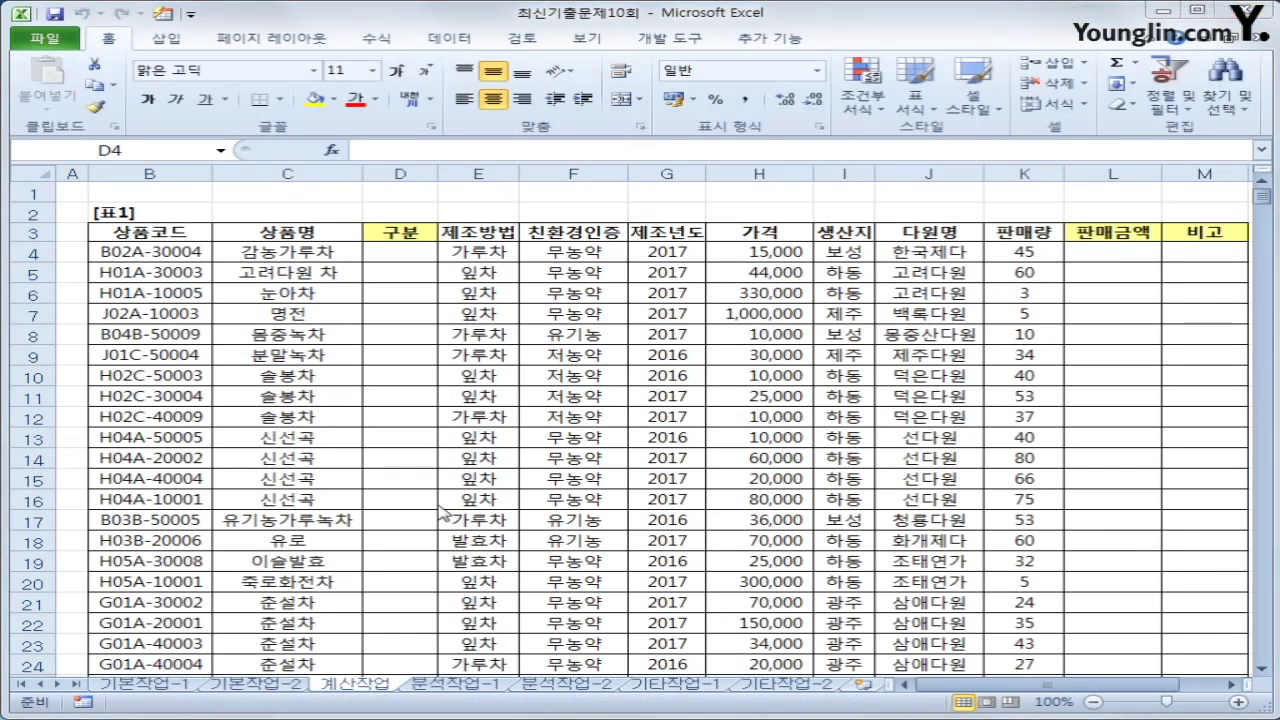
{"action": "left_click", "coordinate": [355, 688]}
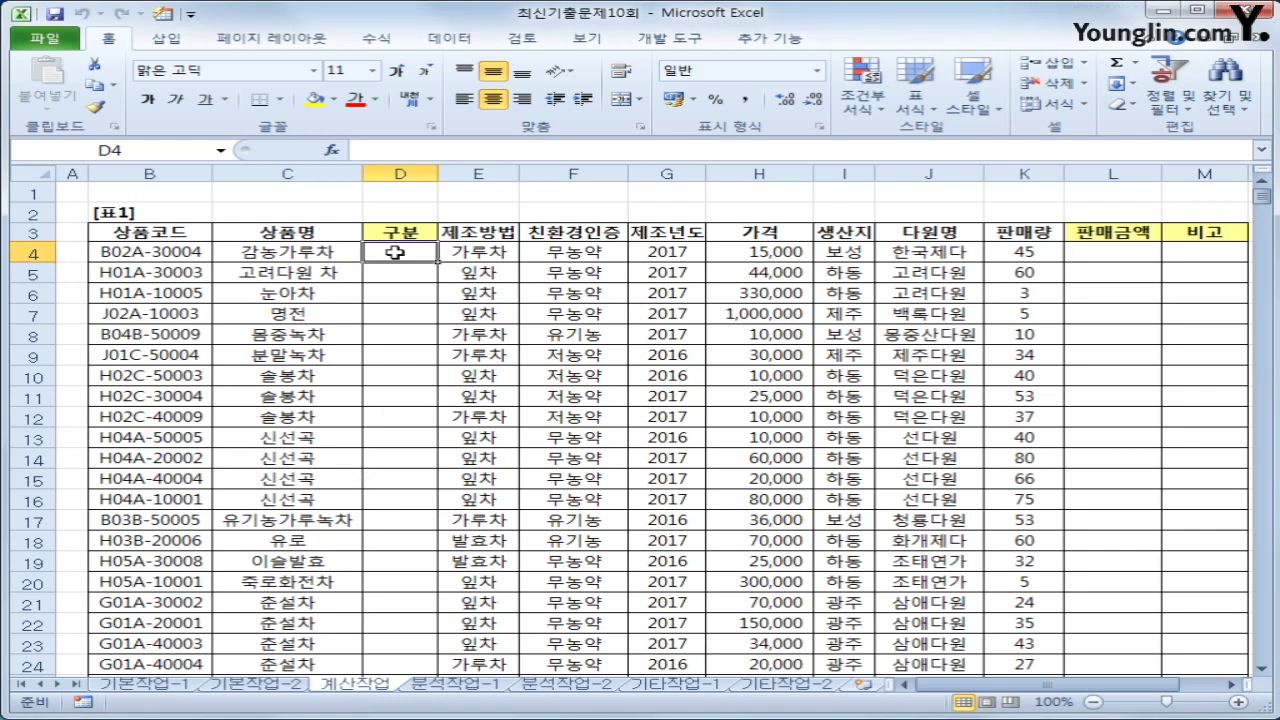
{"action": "left_click", "coordinate": [200, 252]}
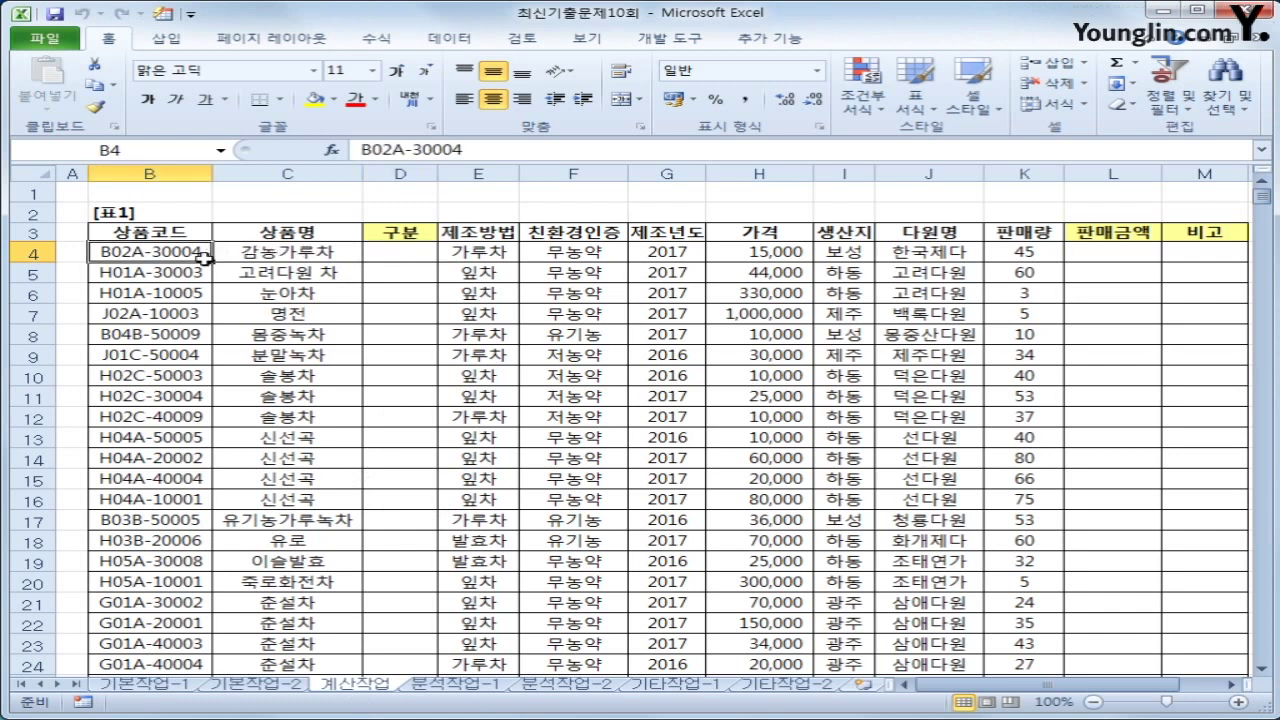
{"action": "left_click", "coordinate": [380, 252]}
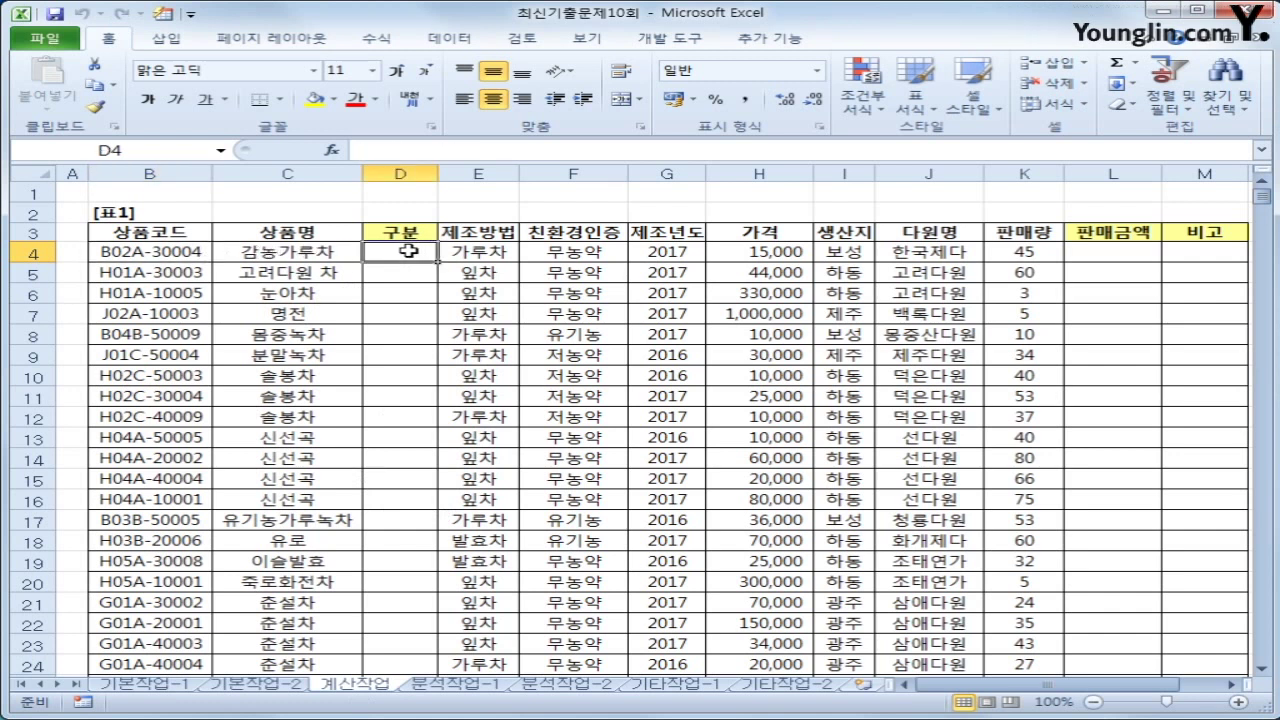
{"action": "left_click", "coordinate": [146, 254]}
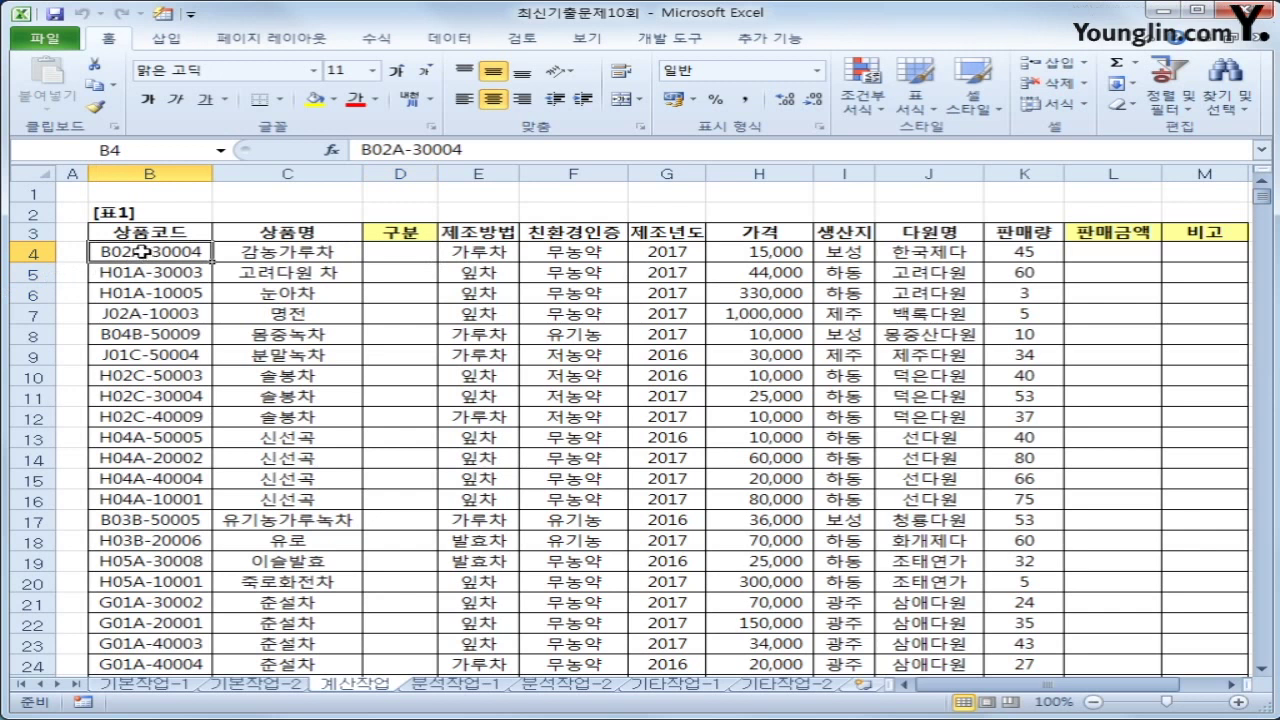
{"action": "left_click", "coordinate": [382, 253]}
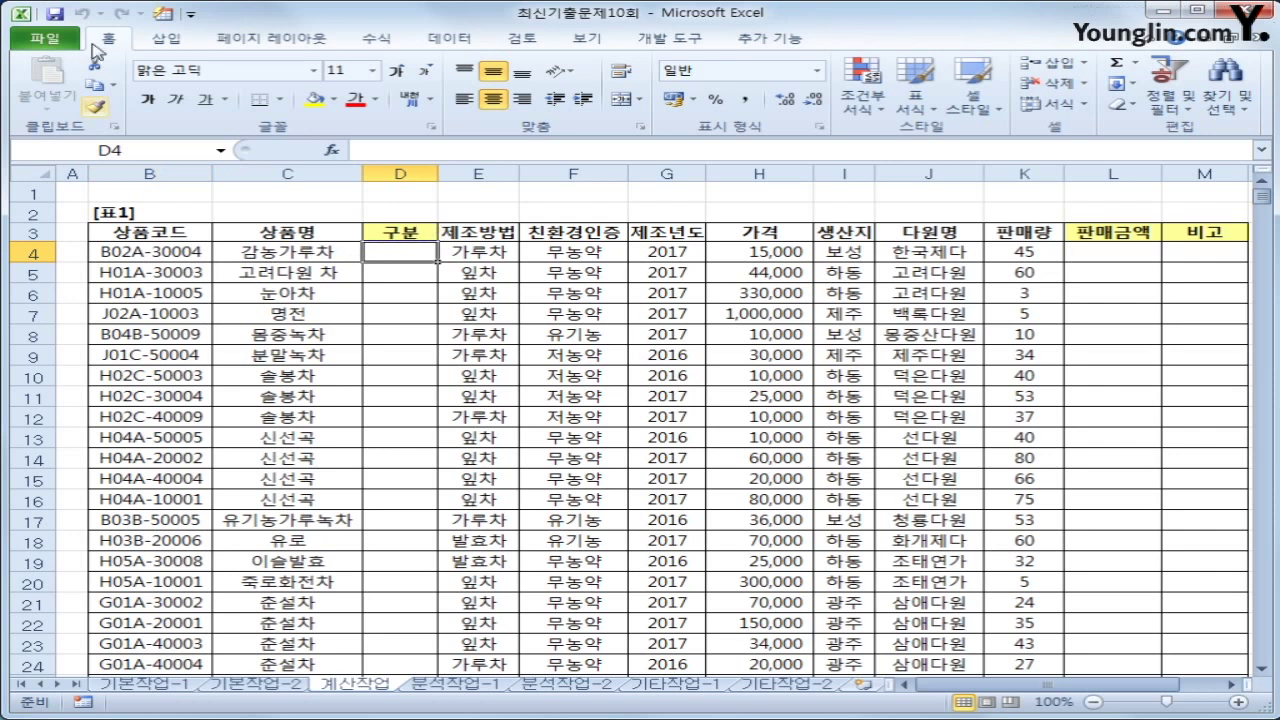
{"action": "left_click", "coordinate": [404, 40]}
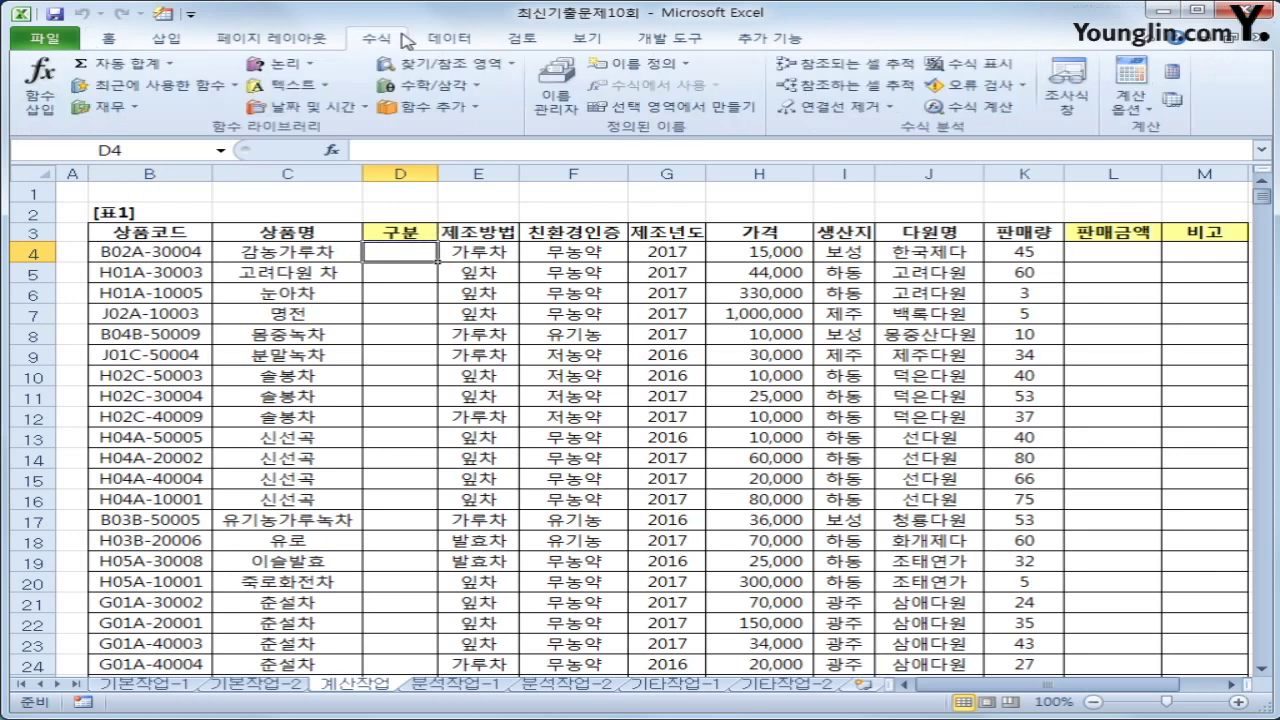
- Enter MID(B4,6,1) in D4 to extract the code's sixth character
{"action": "left_click", "coordinate": [295, 86]}
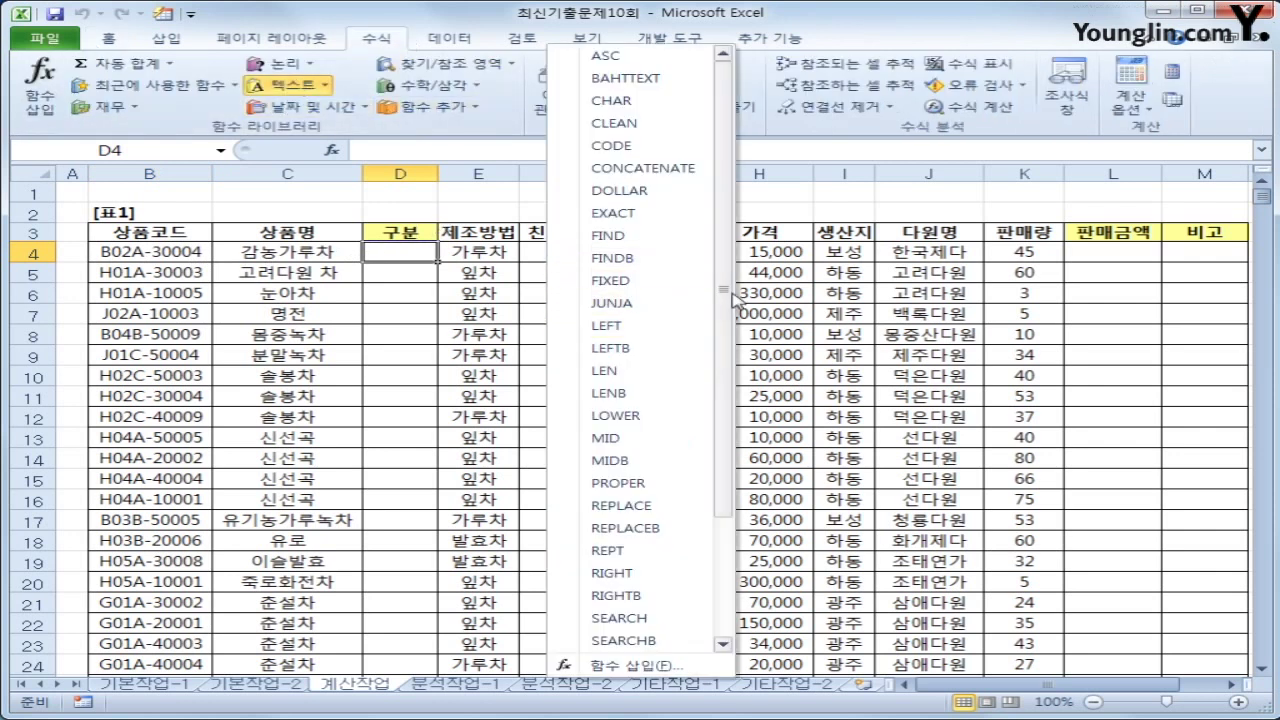
{"action": "left_click", "coordinate": [672, 437]}
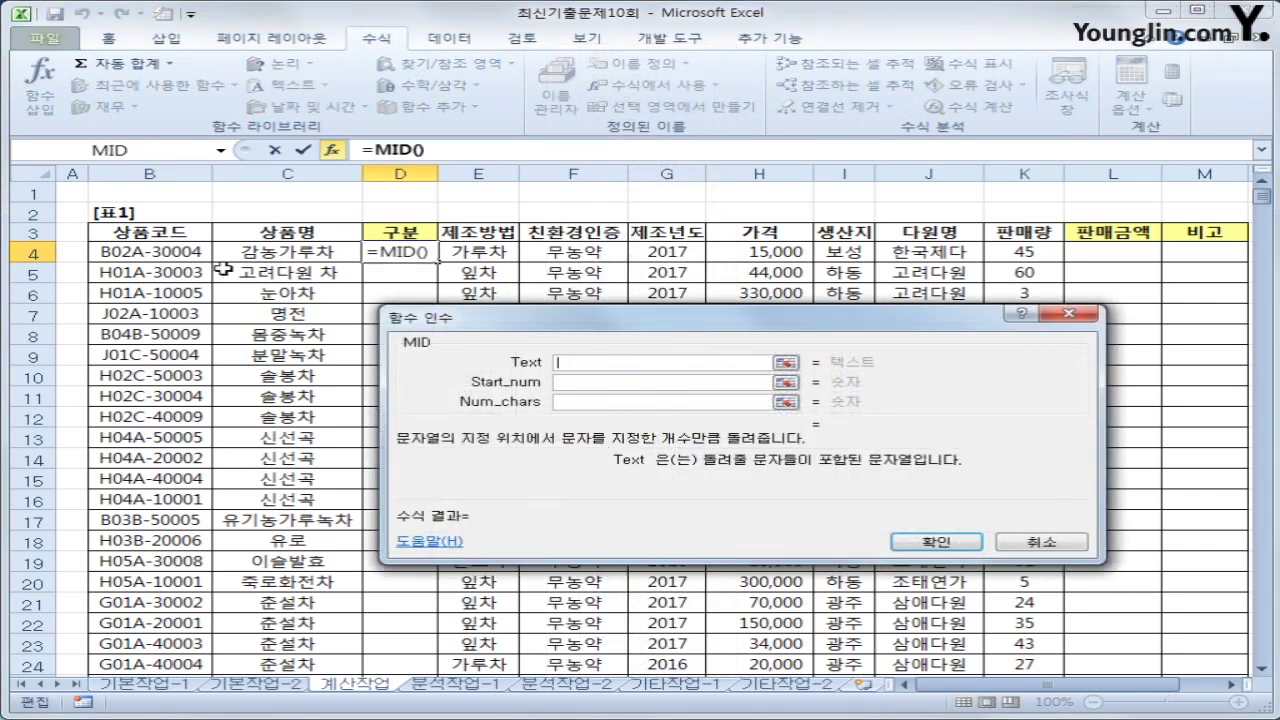
{"action": "left_click", "coordinate": [195, 256]}
{"action": "left_click", "coordinate": [578, 380]}
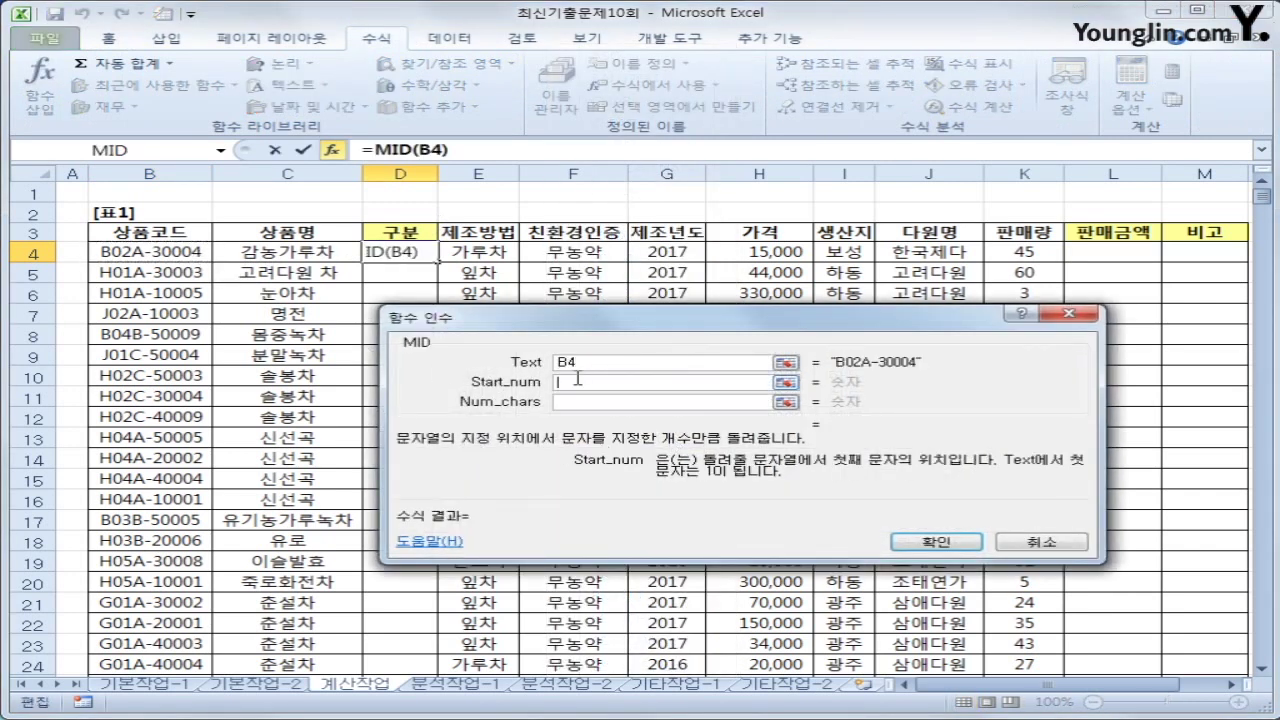
{"action": "type", "text": "6"}
{"action": "left_click", "coordinate": [590, 405]}
{"action": "type", "text": "1"}
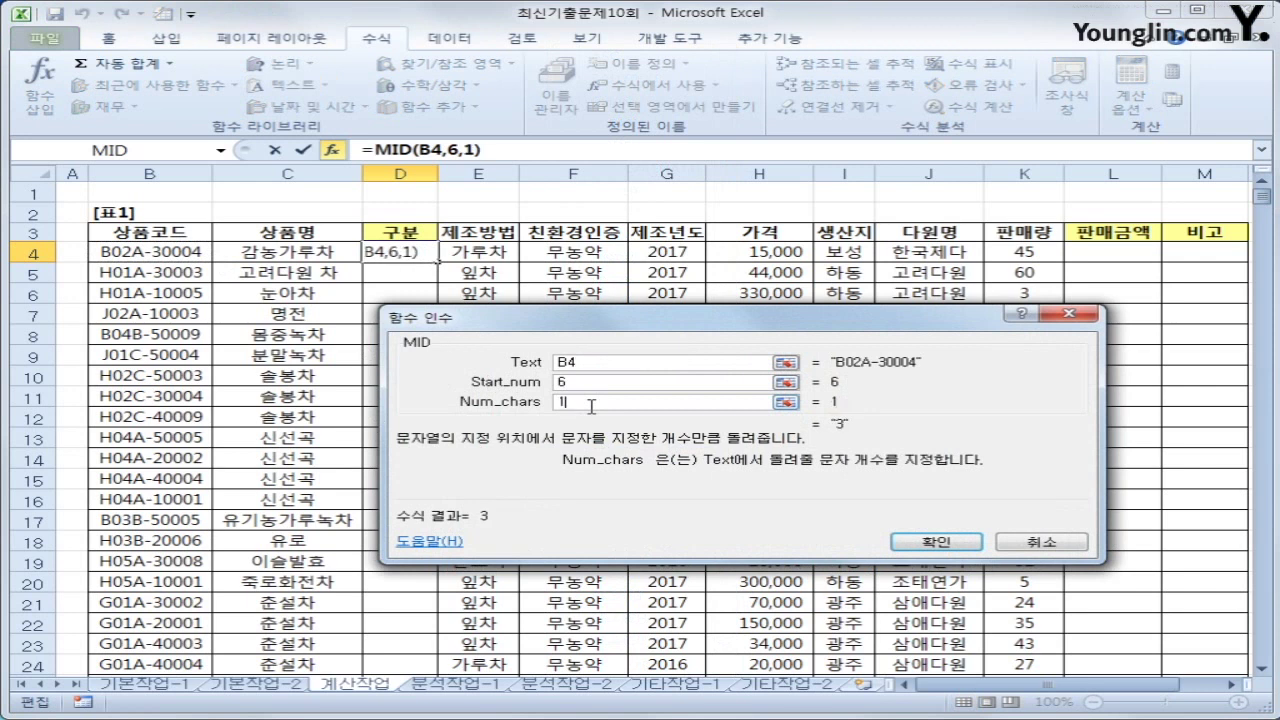
{"action": "left_click", "coordinate": [915, 546]}
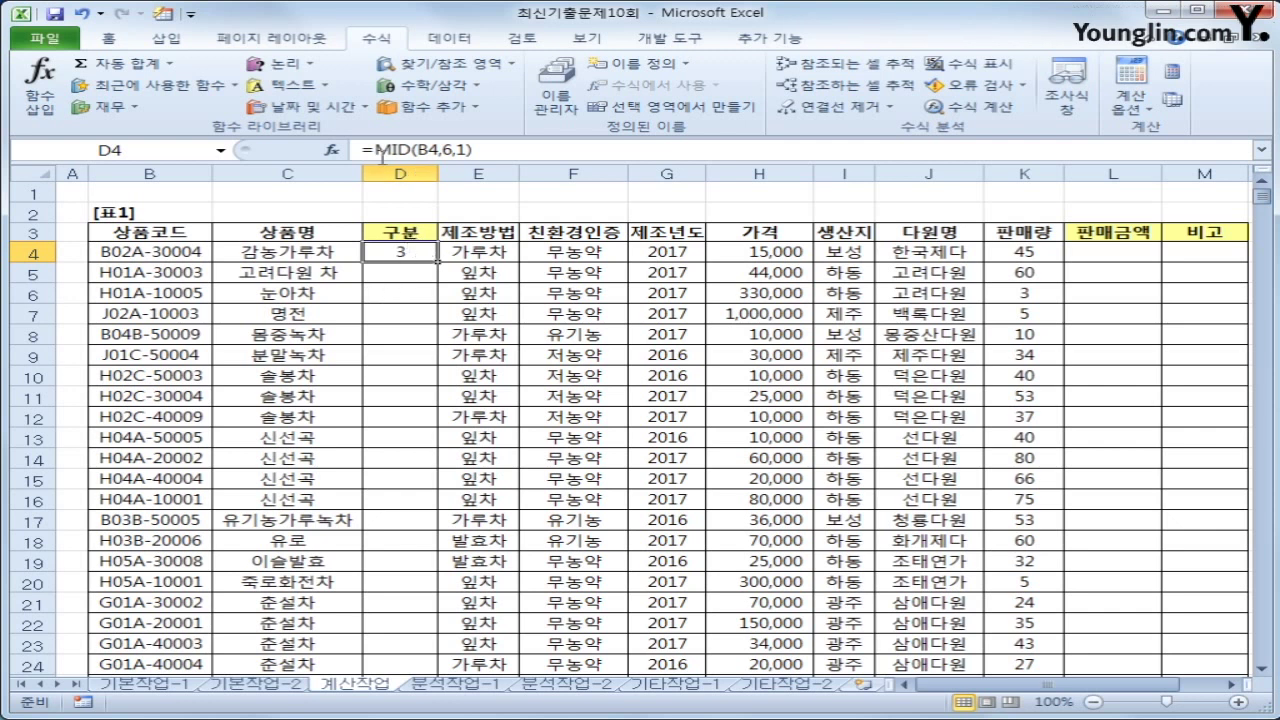
- Wrap the expression in CHOOSE, using MID(B4,6,1) as its index
{"action": "left_click_drag", "start_coordinate": [375, 150], "coordinate": [524, 150]}
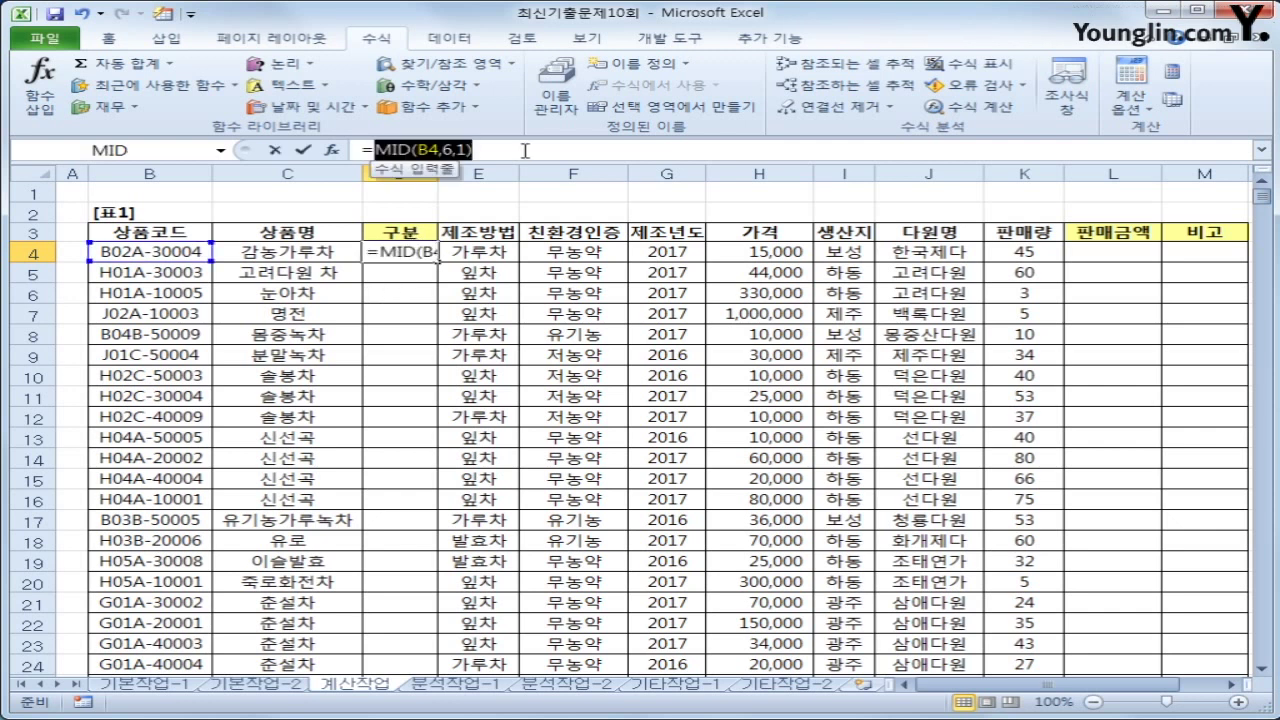
{"action": "right_click", "coordinate": [508, 151]}
{"action": "left_click", "coordinate": [528, 163]}
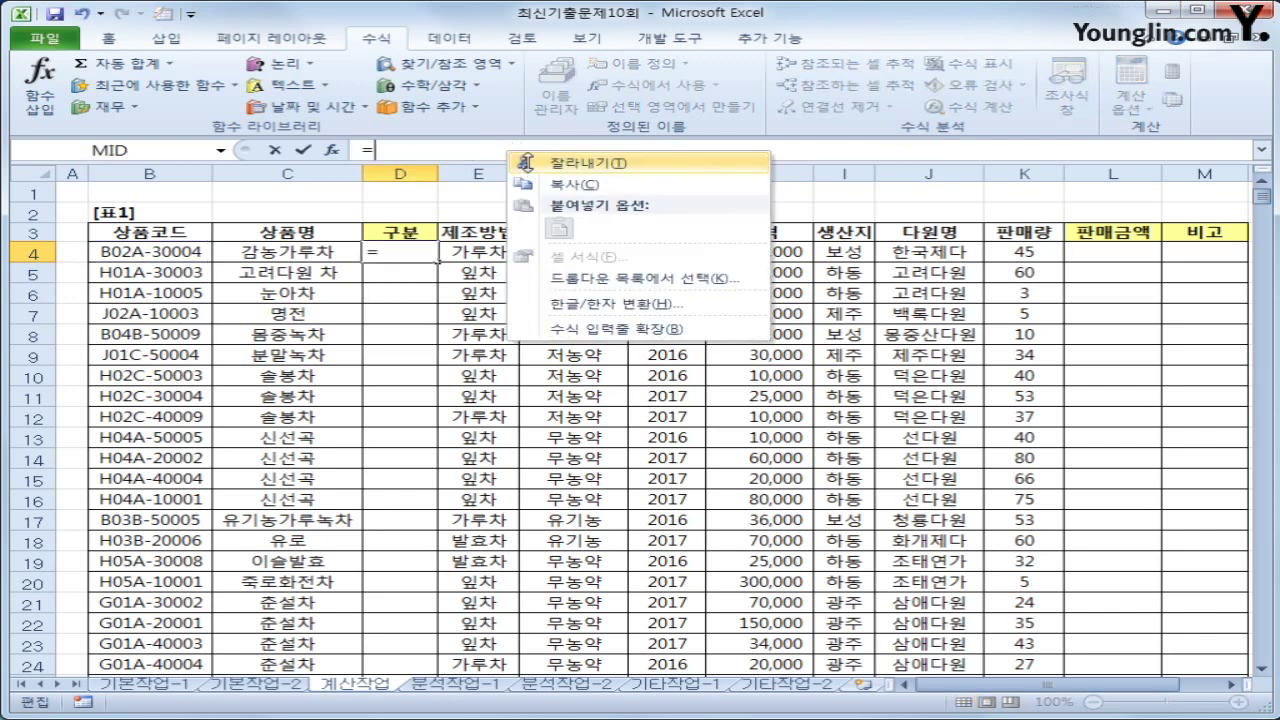
{"action": "left_click", "coordinate": [440, 63]}
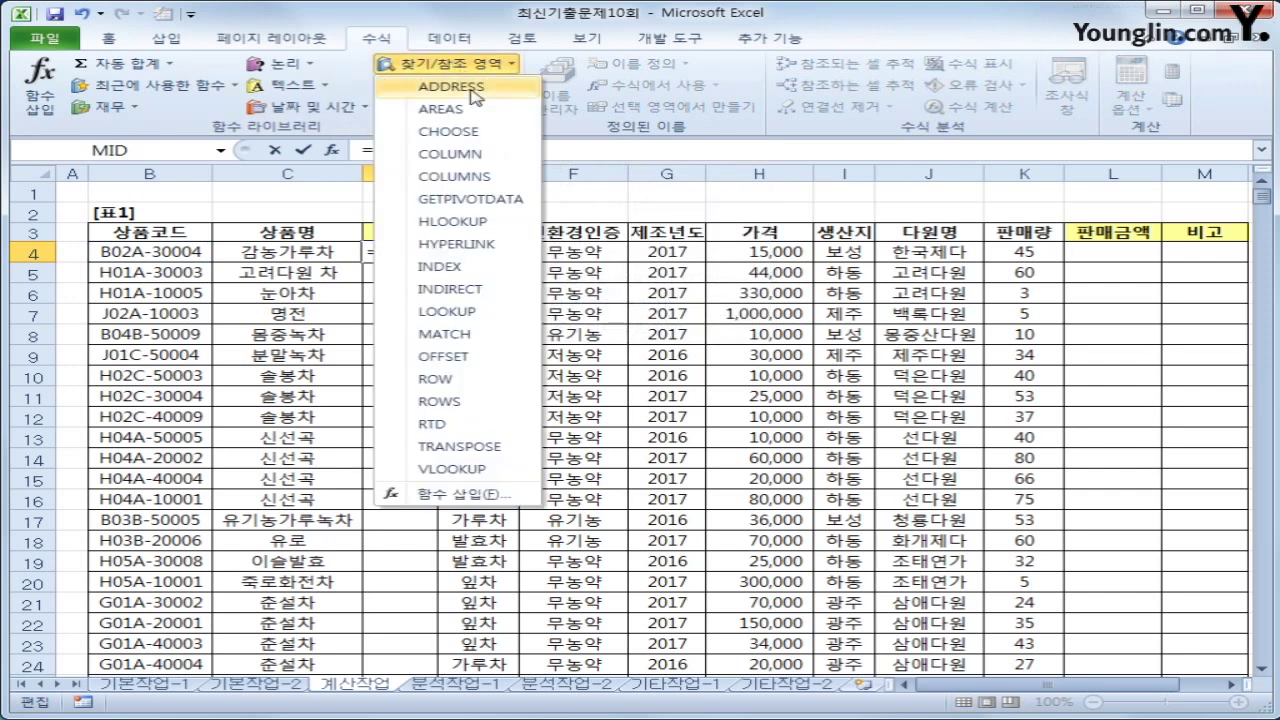
{"action": "left_click", "coordinate": [472, 131]}
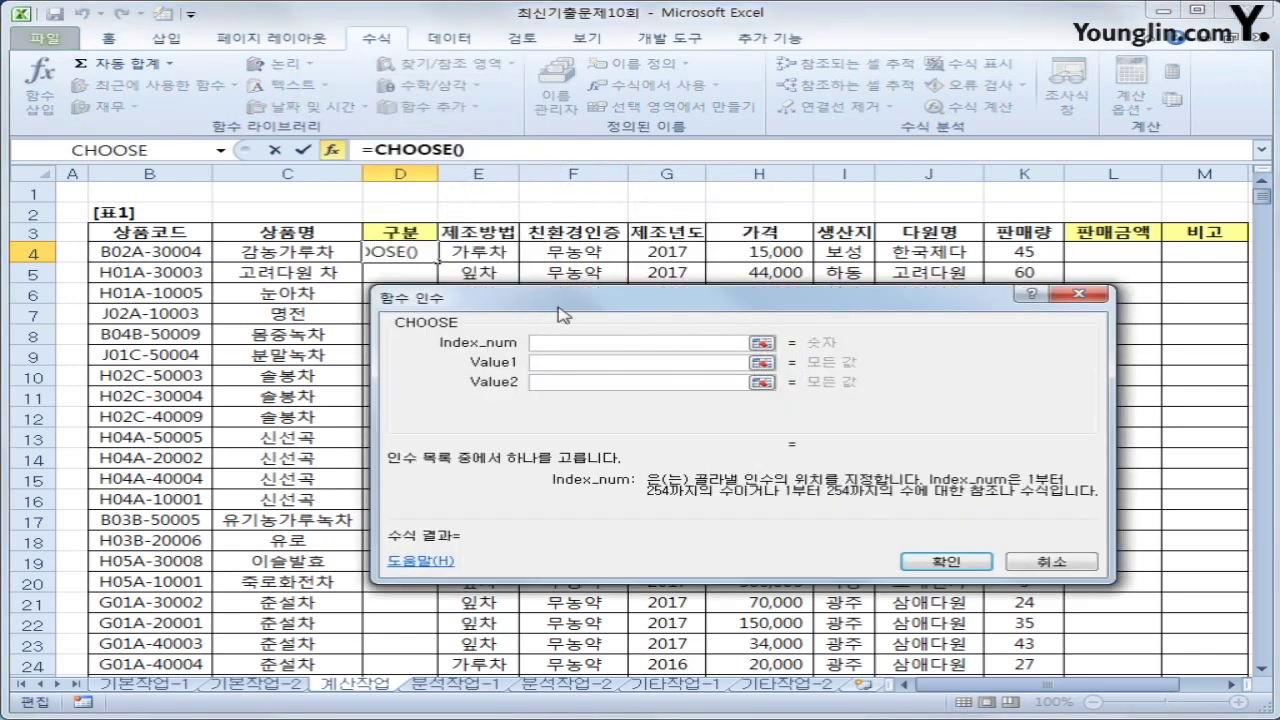
{"action": "left_click_drag", "start_coordinate": [560, 313], "coordinate": [609, 304]}
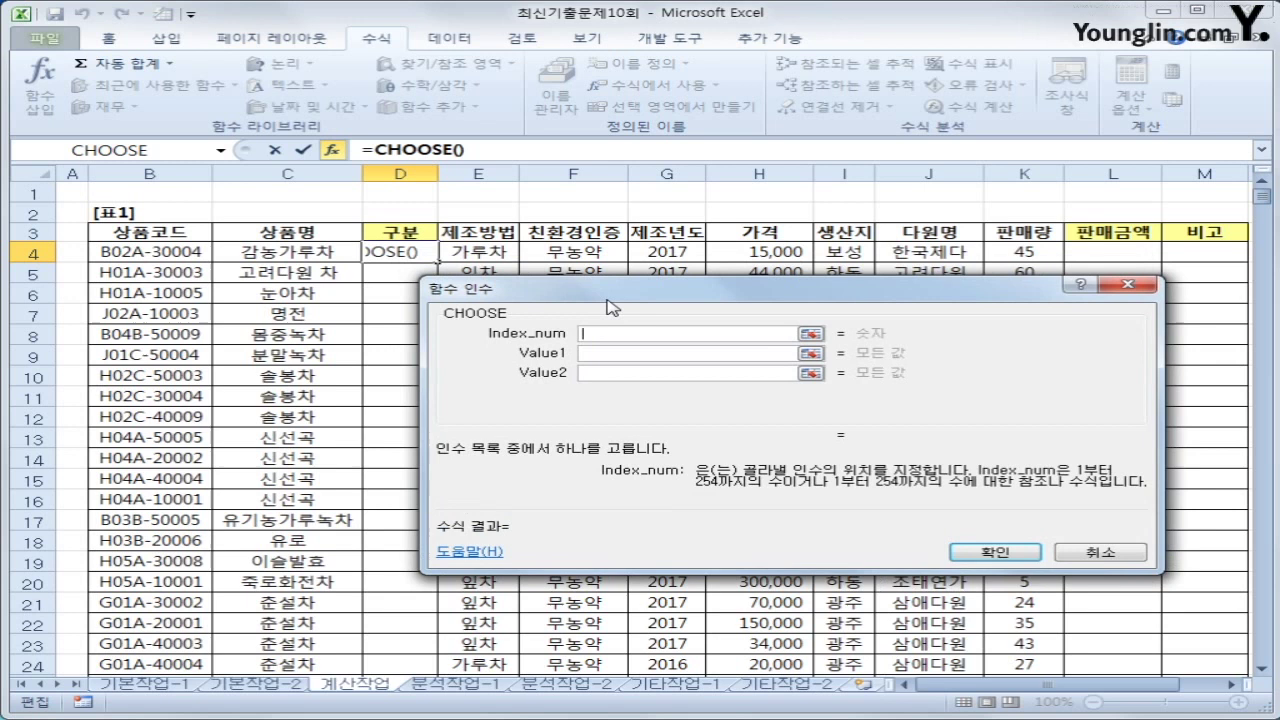
{"action": "right_click", "coordinate": [589, 334]}
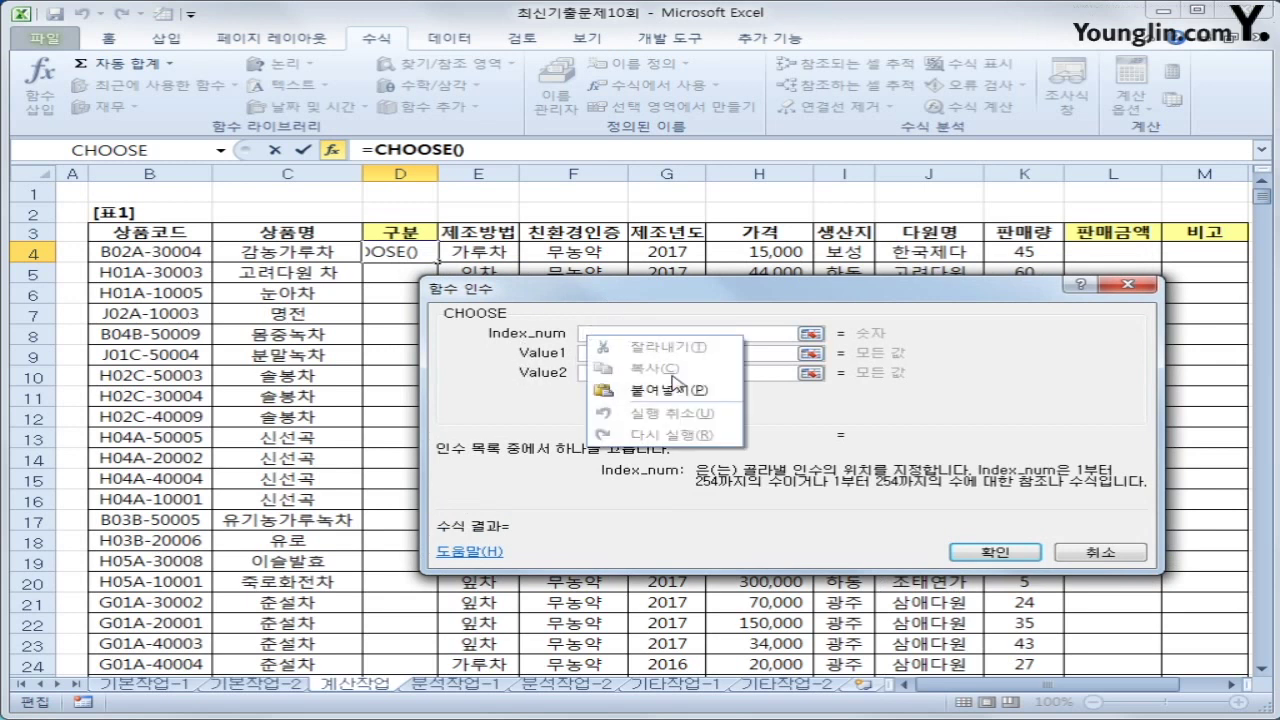
{"action": "left_click", "coordinate": [625, 391]}
- Give CHOOSE the values 특우전, 우전, 세작, 중작 and 대작, then confirm
{"action": "left_click", "coordinate": [663, 353]}
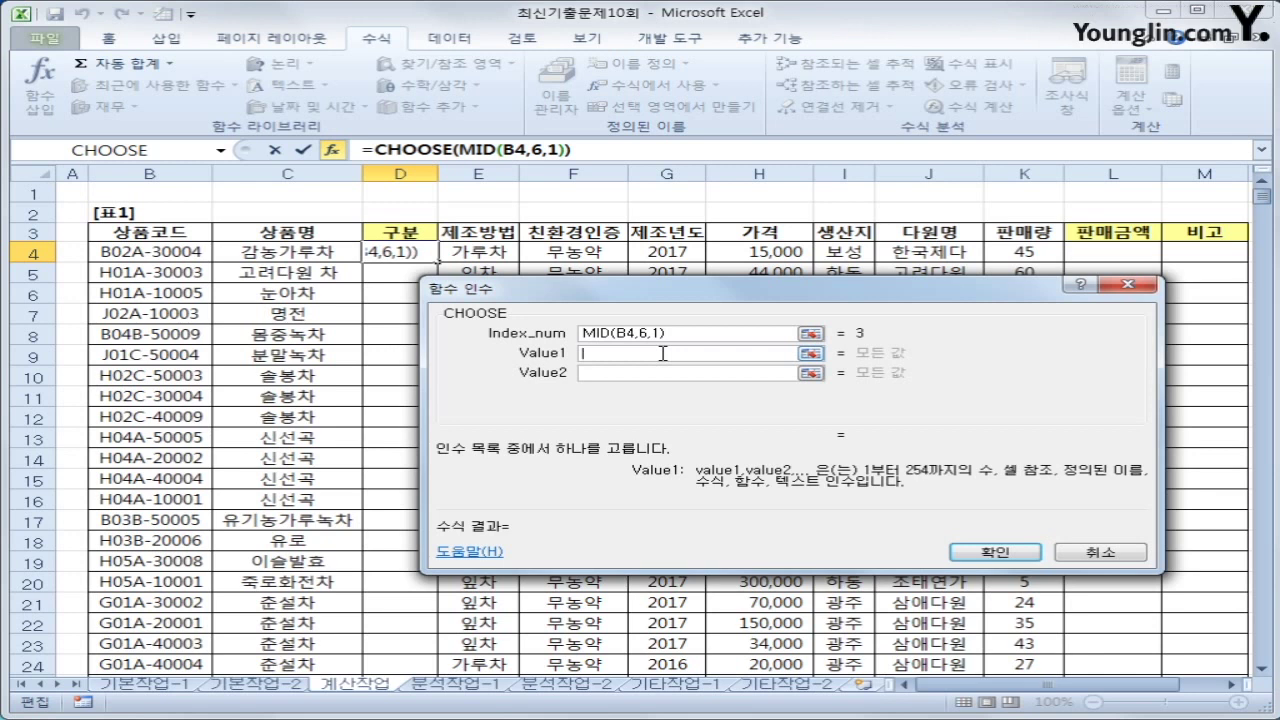
{"action": "type", "text": "xm"}
{"action": "key", "text": "BackSpace"}
{"action": "key", "text": "BackSpace"}
{"action": "key", "text": "Hangul"}
{"action": "type", "text": "ㅌ"}
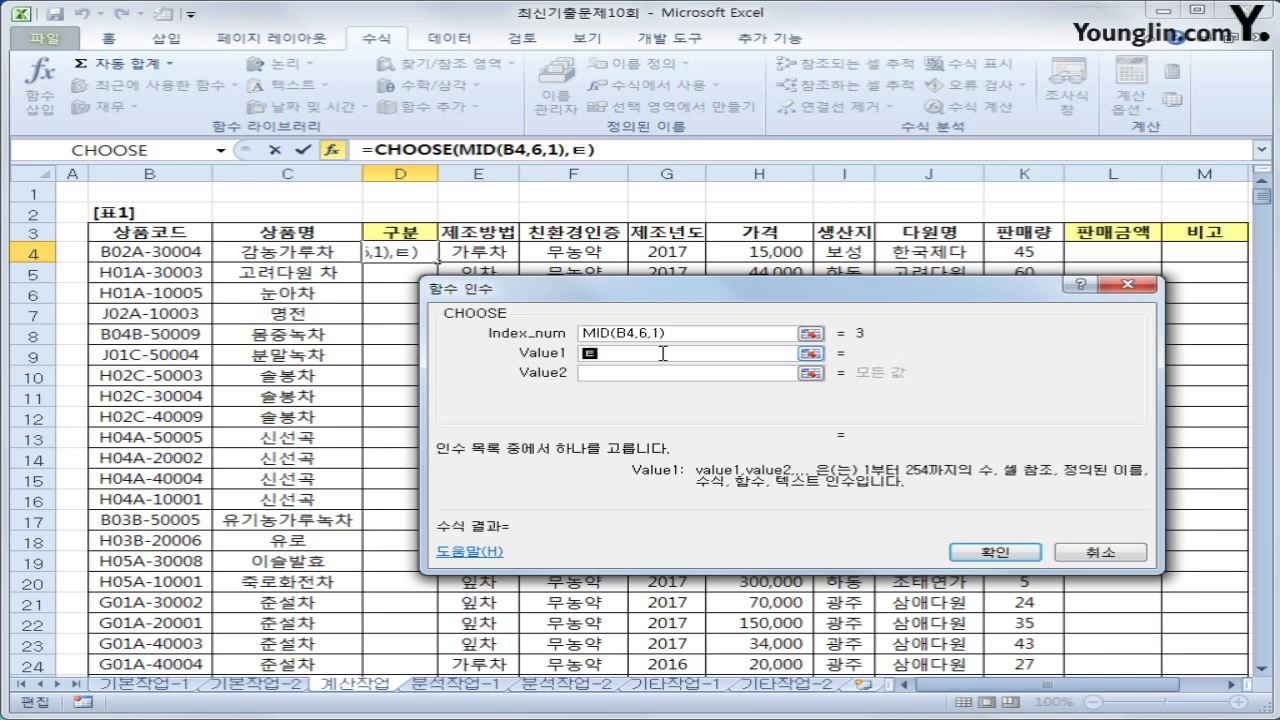
{"action": "type", "text": "특우전"}
{"action": "key", "text": "Tab"}
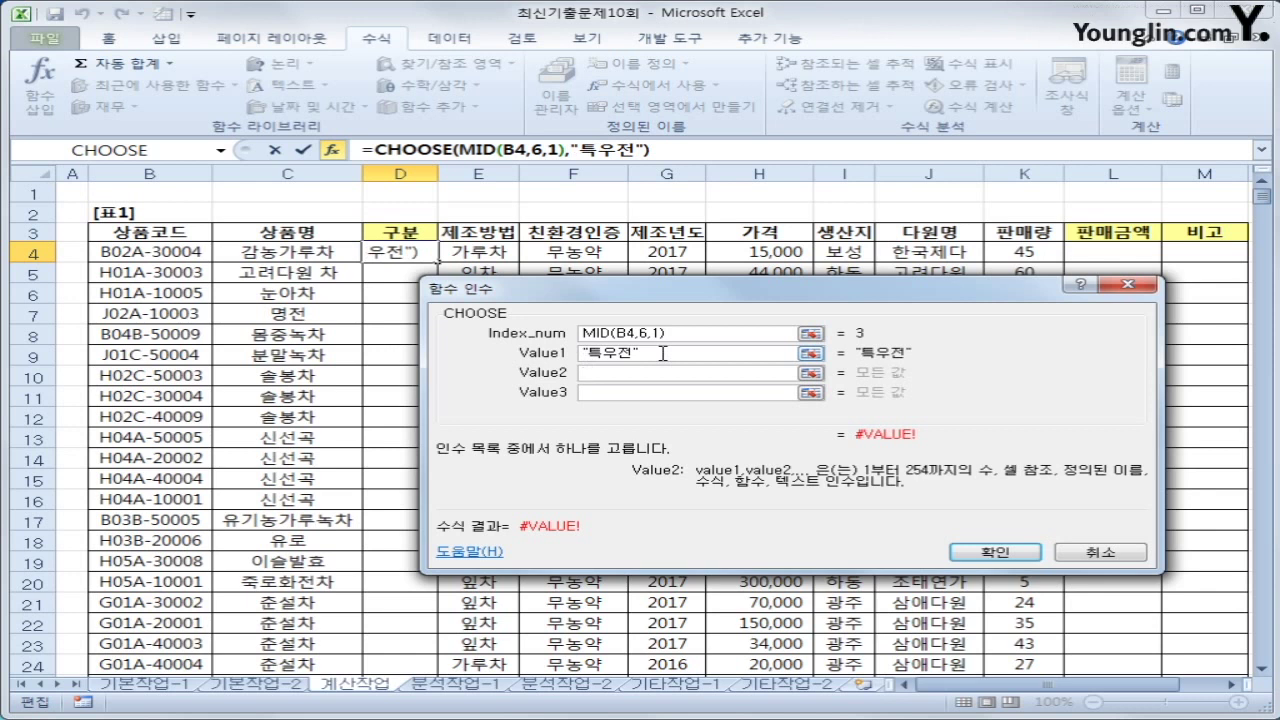
{"action": "type", "text": "우전"}
{"action": "key", "text": "Tab"}
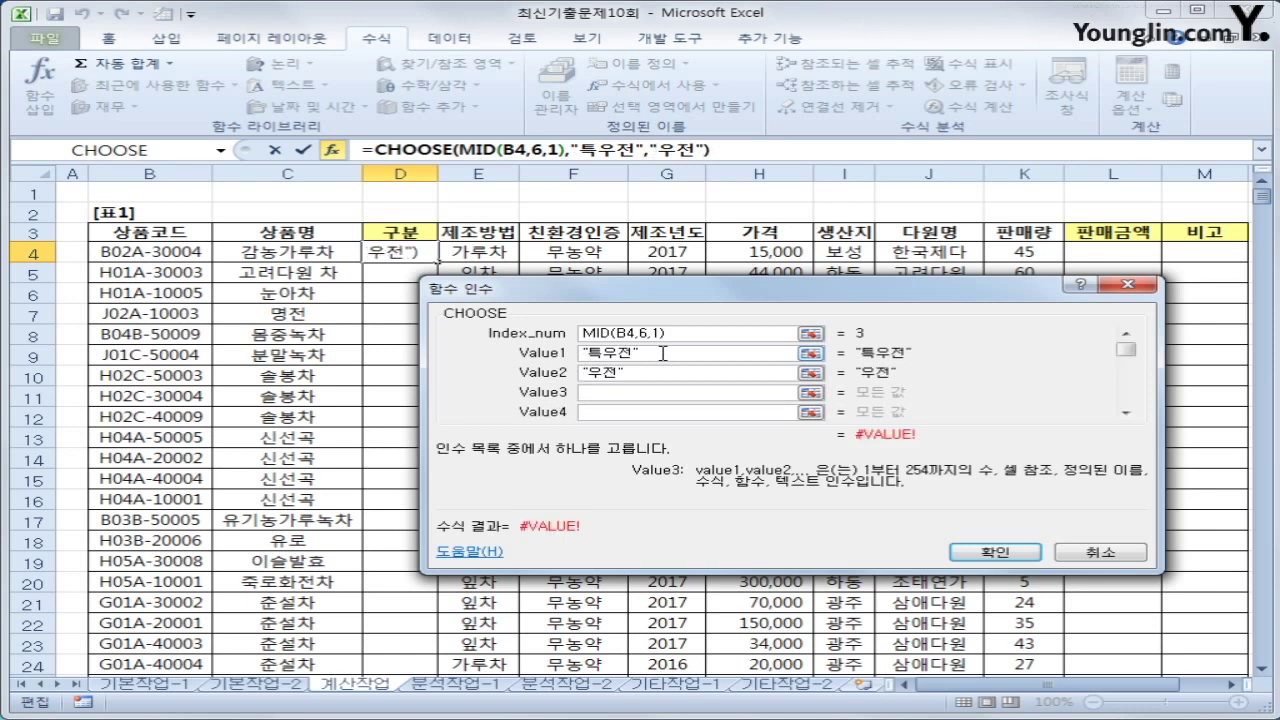
{"action": "type", "text": "세작"}
{"action": "key", "text": "Tab"}
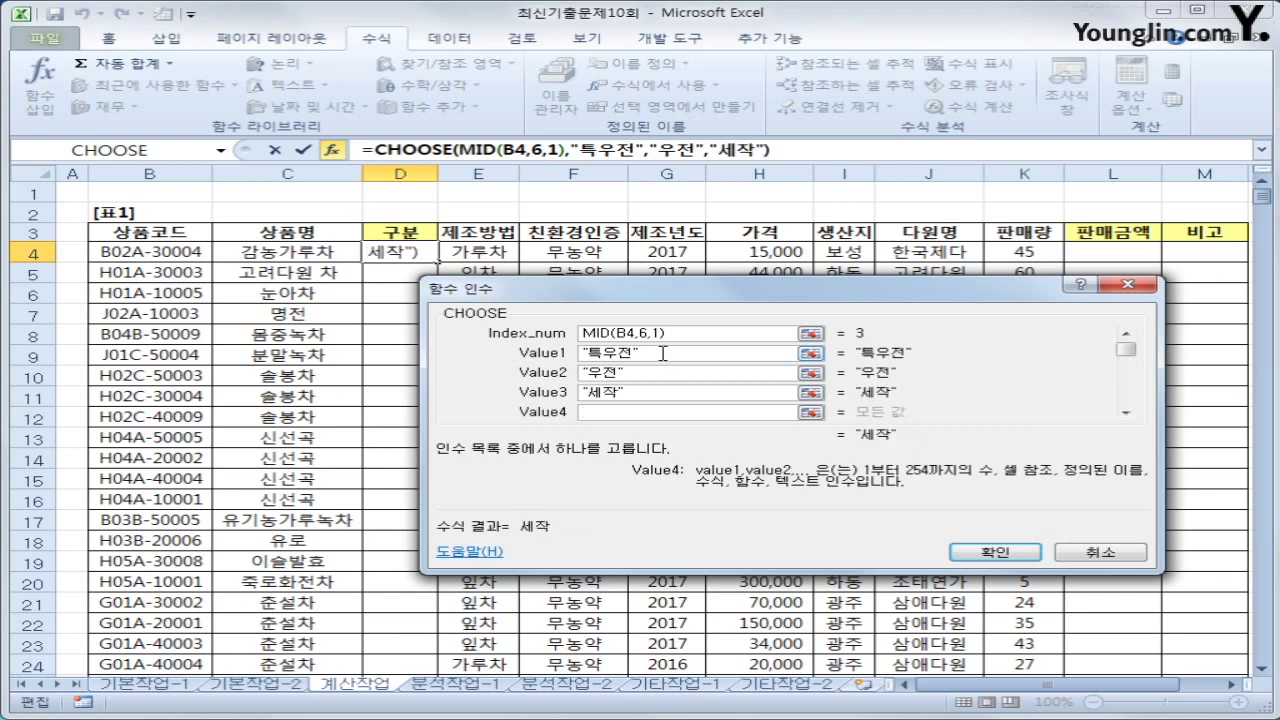
{"action": "type", "text": "중작"}
{"action": "key", "text": "Tab"}
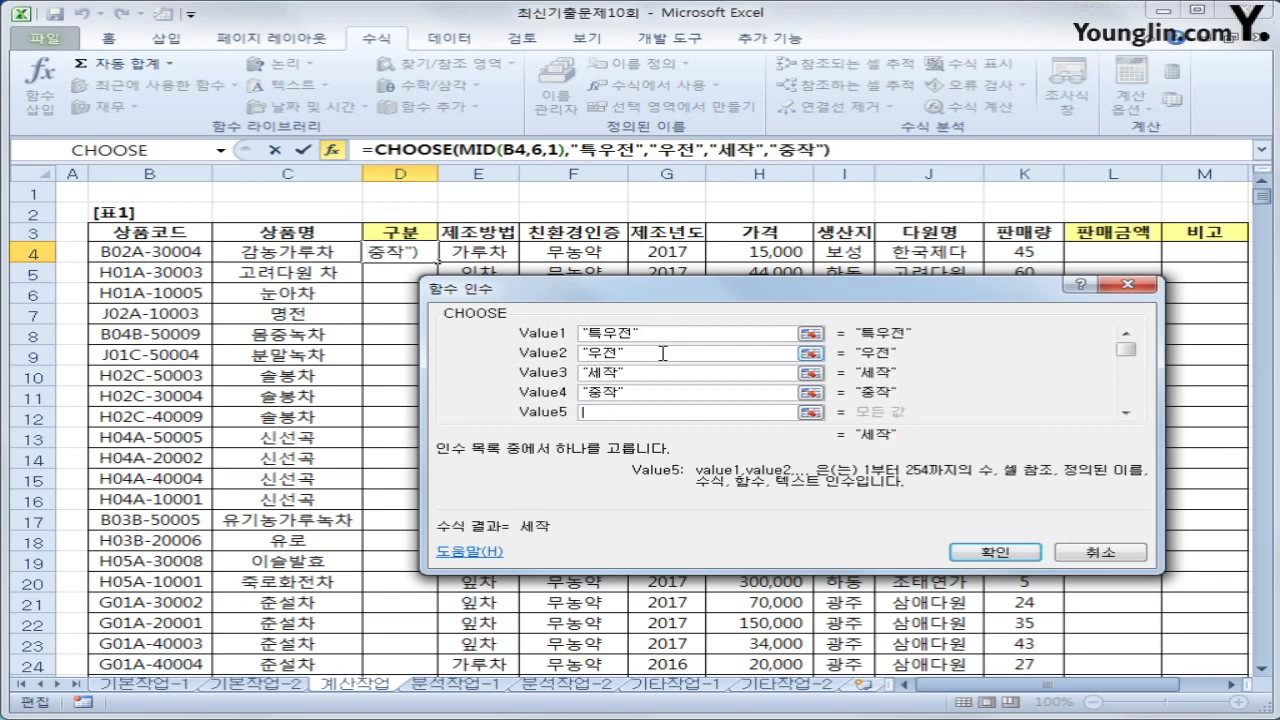
{"action": "type", "text": "대작"}
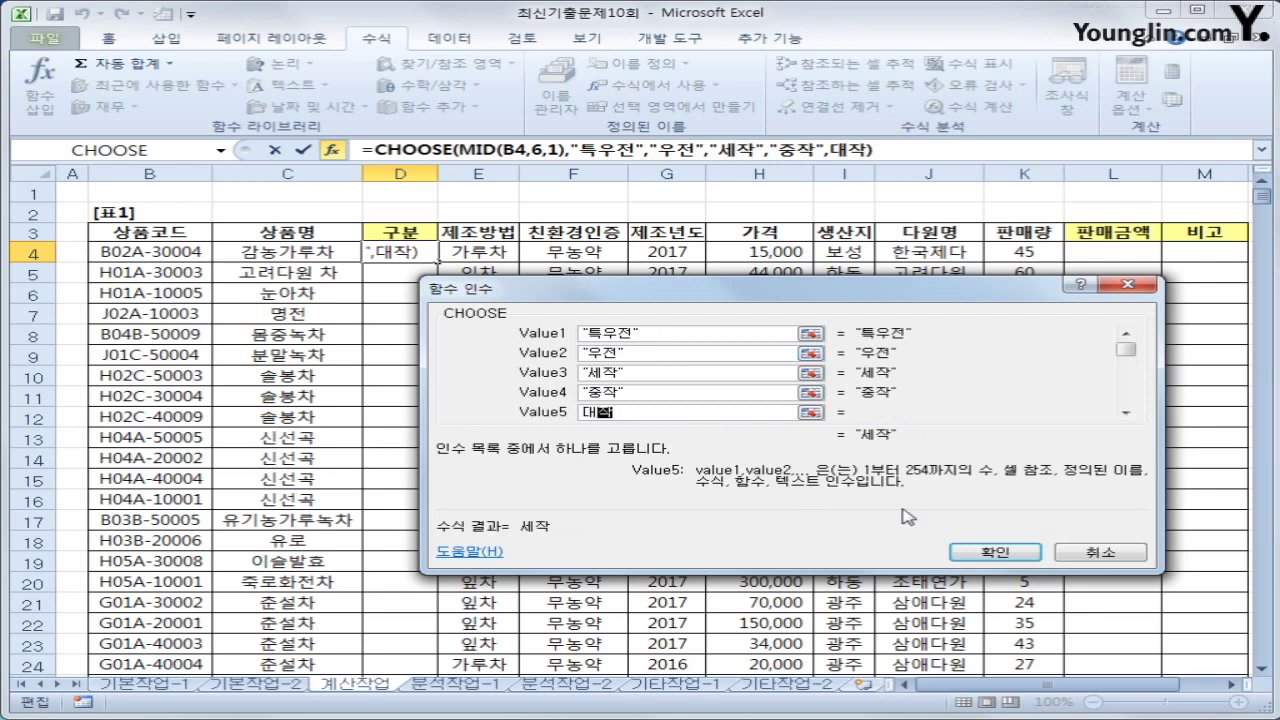
{"action": "left_click", "coordinate": [995, 553]}
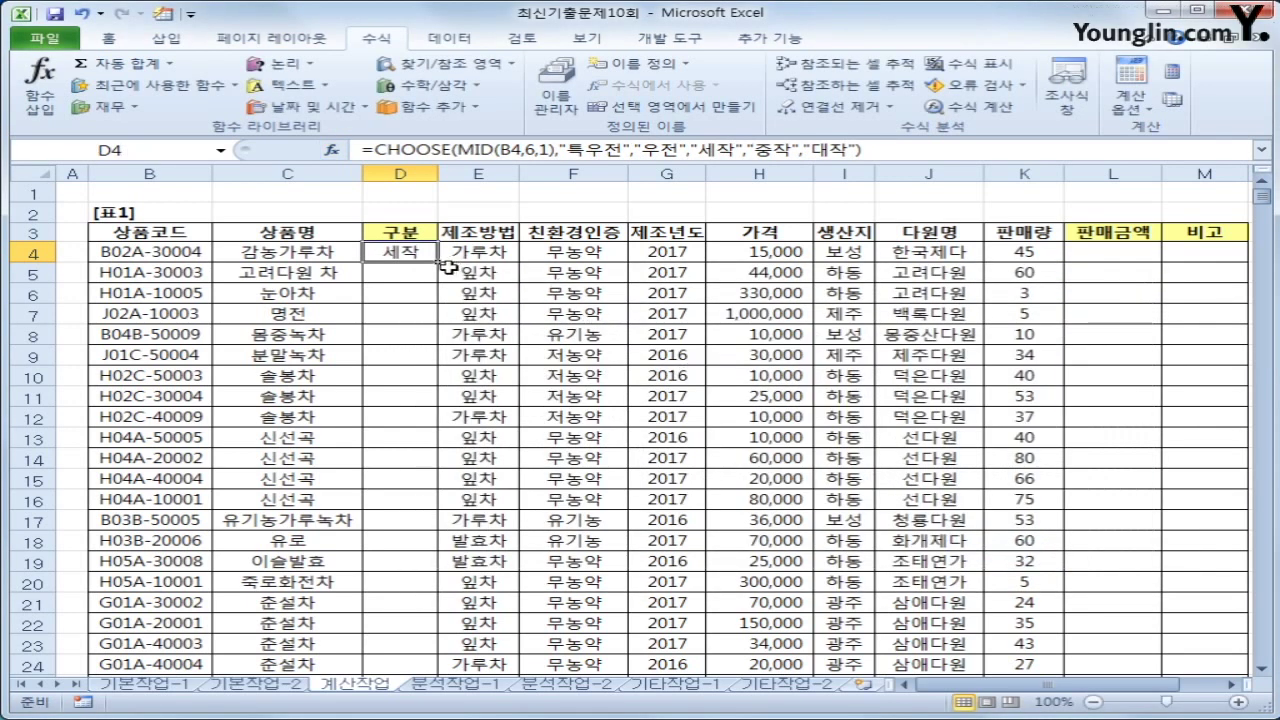
- Copy the D4 구분 formula down the whole column
{"action": "double_click", "coordinate": [437, 262]}
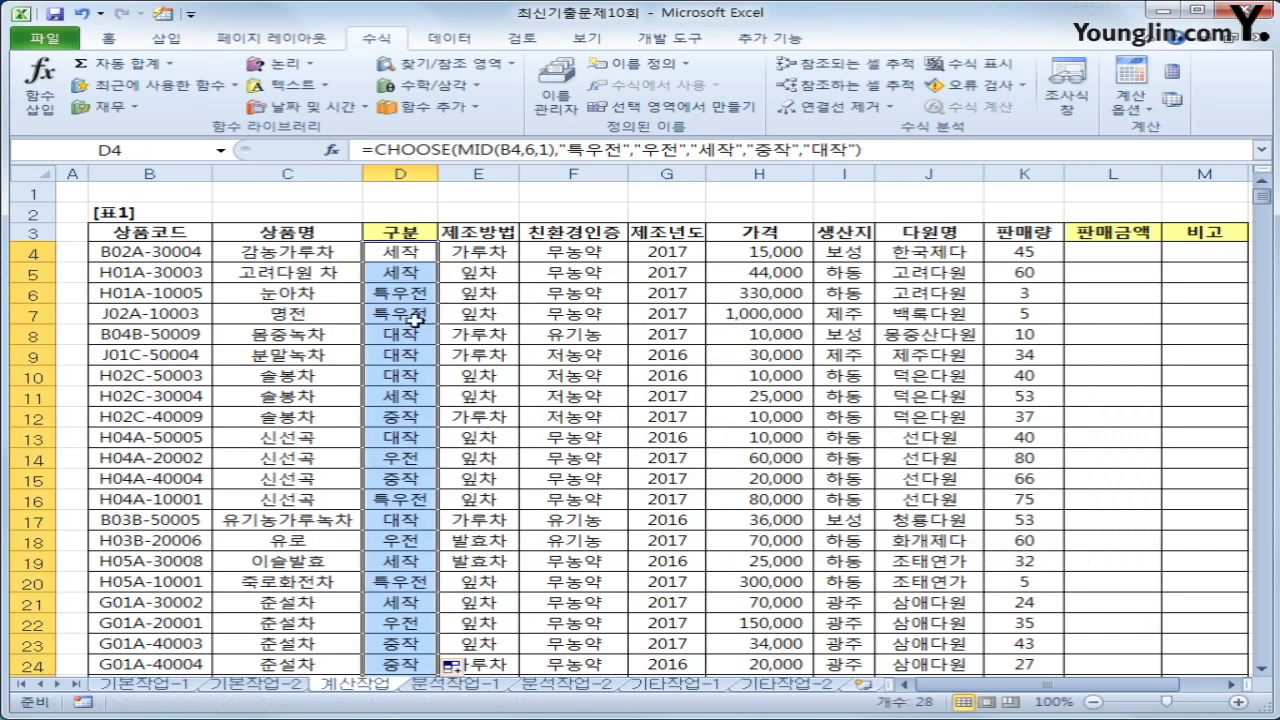
{"action": "scroll", "coordinate": [354, 455], "scroll_direction": "down", "scroll_amount": 1}
{"action": "scroll", "coordinate": [354, 455], "scroll_direction": "down", "scroll_amount": 3}
{"action": "scroll", "coordinate": [380, 423], "scroll_direction": "up", "scroll_amount": 4}
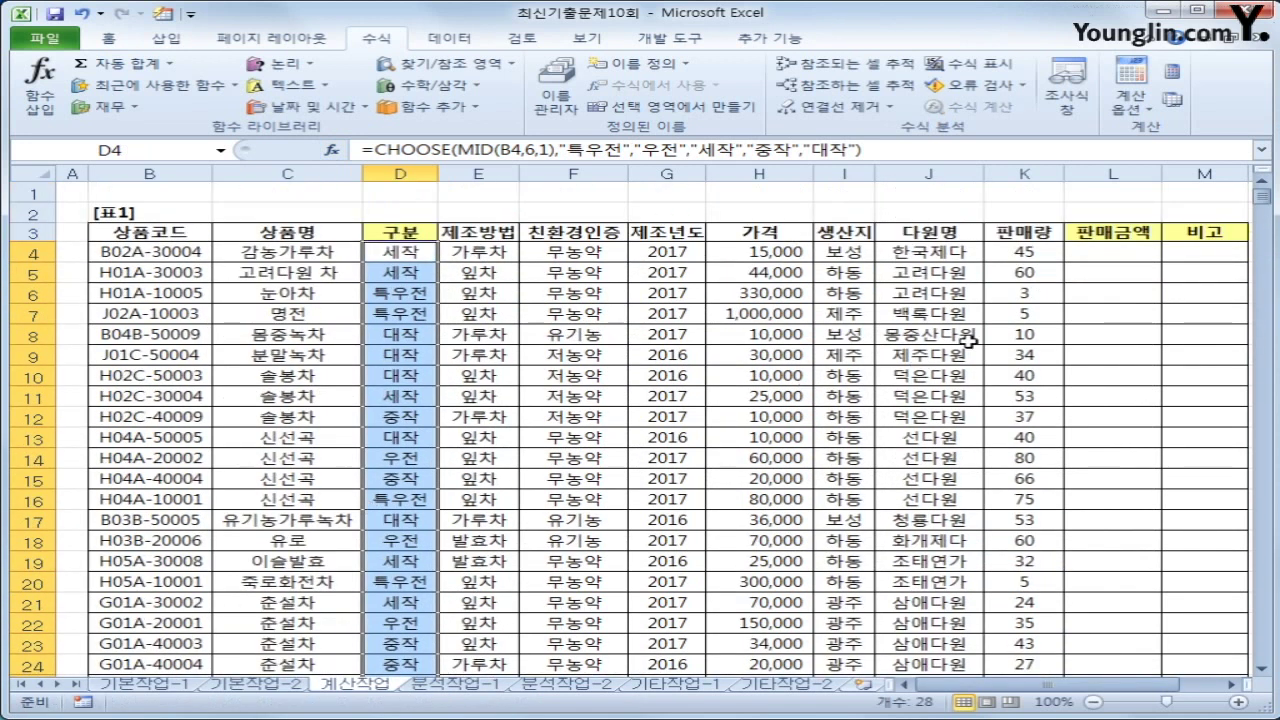
- Check the price in H4 and quantity in K4, then start a formula in L4
{"action": "left_click", "coordinate": [1081, 260]}
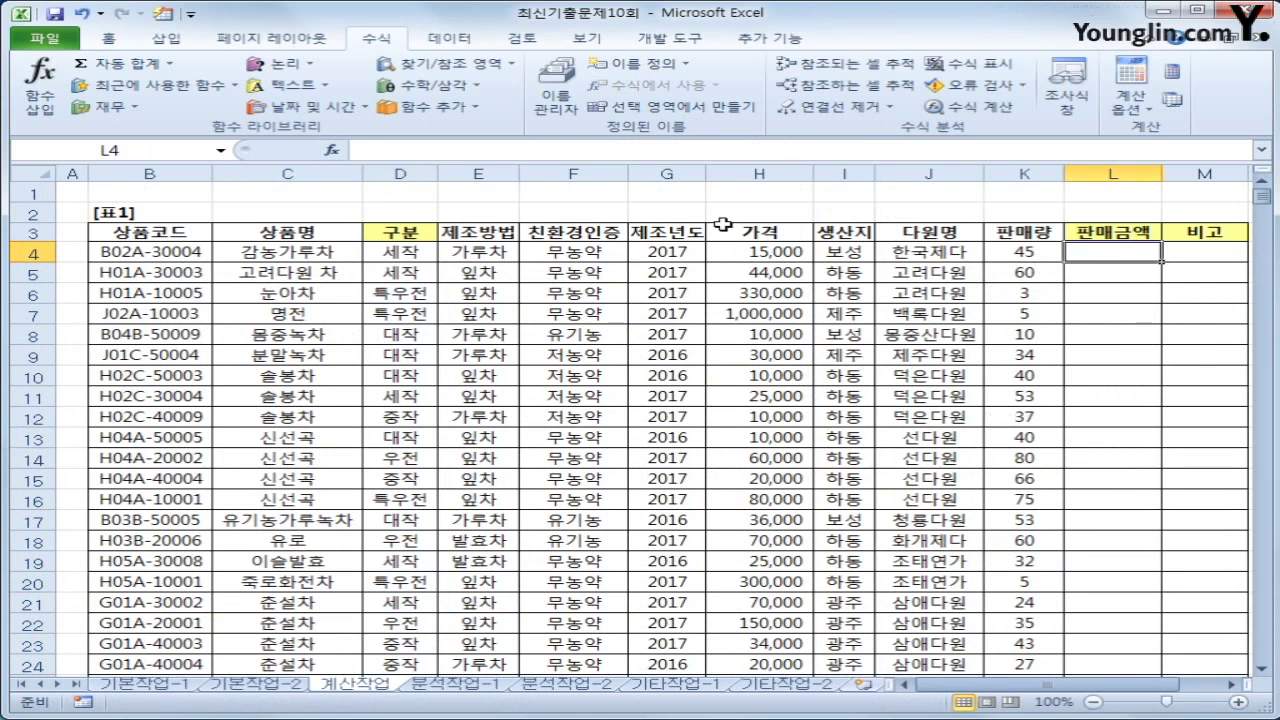
{"action": "left_click", "coordinate": [772, 248]}
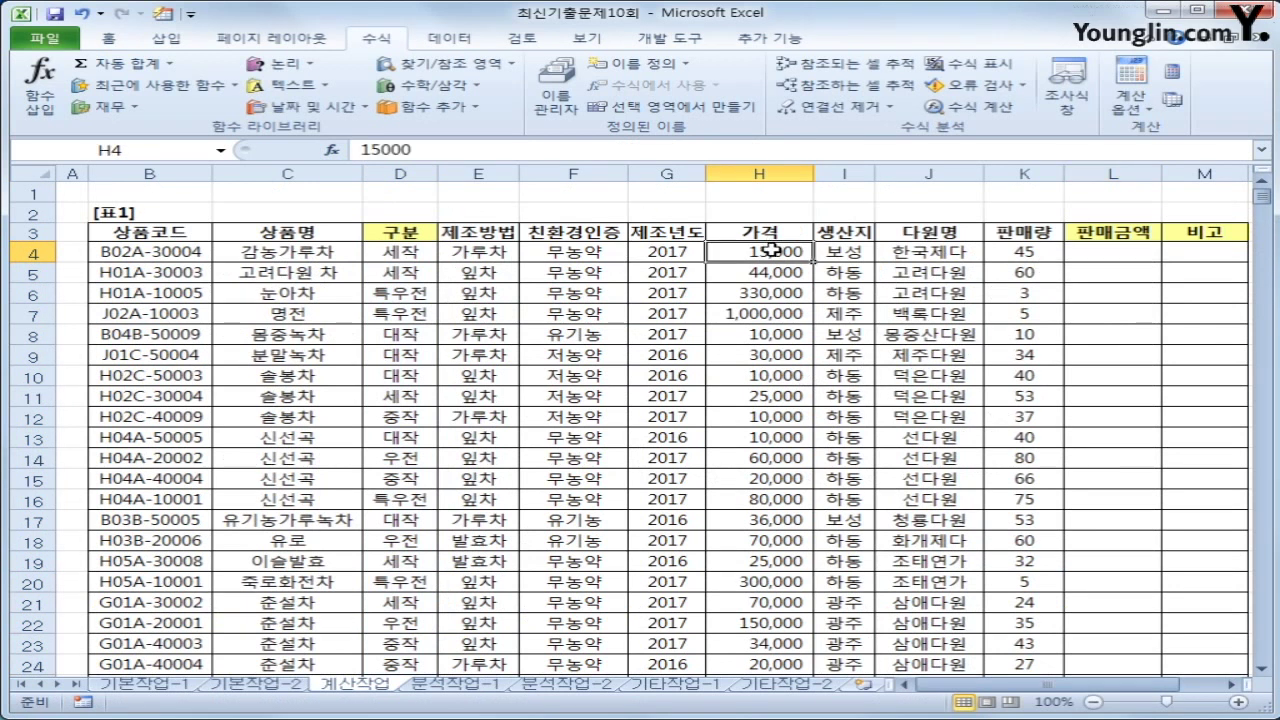
{"action": "left_click", "coordinate": [1015, 252]}
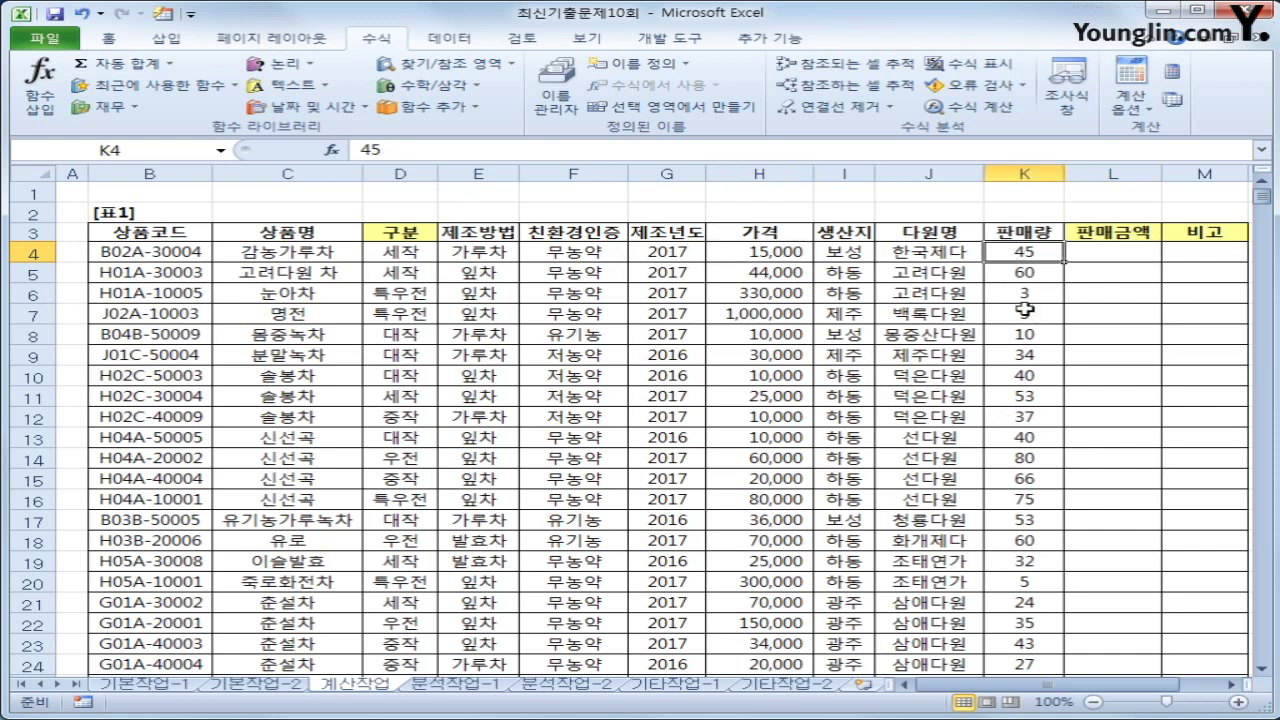
{"action": "left_click", "coordinate": [1105, 252]}
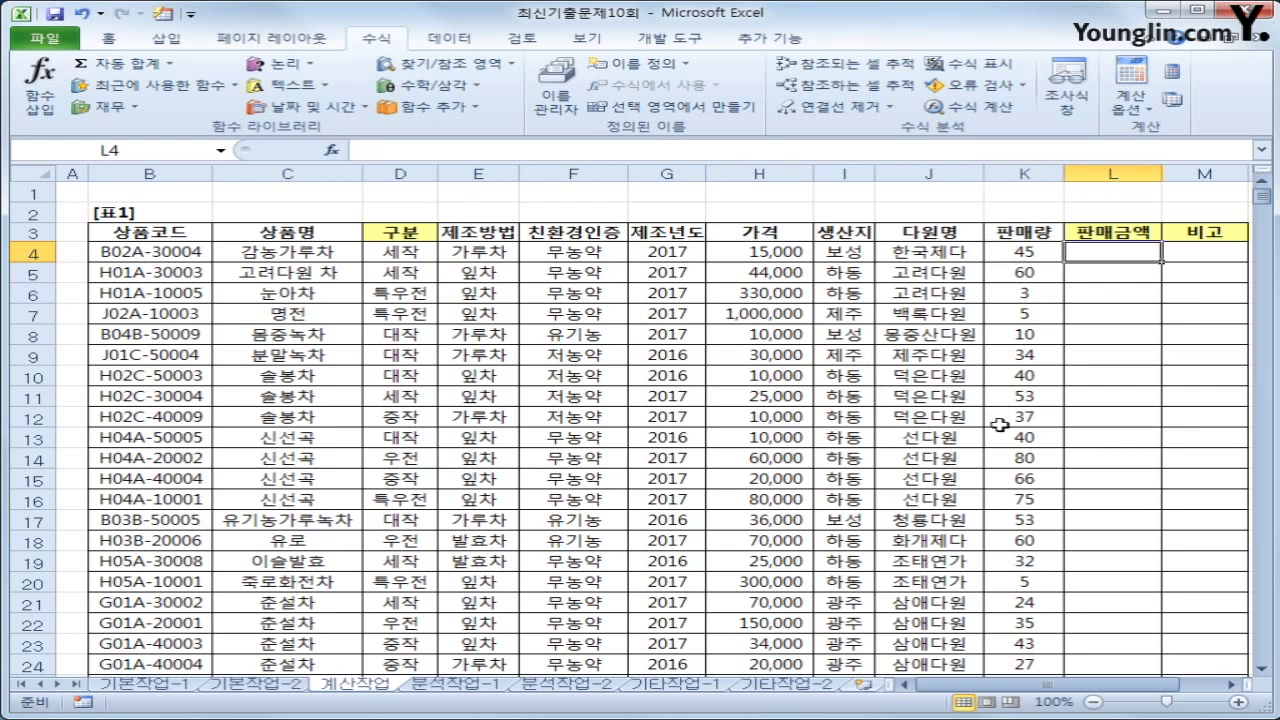
{"action": "type", "text": "="}
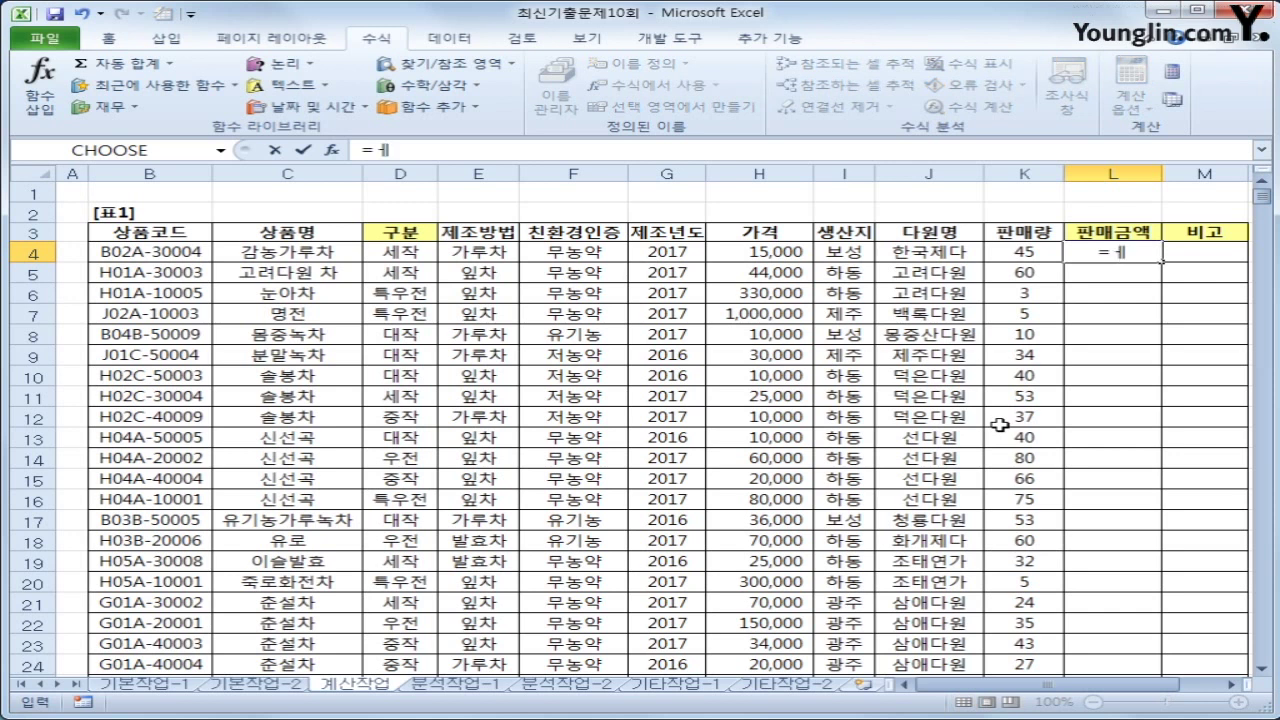
- Type =PRODUCT(H4,K4,(1-VLOOKUP( into L4
{"action": "type", "text": "pr"}
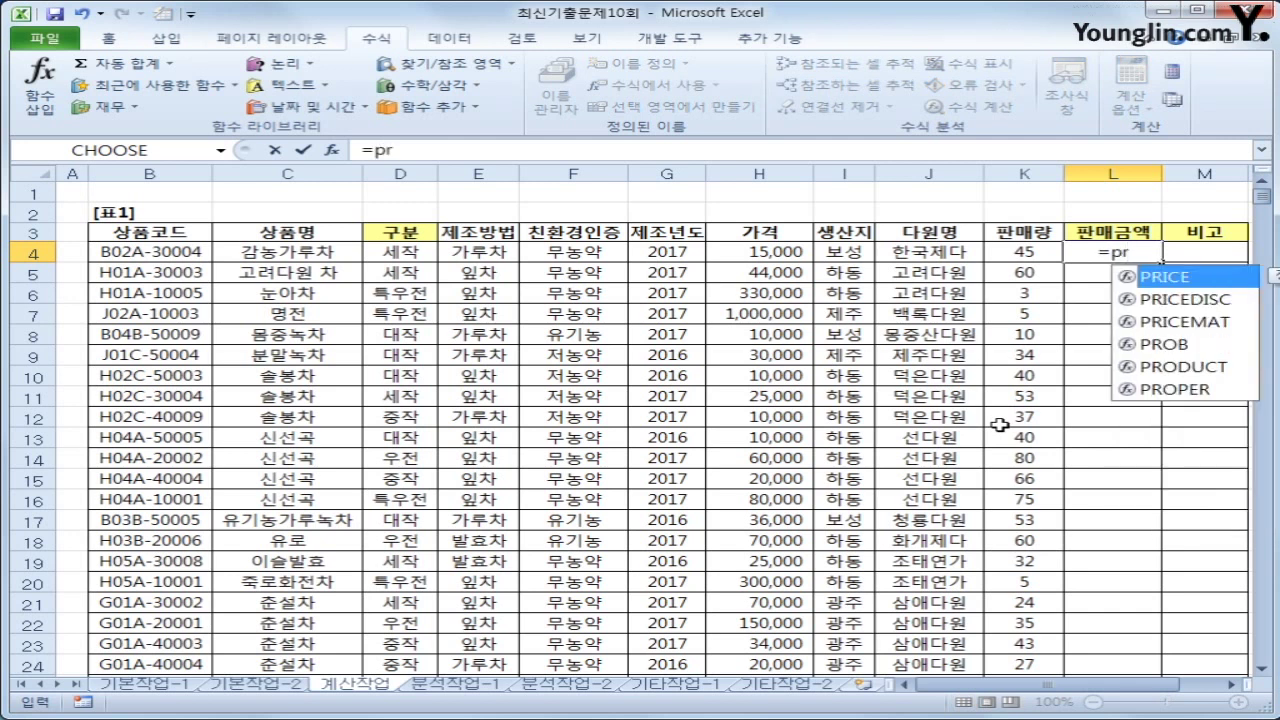
{"action": "key", "text": "Down"}
{"action": "key", "text": "Down"}
{"action": "key", "text": "Down"}
{"action": "key", "text": "Down"}
{"action": "key", "text": "Tab"}
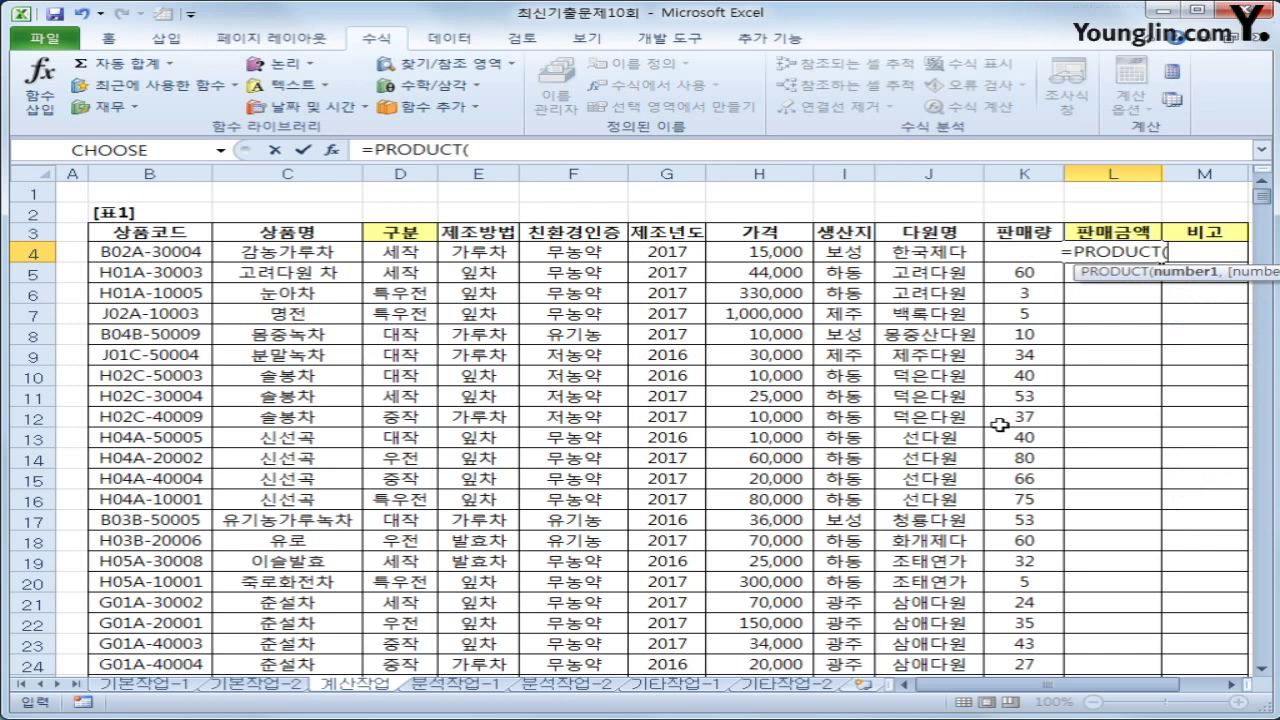
{"action": "key", "text": "Left"}
{"action": "key", "text": "Left"}
{"action": "key", "text": "Left"}
{"action": "key", "text": "Left"}
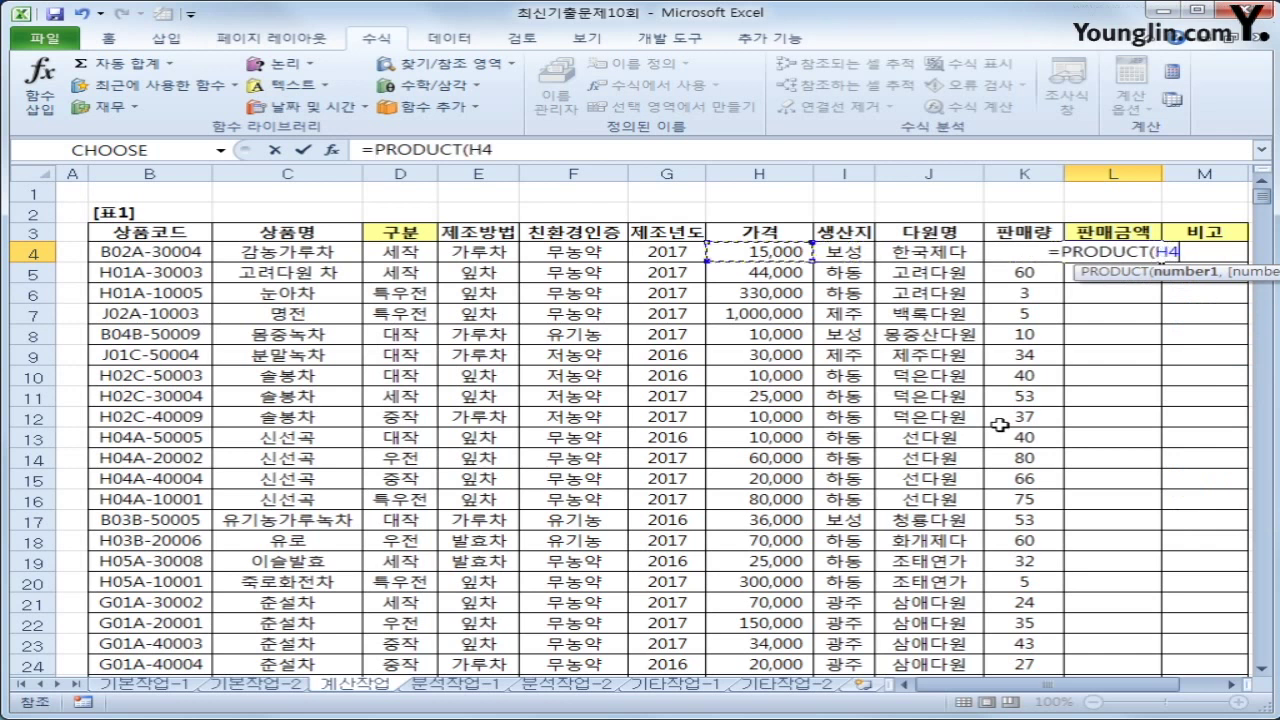
{"action": "type", "text": ","}
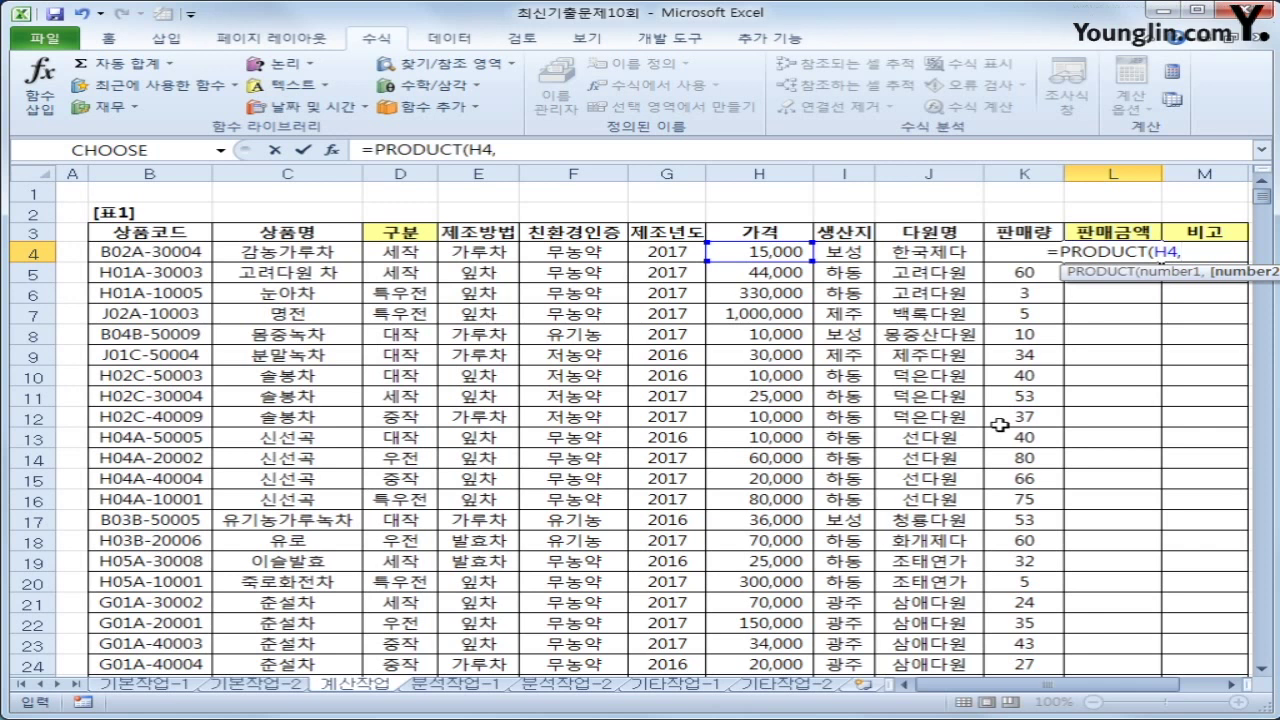
{"action": "key", "text": "Left"}
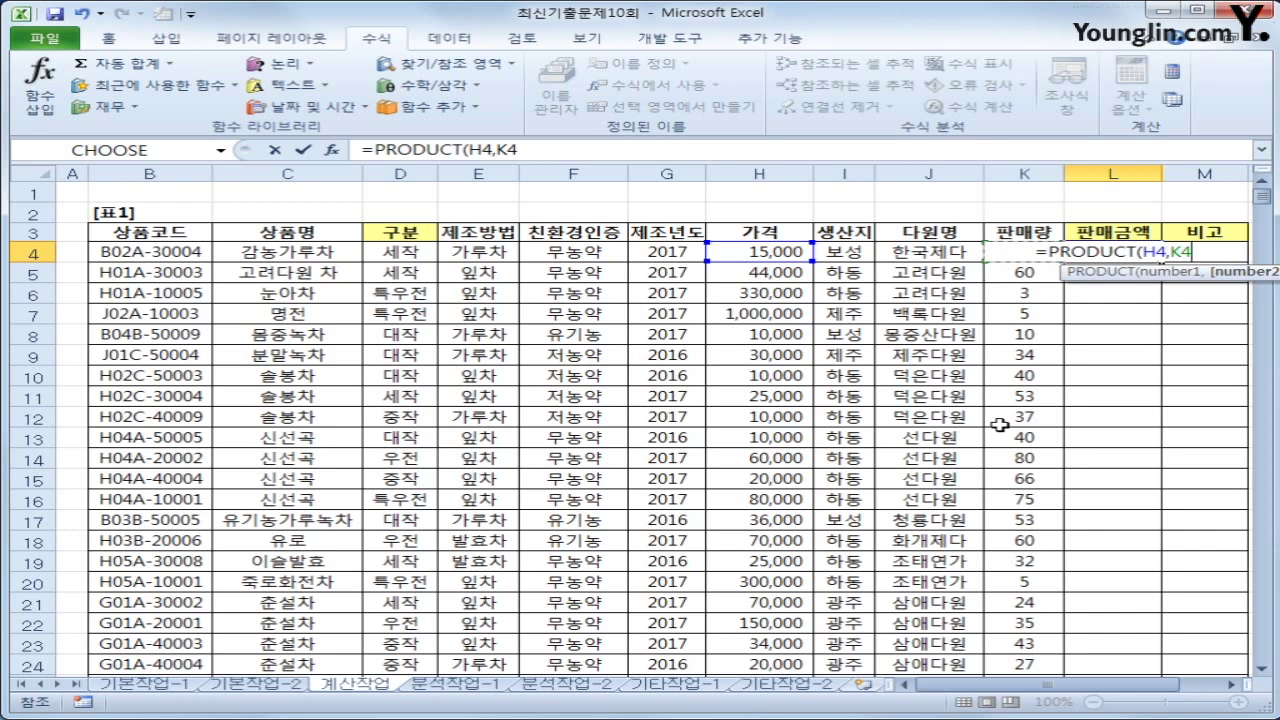
{"action": "type", "text": ","}
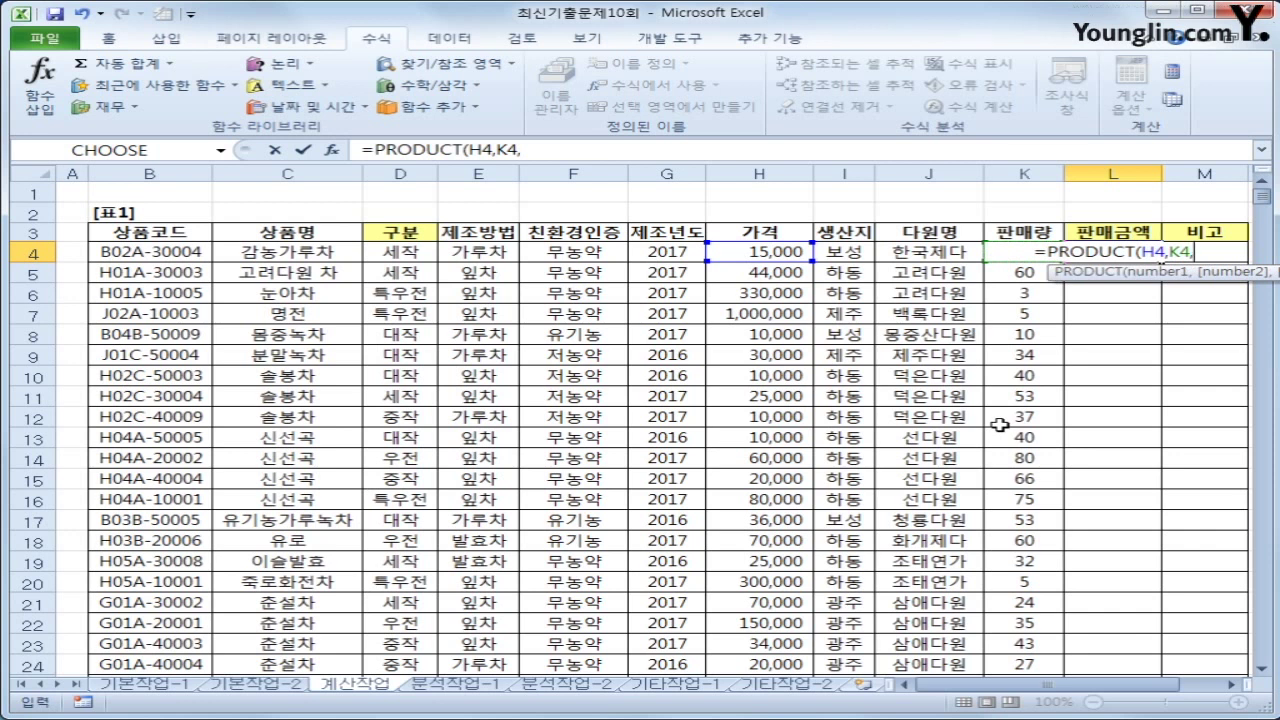
{"action": "type", "text": "(1-"}
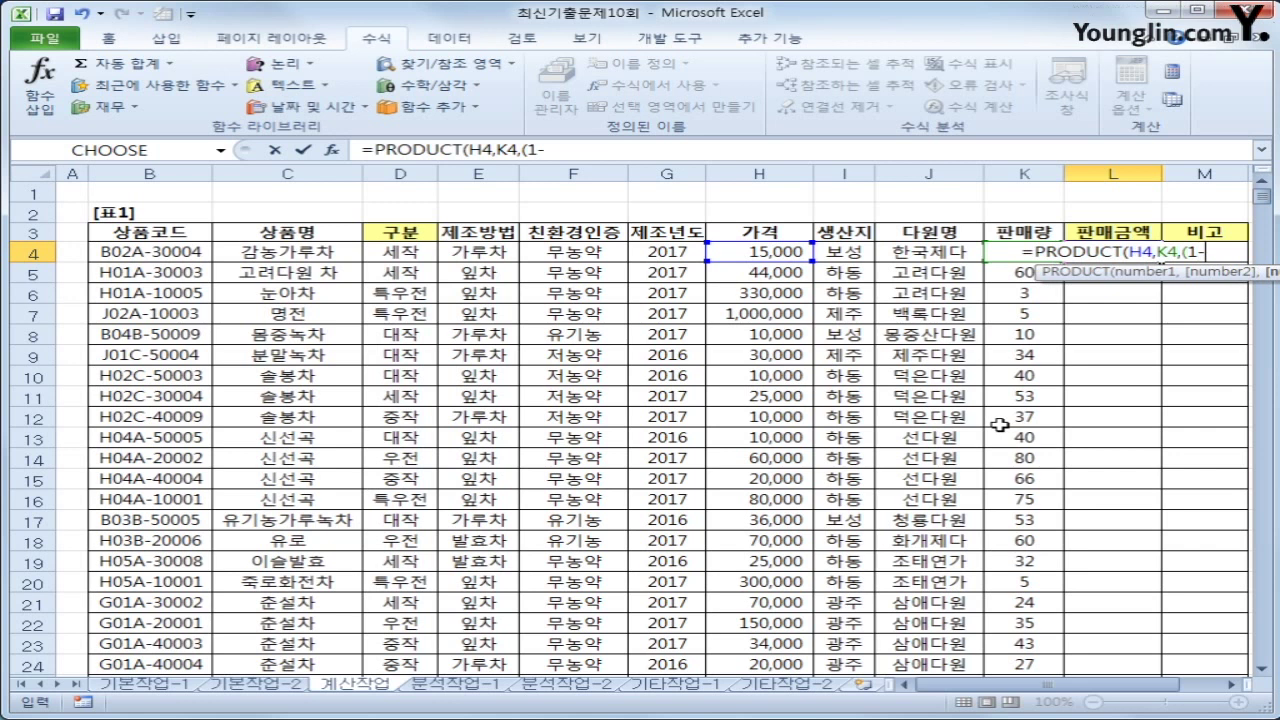
{"action": "type", "text": "vl"}
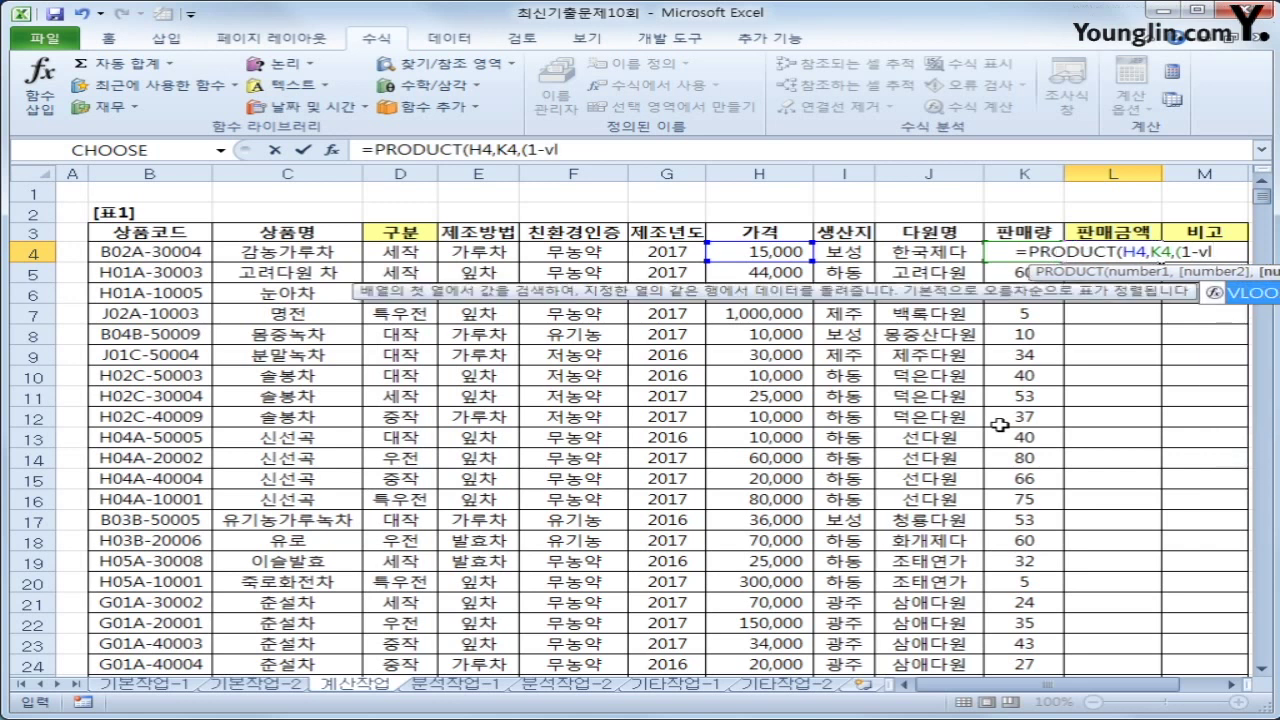
{"action": "key", "text": "Tab"}
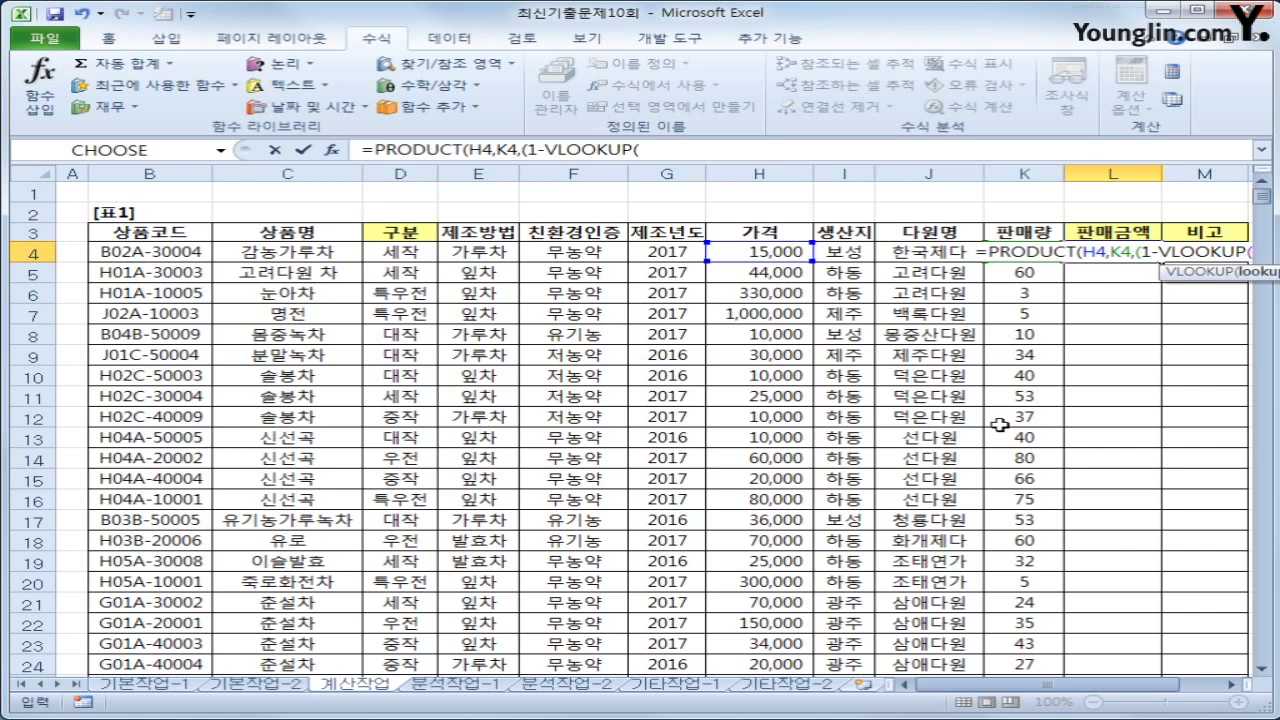
- Give VLOOKUP the lookup value F4 and the absolute discount table $I$35:$K$37
{"action": "scroll", "coordinate": [894, 415], "scroll_direction": "down", "scroll_amount": 5}
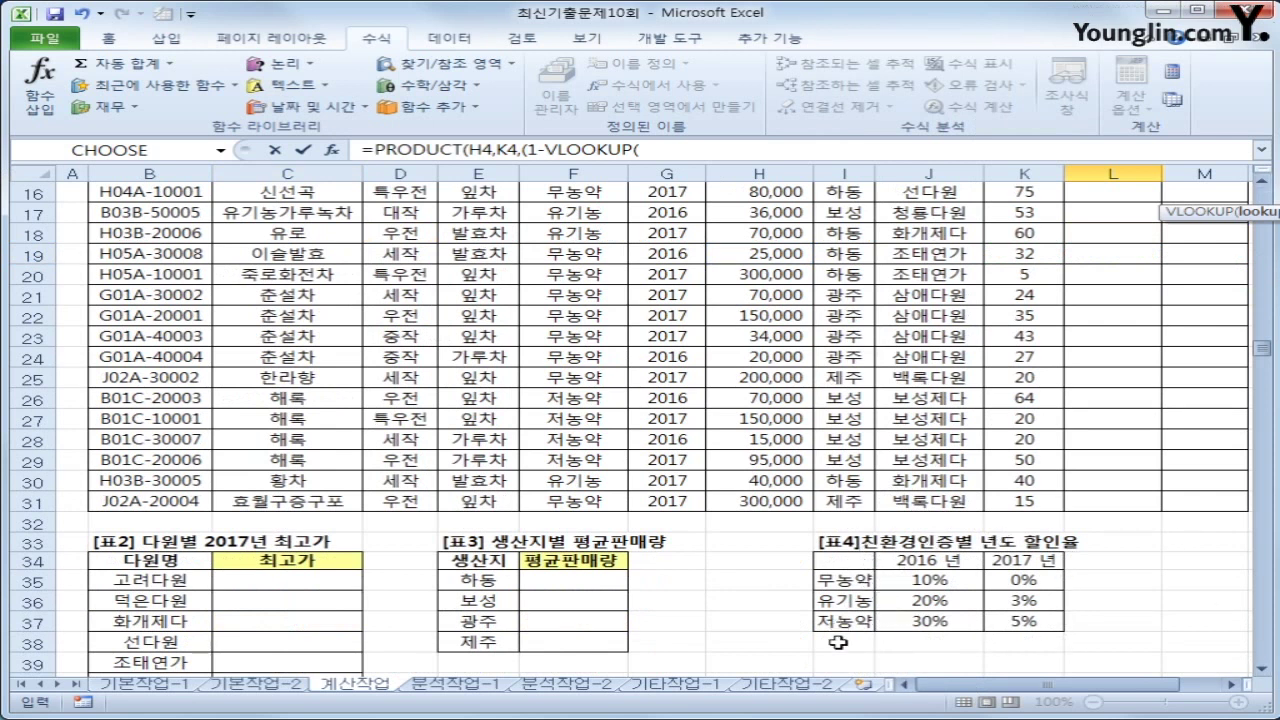
{"action": "scroll", "coordinate": [840, 640], "scroll_direction": "up", "scroll_amount": 5}
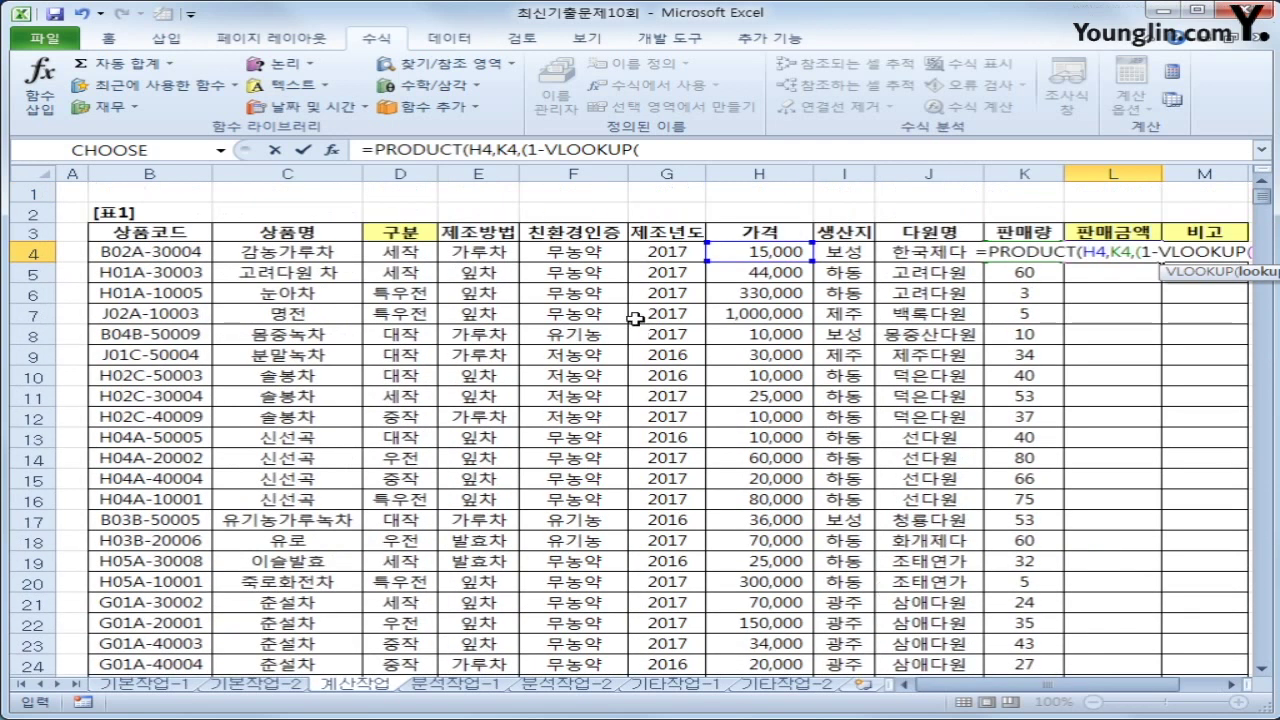
{"action": "left_click", "coordinate": [582, 254]}
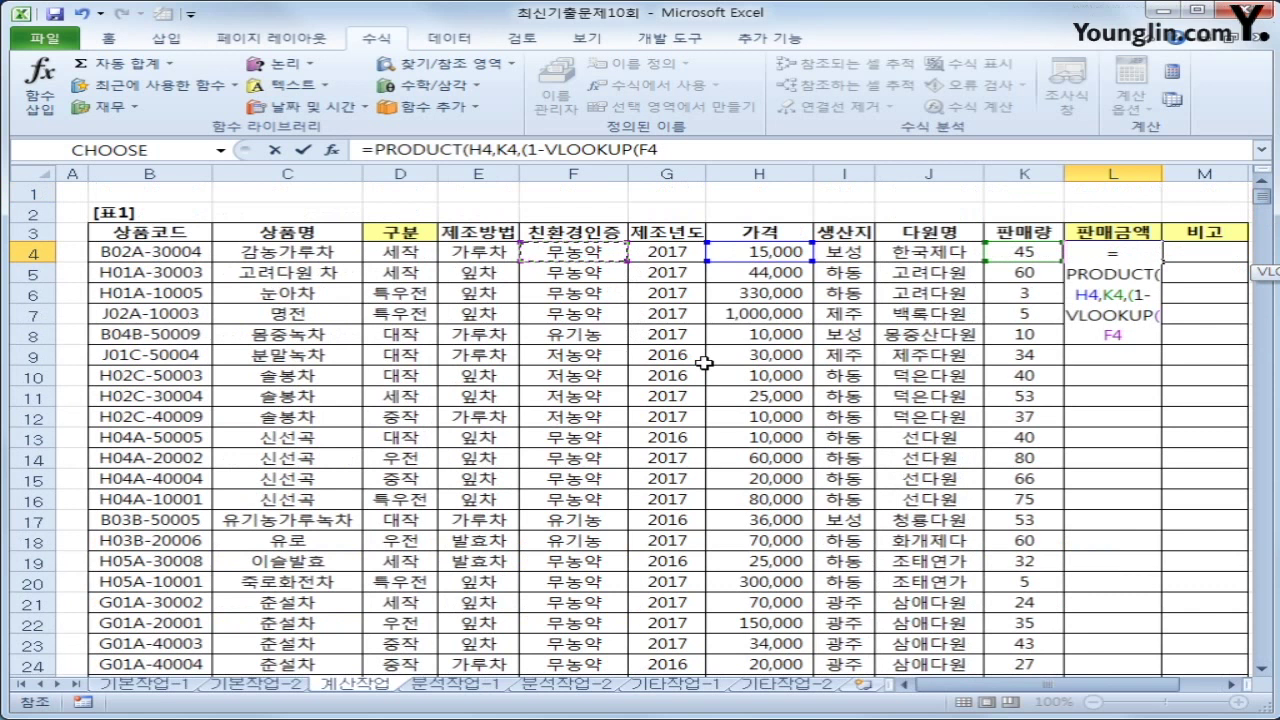
{"action": "type", "text": ","}
{"action": "scroll", "coordinate": [1063, 584], "scroll_direction": "down", "scroll_amount": 6}
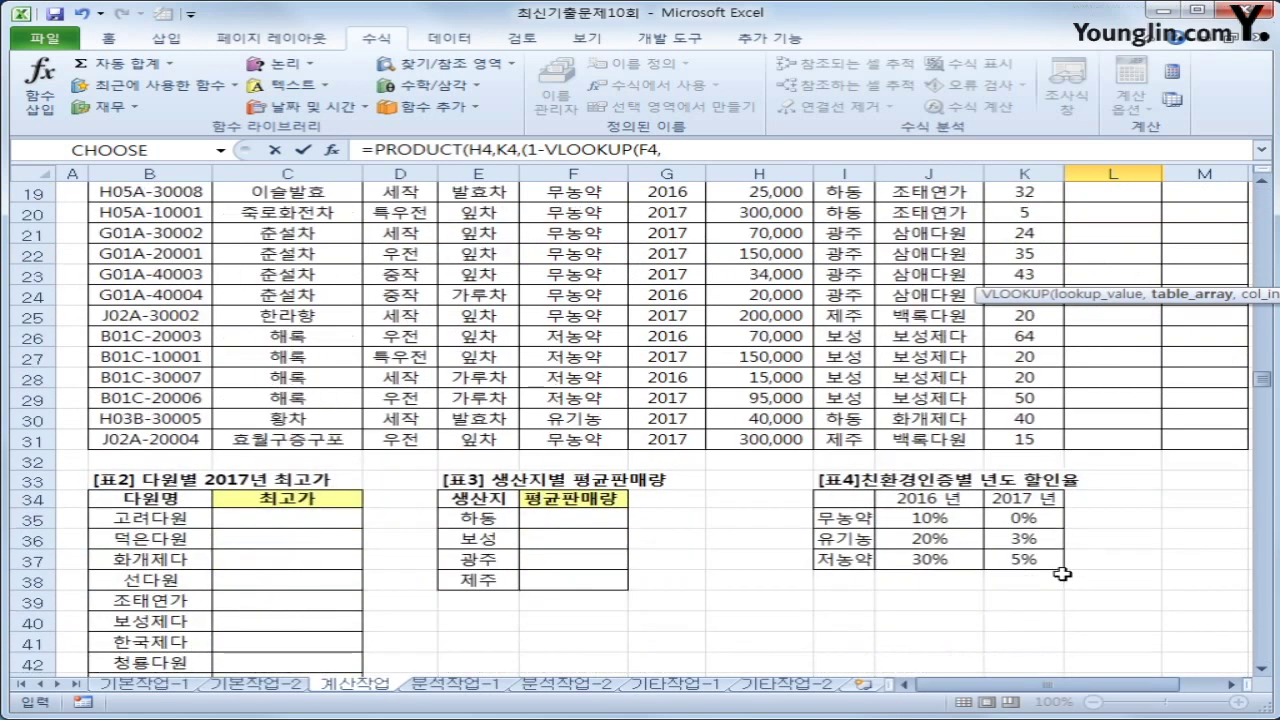
{"action": "left_click_drag", "start_coordinate": [859, 517], "coordinate": [1028, 563]}
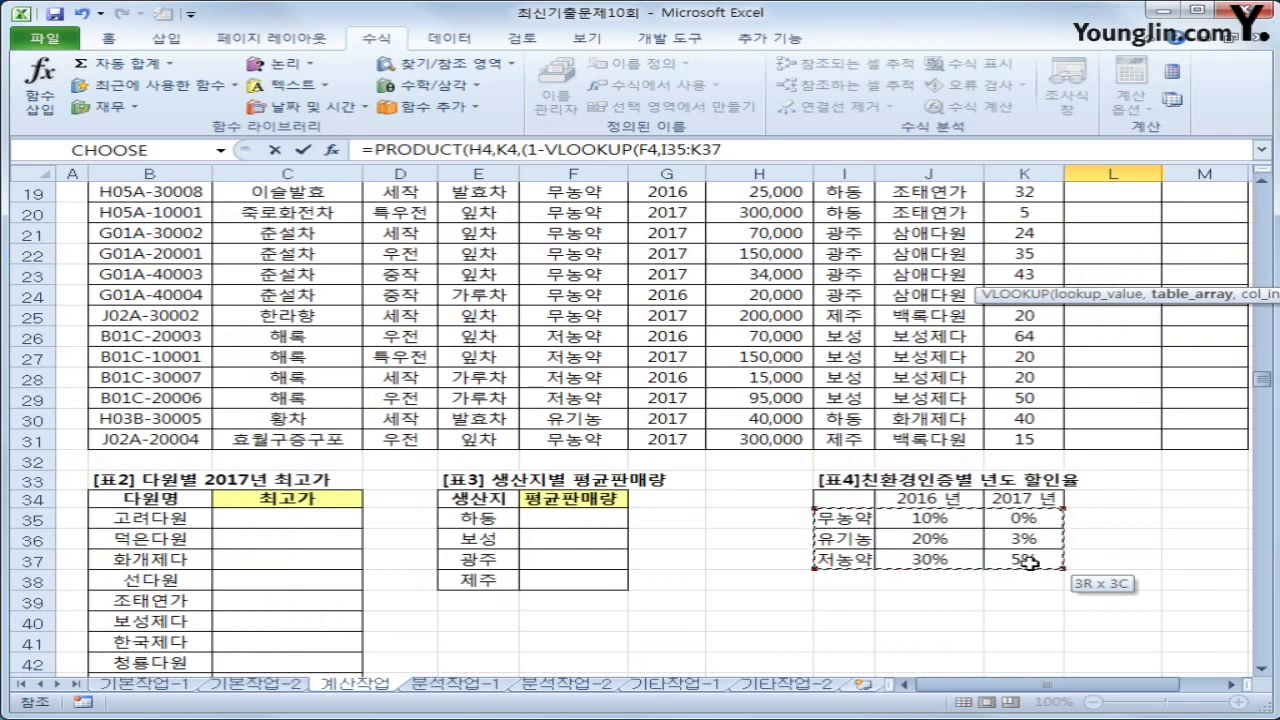
{"action": "left_click_drag", "start_coordinate": [1029, 563], "coordinate": [1029, 563]}
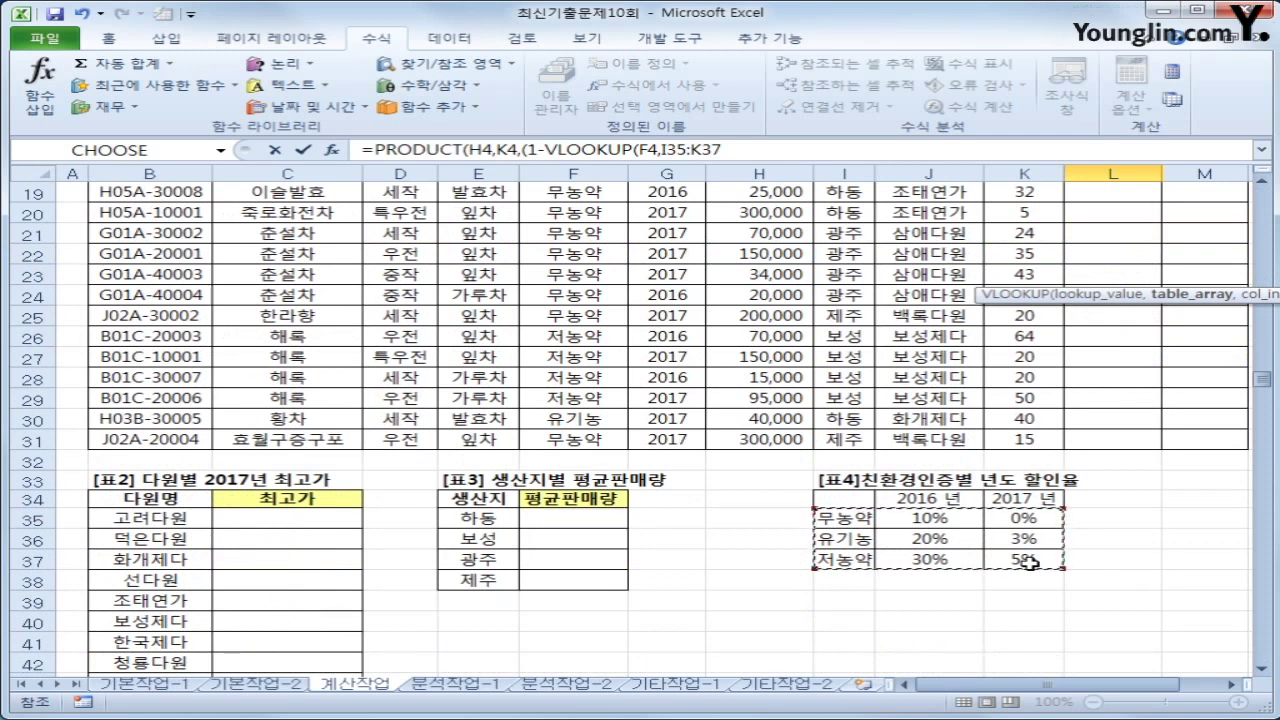
{"action": "key", "text": "F4"}
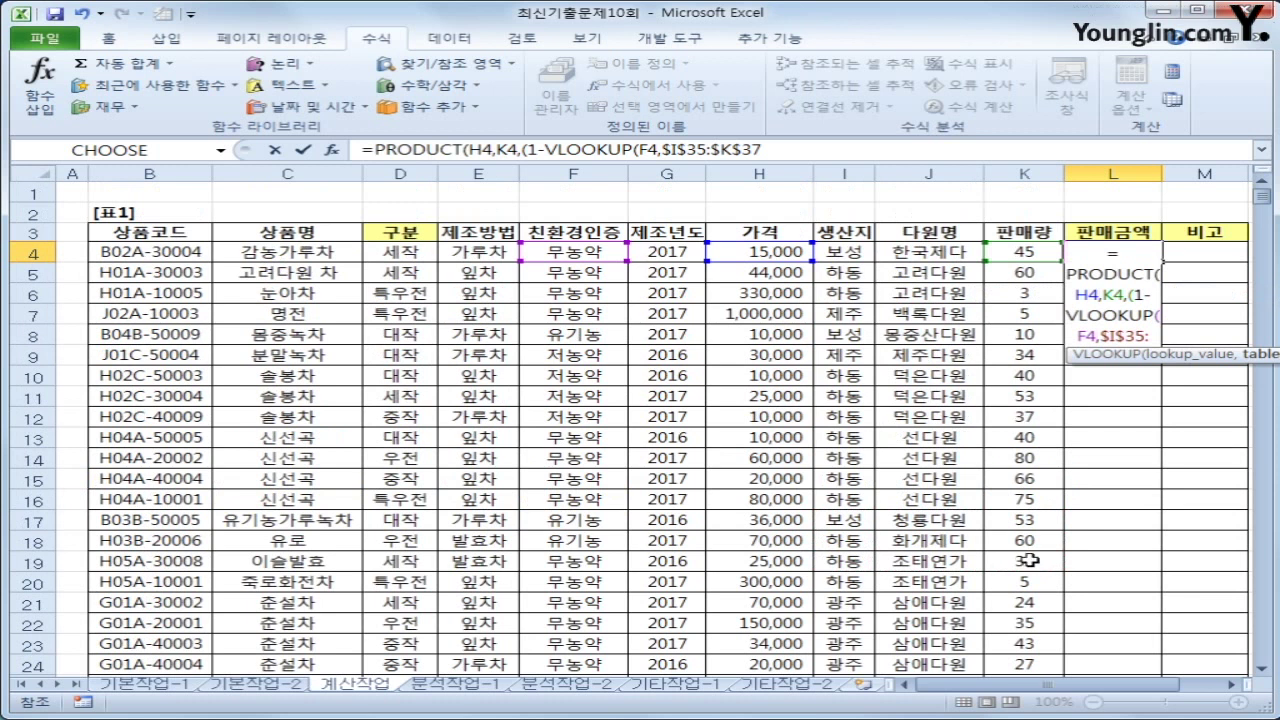
{"action": "type", "text": ","}
{"action": "scroll", "coordinate": [1028, 560], "scroll_direction": "down", "scroll_amount": 4}
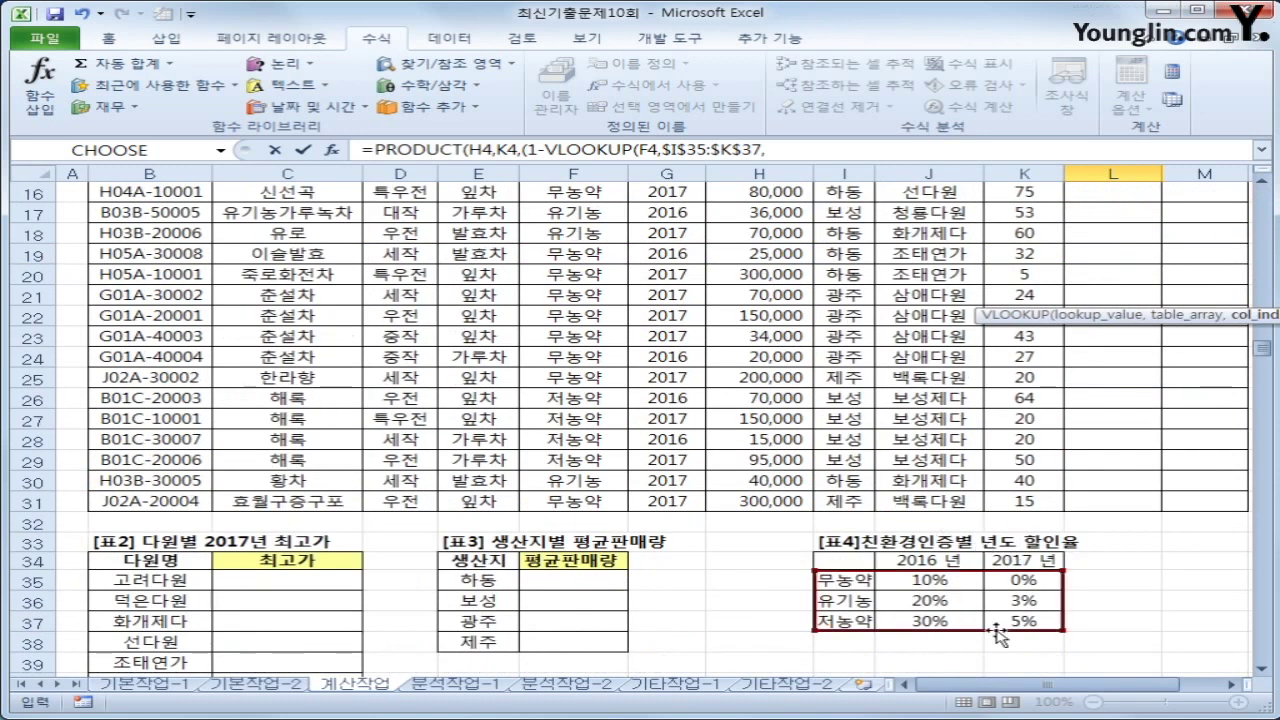
{"action": "scroll", "coordinate": [995, 630], "scroll_direction": "up", "scroll_amount": 5}
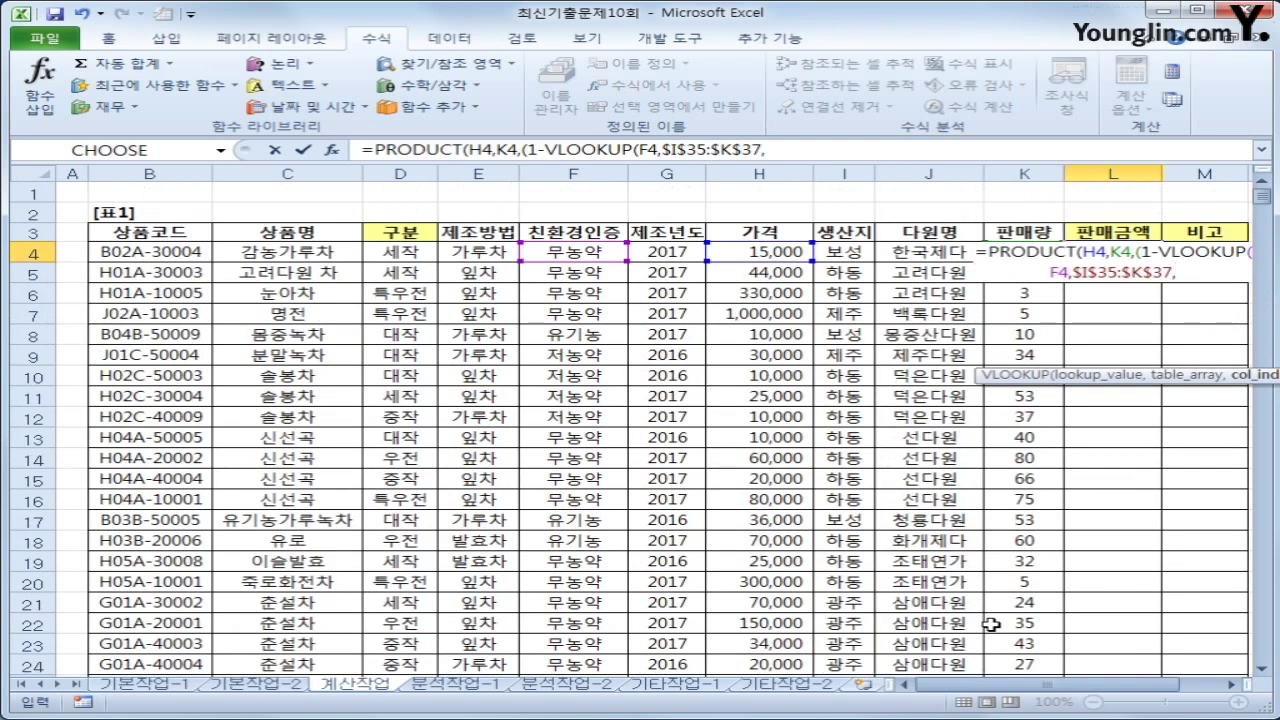
- Start MATCH with 제조년도 G4 as the lookup value and select the year headers
{"action": "type", "text": "mat"}
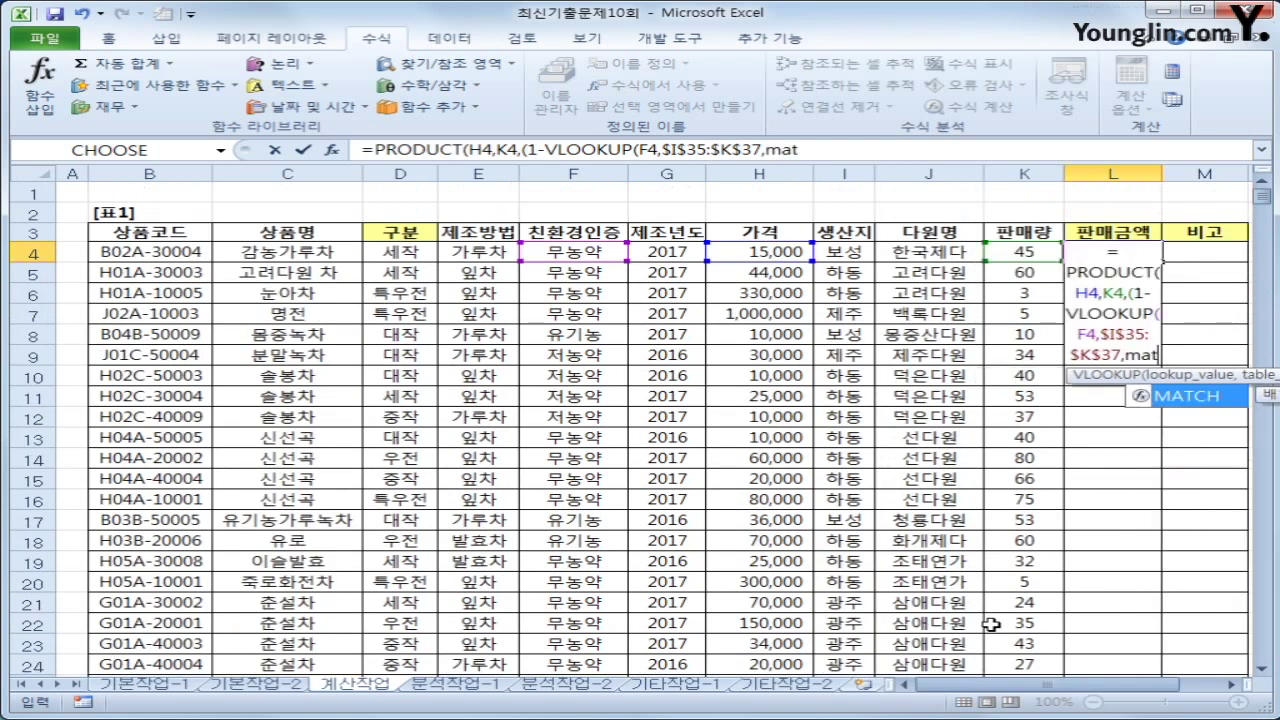
{"action": "type", "text": "ch("}
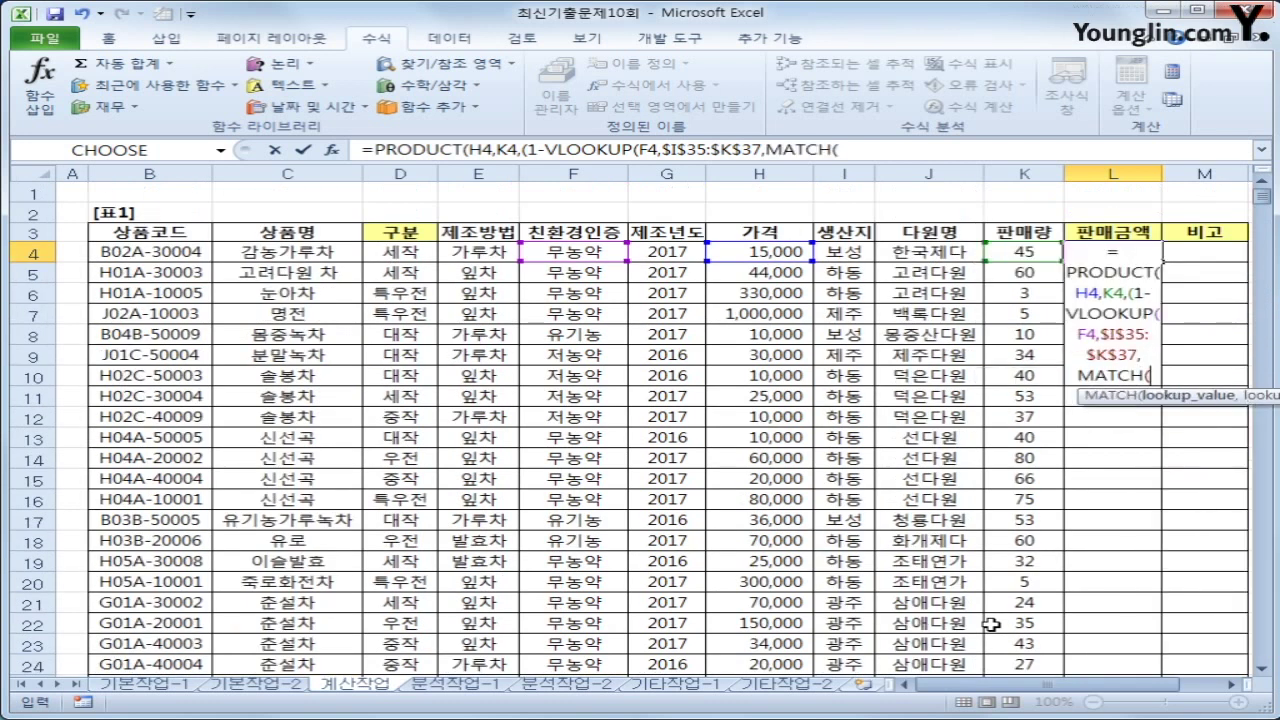
{"action": "left_click", "coordinate": [880, 147]}
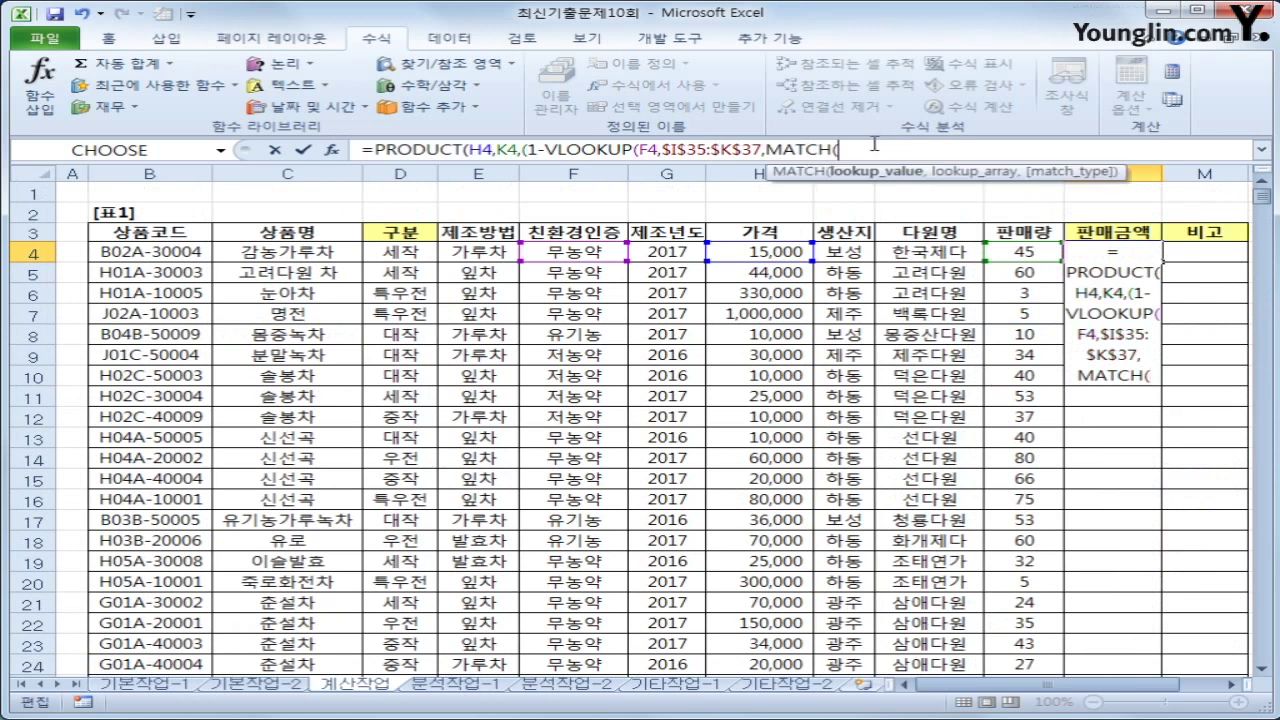
{"action": "left_click", "coordinate": [660, 253]}
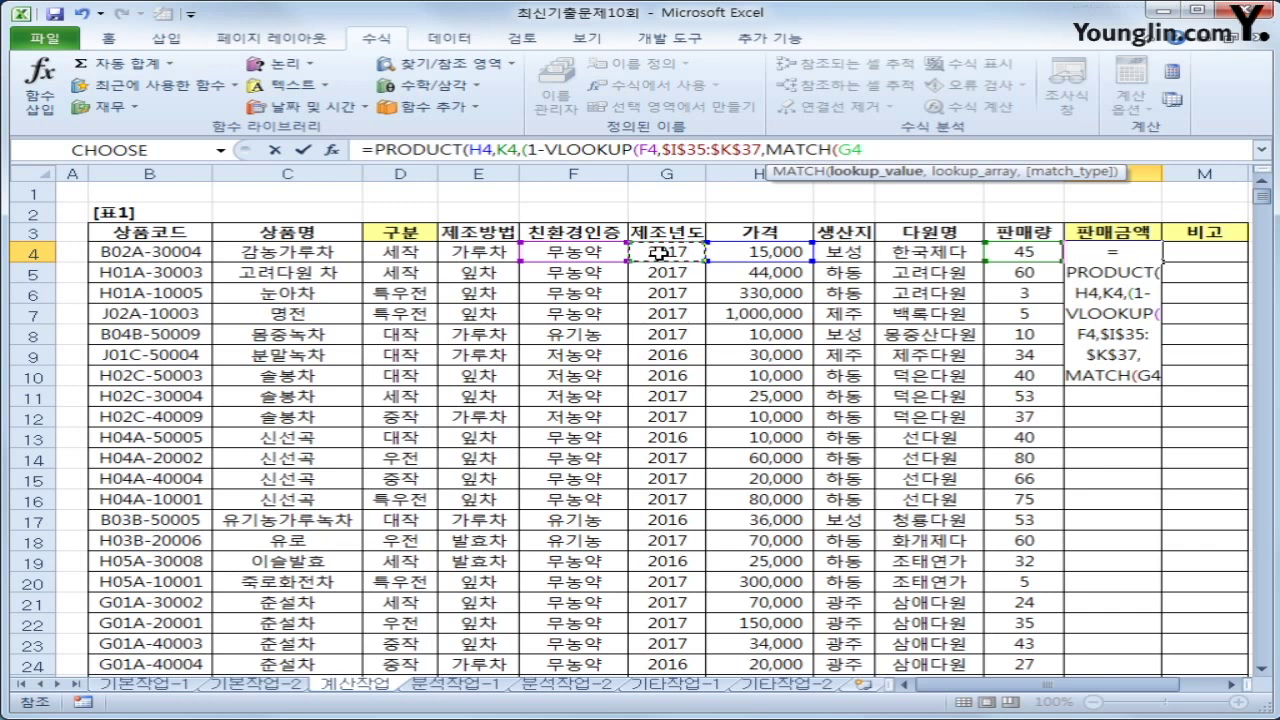
{"action": "type", "text": ","}
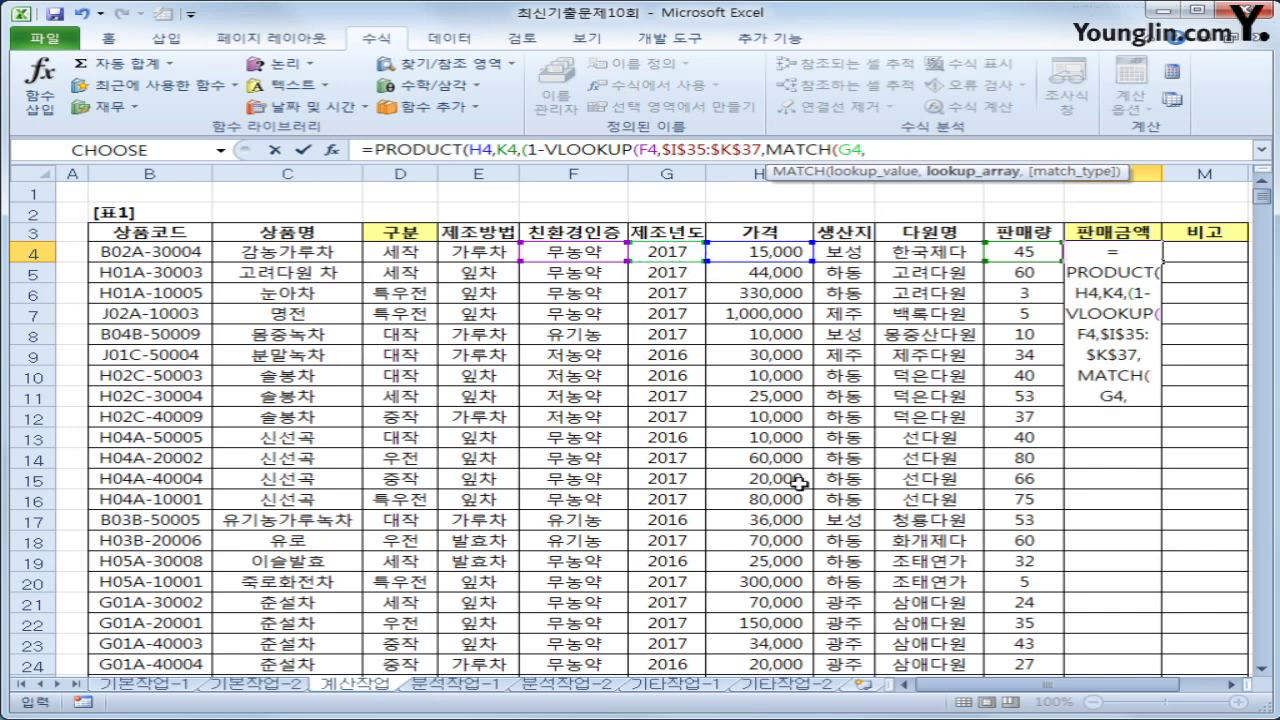
{"action": "left_click", "coordinate": [1263, 668]}
{"action": "scroll", "coordinate": [1270, 680], "scroll_direction": "down", "scroll_amount": 3}
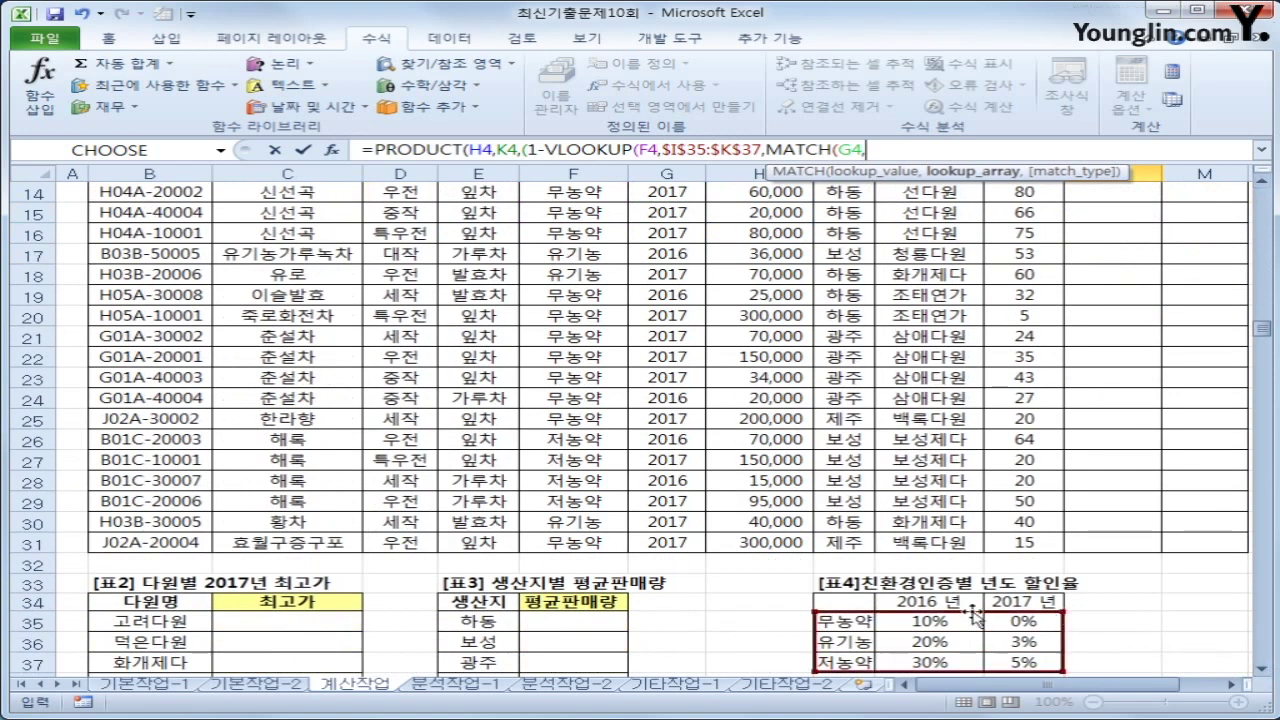
{"action": "left_click_drag", "start_coordinate": [940, 601], "coordinate": [1022, 600]}
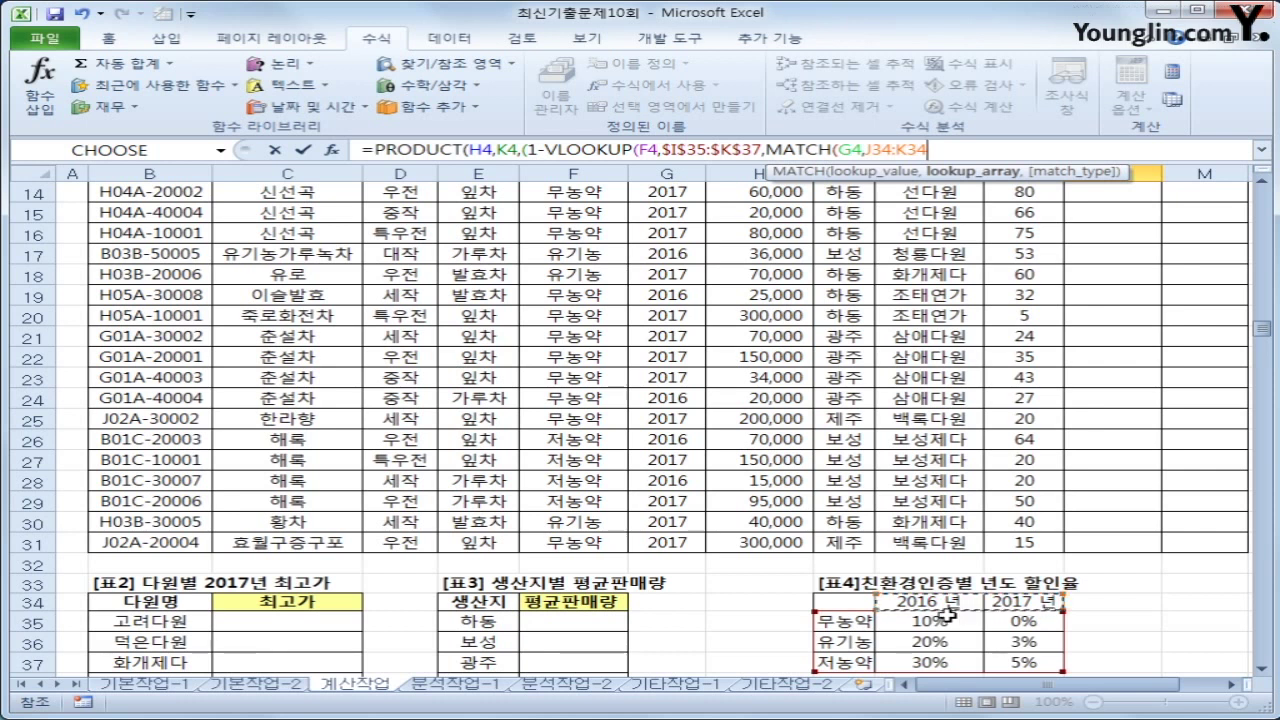
{"action": "key", "text": "shift+Left"}
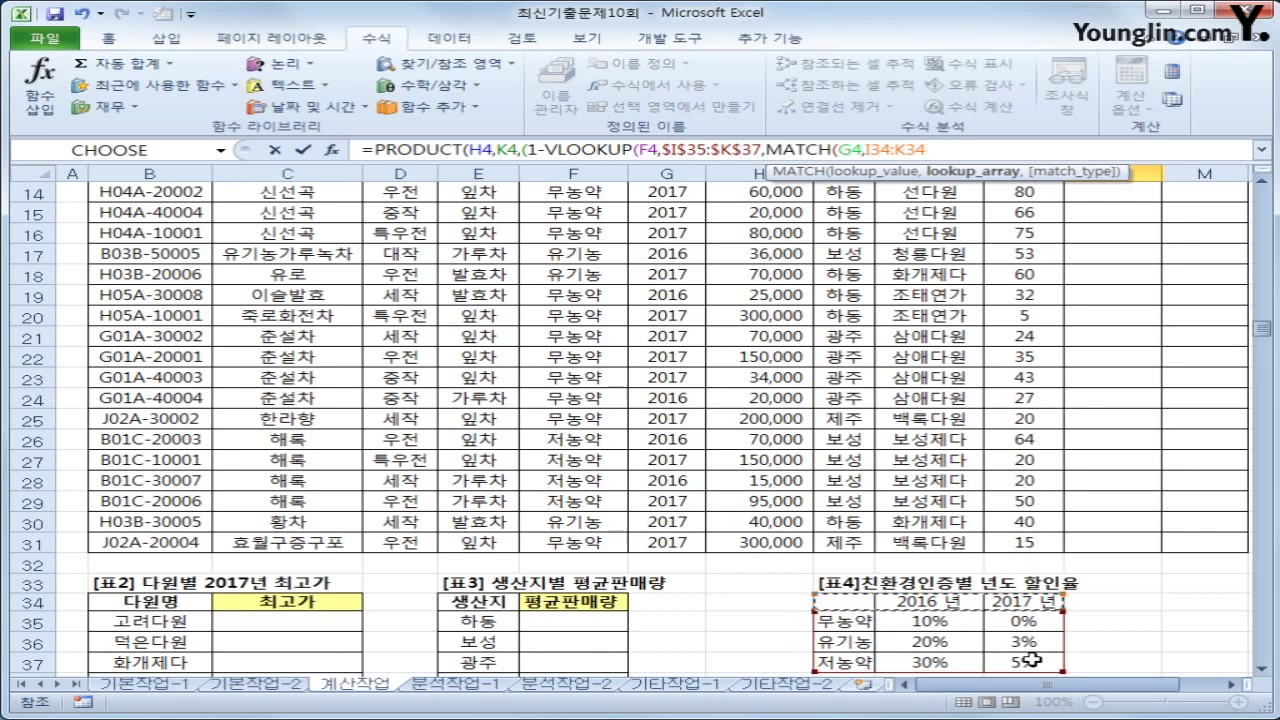
- Fix the header range to $J$34:$K$34, close with ,0)+1))), and commit, showing 675,000
{"action": "mouse_move", "coordinate": [926, 150]}
{"action": "left_mouse_down"}
{"action": "mouse_move", "coordinate": [866, 150]}
{"action": "mouse_move", "coordinate": [926, 150]}
{"action": "left_mouse_up"}
{"action": "key", "text": "BackSpace"}
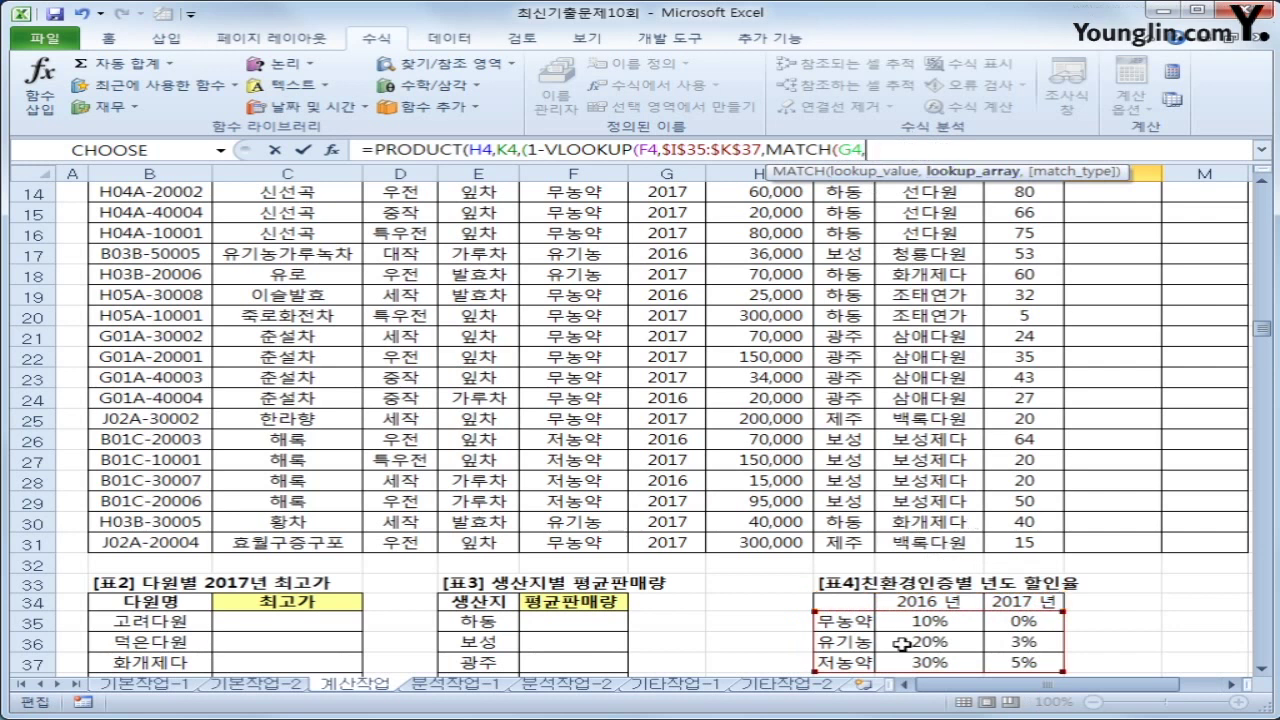
{"action": "left_click_drag", "start_coordinate": [905, 601], "coordinate": [1013, 601]}
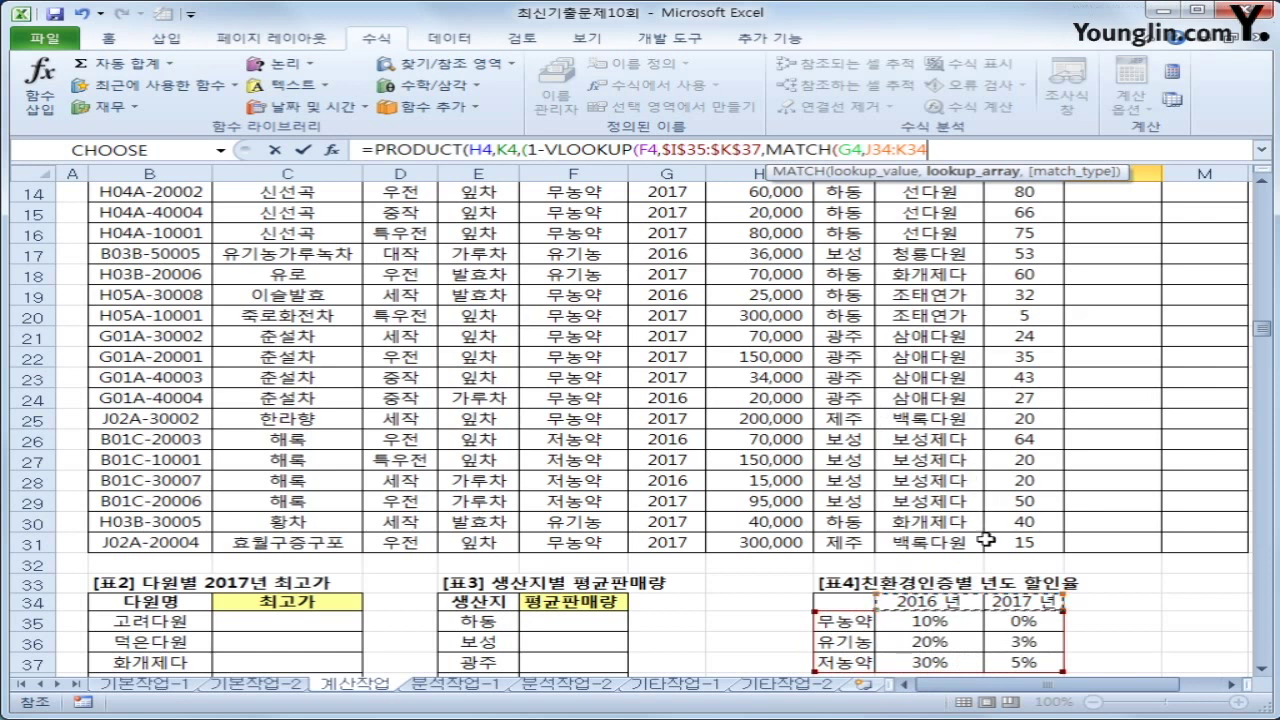
{"action": "key", "text": "F4"}
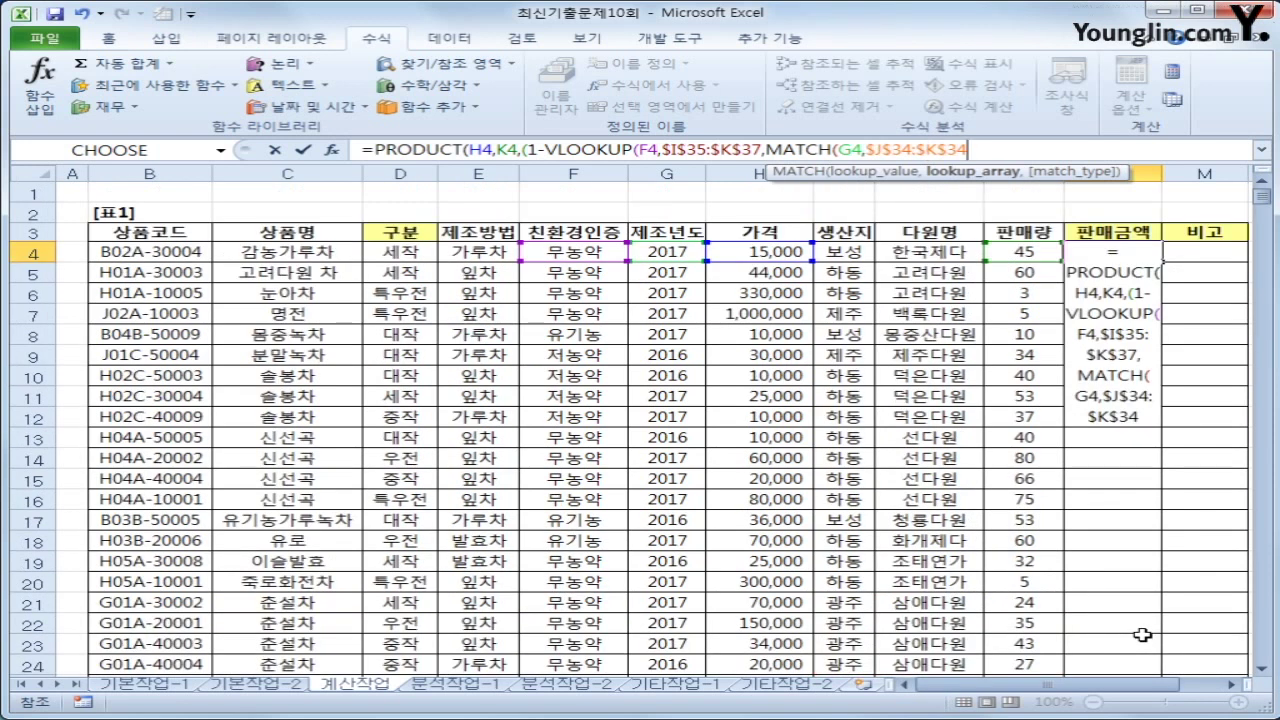
{"action": "type", "text": ",0"}
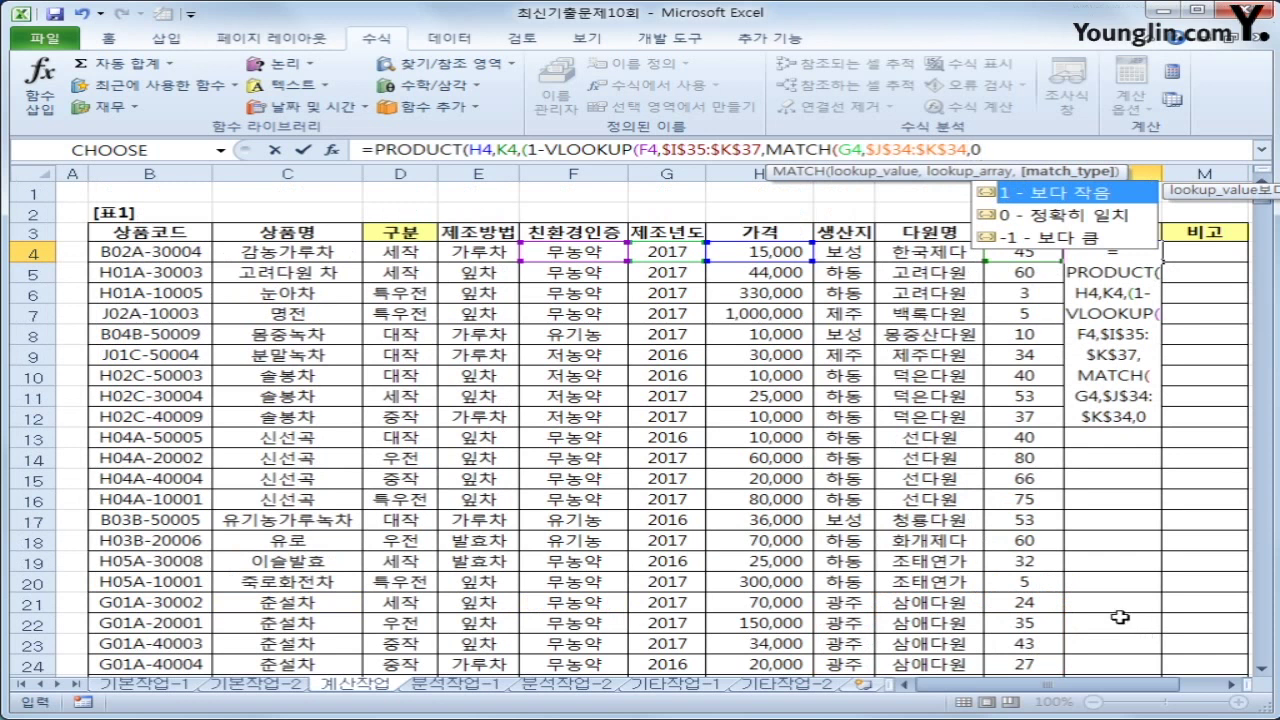
{"action": "type", "text": ")"}
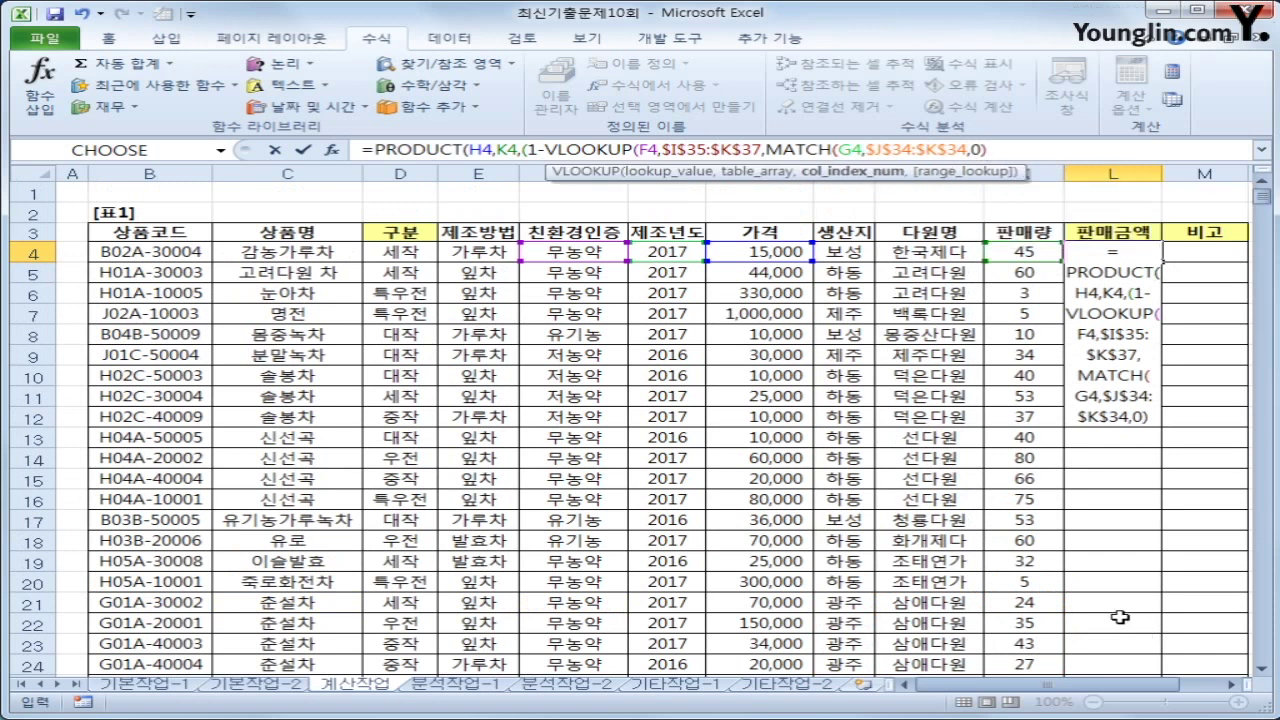
{"action": "type", "text": "+1"}
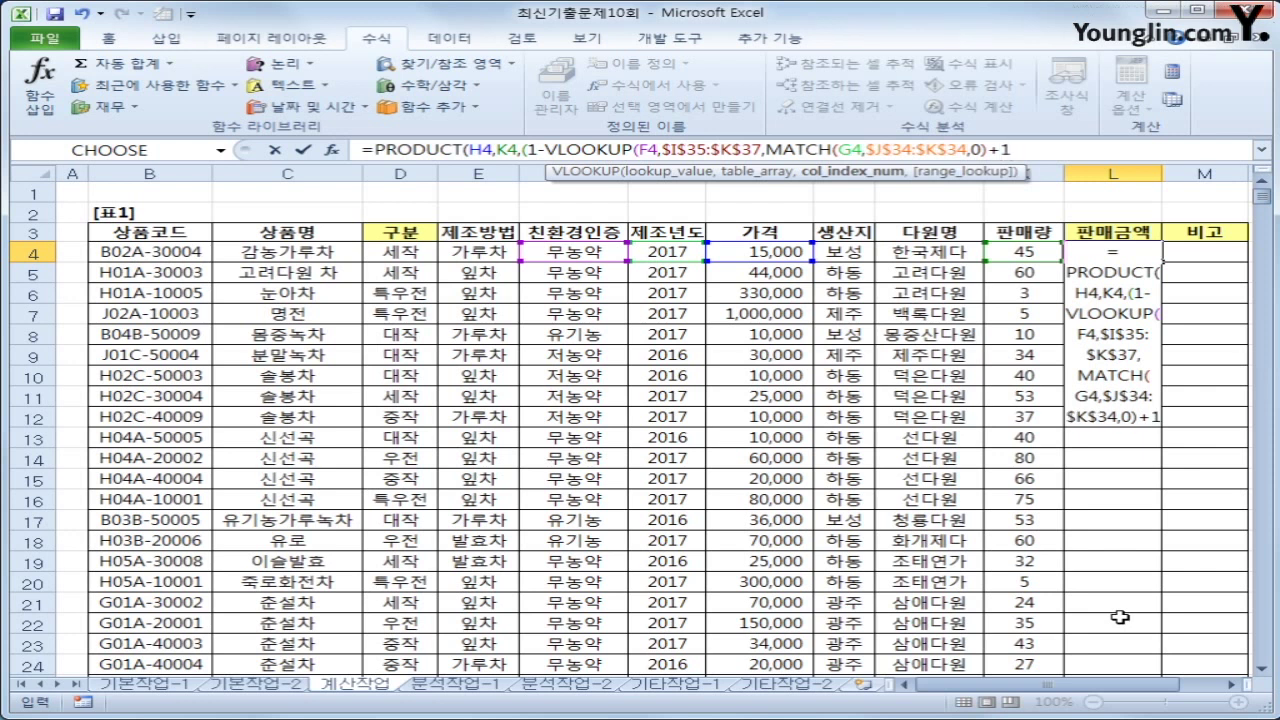
{"action": "type", "text": ")"}
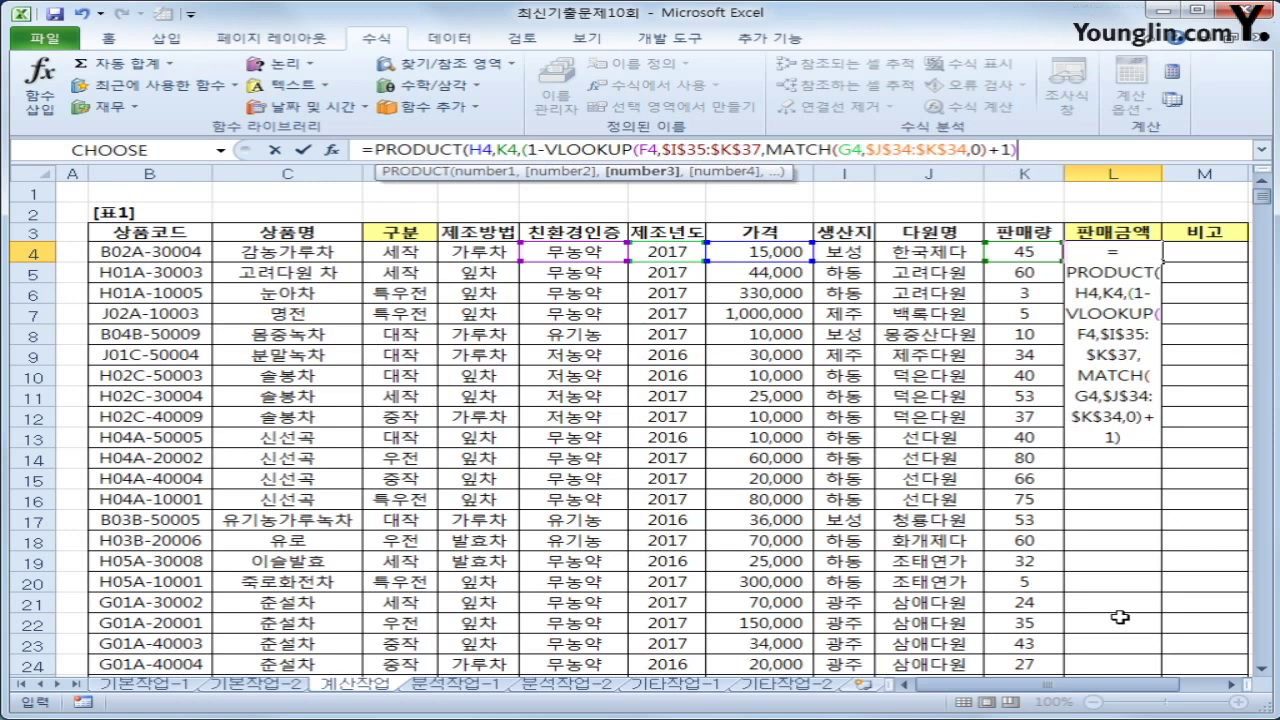
{"action": "type", "text": "))"}
{"action": "key", "text": "Return"}
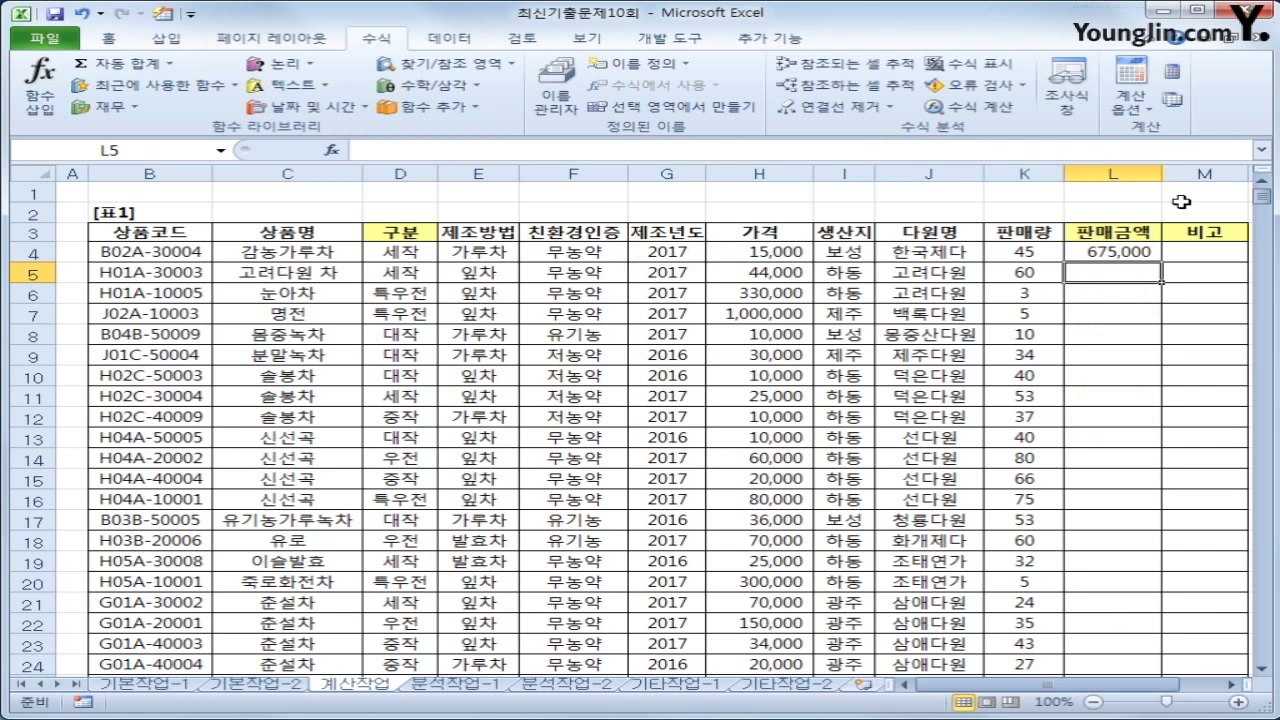
- Copy the L4 formula down to L24 and widen column L so the amounts show
{"action": "left_click", "coordinate": [1152, 250]}
{"action": "double_click", "coordinate": [1163, 262]}
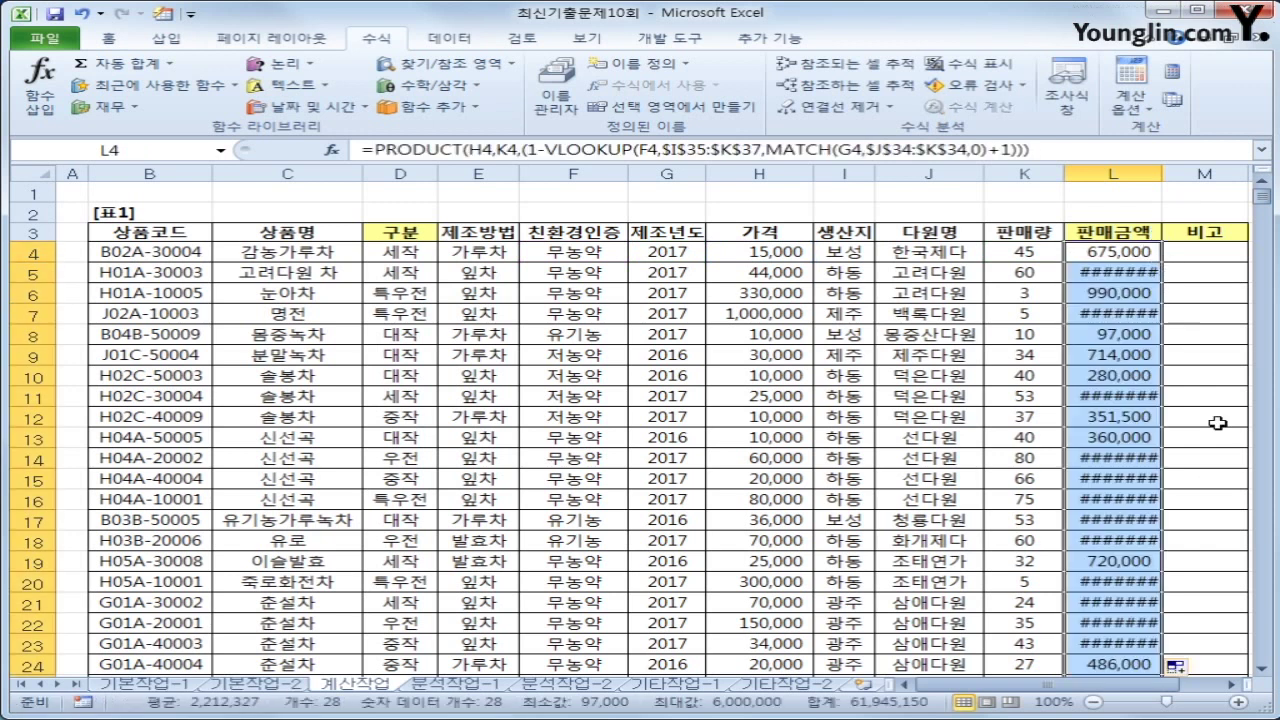
{"action": "scroll", "coordinate": [1126, 457], "scroll_direction": "down", "scroll_amount": 2}
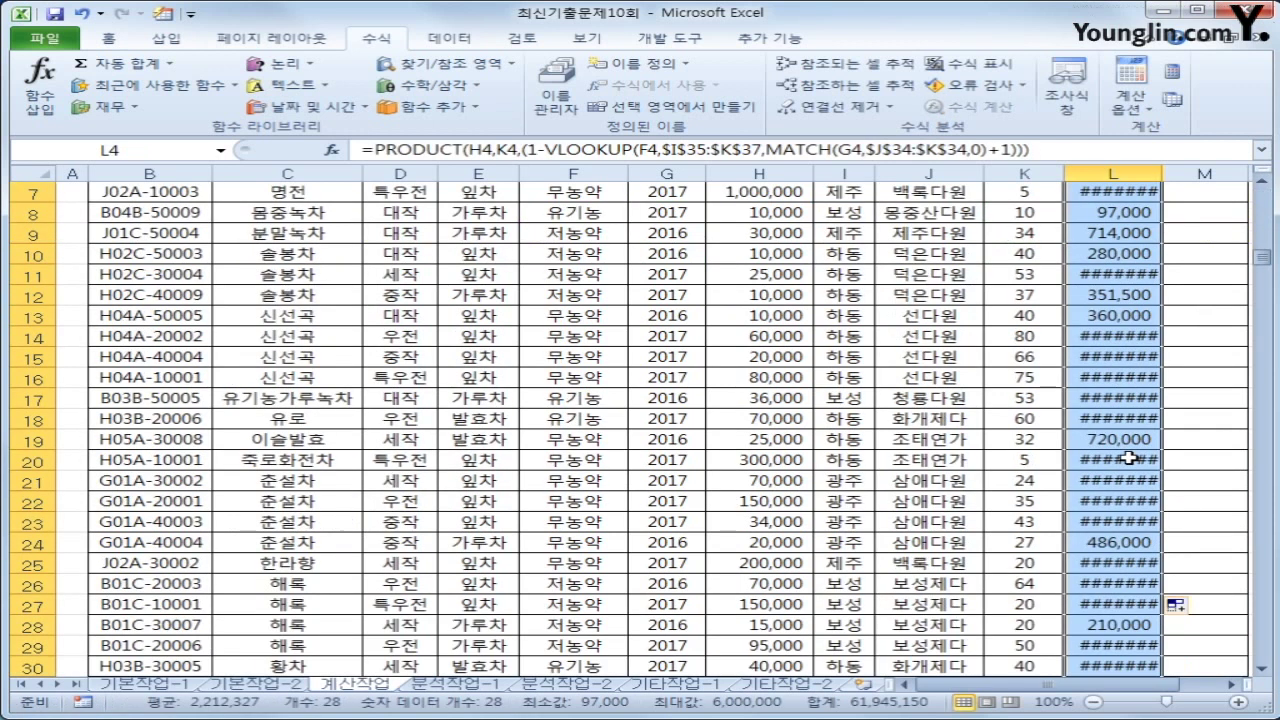
{"action": "scroll", "coordinate": [1126, 457], "scroll_direction": "up", "scroll_amount": 2}
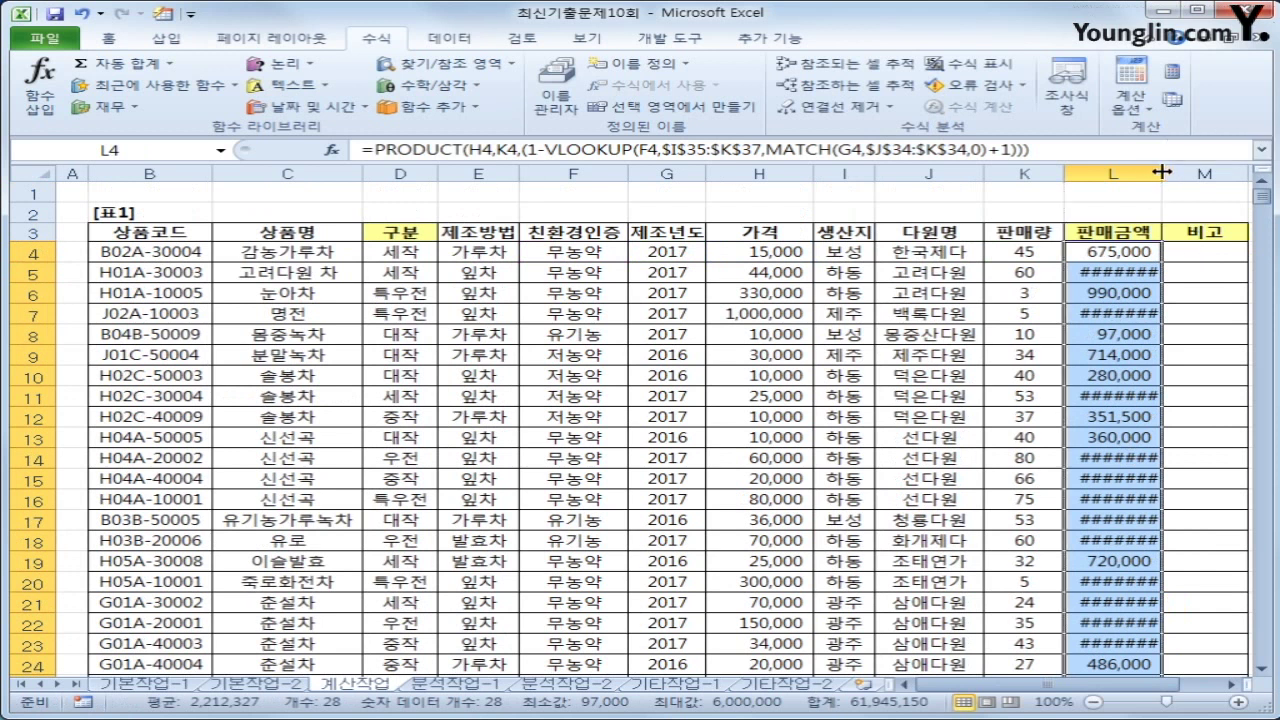
{"action": "left_click_drag", "start_coordinate": [1155, 173], "coordinate": [1166, 173]}
{"action": "scroll", "coordinate": [1143, 398], "scroll_direction": "down", "scroll_amount": 2}
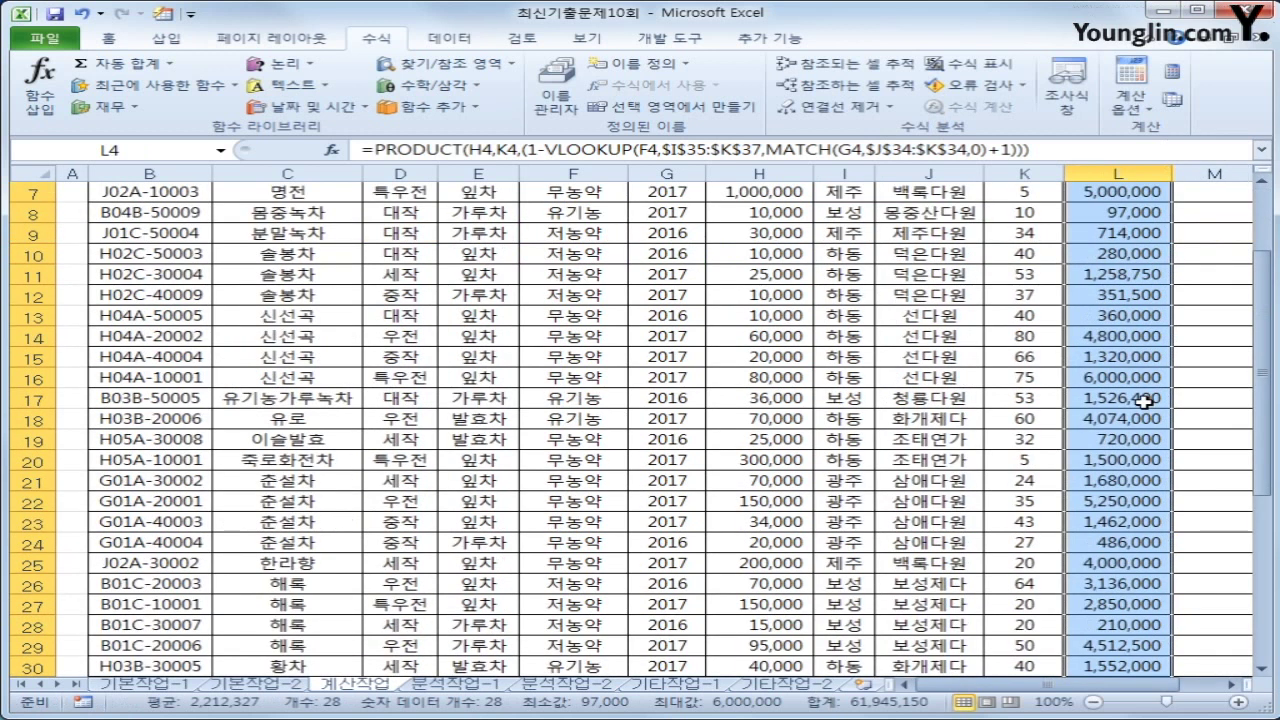
{"action": "scroll", "coordinate": [1143, 398], "scroll_direction": "up", "scroll_amount": 2}
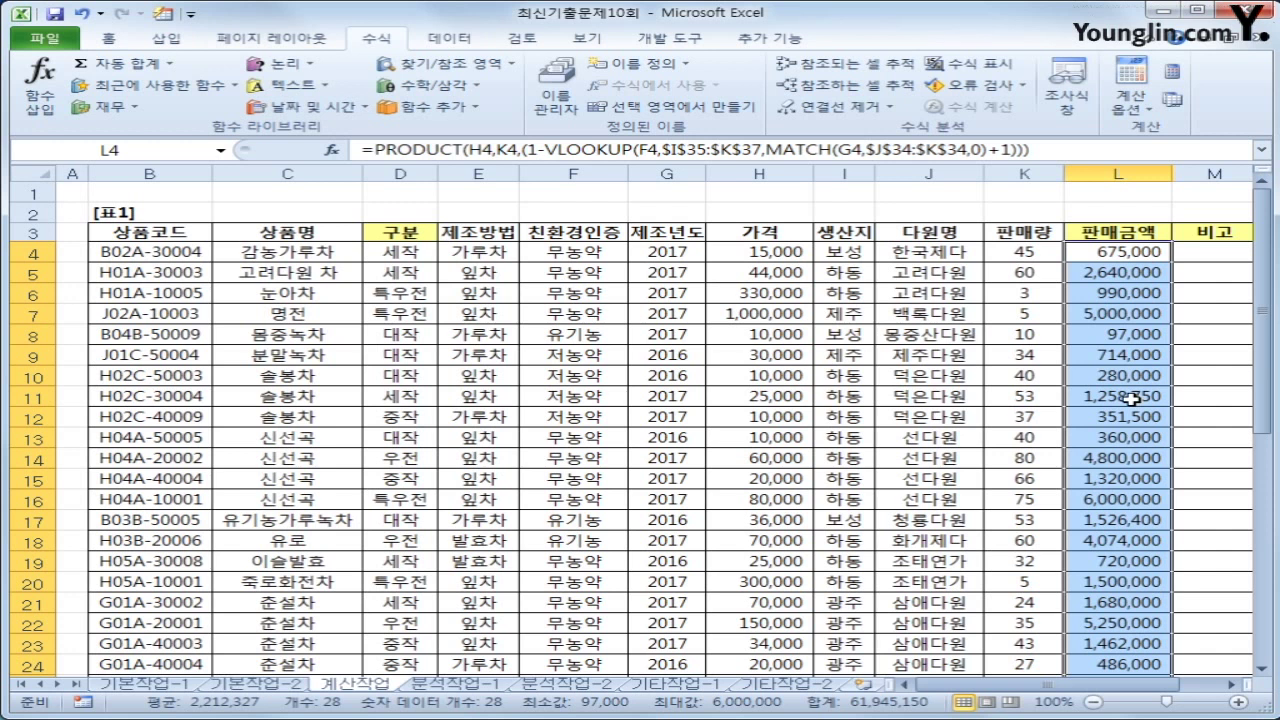
{"action": "left_click", "coordinate": [1210, 256]}
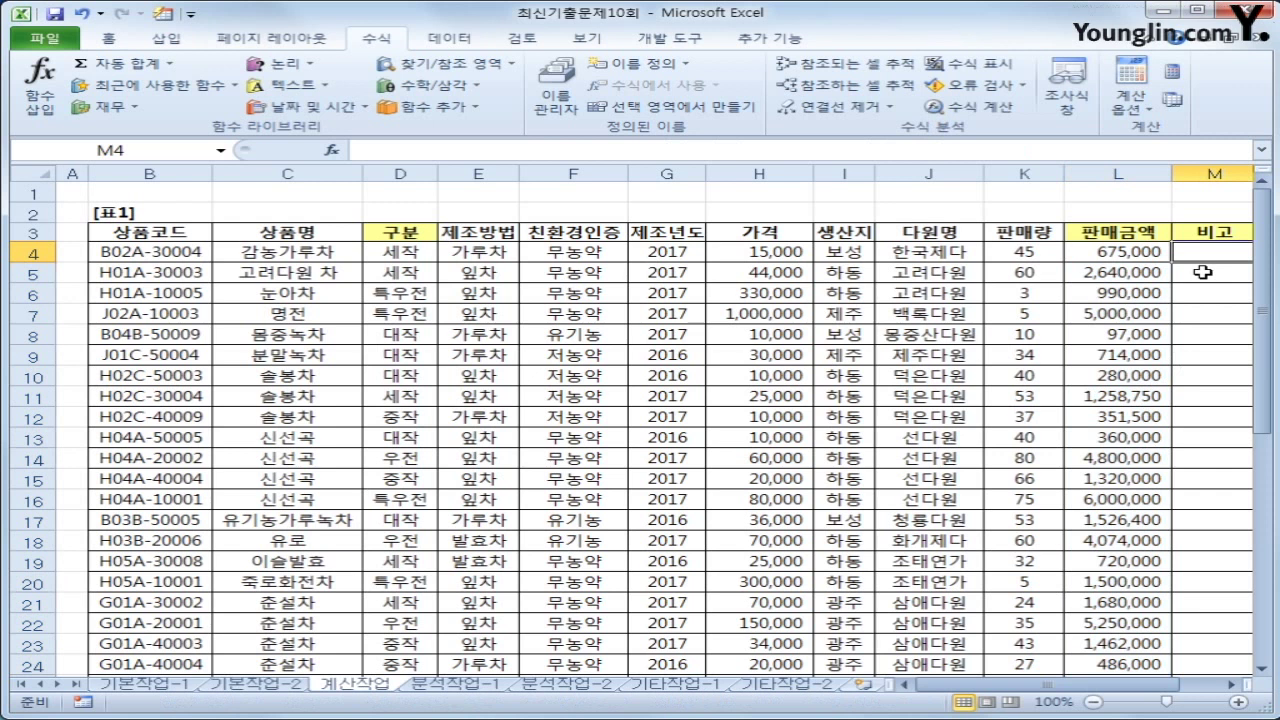
- In a new VBA module, declare Public Function fn비고(친환경인증, 제조년도, 판매량)
{"action": "left_click", "coordinate": [665, 38]}
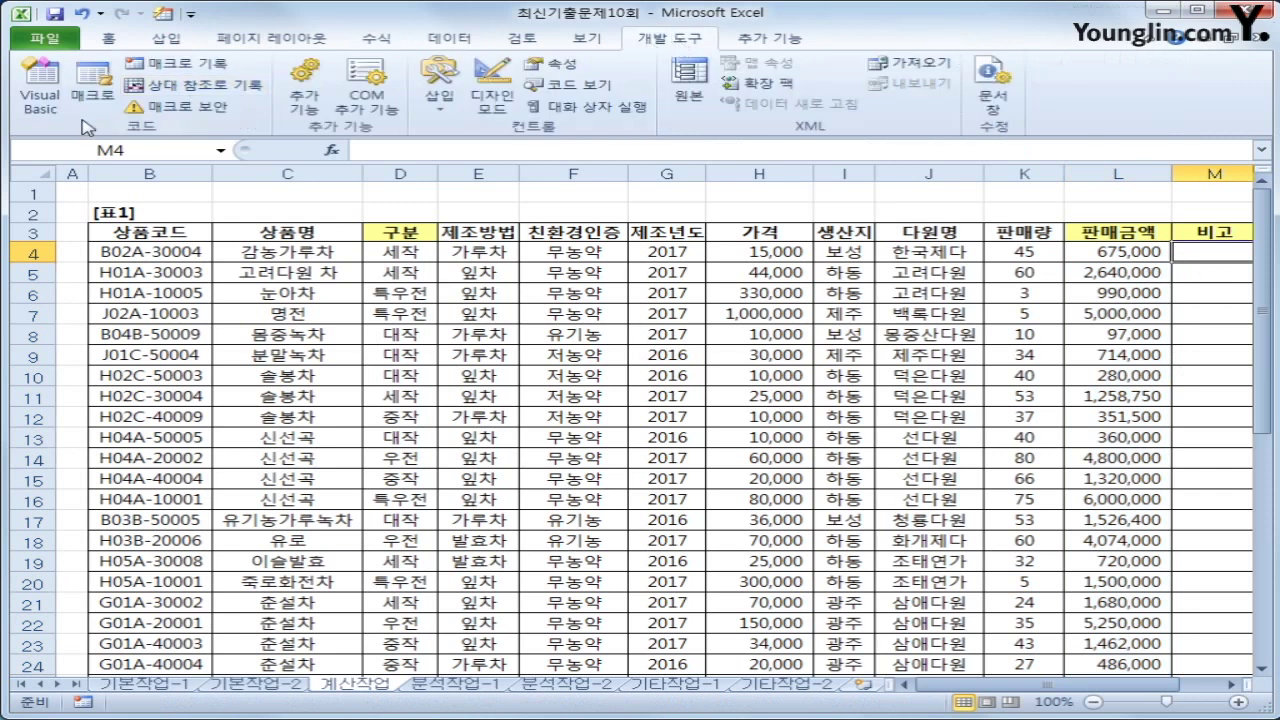
{"action": "left_click", "coordinate": [40, 88]}
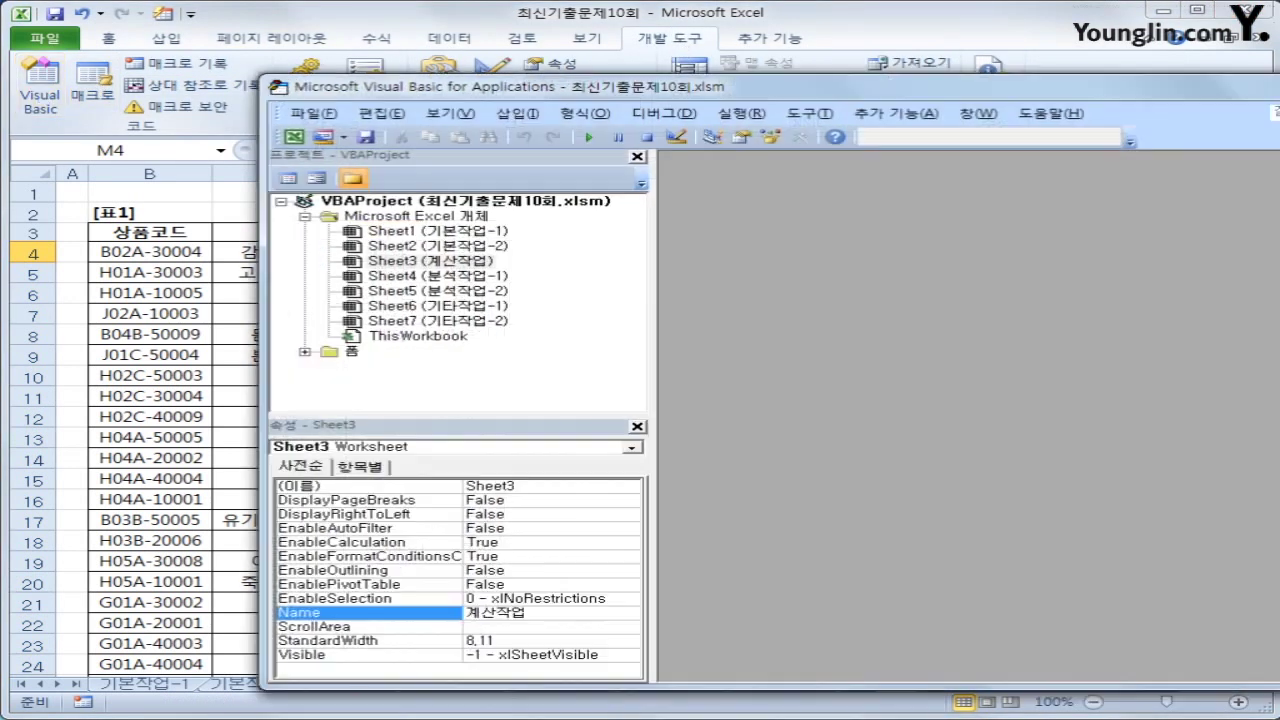
{"action": "left_click_drag", "start_coordinate": [709, 90], "coordinate": [481, 62]}
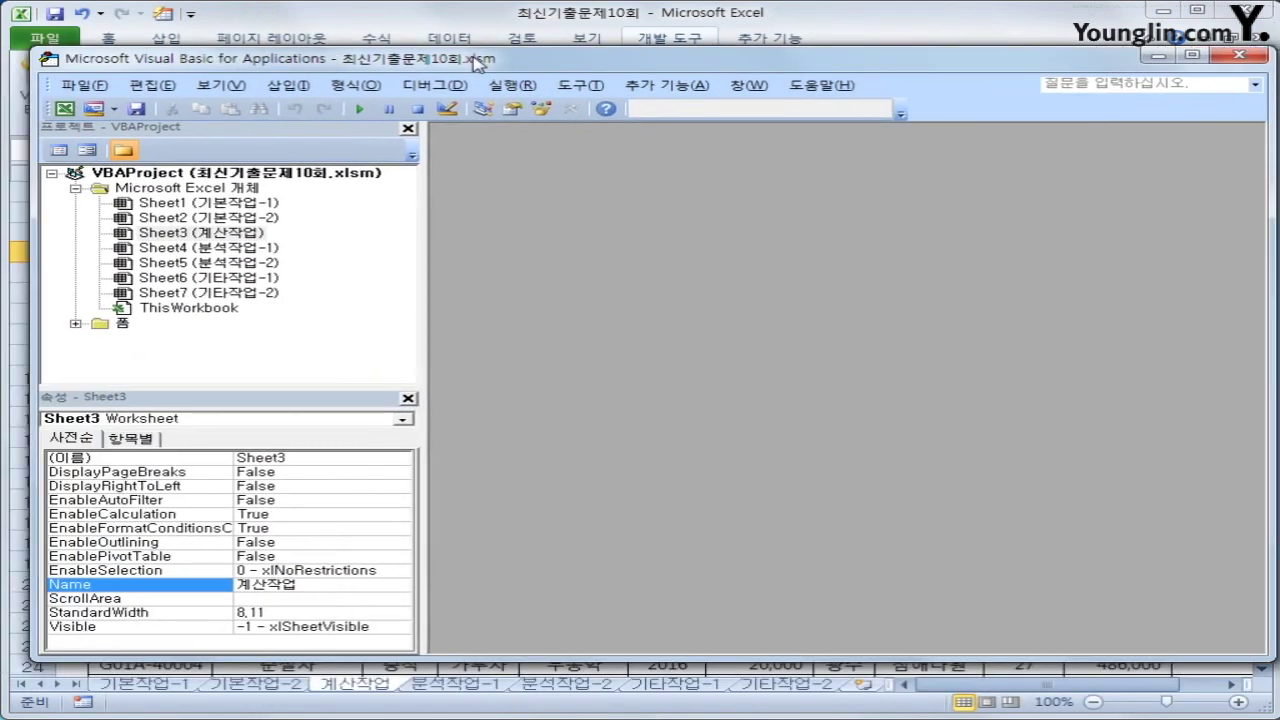
{"action": "left_click", "coordinate": [300, 92]}
{"action": "left_click", "coordinate": [290, 158]}
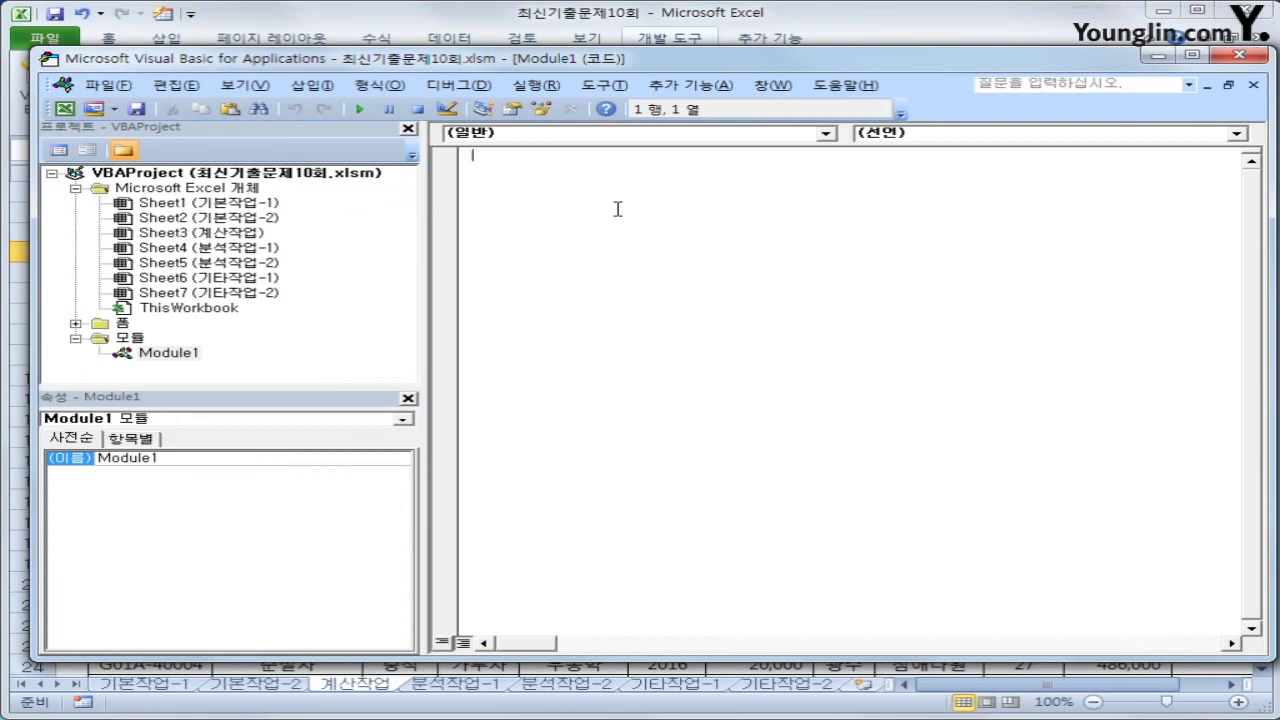
{"action": "type", "text": "public func"}
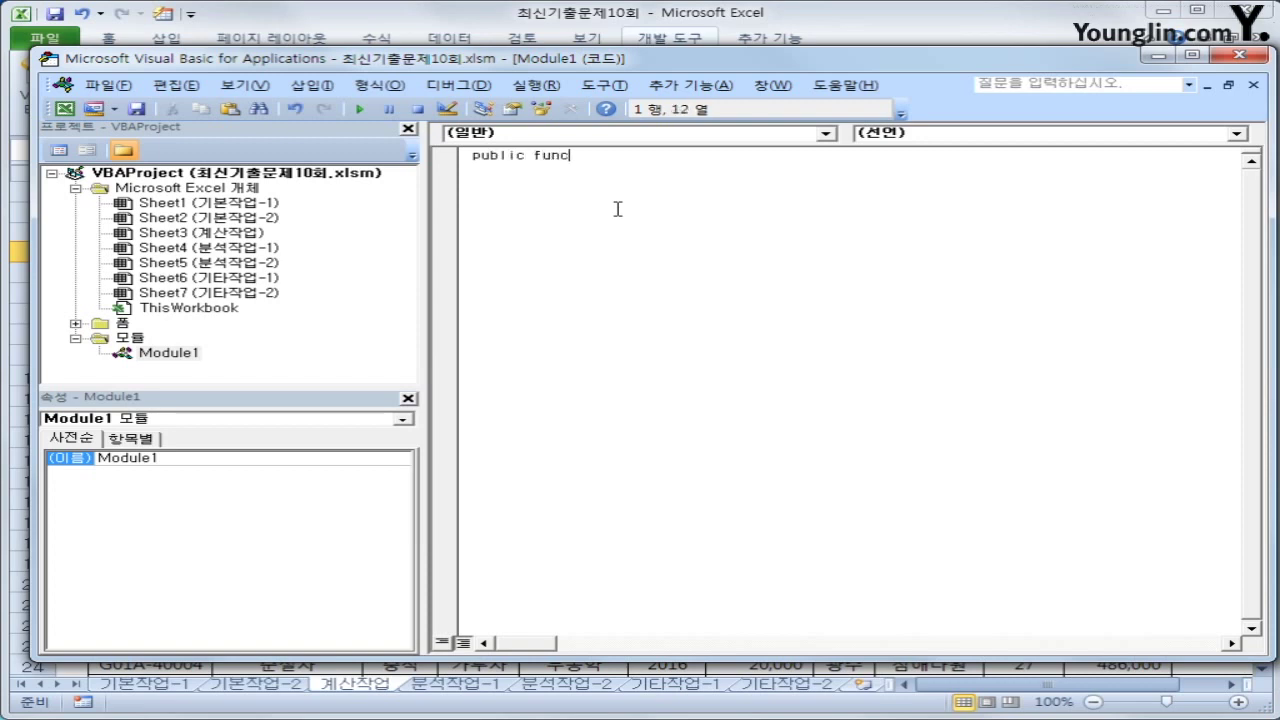
{"action": "type", "text": "tion fn"}
{"action": "type", "text": "비교("}
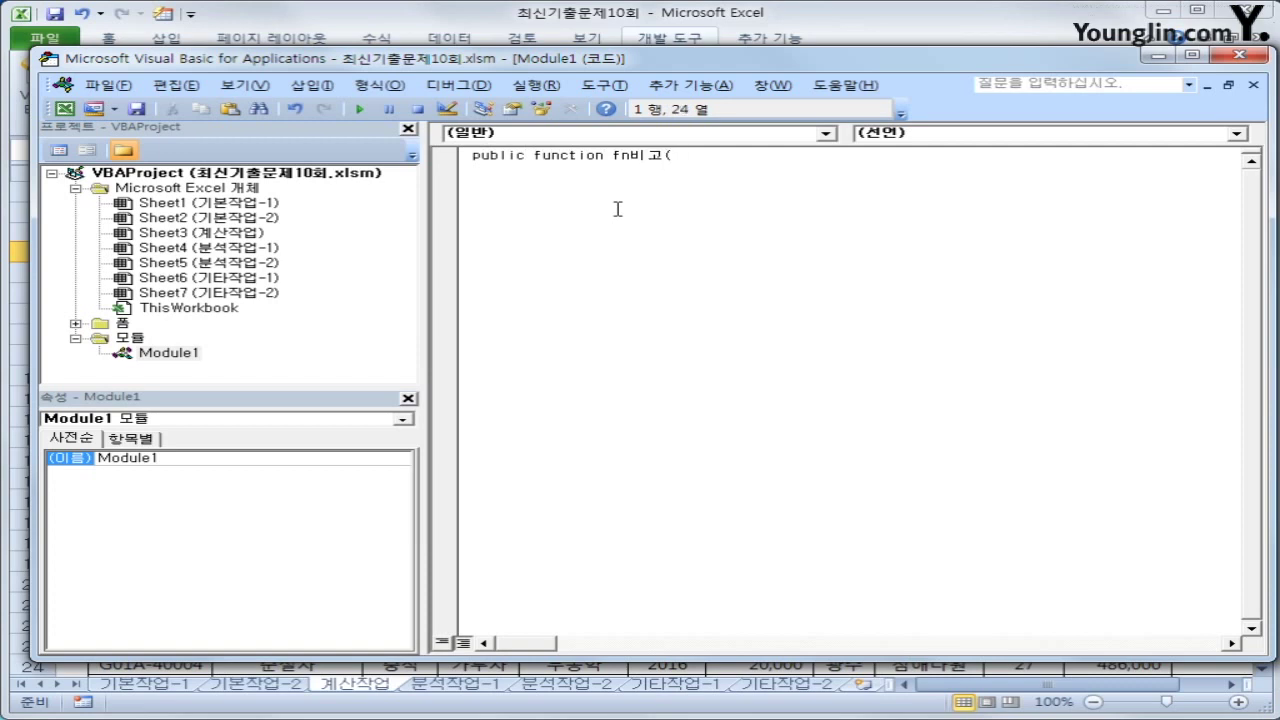
{"action": "type", "text": "친환경인증, 제품"}
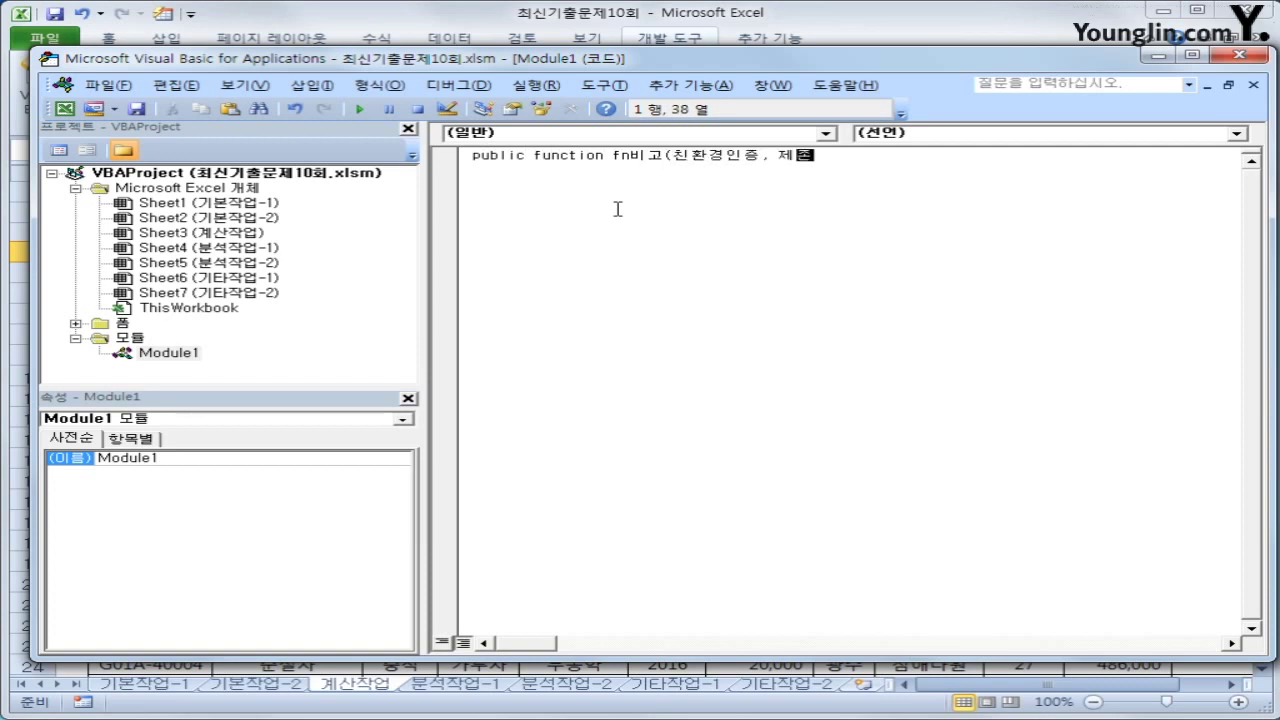
{"action": "type", "text": "년도, 판매량)"}
{"action": "key", "text": "Return"}
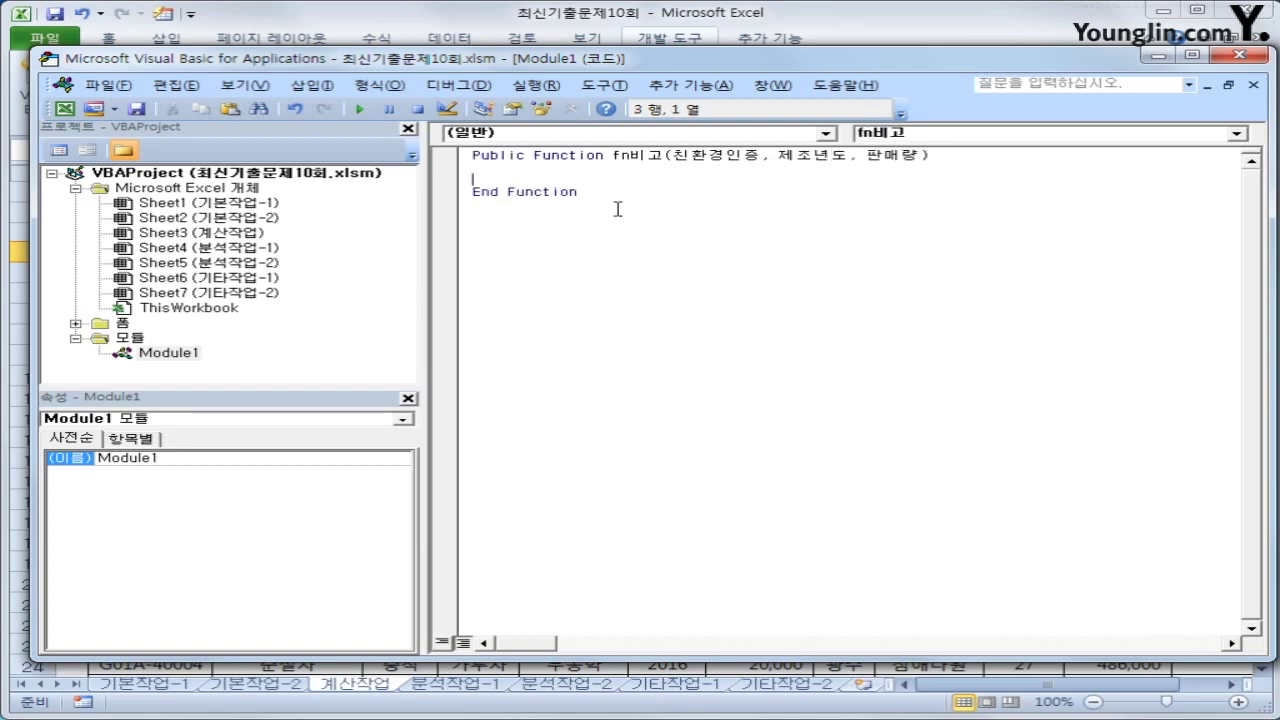
- Start fn비고's body with an If testing 친환경인증 = "무농약" And
{"action": "key", "text": "Tab"}
{"action": "type", "text": "if "}
{"action": "type", "text": "친환경인"}
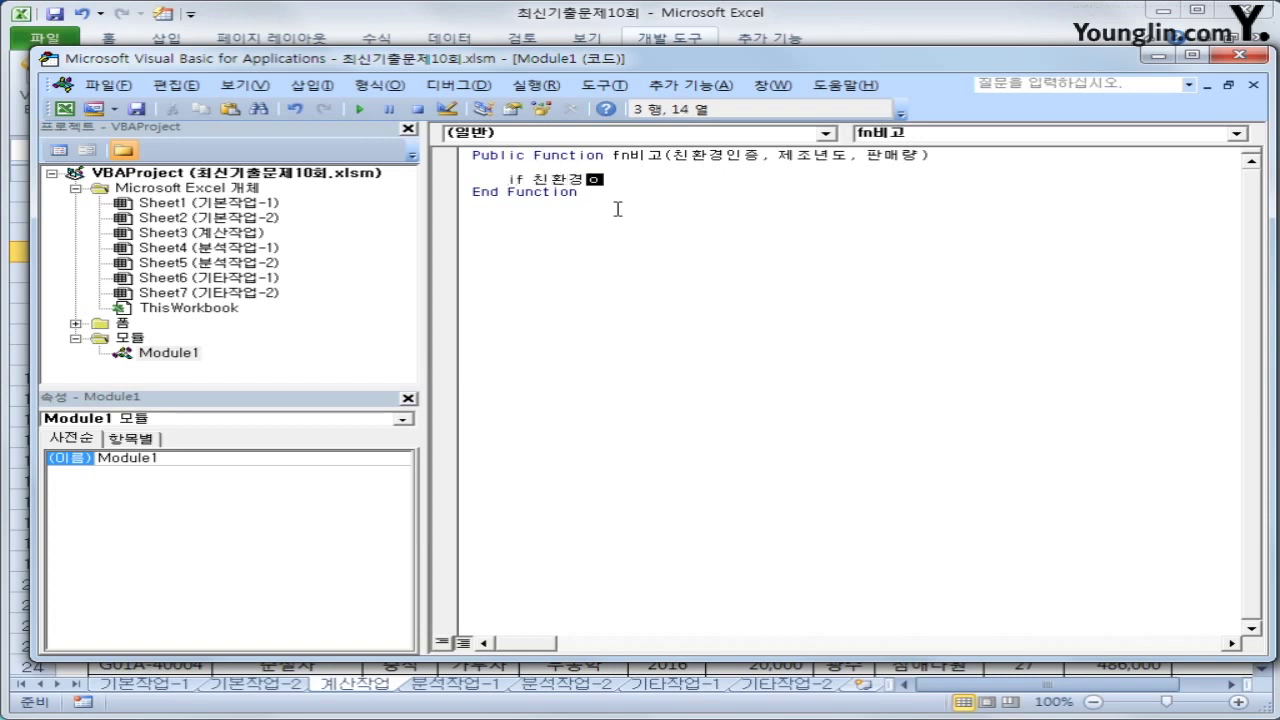
{"action": "type", "text": "증 = \""}
{"action": "type", "text": "anshddi"}
{"action": "key", "text": "BackSpace"}
{"action": "key", "text": "BackSpace"}
{"action": "key", "text": "BackSpace"}
{"action": "key", "text": "BackSpace"}
{"action": "key", "text": "BackSpace"}
{"action": "key", "text": "BackSpace"}
{"action": "key", "text": "BackSpace"}
{"action": "key", "text": "Hangul"}
{"action": "type", "text": "무노농약\""}
{"action": "key", "text": "Hangul"}
{"action": "type", "text": "and"}
- Complete the condition with 제조년도 = 2017 And 판매량 >= 40 Then
{"action": "key", "text": "Hangul"}
{"action": "type", "text": "제조녀"}
{"action": "type", "text": "ㄴ"}
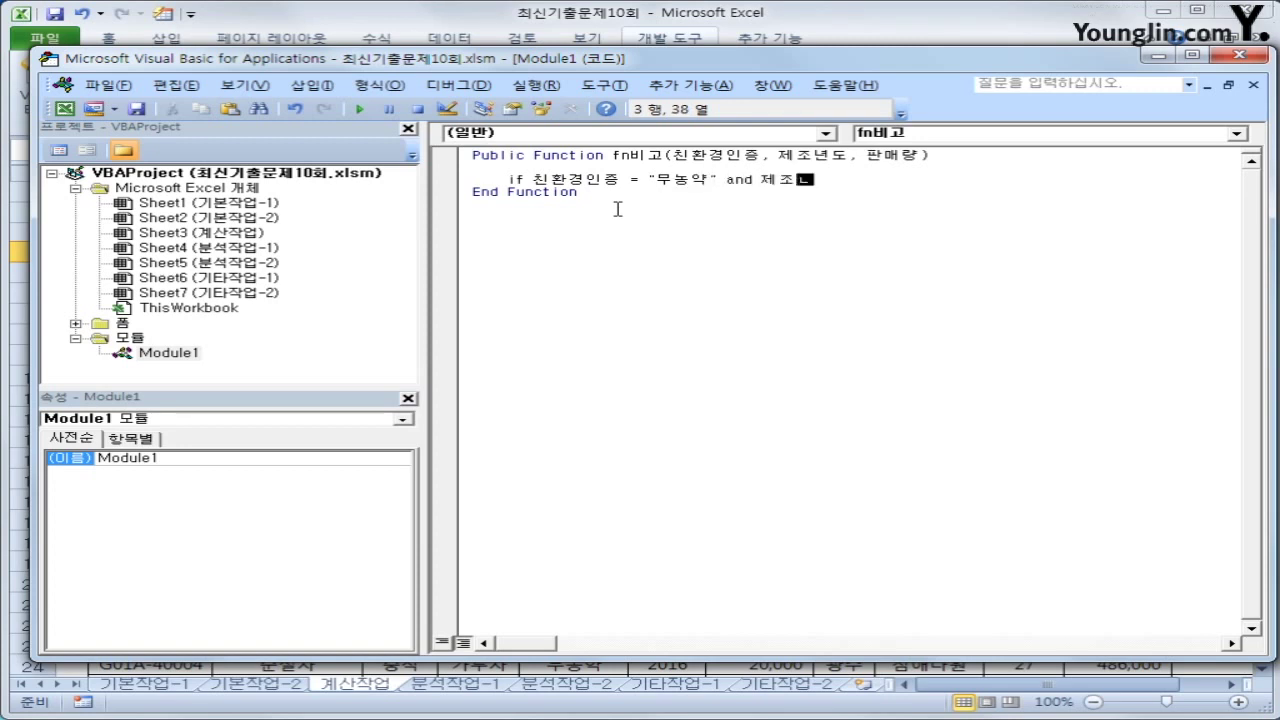
{"action": "key", "text": "BackSpace"}
{"action": "key", "text": "BackSpace"}
{"action": "type", "text": "ㅕㄴ도 "}
{"action": "type", "text": "="}
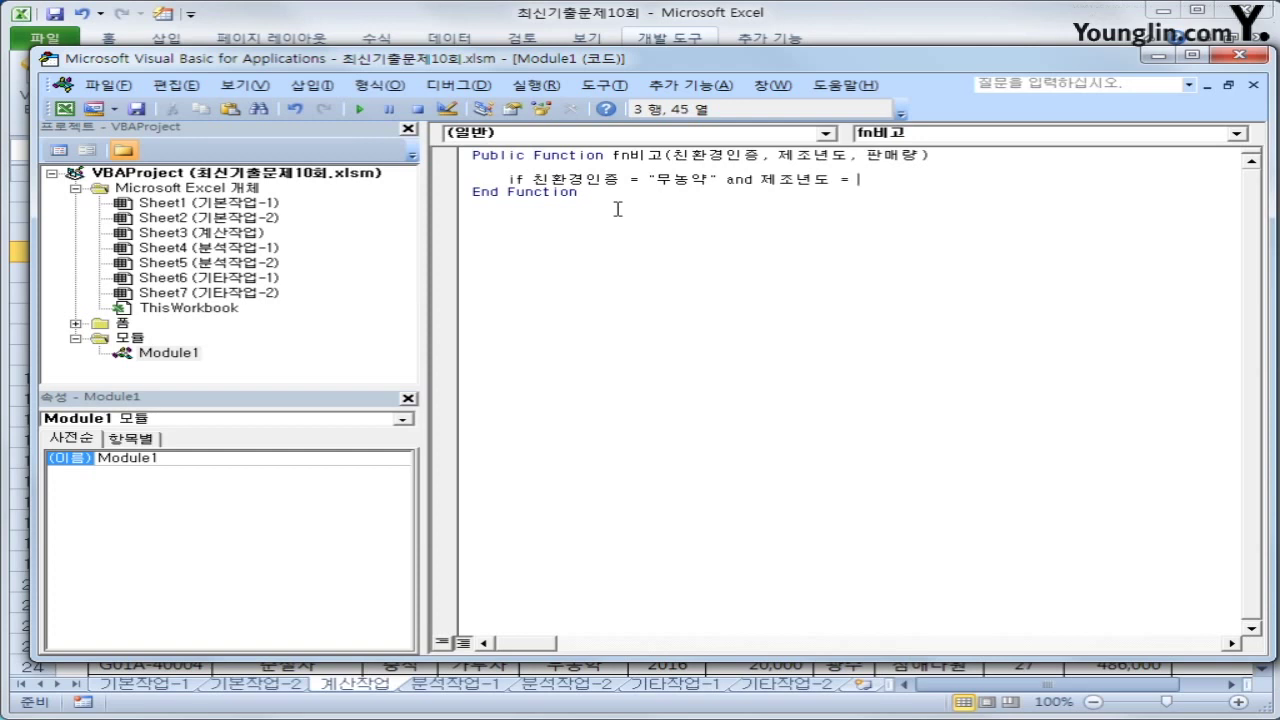
{"action": "type", "text": " 2017 ㅁ"}
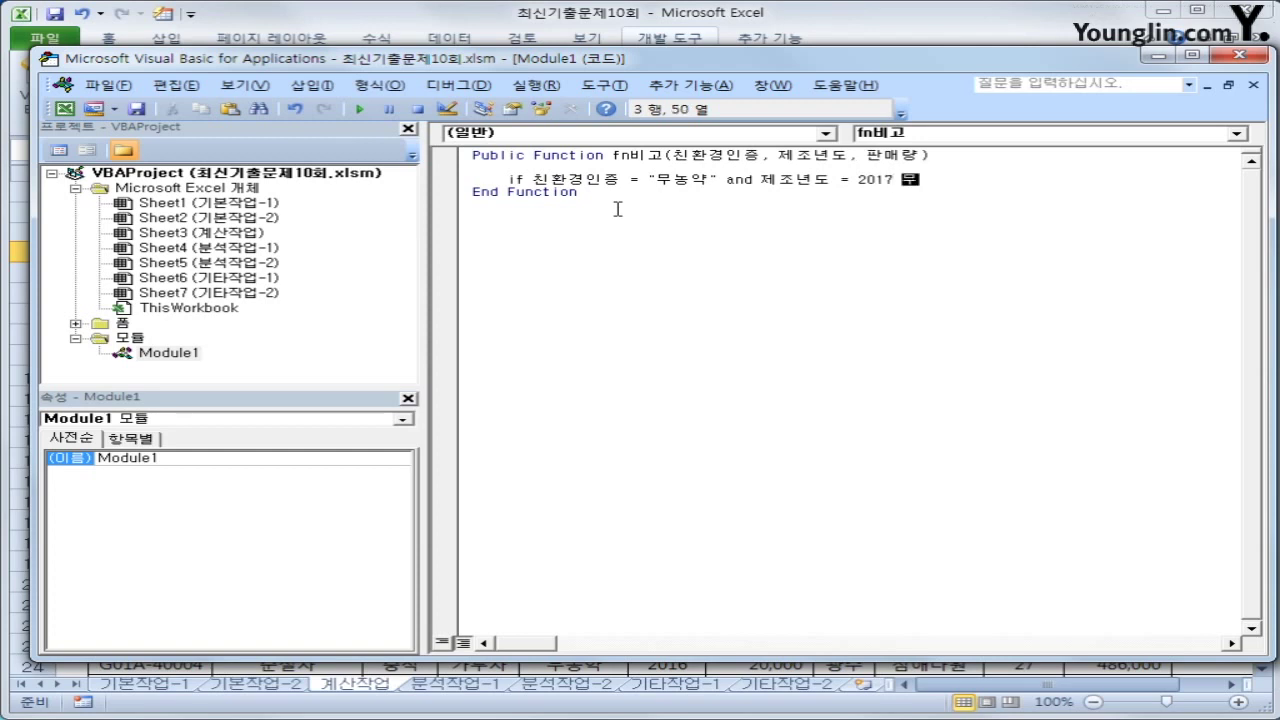
{"action": "key", "text": "BackSpace"}
{"action": "key", "text": "BackSpace"}
{"action": "key", "text": "Hangul"}
{"action": "type", "text": "and"}
{"action": "key", "text": "Hangul"}
{"action": "type", "text": "ㅍ판매량 "}
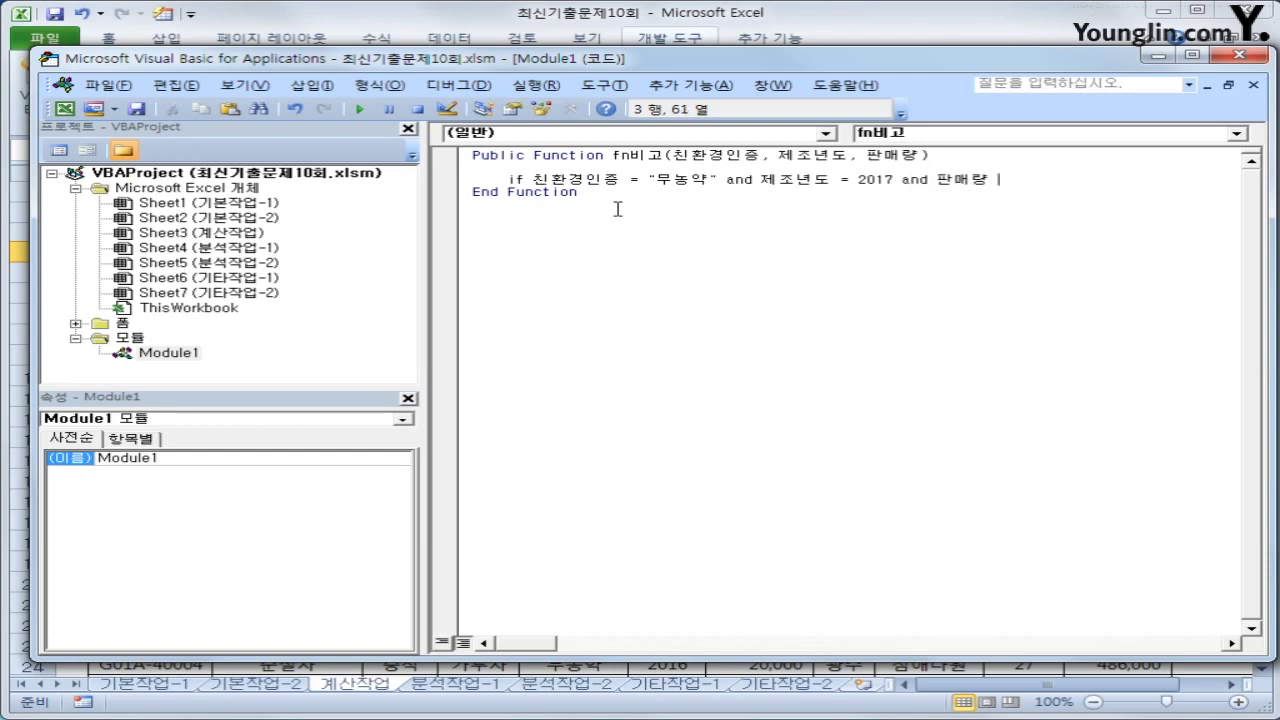
{"action": "type", "text": ">=40 뭉"}
{"action": "key", "text": "BackSpace"}
{"action": "key", "text": "BackSpace"}
{"action": "type", "text": "then"}
{"action": "key", "text": "Return"}
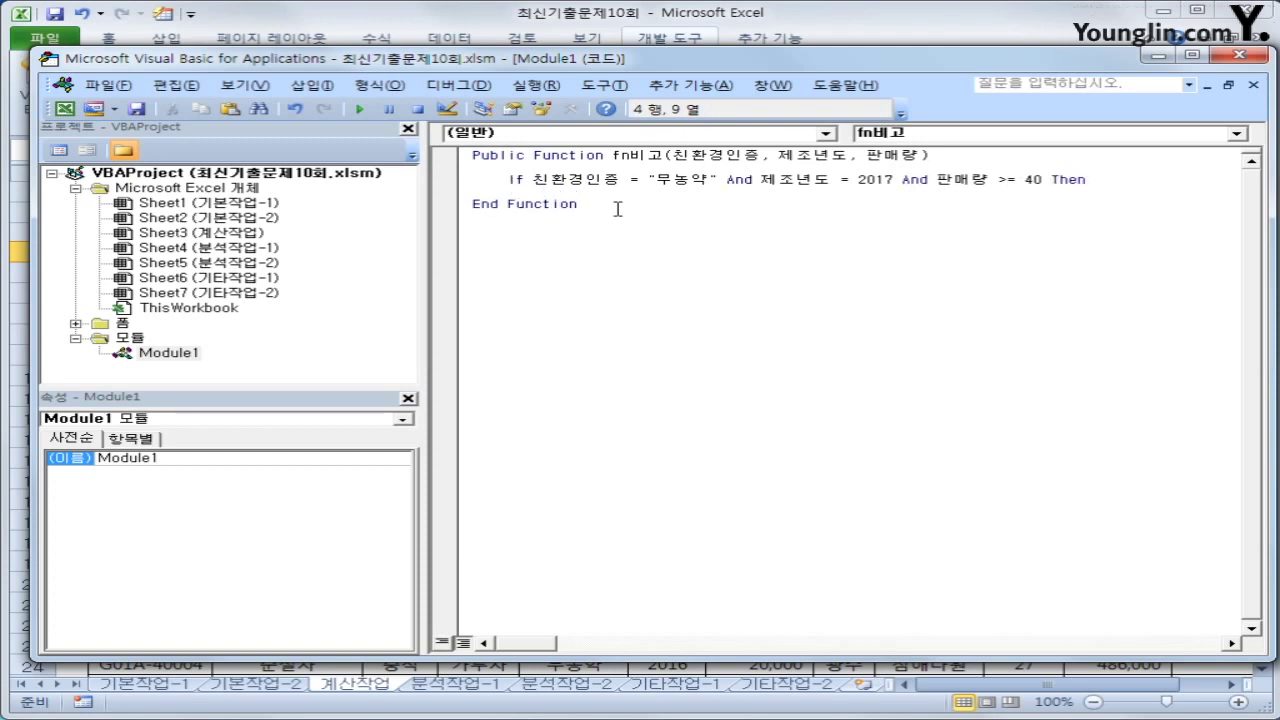
- Make fn비고 return "추천상품" when the condition is true
{"action": "type", "text": "fn비고 = \"추천상품\""}
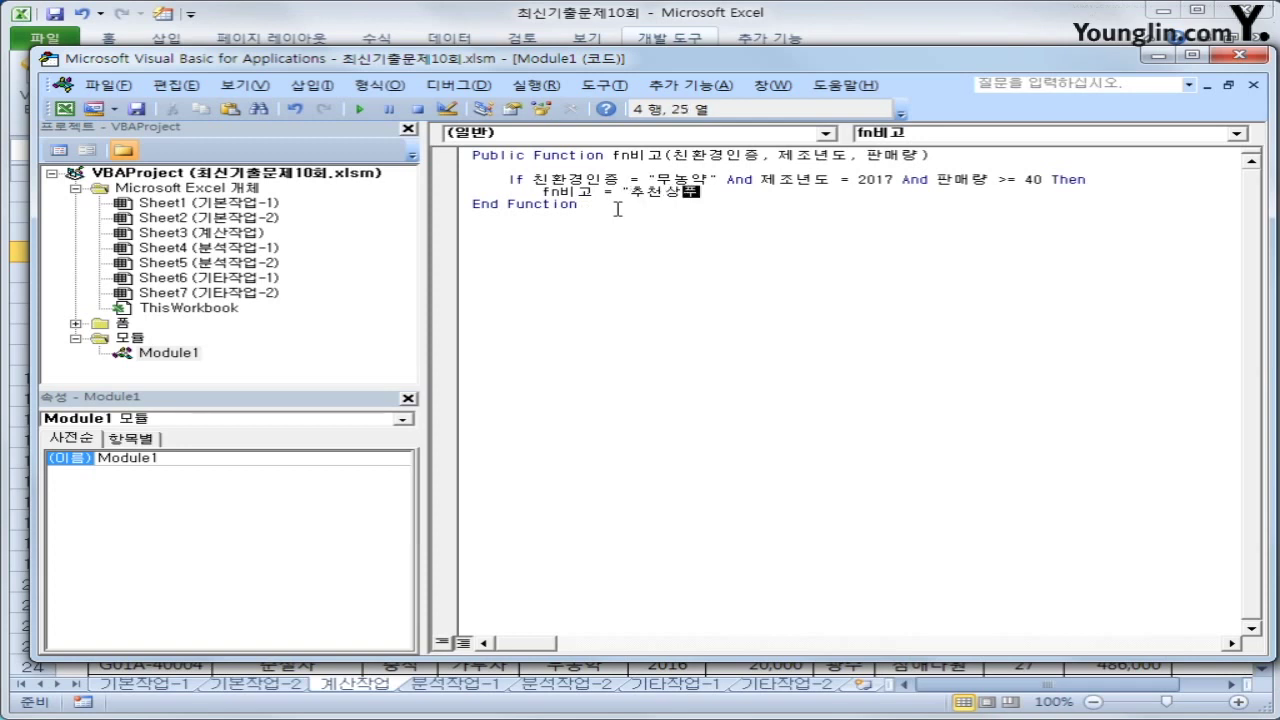
{"action": "key", "text": "Return"}
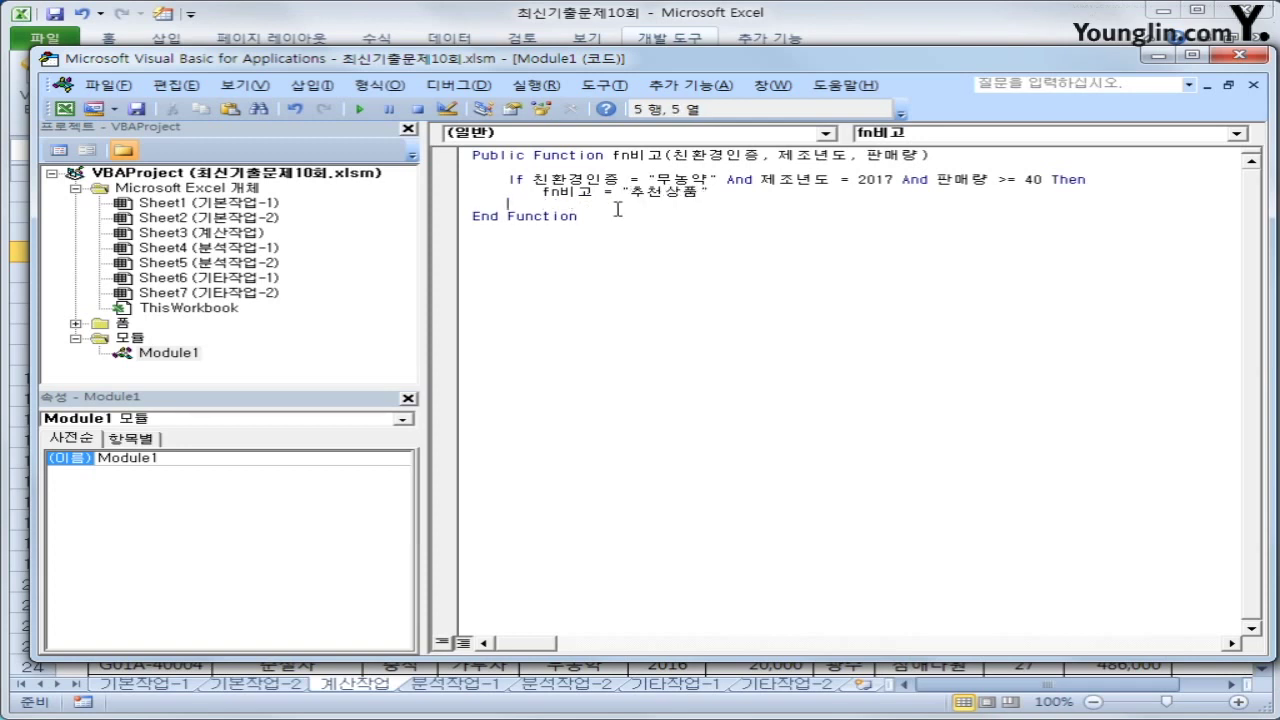
- Add an Else branch returning "" and close the block with End If
{"action": "type", "text": "else"}
{"action": "key", "text": "Return"}
{"action": "key", "text": "Tab"}
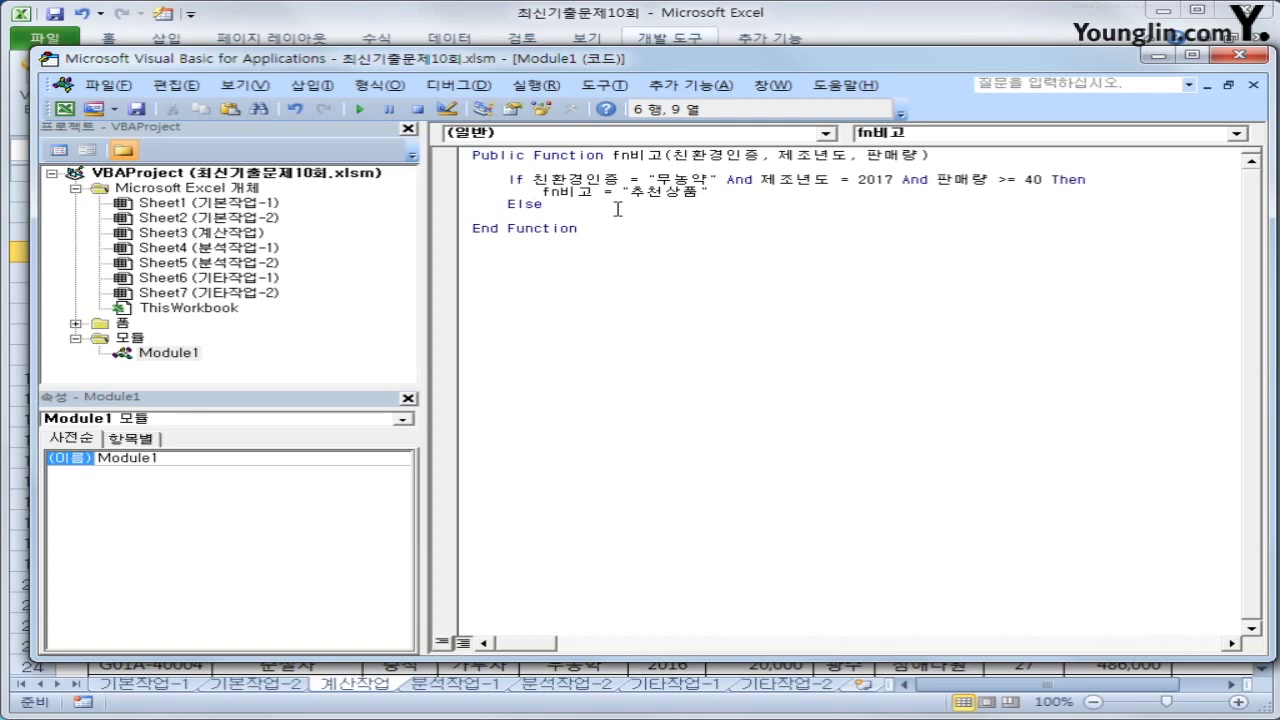
{"action": "type", "text": "fn비고 = \"\""}
{"action": "key", "text": "Return"}
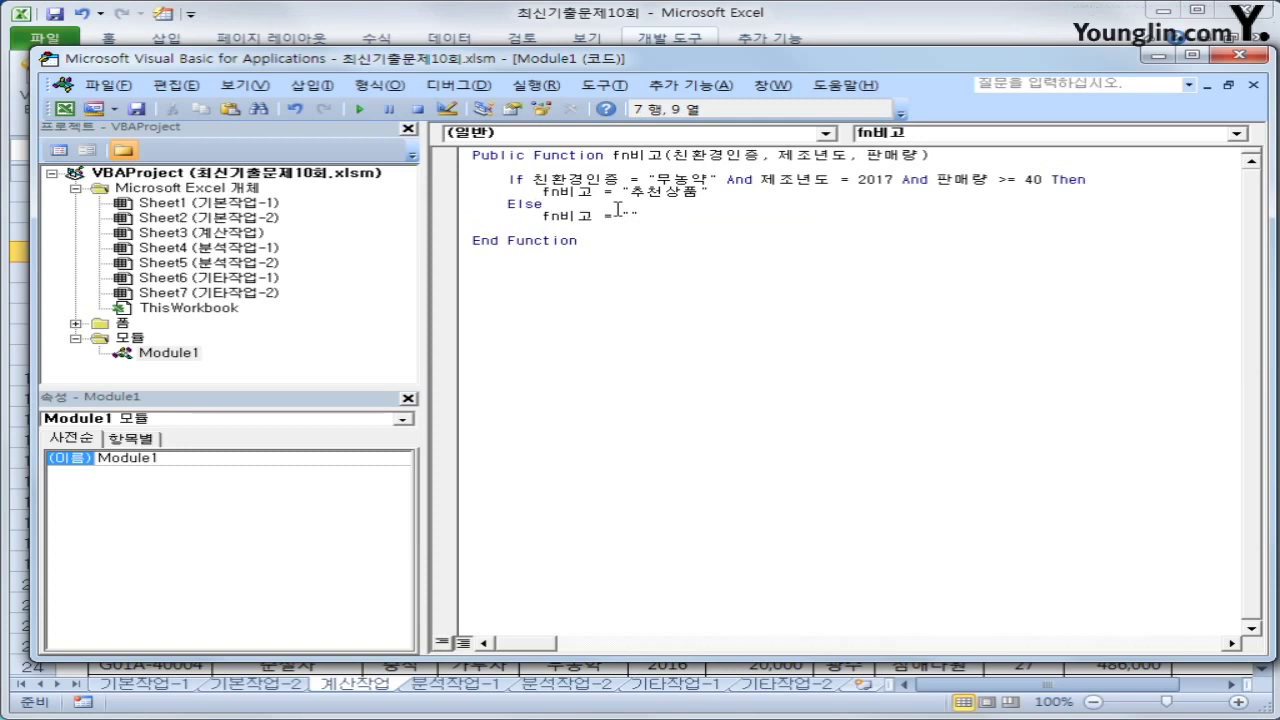
{"action": "key", "text": "BackSpace"}
{"action": "type", "text": "end if"}
{"action": "key", "text": "Return"}
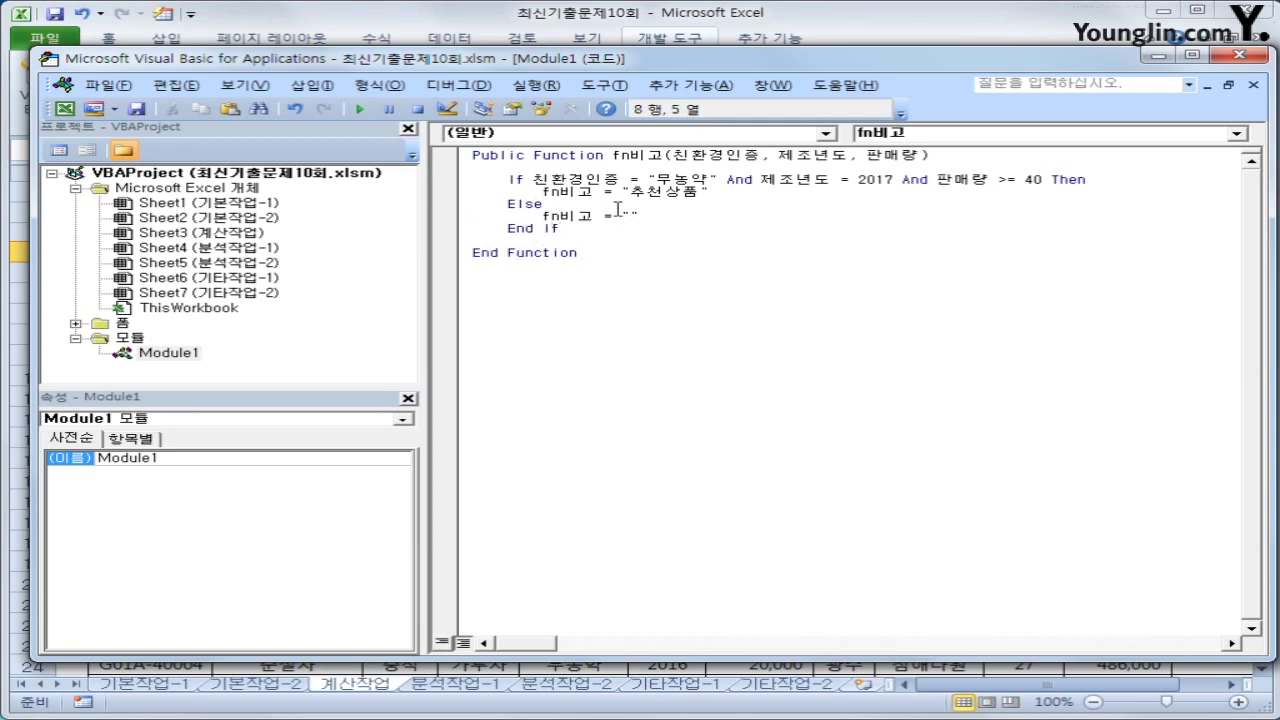
{"action": "key", "text": "Up"}
{"action": "key", "text": "Up"}
{"action": "key", "text": "Up"}
- Back in Excel, insert the user-defined function fn비고 into cell M4
{"action": "left_click", "coordinate": [1240, 56]}
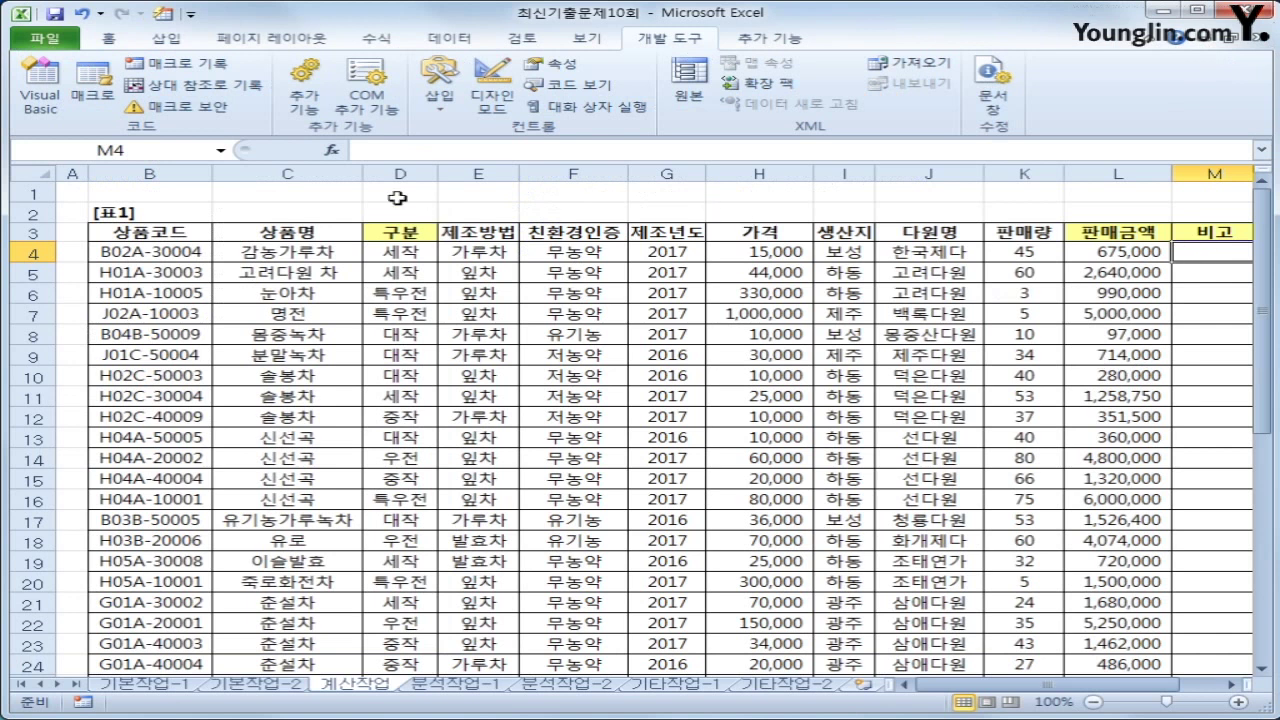
{"action": "left_click", "coordinate": [331, 149]}
{"action": "left_click", "coordinate": [712, 352]}
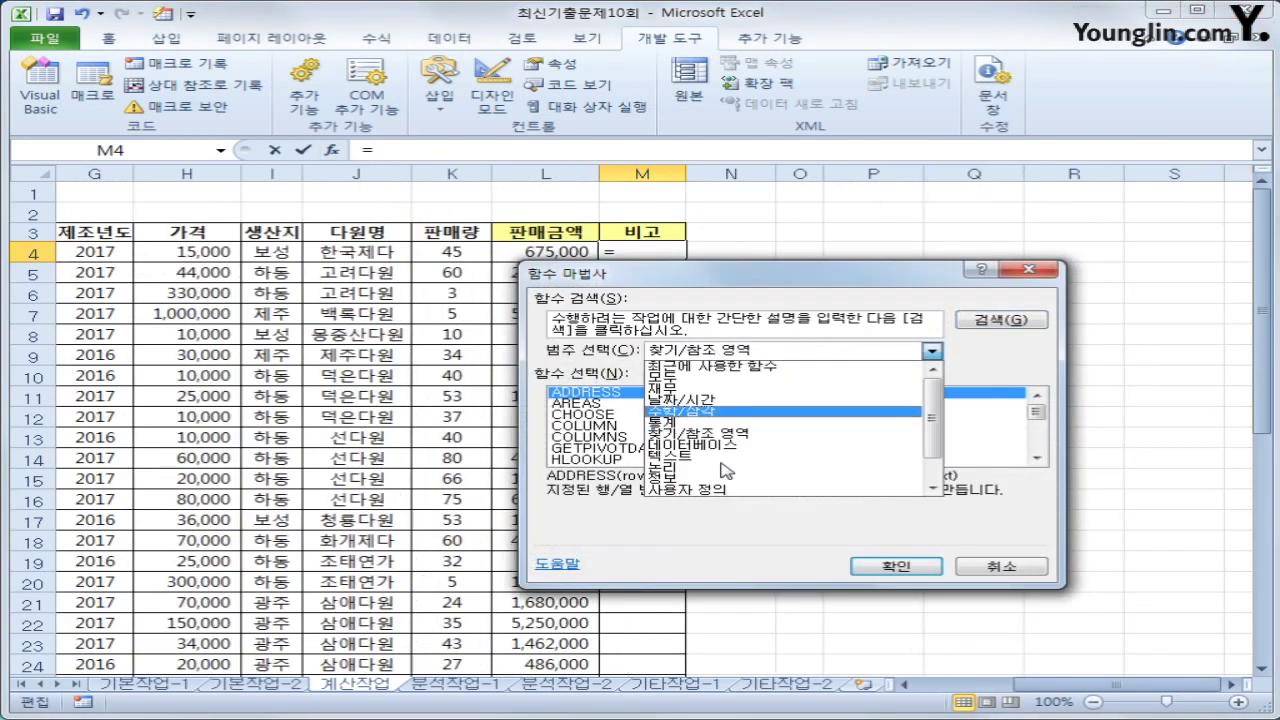
{"action": "left_click", "coordinate": [718, 488]}
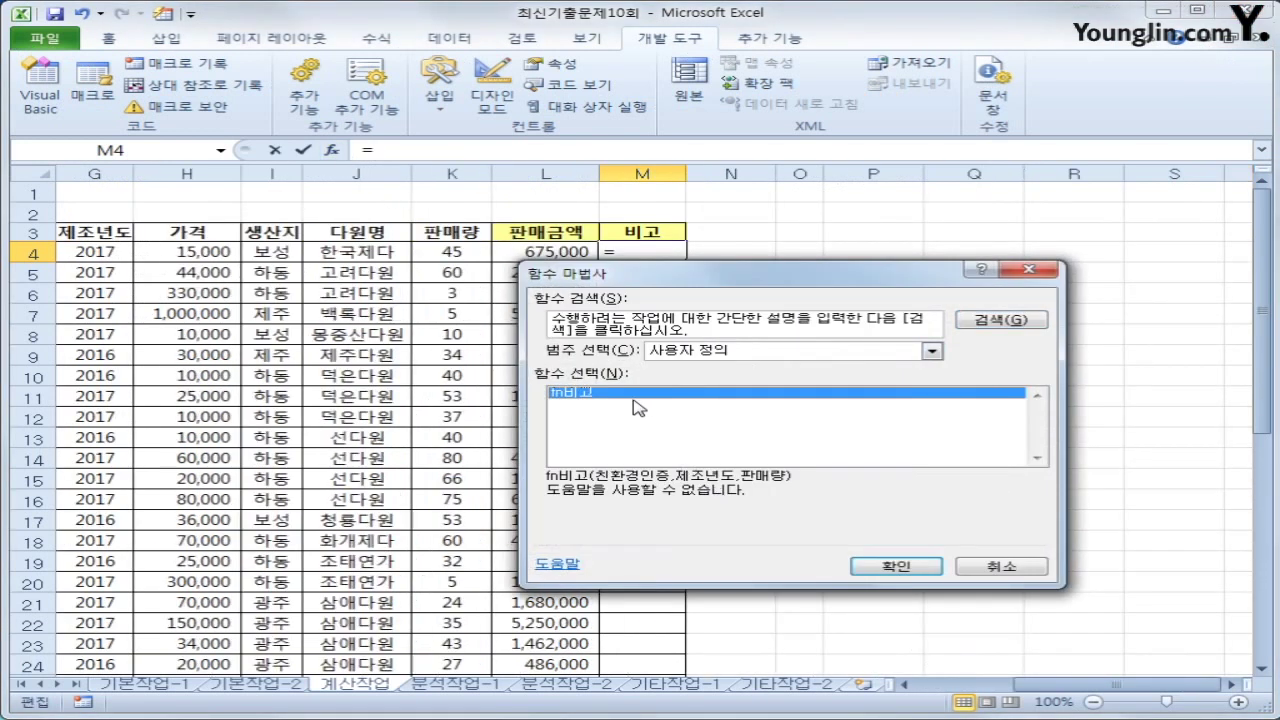
{"action": "left_click", "coordinate": [894, 566]}
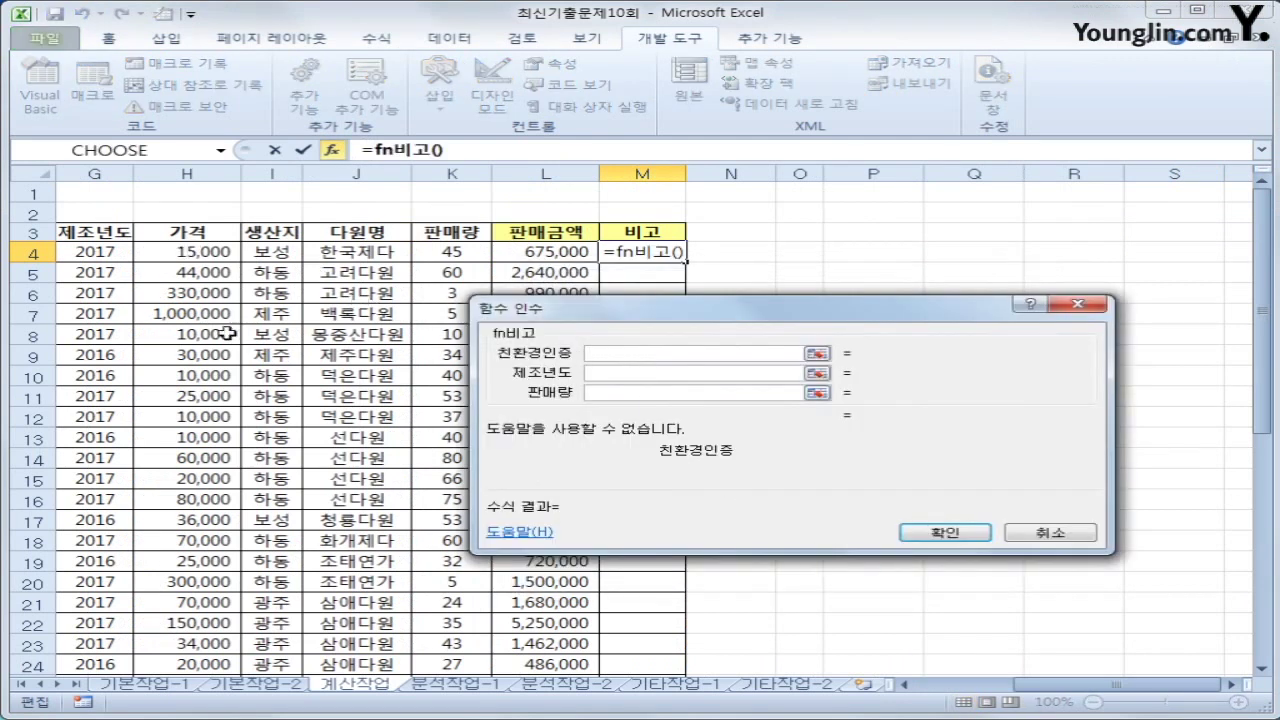
{"action": "left_click_drag", "start_coordinate": [1150, 686], "coordinate": [1092, 694]}
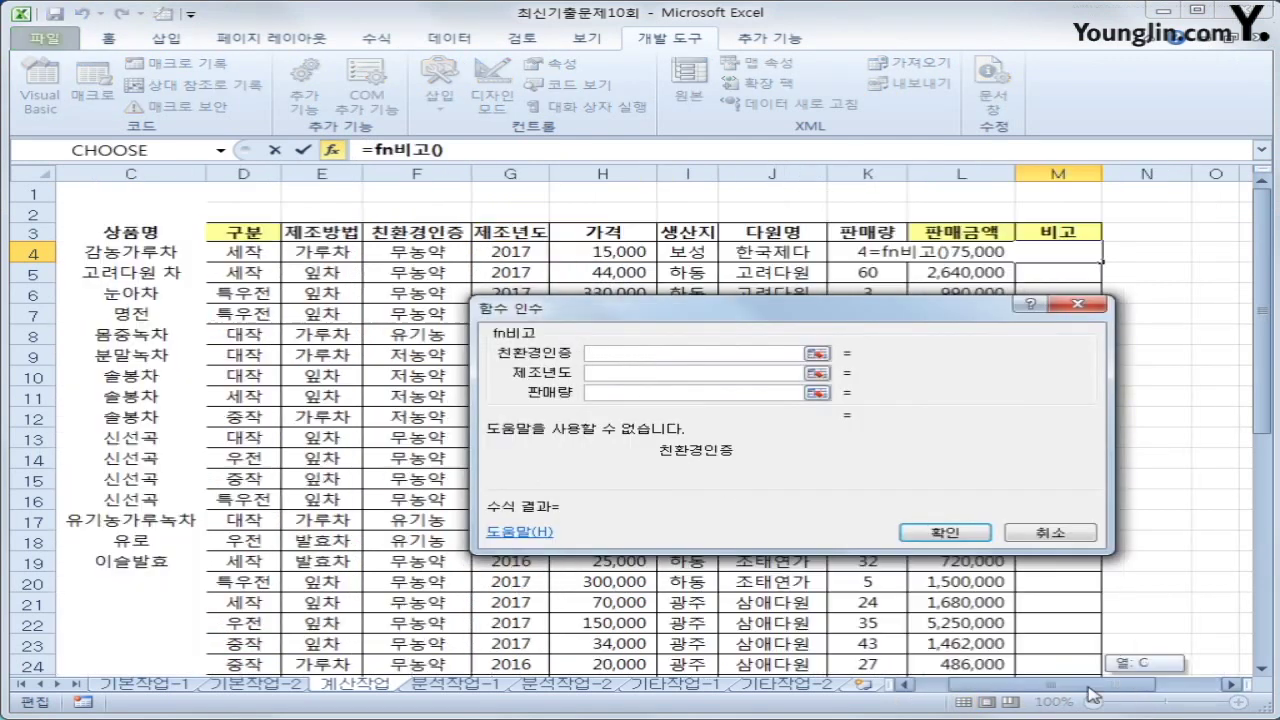
- Set fn비고's arguments to F4, G4 and K4 and confirm the formula
{"action": "left_click", "coordinate": [447, 254]}
{"action": "left_click", "coordinate": [638, 373]}
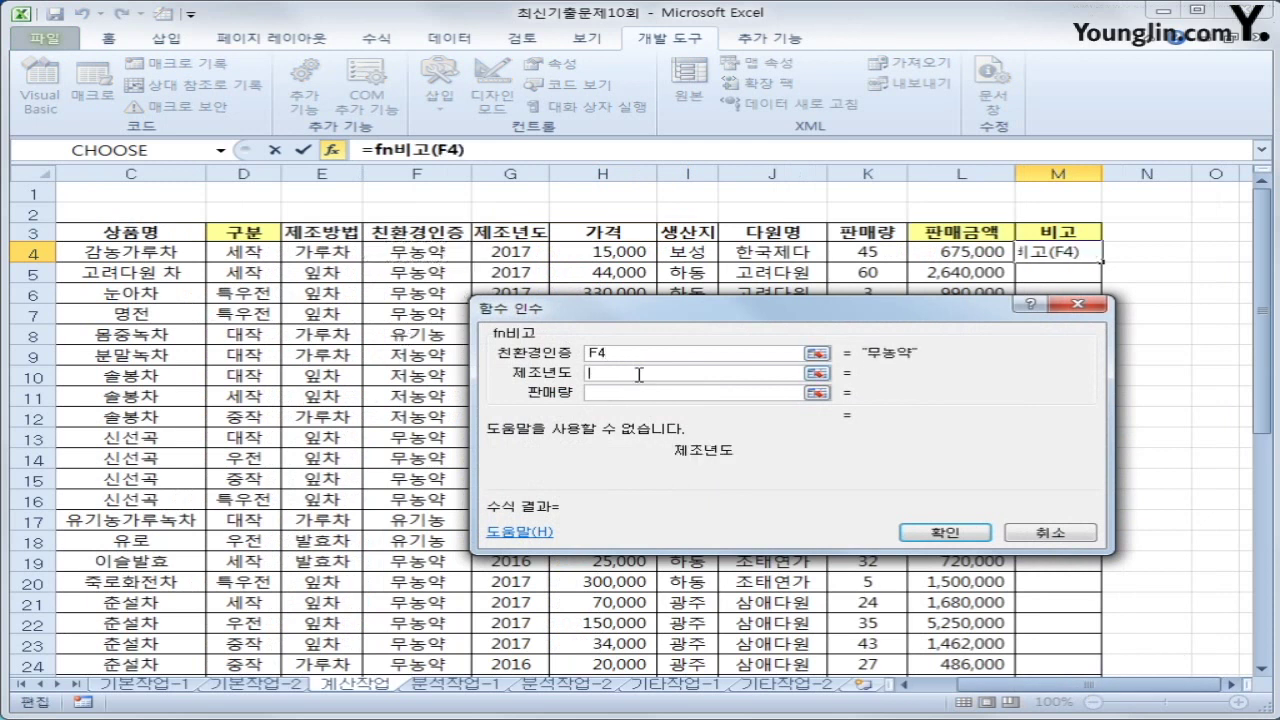
{"action": "left_click", "coordinate": [540, 254]}
{"action": "left_click", "coordinate": [640, 392]}
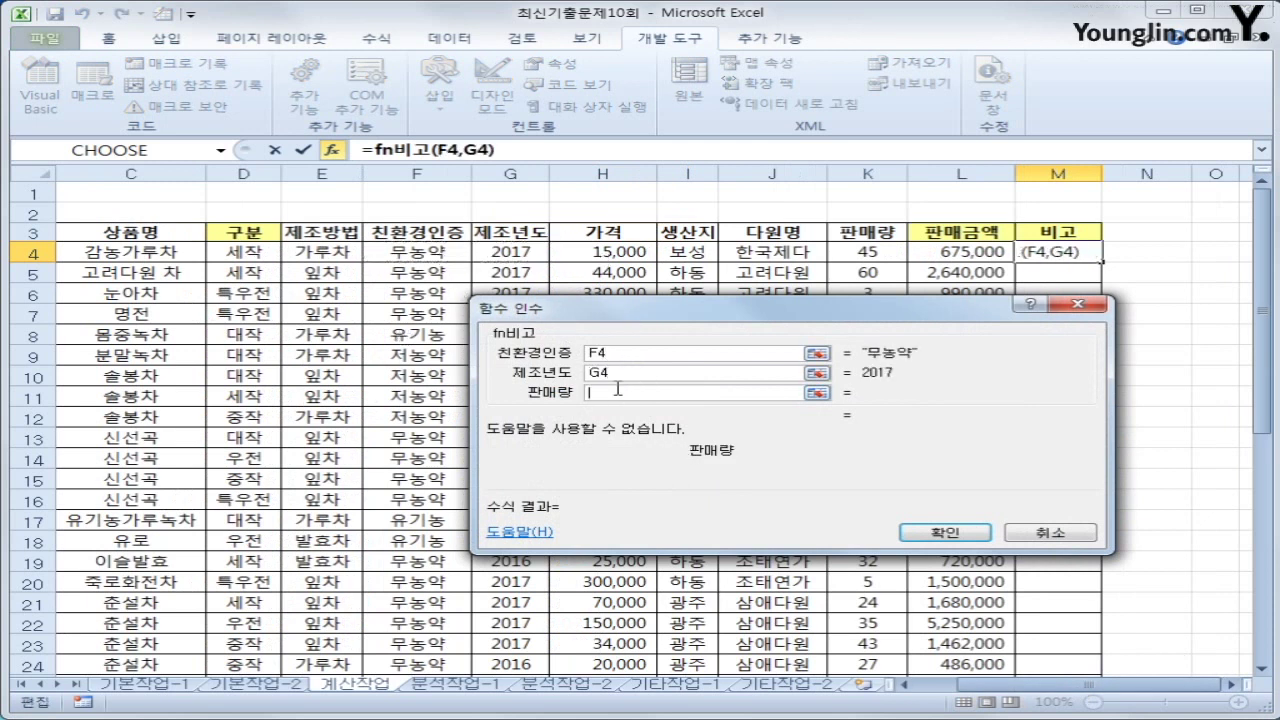
{"action": "left_click", "coordinate": [855, 252]}
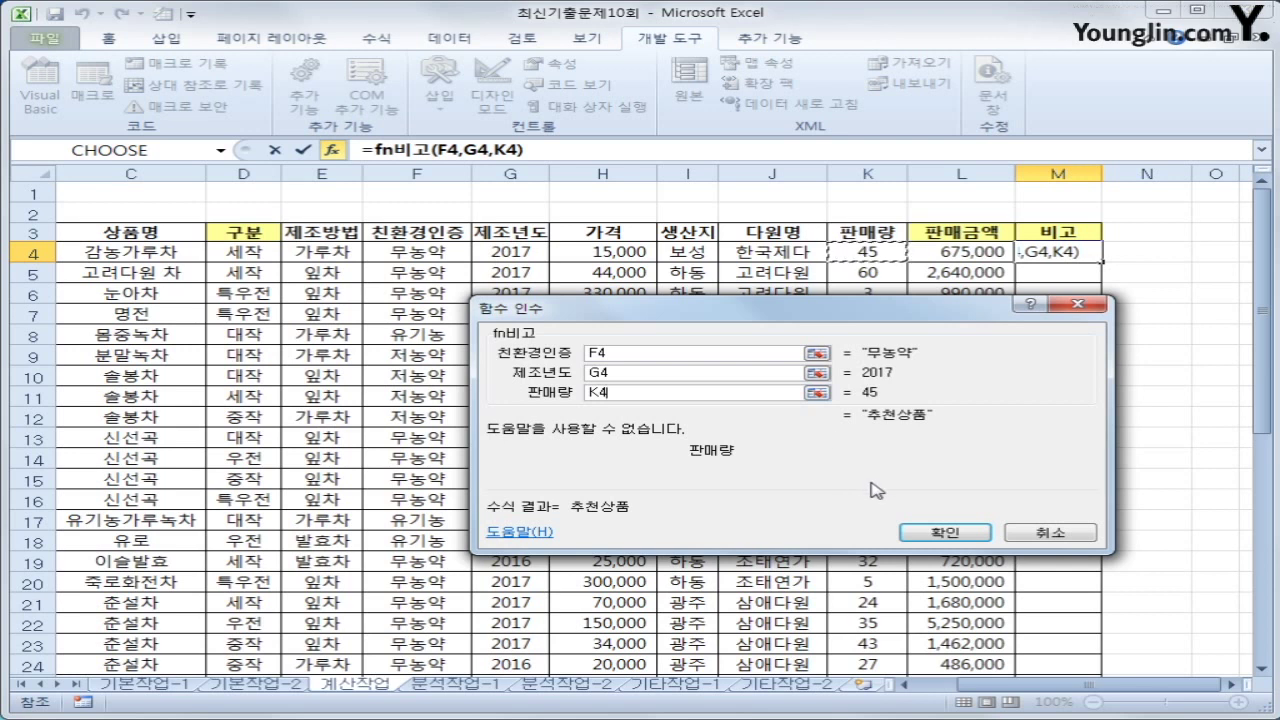
{"action": "left_click", "coordinate": [913, 532]}
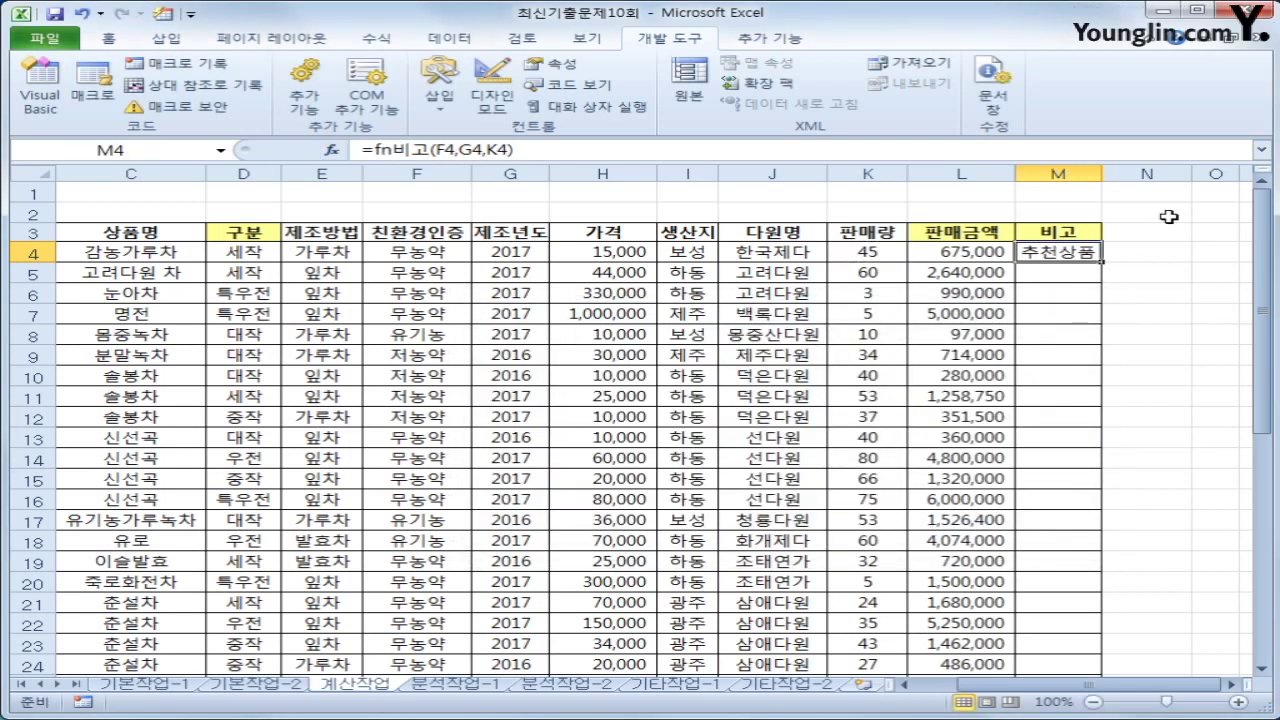
- Fill =fn비고(F4,G4,K4) down the 비고 column to row 31
{"action": "double_click", "coordinate": [1104, 262]}
{"action": "scroll", "coordinate": [1069, 597], "scroll_direction": "down", "scroll_amount": 2}
{"action": "scroll", "coordinate": [1074, 597], "scroll_direction": "up", "scroll_amount": 2}
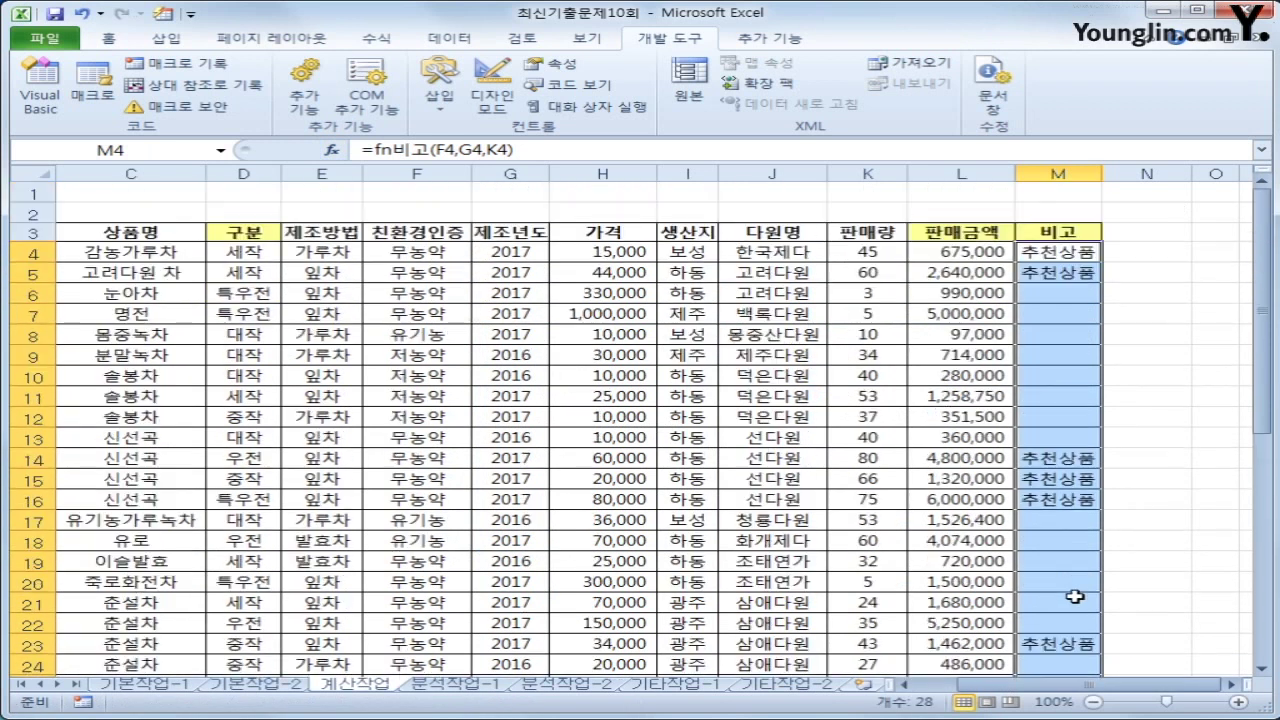
{"action": "left_click_drag", "start_coordinate": [1112, 686], "coordinate": [1050, 686]}
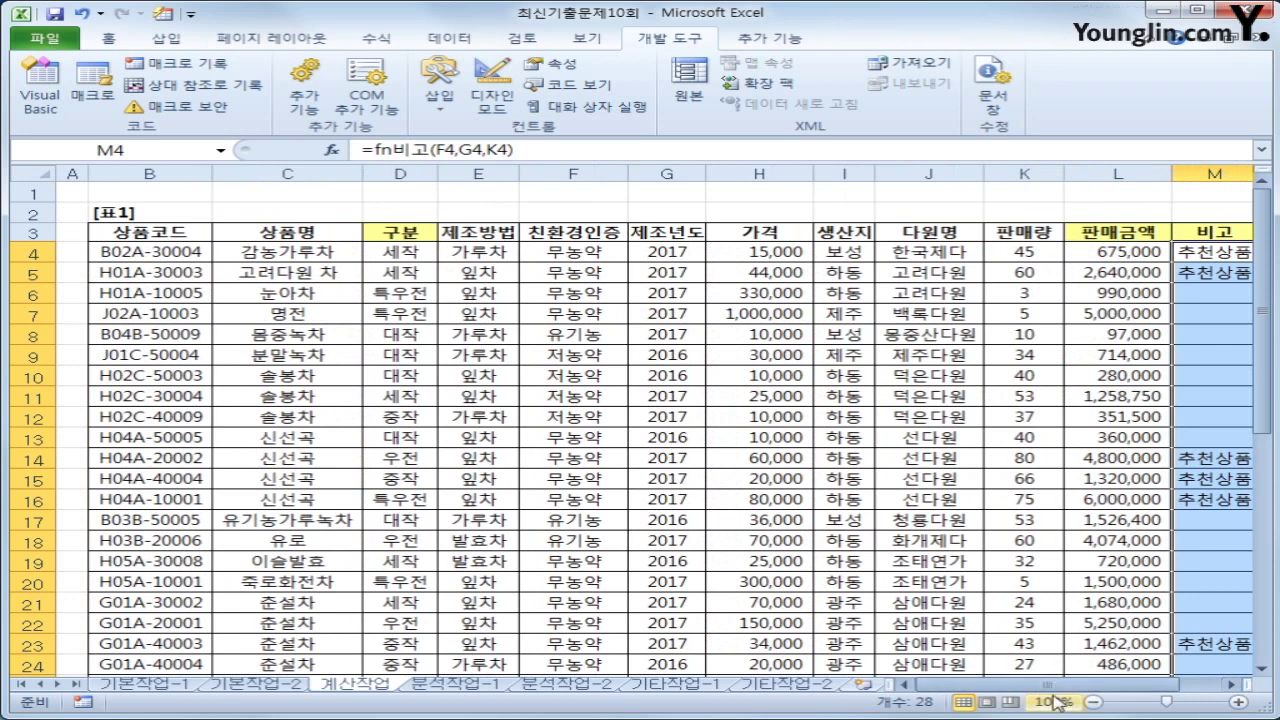
{"action": "scroll", "coordinate": [800, 580], "scroll_direction": "down", "scroll_amount": 5}
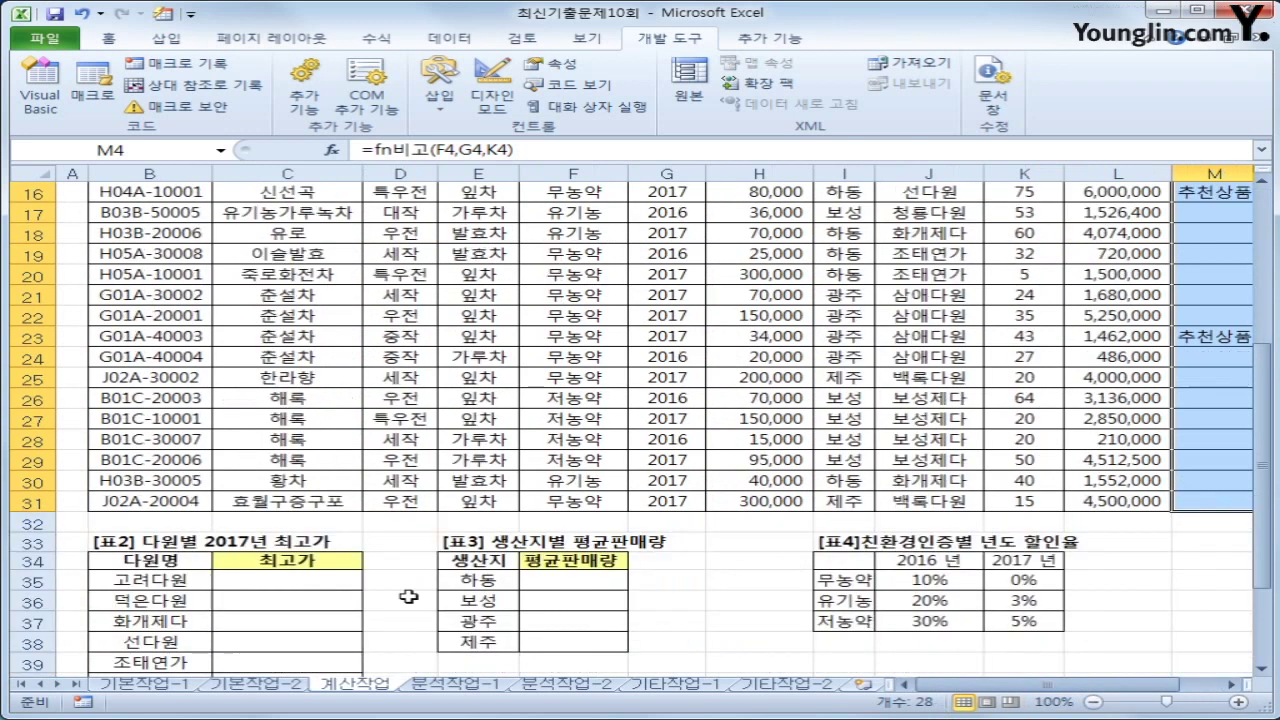
{"action": "left_click", "coordinate": [246, 582]}
{"action": "scroll", "coordinate": [246, 584], "scroll_direction": "down", "scroll_amount": 2}
{"action": "scroll", "coordinate": [246, 584], "scroll_direction": "down", "scroll_amount": 2}
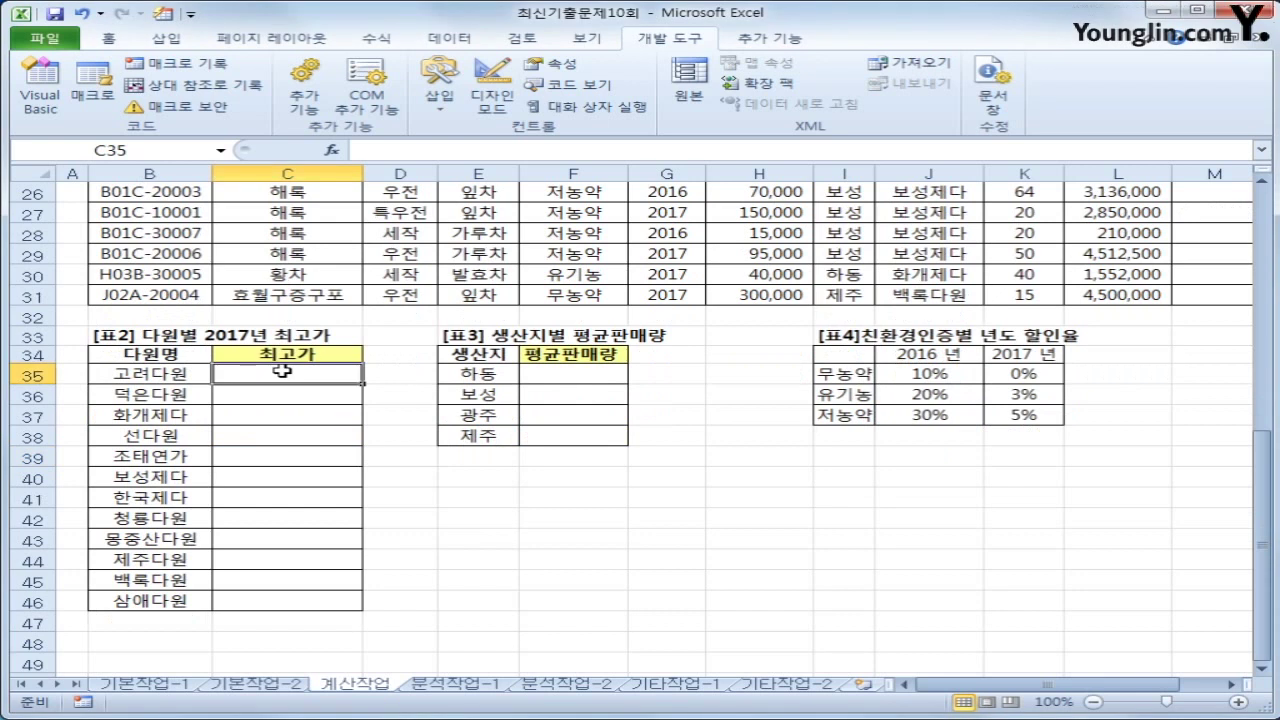
{"action": "left_click_drag", "start_coordinate": [124, 373], "coordinate": [153, 598]}
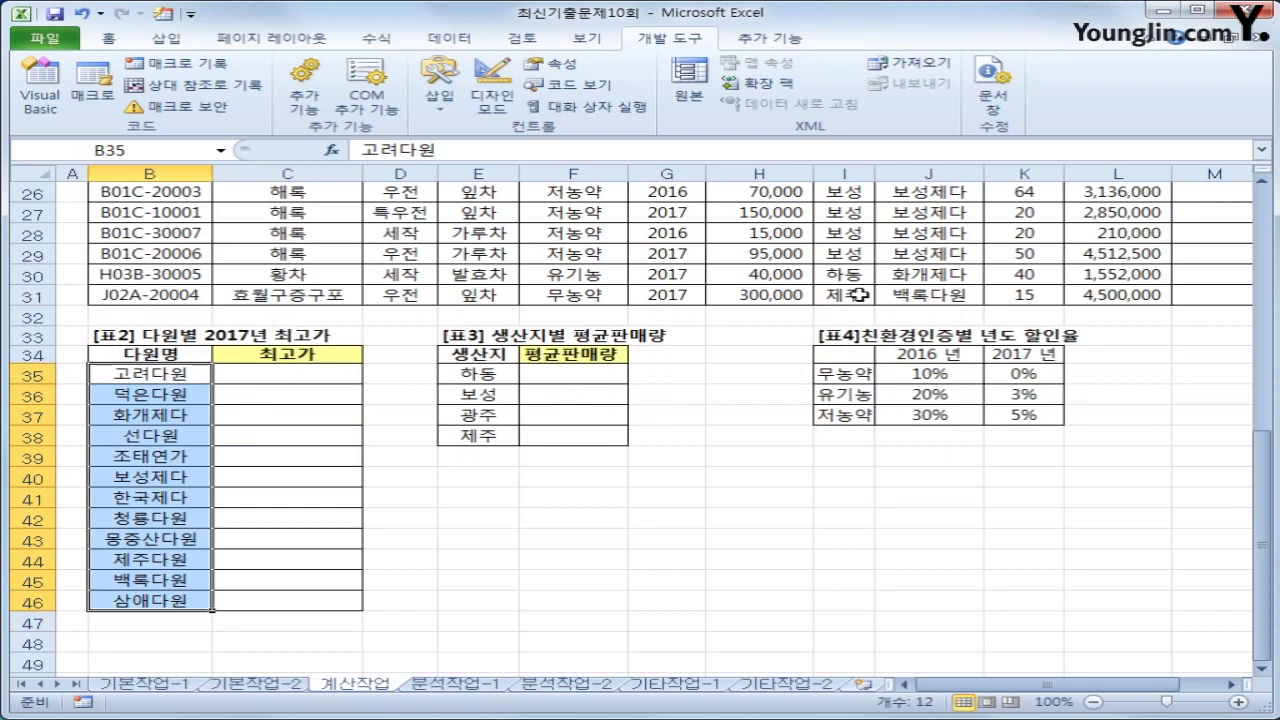
{"action": "left_click", "coordinate": [297, 372]}
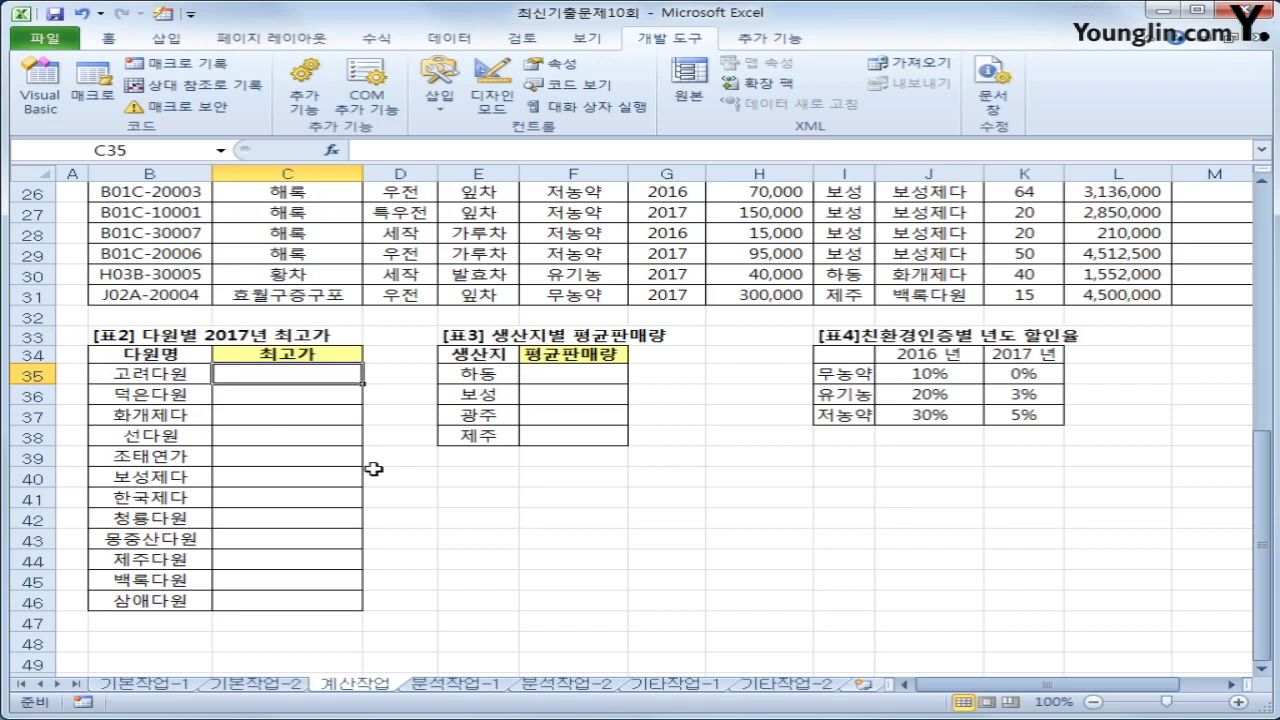
- Begin C35's formula as =IF(ISERROR(LARGE(( using the function autocomplete list
{"action": "type", "text": "="}
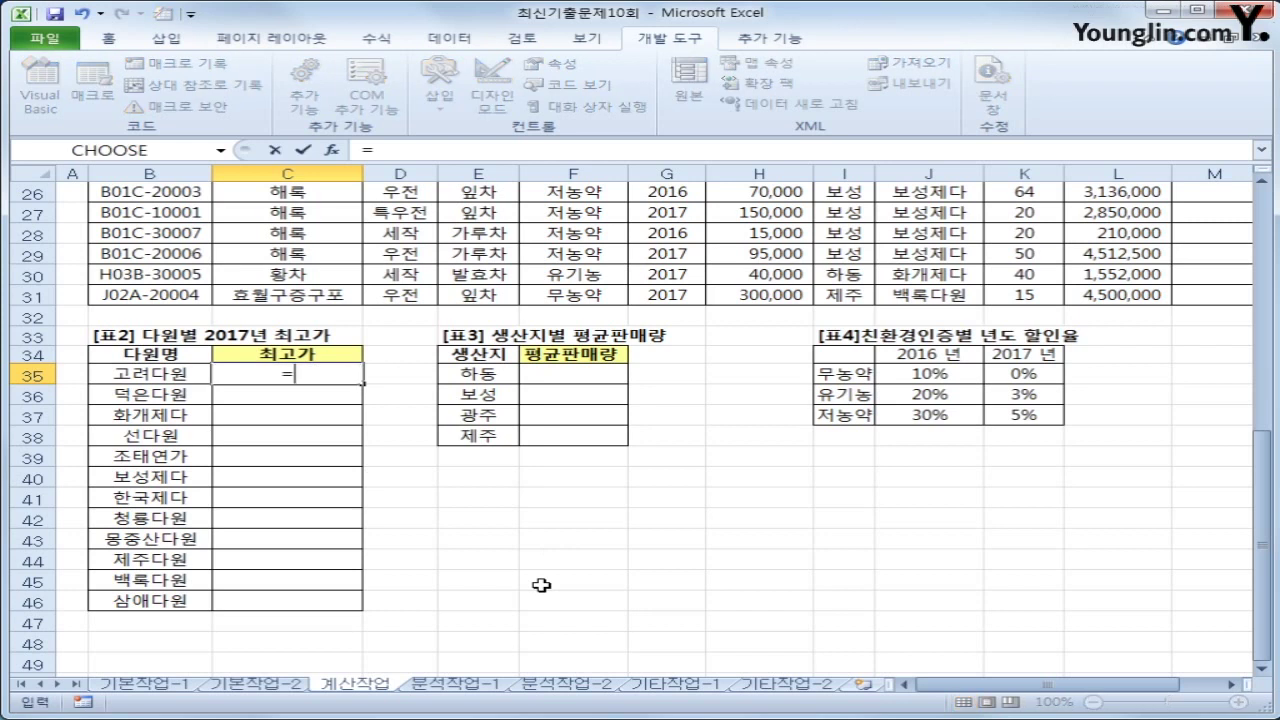
{"action": "type", "text": "if("}
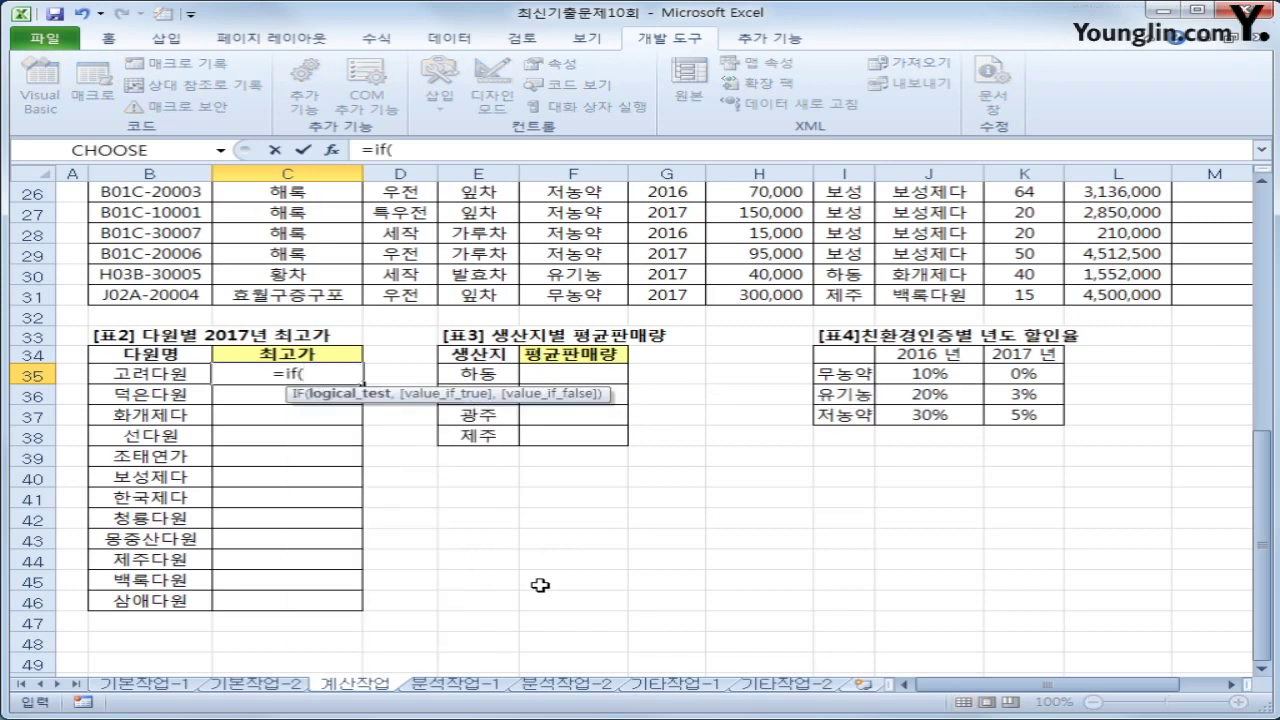
{"action": "type", "text": "i"}
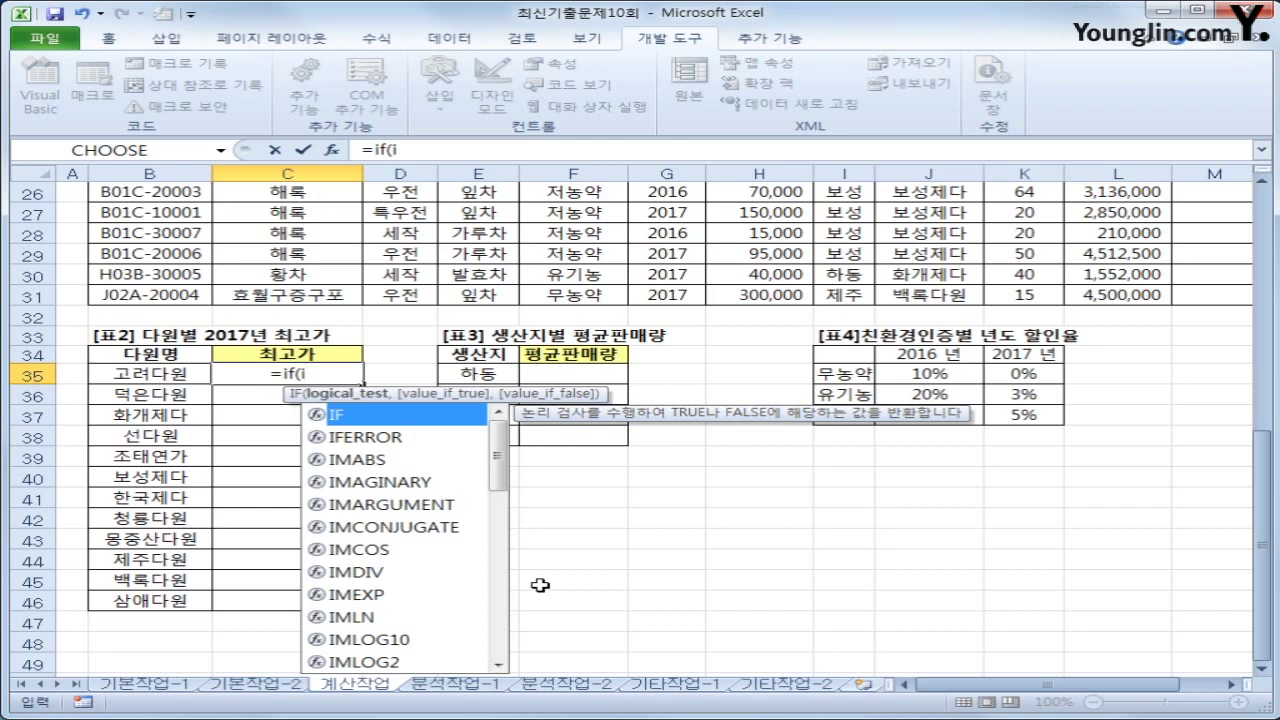
{"action": "key", "text": "Down"}
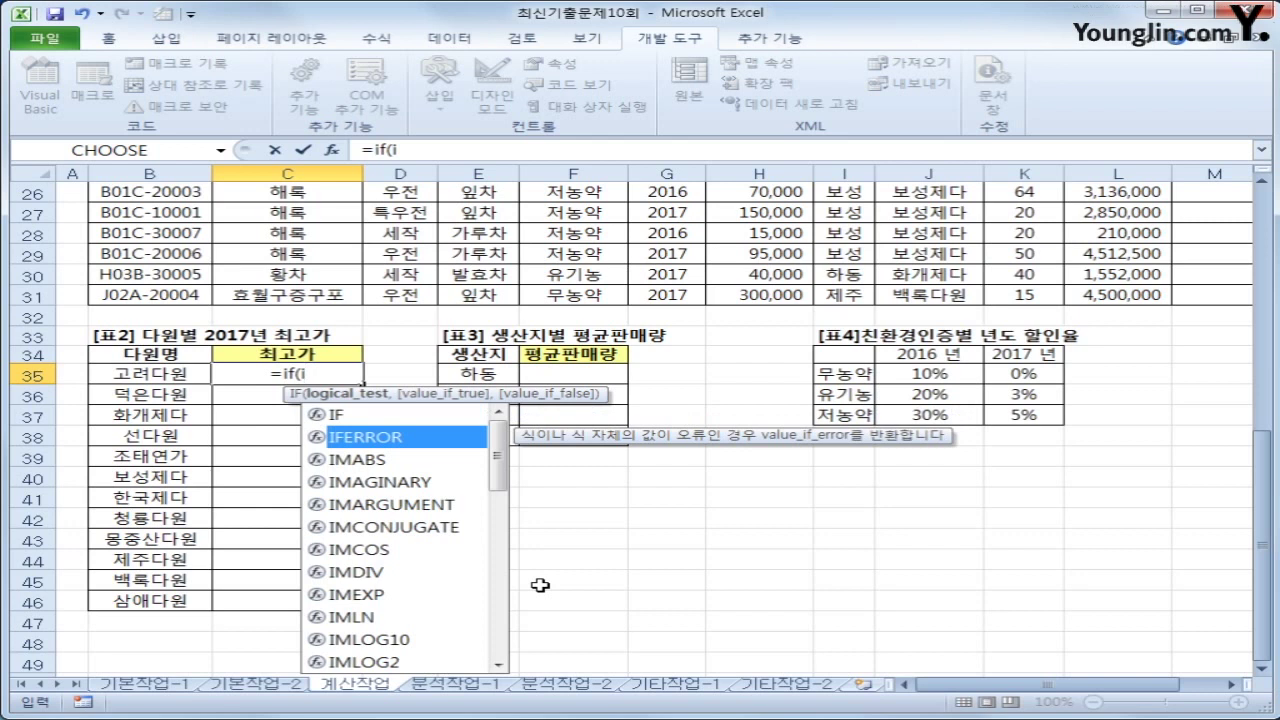
{"action": "type", "text": "s"}
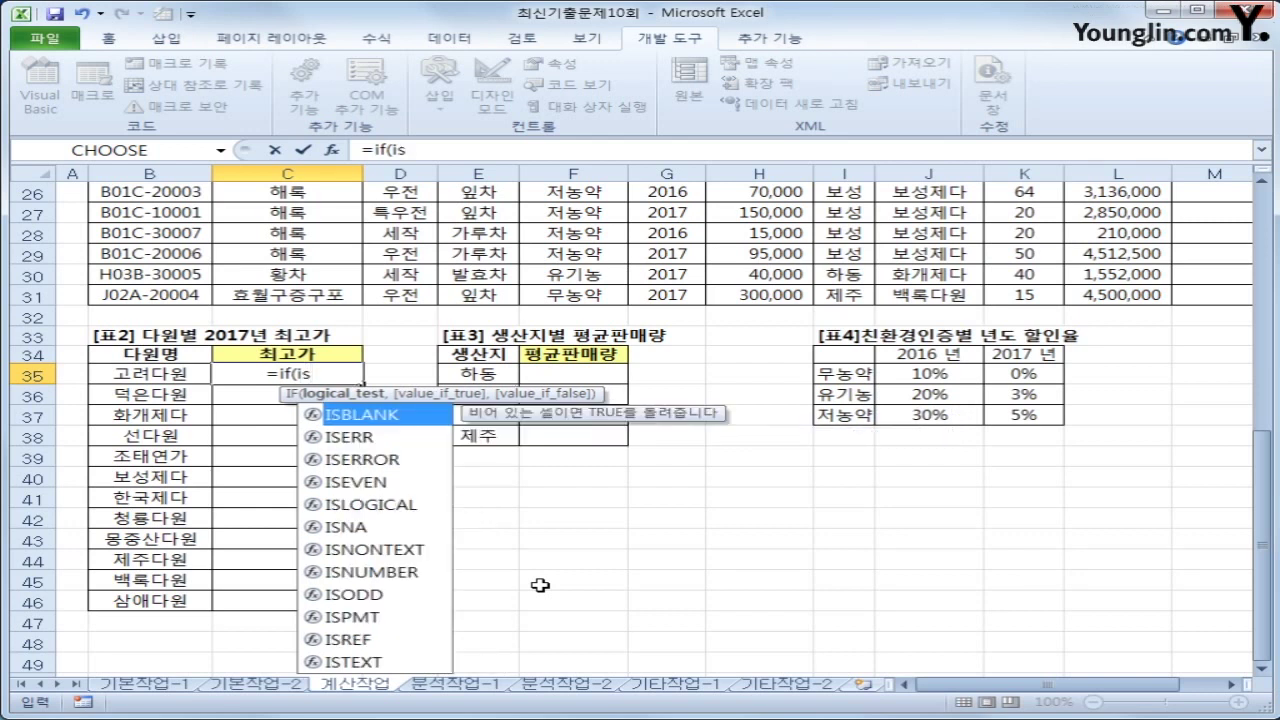
{"action": "key", "text": "Down"}
{"action": "key", "text": "Down"}
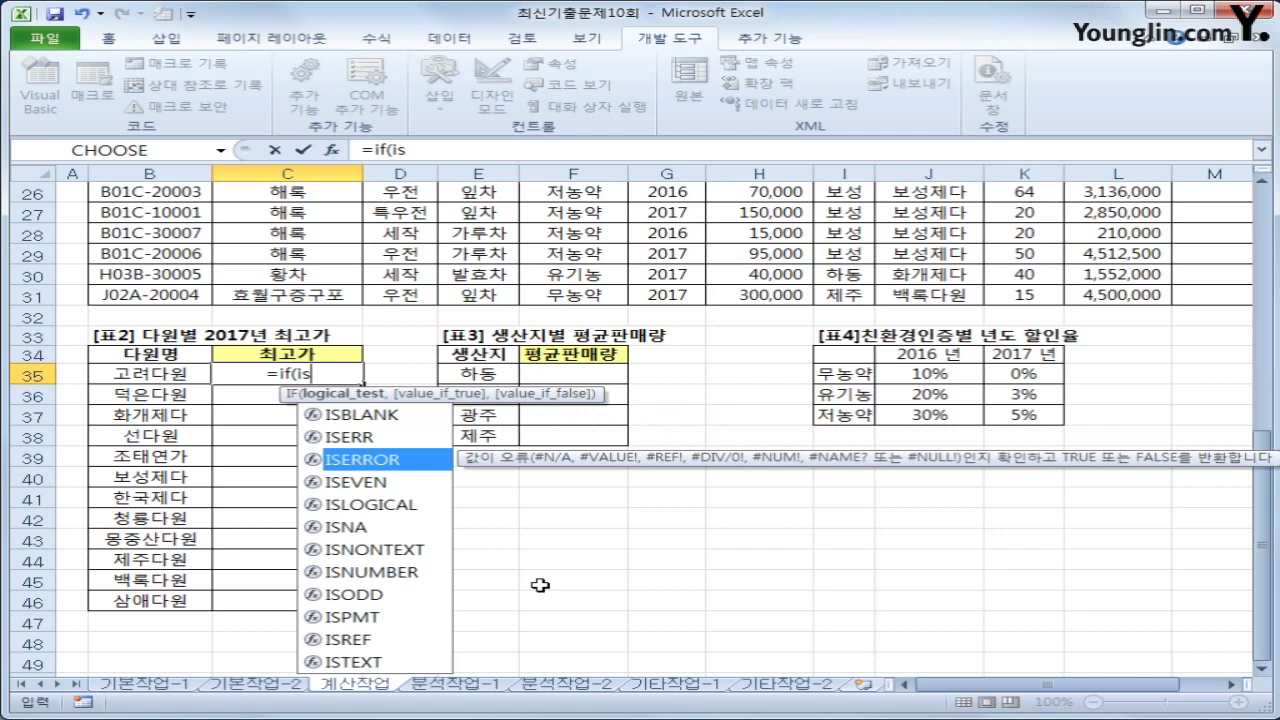
{"action": "key", "text": "Tab"}
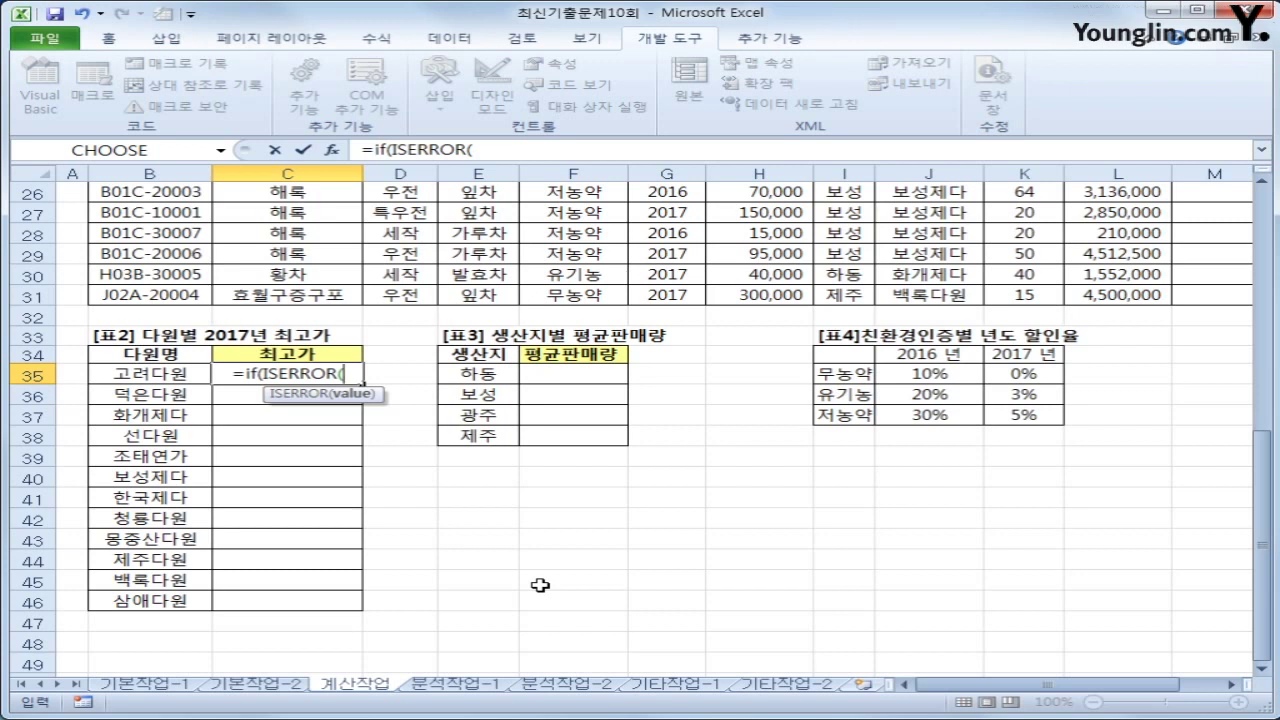
{"action": "type", "text": "lar"}
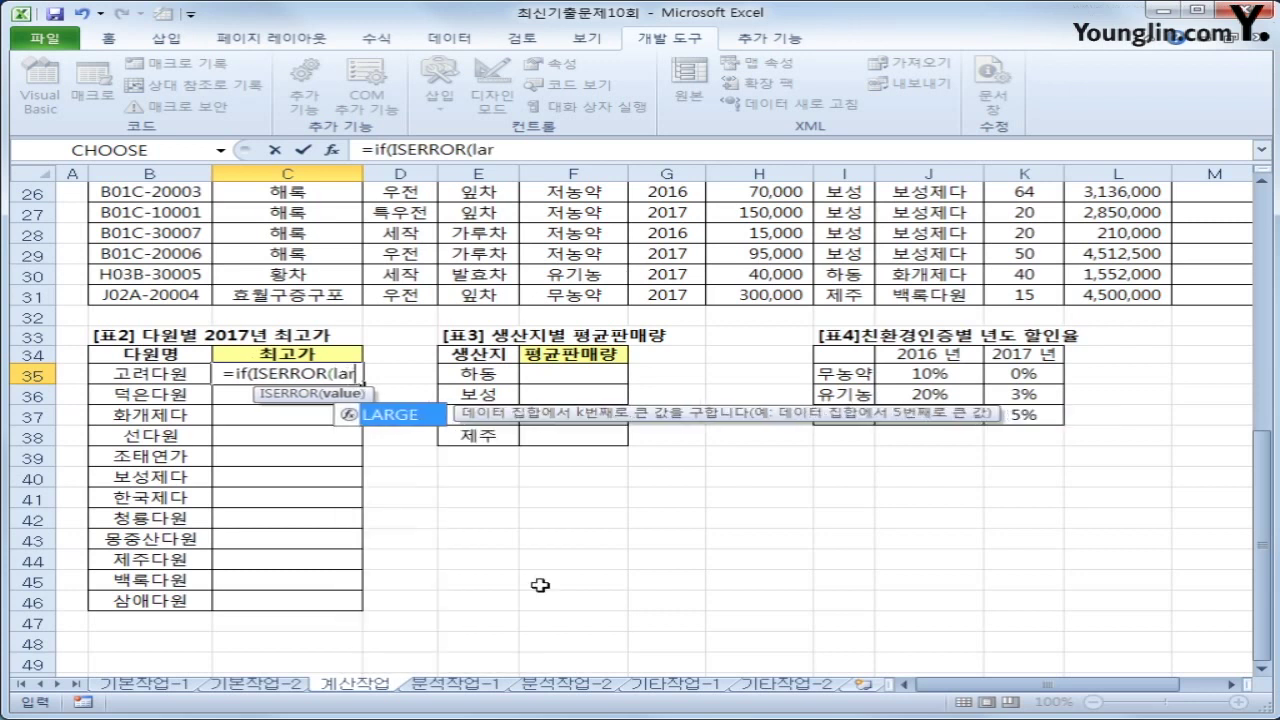
{"action": "key", "text": "Tab"}
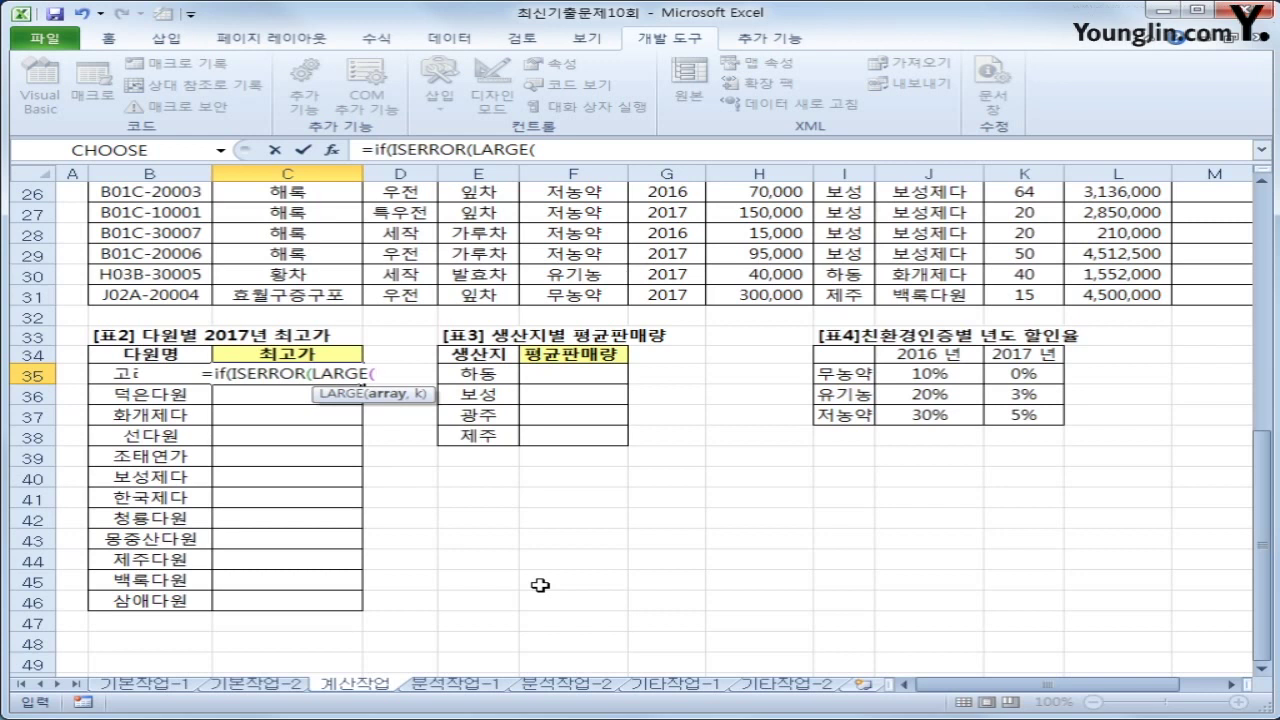
{"action": "type", "text": "("}
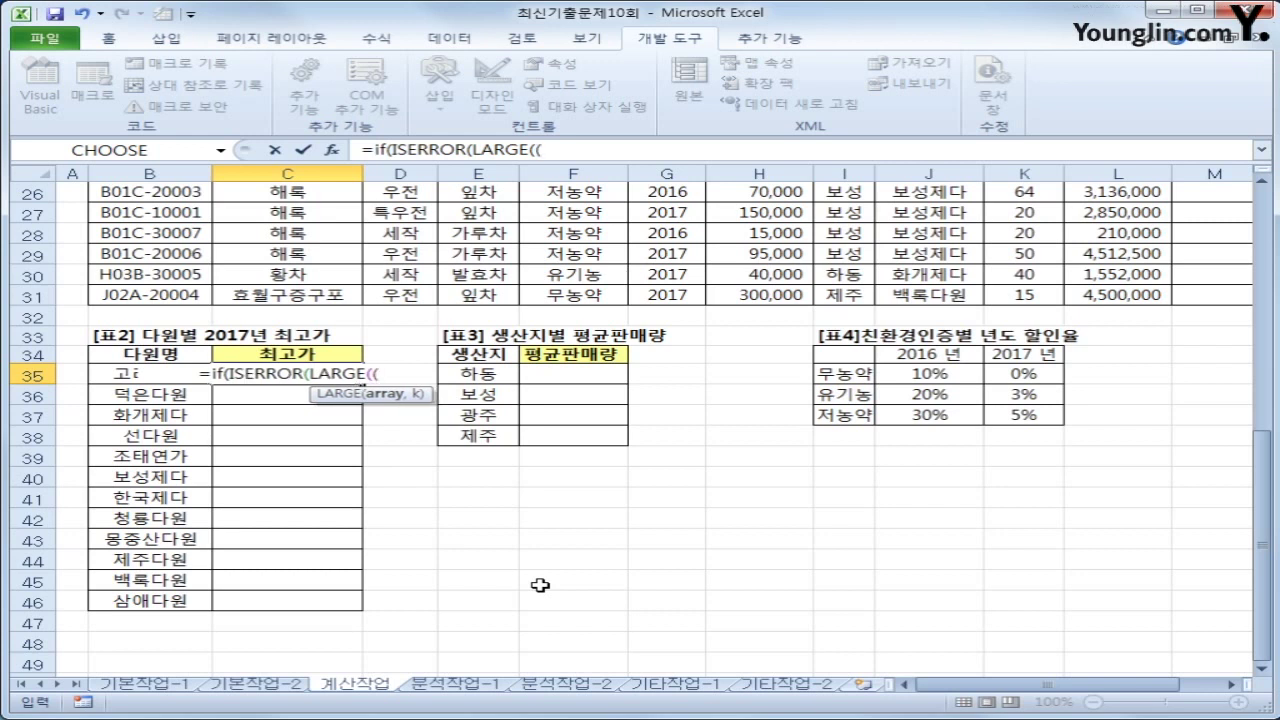
{"action": "scroll", "coordinate": [250, 512], "scroll_direction": "up", "scroll_amount": 8}
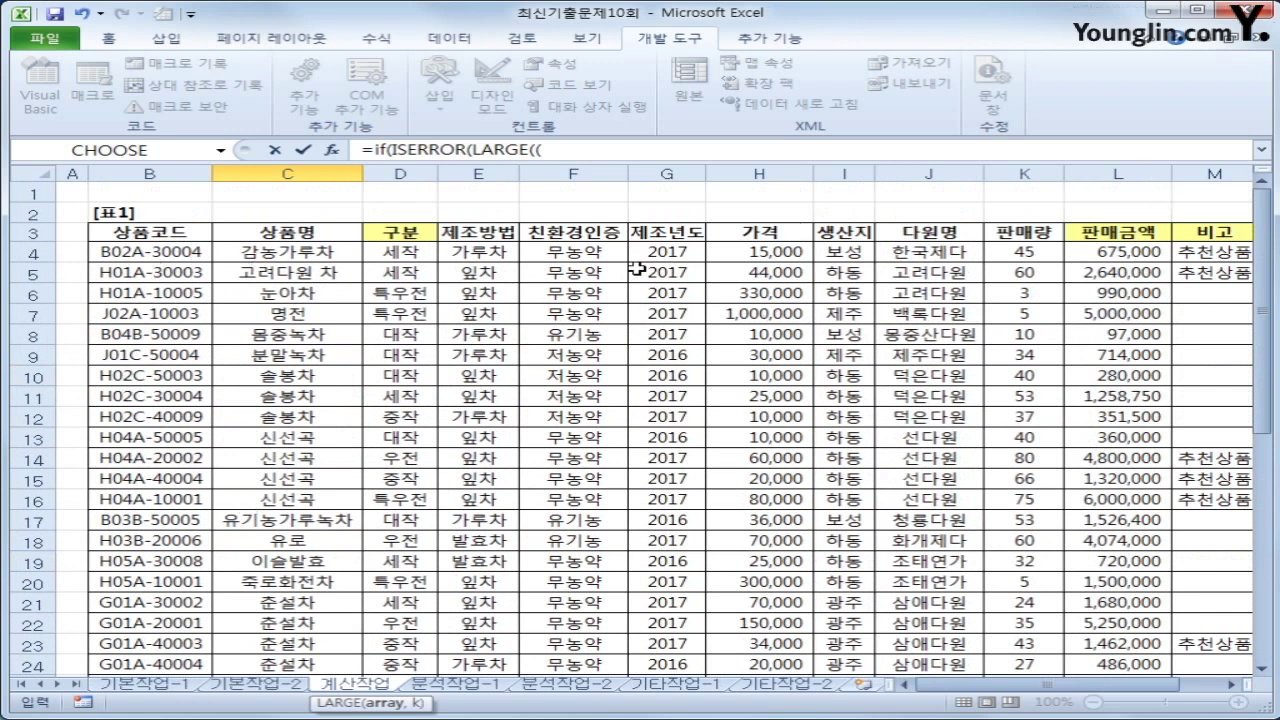
- Add the conditions ($J$4:$J$31=B35)*($G$4:$G$31=2017) inside LARGE
{"action": "left_click_drag", "start_coordinate": [945, 250], "coordinate": [945, 648]}
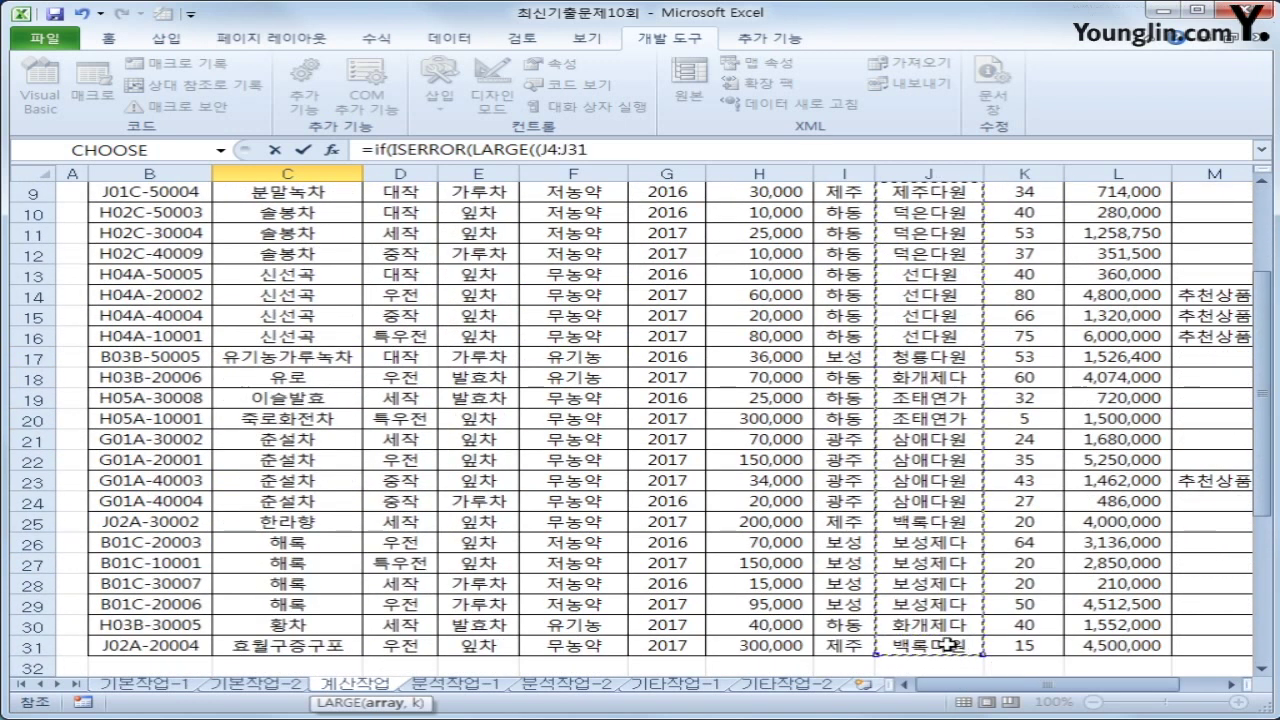
{"action": "key", "text": "F4"}
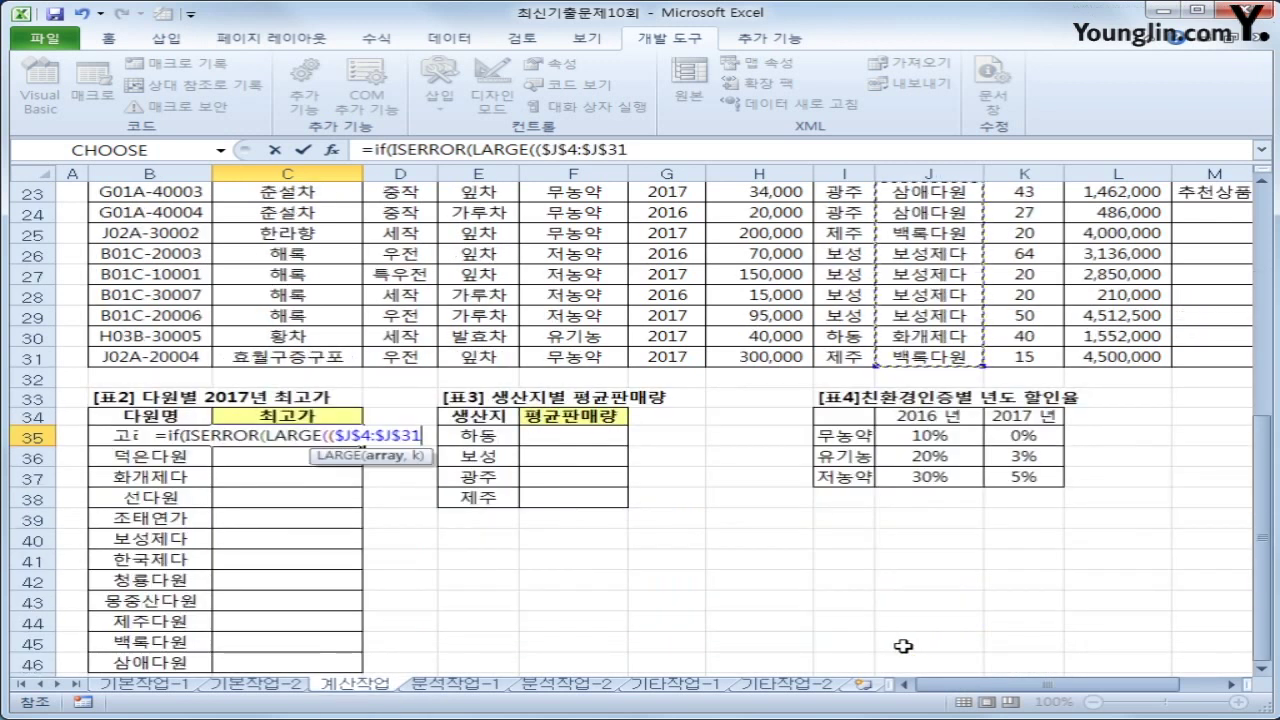
{"action": "type", "text": "="}
{"action": "key", "text": "Left"}
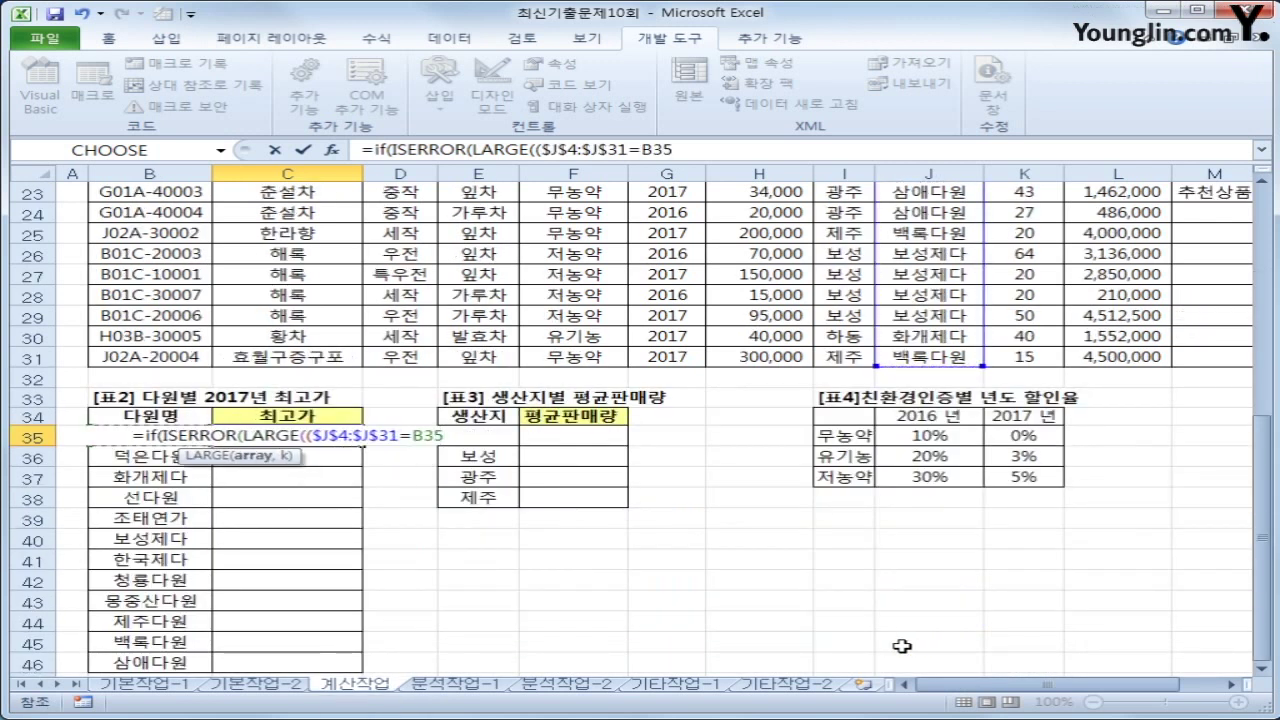
{"action": "type", "text": ")"}
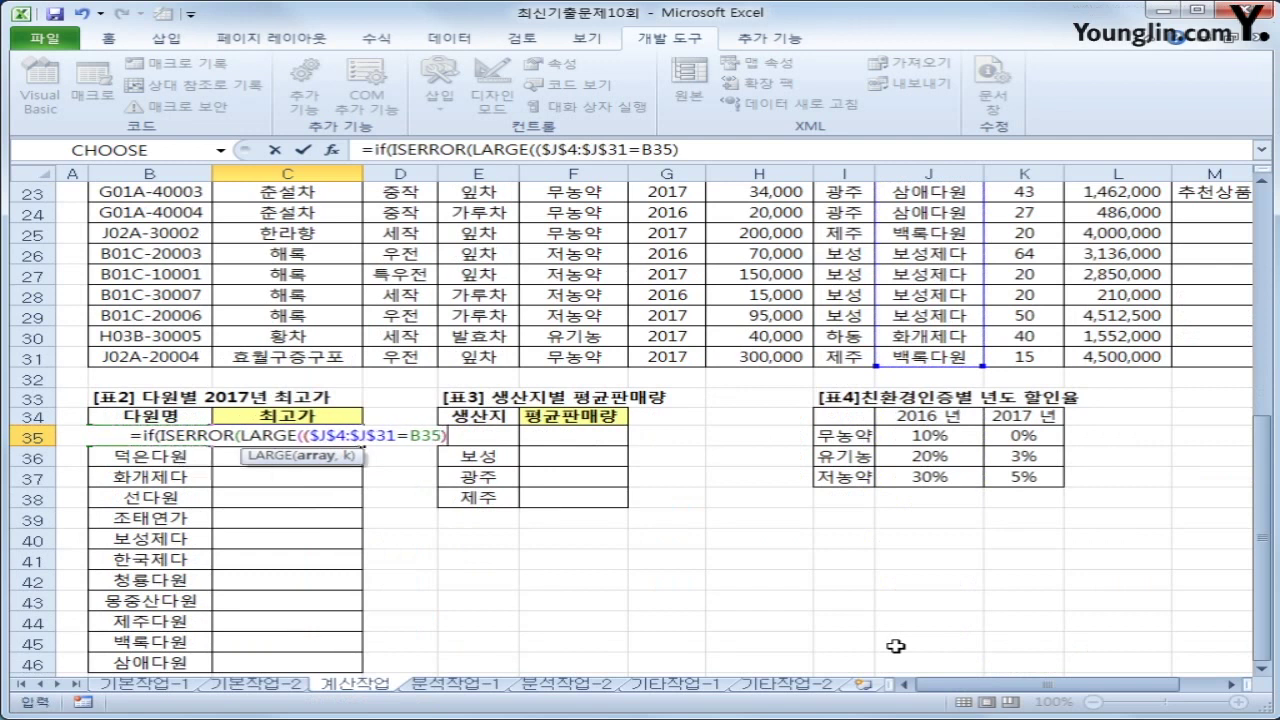
{"action": "type", "text": "*"}
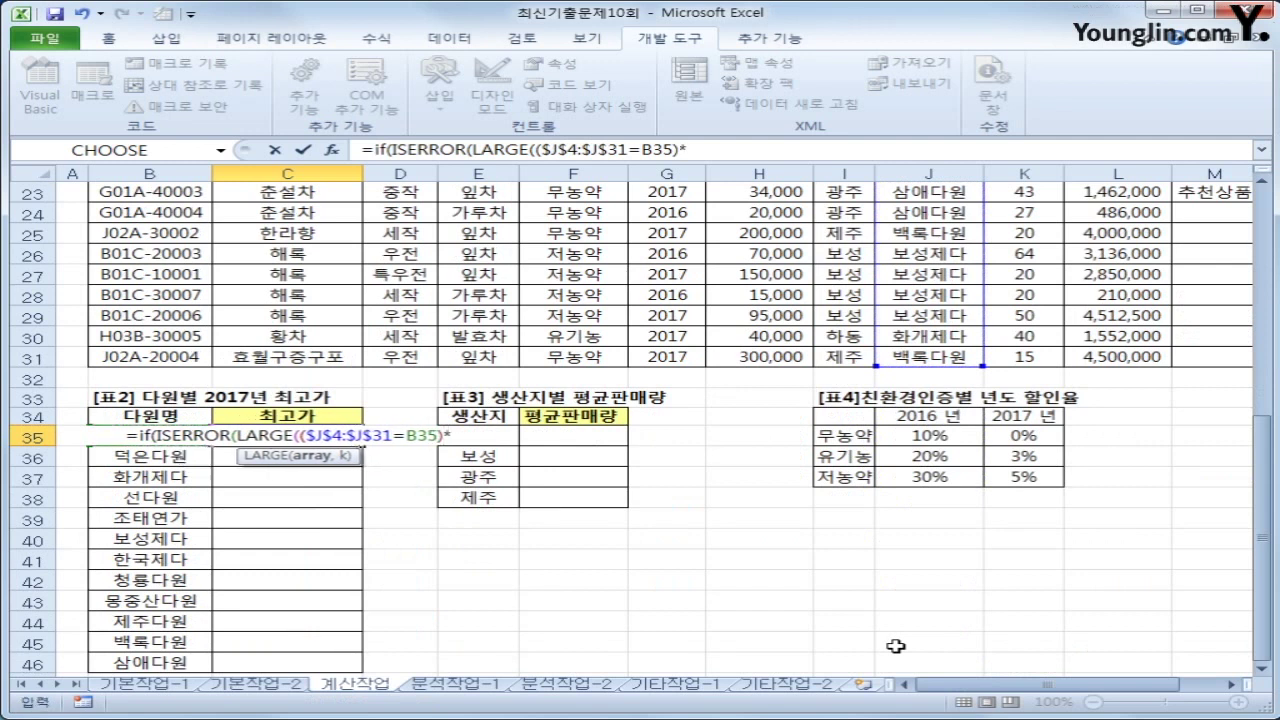
{"action": "type", "text": "("}
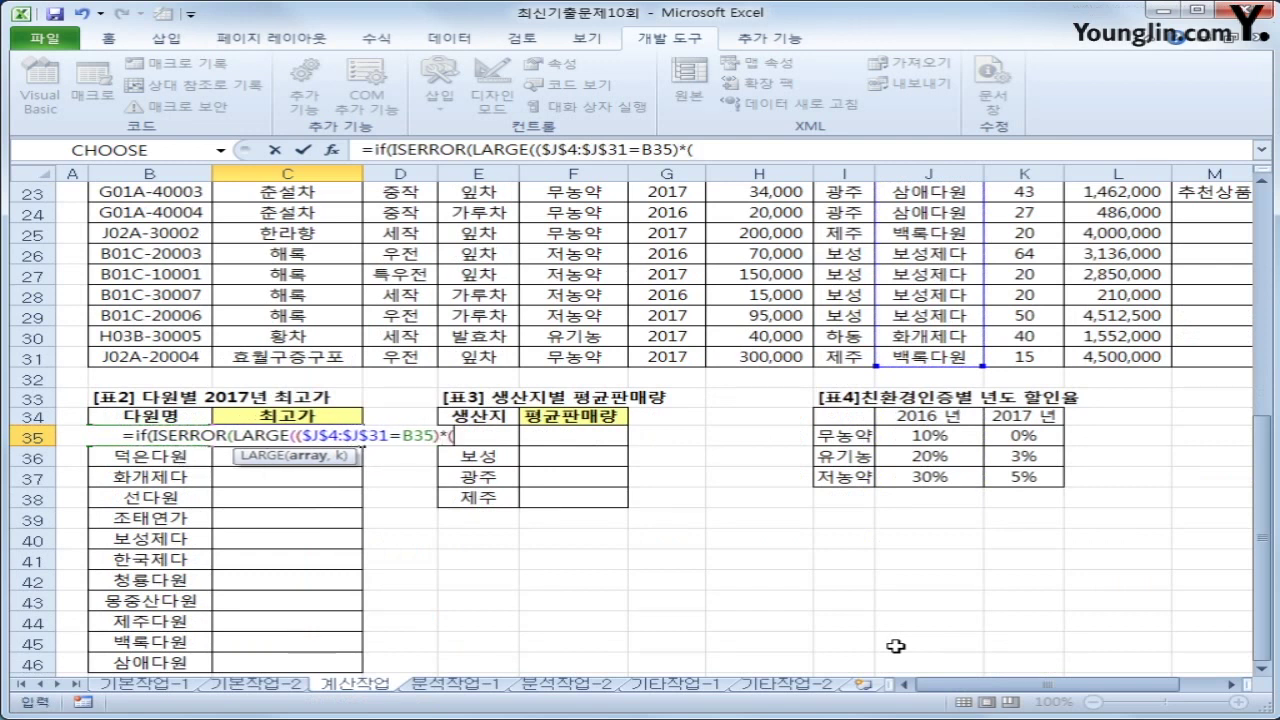
{"action": "scroll", "coordinate": [885, 606], "scroll_direction": "up", "scroll_amount": 7}
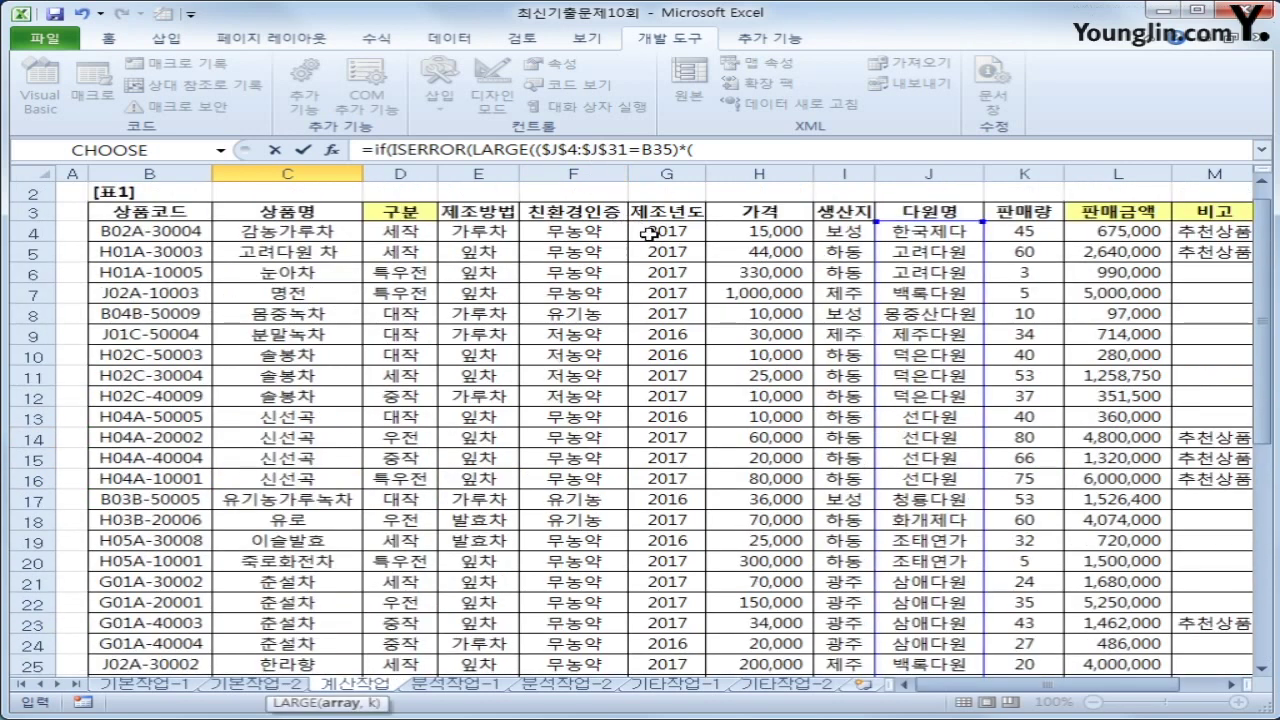
{"action": "left_click_drag", "start_coordinate": [650, 233], "coordinate": [680, 612]}
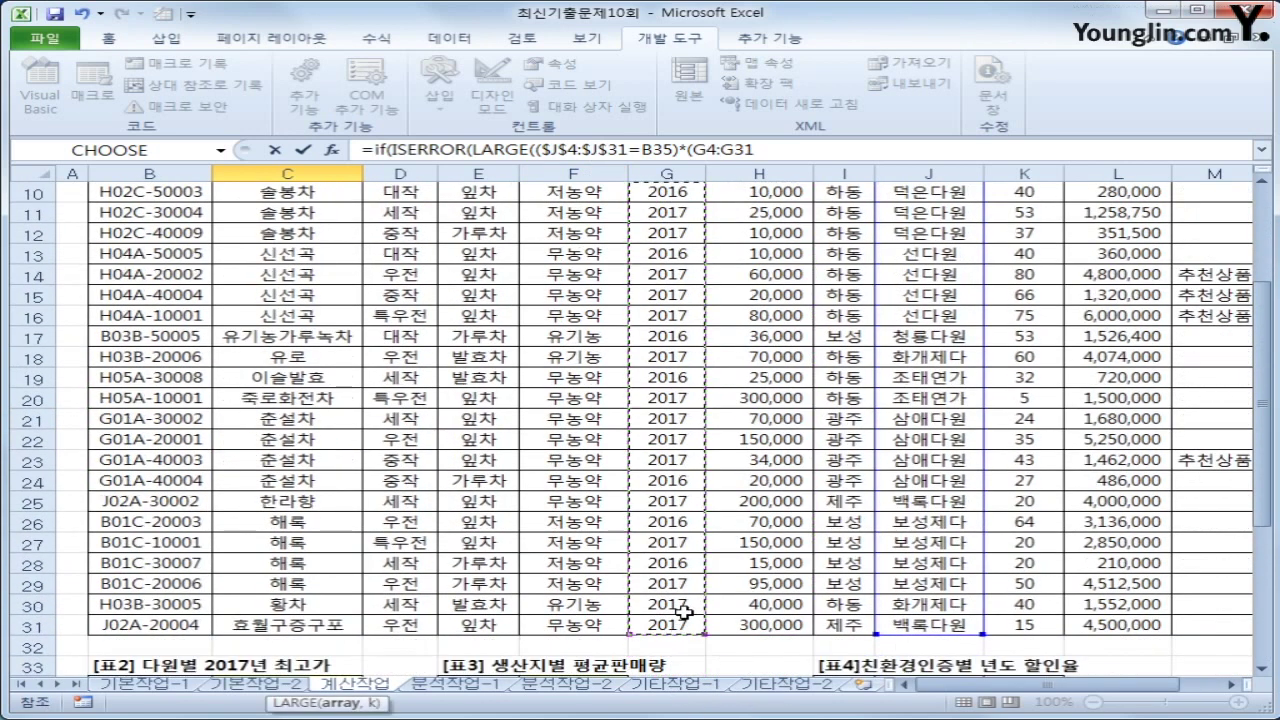
{"action": "key", "text": "F4"}
{"action": "type", "text": "="}
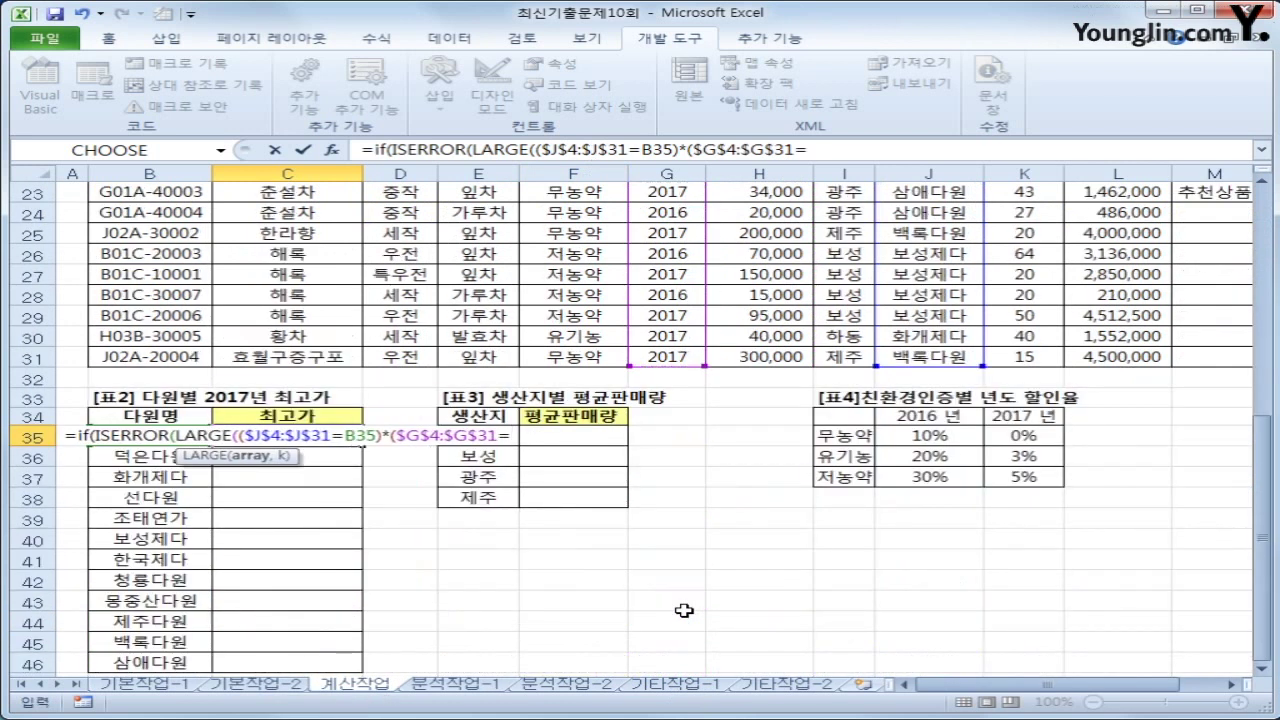
{"action": "type", "text": "2017)"}
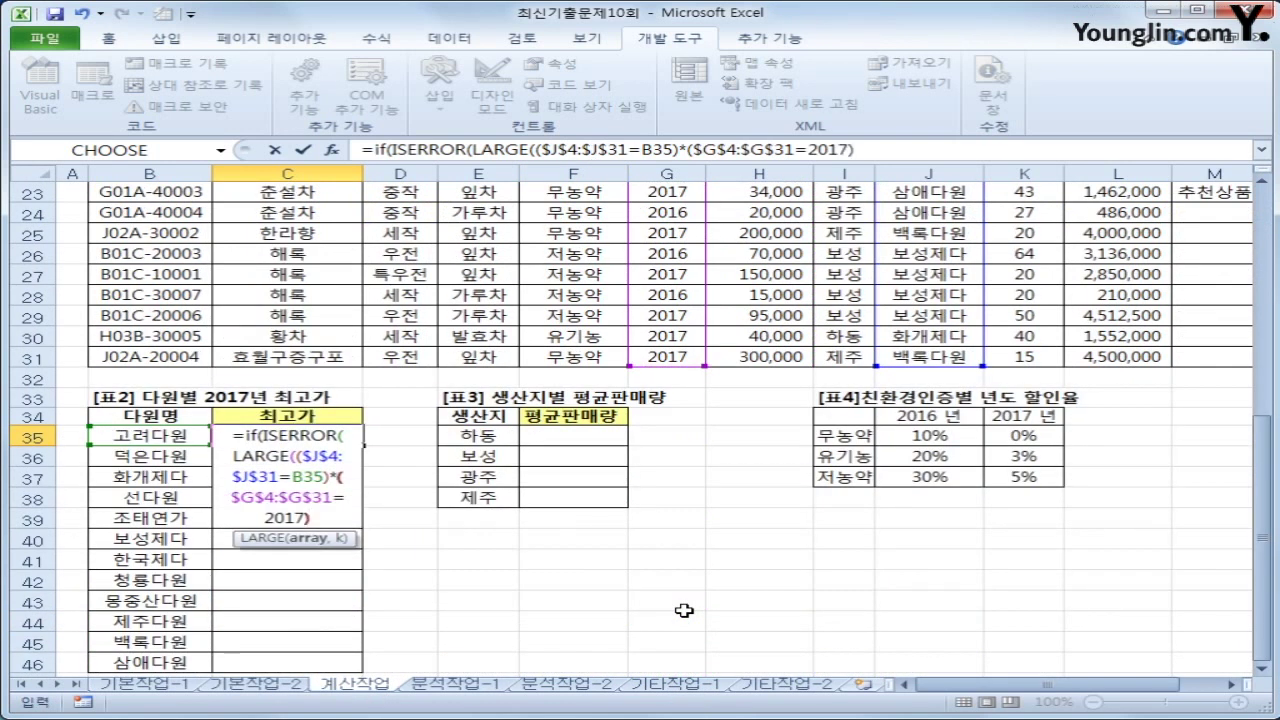
{"action": "type", "text": "*"}
- Multiply by the price range $H$4:$H$31 and close LARGE with ,1)
{"action": "scroll", "coordinate": [684, 610], "scroll_direction": "up", "scroll_amount": 7}
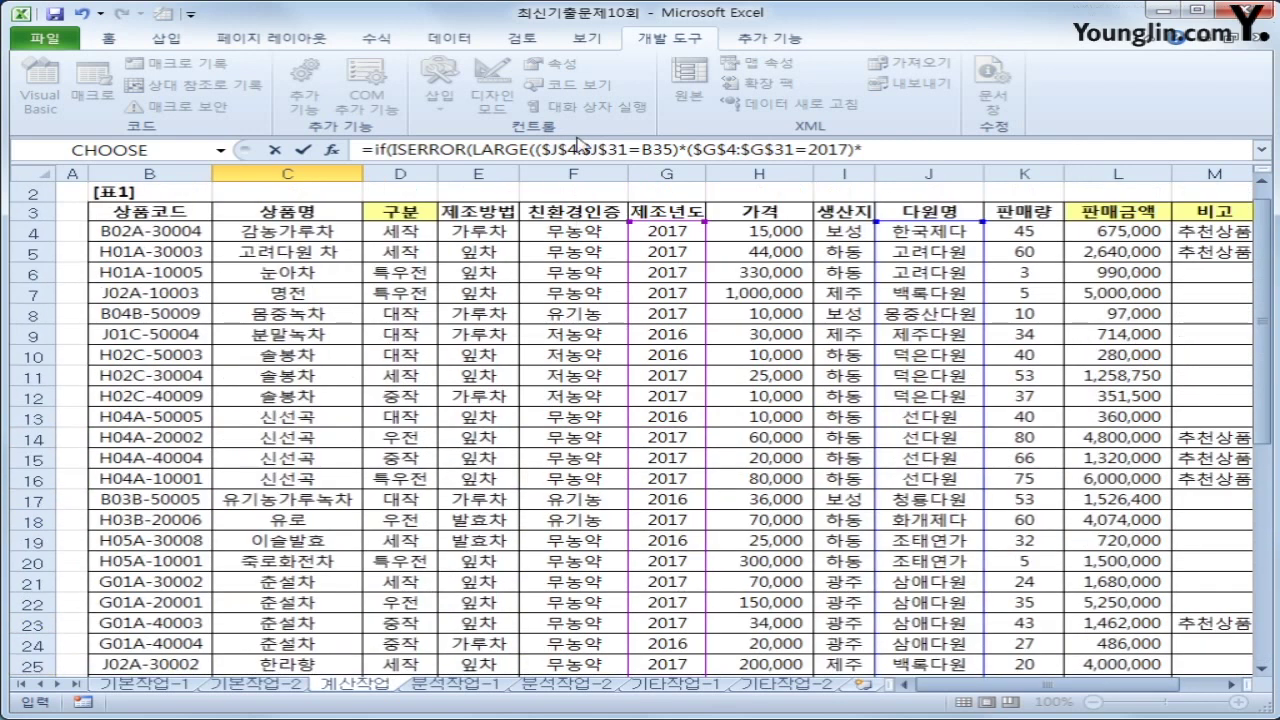
{"action": "left_click_drag", "start_coordinate": [753, 232], "coordinate": [778, 655]}
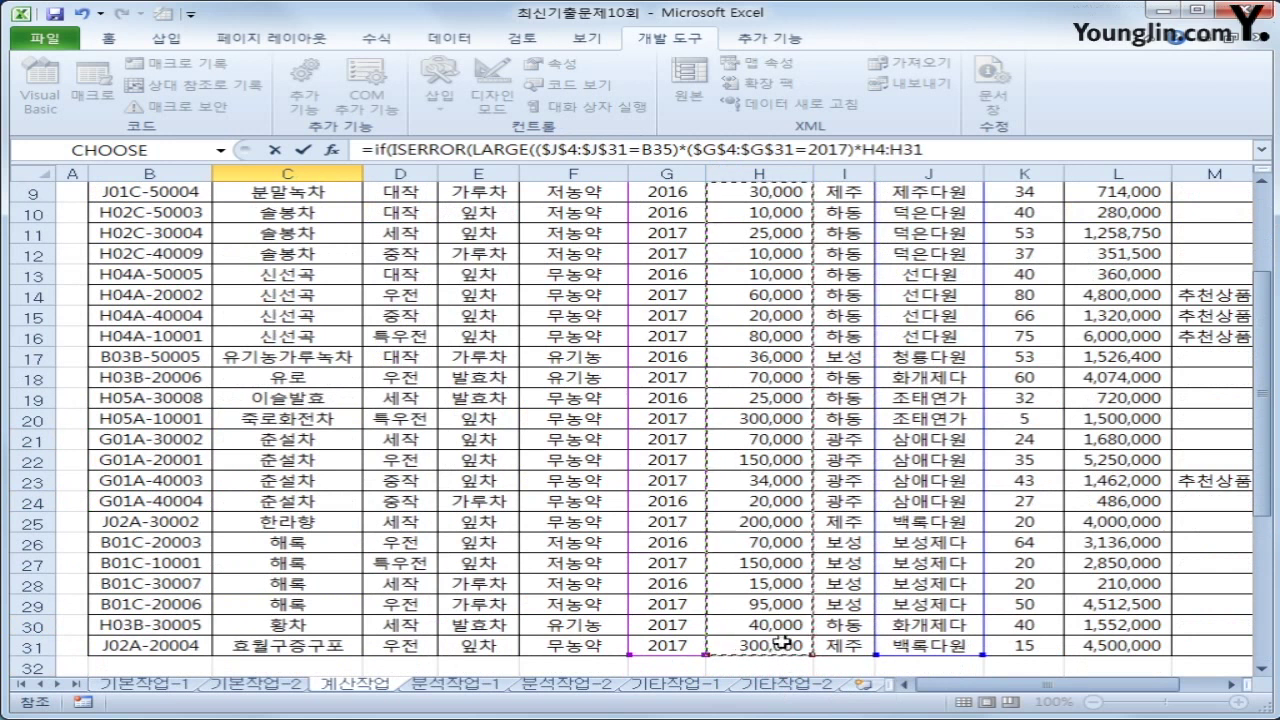
{"action": "key", "text": "F4"}
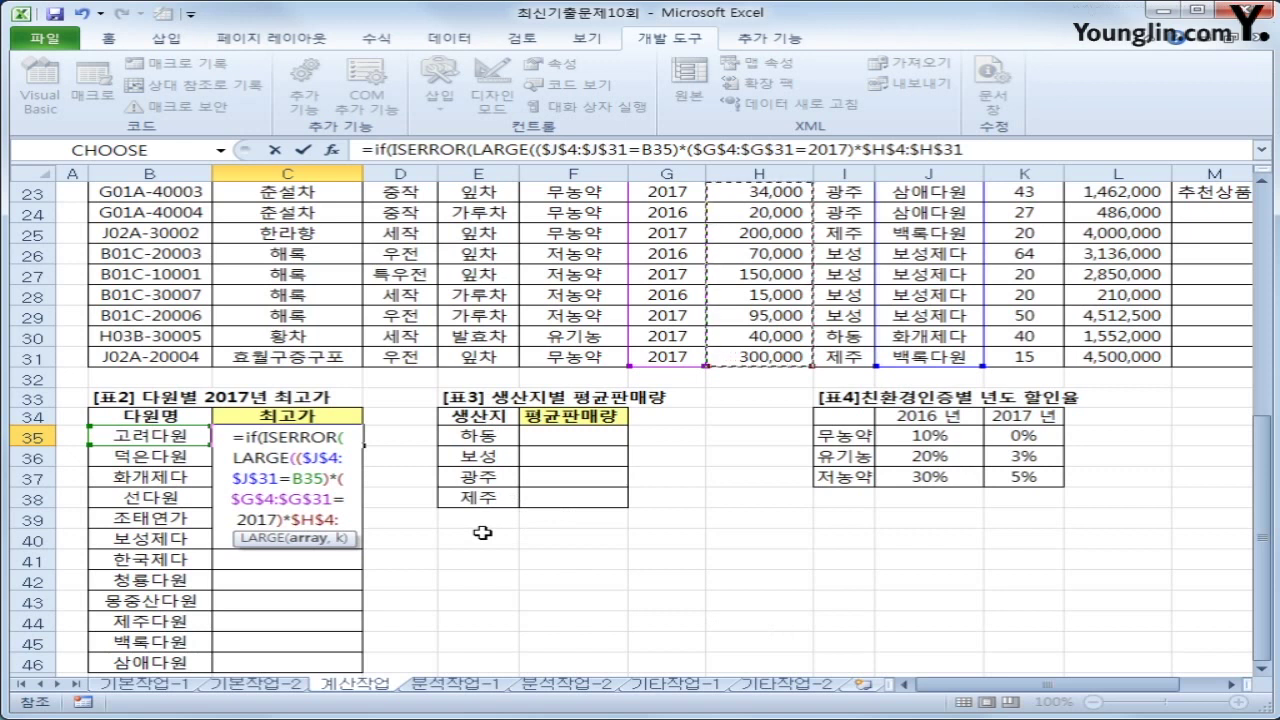
{"action": "type", "text": ","}
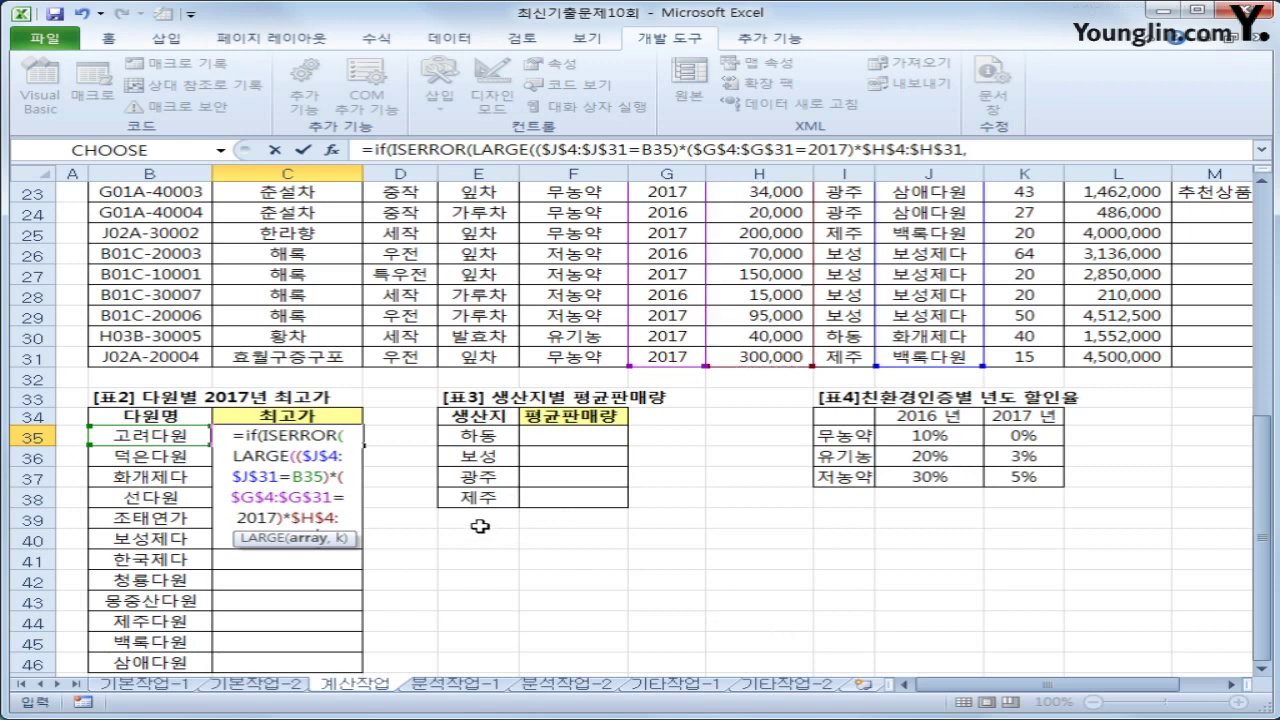
{"action": "type", "text": "1"}
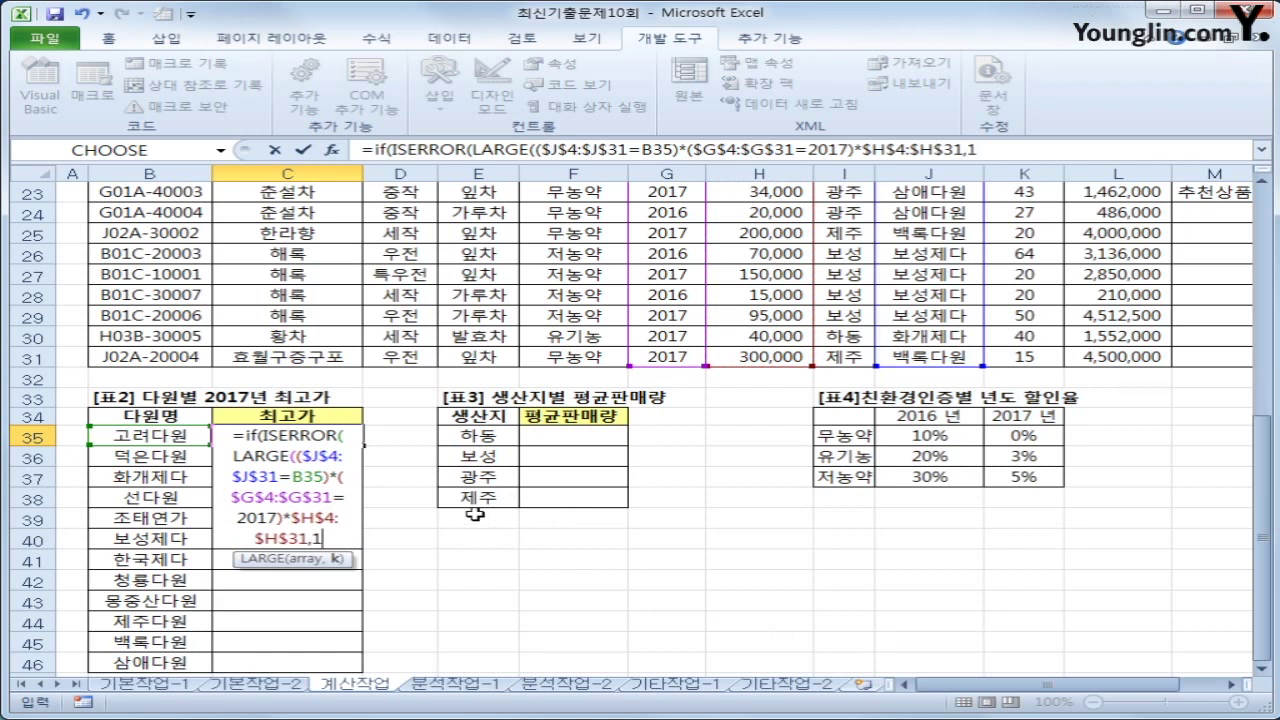
{"action": "type", "text": ")"}
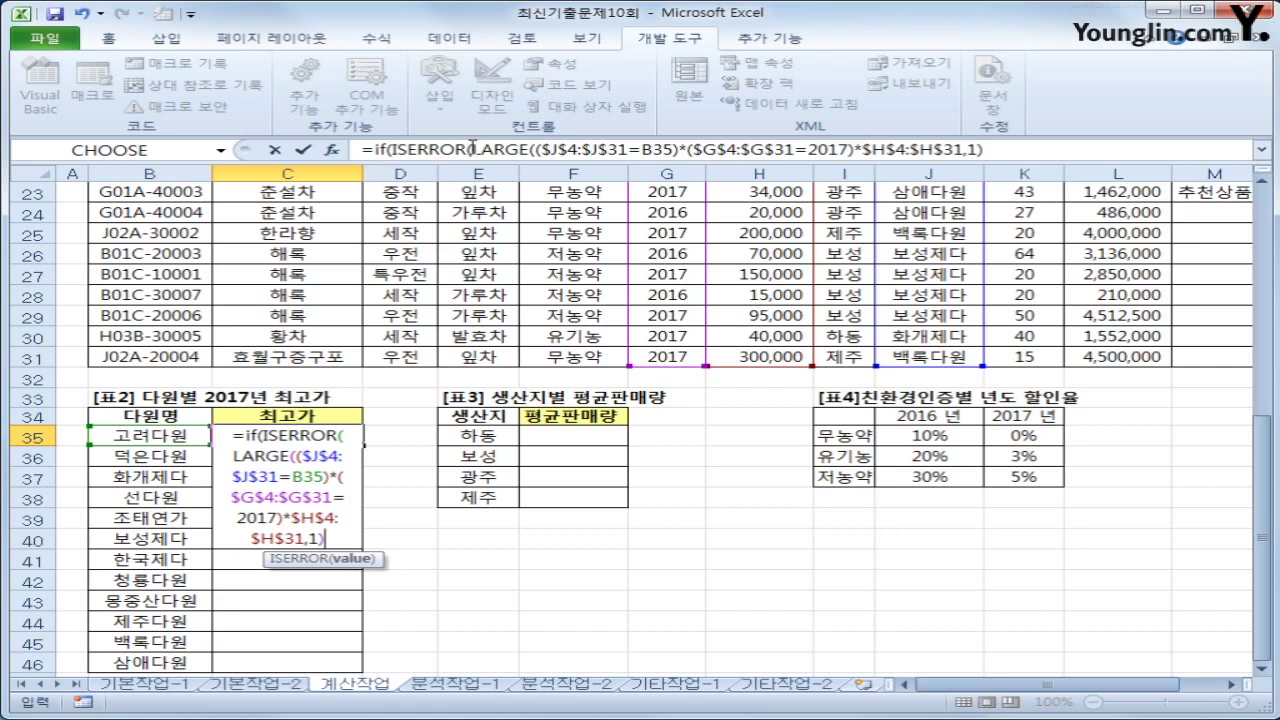
{"action": "left_click_drag", "start_coordinate": [478, 149], "coordinate": [1059, 158]}
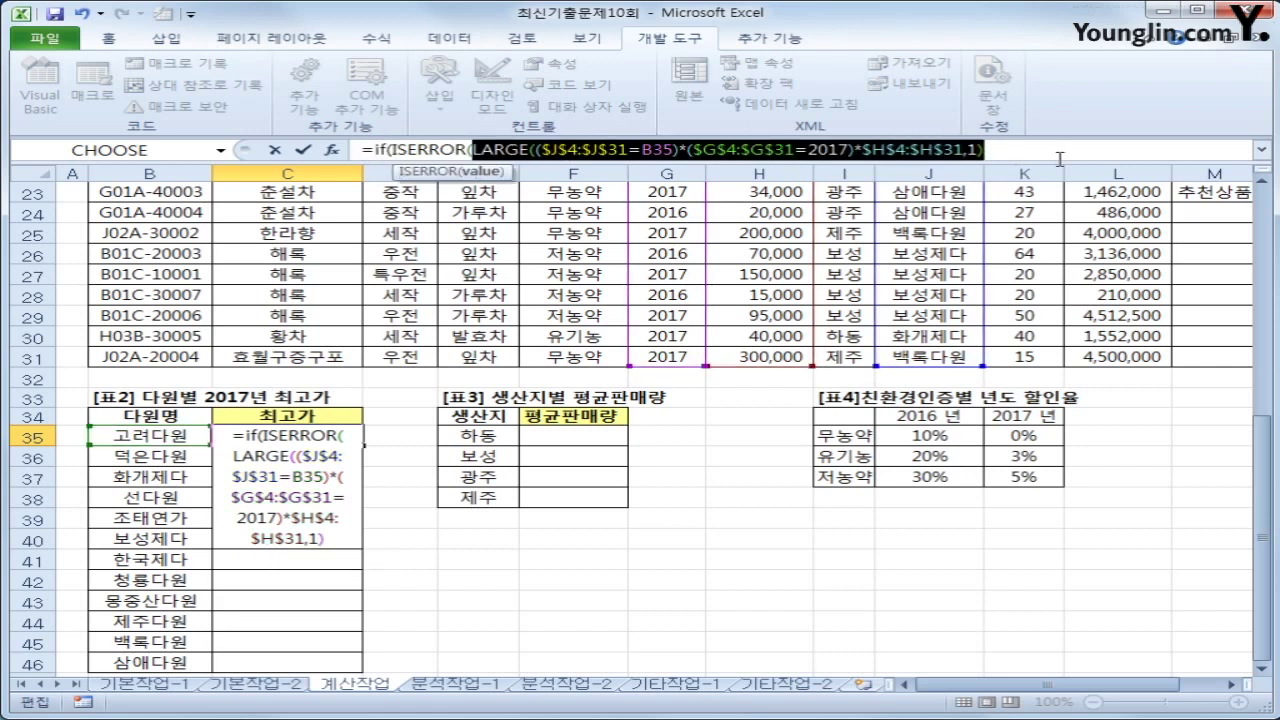
- Finish C35 as IF(ISERROR(LARGE(...)),0,LARGE(...)) and enter it as an array formula
{"action": "left_click", "coordinate": [1061, 153]}
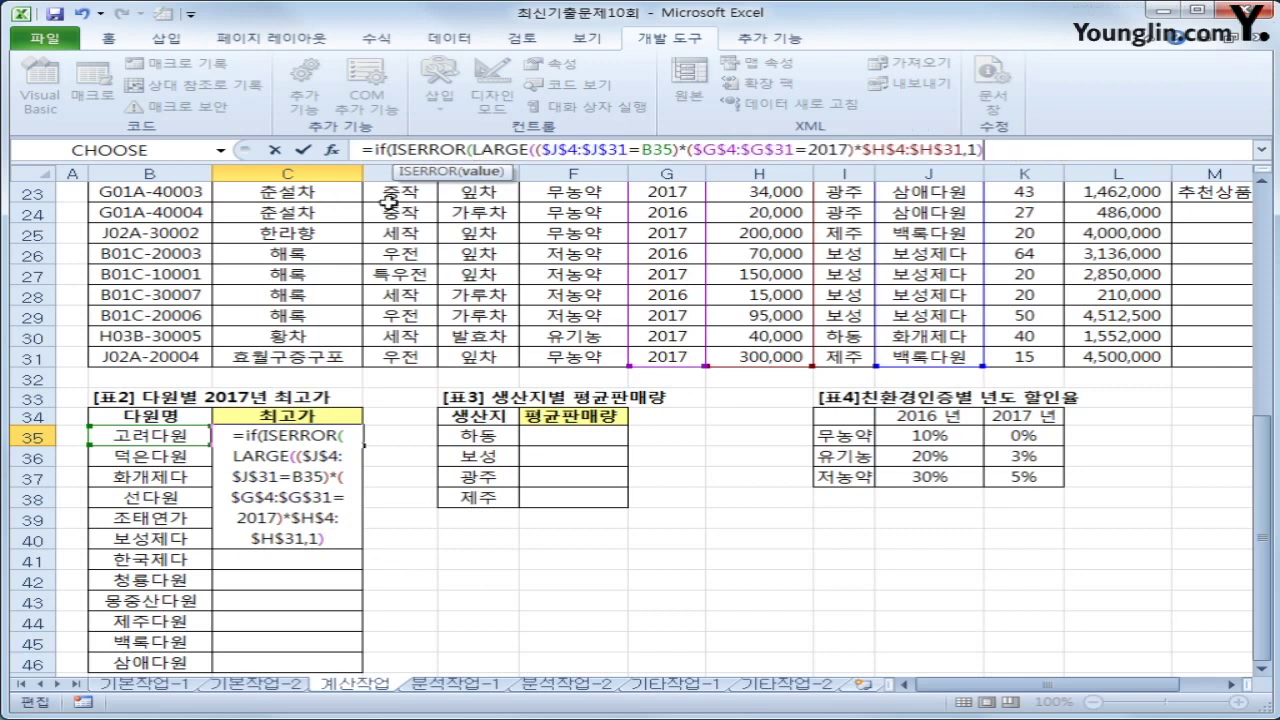
{"action": "left_click", "coordinate": [466, 152]}
{"action": "type", "text": "),0"}
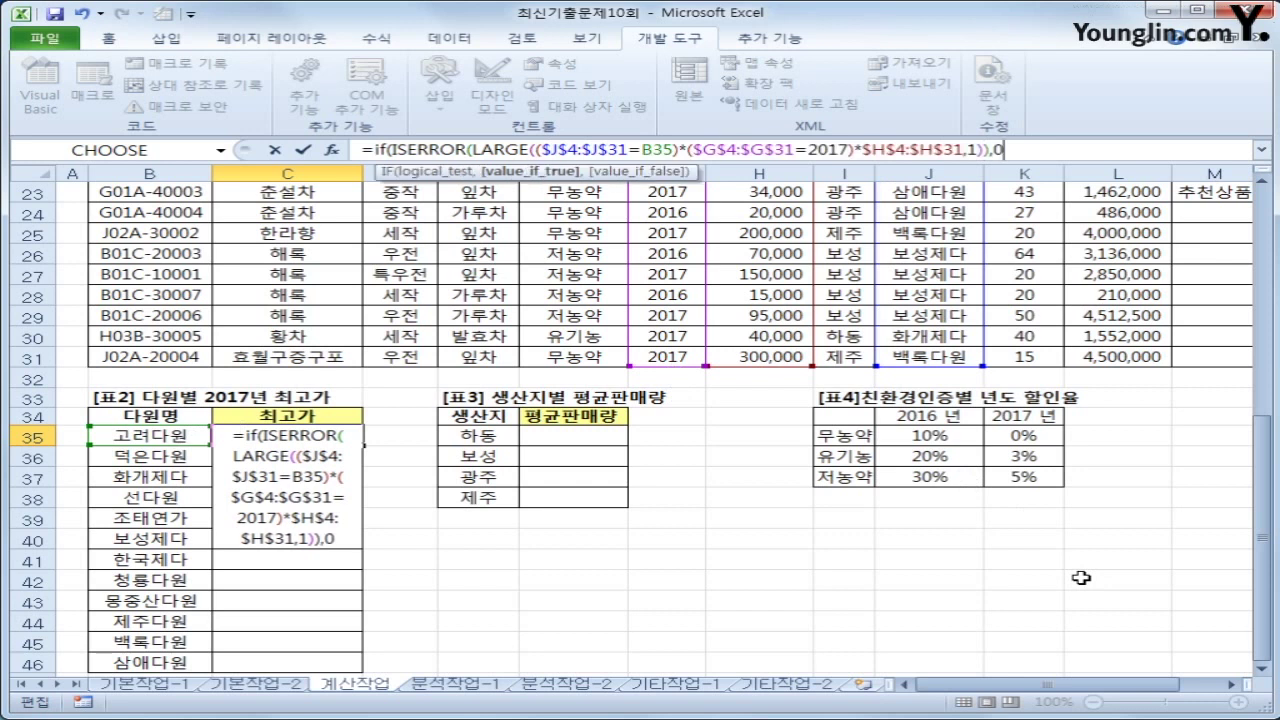
{"action": "type", "text": ","}
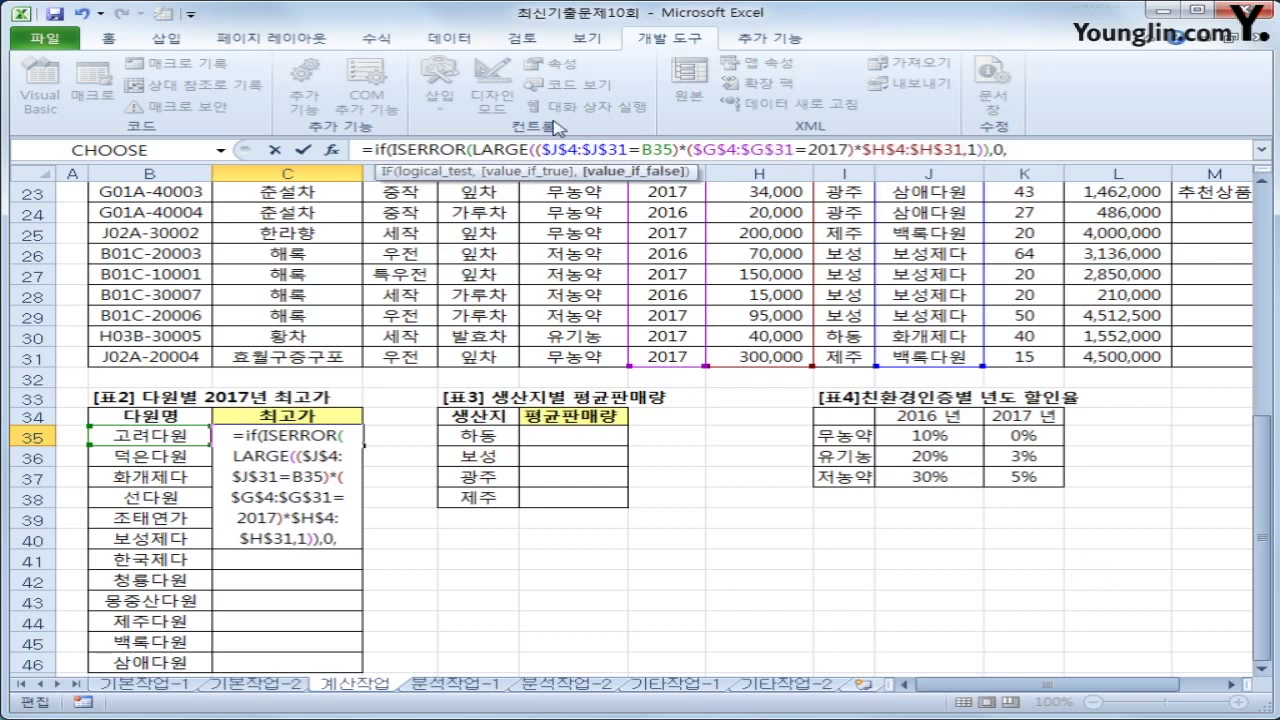
{"action": "left_click_drag", "start_coordinate": [472, 149], "coordinate": [984, 160]}
{"action": "key", "text": "ctrl+c"}
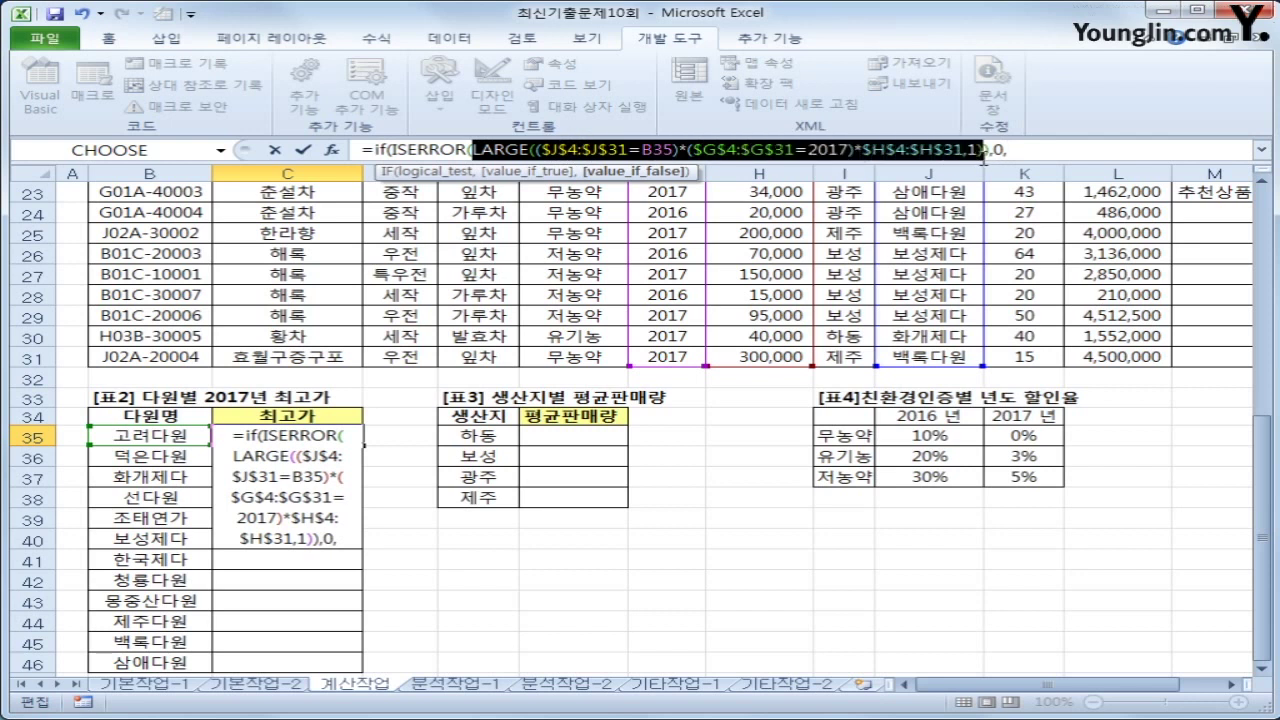
{"action": "left_click", "coordinate": [1037, 150]}
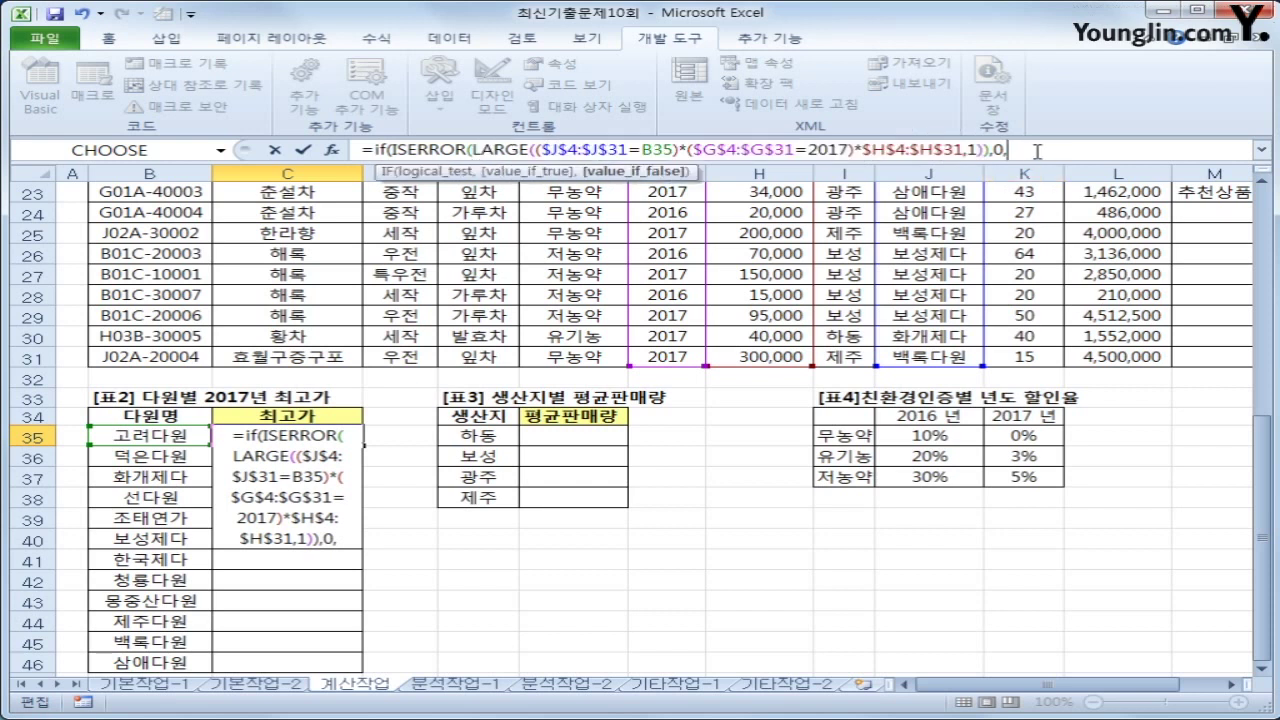
{"action": "key", "text": "ctrl+v"}
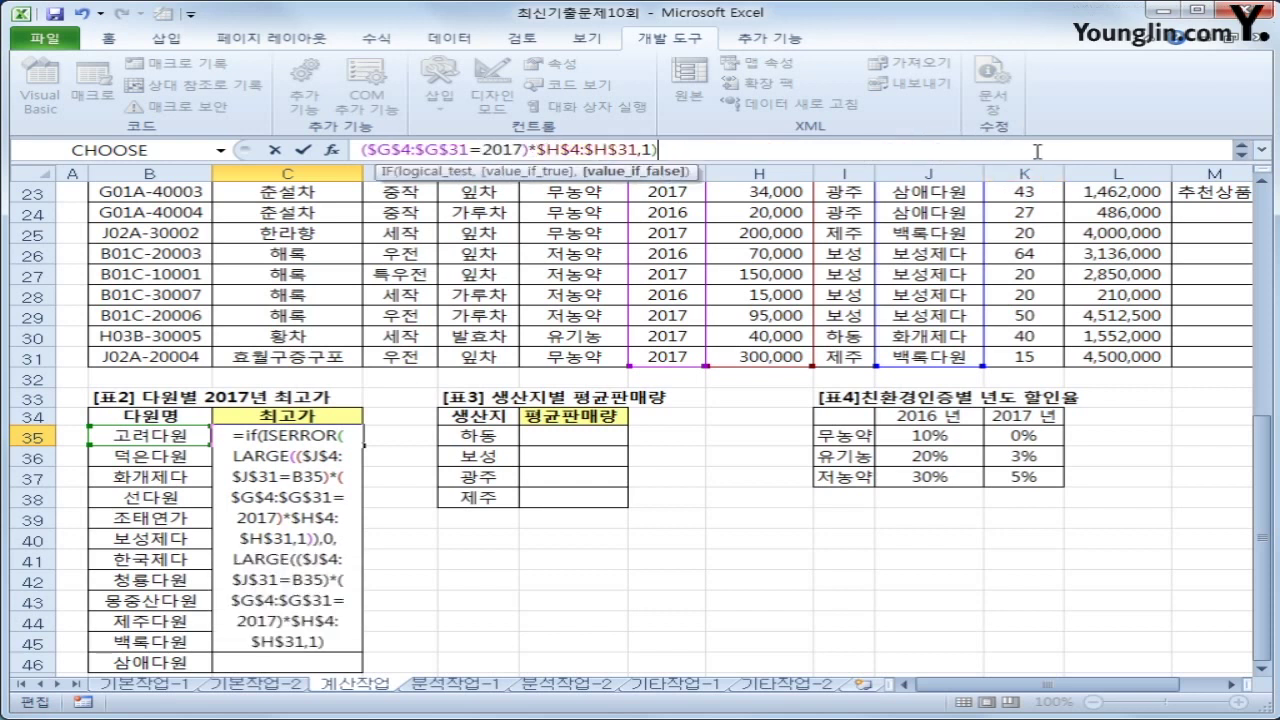
{"action": "type", "text": ")"}
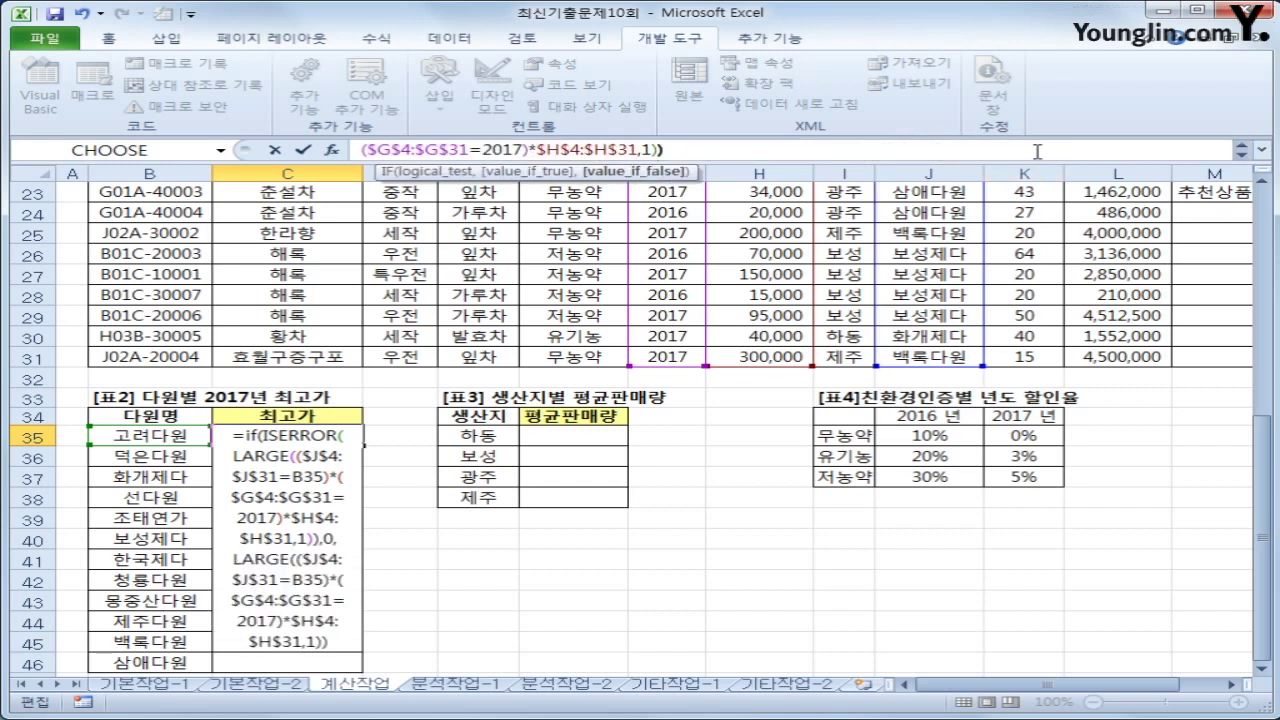
{"action": "left_click", "coordinate": [1263, 150]}
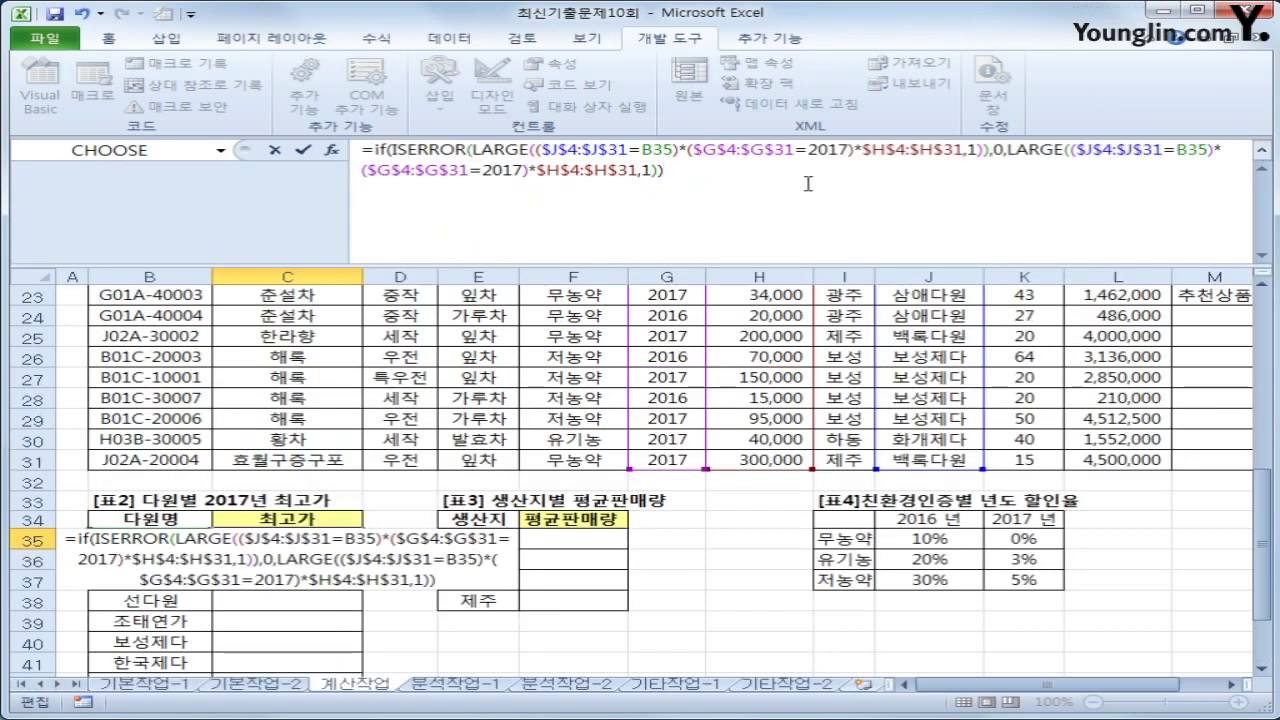
{"action": "key", "text": "ctrl+shift+Return"}
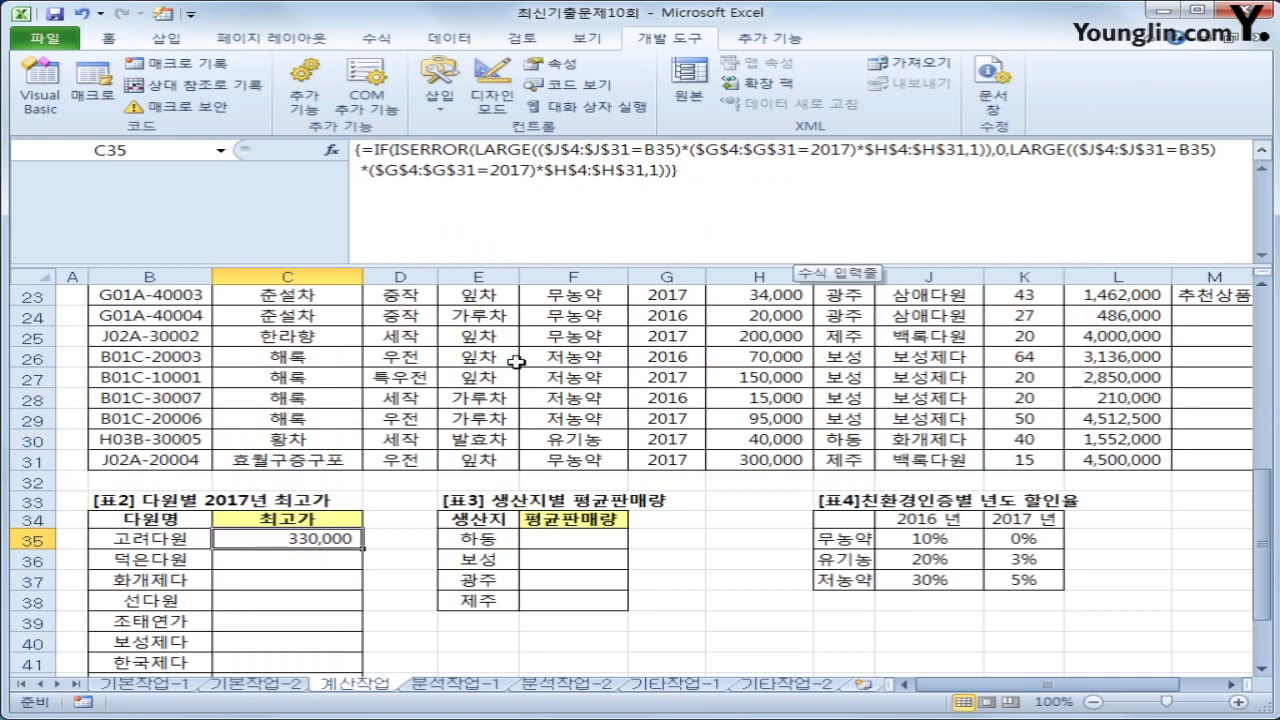
- Copy the C35 formula down through C46 and check the last cell
{"action": "double_click", "coordinate": [352, 540]}
{"action": "scroll", "coordinate": [360, 556], "scroll_direction": "down", "scroll_amount": 2}
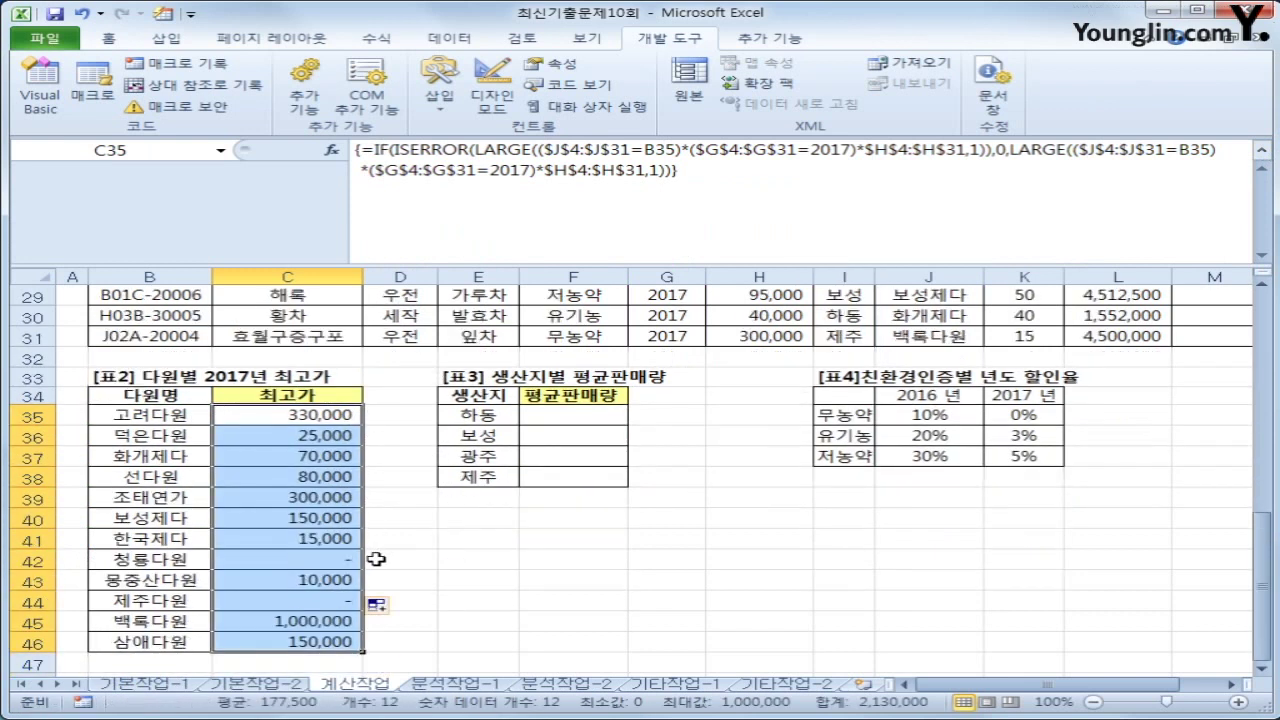
{"action": "left_click", "coordinate": [1263, 168]}
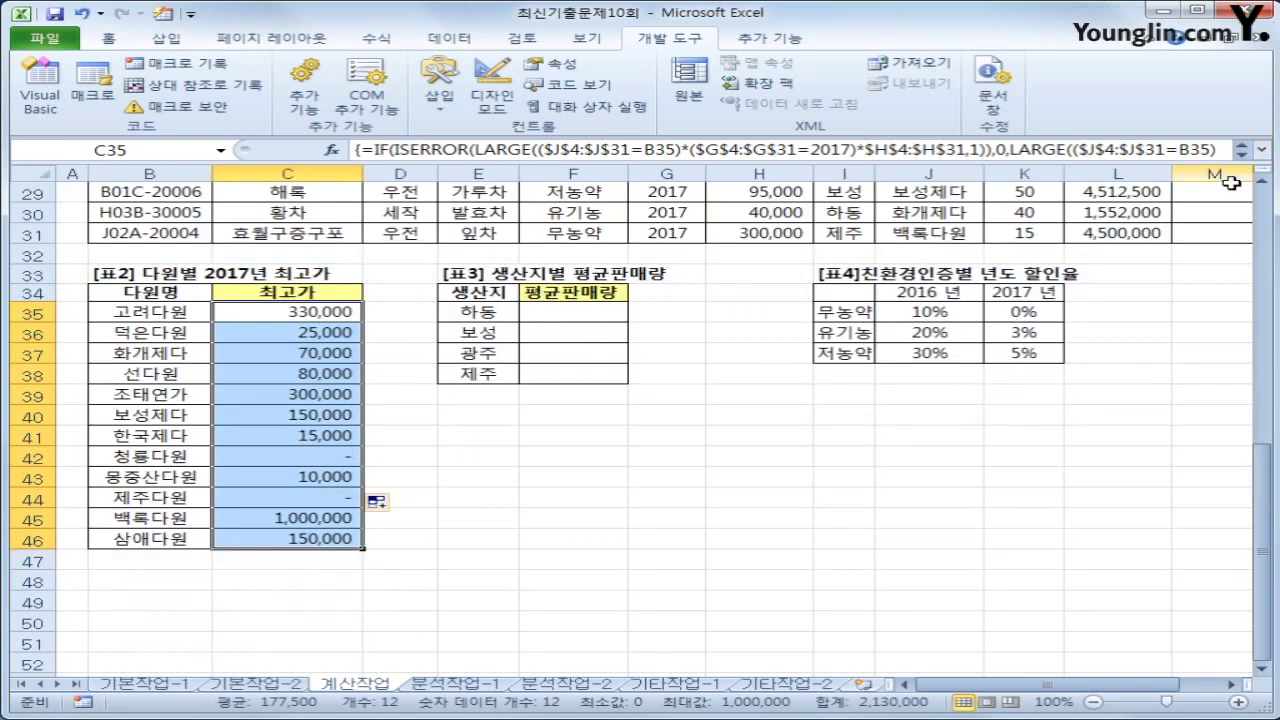
{"action": "left_click", "coordinate": [338, 537]}
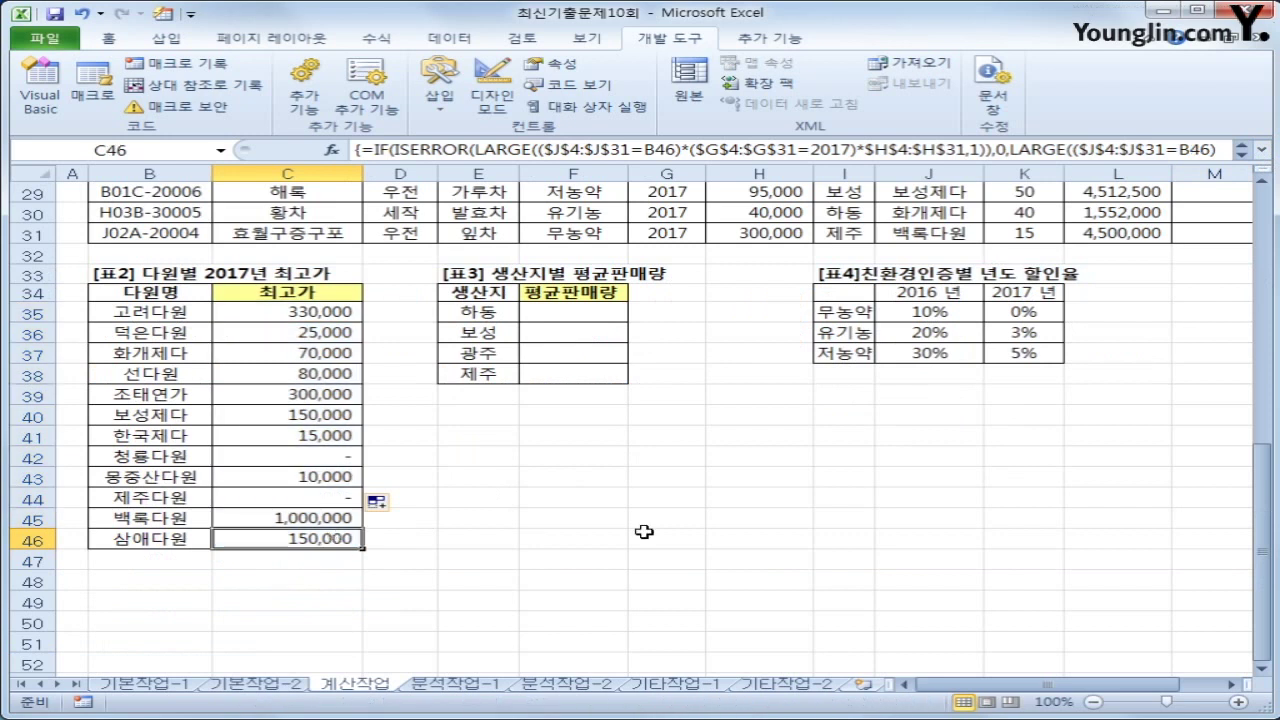
- Start F35's formula as =TRUNC(AVERAGE(IF(
{"action": "left_click", "coordinate": [575, 316]}
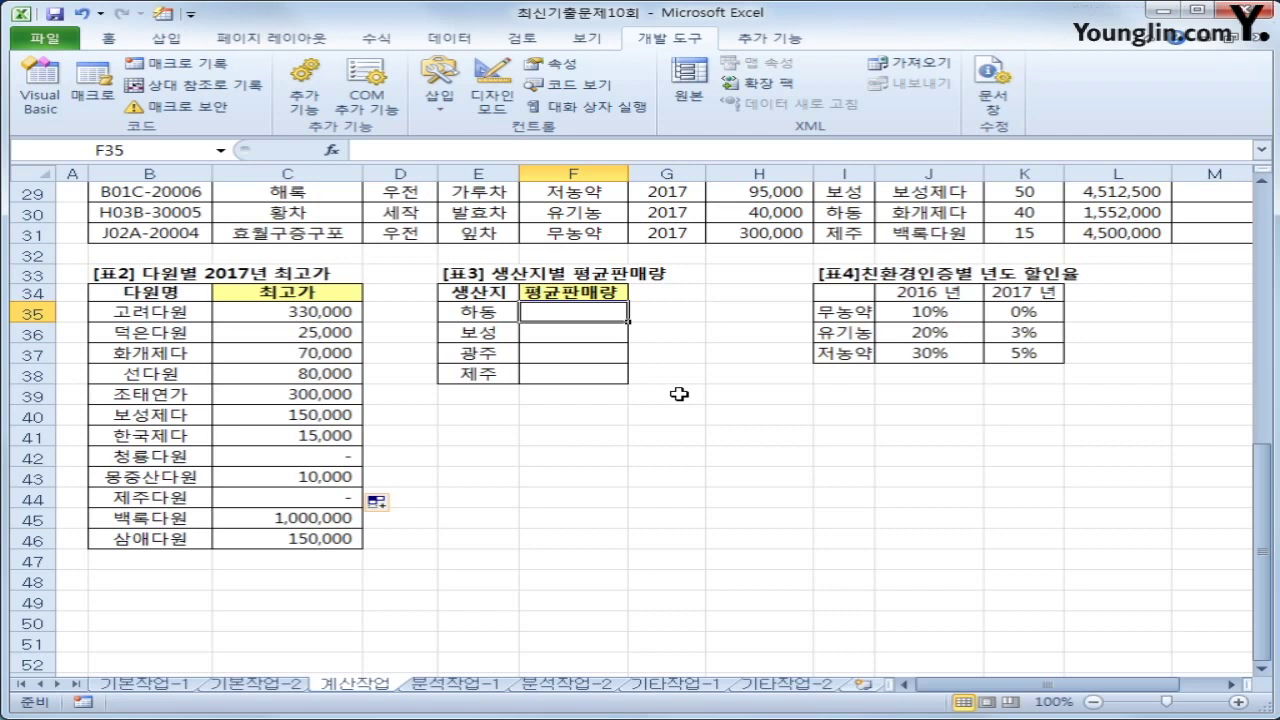
{"action": "type", "text": "=t"}
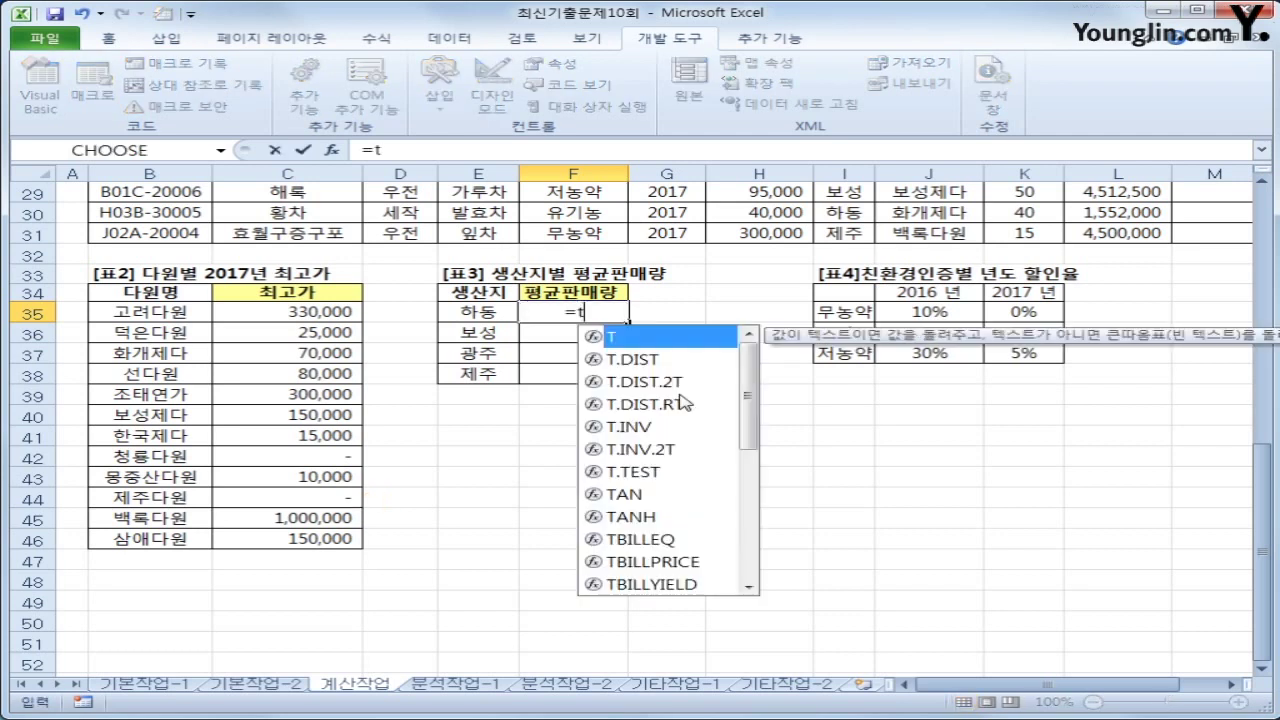
{"action": "type", "text": "runc"}
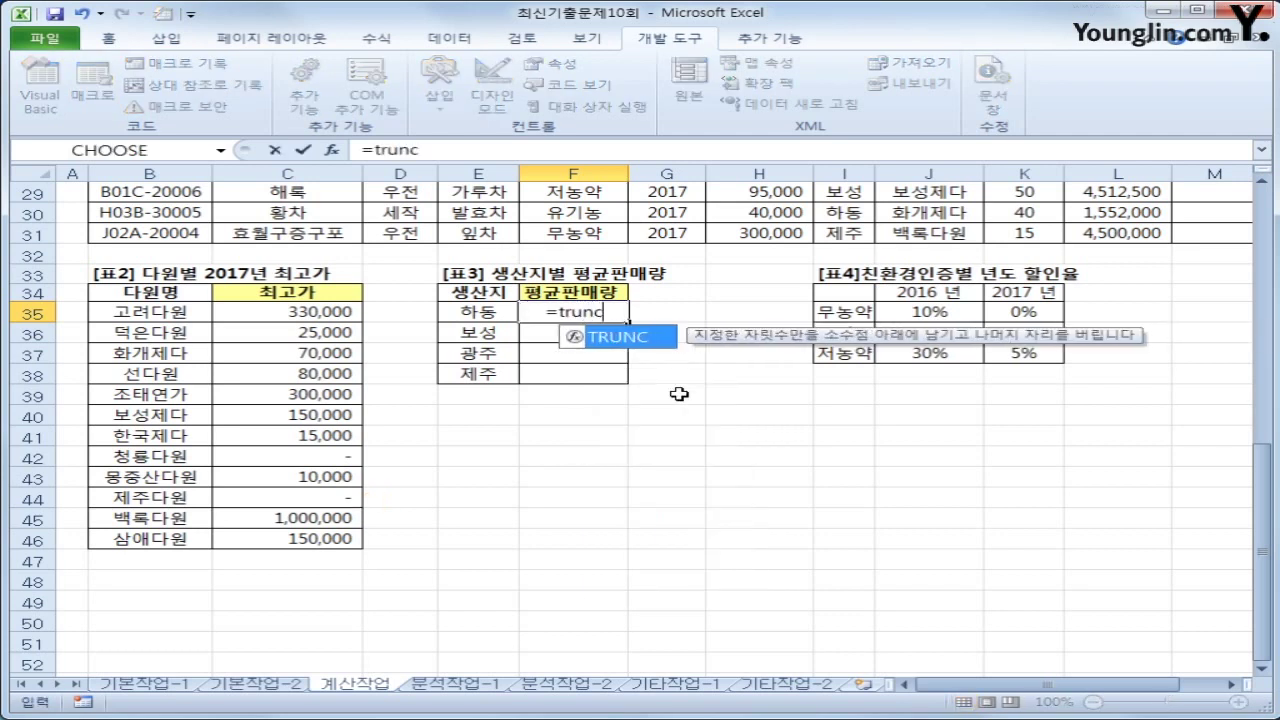
{"action": "key", "text": "Tab"}
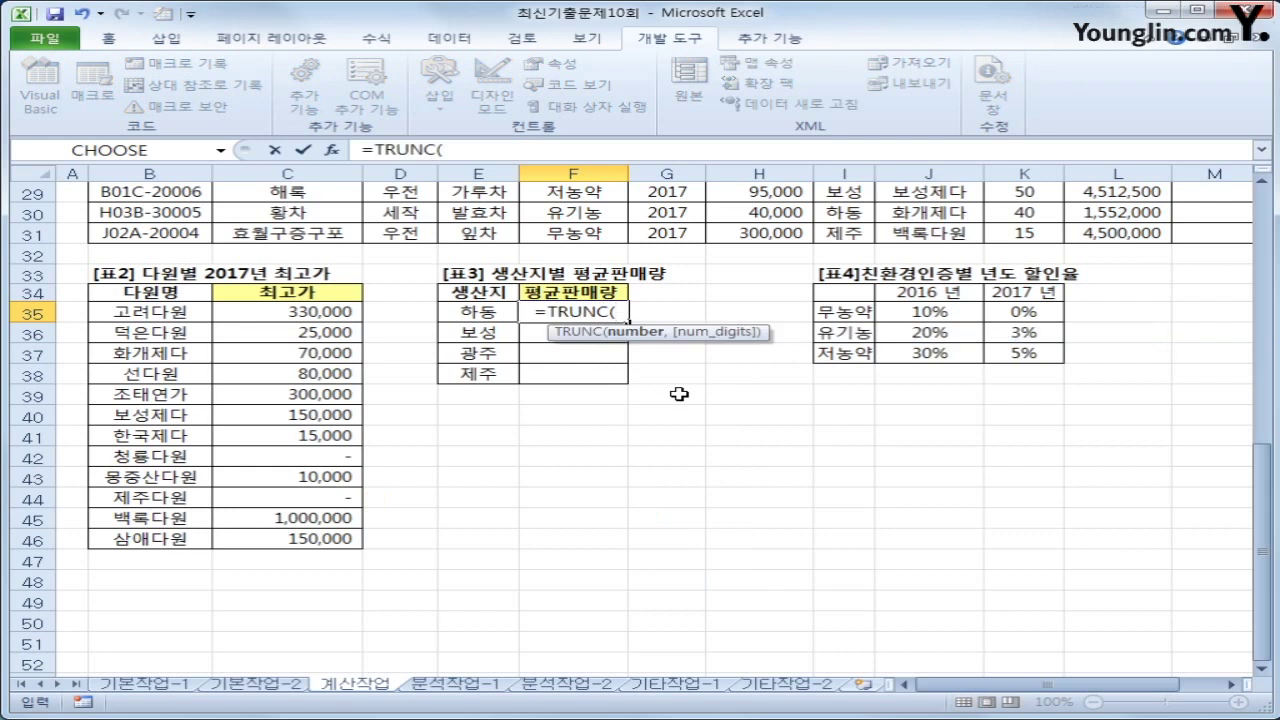
{"action": "type", "text": "av"}
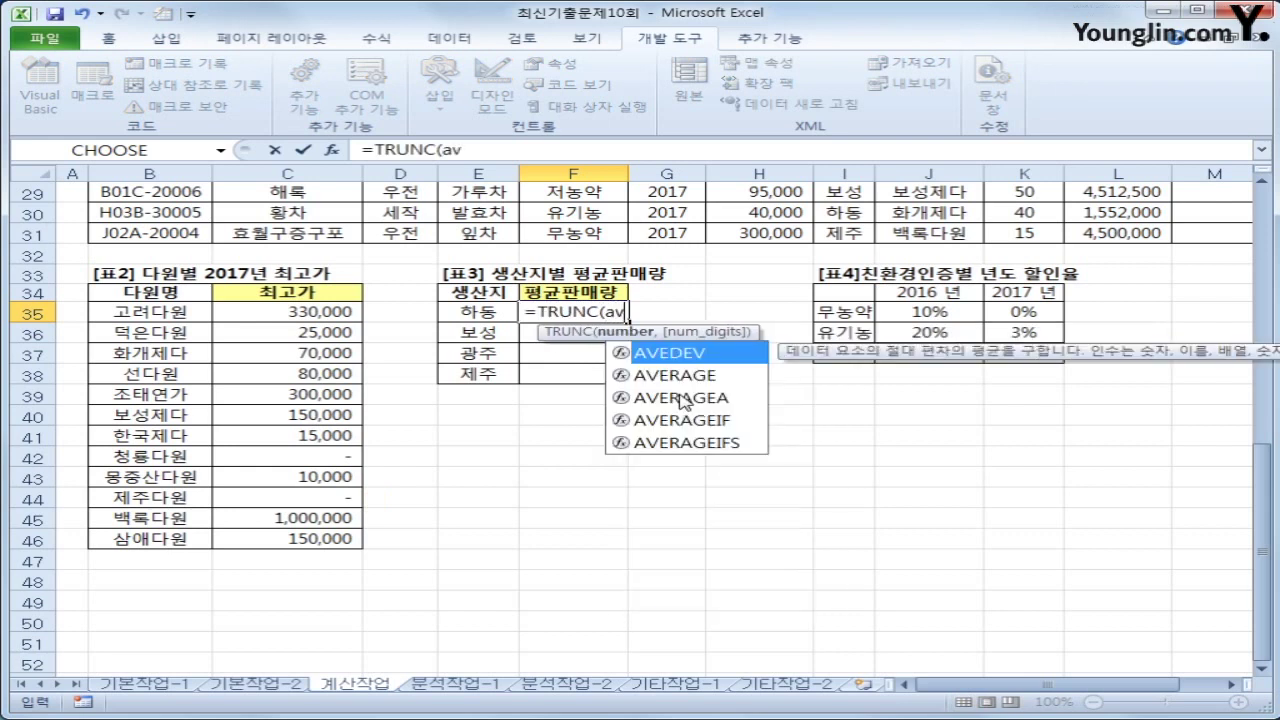
{"action": "type", "text": "er"}
{"action": "key", "text": "Tab"}
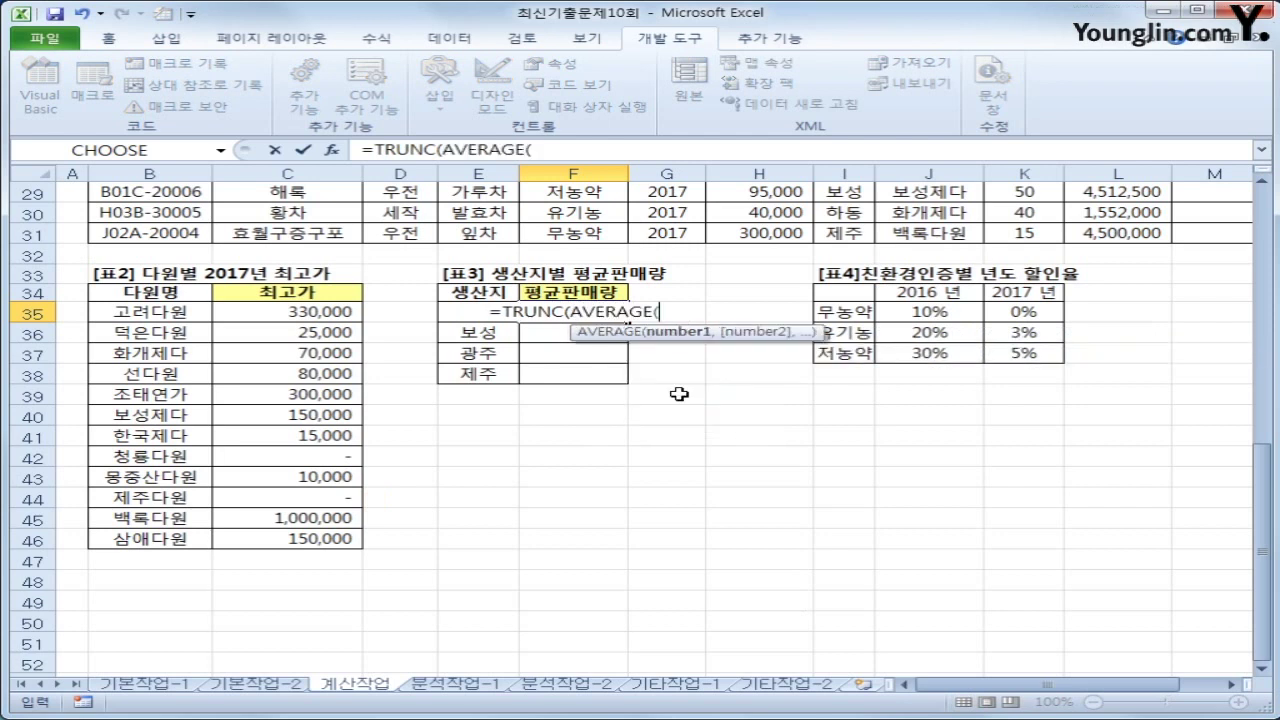
{"action": "type", "text": "if("}
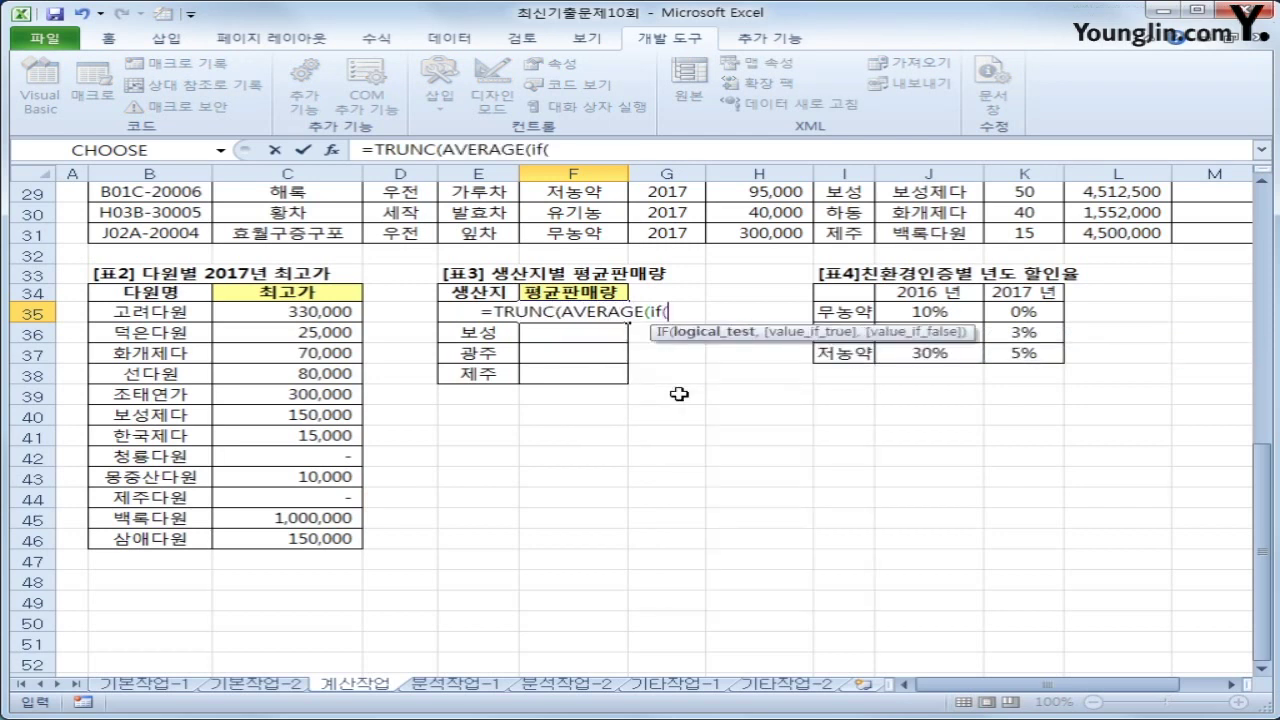
- Complete the formula with $I$4:$I$31=E35, the sales range $K$4:$K$31, and ,0 truncation
{"action": "scroll", "coordinate": [671, 440], "scroll_direction": "up", "scroll_amount": 7}
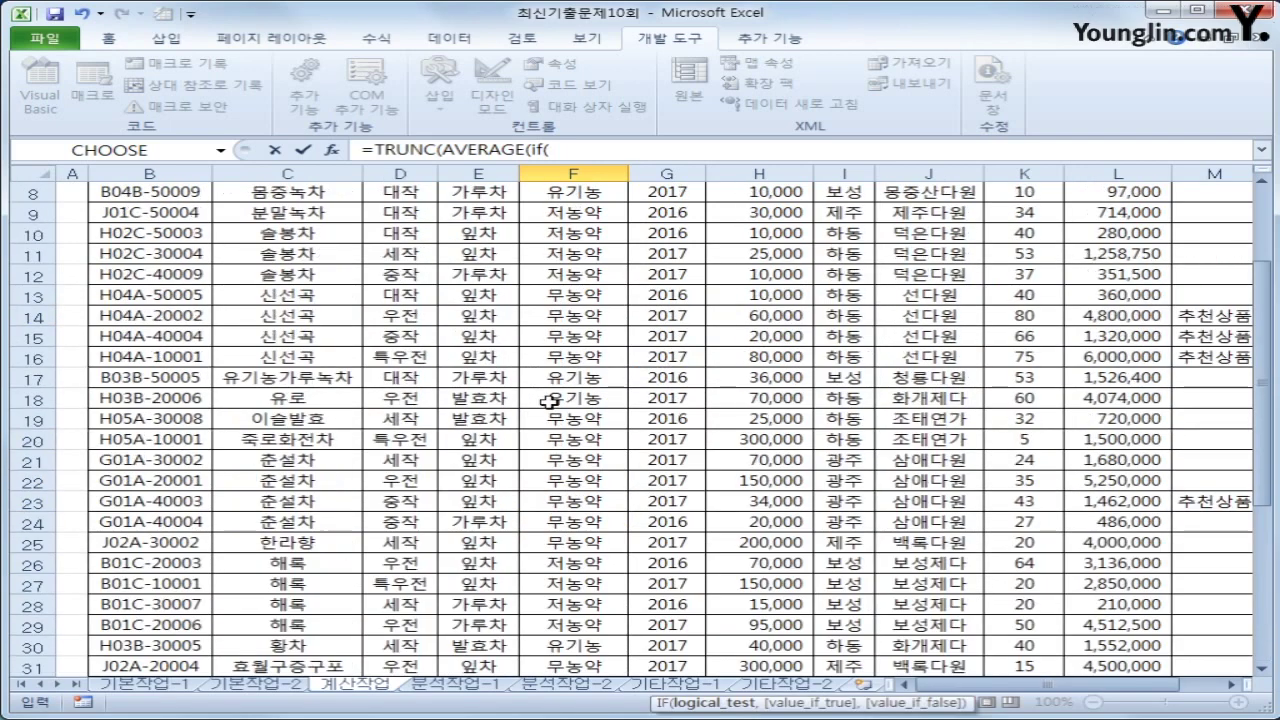
{"action": "scroll", "coordinate": [549, 401], "scroll_direction": "up", "scroll_amount": 3}
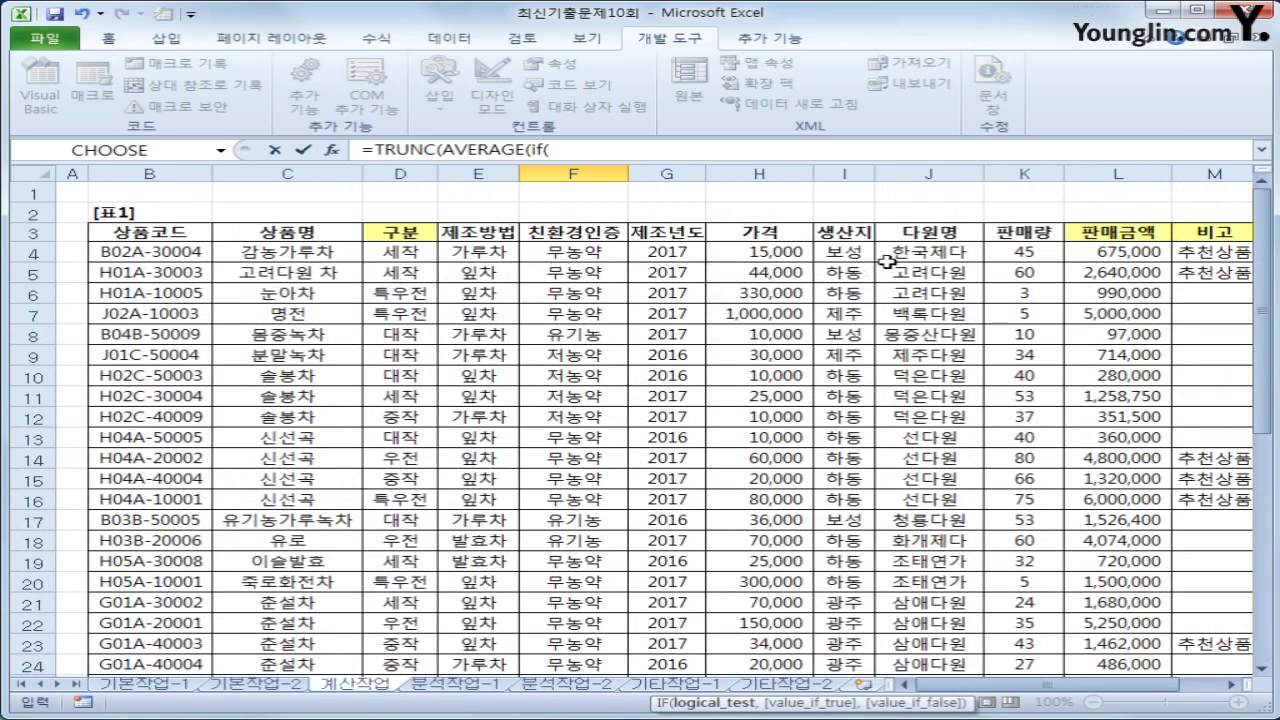
{"action": "left_click_drag", "start_coordinate": [845, 251], "coordinate": [860, 645]}
{"action": "key", "text": "F4"}
{"action": "type", "text": "="}
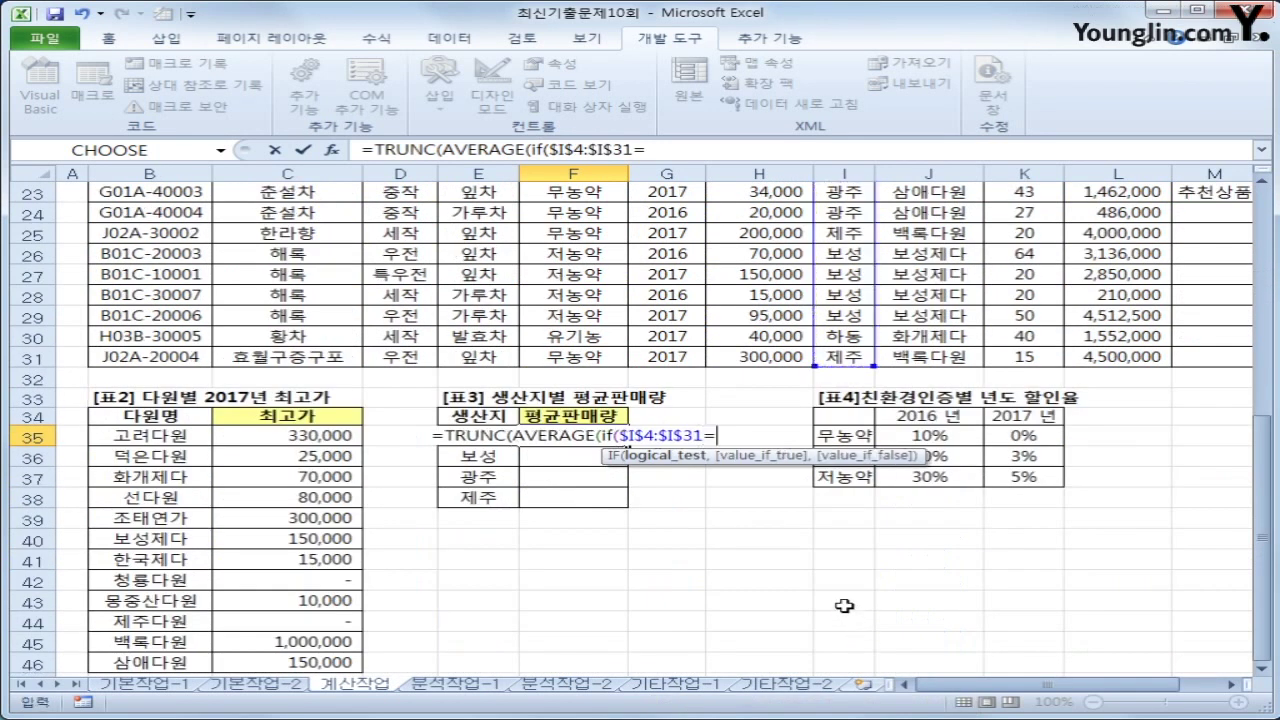
{"action": "key", "text": "Left"}
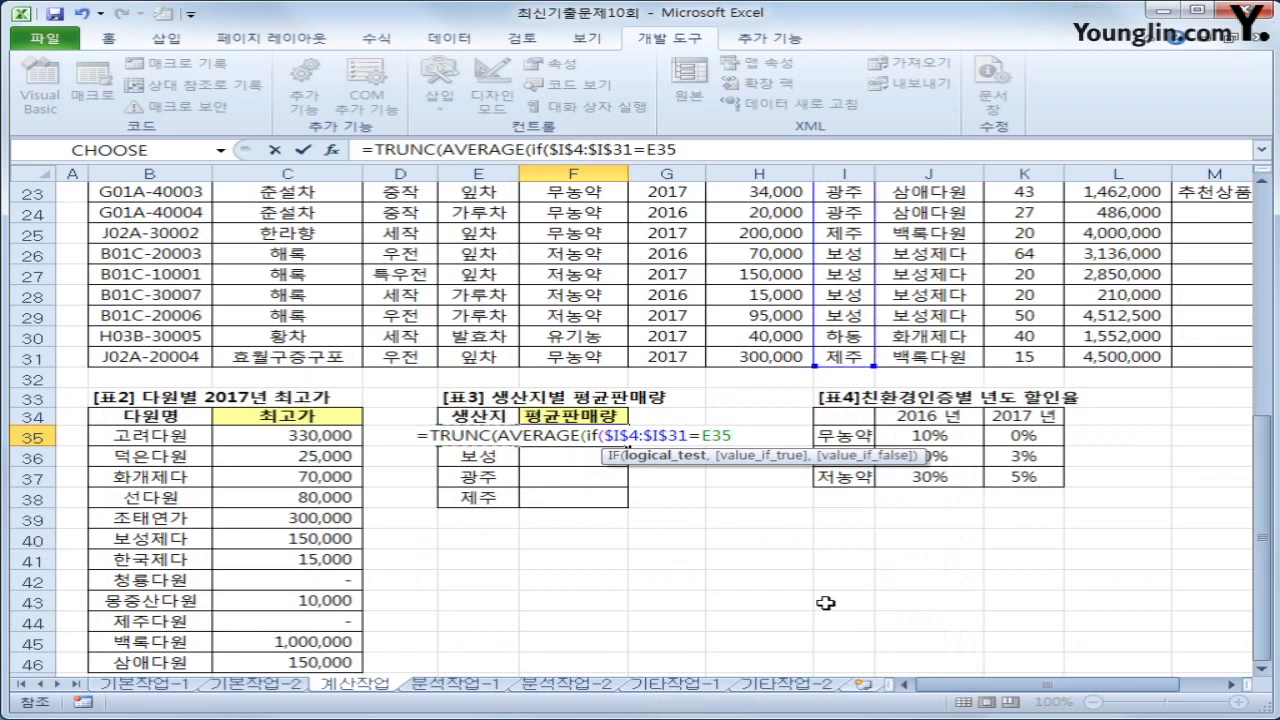
{"action": "type", "text": ","}
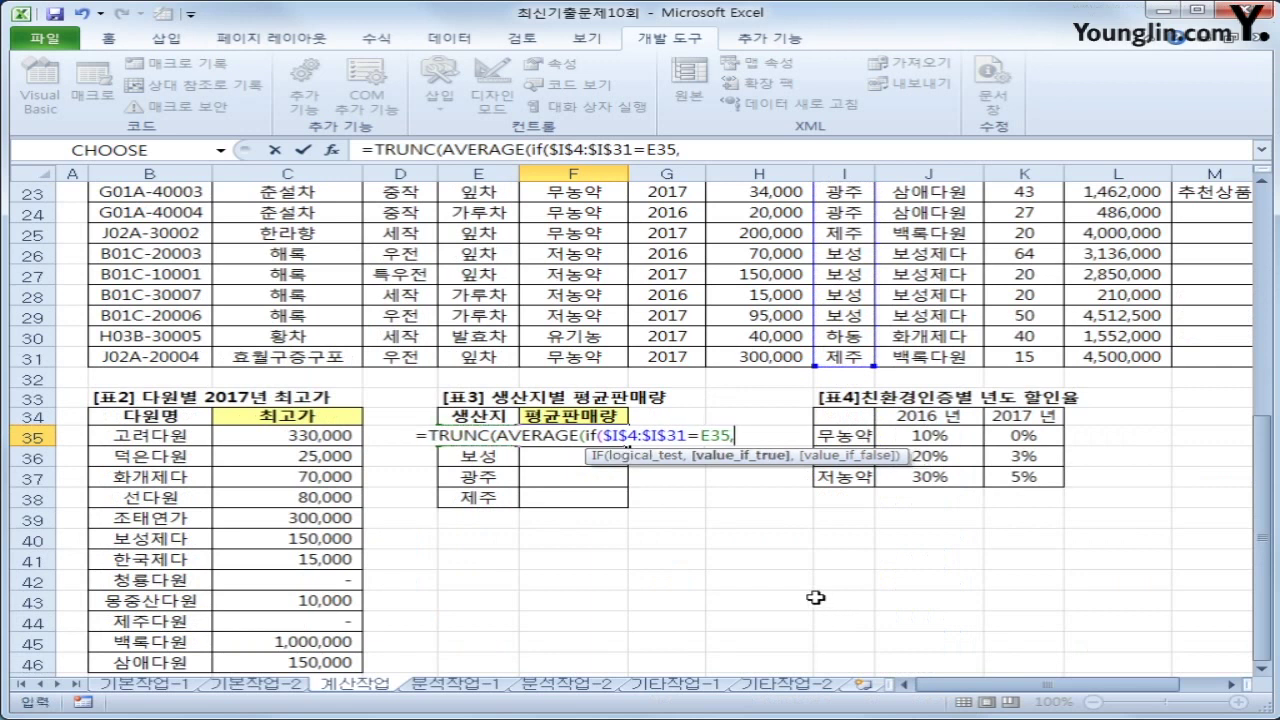
{"action": "scroll", "coordinate": [816, 597], "scroll_direction": "up", "scroll_amount": 7}
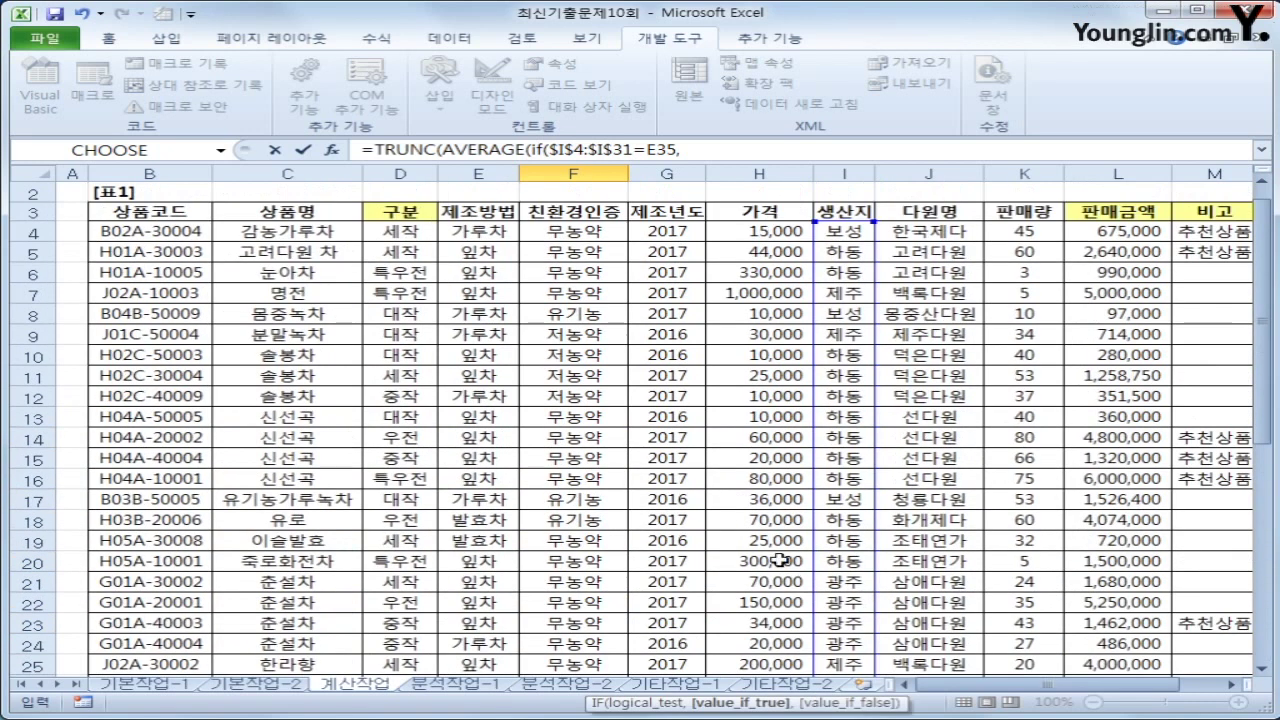
{"action": "left_click", "coordinate": [1018, 230]}
{"action": "left_click_drag", "start_coordinate": [1018, 230], "coordinate": [1026, 632]}
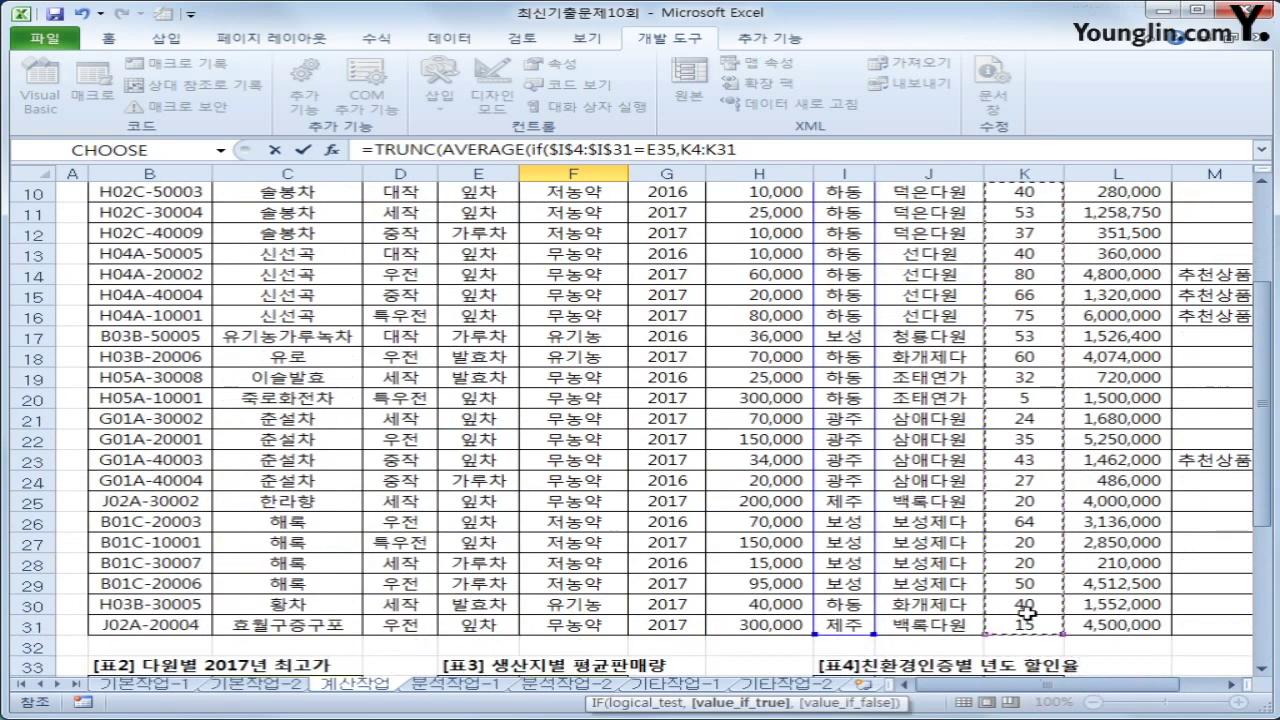
{"action": "key", "text": "F4"}
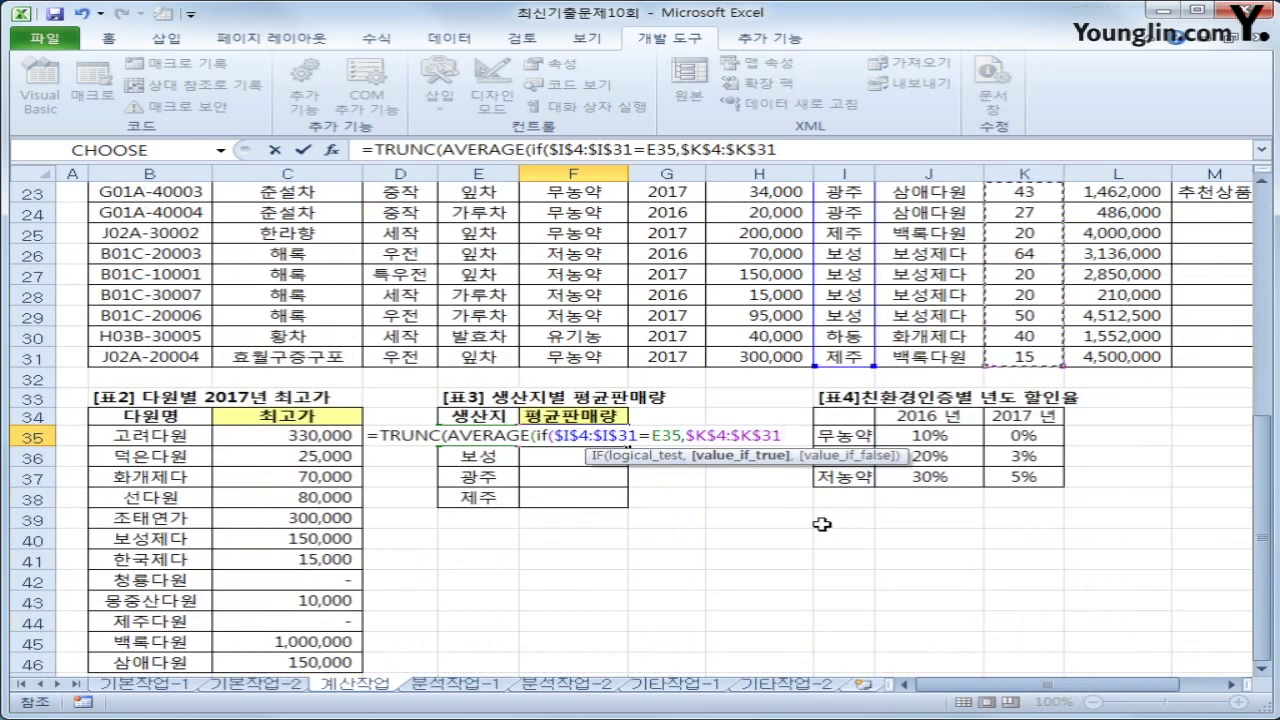
{"action": "type", "text": ")"}
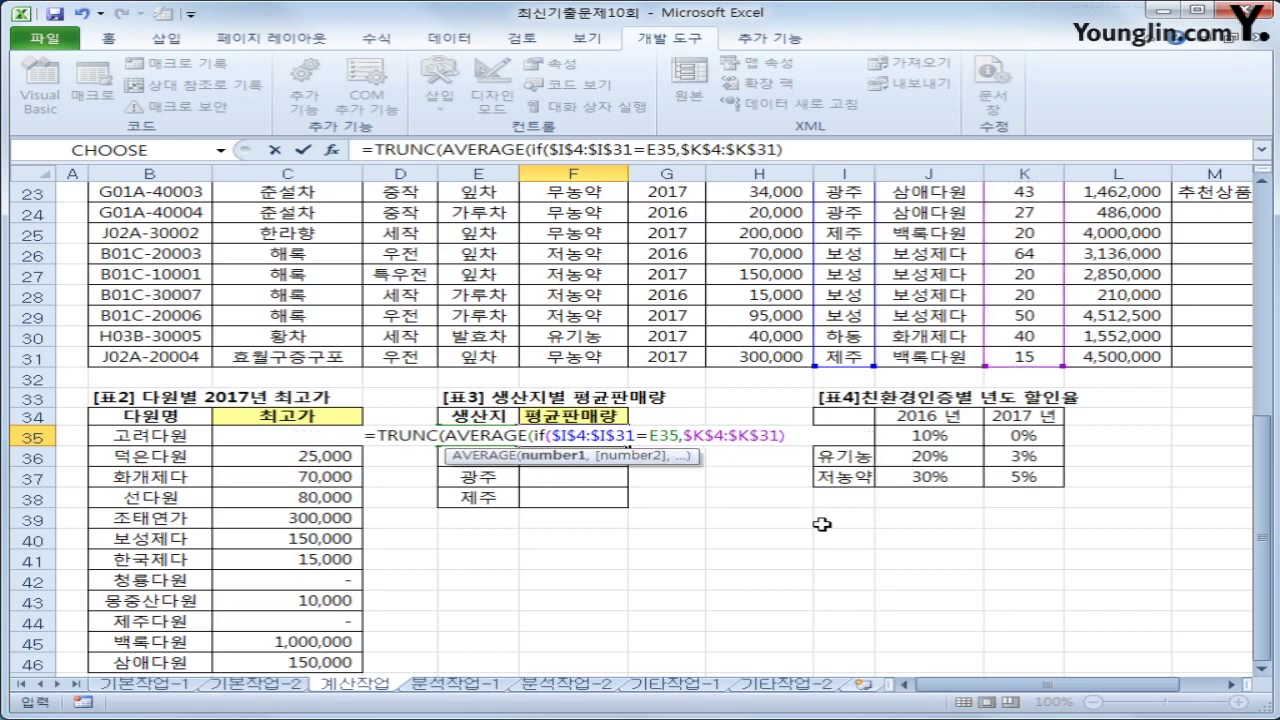
{"action": "type", "text": ")"}
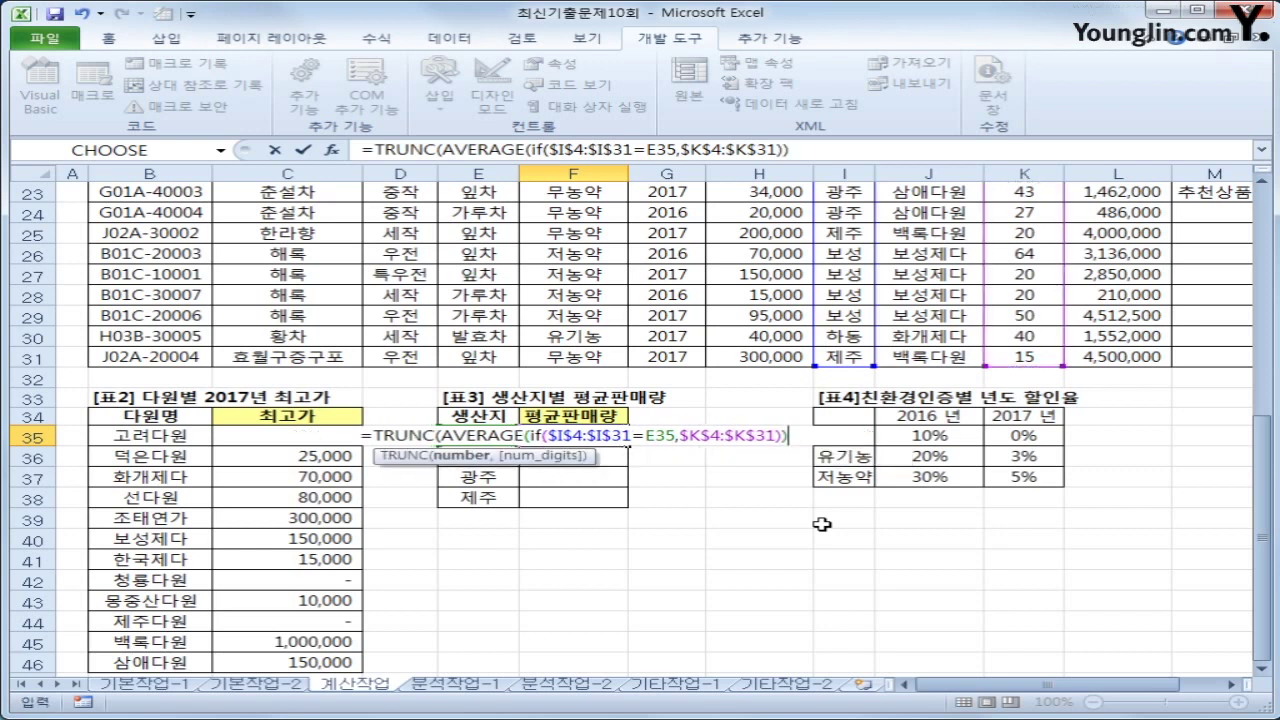
{"action": "type", "text": ","}
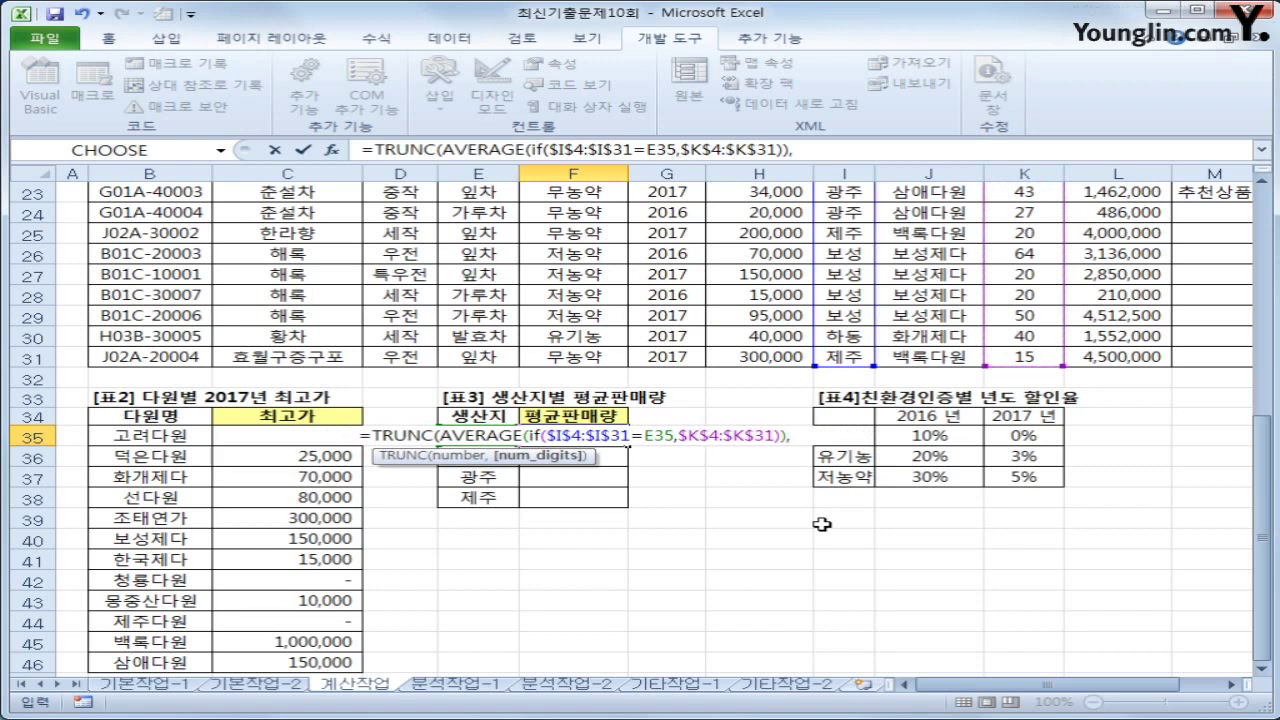
{"action": "type", "text": "0"}
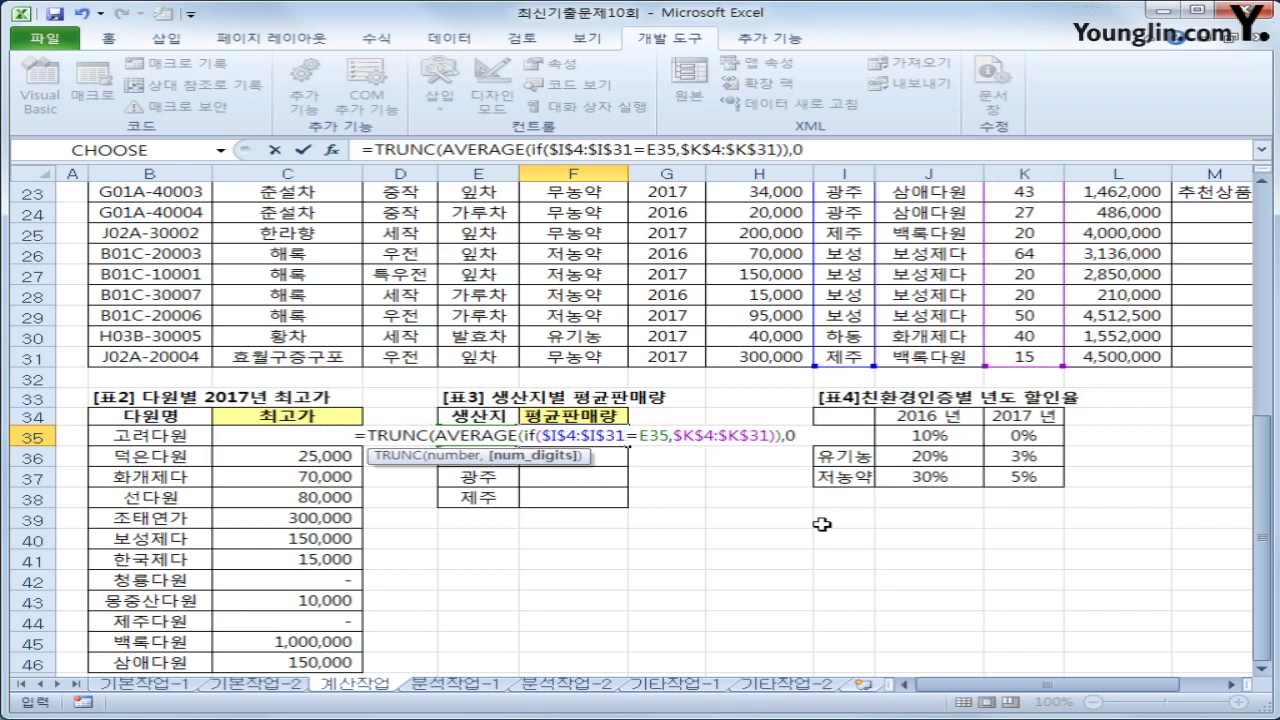
{"action": "type", "text": ")"}
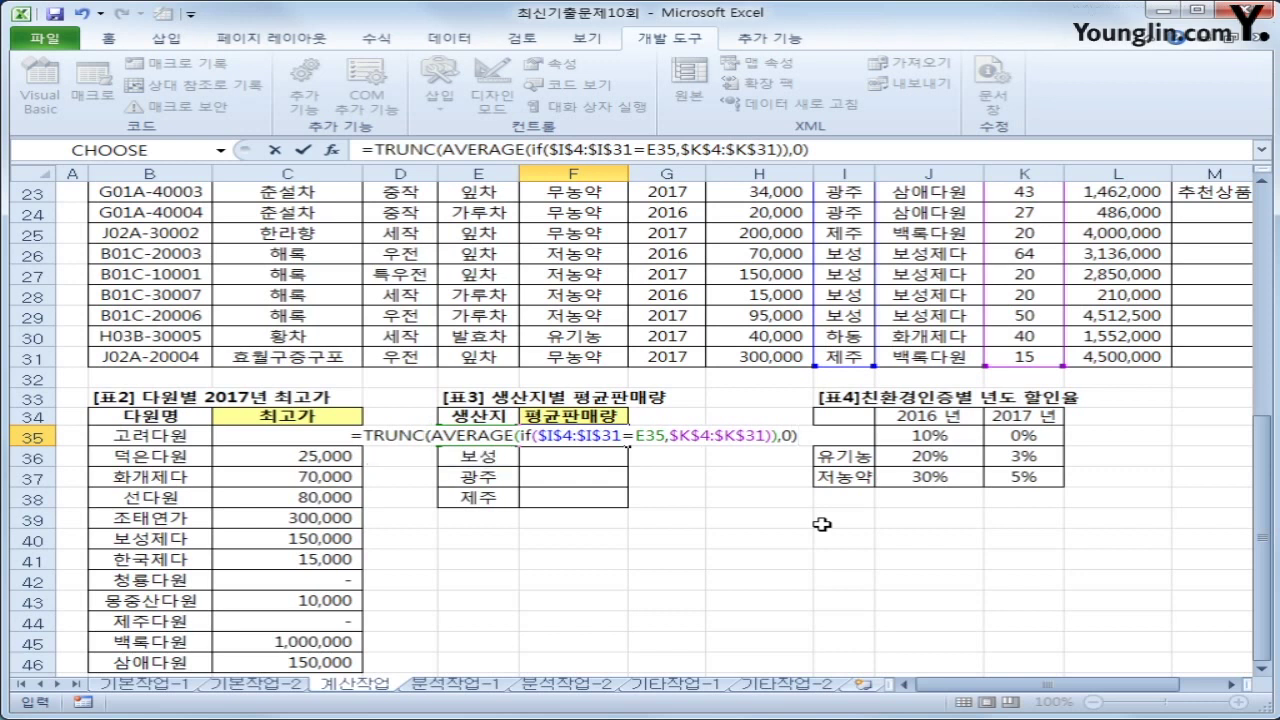
- Enter the F35 formula as an array formula and fill it down to F38
{"action": "key", "text": "ctrl+shift+Return"}
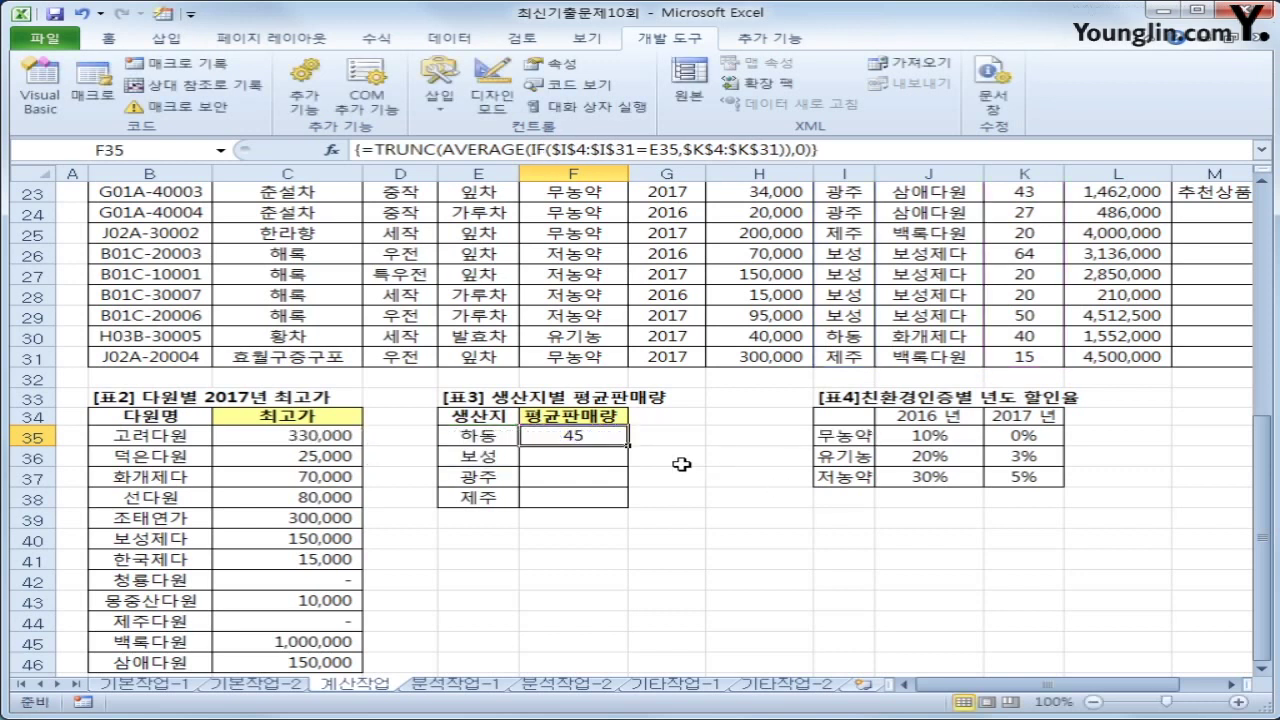
{"action": "left_click_drag", "start_coordinate": [628, 445], "coordinate": [622, 515]}
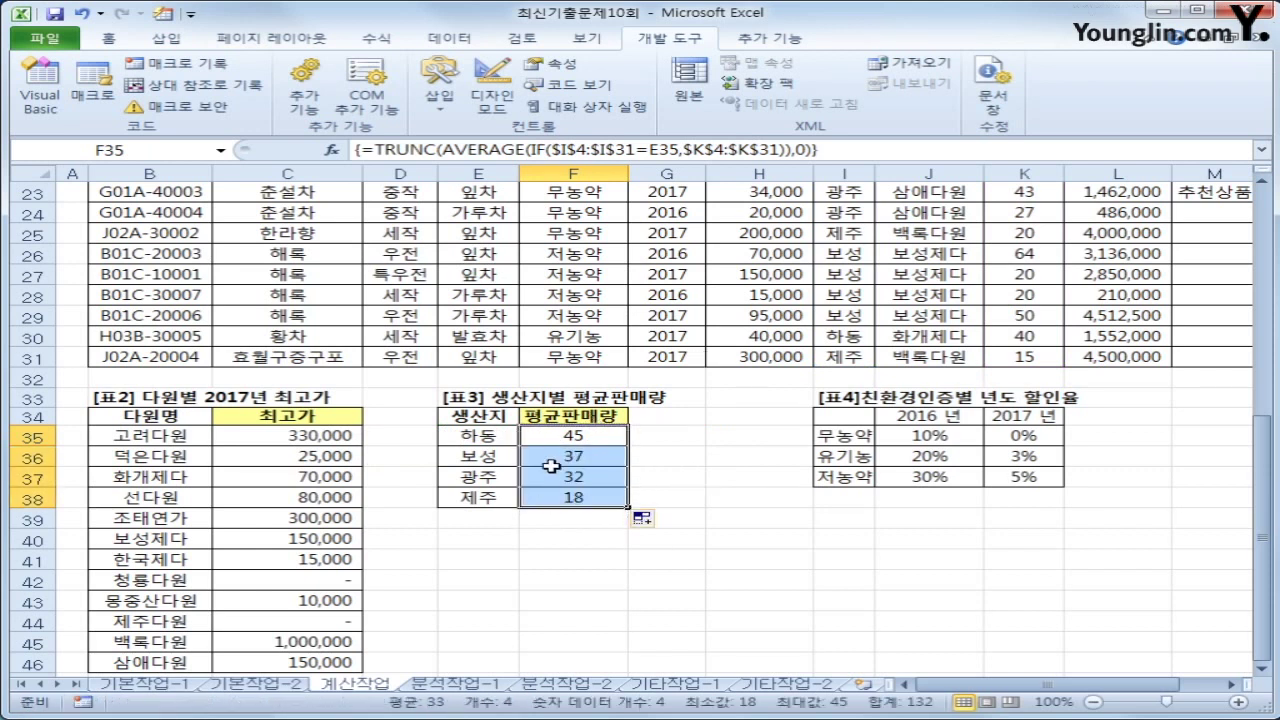
{"action": "left_click", "coordinate": [604, 440]}
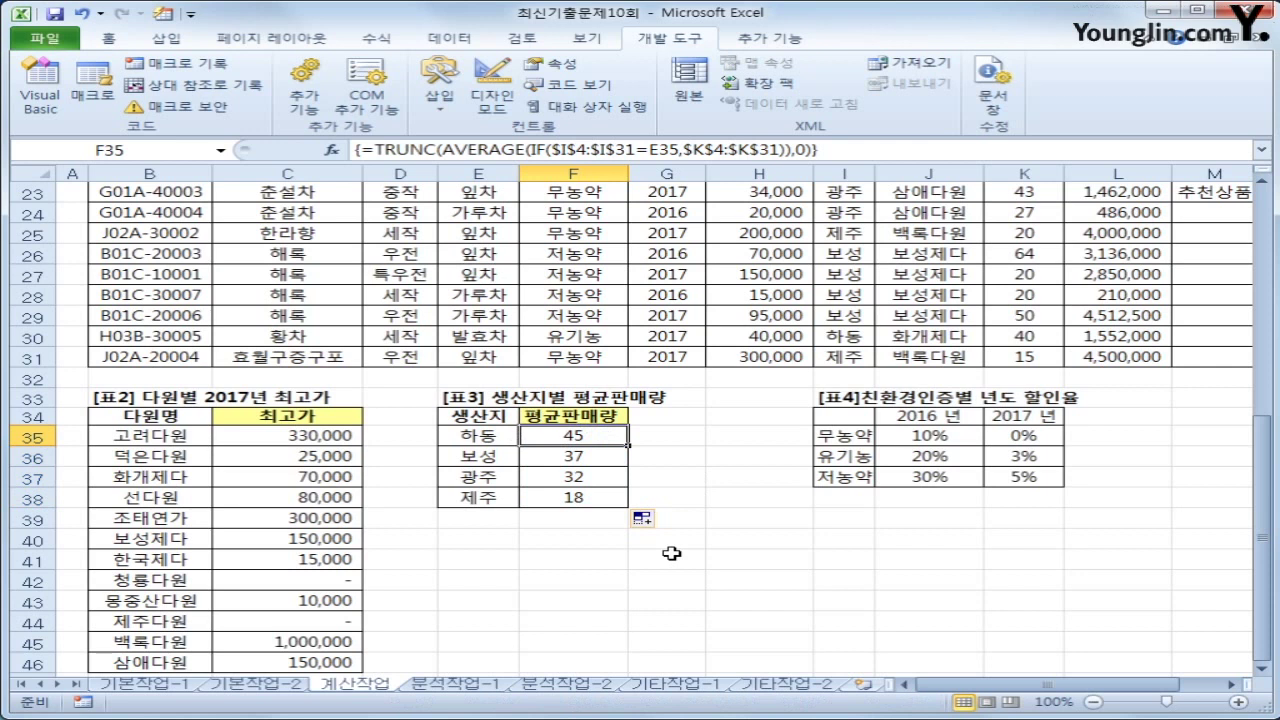
- Insert a pivot table from the A1:J67 data at cell L4 on the existing sheet
{"action": "scroll", "coordinate": [671, 553], "scroll_direction": "up", "scroll_amount": 2}
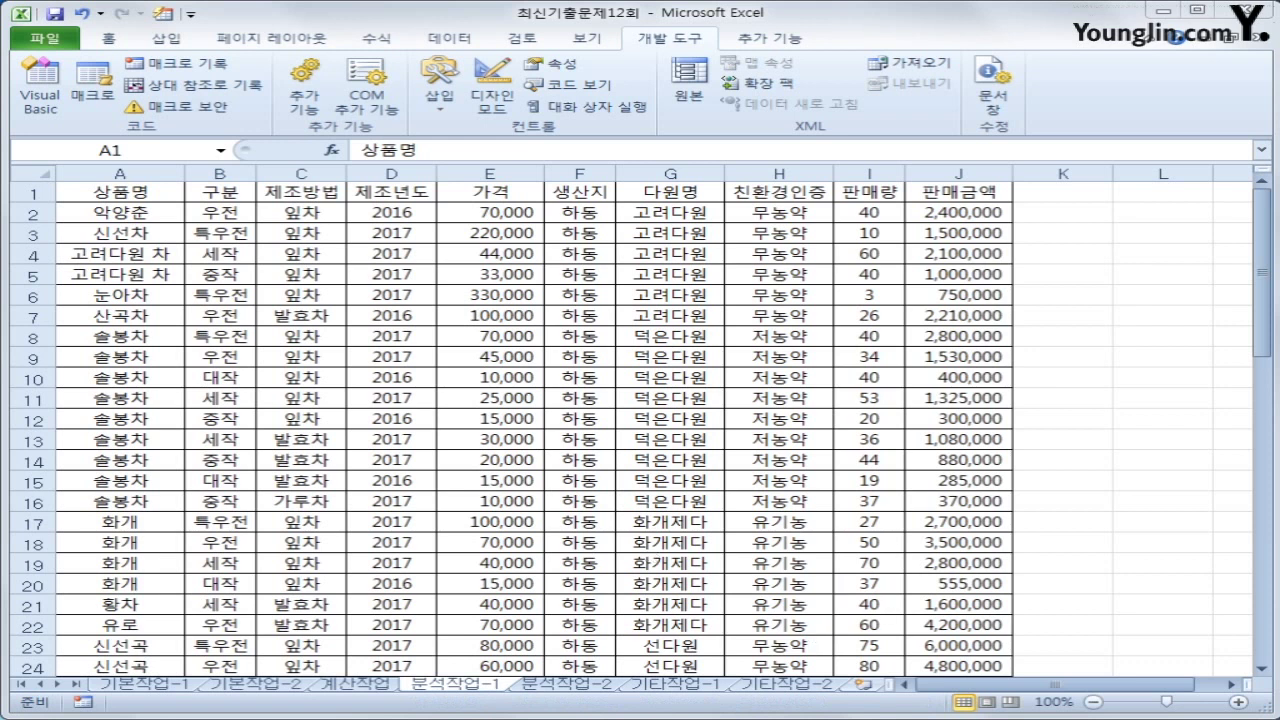
{"action": "left_click", "coordinate": [130, 196]}
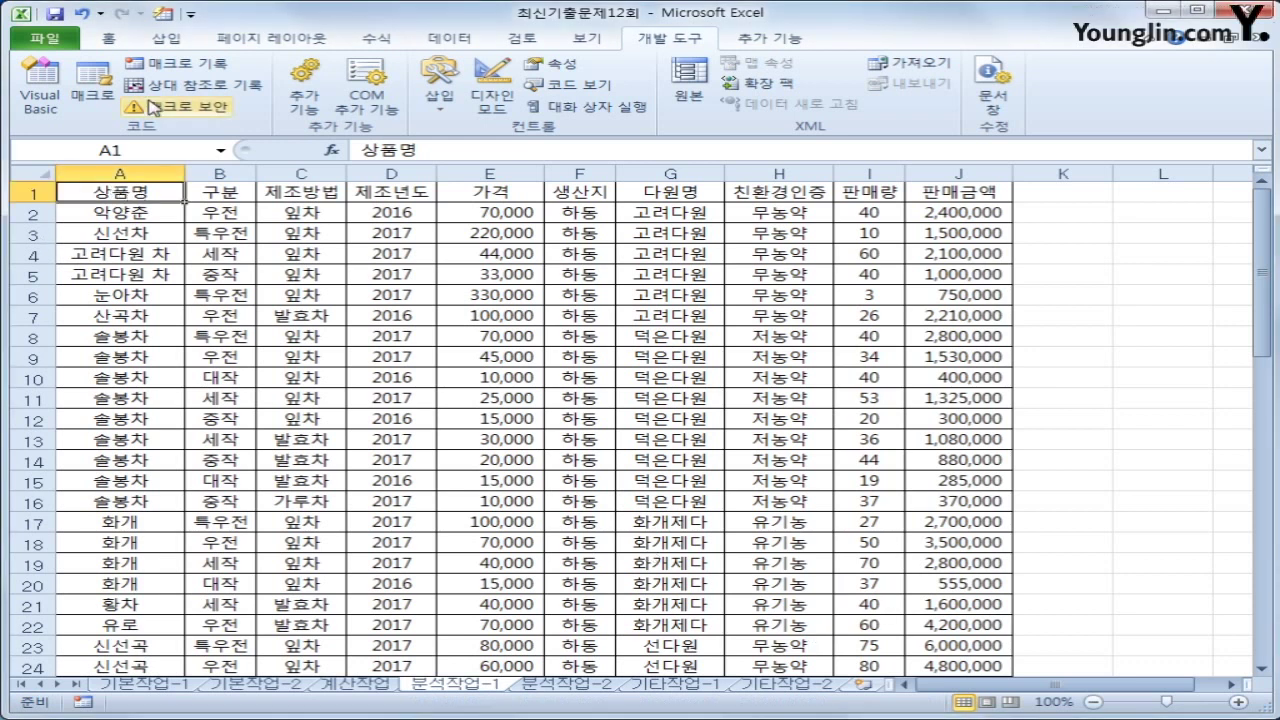
{"action": "left_click", "coordinate": [166, 38]}
{"action": "left_click", "coordinate": [46, 72]}
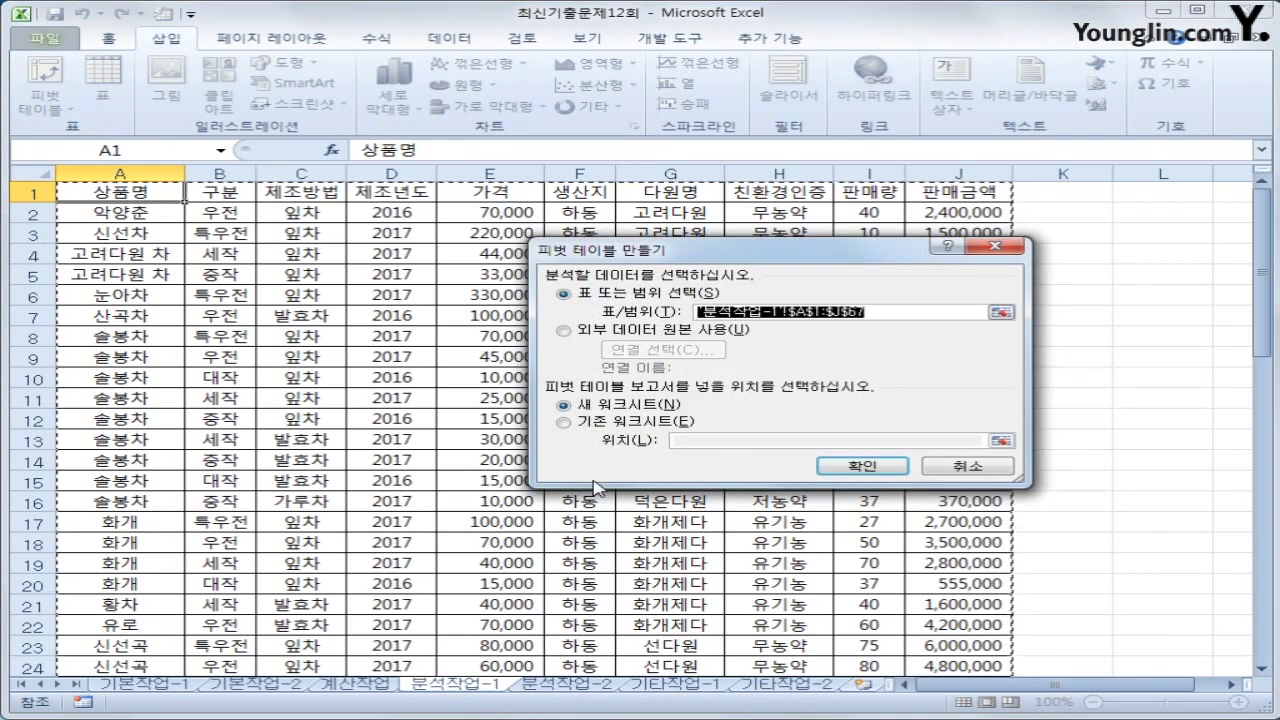
{"action": "left_click", "coordinate": [628, 423]}
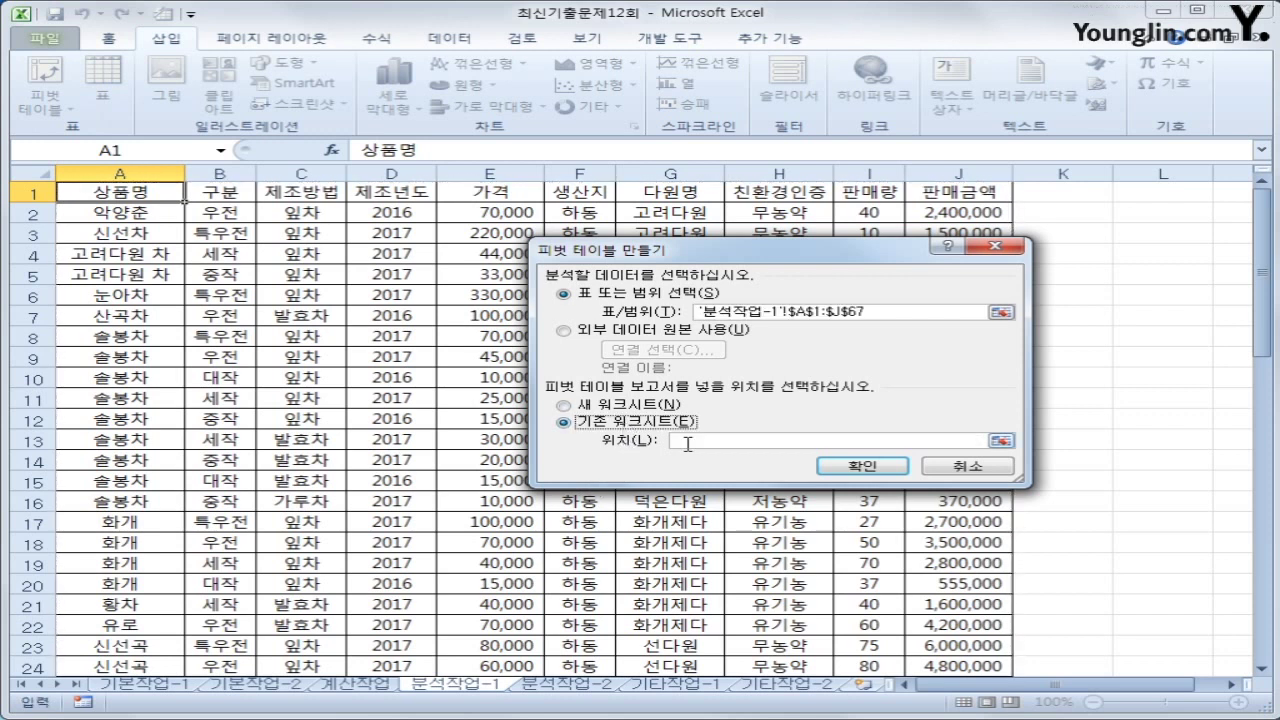
{"action": "left_click", "coordinate": [688, 443]}
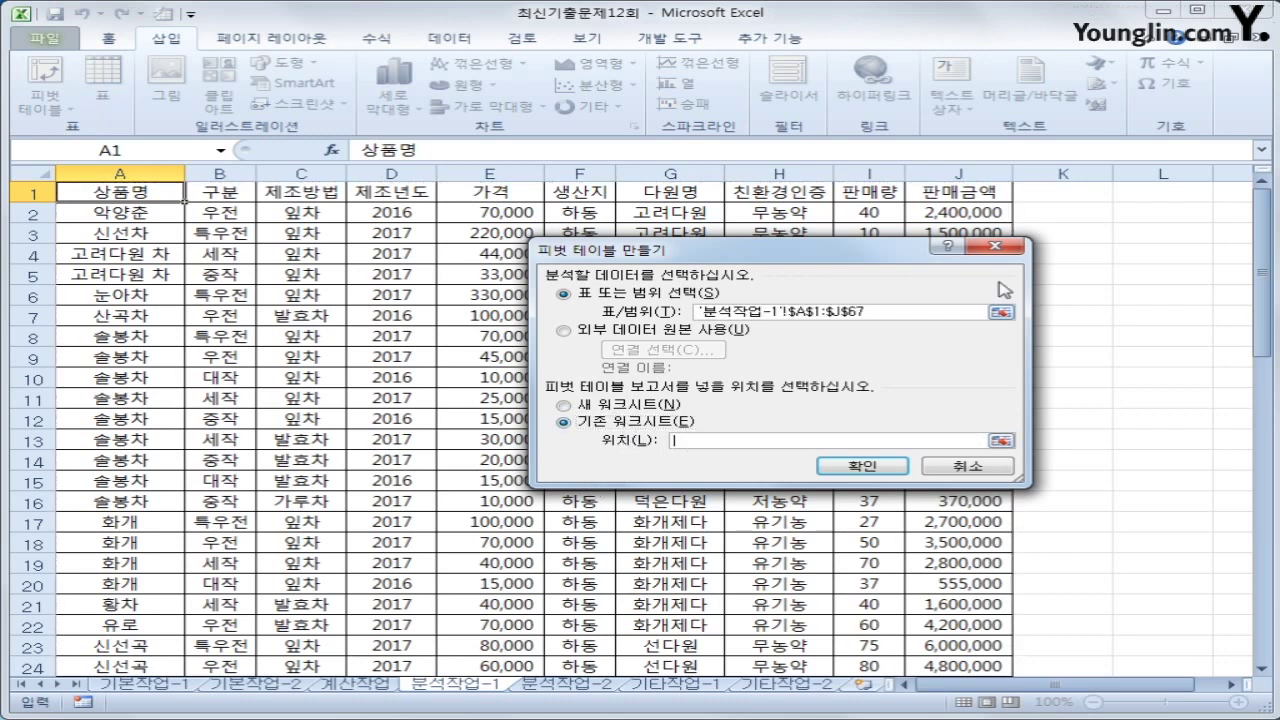
{"action": "left_click", "coordinate": [1160, 254]}
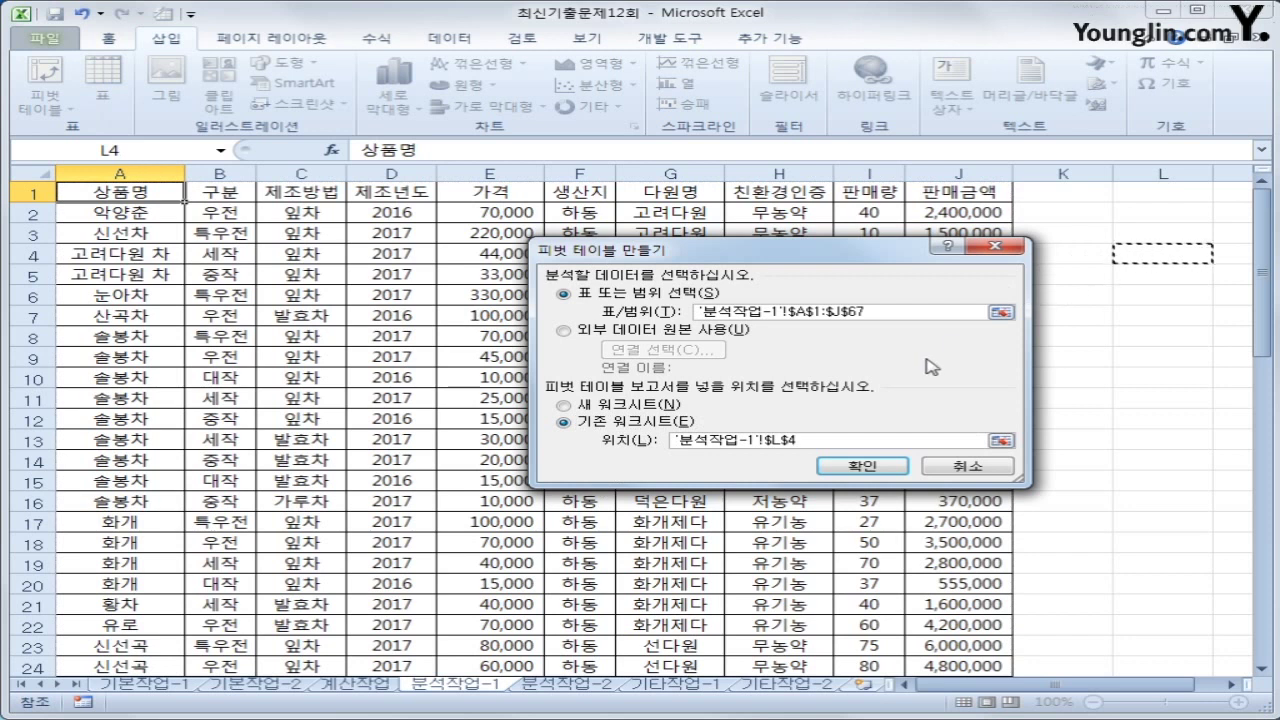
{"action": "left_click", "coordinate": [853, 467]}
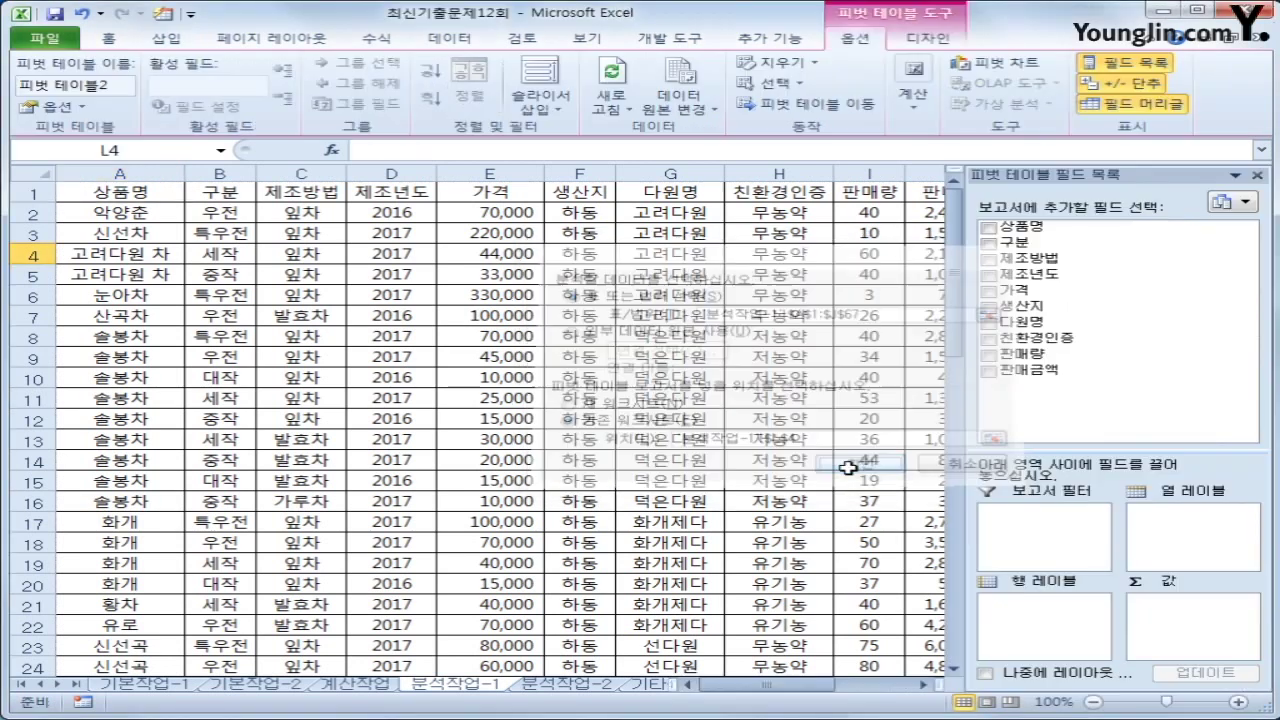
- Place 생산지 in the filter, 구분 and 제조방법 in rows, and 판매량 and 판매금액 in values
{"action": "left_click", "coordinate": [922, 686]}
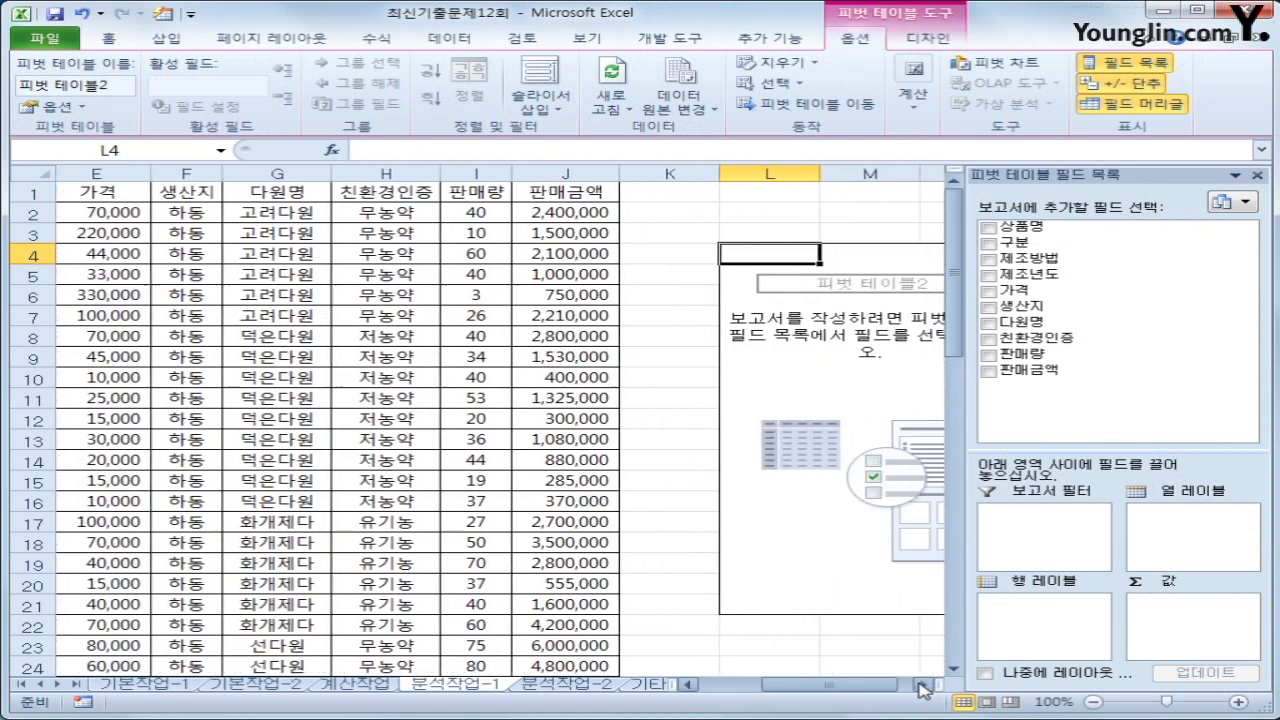
{"action": "left_click", "coordinate": [922, 686]}
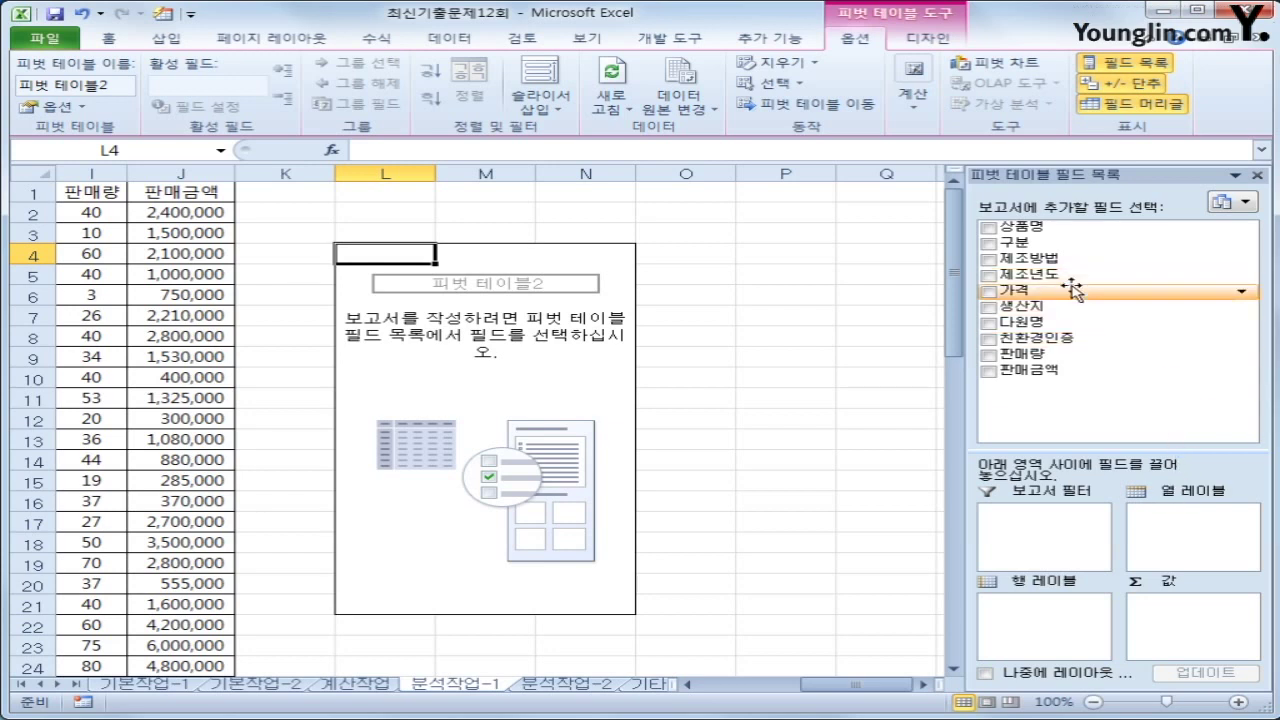
{"action": "left_click_drag", "start_coordinate": [1045, 310], "coordinate": [1060, 533]}
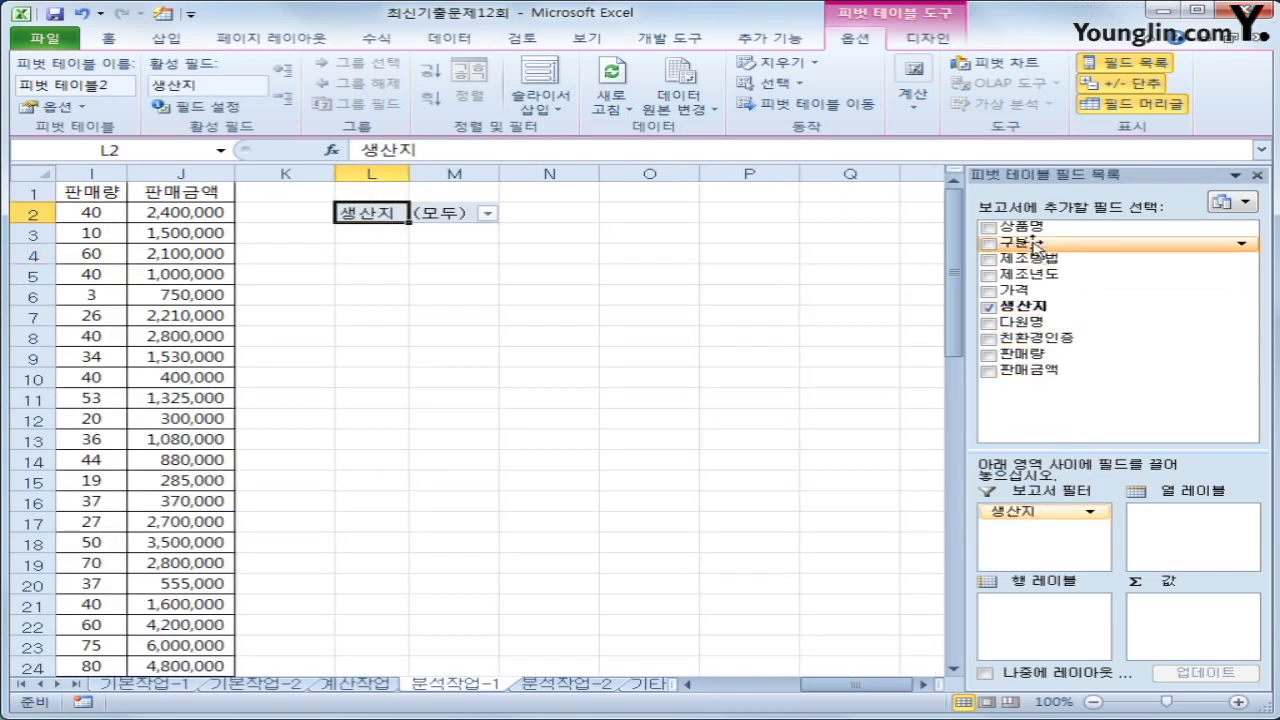
{"action": "left_click_drag", "start_coordinate": [1032, 242], "coordinate": [1066, 636]}
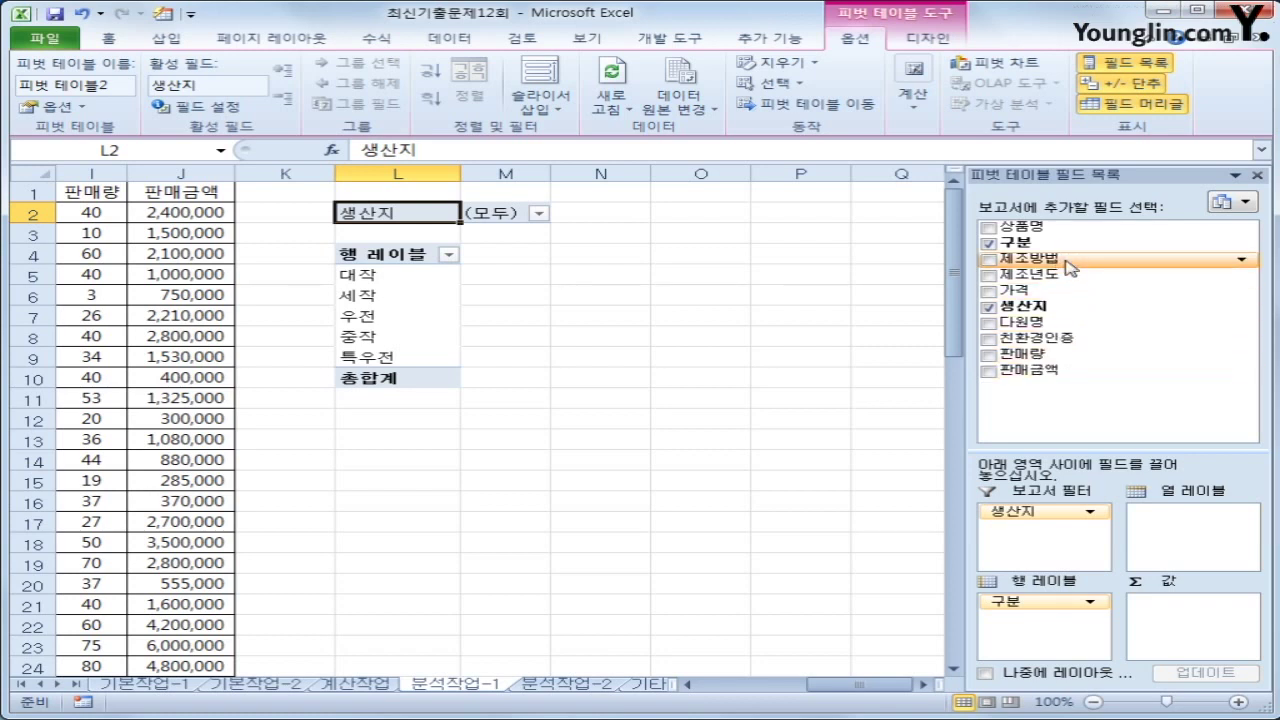
{"action": "left_click_drag", "start_coordinate": [1060, 258], "coordinate": [1071, 644]}
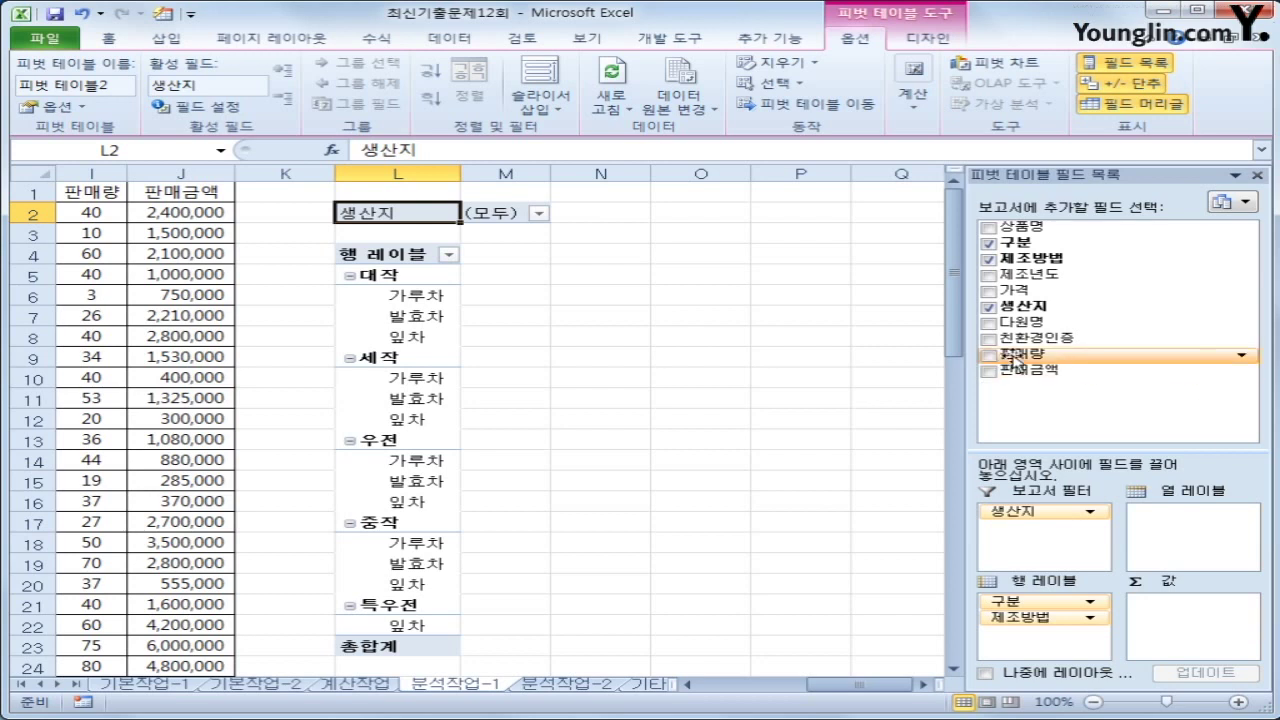
{"action": "left_click_drag", "start_coordinate": [1010, 355], "coordinate": [1193, 625]}
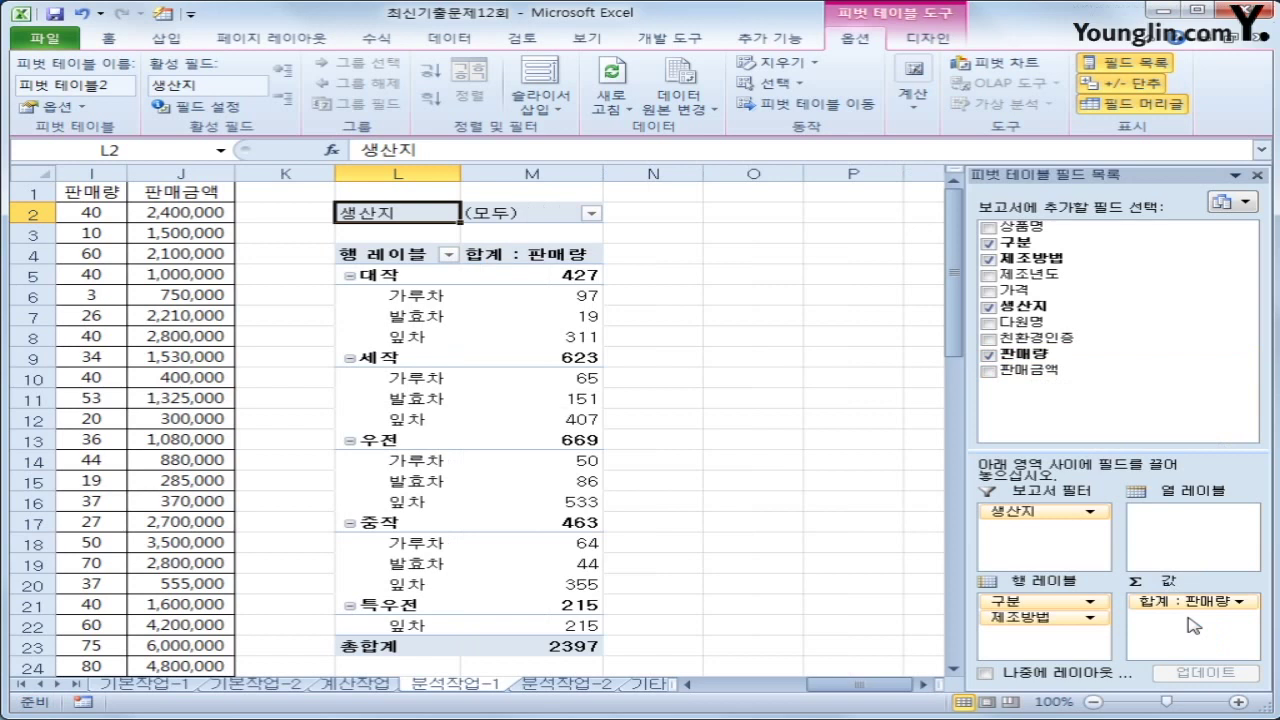
{"action": "left_click_drag", "start_coordinate": [1020, 370], "coordinate": [1190, 640]}
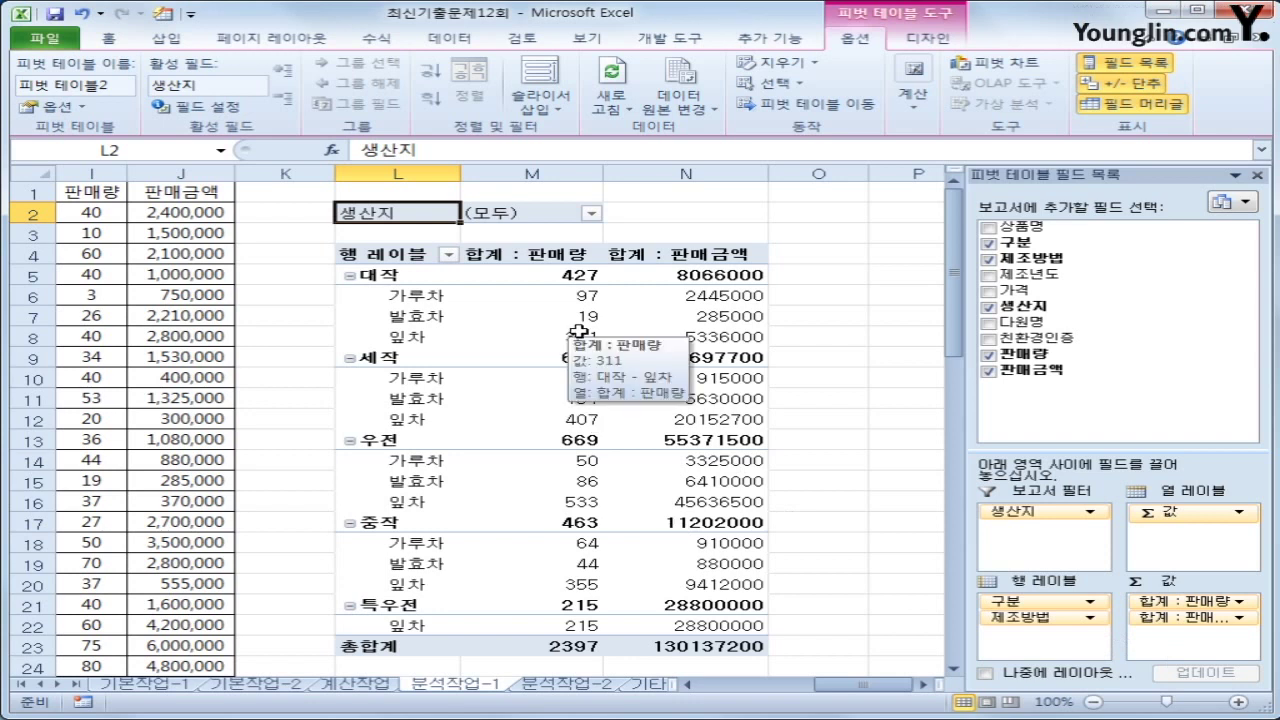
- Change the pivot table's report layout to Outline Form
{"action": "left_click", "coordinate": [937, 38]}
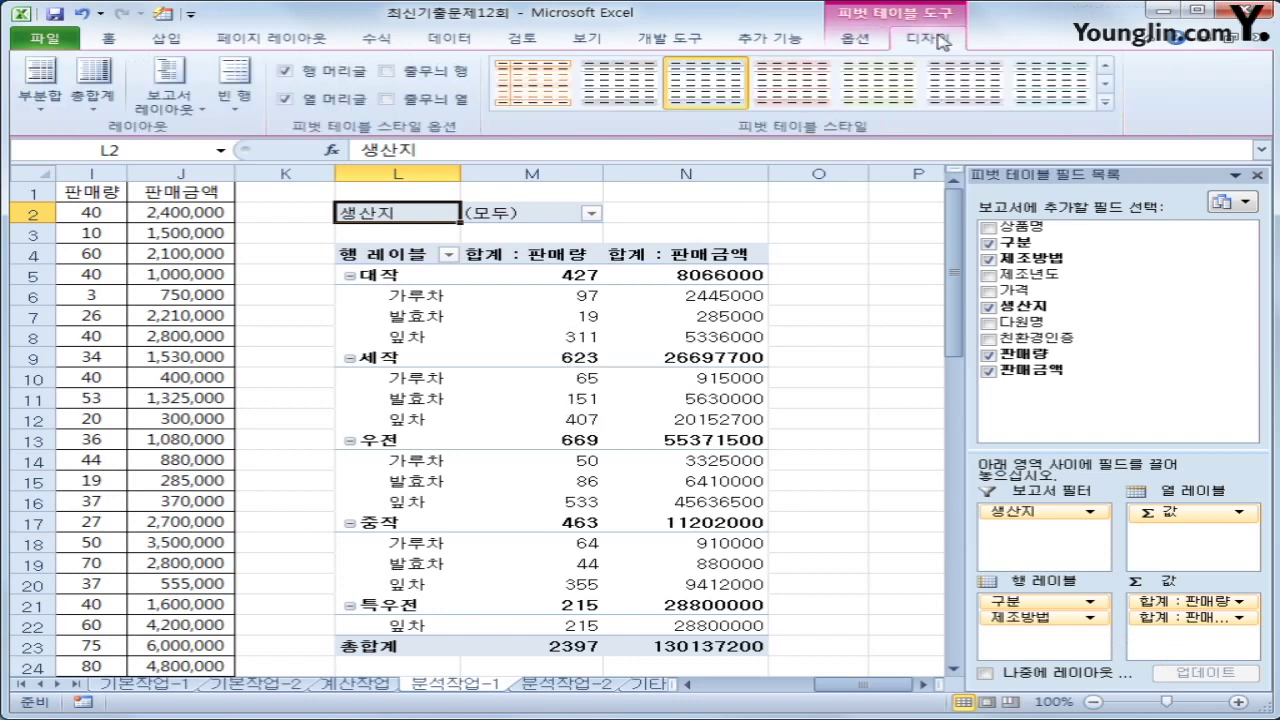
{"action": "left_click", "coordinate": [155, 110]}
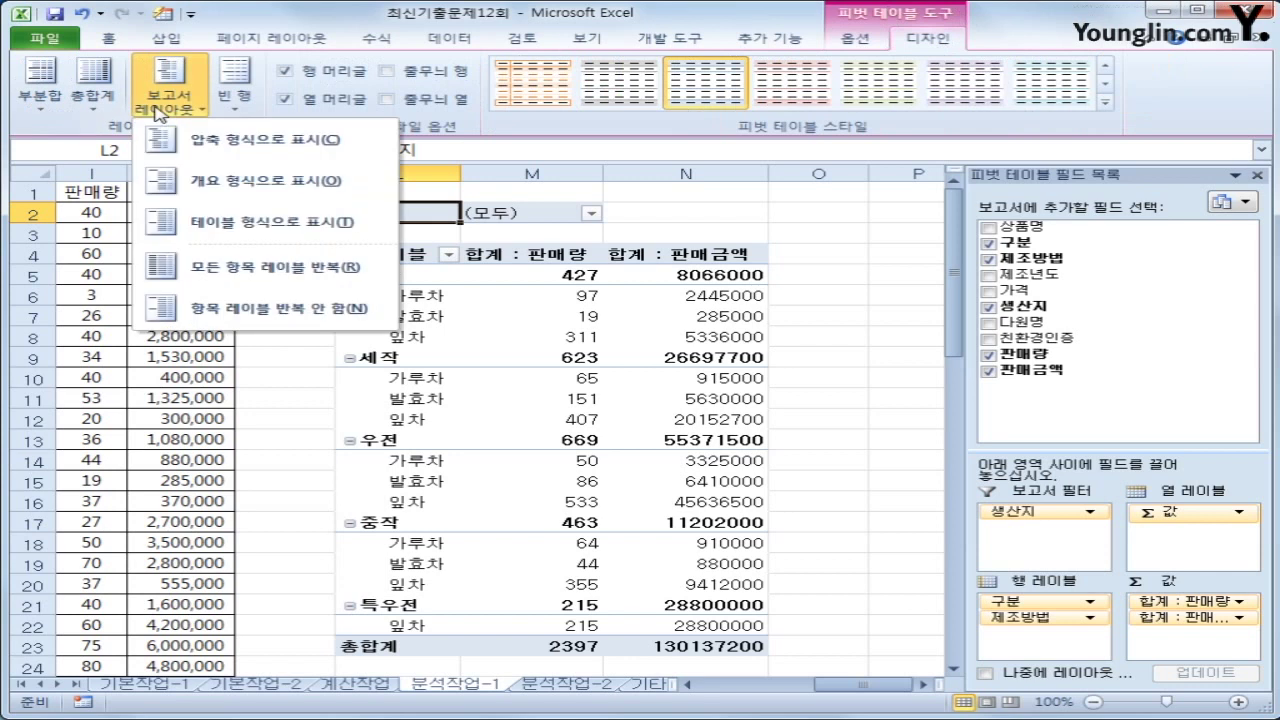
{"action": "left_click", "coordinate": [226, 186]}
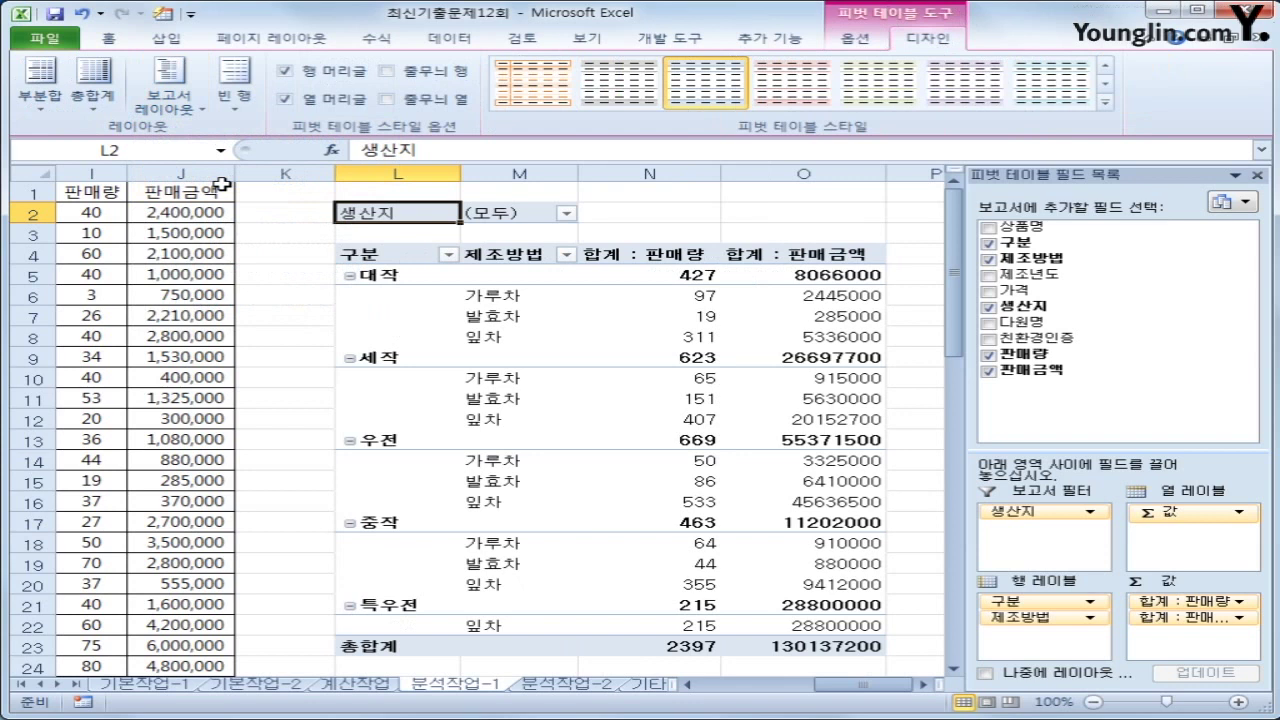
{"action": "mouse_move", "coordinate": [653, 328]}
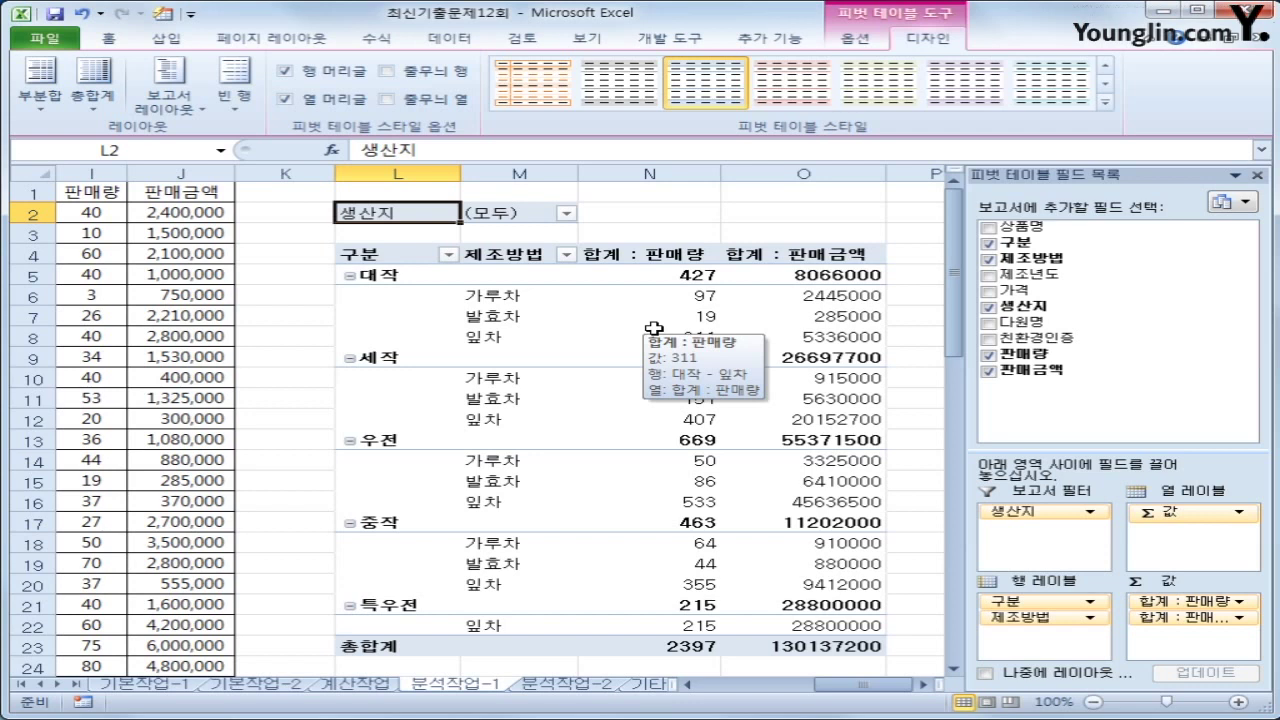
{"action": "left_click", "coordinate": [873, 40]}
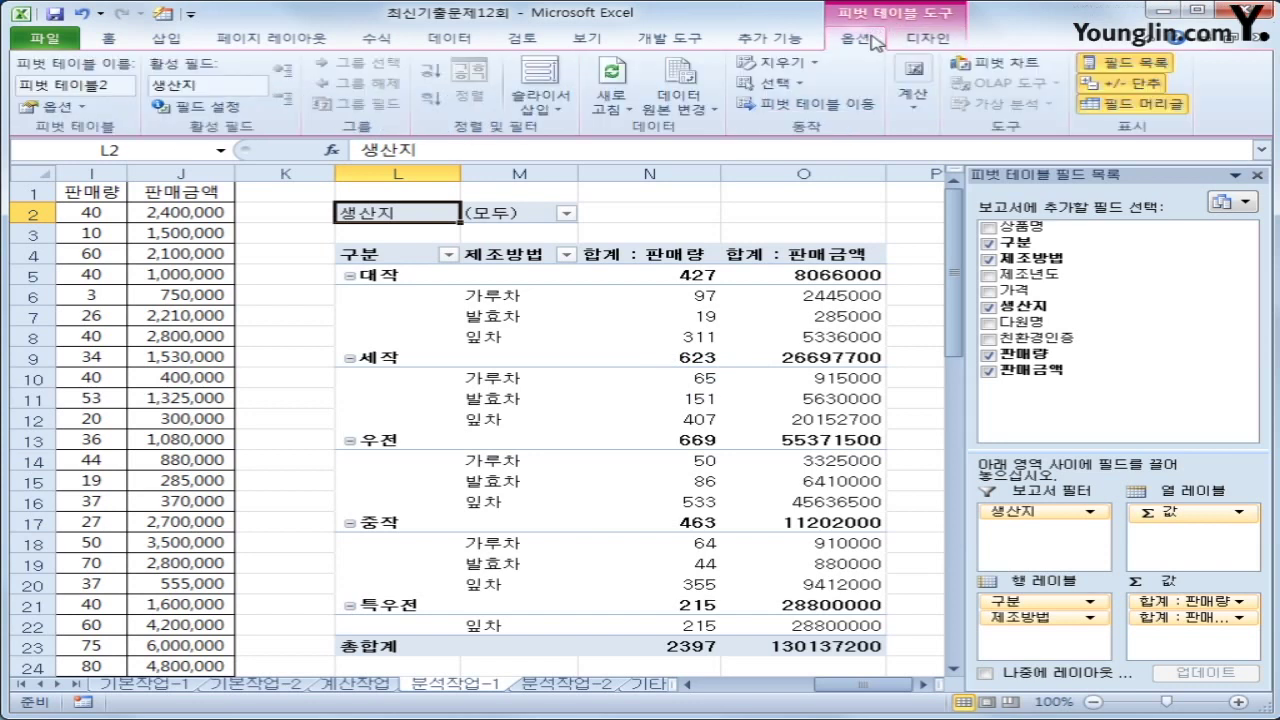
- Add a calculated field named 판매단가 with formula =판매금액/판매량 to the pivot table
{"action": "left_click", "coordinate": [912, 100]}
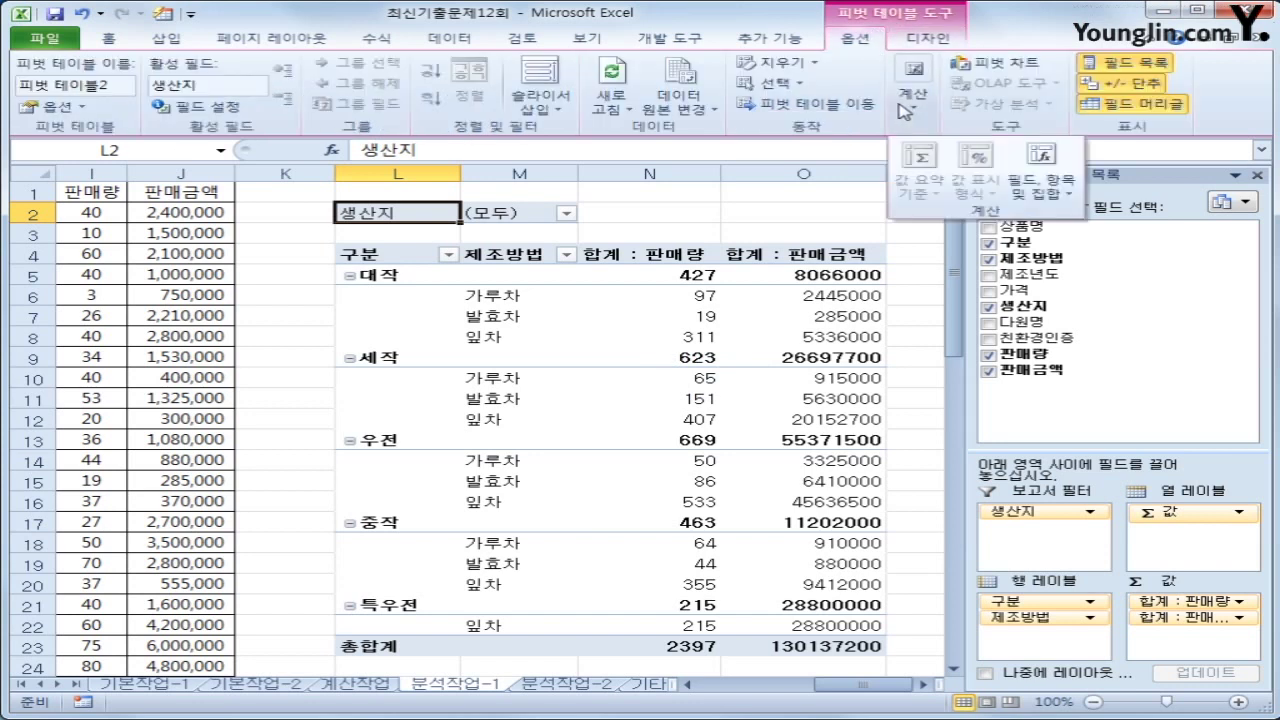
{"action": "left_click", "coordinate": [1068, 193]}
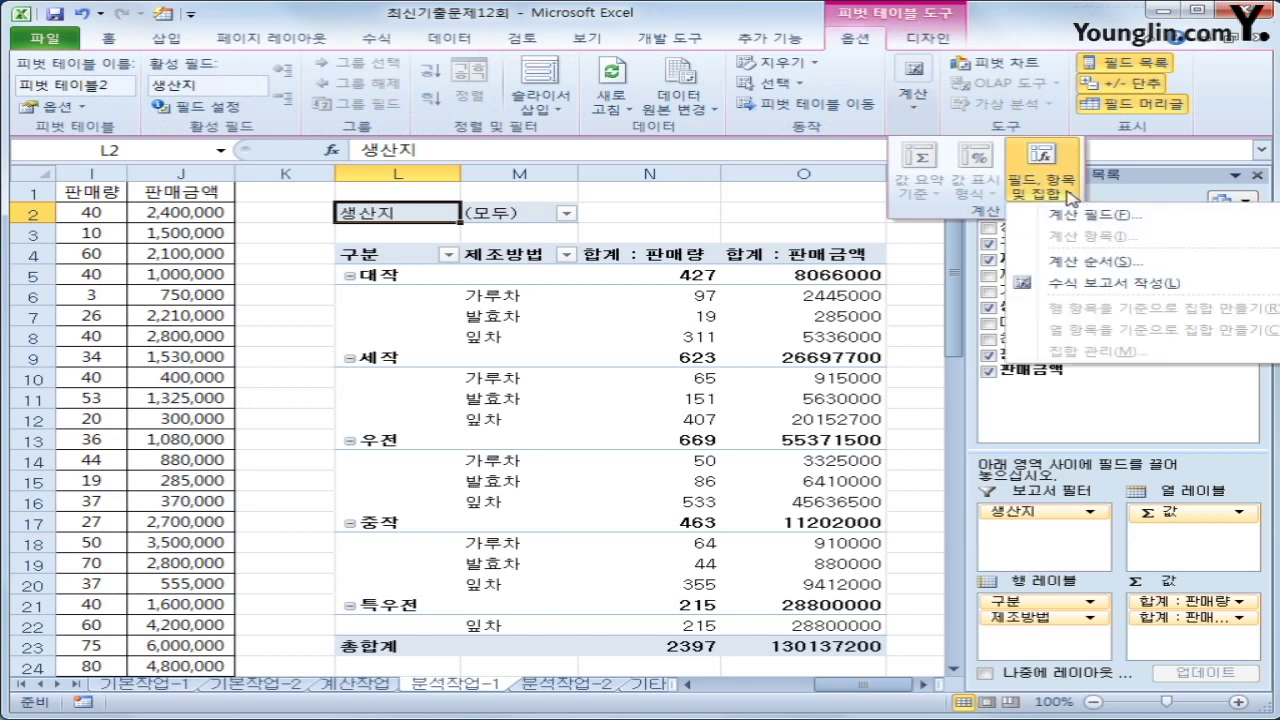
{"action": "left_click", "coordinate": [1082, 224]}
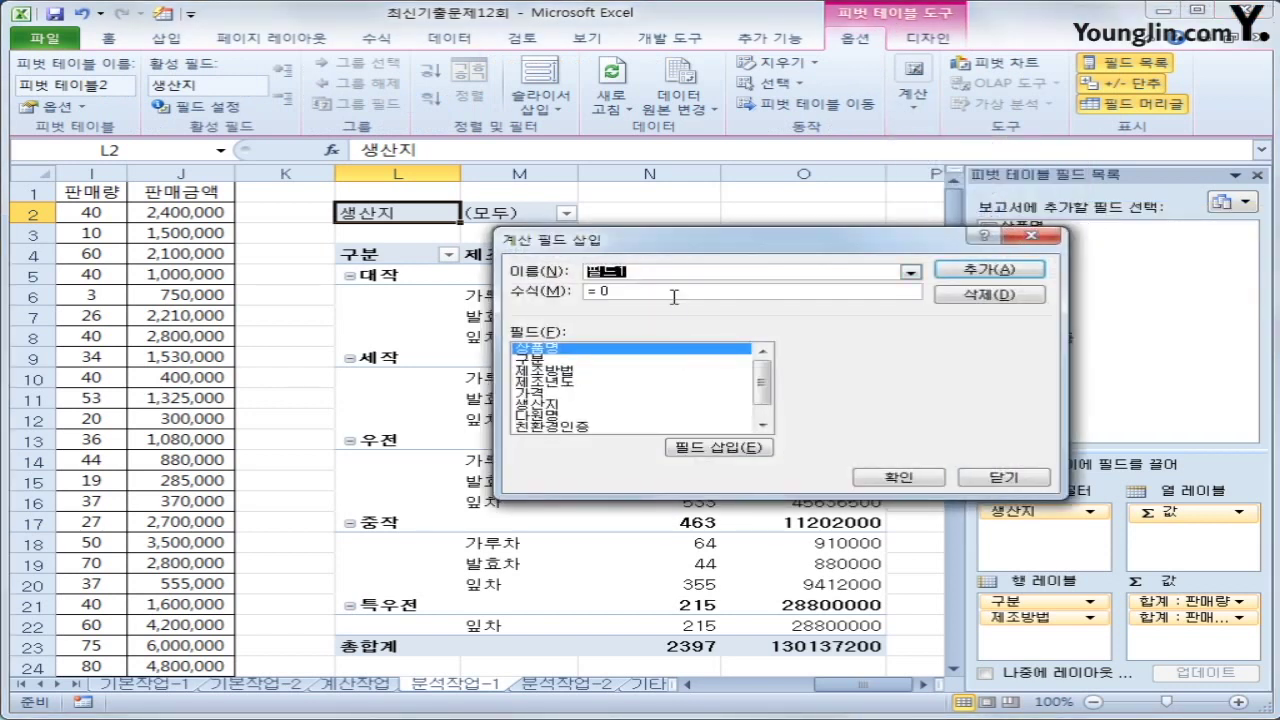
{"action": "type", "text": "뻬"}
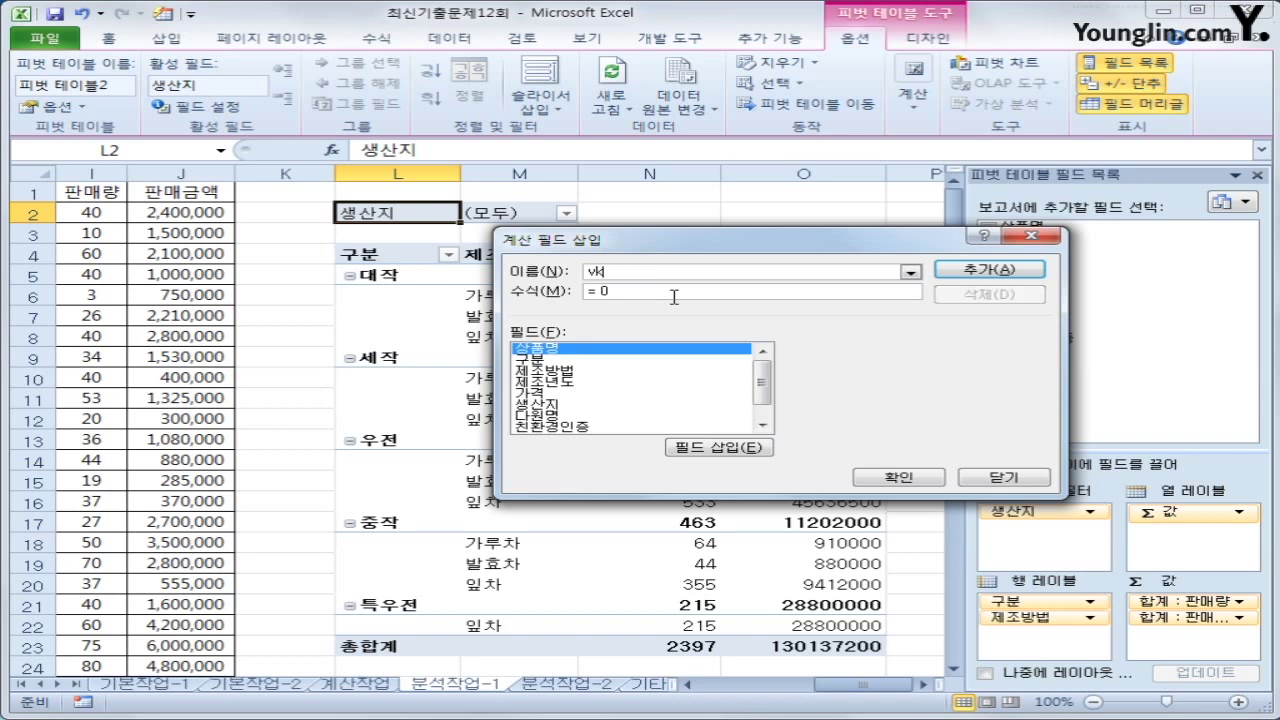
{"action": "type", "text": "매단가"}
{"action": "key", "text": "Tab"}
{"action": "type", "text": "="}
{"action": "left_click", "coordinate": [768, 418]}
{"action": "double_click", "coordinate": [650, 428]}
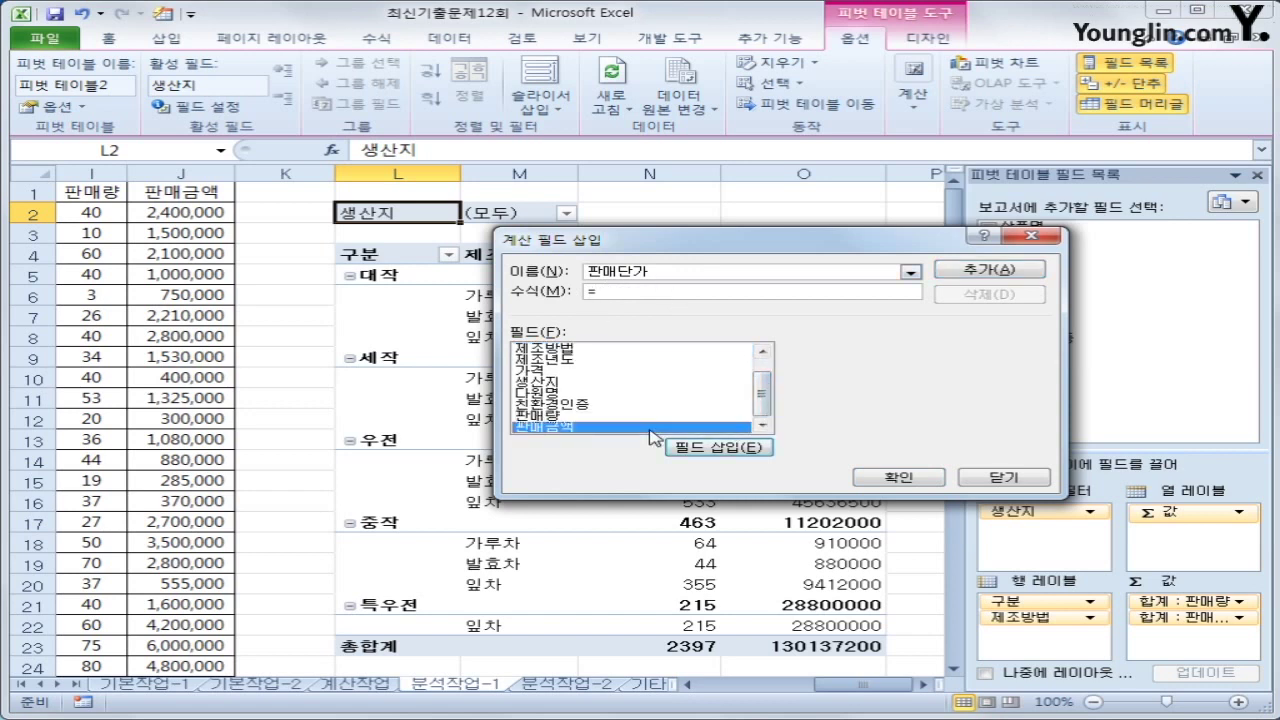
{"action": "type", "text": "/"}
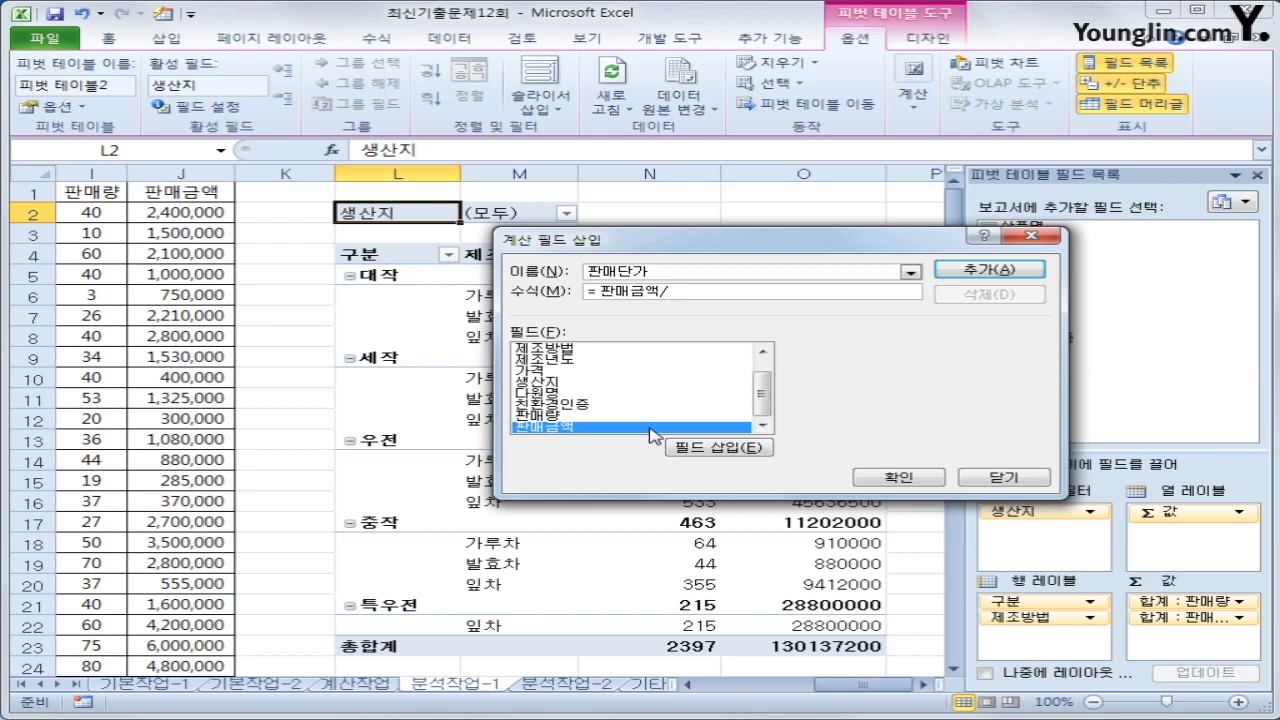
{"action": "double_click", "coordinate": [585, 416]}
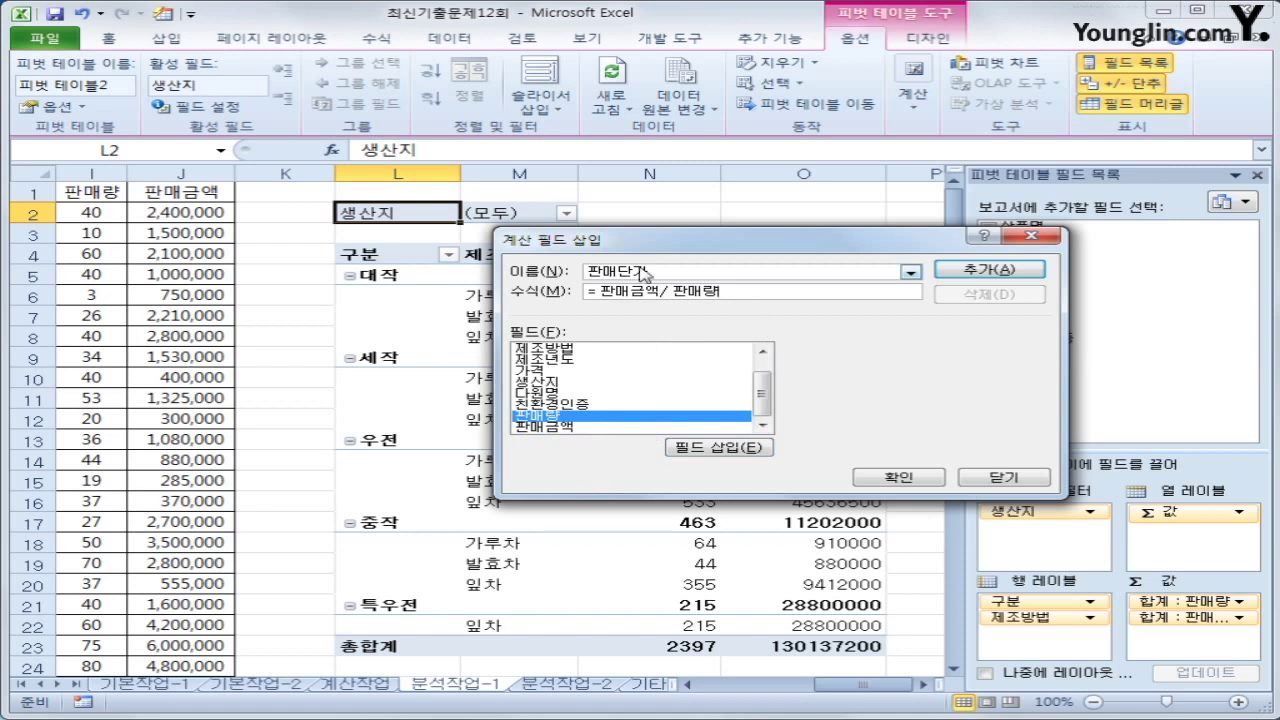
{"action": "left_click", "coordinate": [968, 283]}
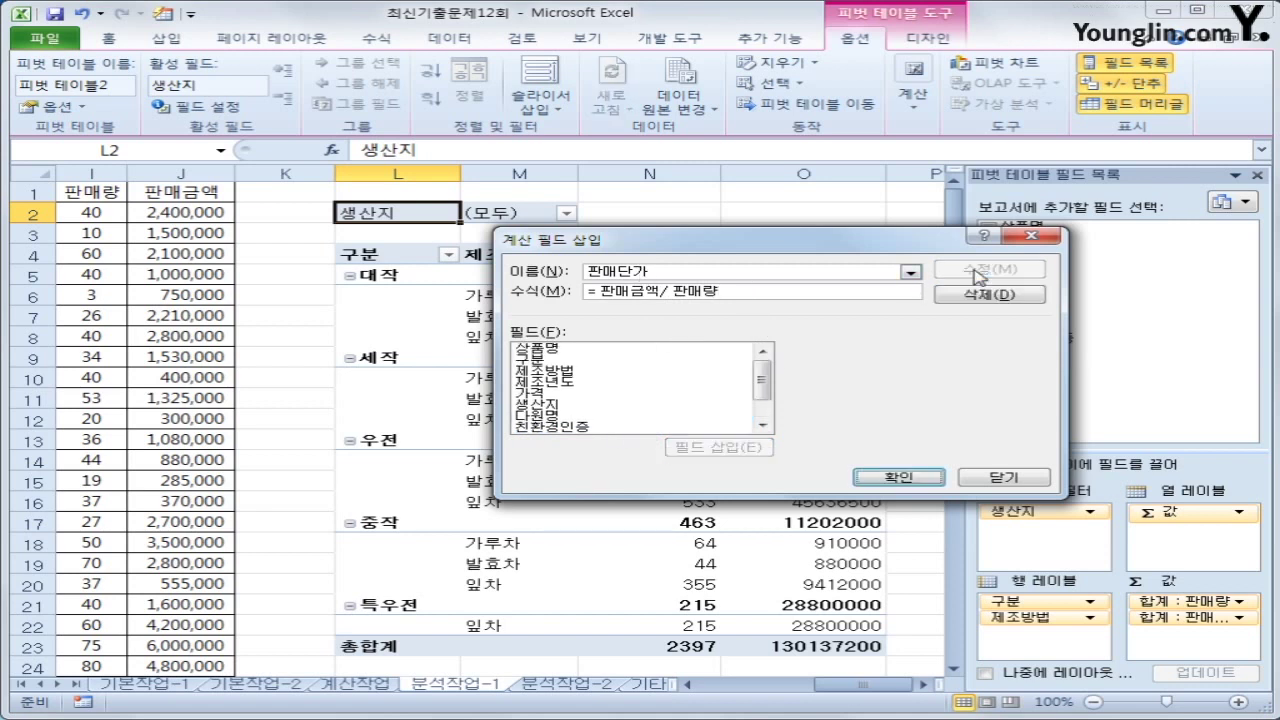
{"action": "left_click", "coordinate": [899, 479]}
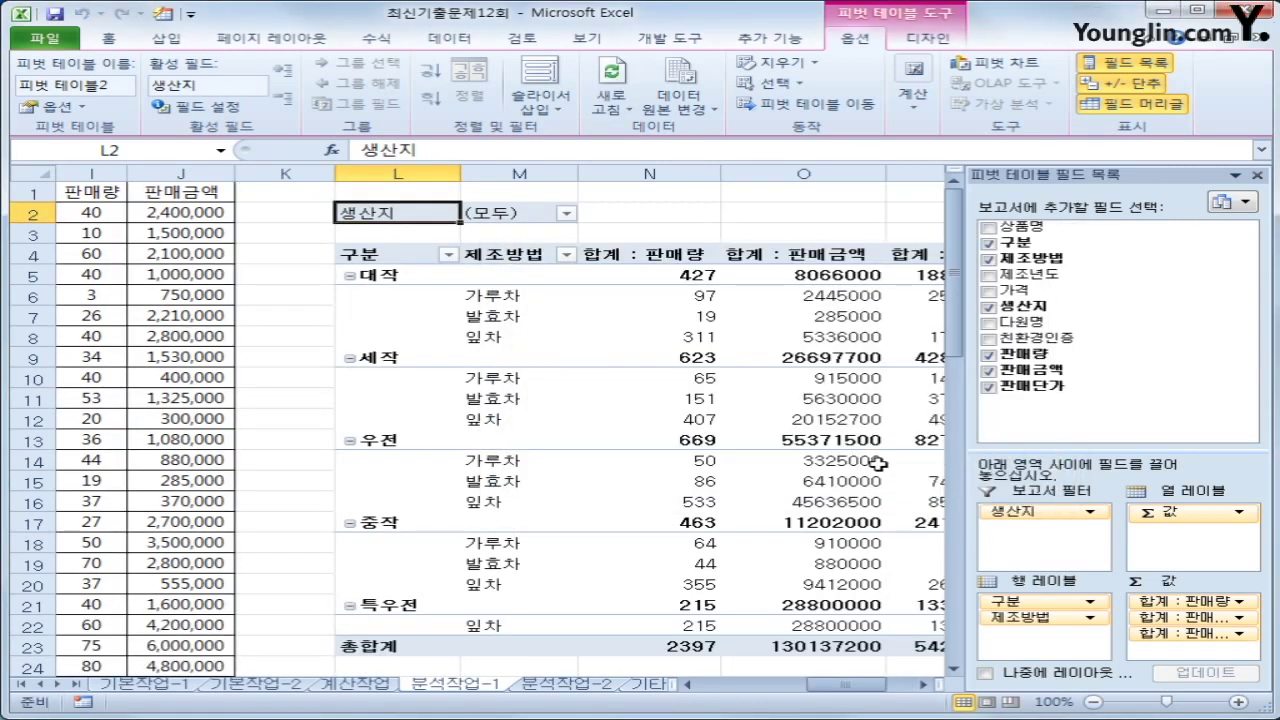
{"action": "left_click", "coordinate": [920, 685]}
{"action": "left_click", "coordinate": [920, 685]}
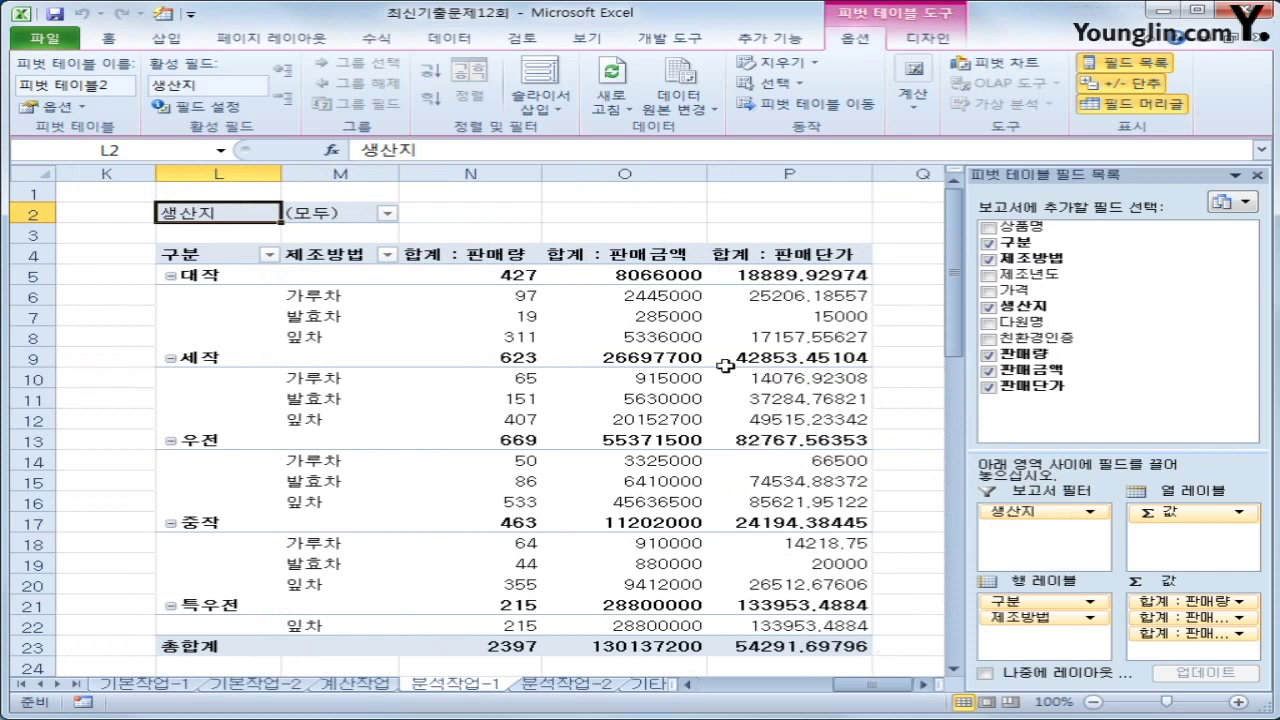
- Apply the custom number format #,###, to the 합계 : 판매금액 field
{"action": "left_click", "coordinate": [638, 258]}
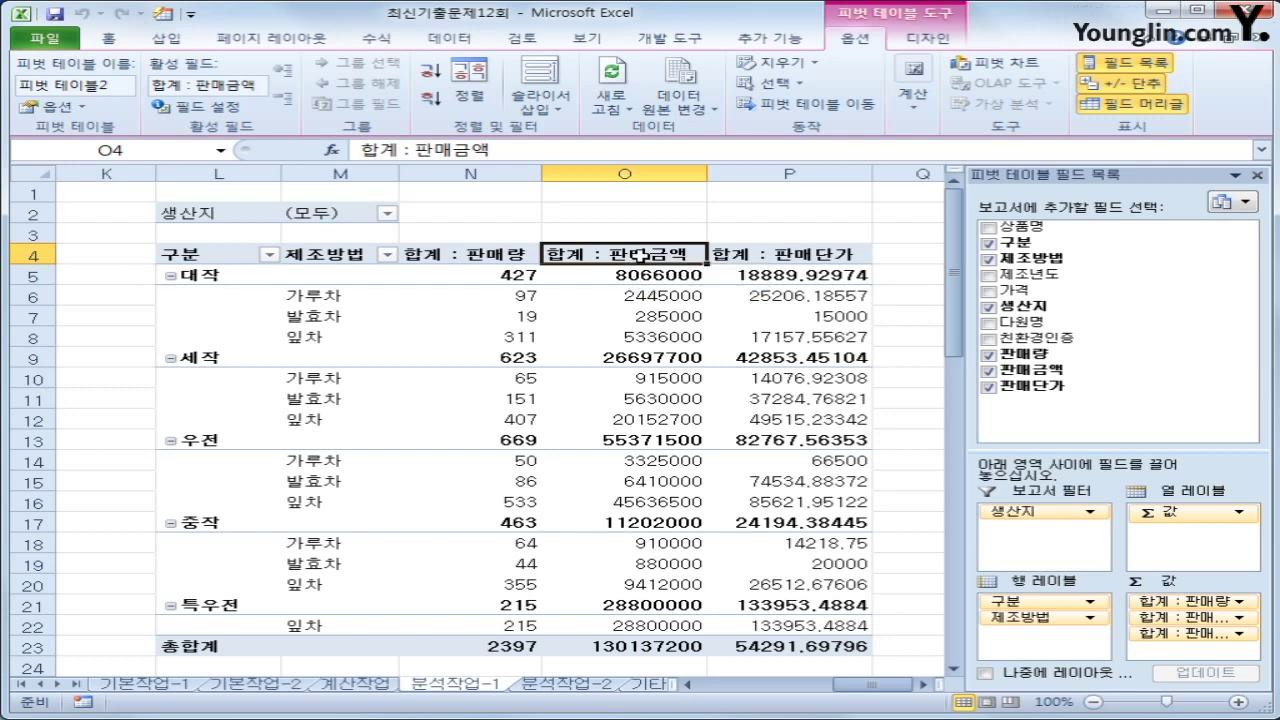
{"action": "right_click", "coordinate": [637, 256]}
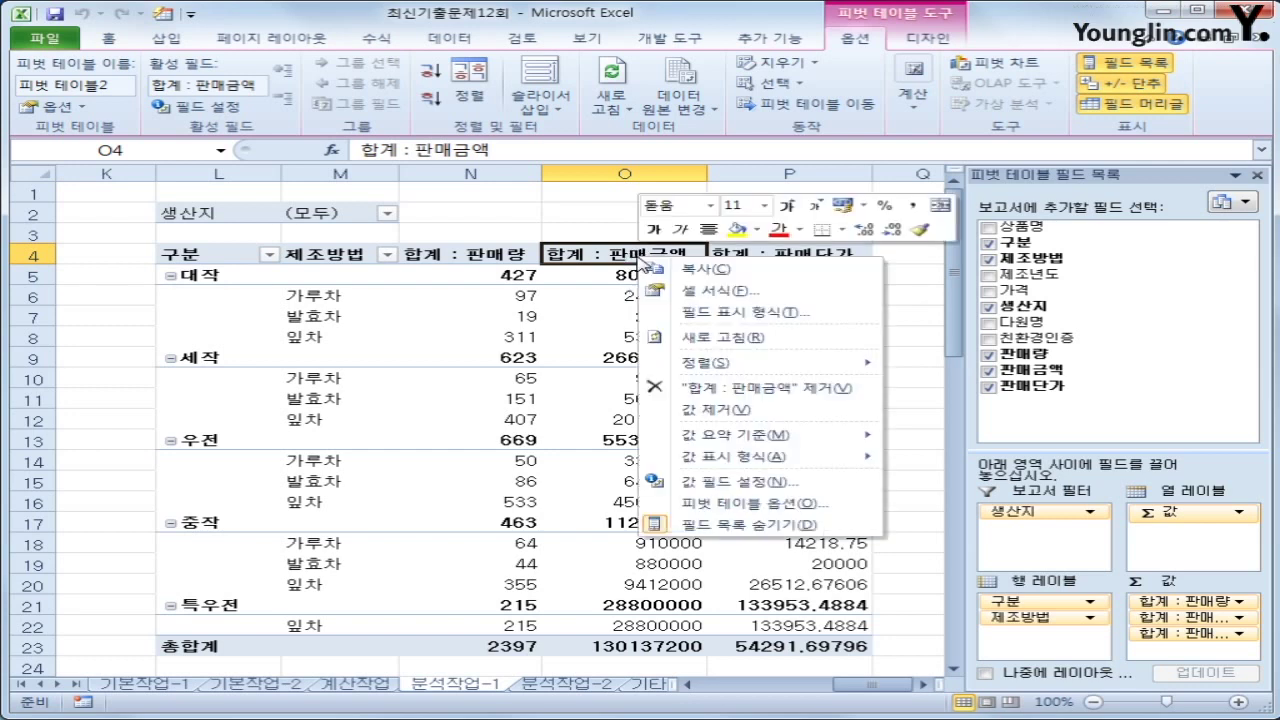
{"action": "left_click", "coordinate": [716, 310]}
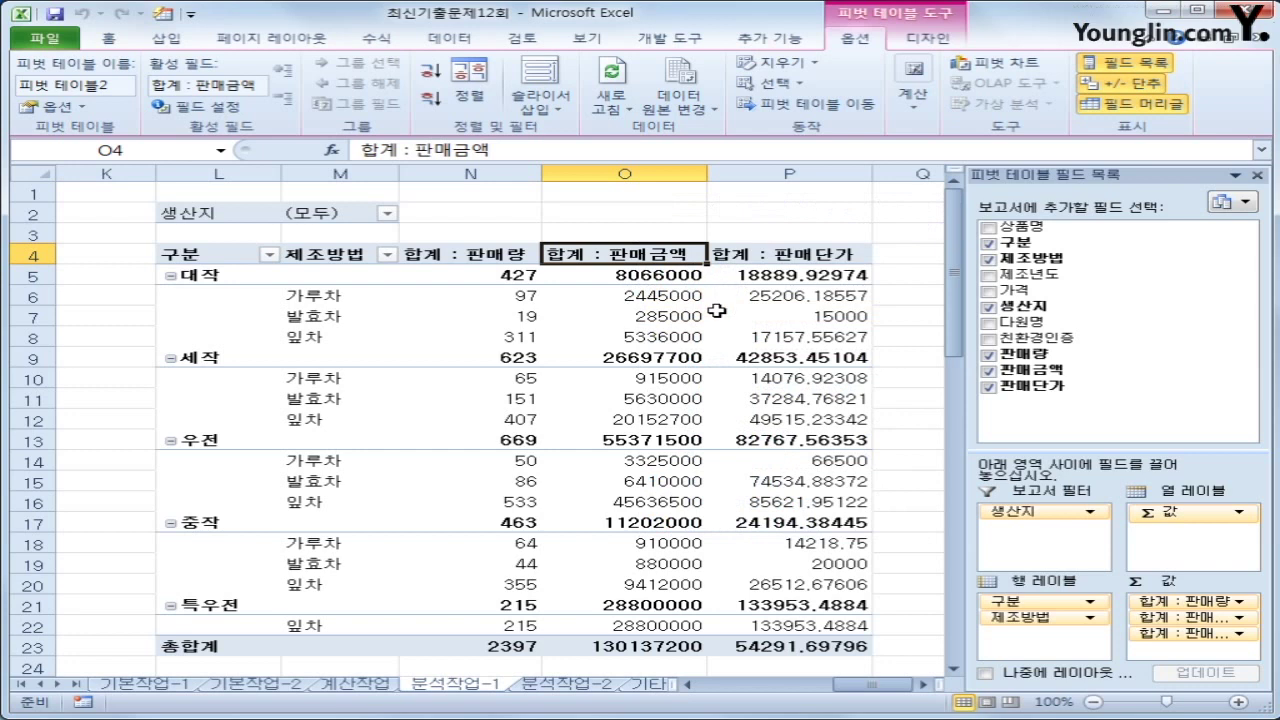
{"action": "left_click", "coordinate": [482, 299]}
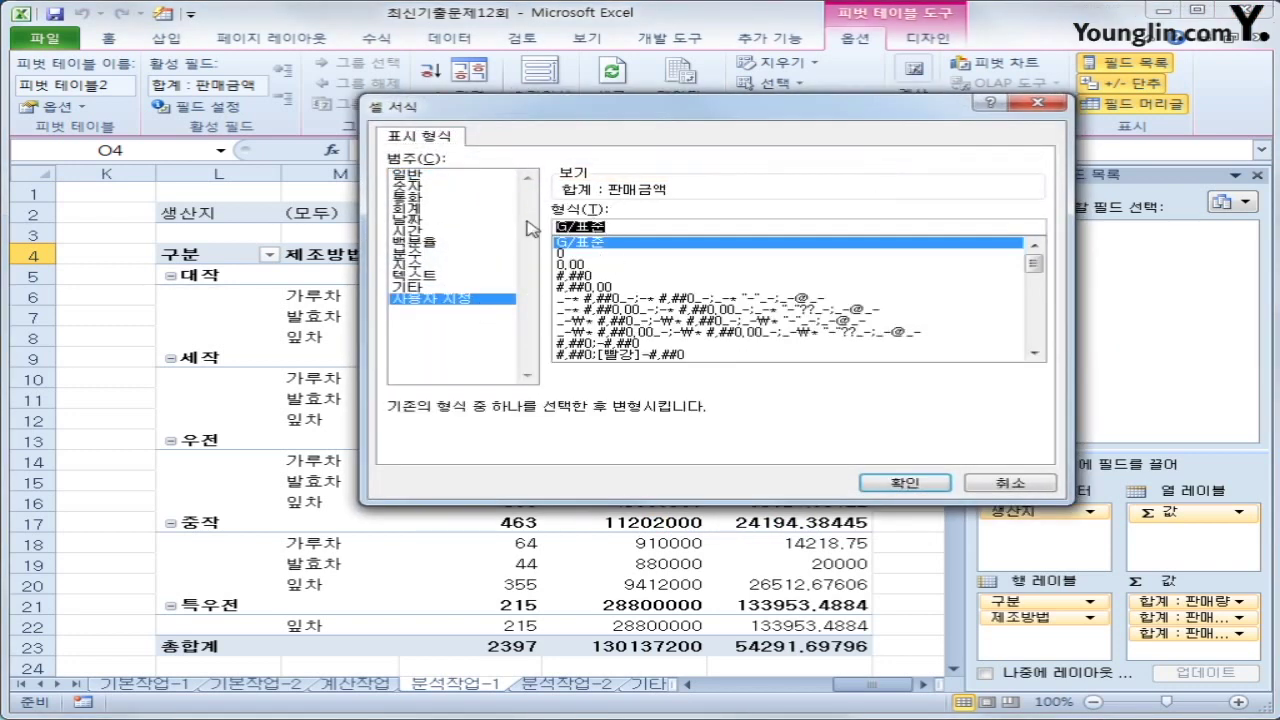
{"action": "type", "text": "#,"}
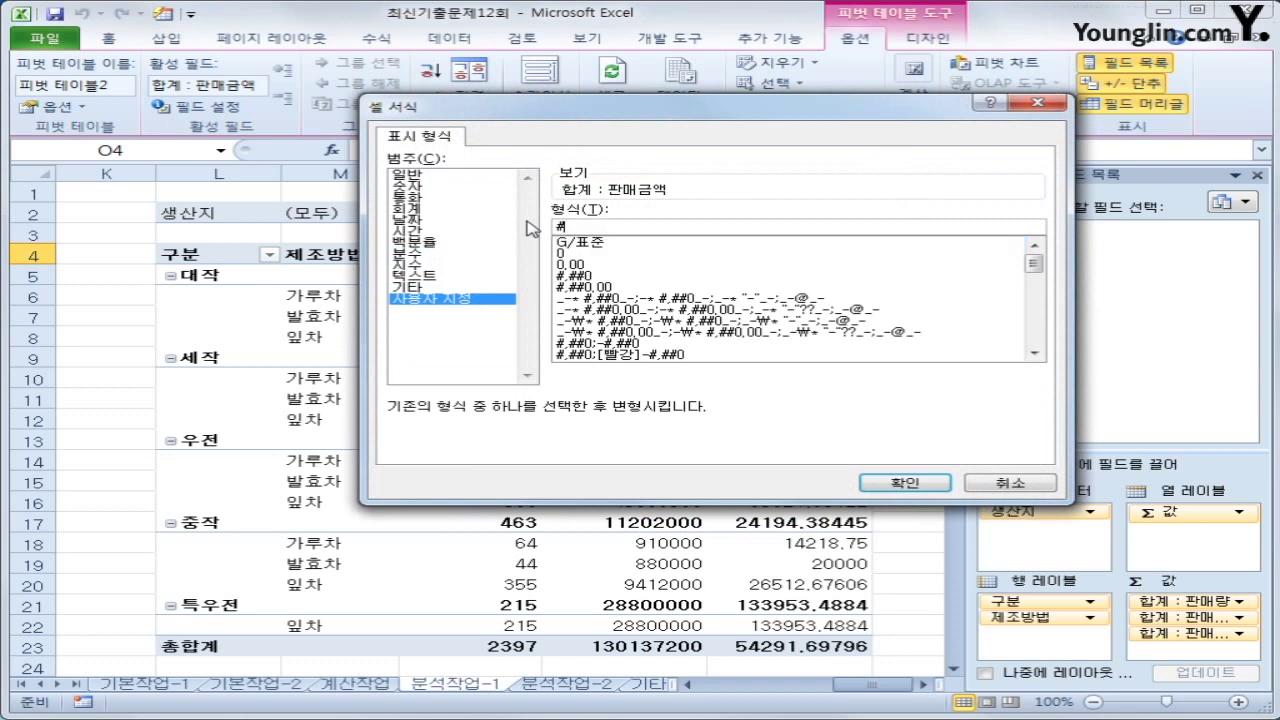
{"action": "type", "text": "###,"}
{"action": "left_click", "coordinate": [886, 484]}
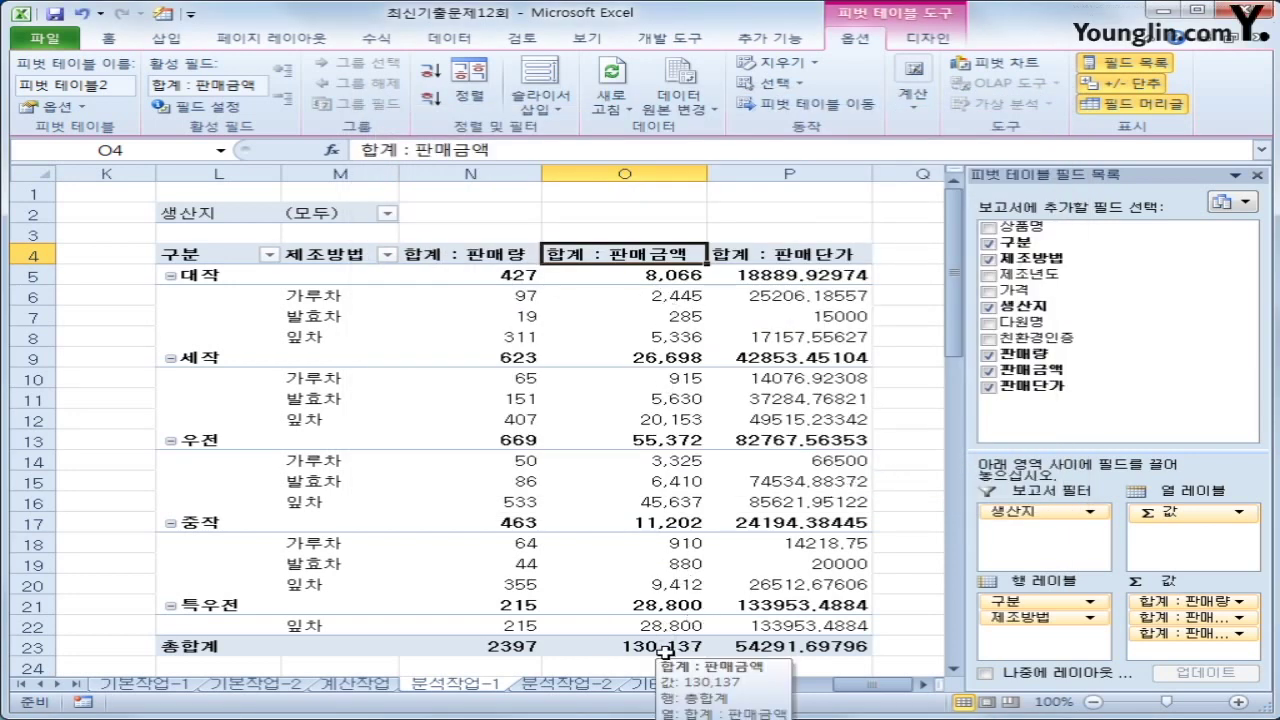
- Replace G/표준 with the custom format #,###, on the 합계 : 판매단가 field
{"action": "left_click", "coordinate": [797, 255]}
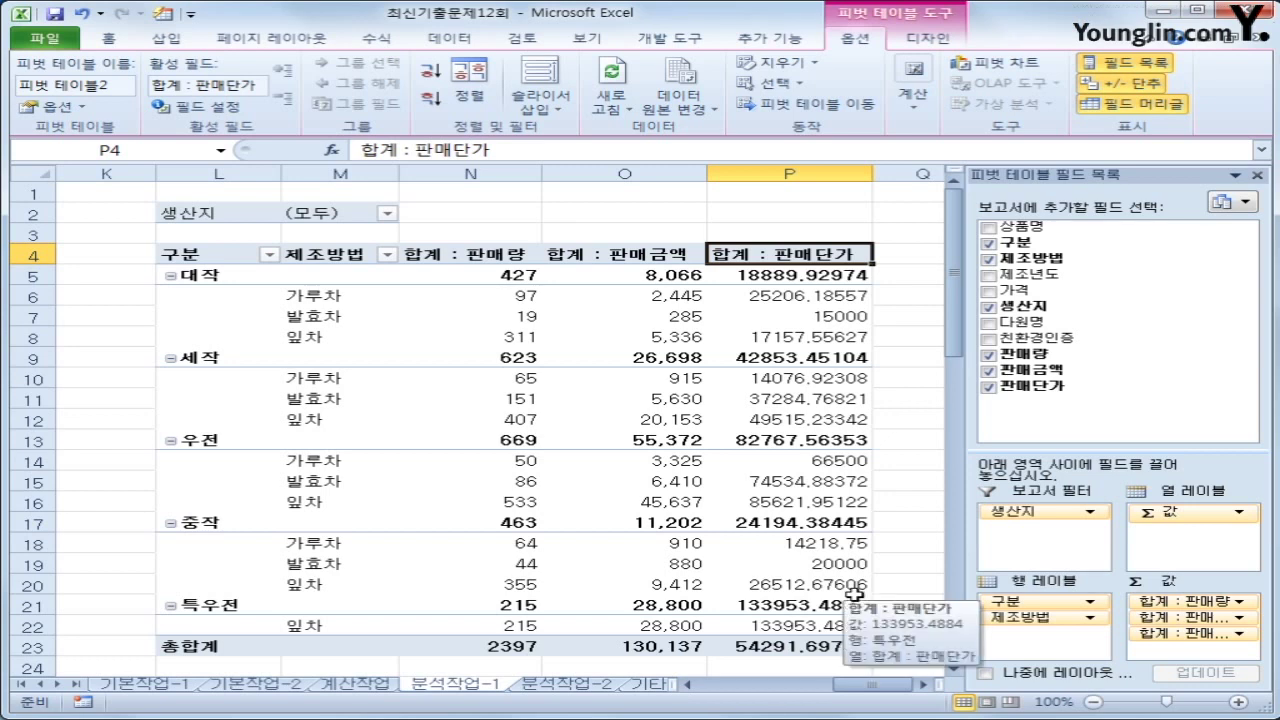
{"action": "right_click", "coordinate": [788, 258]}
{"action": "left_click", "coordinate": [907, 318]}
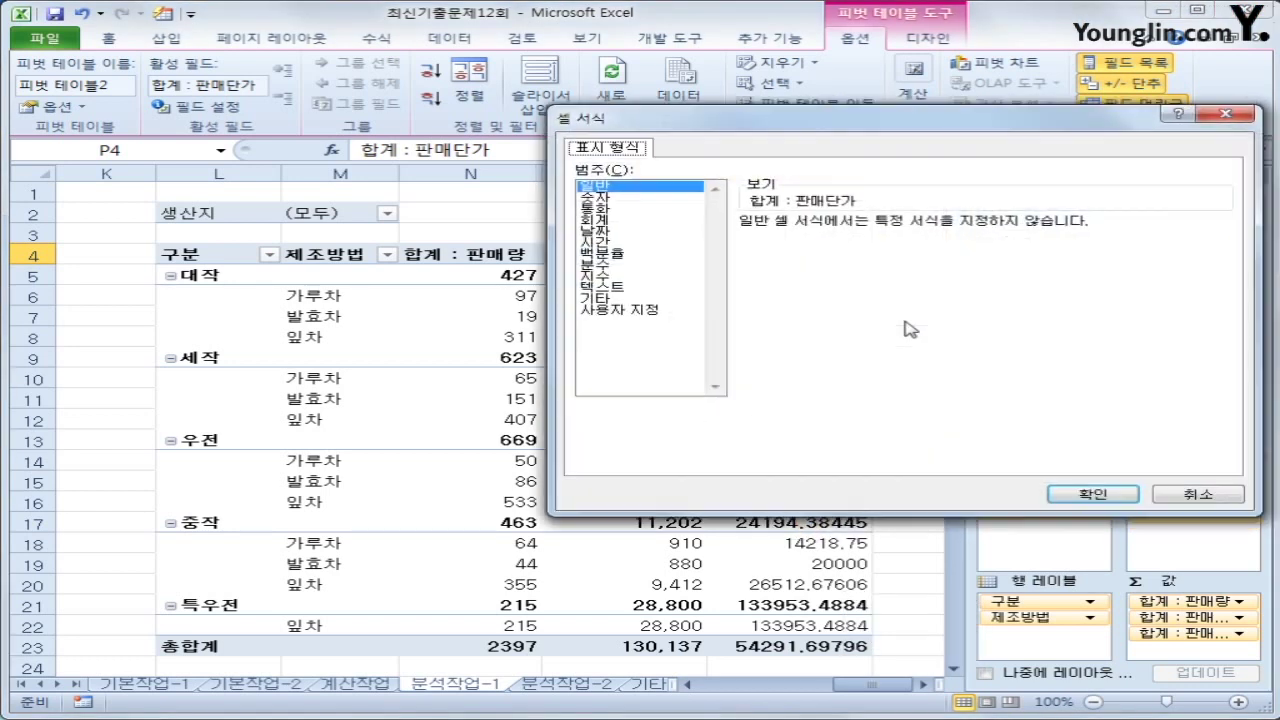
{"action": "left_click", "coordinate": [645, 309]}
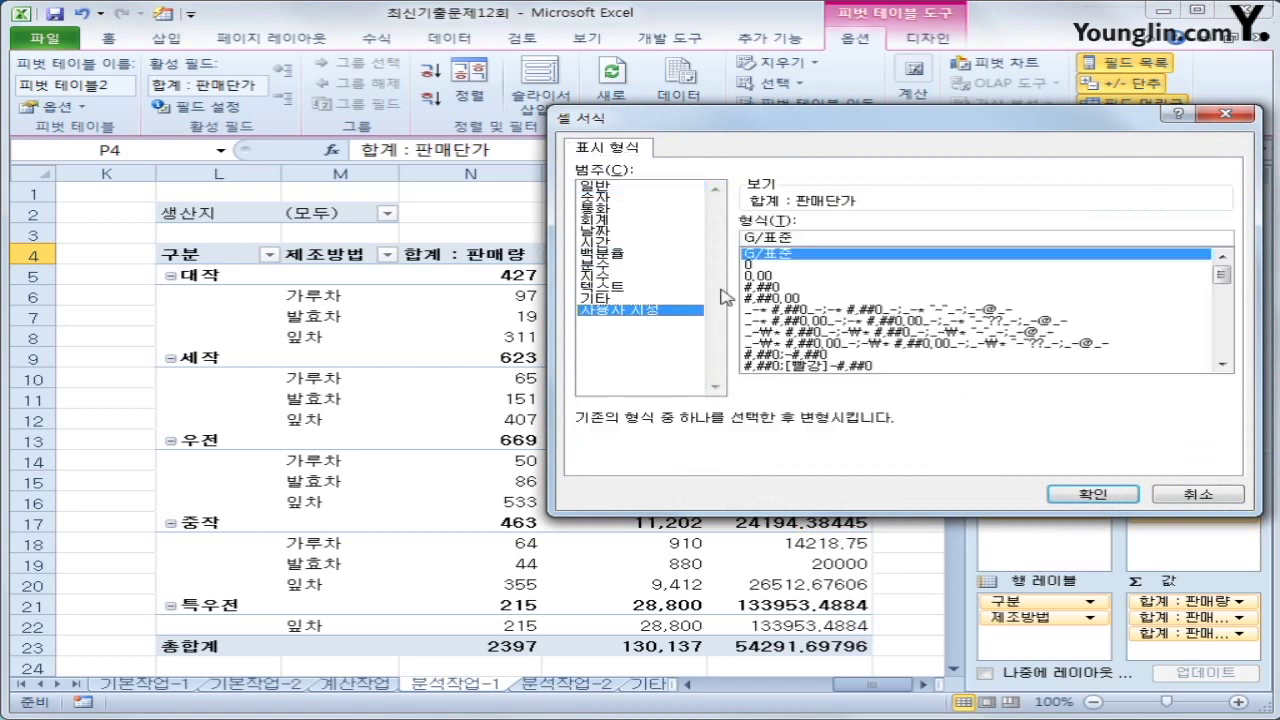
{"action": "left_click_drag", "start_coordinate": [866, 238], "coordinate": [668, 228]}
{"action": "type", "text": "#,#"}
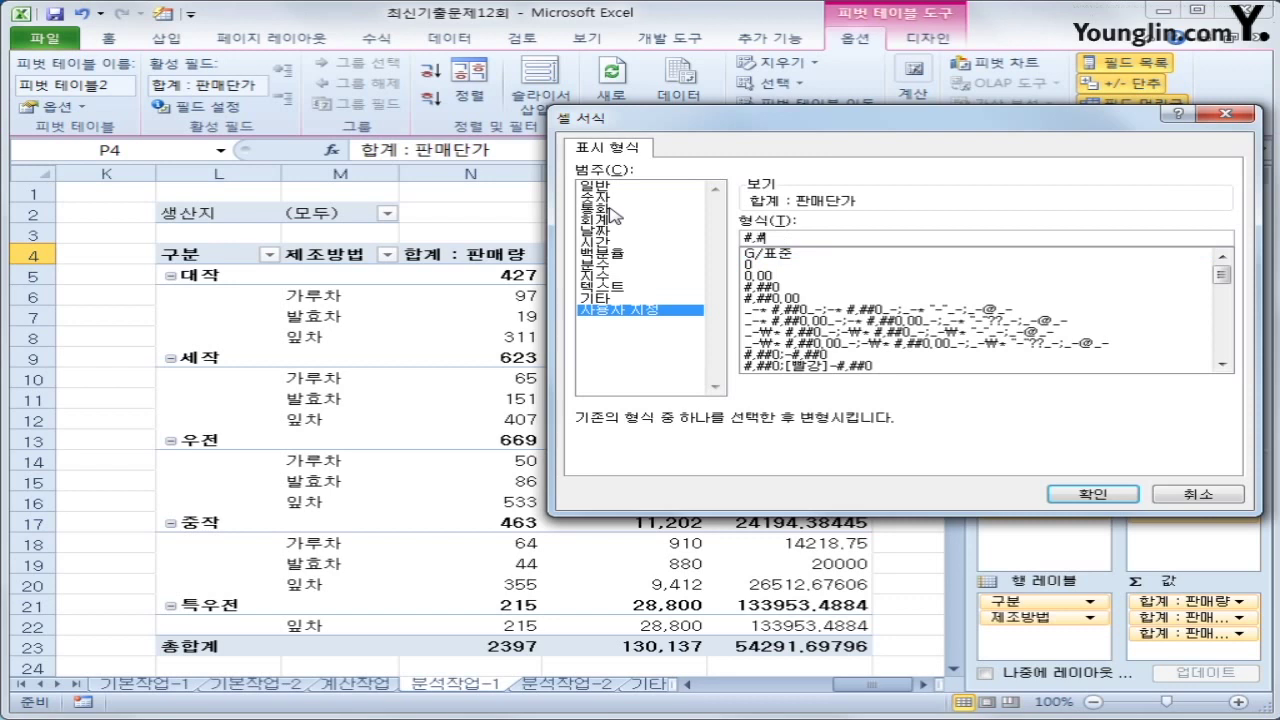
{"action": "type", "text": "##,"}
{"action": "left_click", "coordinate": [1092, 494]}
{"action": "mouse_move", "coordinate": [870, 315]}
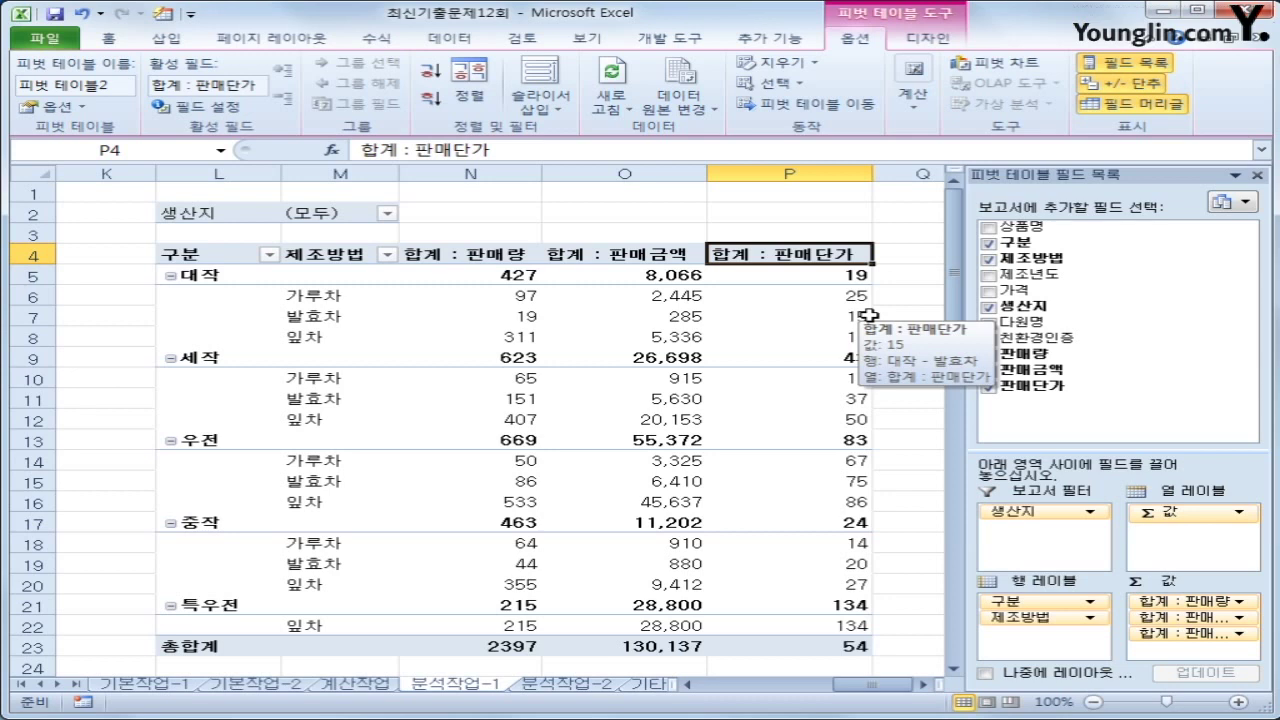
{"action": "left_click", "coordinate": [118, 714]}
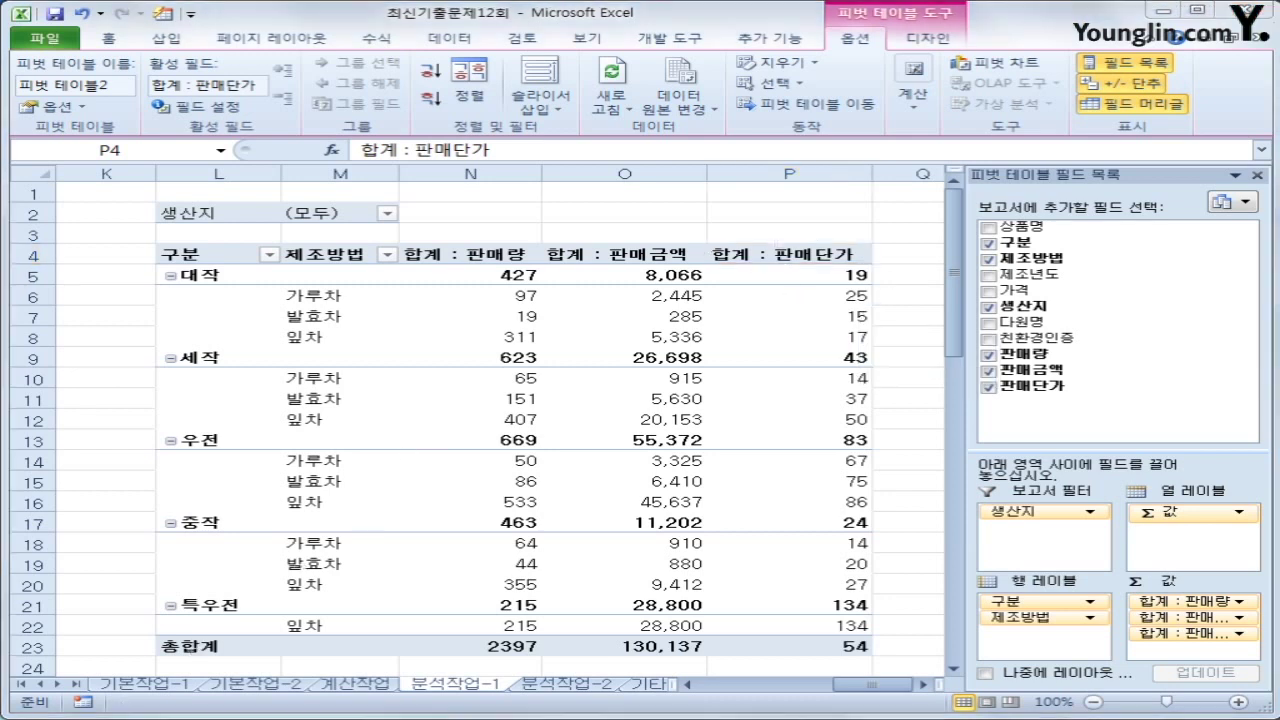
{"action": "left_click", "coordinate": [820, 256]}
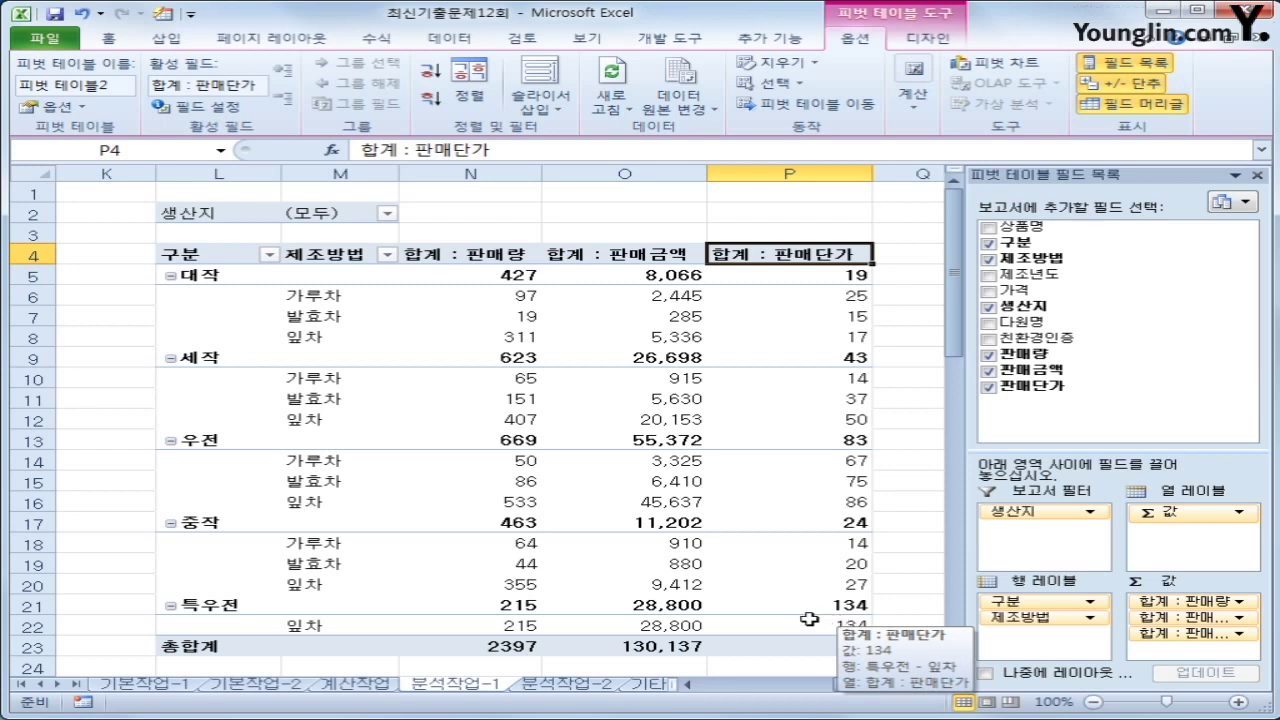
{"action": "left_click", "coordinate": [930, 38]}
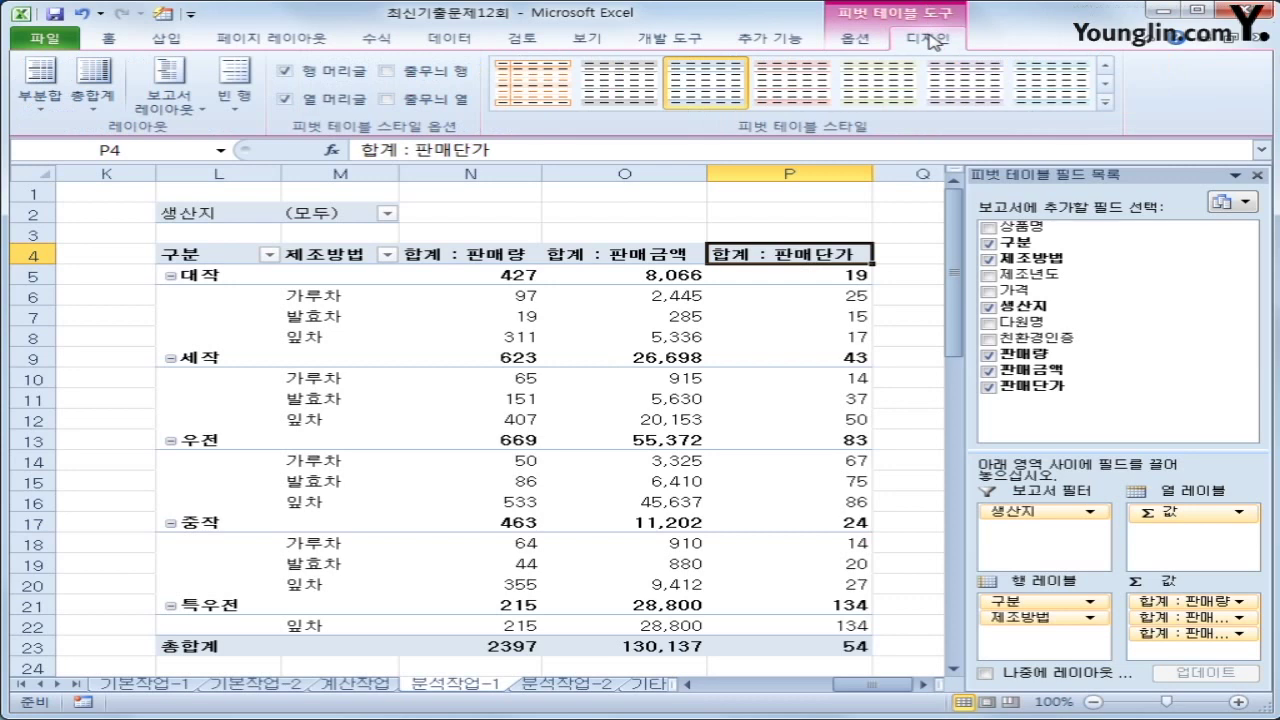
- Apply the green Medium pivot table style to the pivot table, then select cell Q15
{"action": "left_click", "coordinate": [1106, 101]}
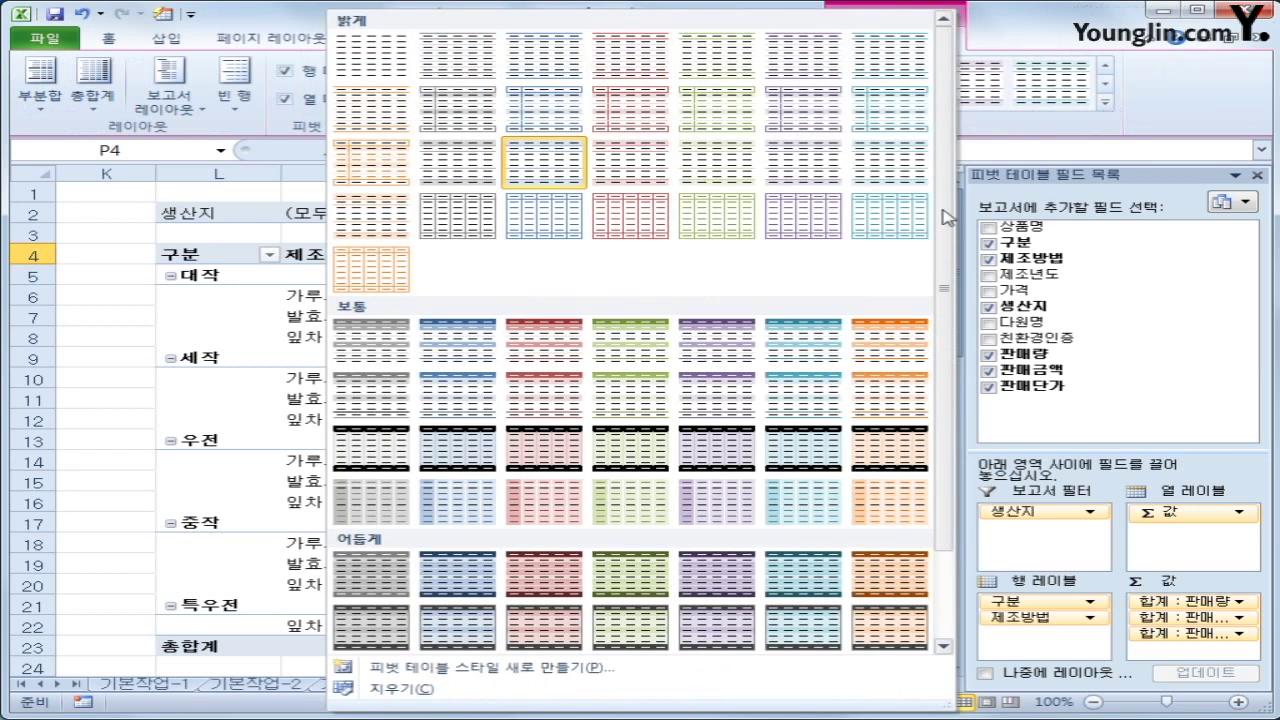
{"action": "left_click", "coordinate": [602, 405]}
{"action": "left_click", "coordinate": [928, 480]}
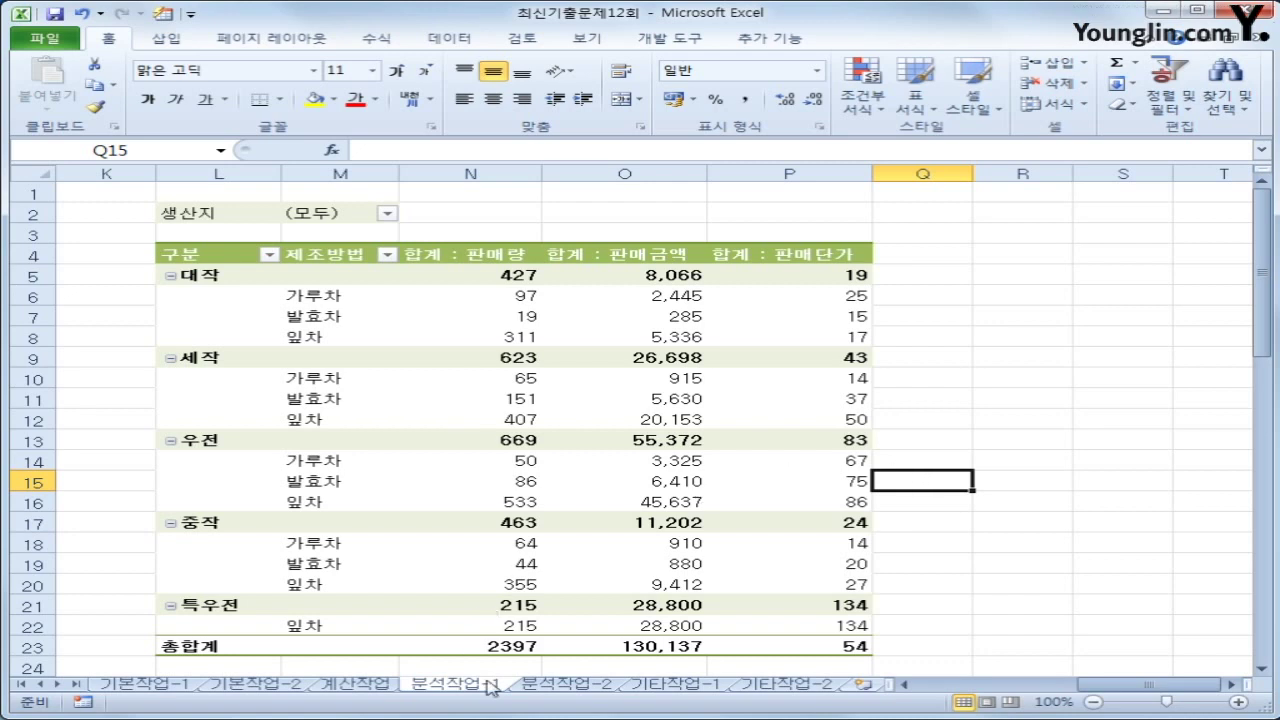
- Switch to the 분석작업-2 sheet and select empty cell M15 beside the table
{"action": "left_click", "coordinate": [570, 684]}
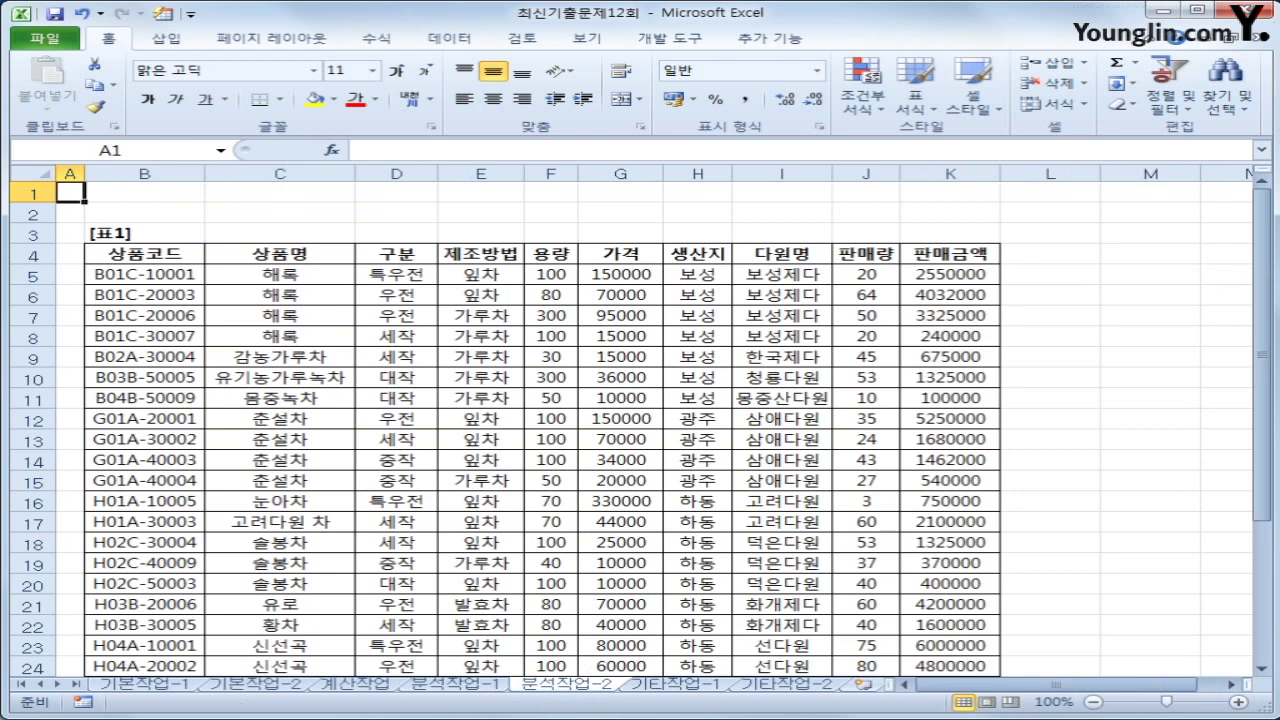
{"action": "key", "text": "ctrl+F6"}
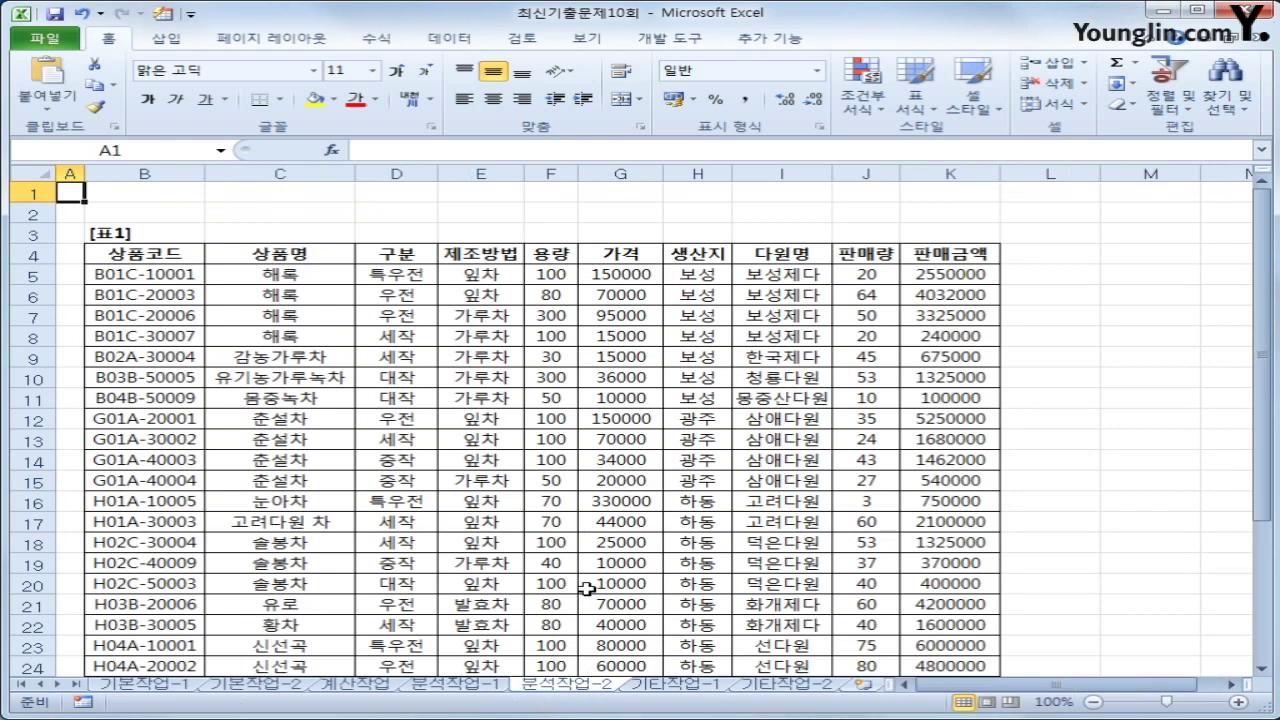
{"action": "left_click", "coordinate": [1111, 251]}
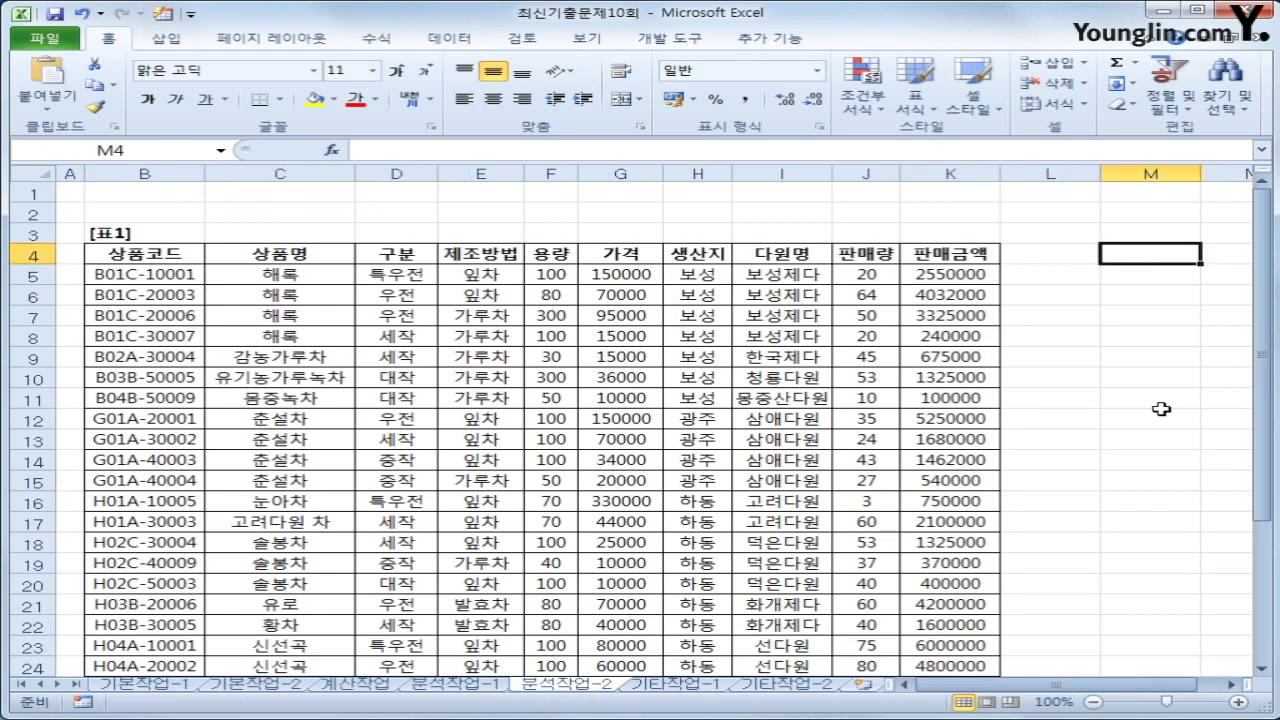
{"action": "left_click", "coordinate": [1160, 410]}
{"action": "left_click", "coordinate": [1157, 482]}
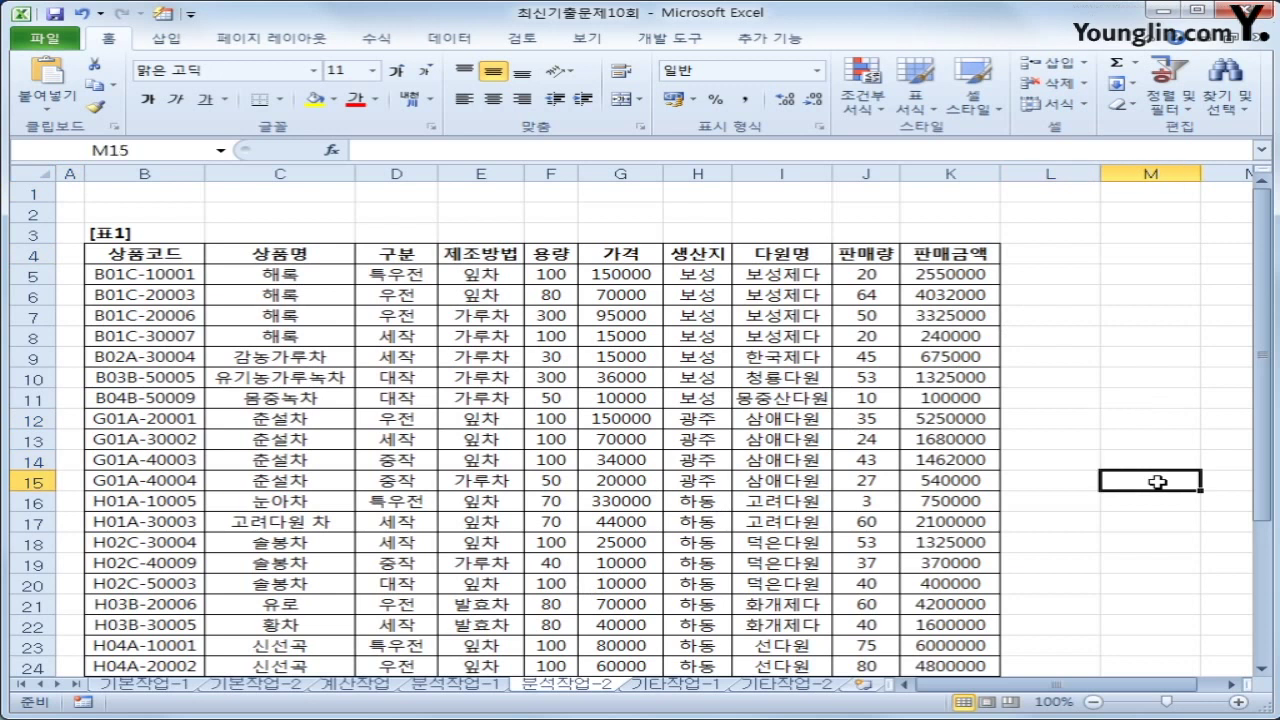
- Start recording a macro named 구분별_하위상품정보, then select header cell D4
{"action": "left_click", "coordinate": [83, 704]}
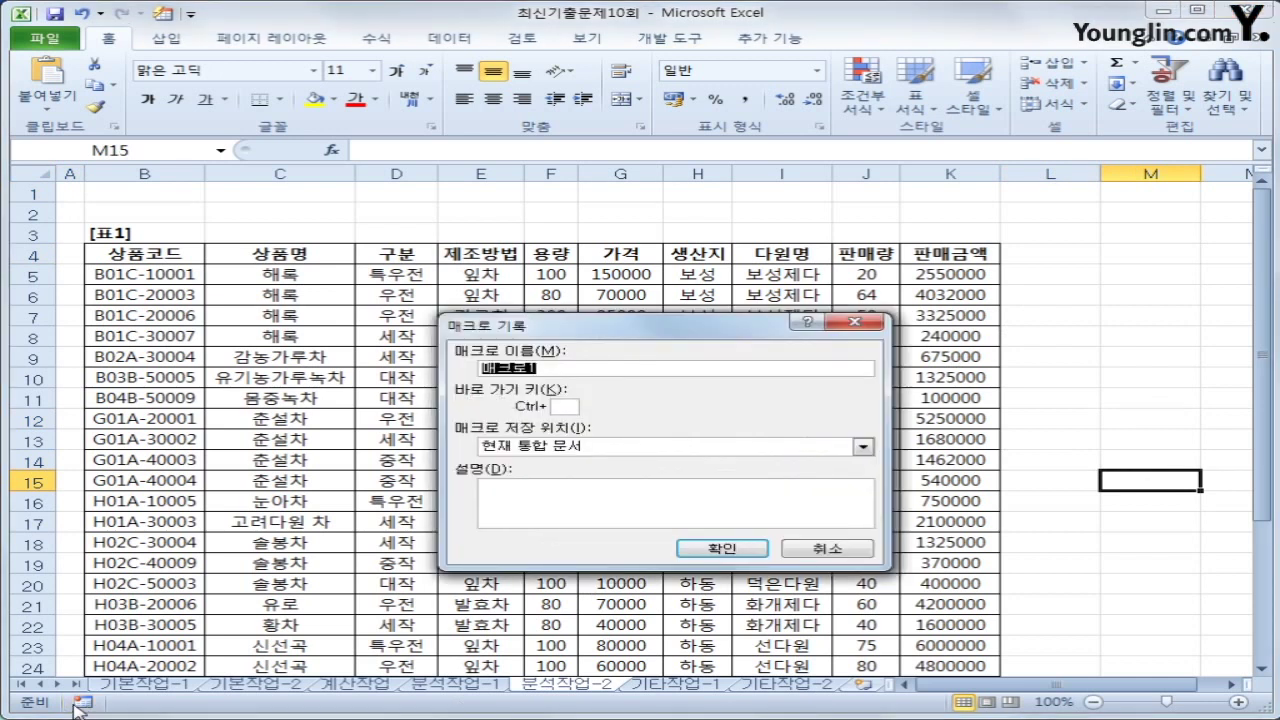
{"action": "type", "text": "구분별"}
{"action": "type", "text": "_"}
{"action": "type", "text": "하위사"}
{"action": "type", "text": "품정보"}
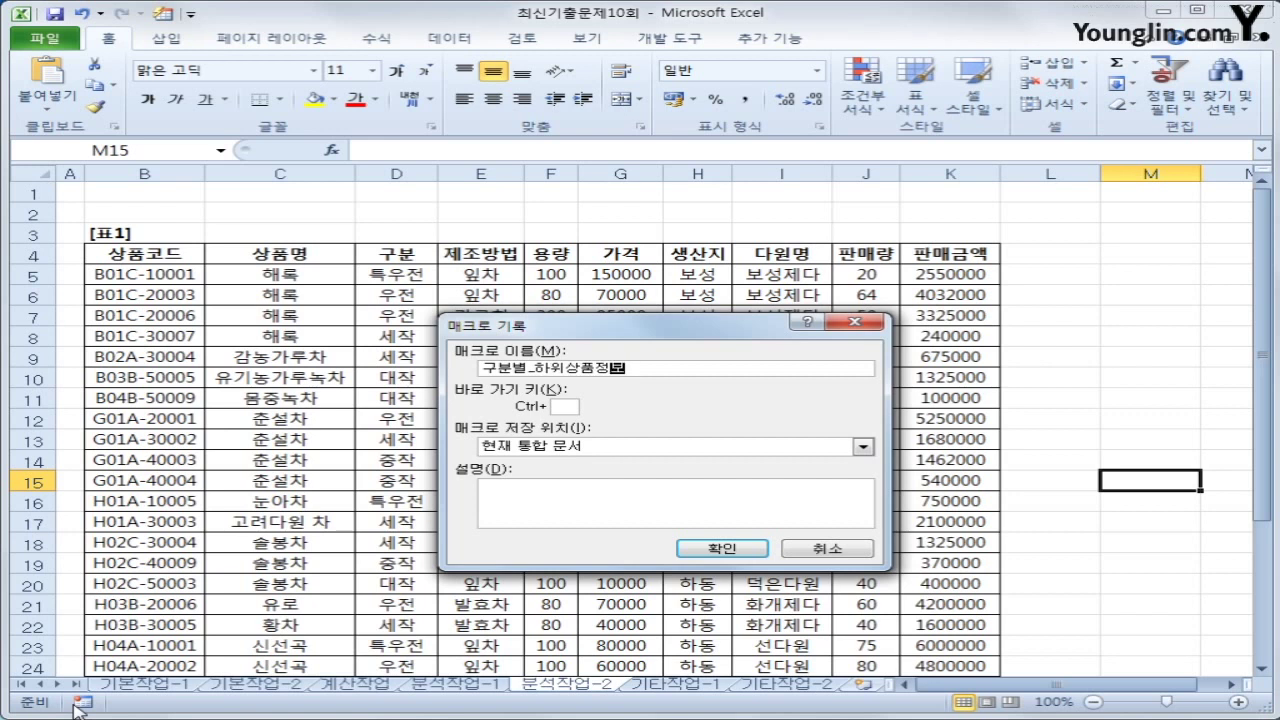
{"action": "left_click", "coordinate": [716, 549]}
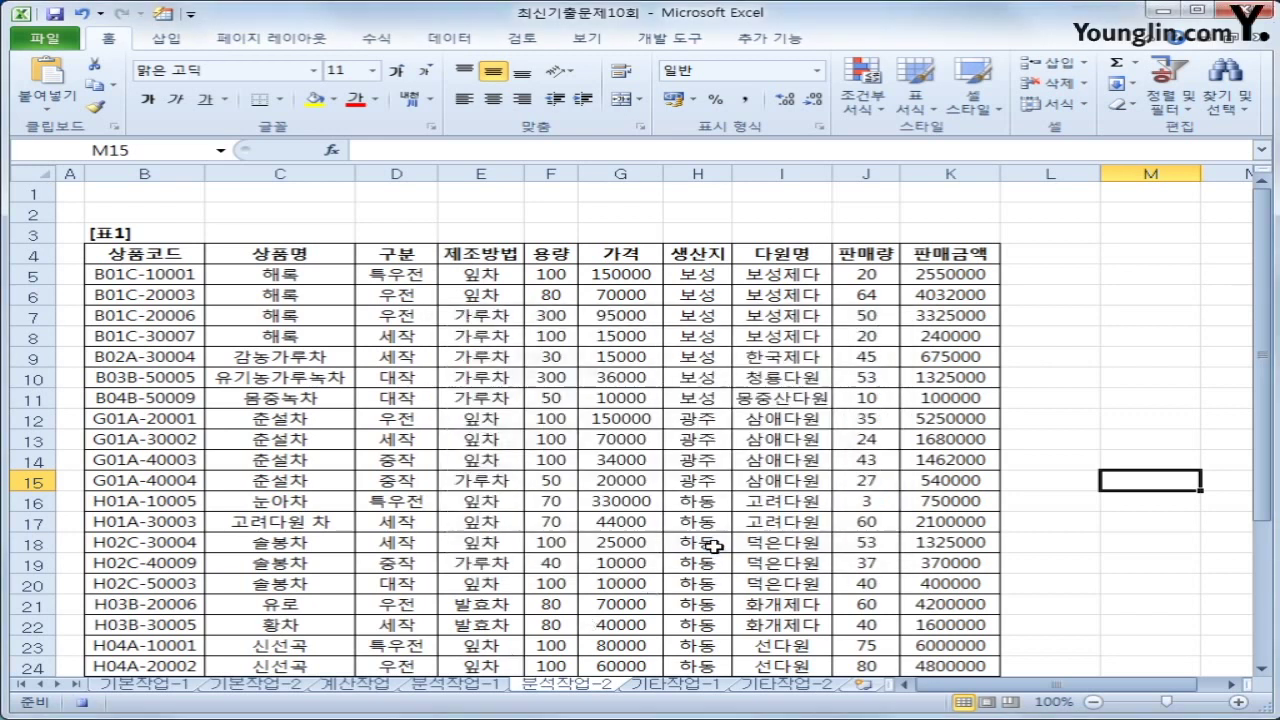
{"action": "left_click", "coordinate": [409, 246]}
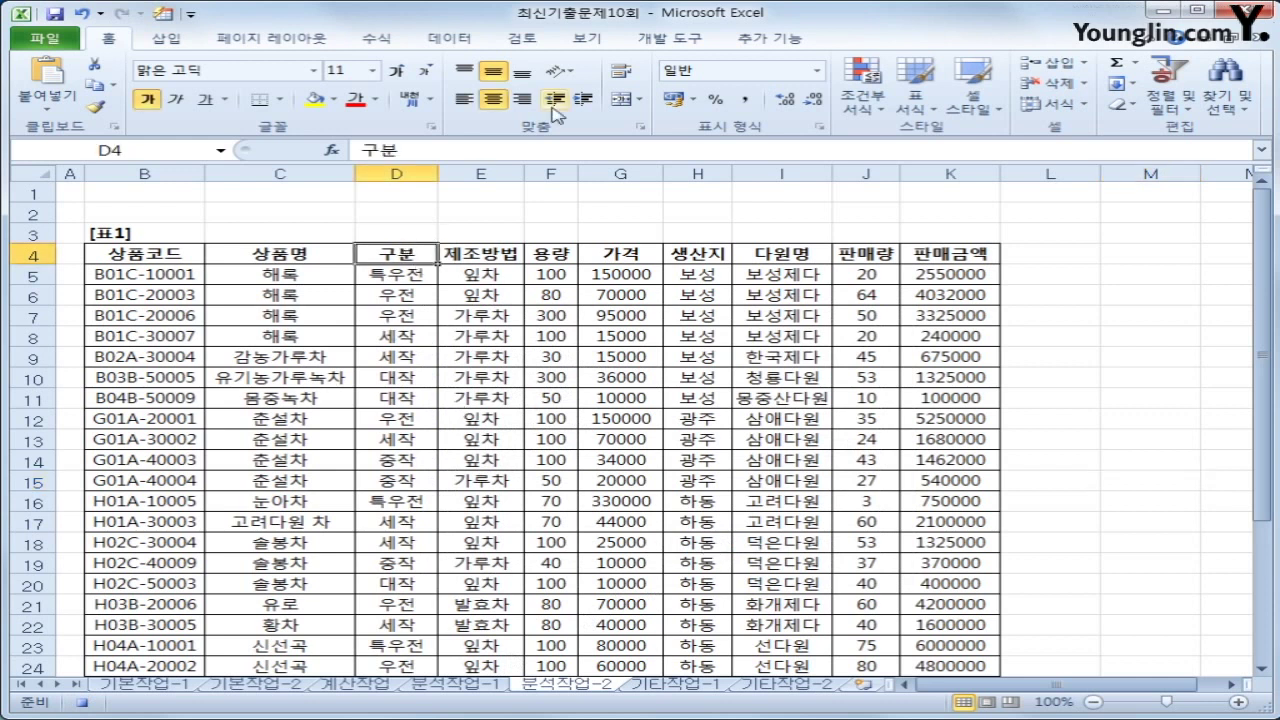
- Sort the table by 구분 in descending order and turn on AutoFilter
{"action": "left_click", "coordinate": [455, 37]}
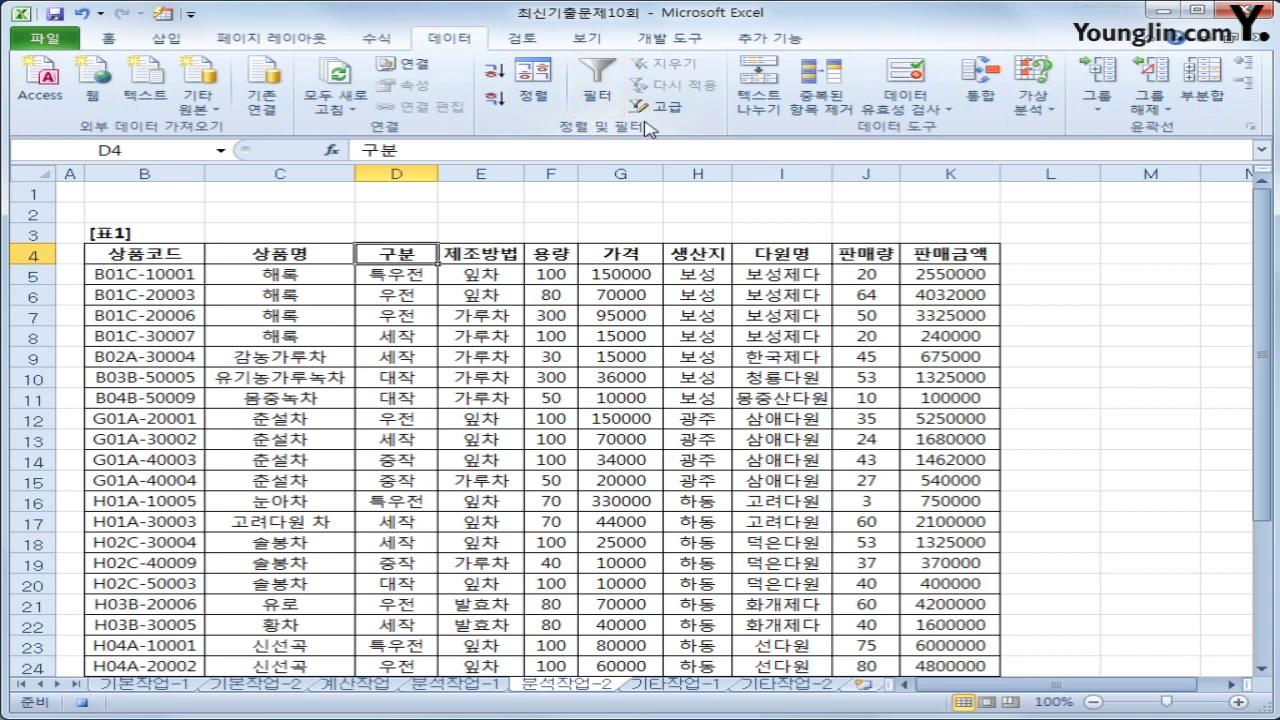
{"action": "left_click", "coordinate": [503, 103]}
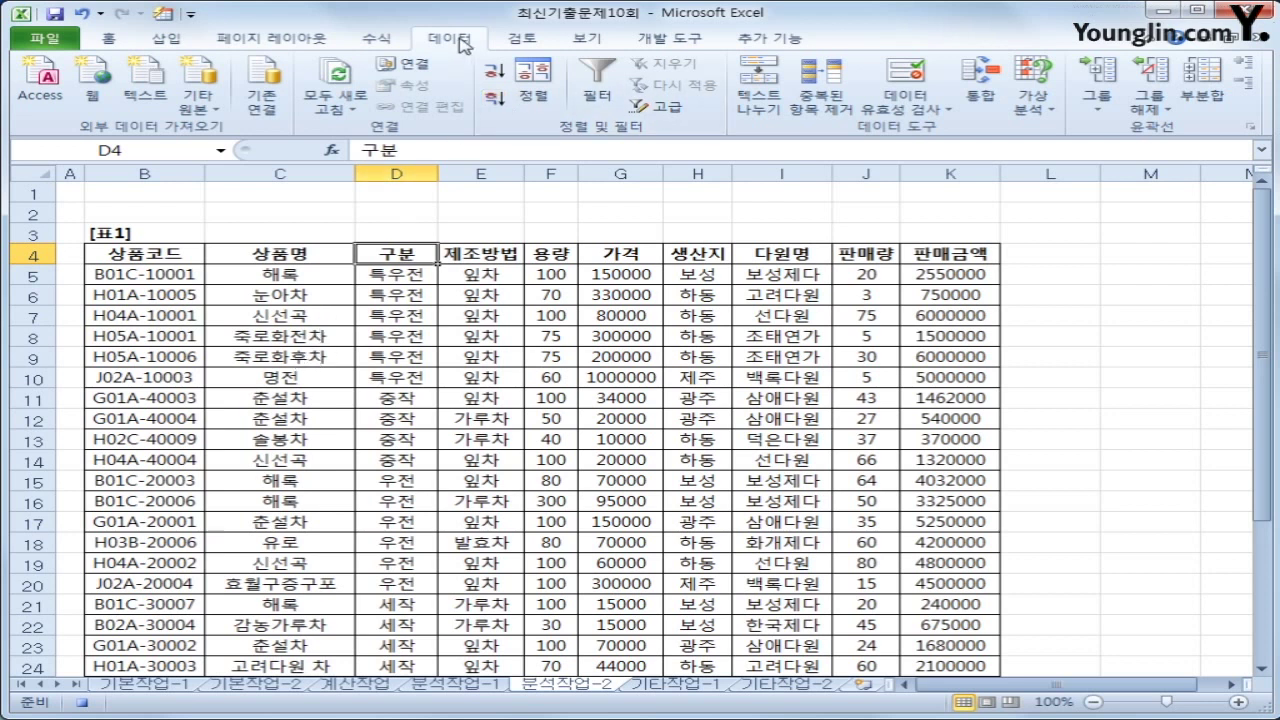
{"action": "left_click", "coordinate": [607, 110]}
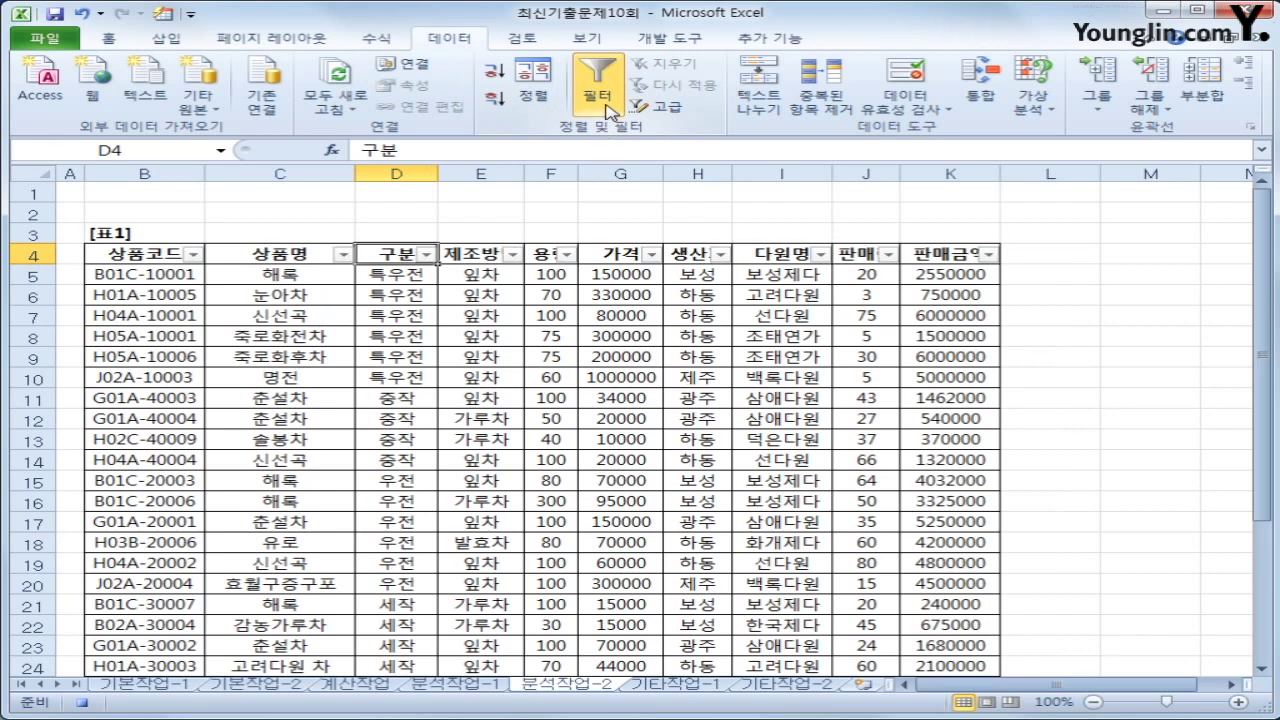
- Filter the 가격 column to the bottom 30 percent with the Top 10 number filter
{"action": "left_click", "coordinate": [653, 256]}
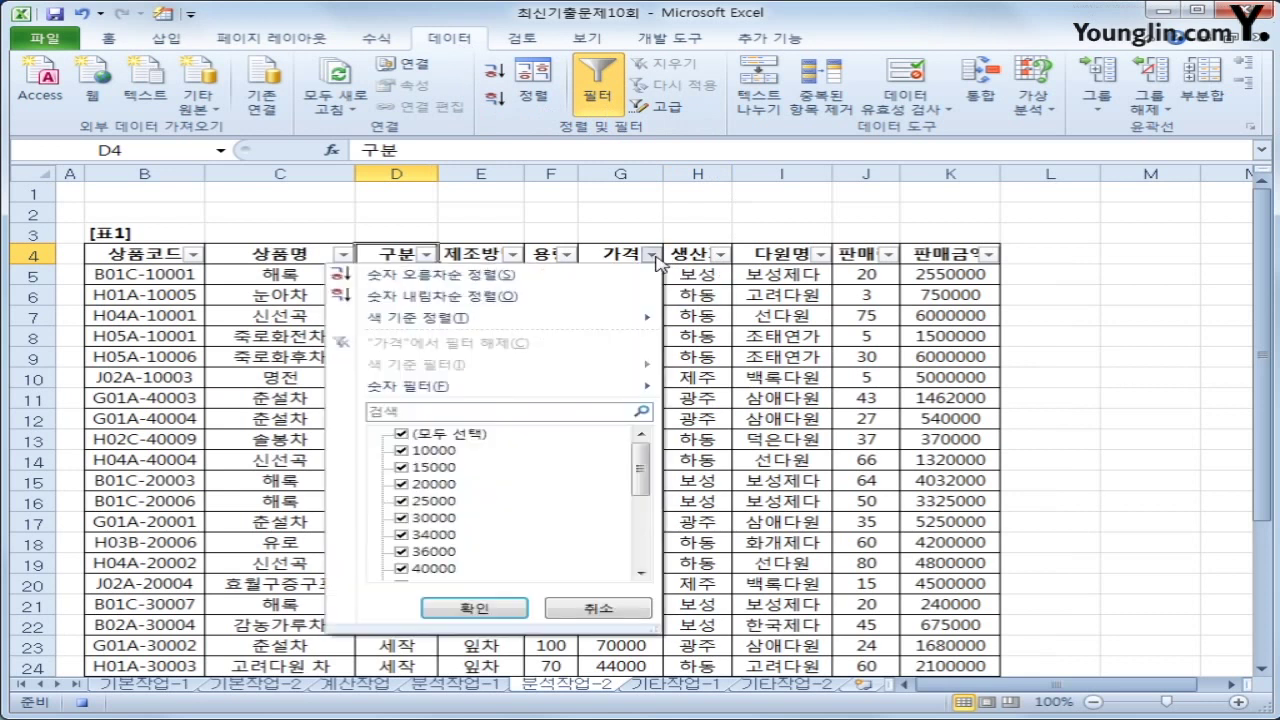
{"action": "mouse_move", "coordinate": [628, 386]}
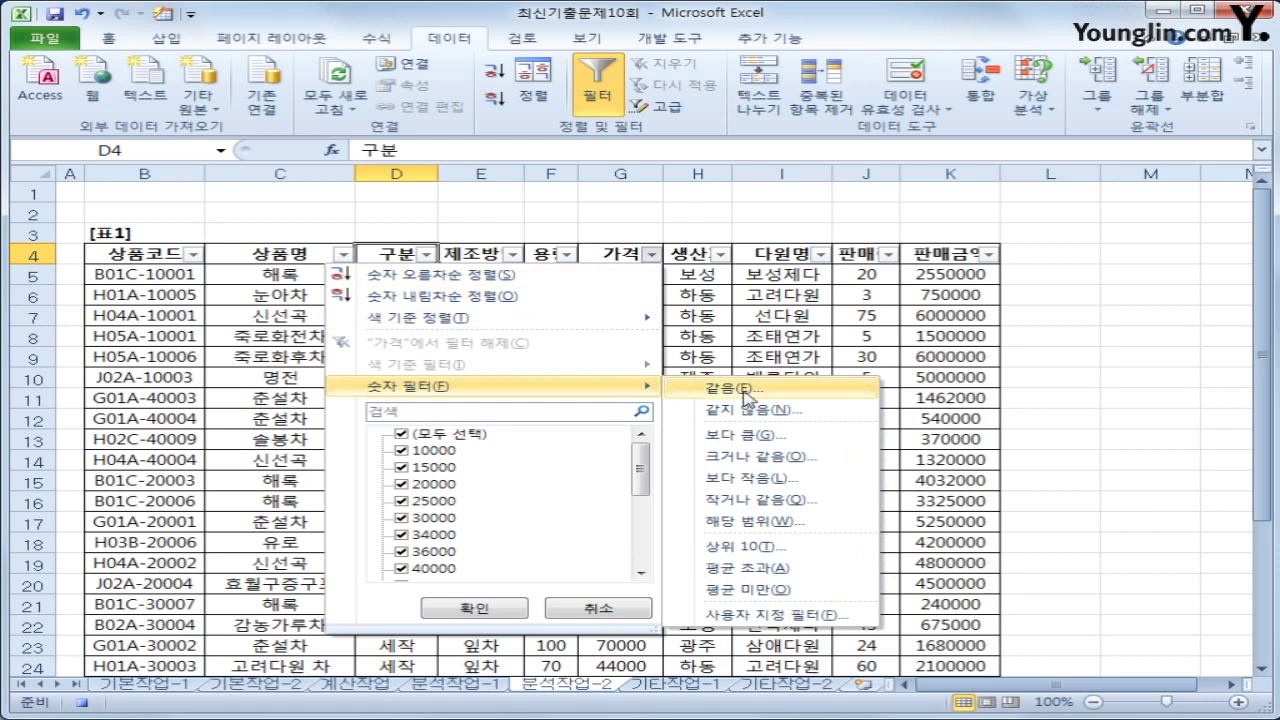
{"action": "left_click", "coordinate": [760, 548]}
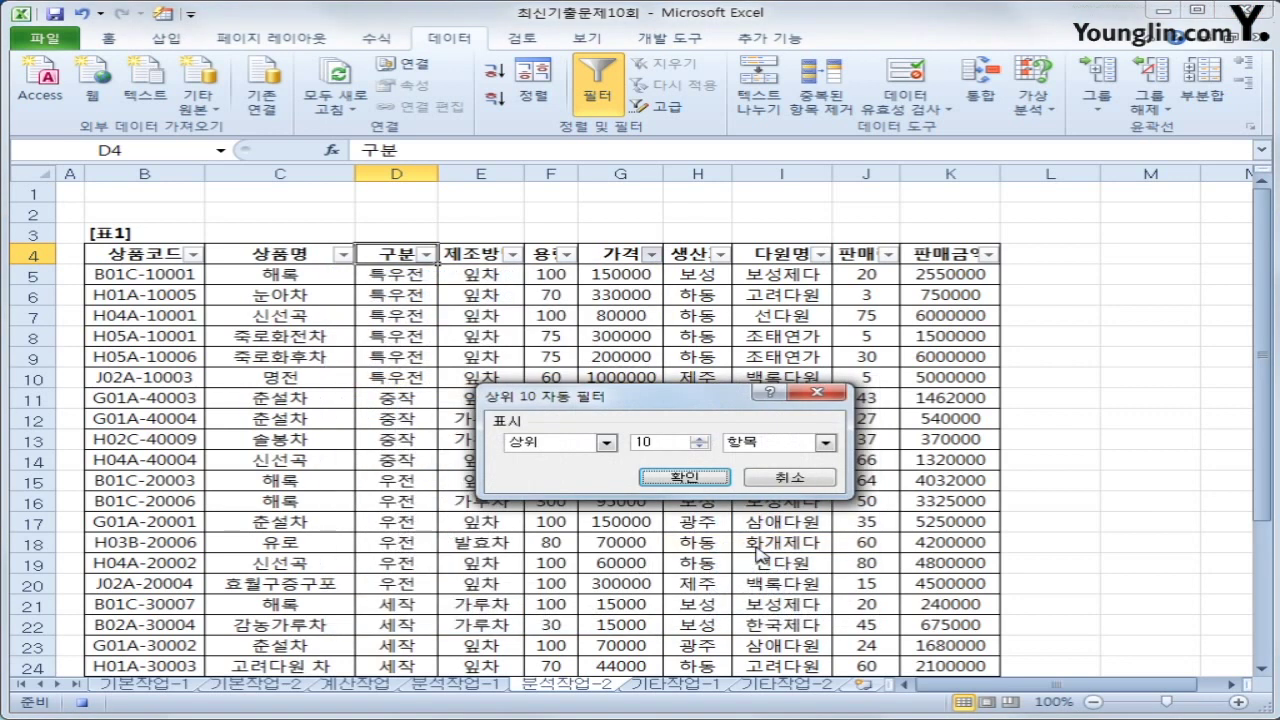
{"action": "left_click", "coordinate": [606, 442]}
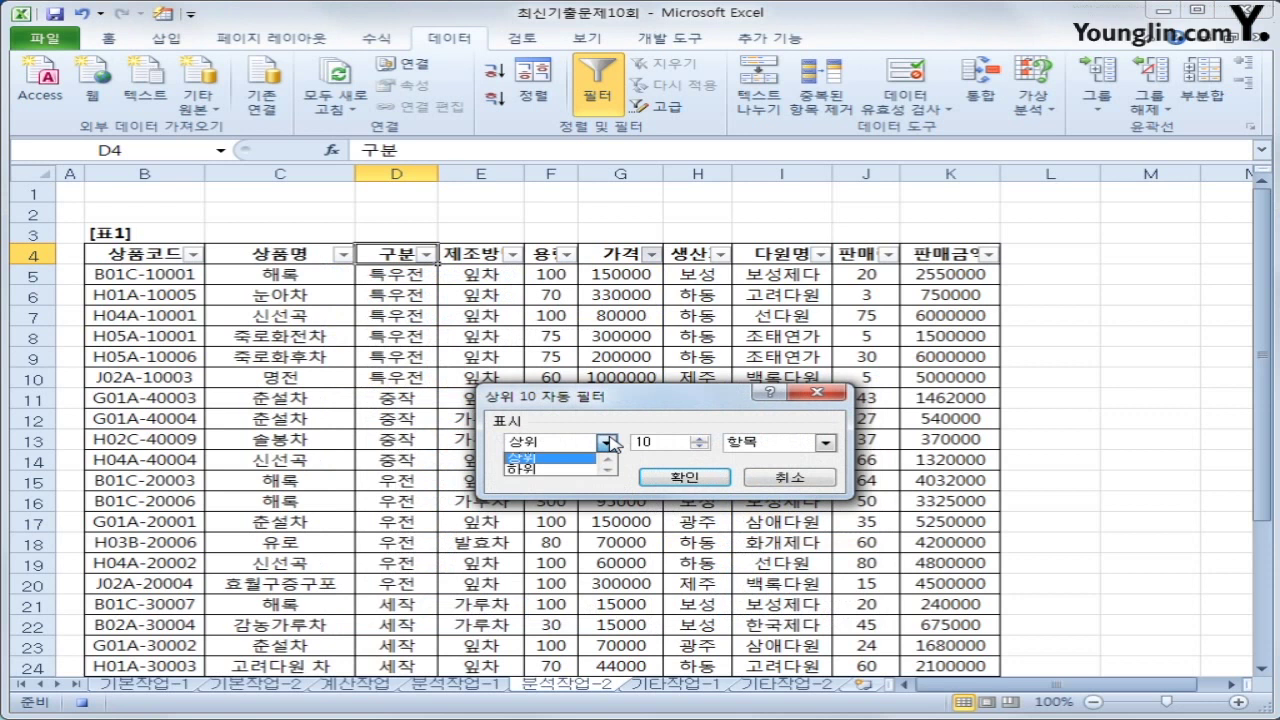
{"action": "left_click", "coordinate": [582, 468]}
{"action": "left_click", "coordinate": [792, 447]}
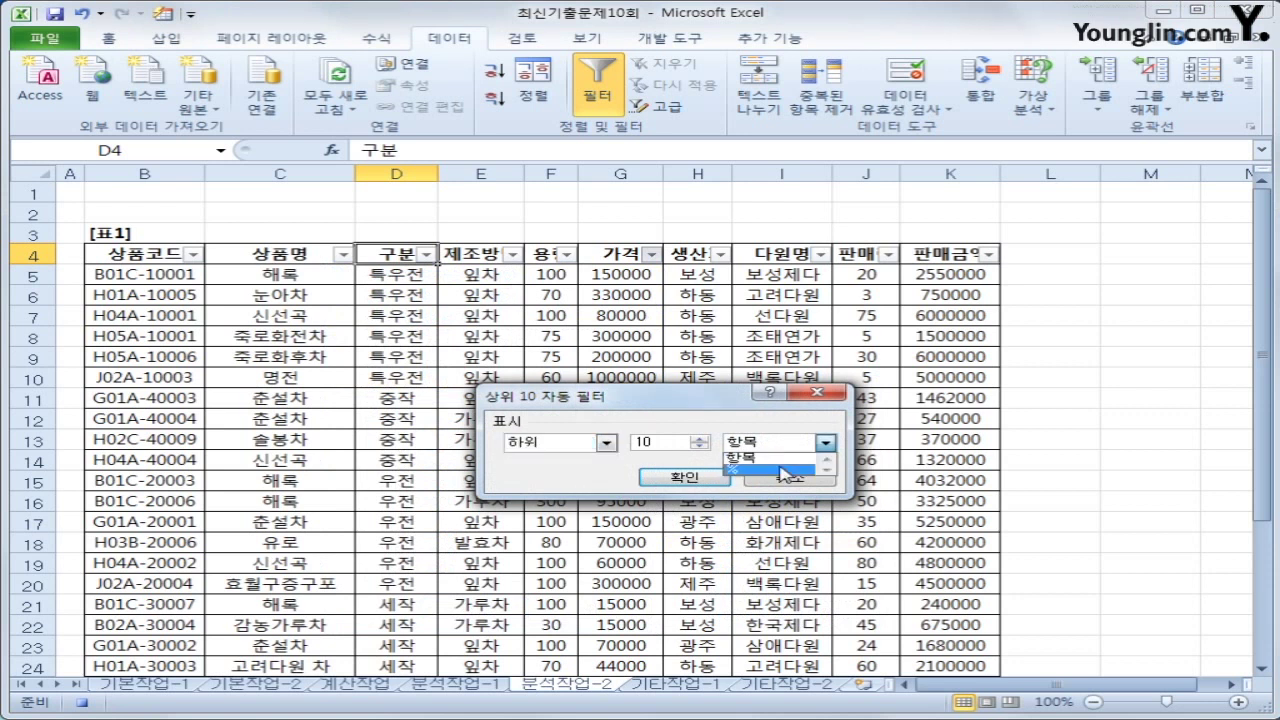
{"action": "left_click", "coordinate": [735, 467]}
{"action": "double_click", "coordinate": [662, 442]}
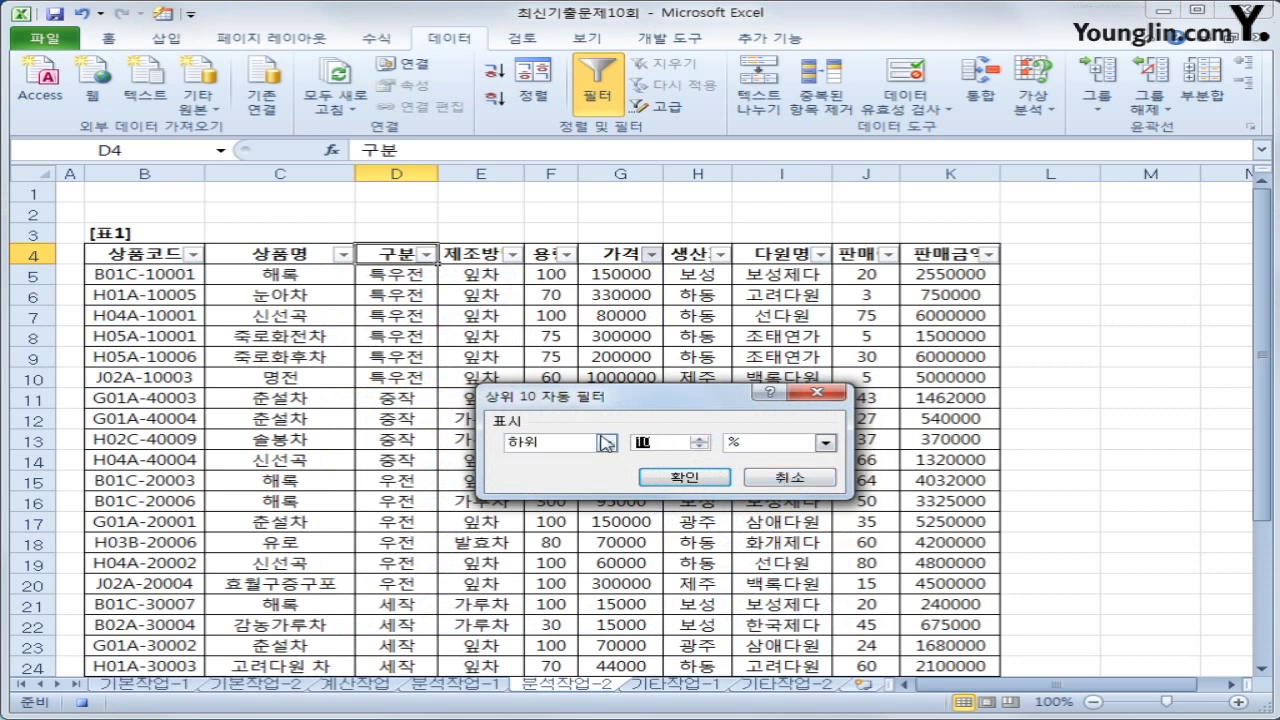
{"action": "type", "text": "30"}
{"action": "left_click", "coordinate": [684, 477]}
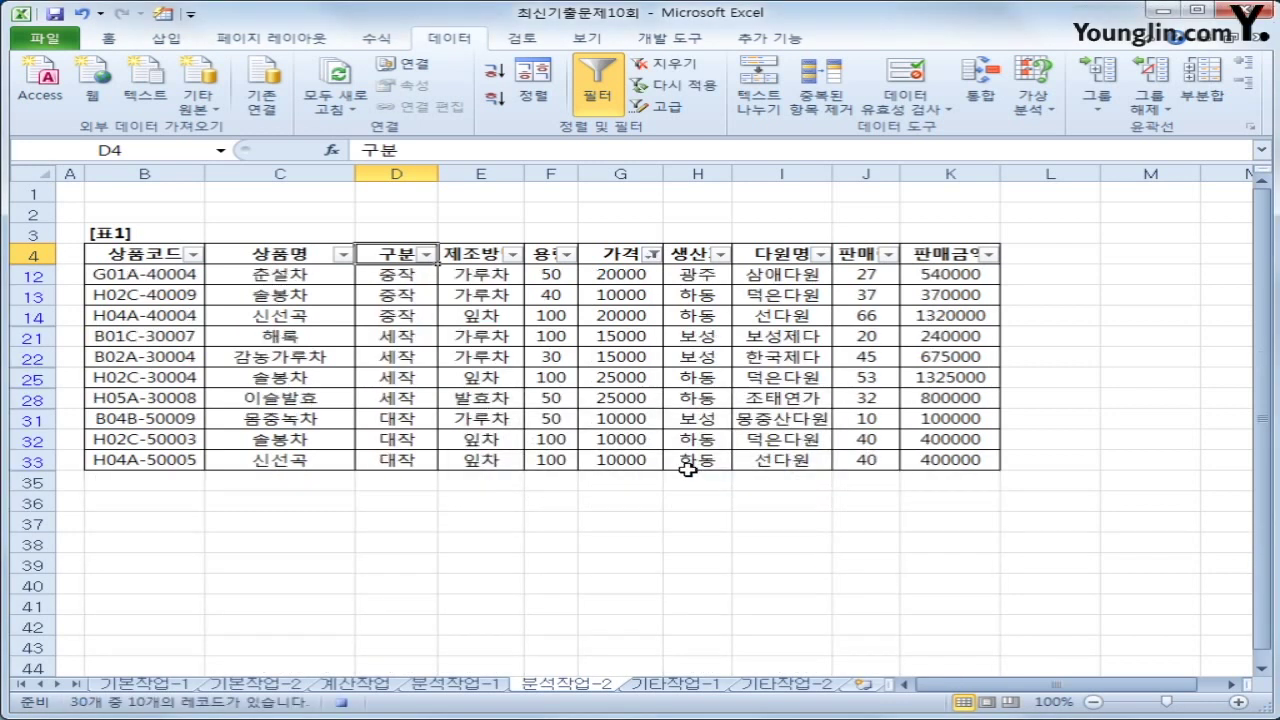
- Stop the macro recording and draw a button over columns H to K above the table
{"action": "left_click", "coordinate": [341, 703]}
{"action": "left_click", "coordinate": [179, 46]}
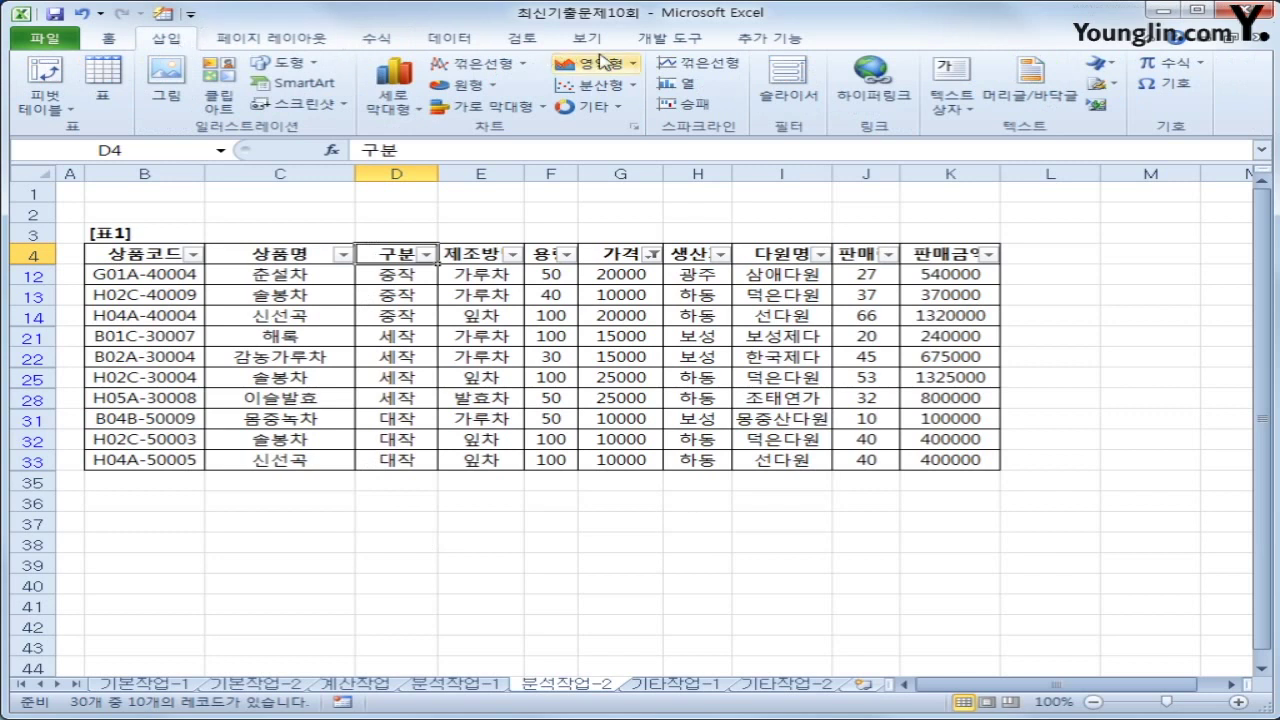
{"action": "left_click", "coordinate": [670, 38]}
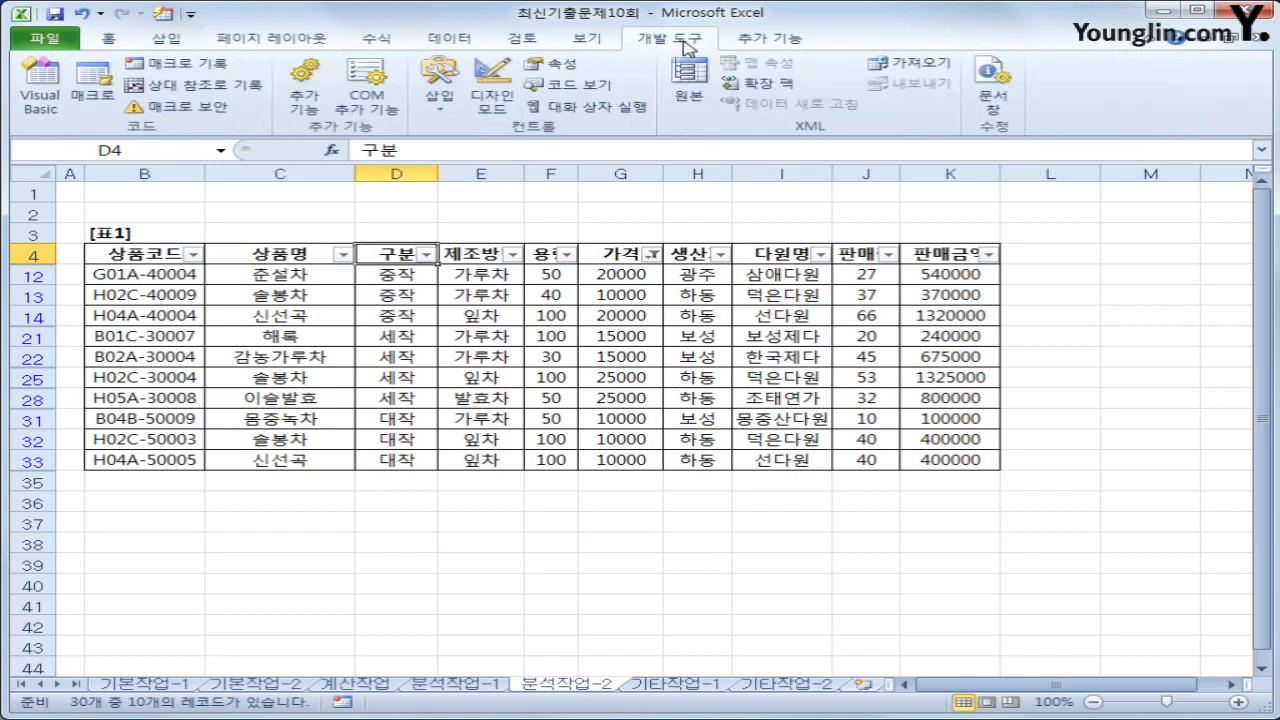
{"action": "left_click", "coordinate": [441, 112]}
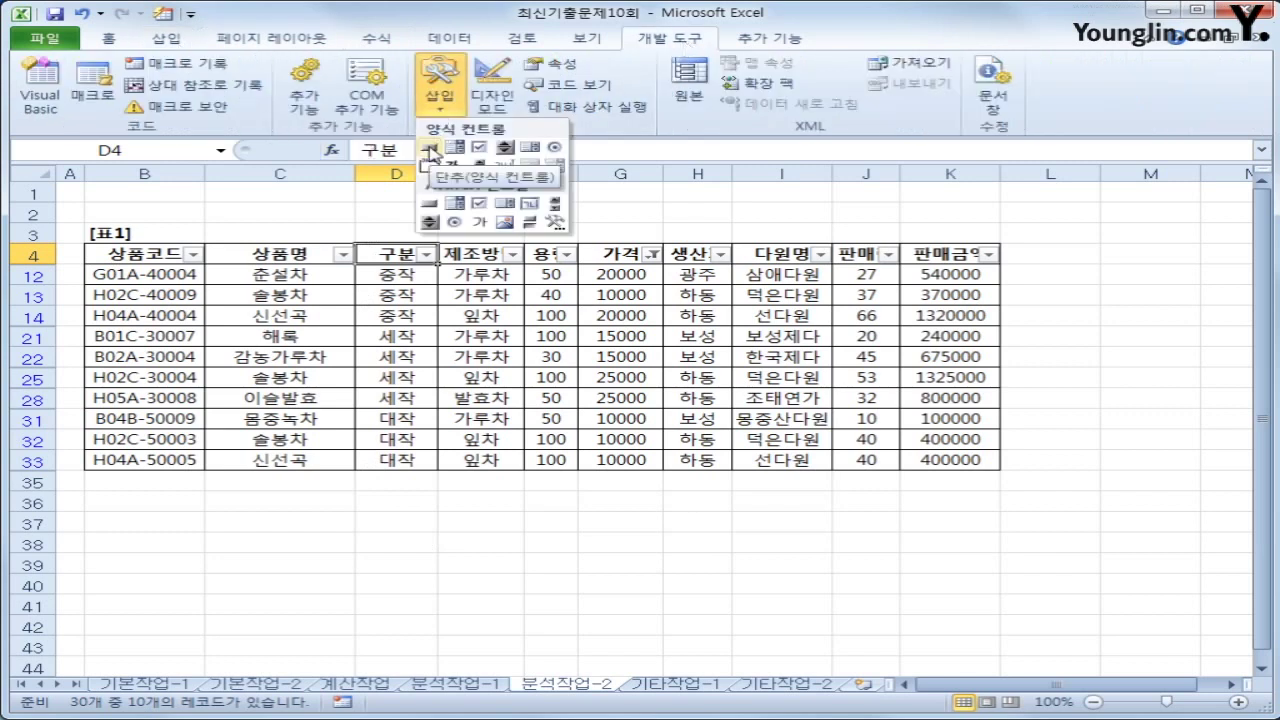
{"action": "left_click", "coordinate": [430, 150]}
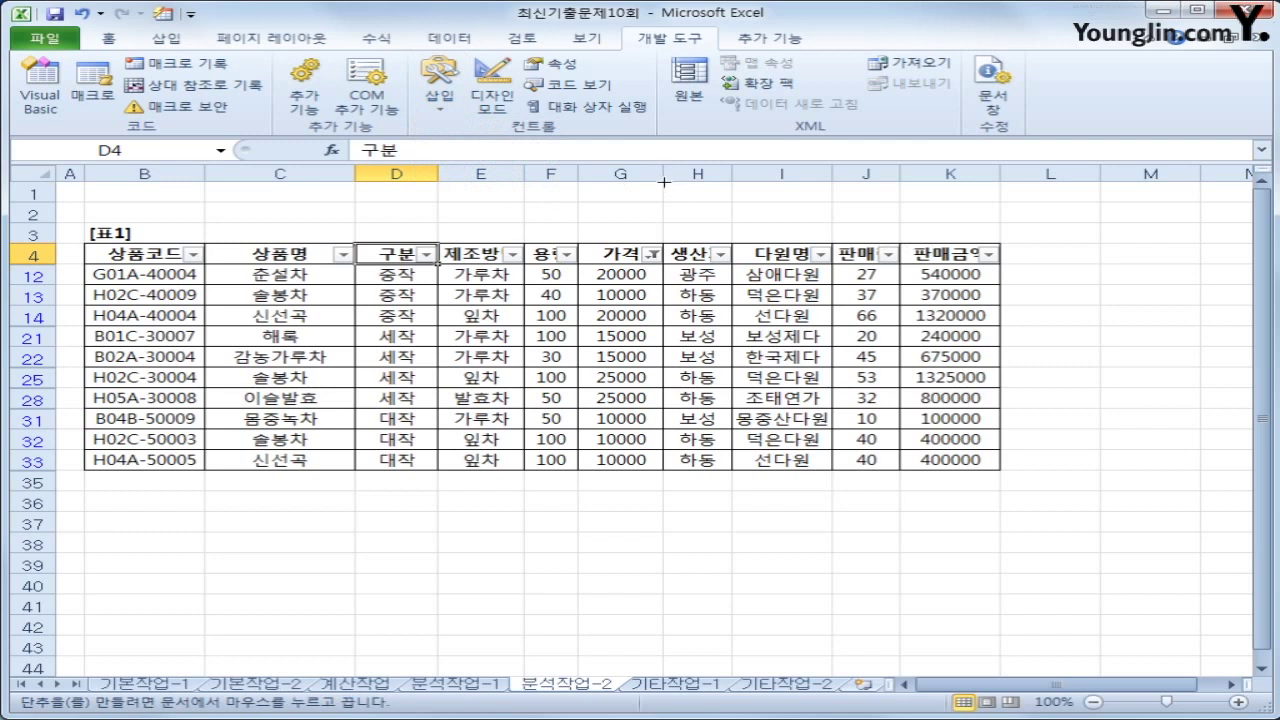
{"action": "left_click_drag", "start_coordinate": [663, 181], "coordinate": [960, 228]}
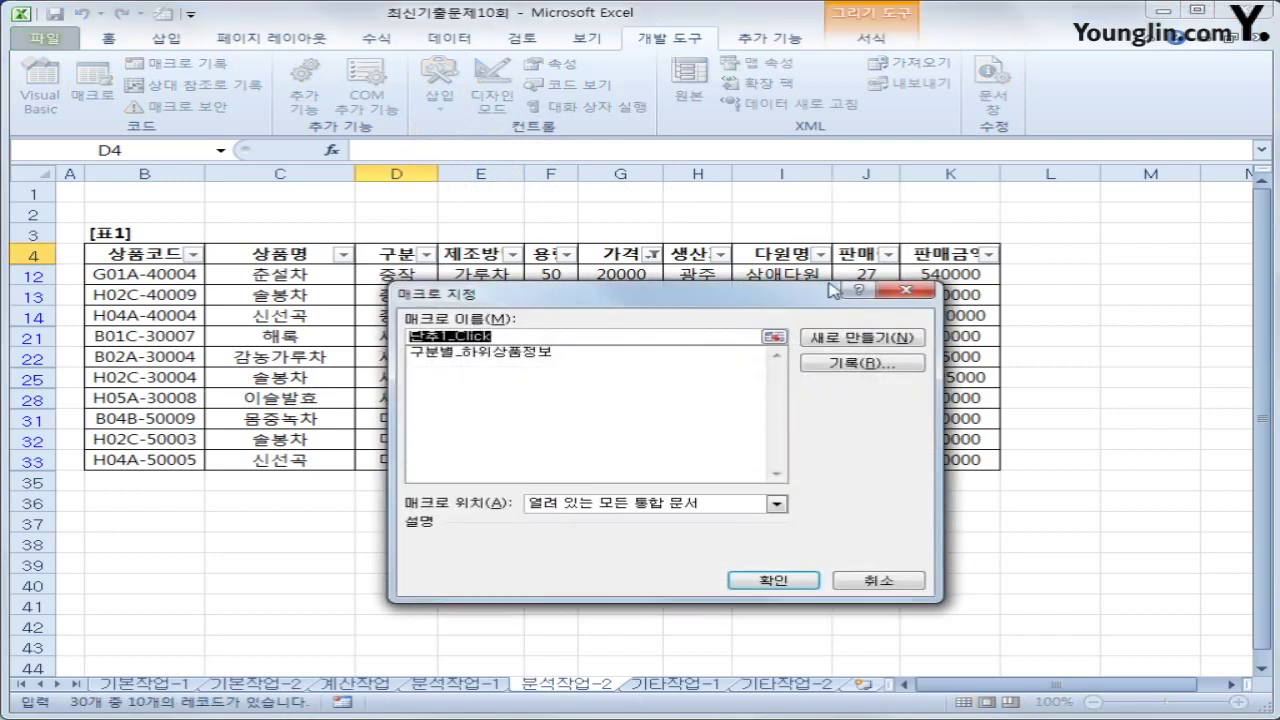
- Assign the 구분별_하위상품정보 macro to the button and caption it 구분별_하위상품정보
{"action": "left_click", "coordinate": [578, 353]}
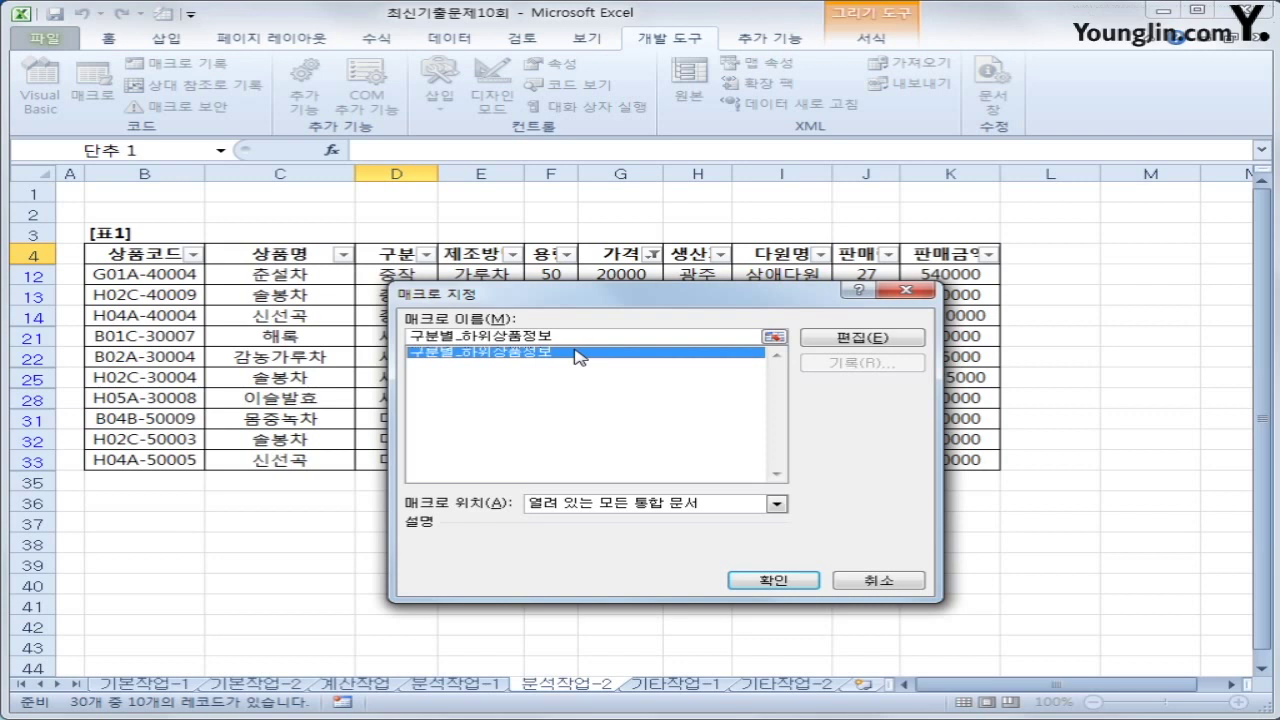
{"action": "left_click", "coordinate": [760, 580]}
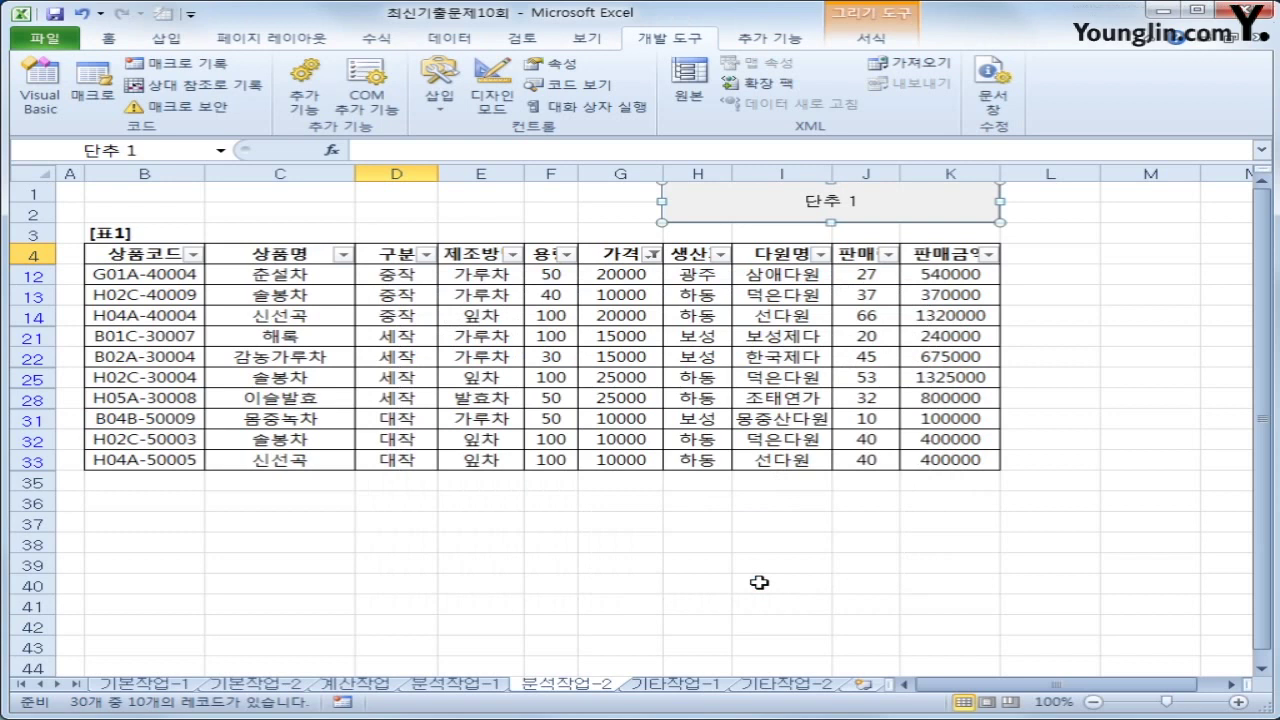
{"action": "type", "text": "구분별"}
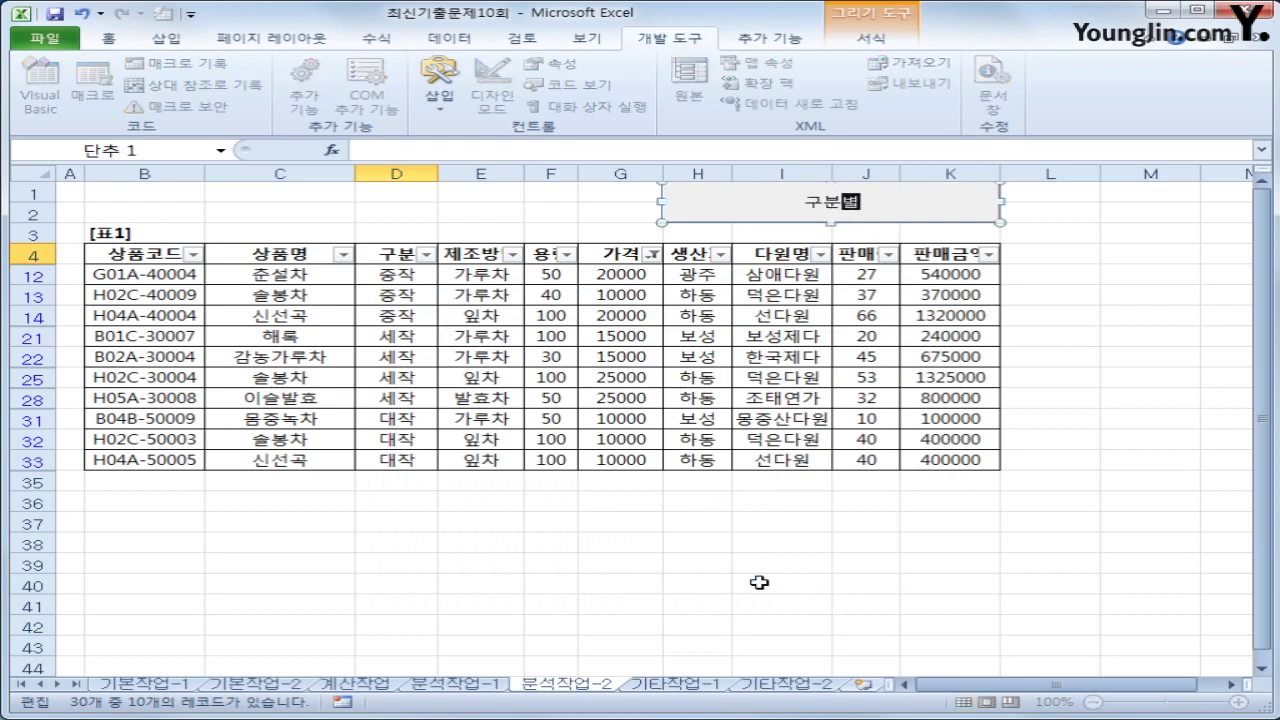
{"action": "type", "text": "_하위상"}
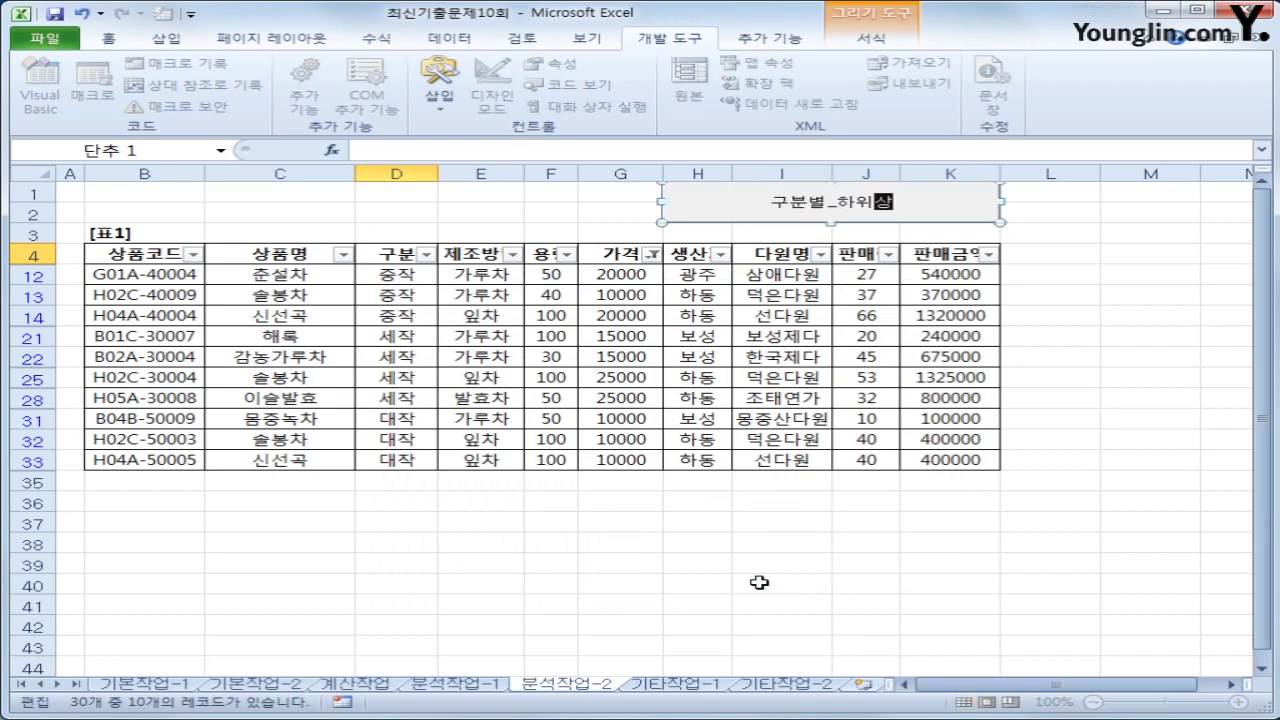
{"action": "type", "text": "품ㅈ"}
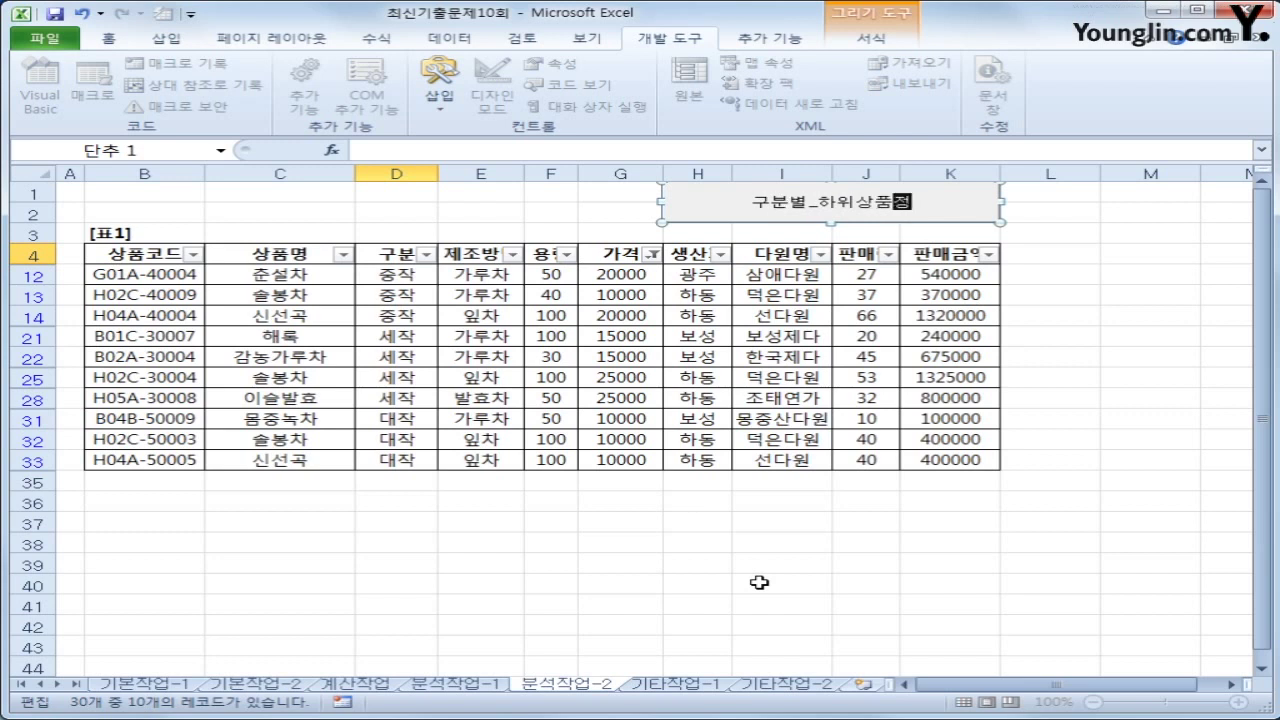
{"action": "type", "text": "보"}
{"action": "left_click", "coordinate": [785, 568]}
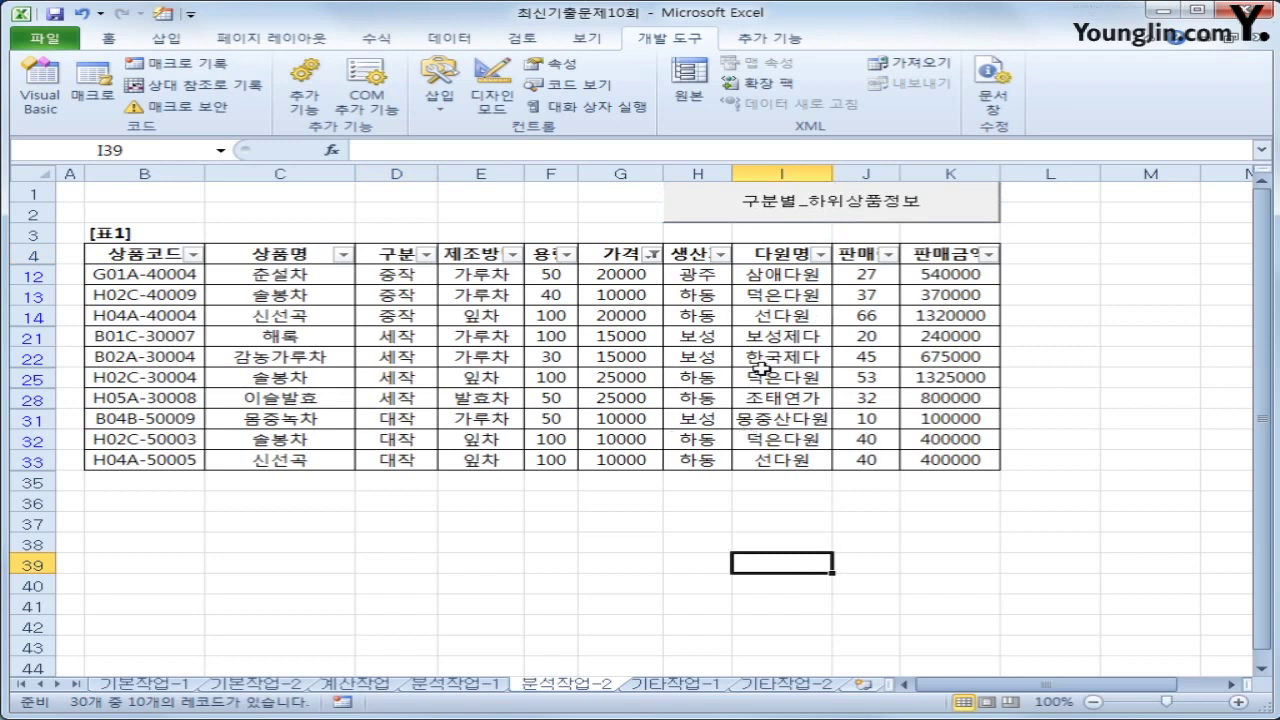
{"action": "left_click", "coordinate": [685, 335]}
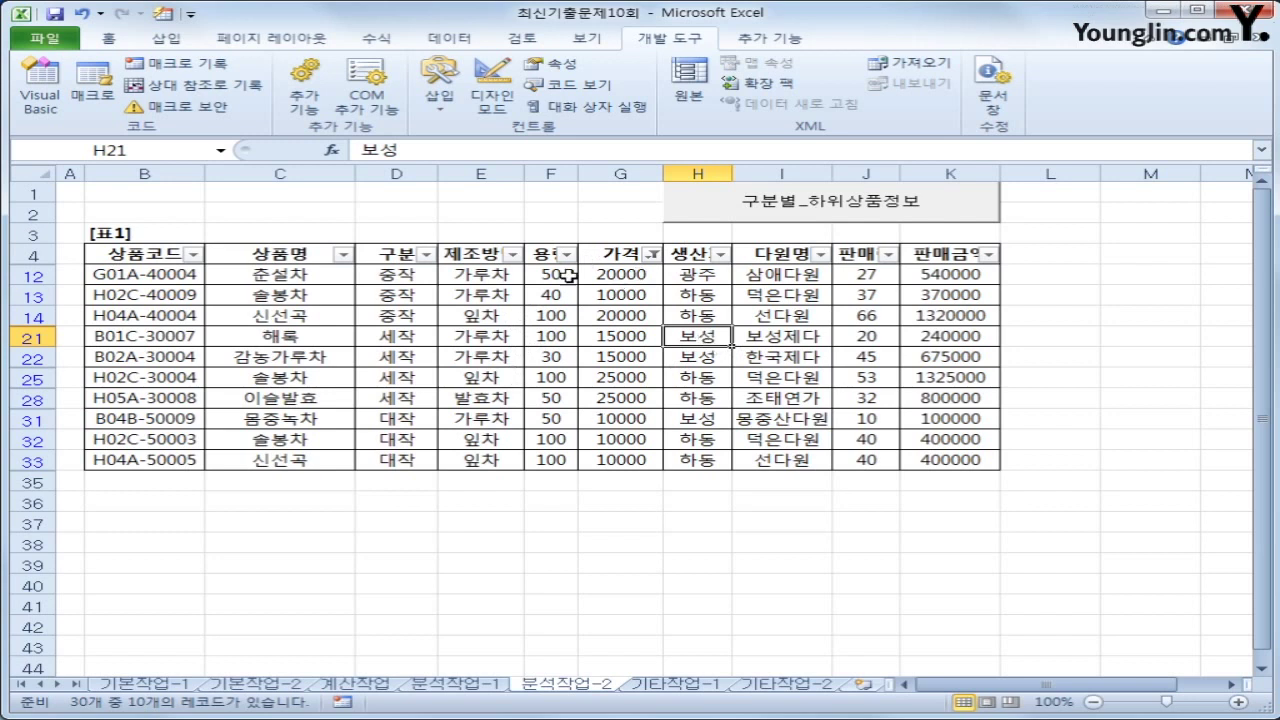
- Turn off the filter, rerun it with the 구분별_하위상품정보 button, then open 기타작업-1
{"action": "left_click", "coordinate": [450, 40]}
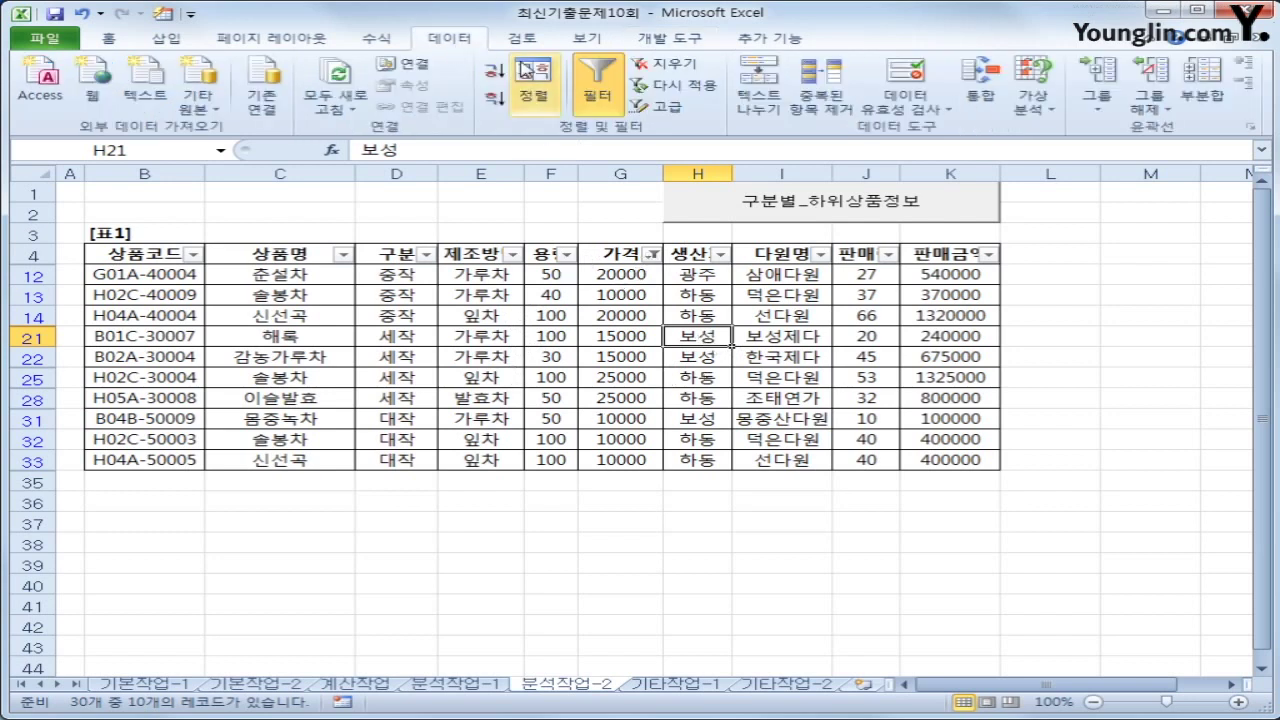
{"action": "left_click", "coordinate": [598, 85]}
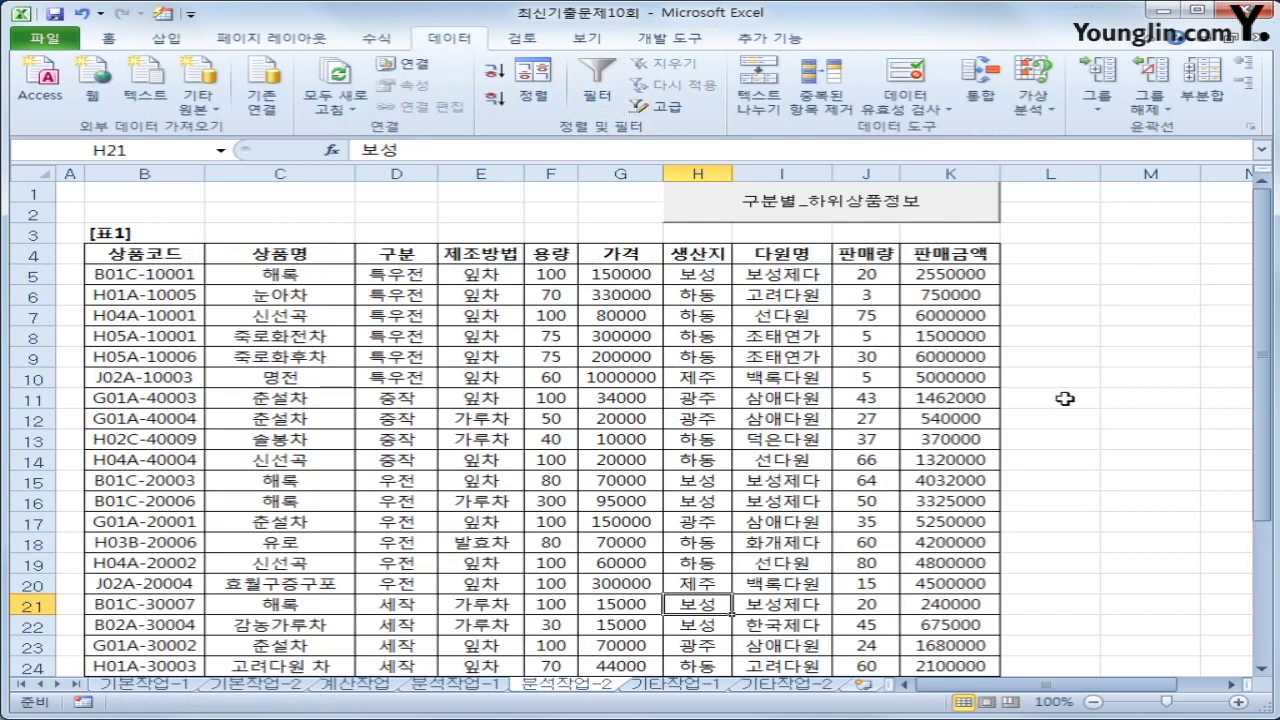
{"action": "left_click", "coordinate": [1052, 397]}
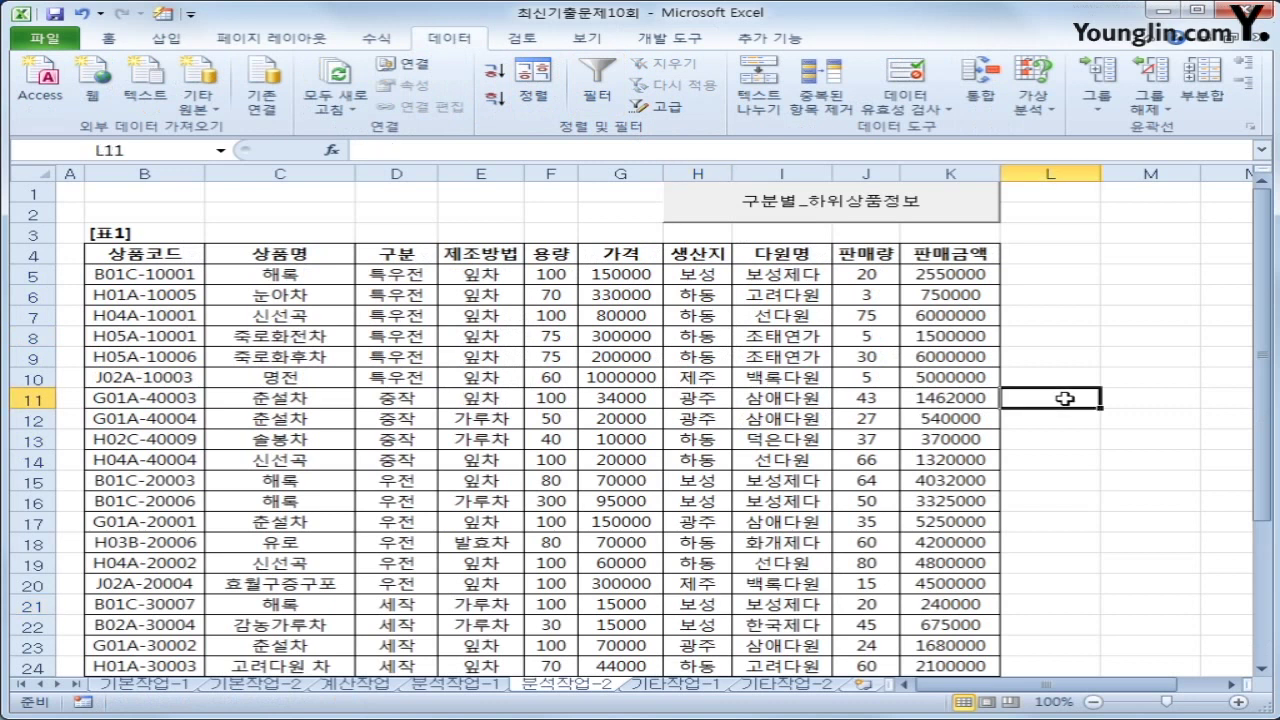
{"action": "left_click", "coordinate": [930, 216]}
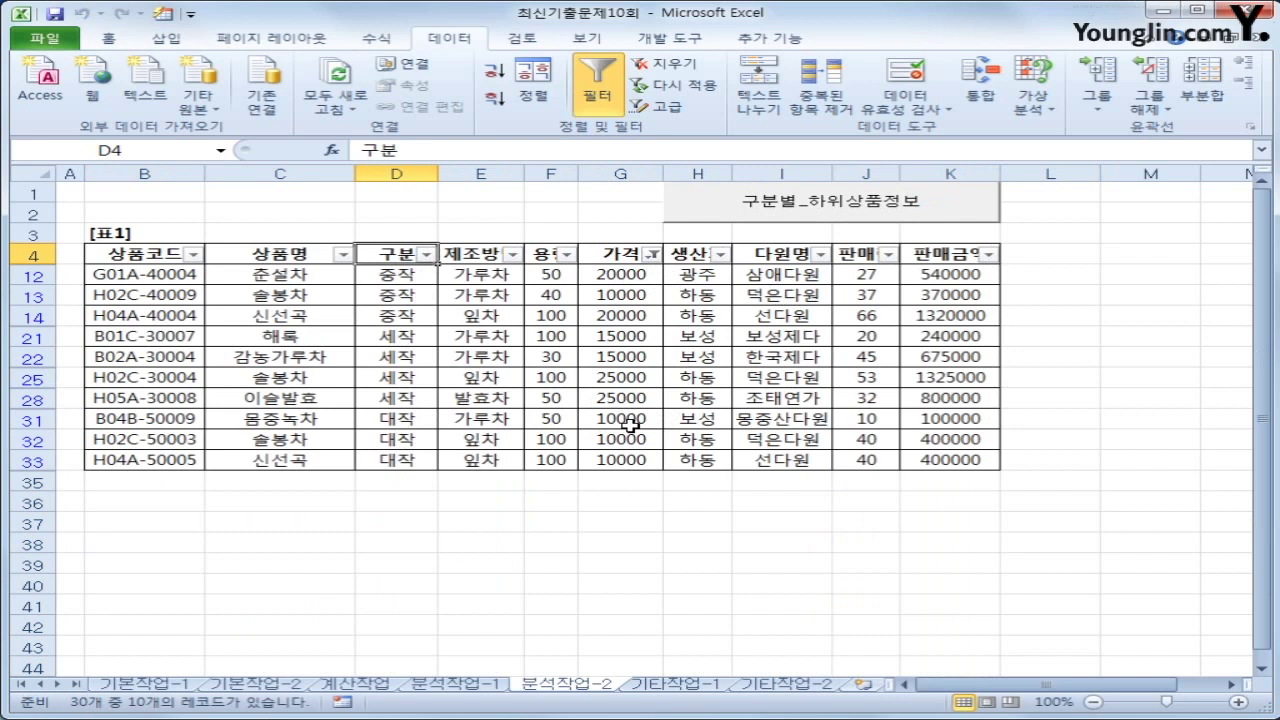
{"action": "left_click", "coordinate": [670, 688]}
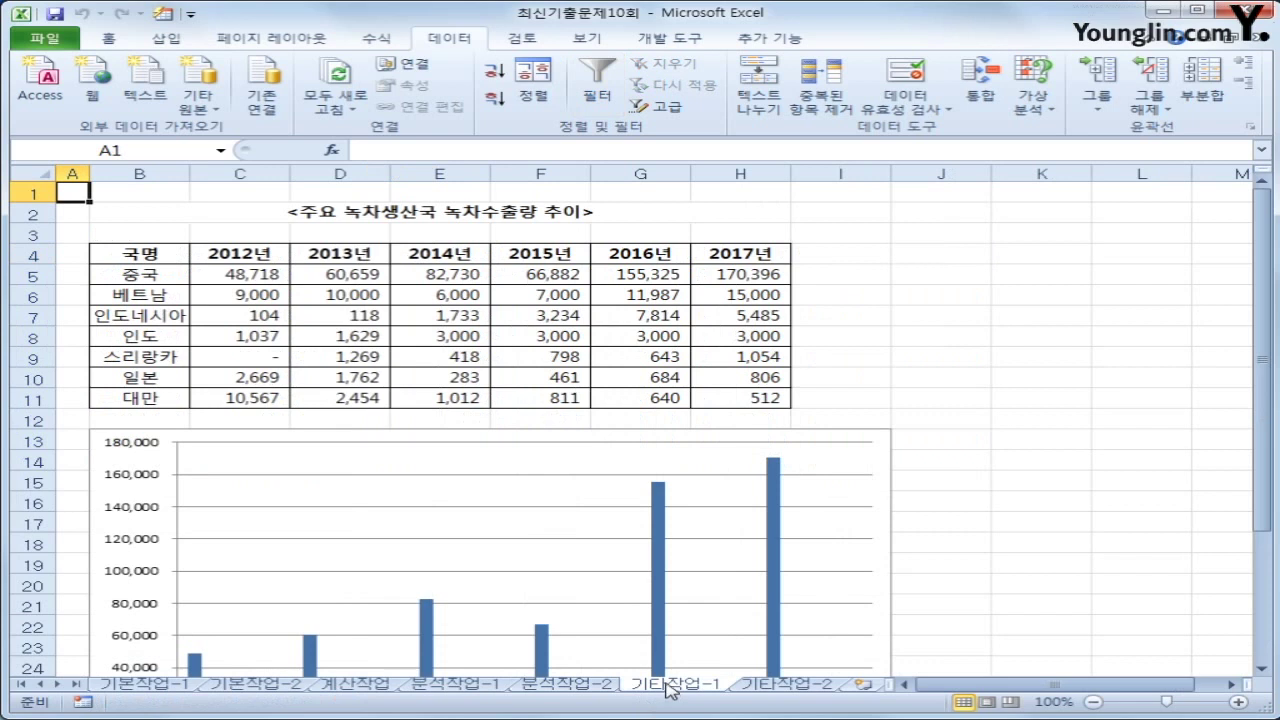
- Change the 중국 series to a Line with Markers chart type, leaving other countries as columns
{"action": "scroll", "coordinate": [785, 611], "scroll_direction": "down", "scroll_amount": 2}
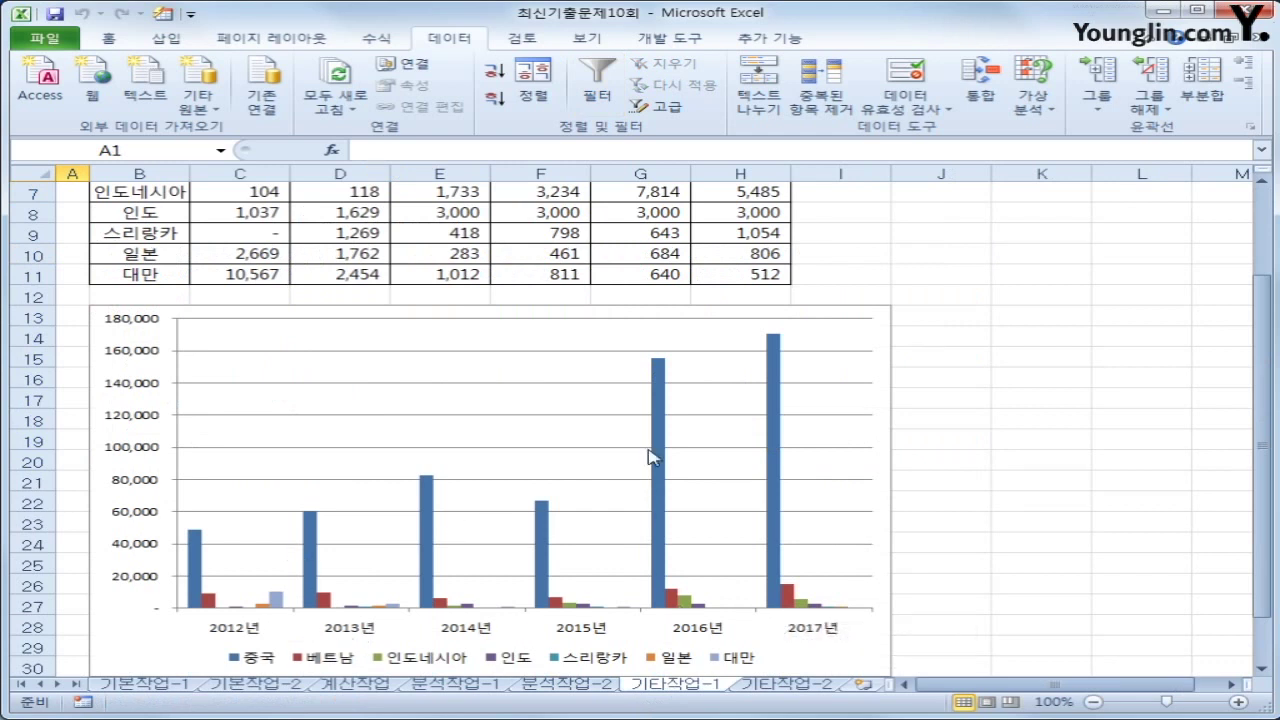
{"action": "left_click", "coordinate": [659, 416]}
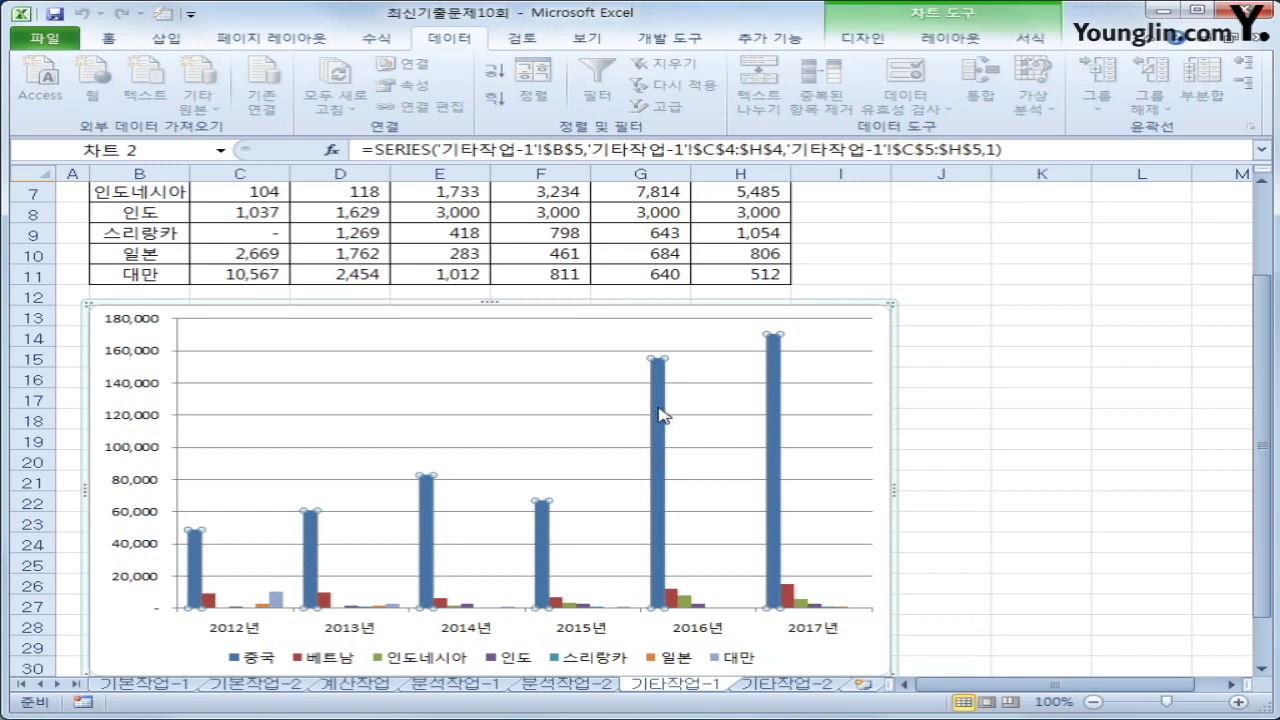
{"action": "right_click", "coordinate": [659, 416]}
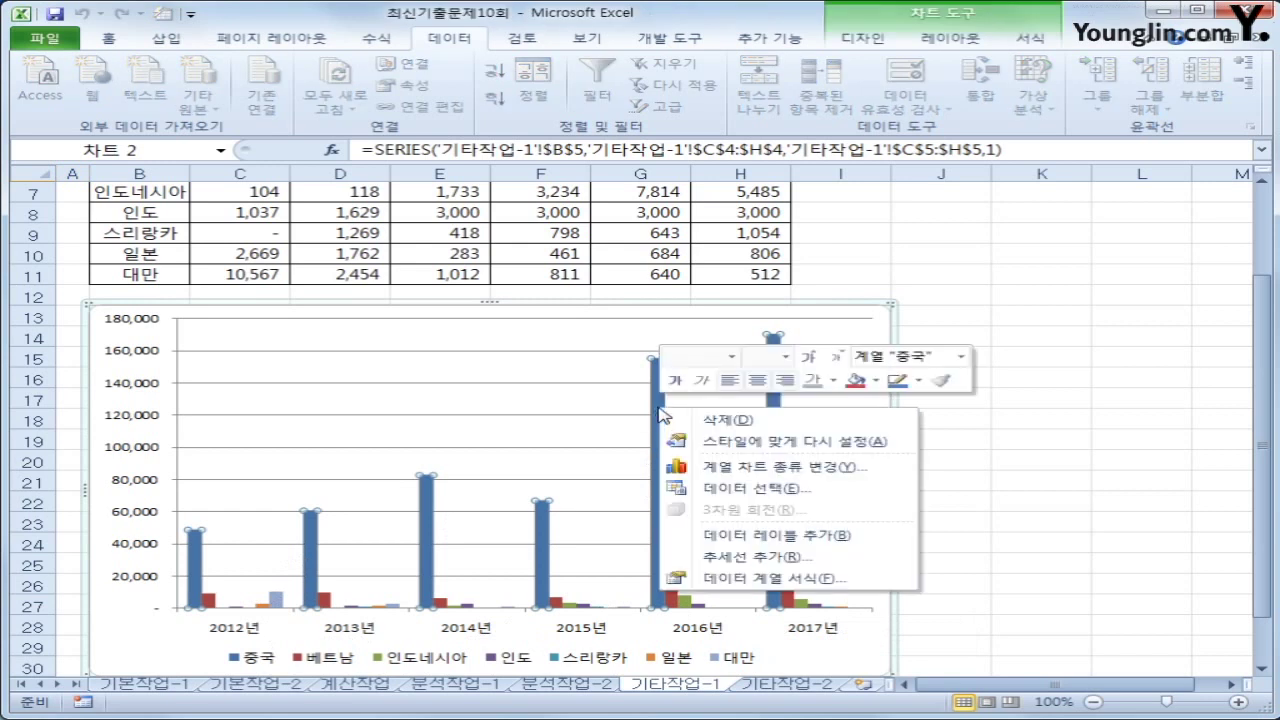
{"action": "left_click", "coordinate": [845, 470]}
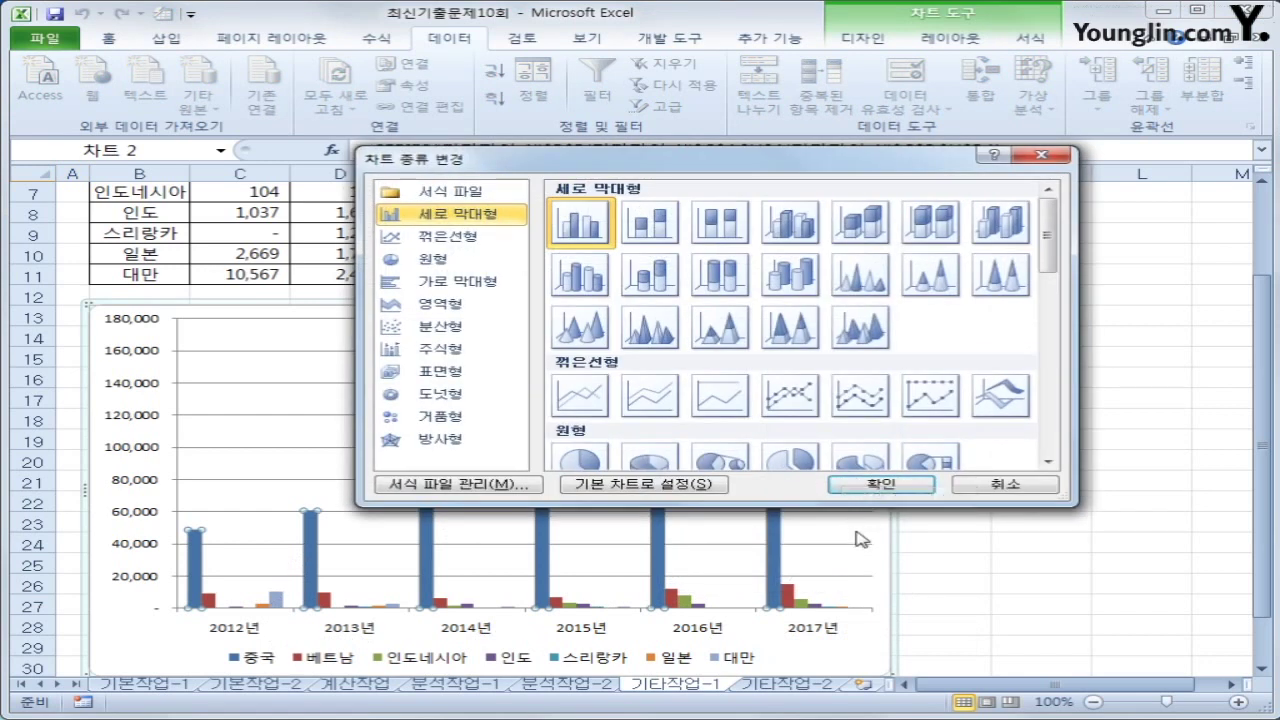
{"action": "left_click", "coordinate": [788, 397]}
{"action": "left_click", "coordinate": [879, 488]}
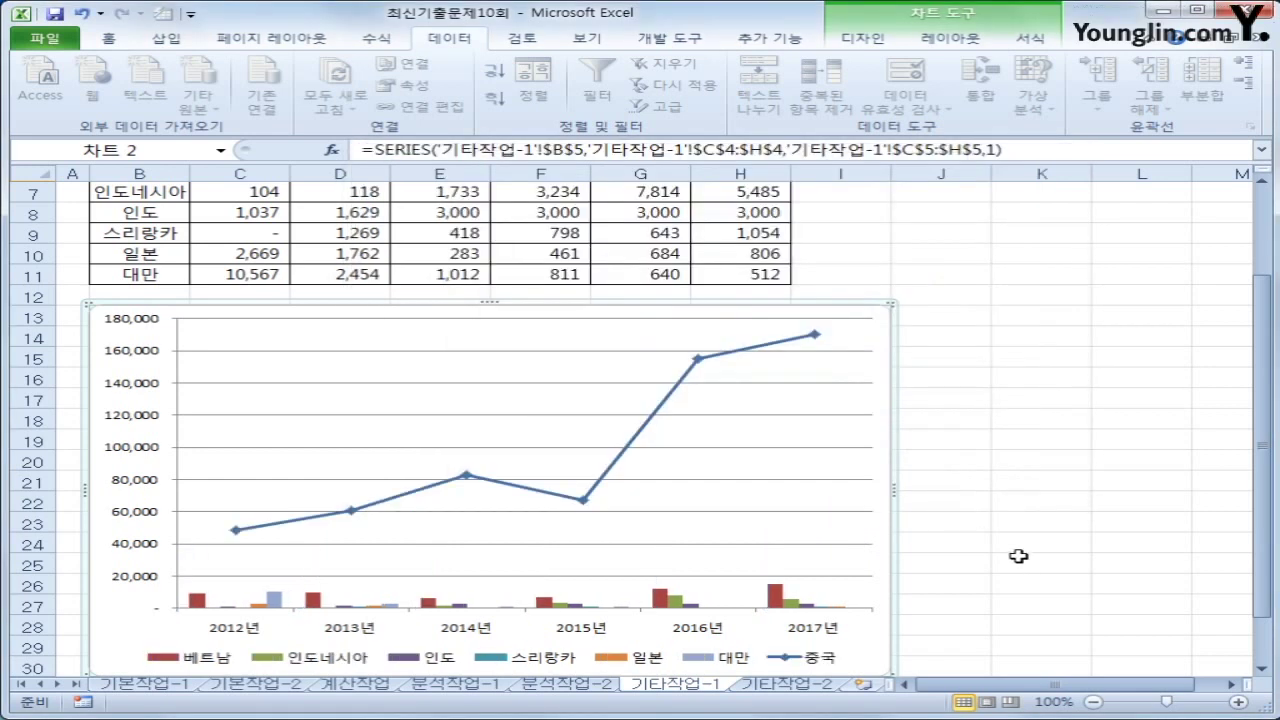
{"action": "left_click", "coordinate": [696, 362]}
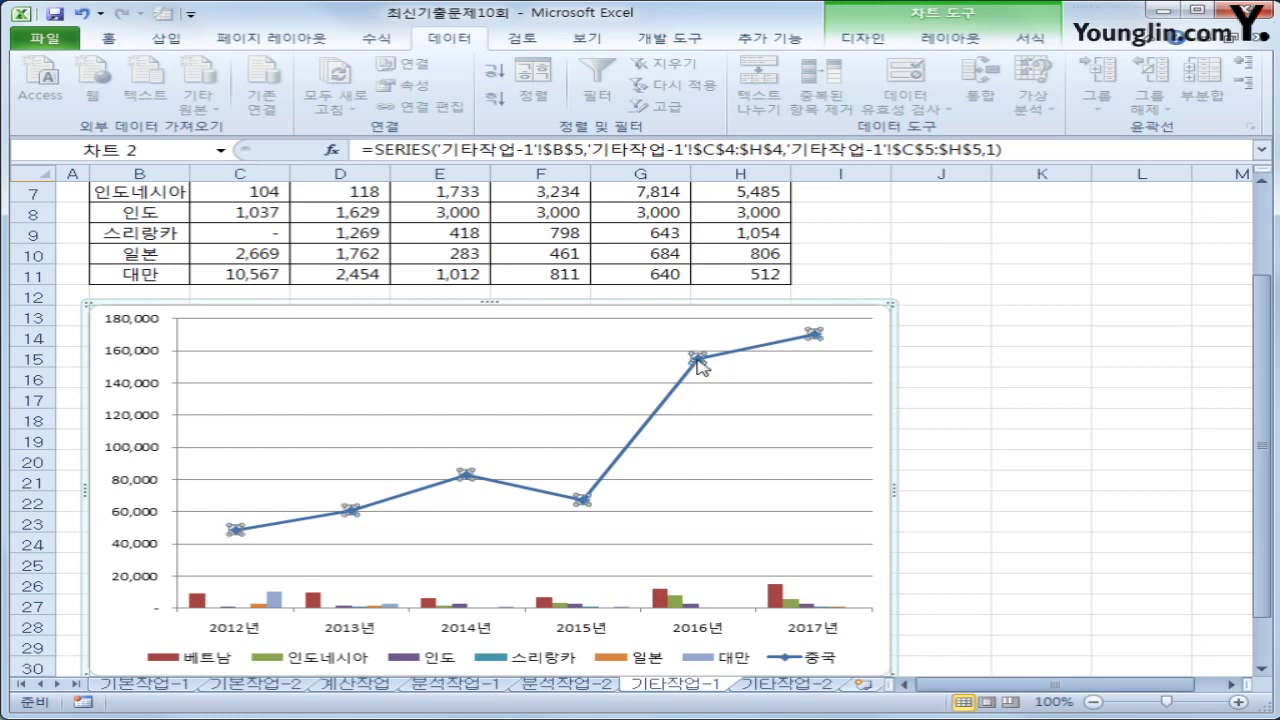
- Plot the 중국 line on the secondary axis through 데이터 계열 서식
{"action": "right_click", "coordinate": [698, 366]}
{"action": "left_click", "coordinate": [860, 531]}
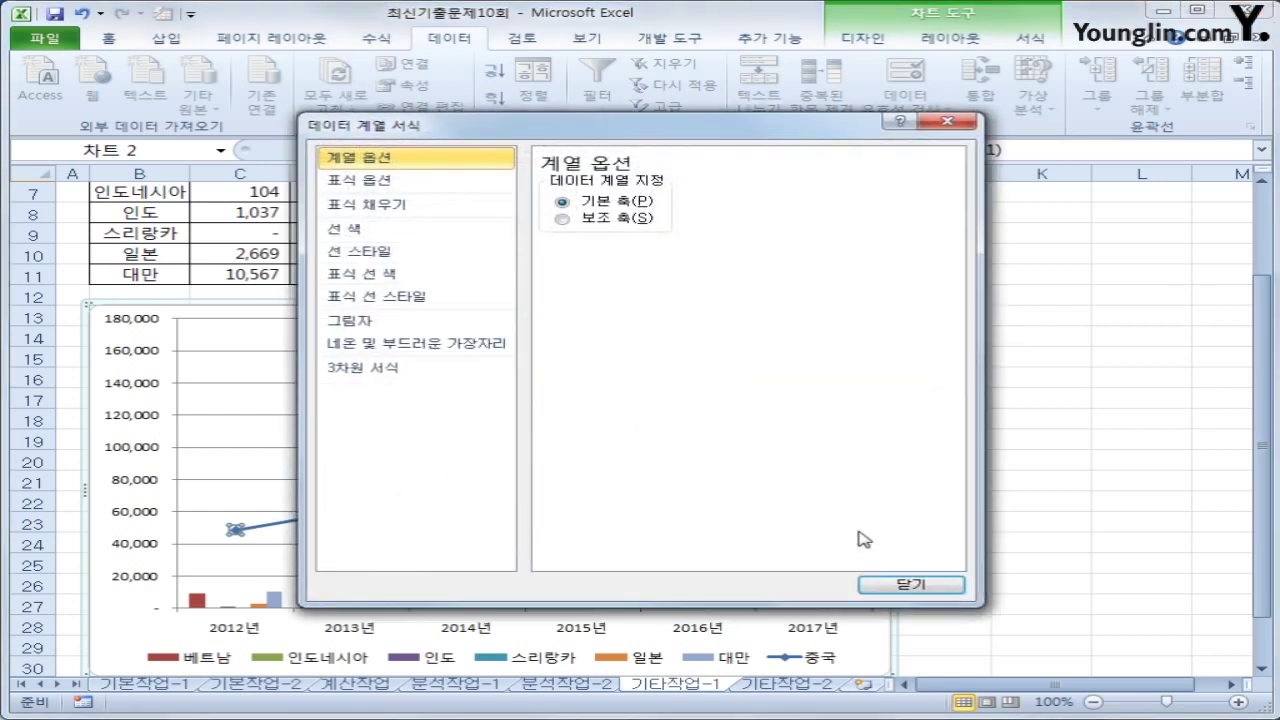
{"action": "left_click", "coordinate": [561, 219]}
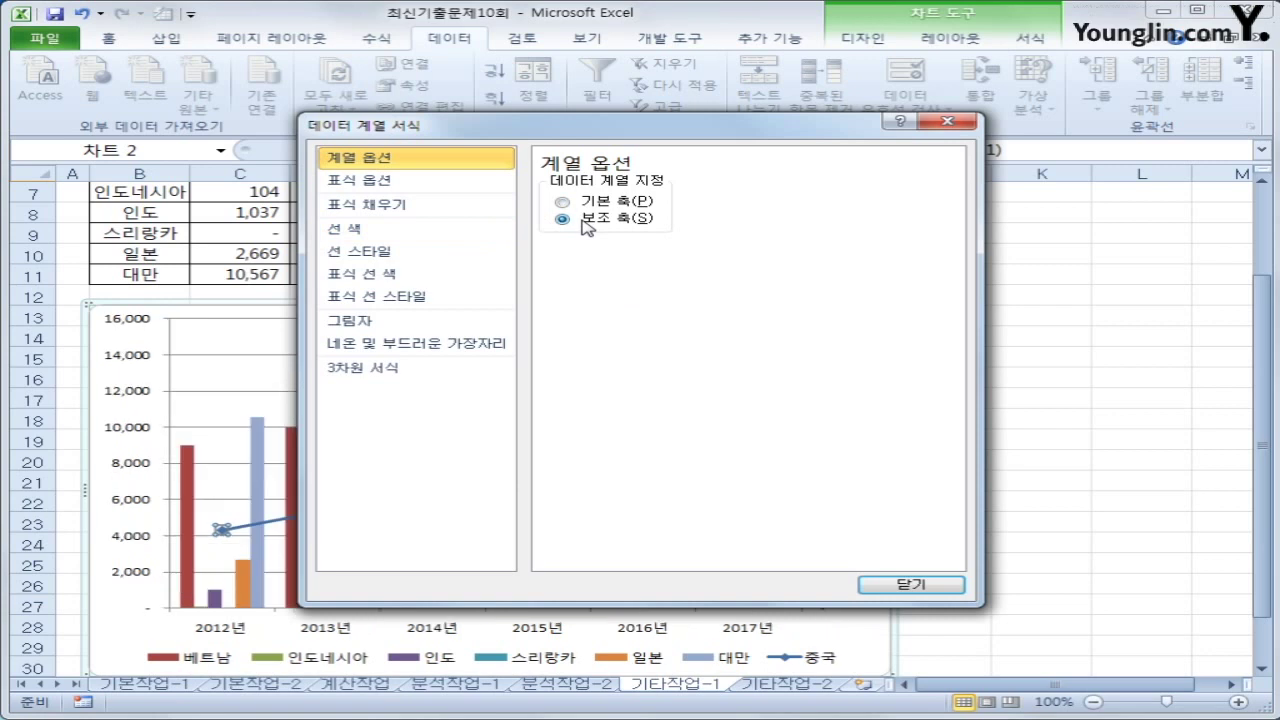
{"action": "left_click", "coordinate": [906, 587]}
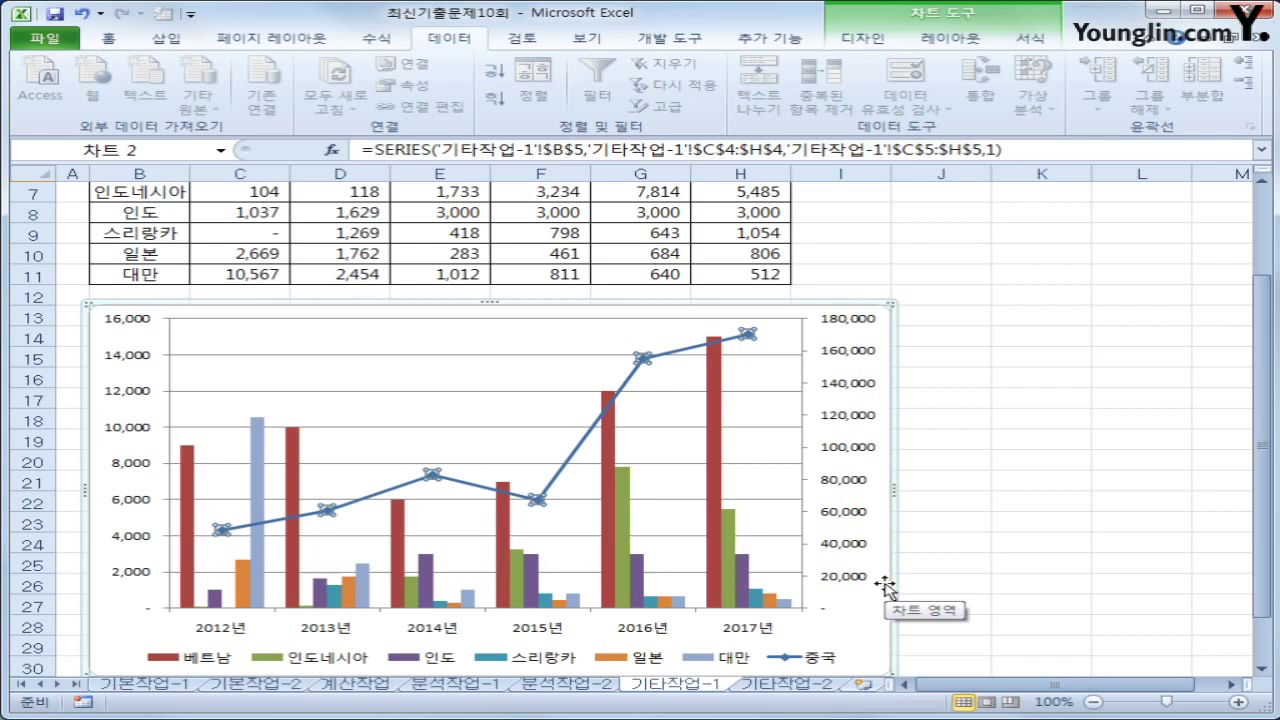
- Fix the primary vertical axis at a 16000 maximum with a 4000 major unit
{"action": "right_click", "coordinate": [141, 322]}
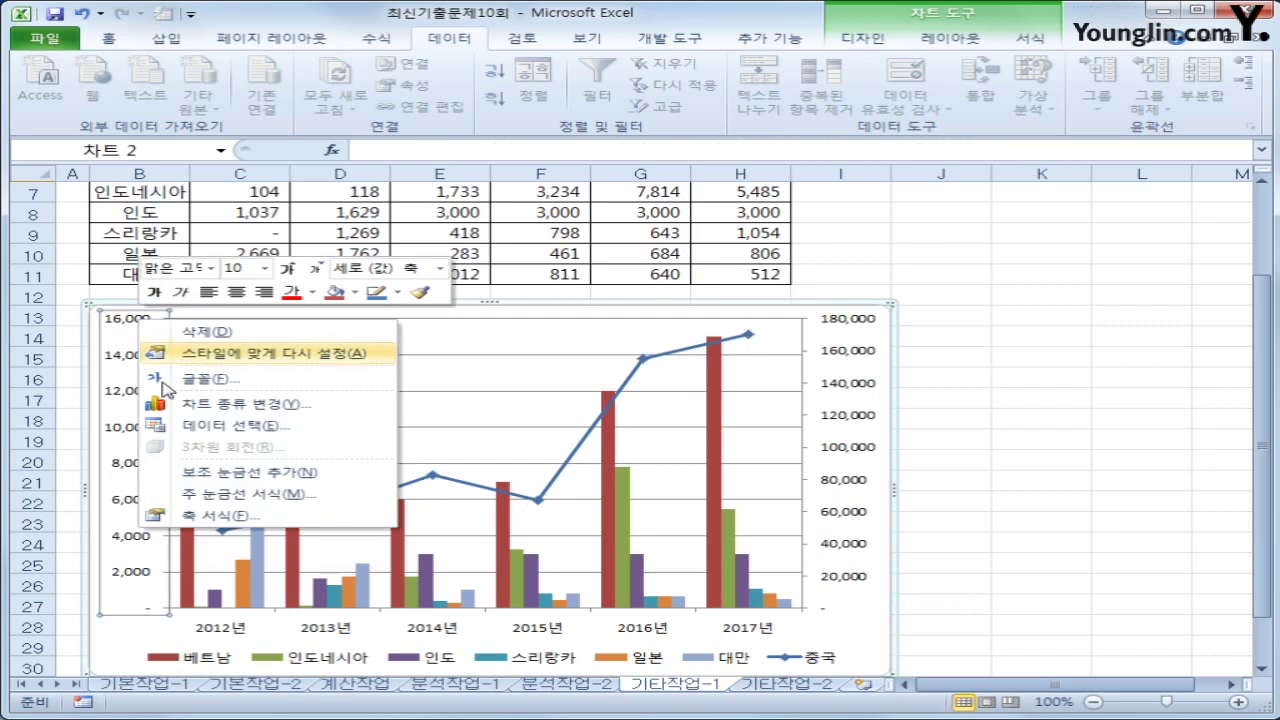
{"action": "left_click", "coordinate": [215, 517]}
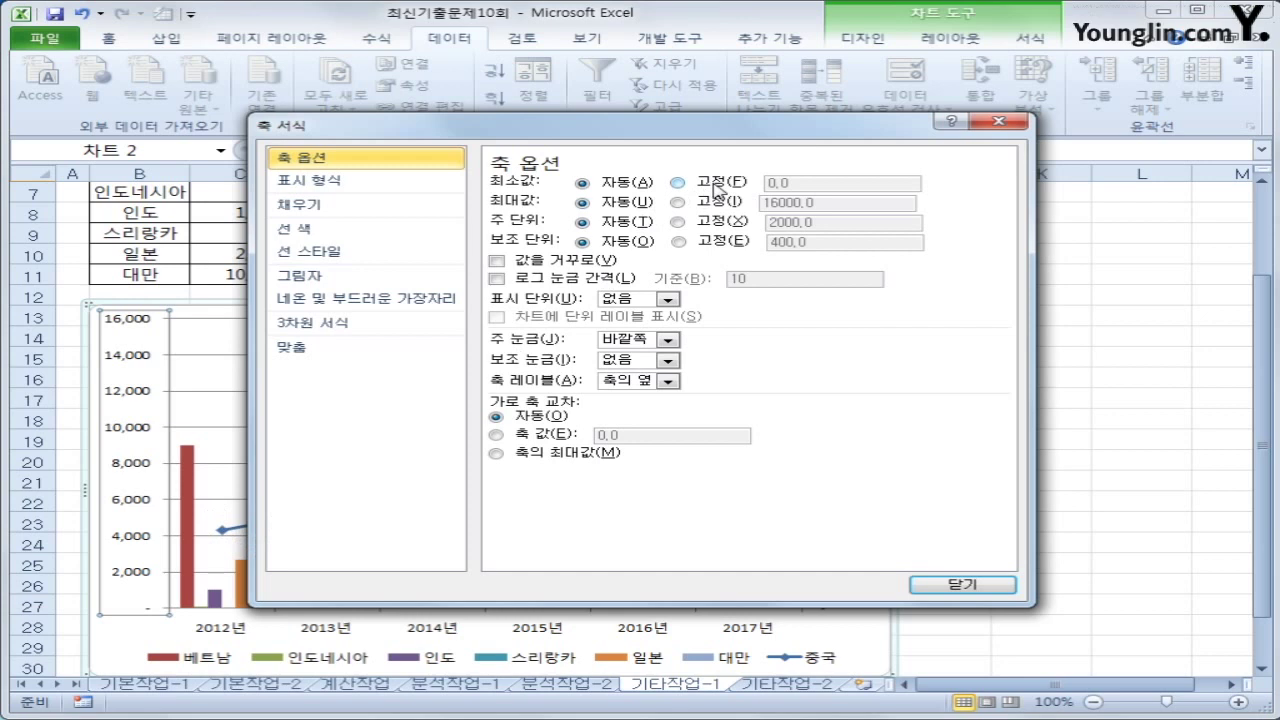
{"action": "left_click", "coordinate": [715, 201]}
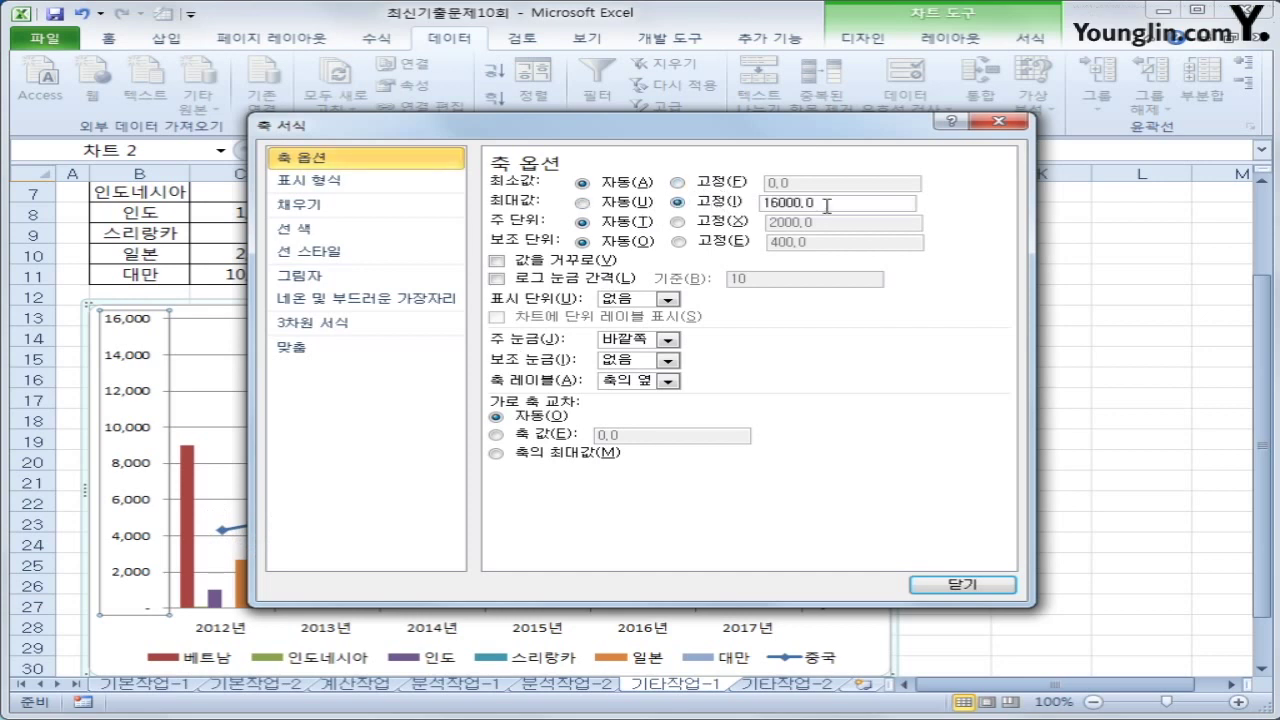
{"action": "type", "text": "16000"}
{"action": "left_click", "coordinate": [700, 221]}
{"action": "left_click_drag", "start_coordinate": [818, 223], "coordinate": [738, 224]}
{"action": "type", "text": "400"}
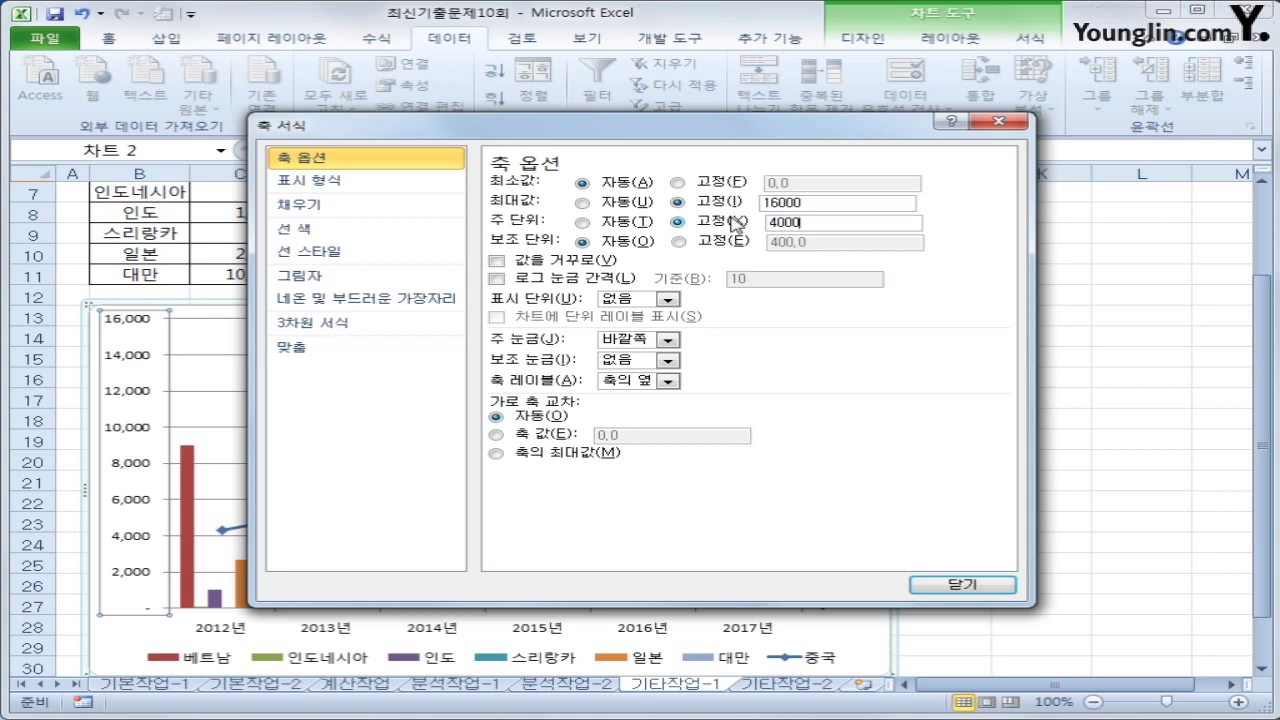
{"action": "left_click", "coordinate": [962, 585]}
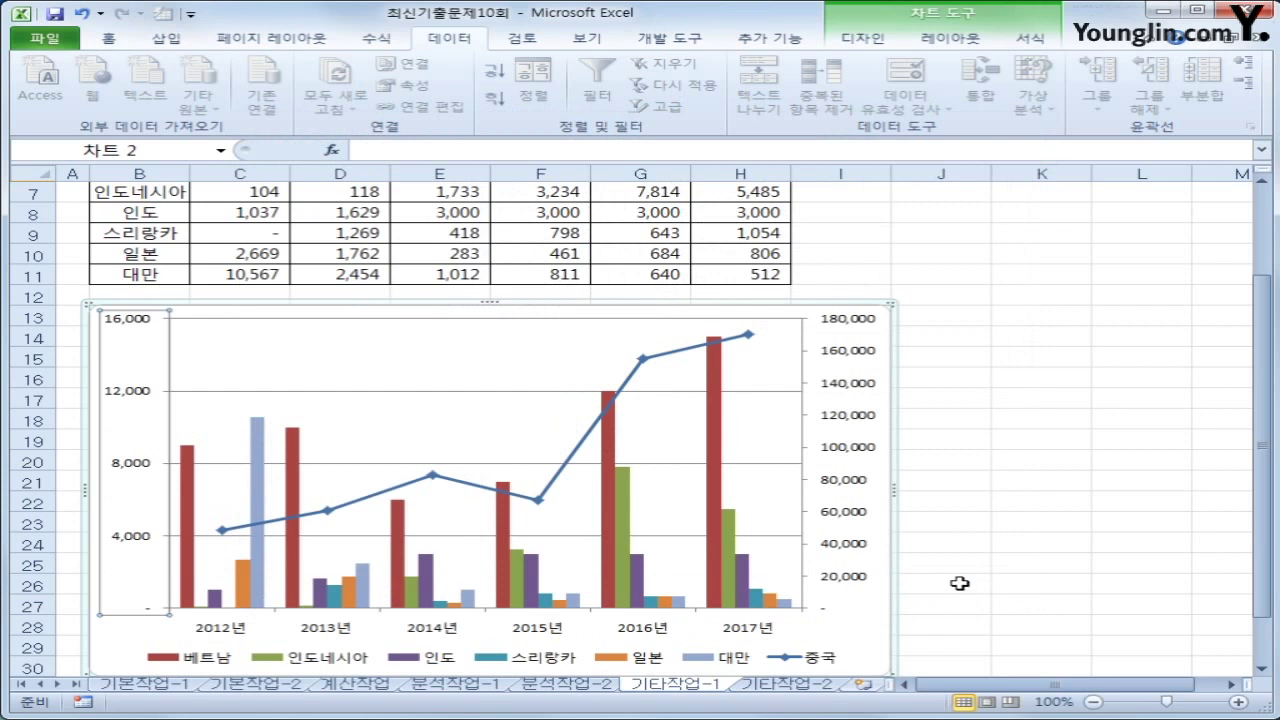
{"action": "left_click", "coordinate": [851, 392]}
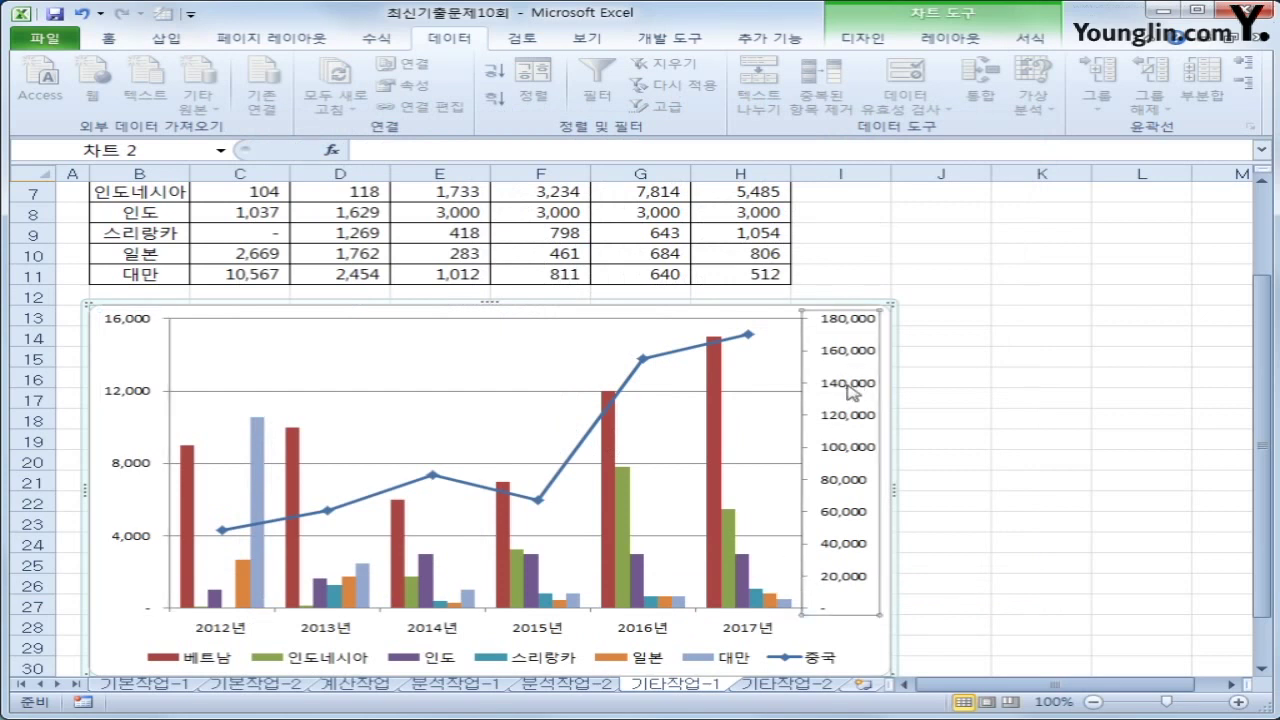
- Fix the secondary vertical axis at a 200000 maximum with a 50000 major unit
{"action": "right_click", "coordinate": [851, 392]}
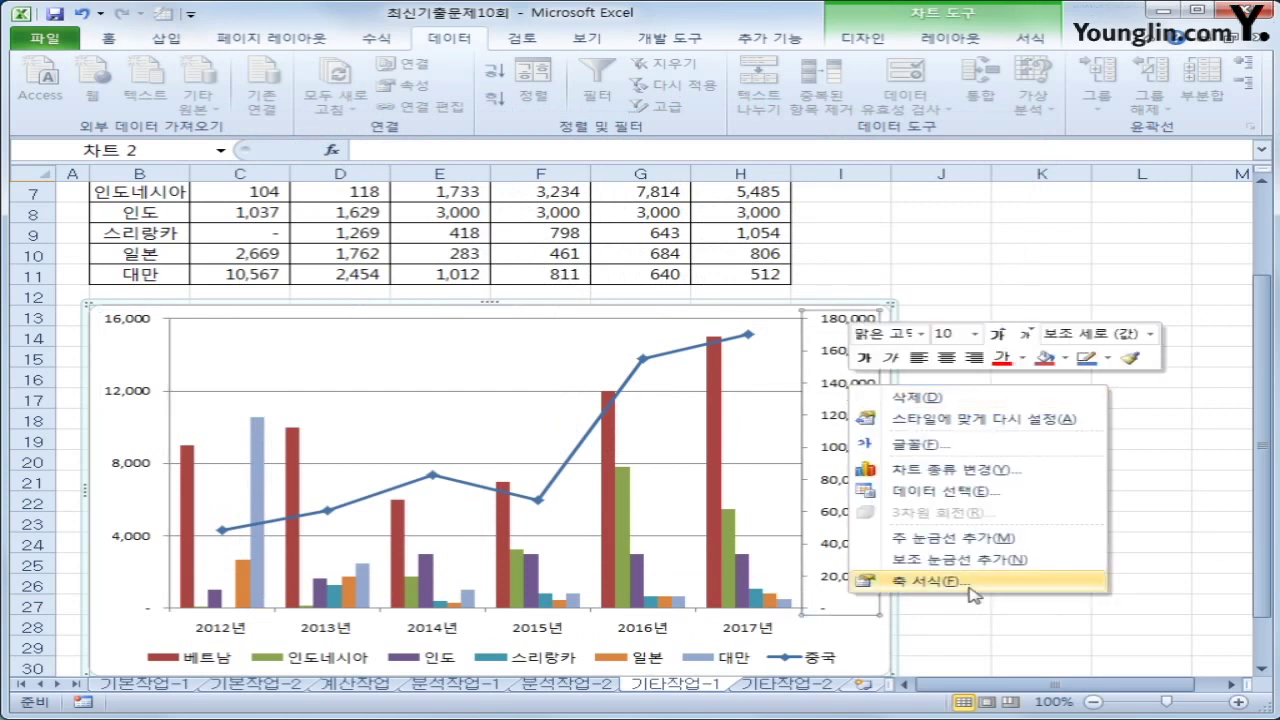
{"action": "left_click", "coordinate": [958, 581]}
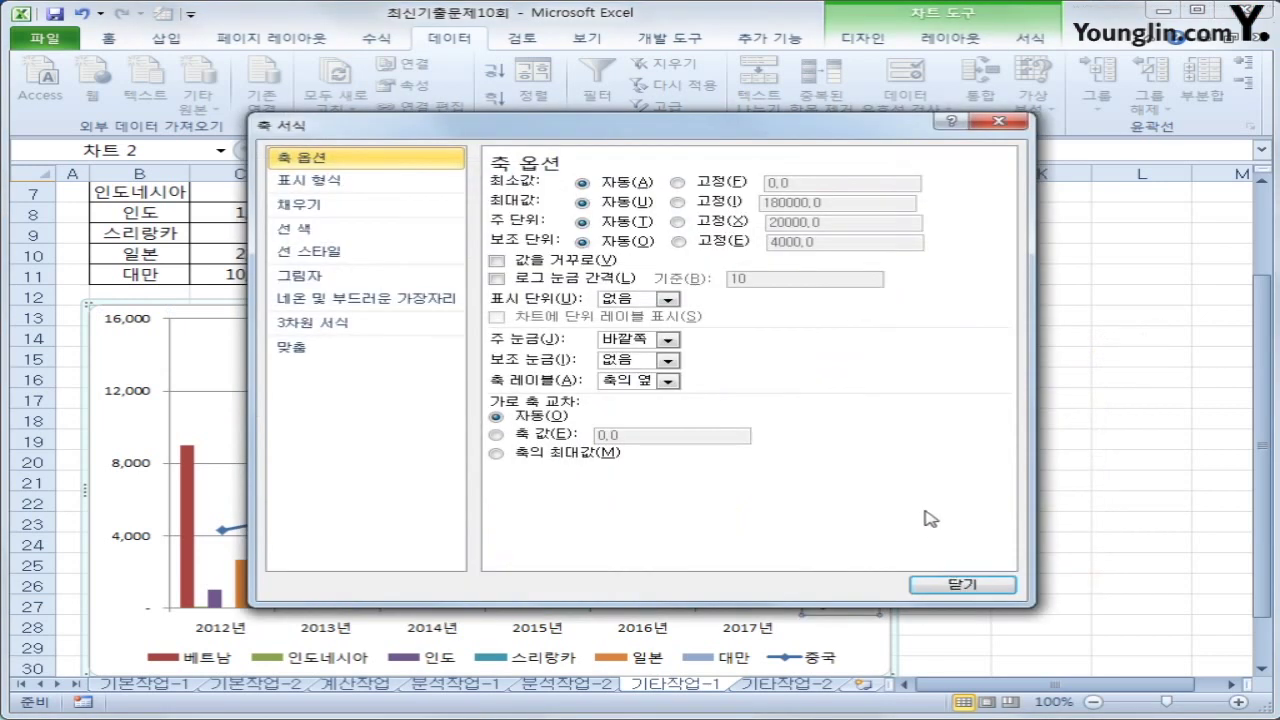
{"action": "left_click", "coordinate": [740, 208]}
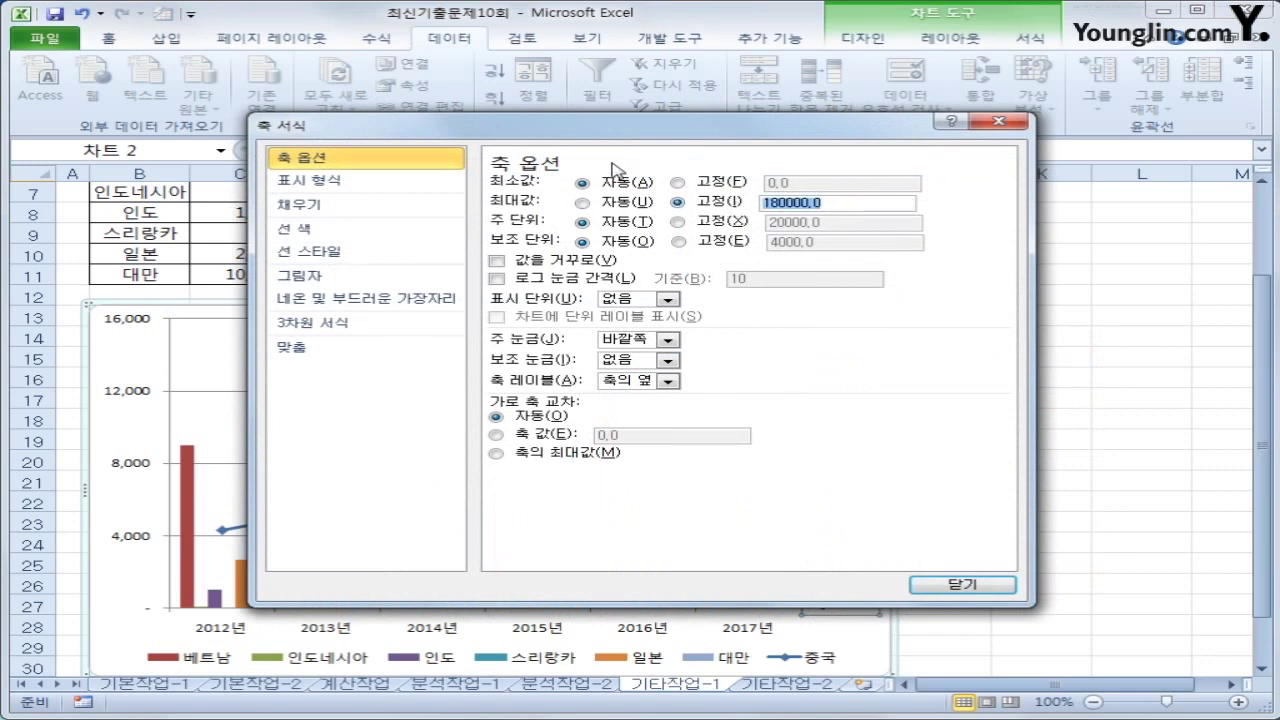
{"action": "type", "text": "200000"}
{"action": "left_click", "coordinate": [727, 224]}
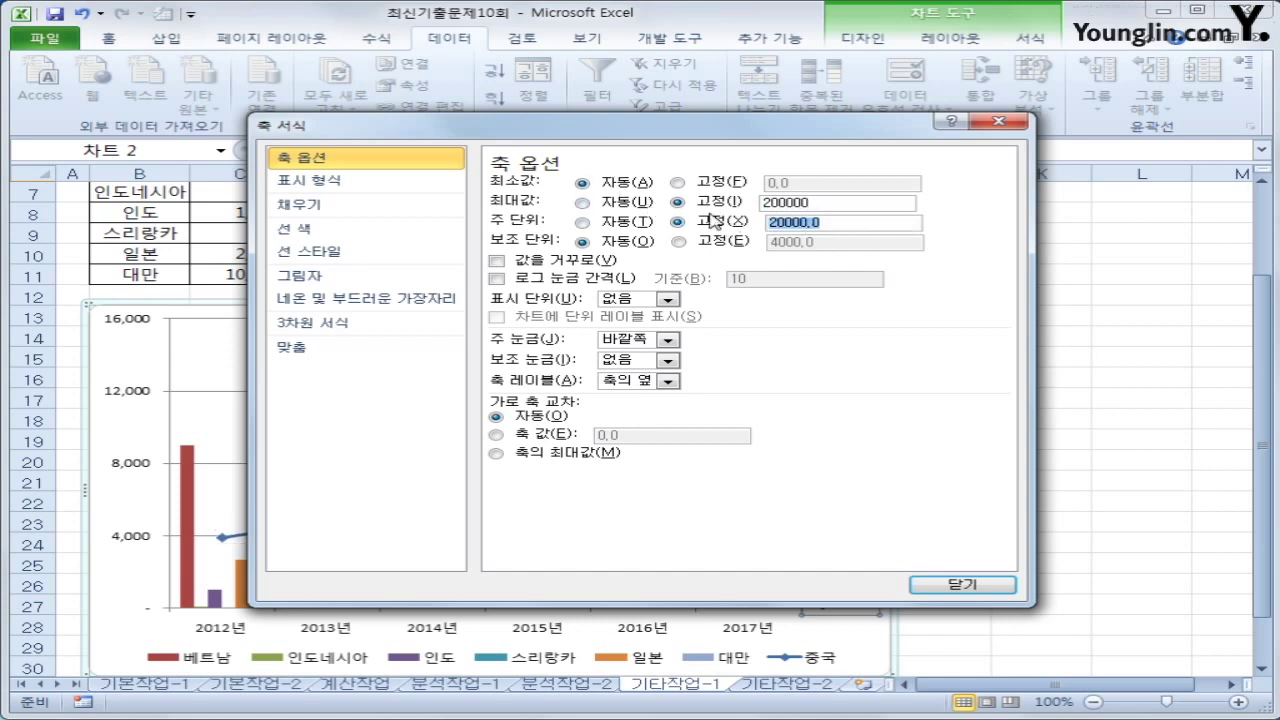
{"action": "type", "text": "50000"}
{"action": "left_click", "coordinate": [945, 582]}
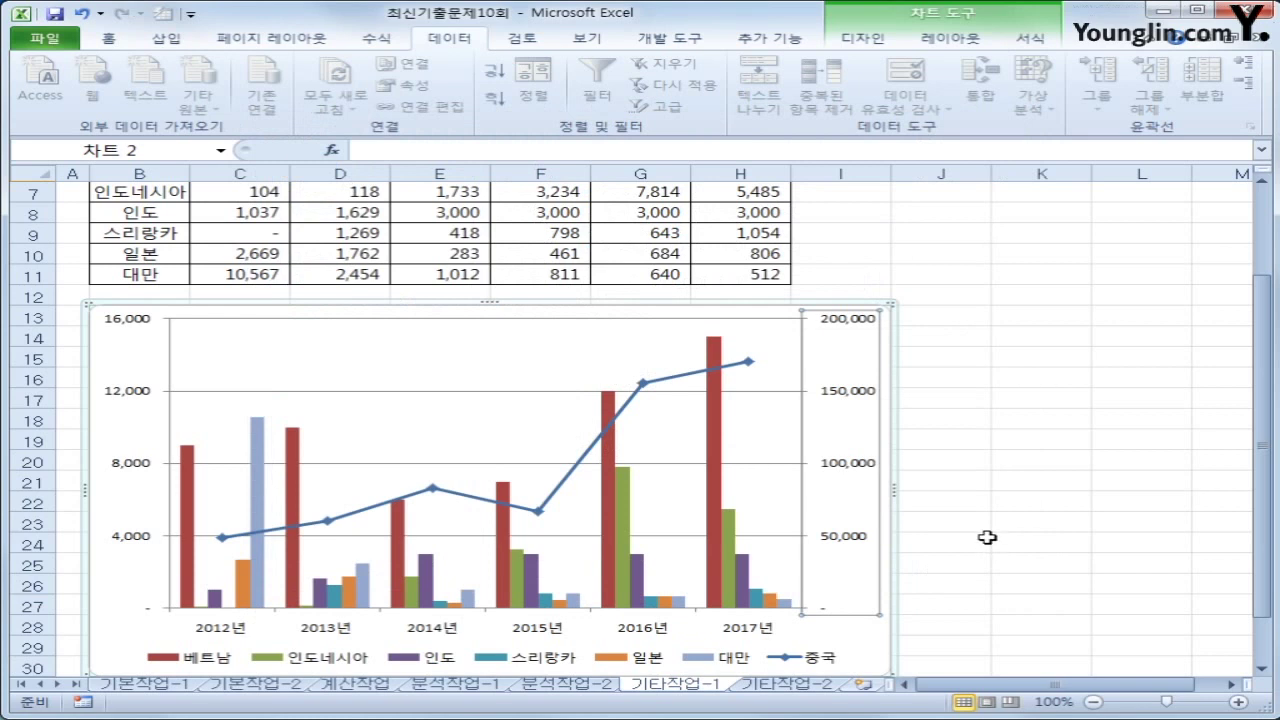
{"action": "left_click", "coordinate": [867, 652]}
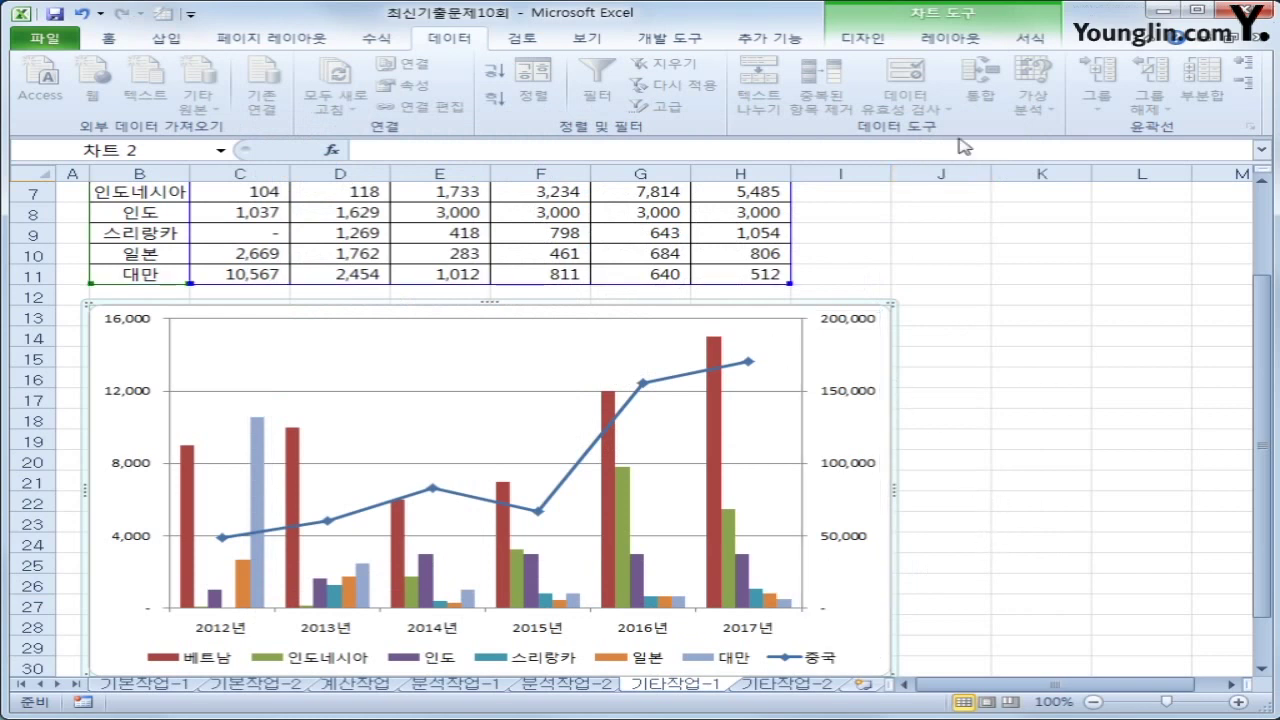
- Add the title 주요 녹차생산국 녹차수출량 추이 above the chart
{"action": "left_click", "coordinate": [953, 42]}
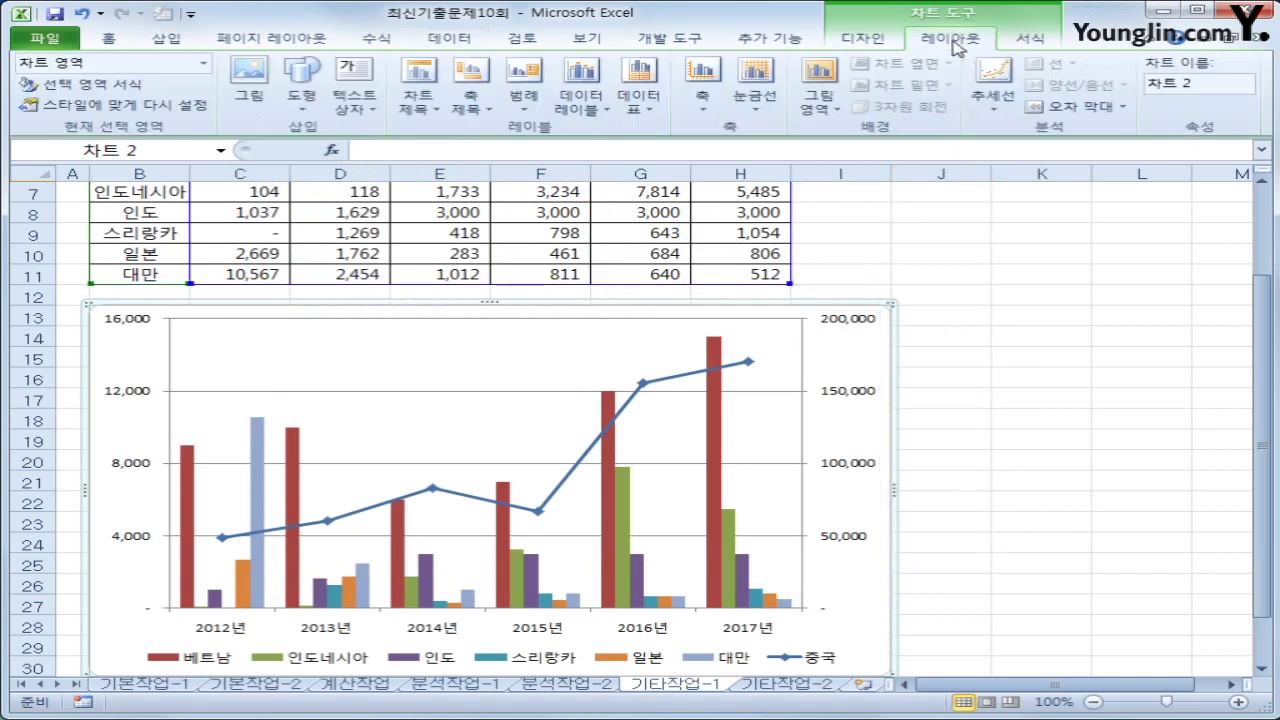
{"action": "left_click", "coordinate": [418, 100]}
{"action": "left_click", "coordinate": [483, 246]}
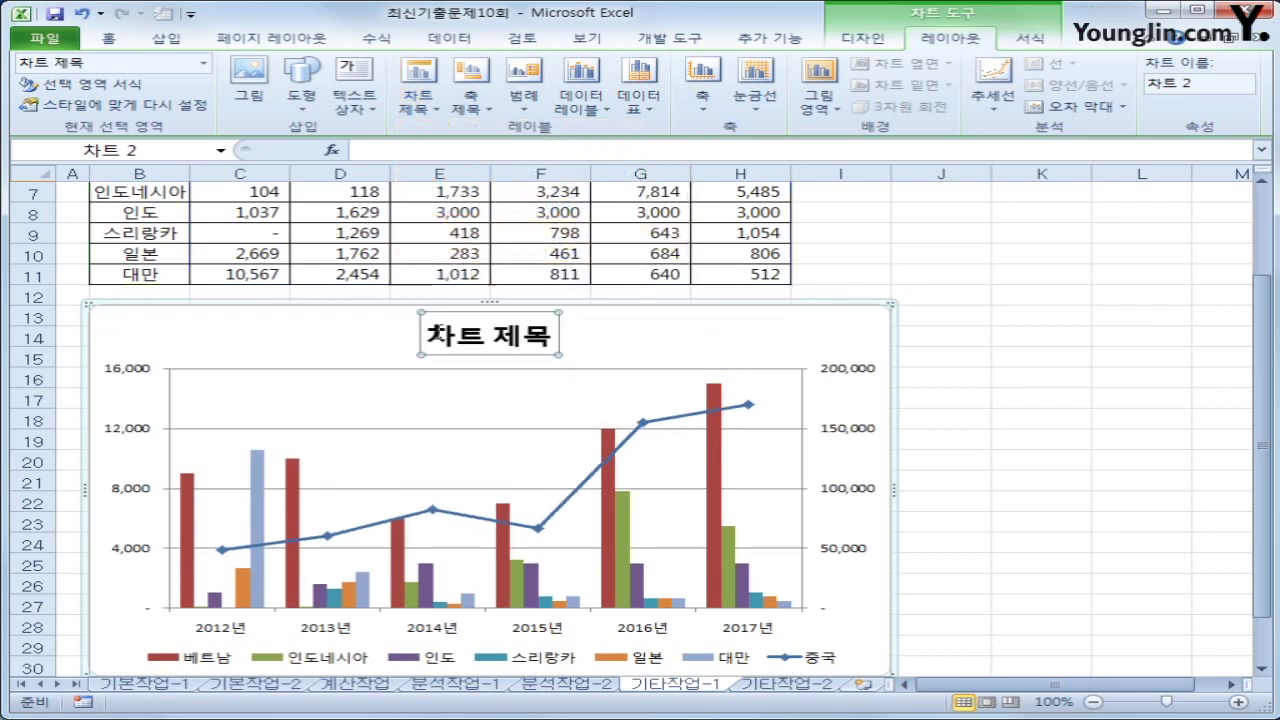
{"action": "left_click_drag", "start_coordinate": [427, 335], "coordinate": [549, 335]}
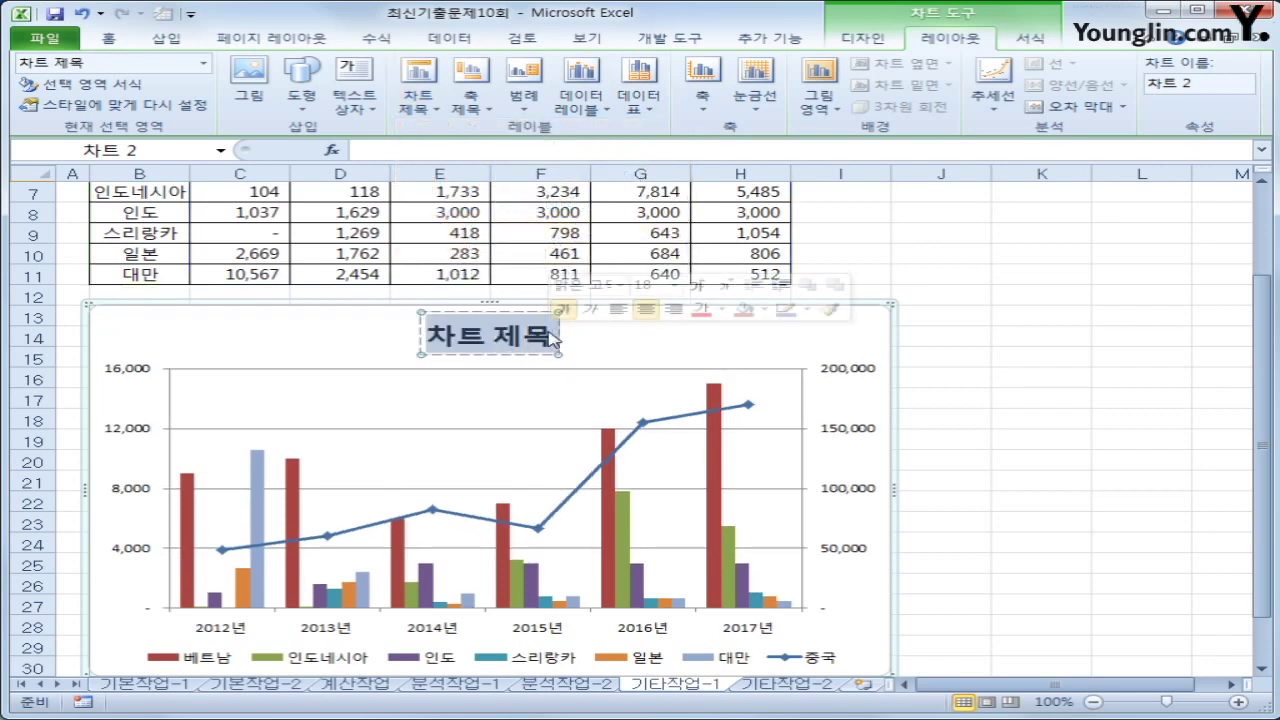
{"action": "type", "text": "주요 ㄴ"}
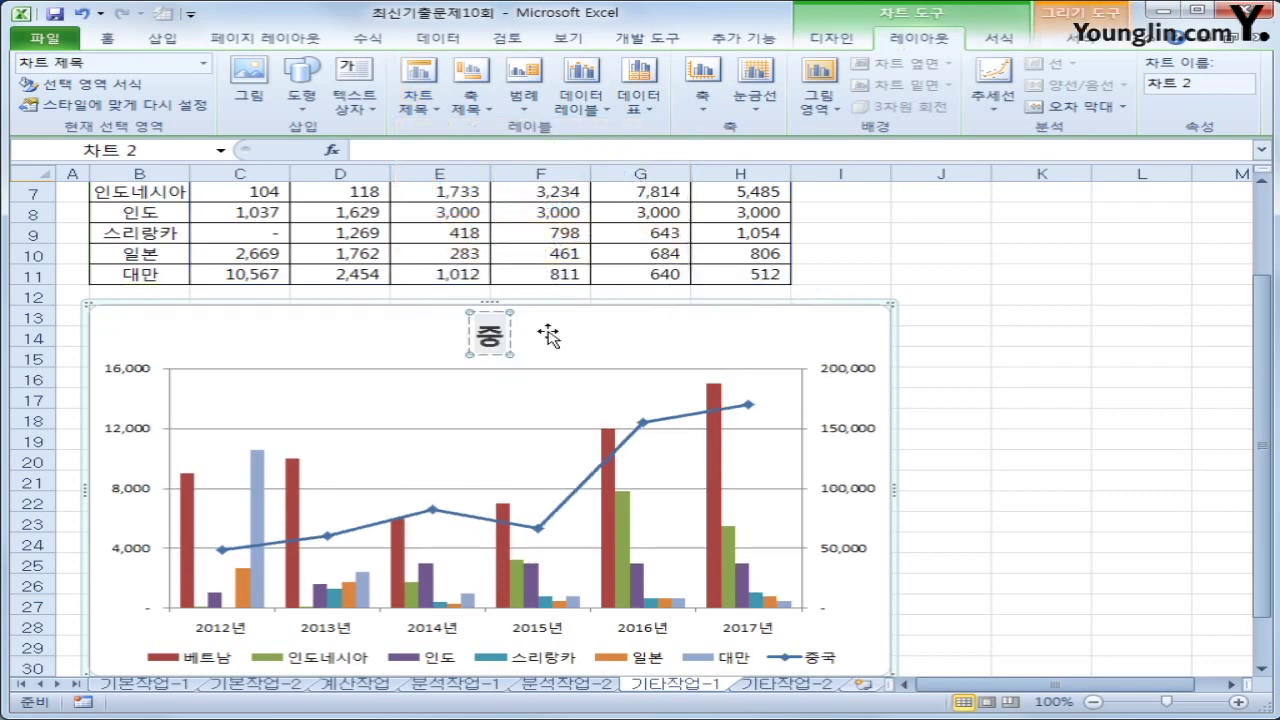
{"action": "type", "text": "ㅗㄱ차"}
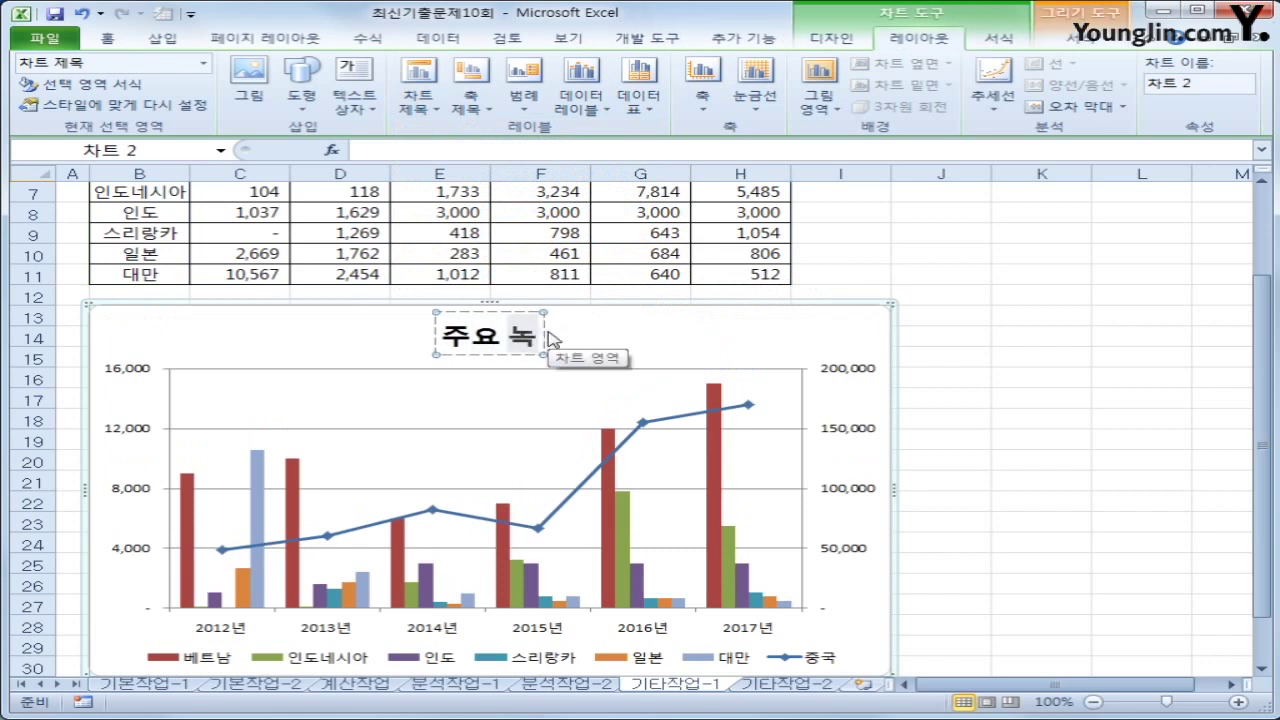
{"action": "type", "text": "생산구"}
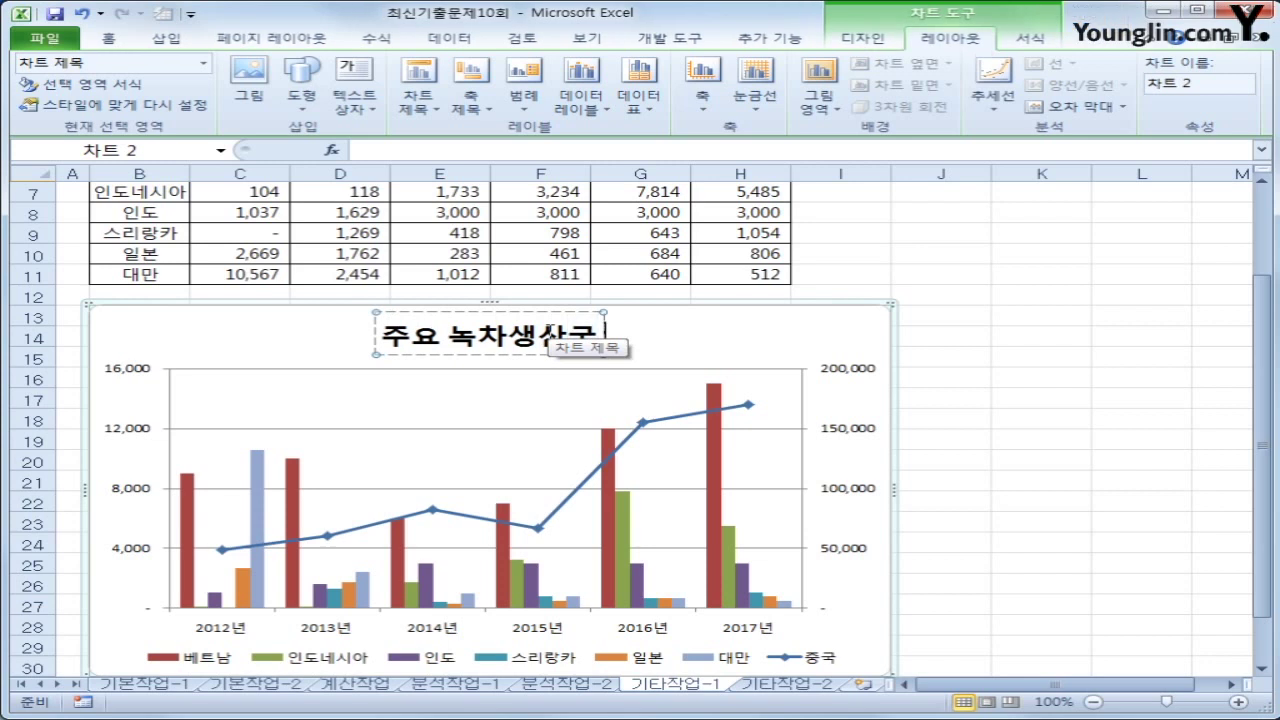
{"action": "type", "text": "ㄱ 녹차수출량 추이"}
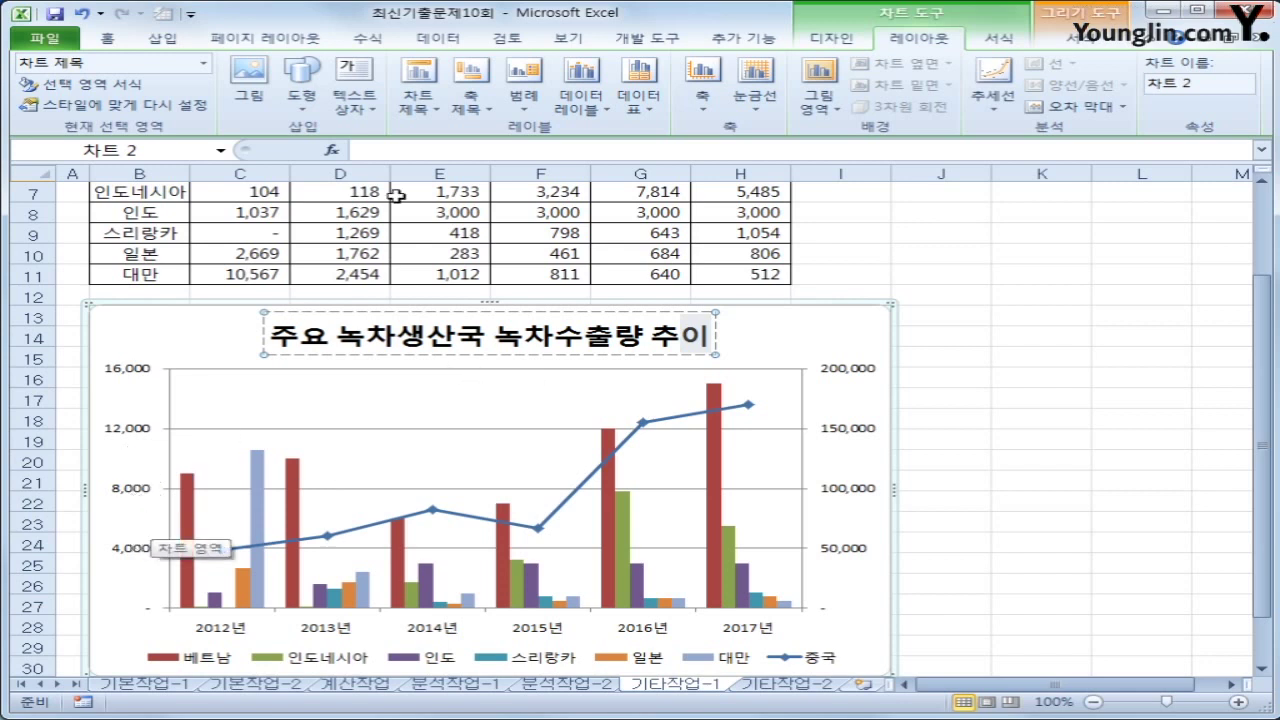
{"action": "left_click", "coordinate": [469, 100]}
{"action": "mouse_move", "coordinate": [495, 150]}
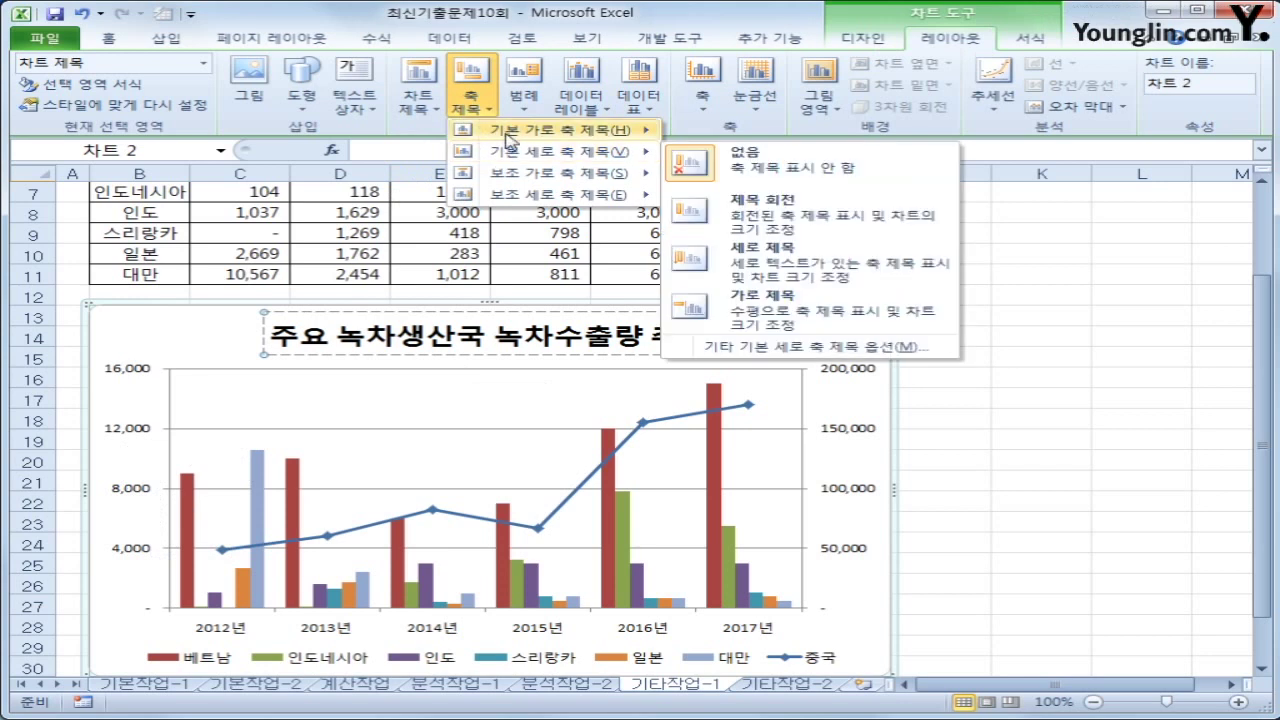
- Add a vertical primary axis title reading 수출량(t) beside the left value axis
{"action": "left_click", "coordinate": [770, 268]}
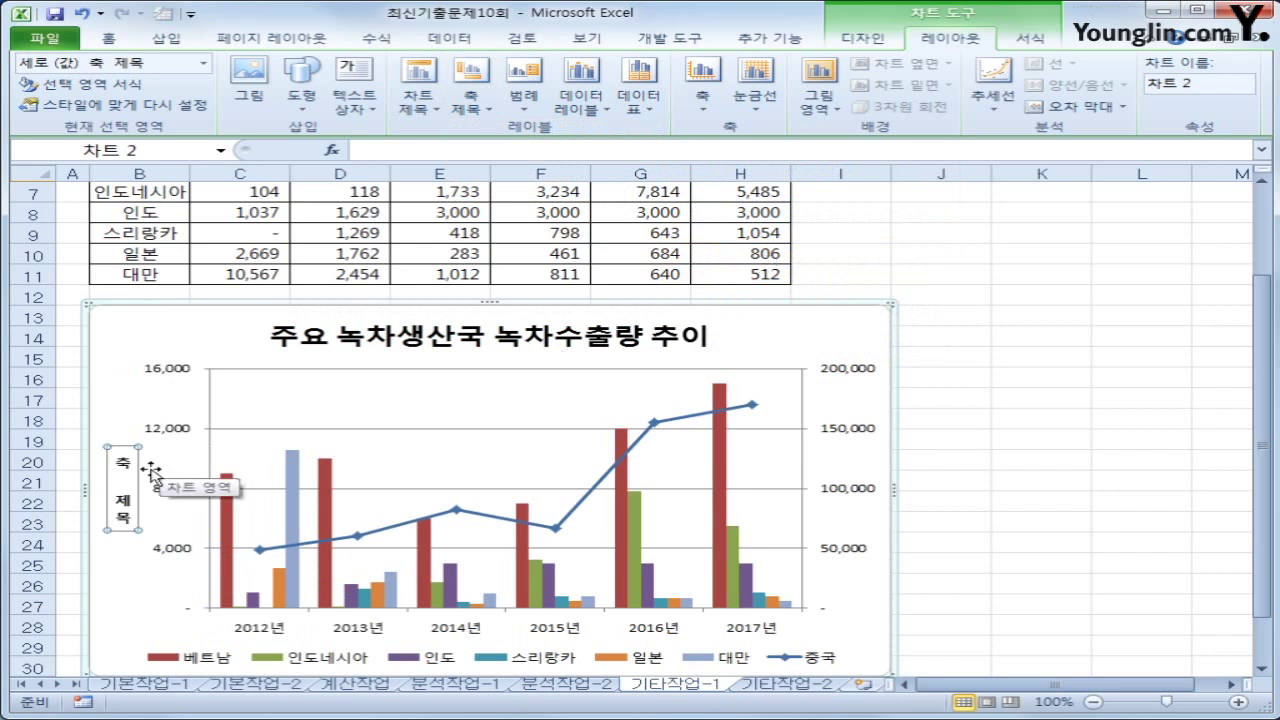
{"action": "left_click_drag", "start_coordinate": [122, 462], "coordinate": [132, 530]}
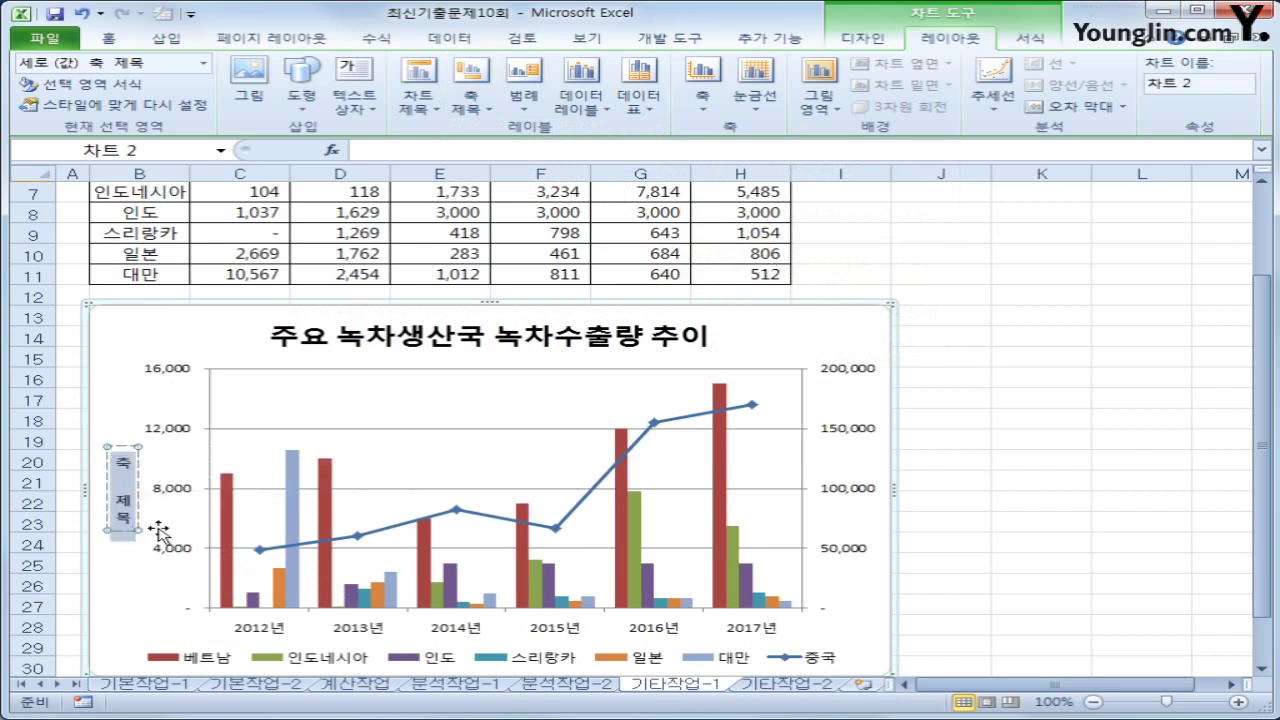
{"action": "type", "text": "수출ㄹ"}
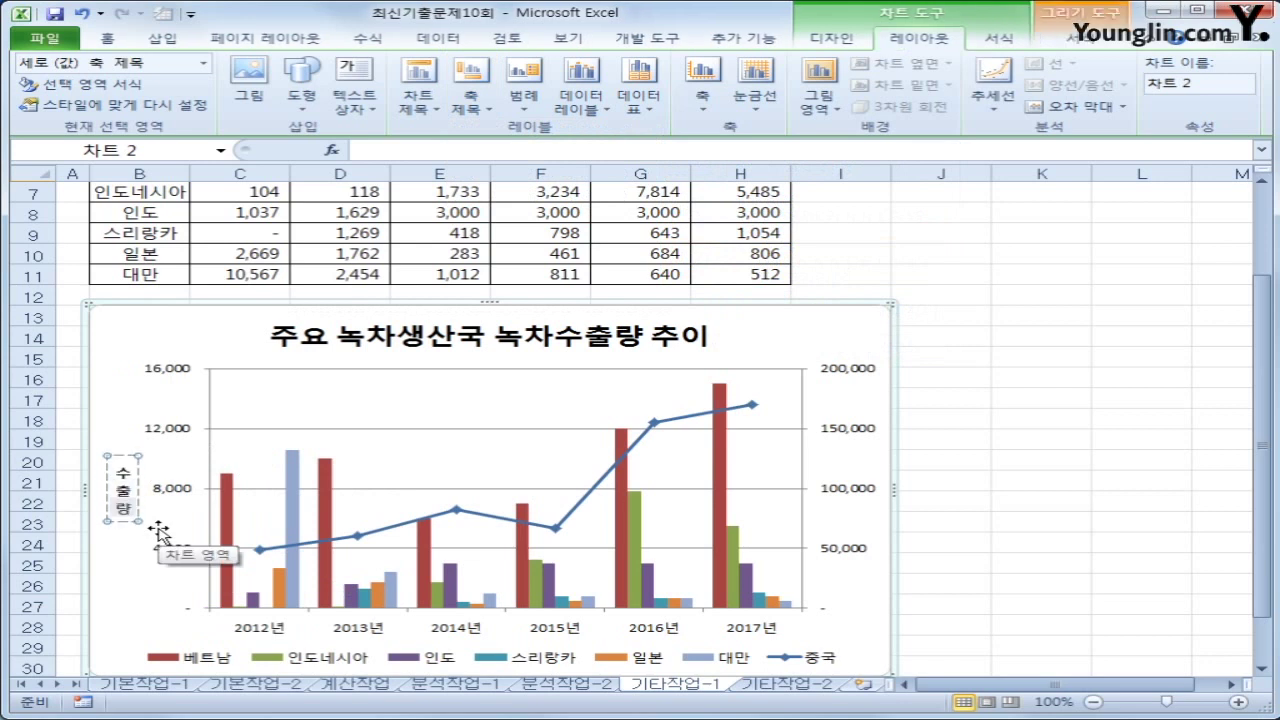
{"action": "type", "text": "ㅅ"}
{"action": "key", "text": "BackSpace"}
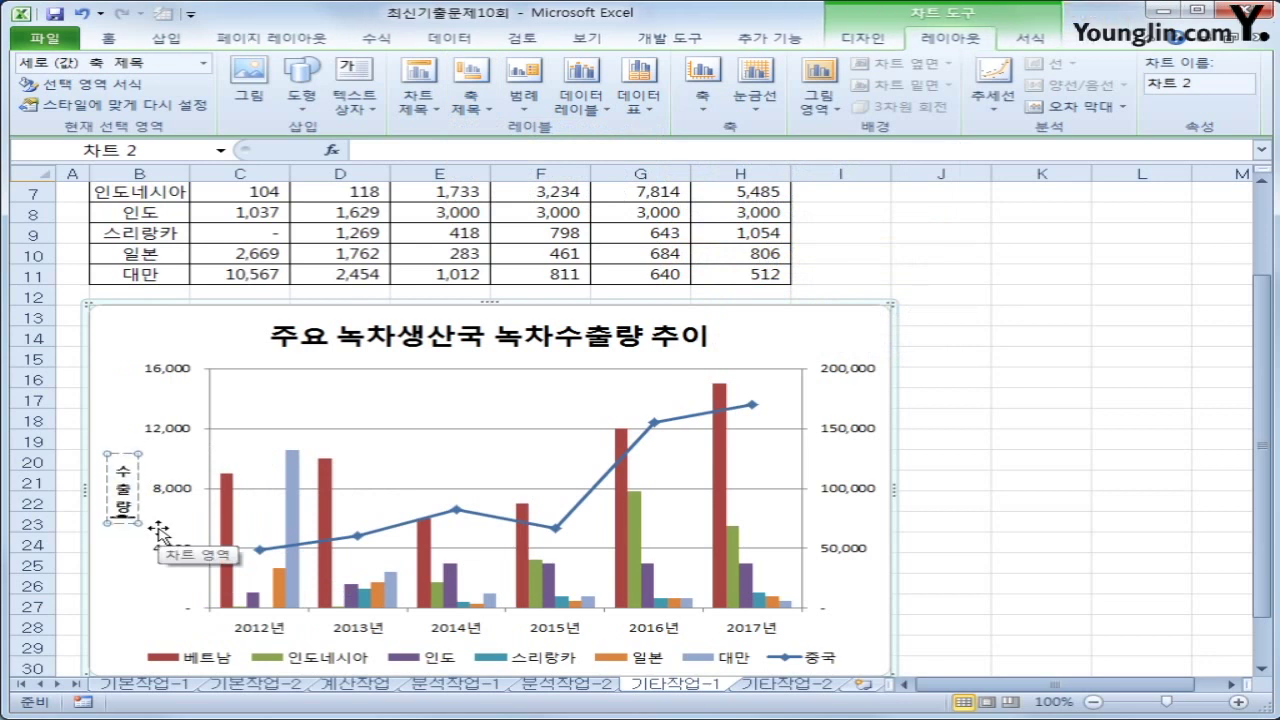
{"action": "type", "text": "(t"}
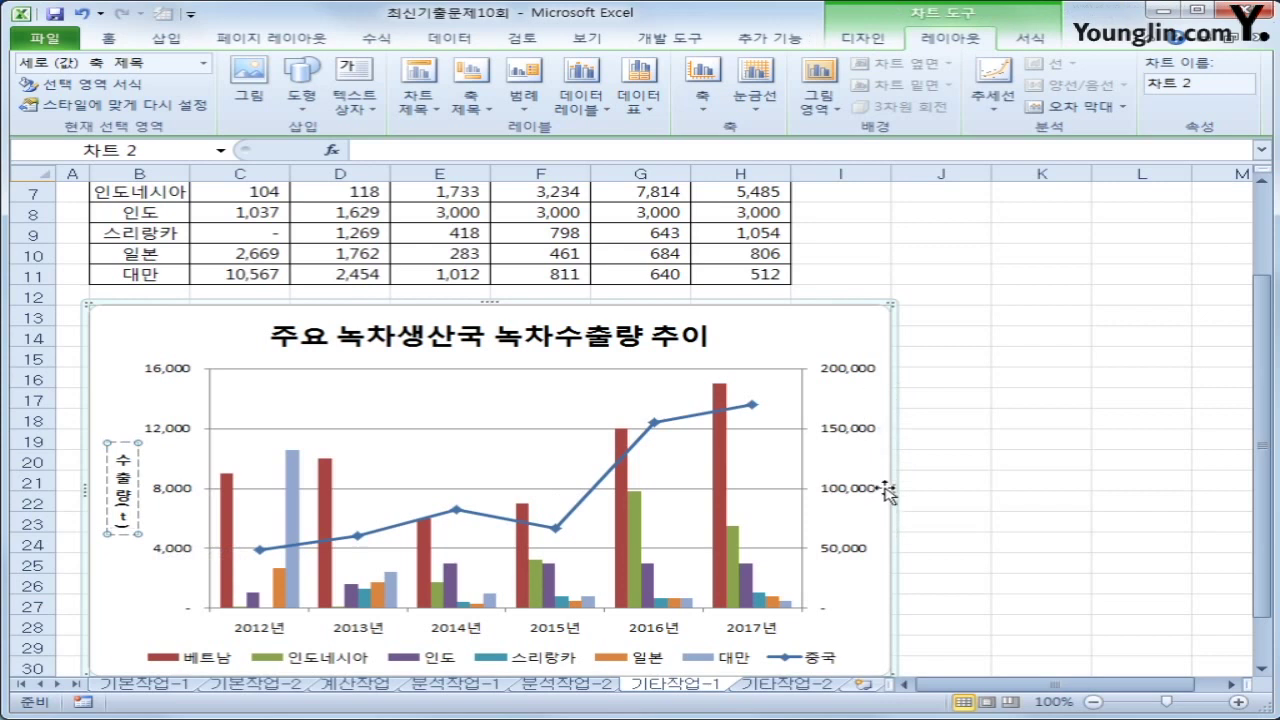
{"action": "left_click", "coordinate": [886, 634]}
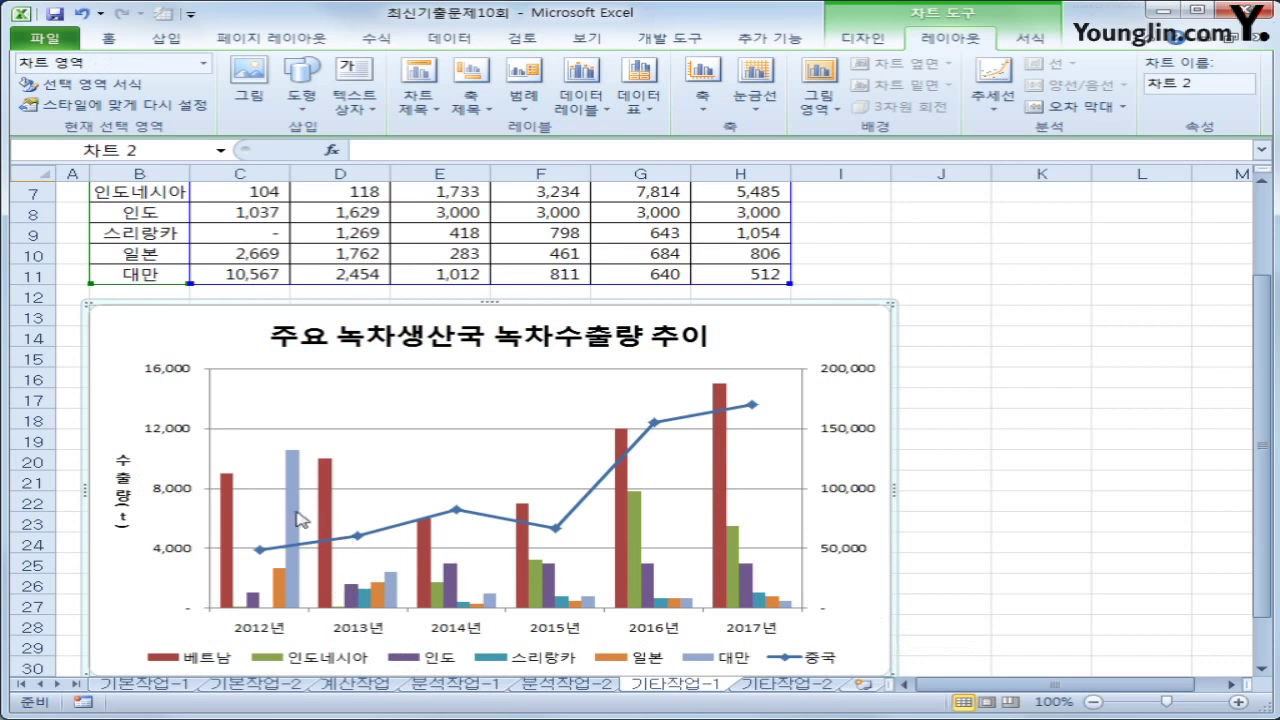
- Add a data label showing 10,567 to the 2012 대만 bar alone
{"action": "mouse_move", "coordinate": [293, 514]}
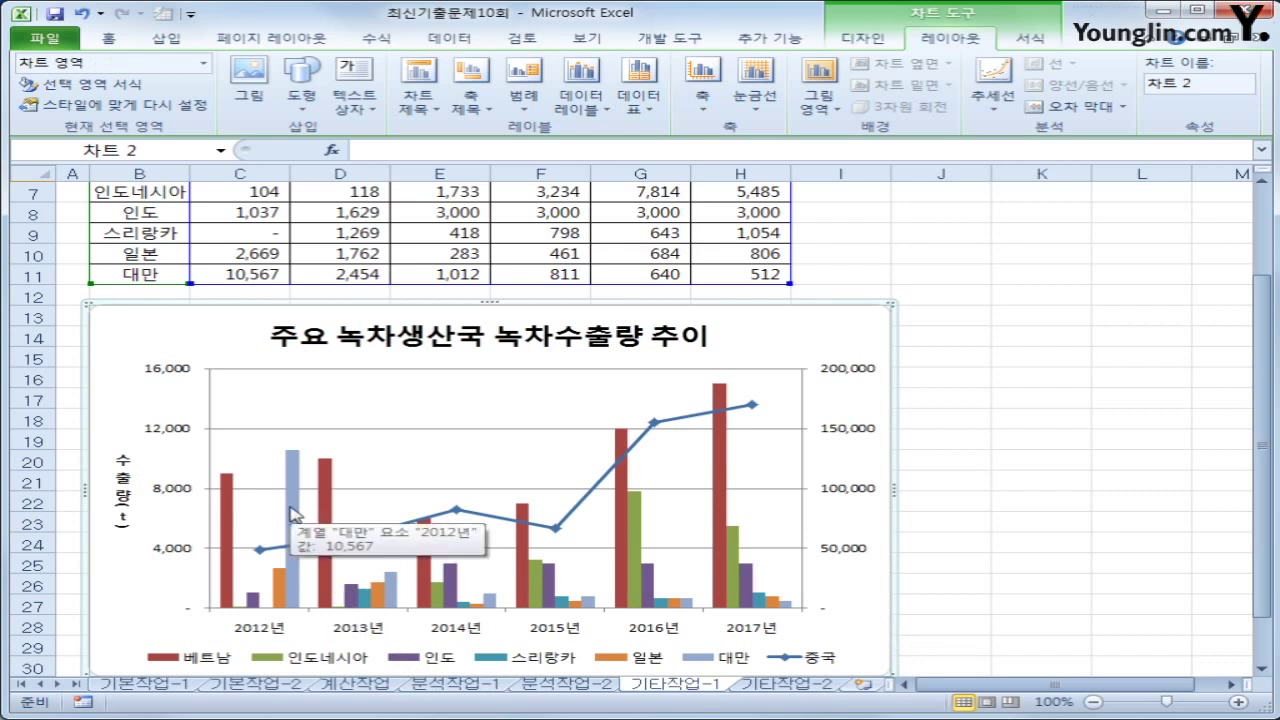
{"action": "left_click", "coordinate": [293, 514]}
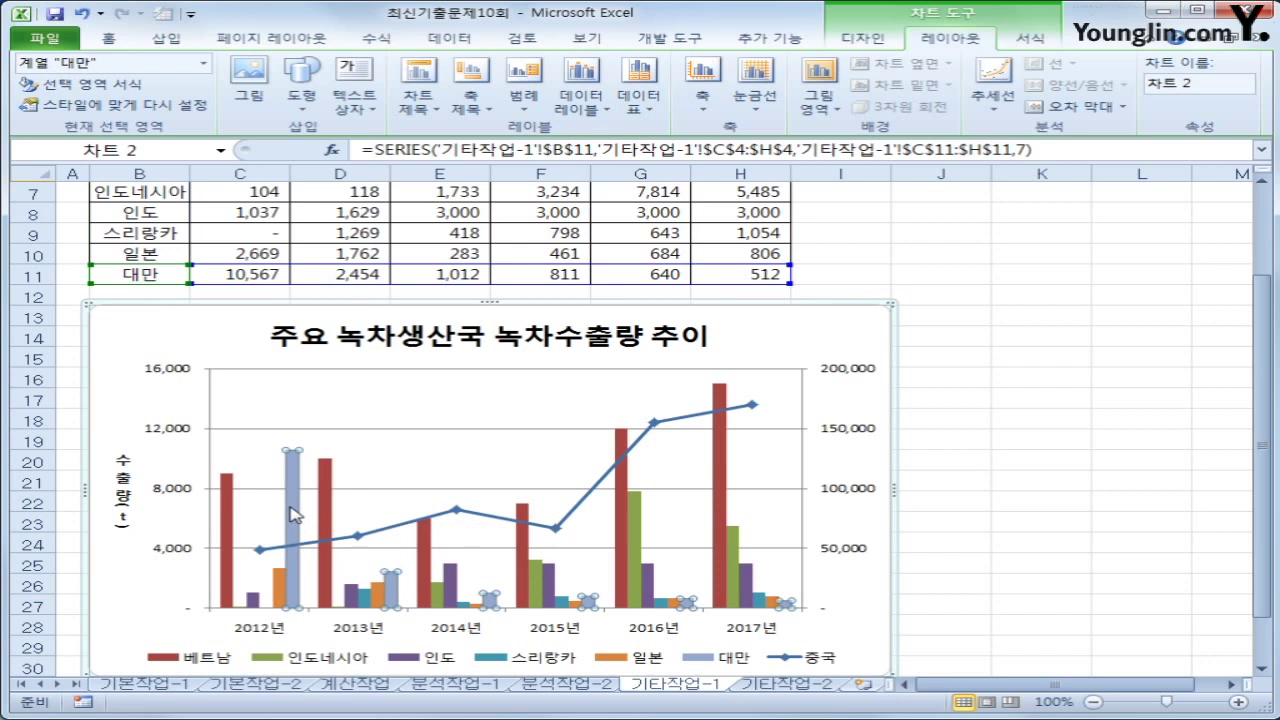
{"action": "left_click", "coordinate": [293, 514]}
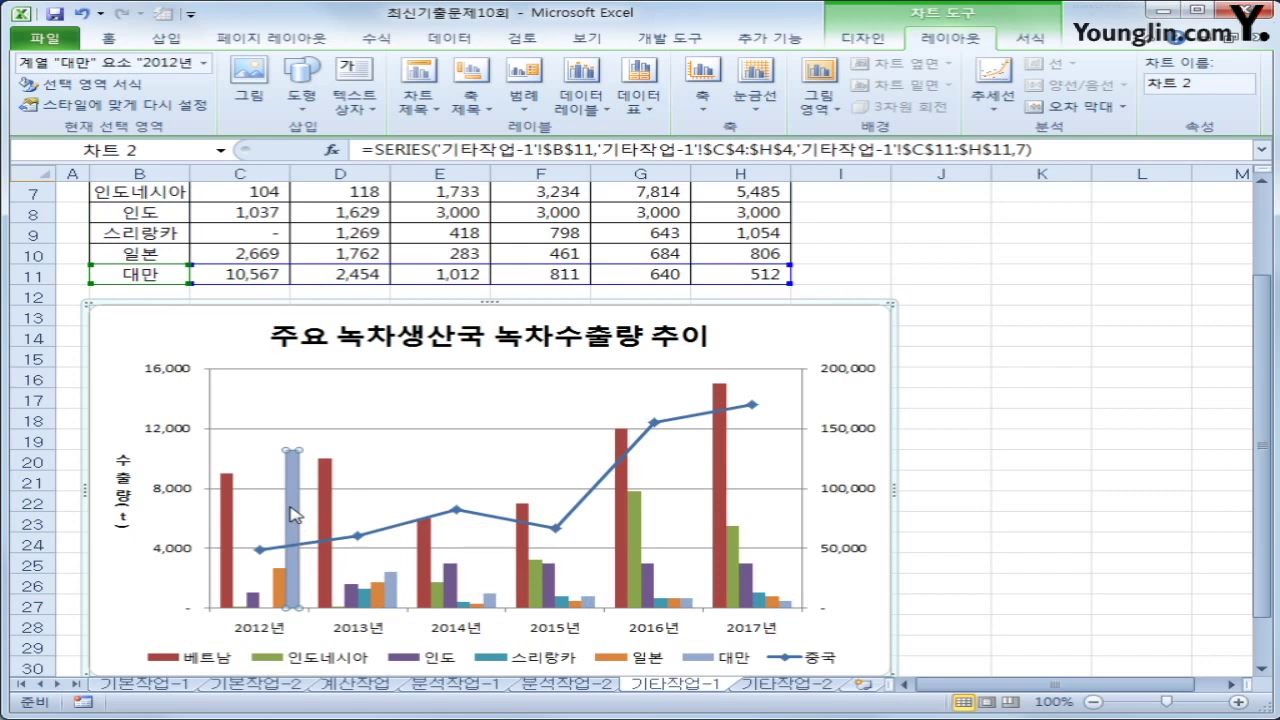
{"action": "right_click", "coordinate": [293, 514]}
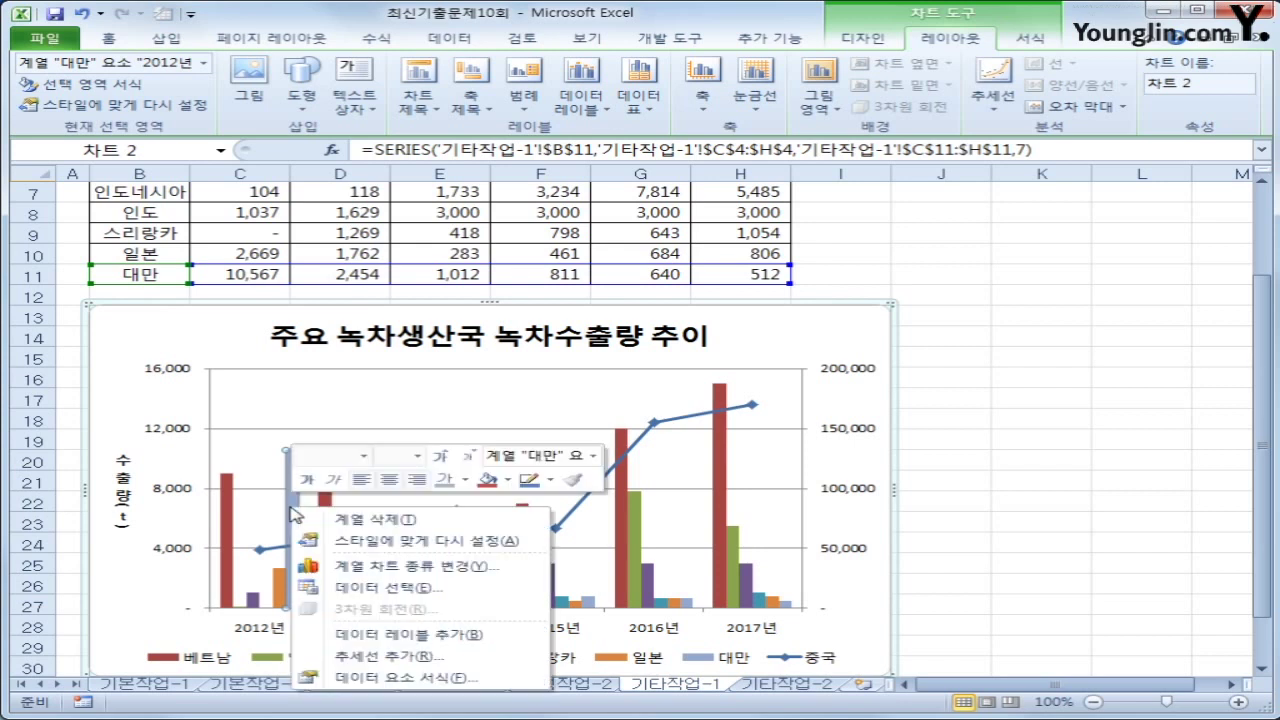
{"action": "left_click", "coordinate": [417, 635]}
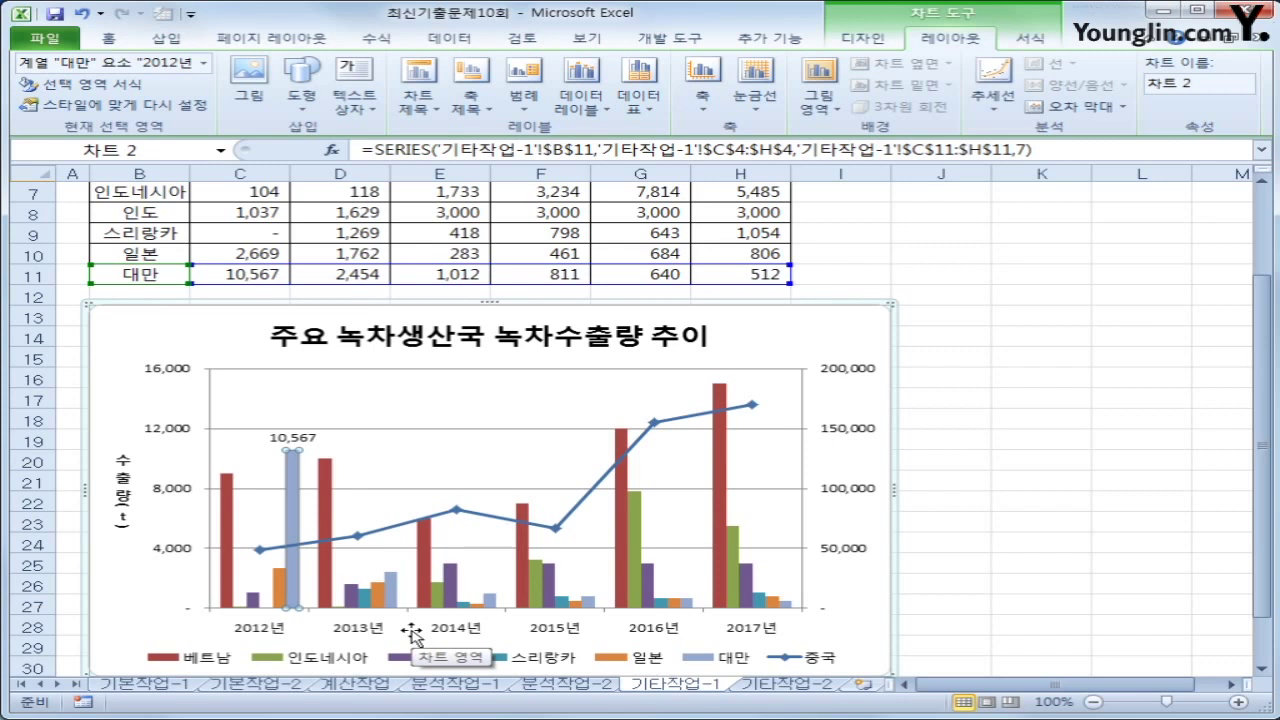
- In 차트 영역 서식, give the chart area an outer offset shadow and rounded corners
{"action": "right_click", "coordinate": [788, 332]}
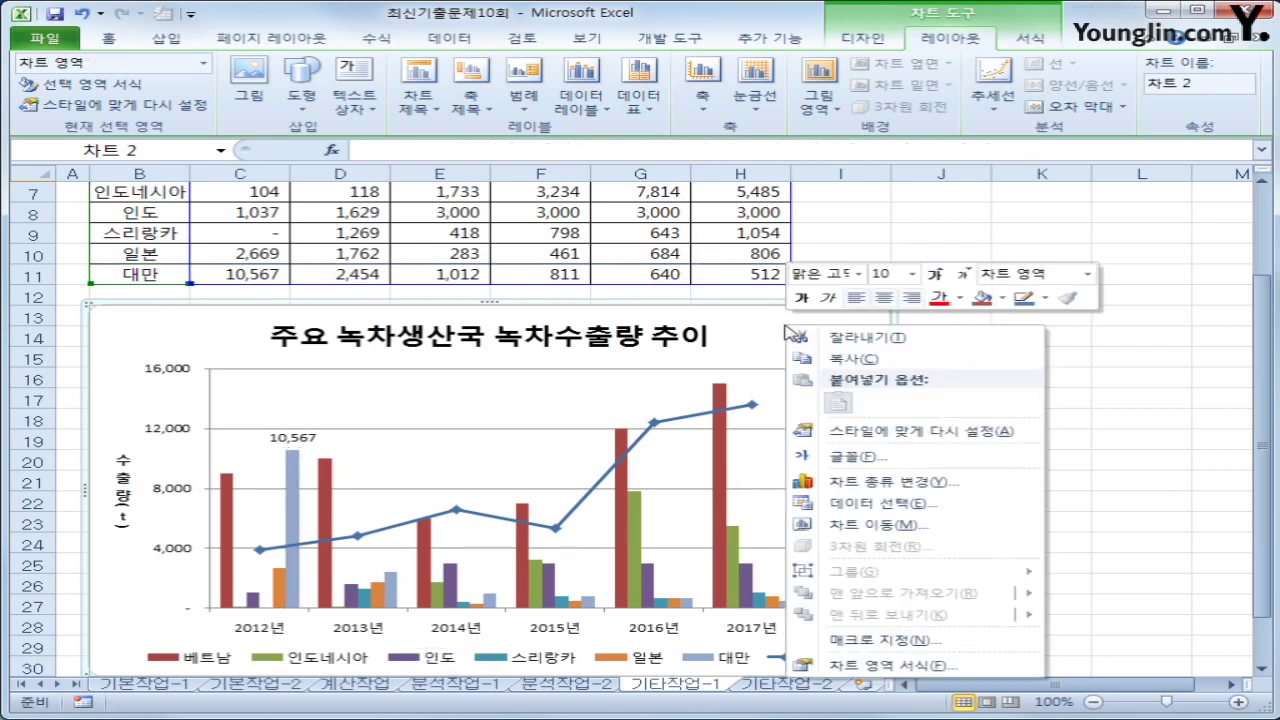
{"action": "left_click", "coordinate": [878, 666]}
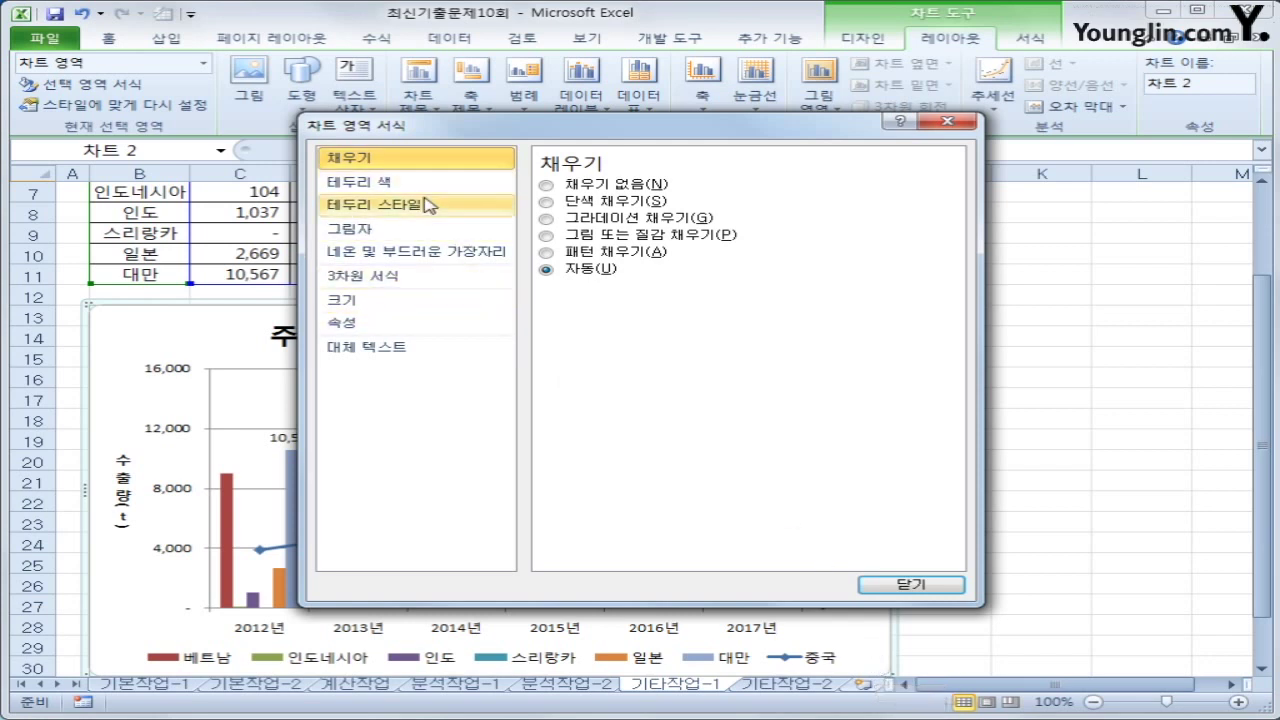
{"action": "left_click", "coordinate": [424, 230]}
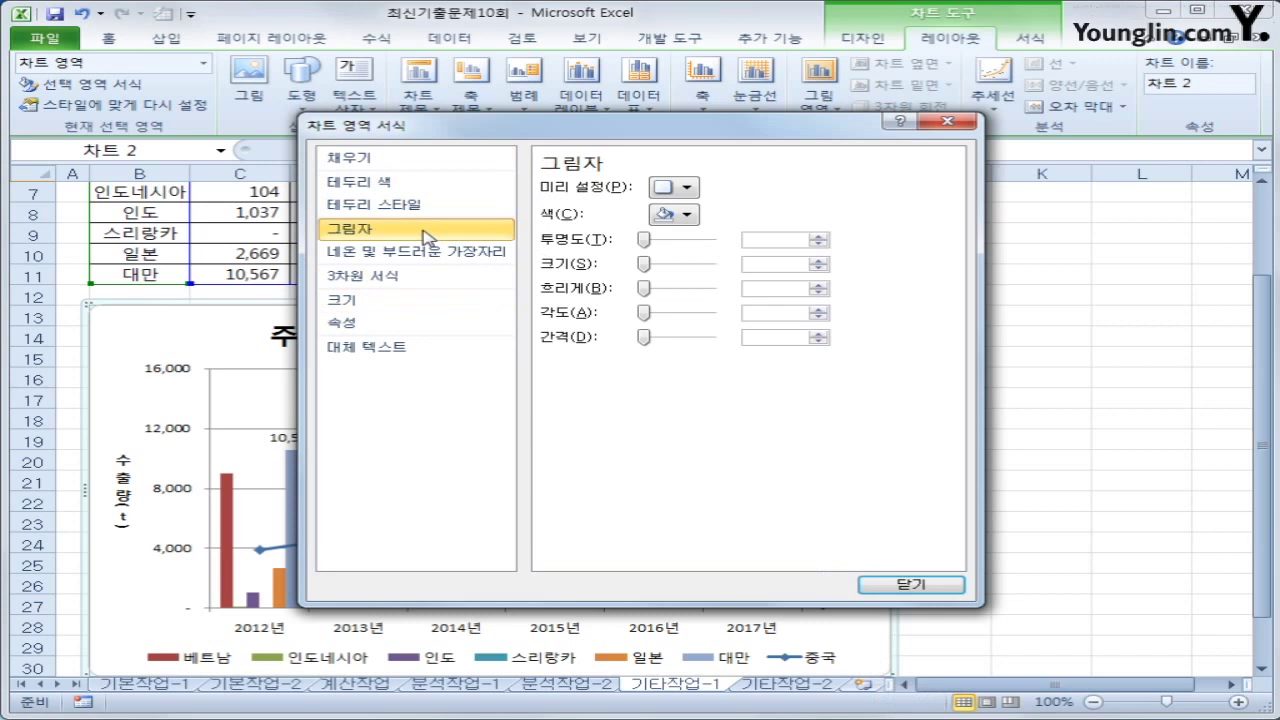
{"action": "left_click", "coordinate": [679, 189]}
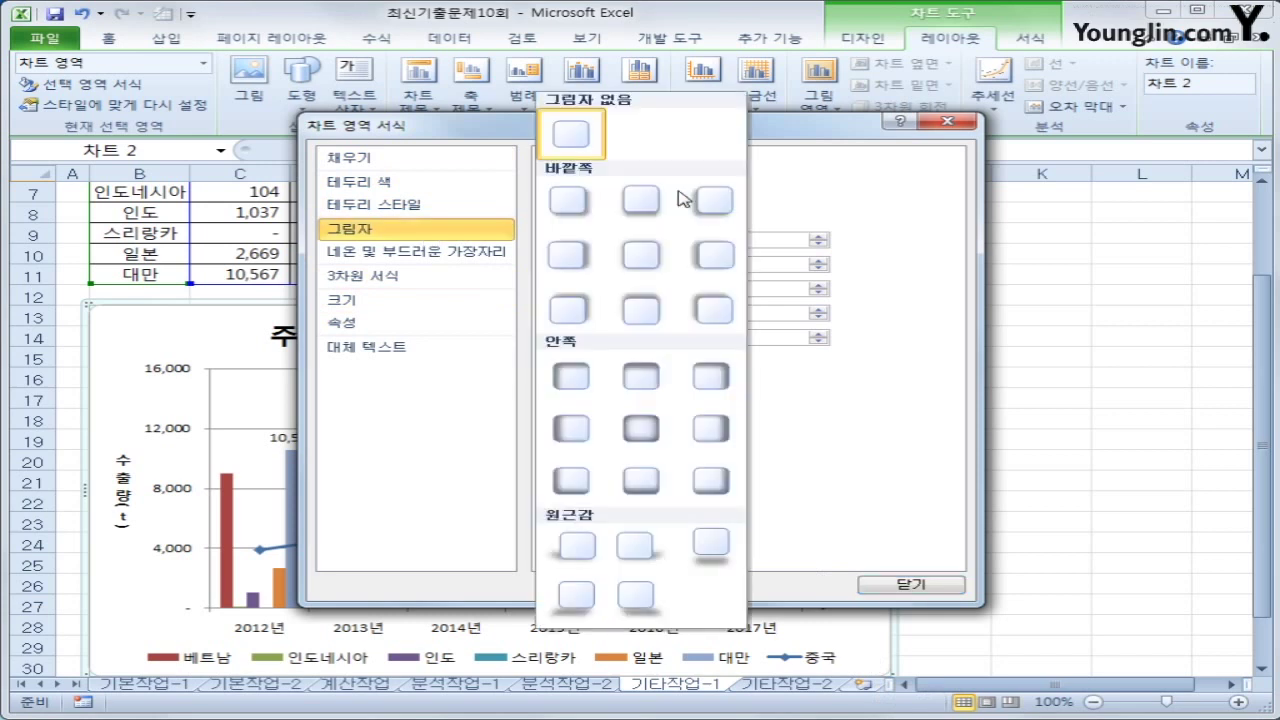
{"action": "left_click", "coordinate": [566, 212]}
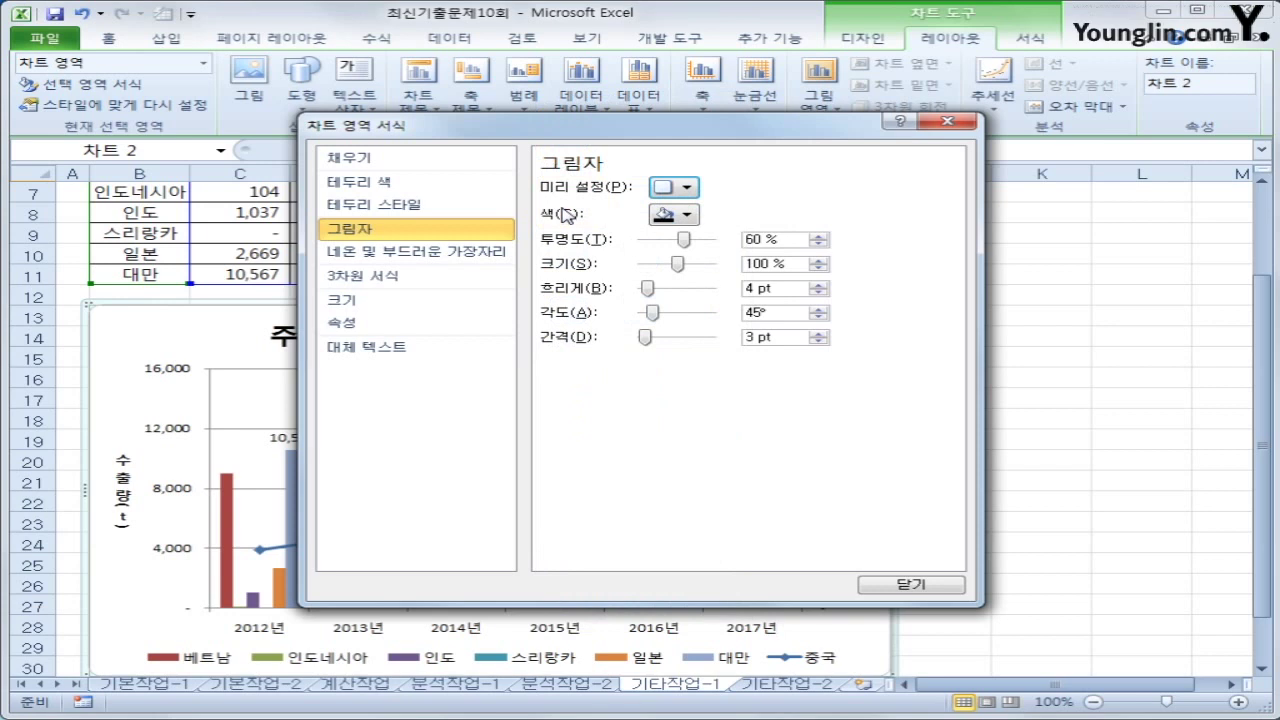
{"action": "left_click", "coordinate": [414, 205]}
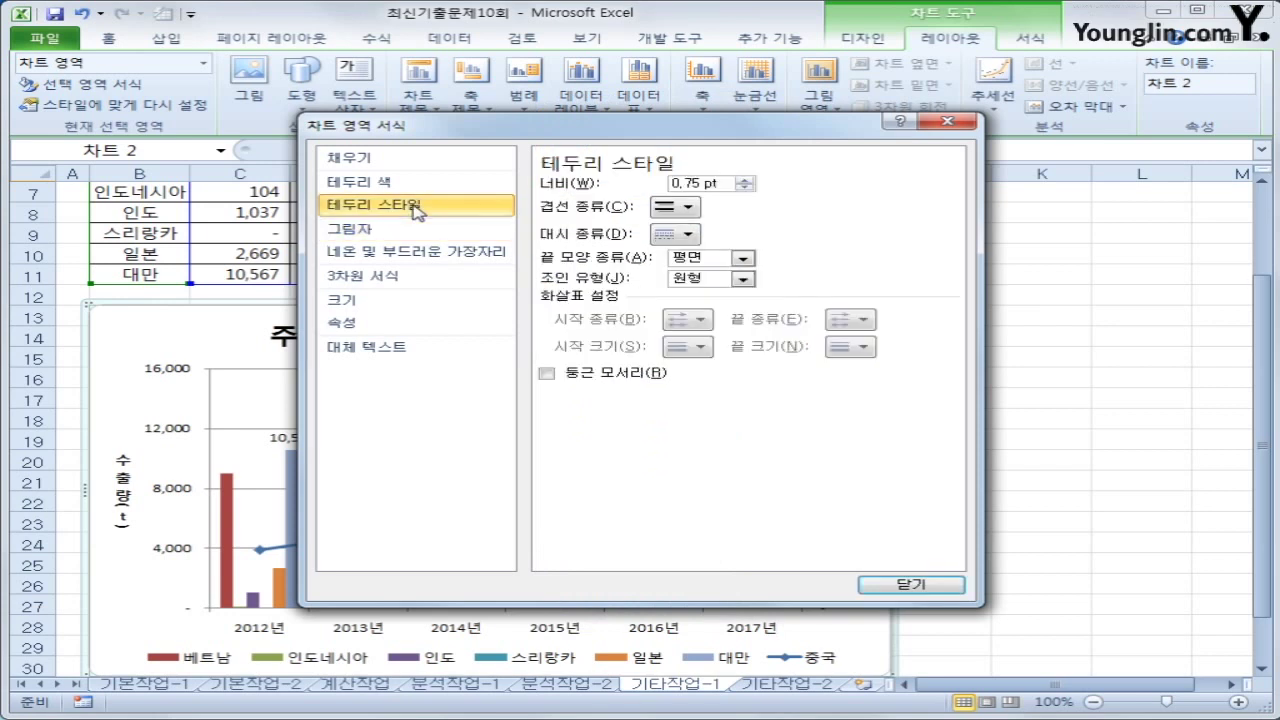
{"action": "left_click", "coordinate": [614, 380]}
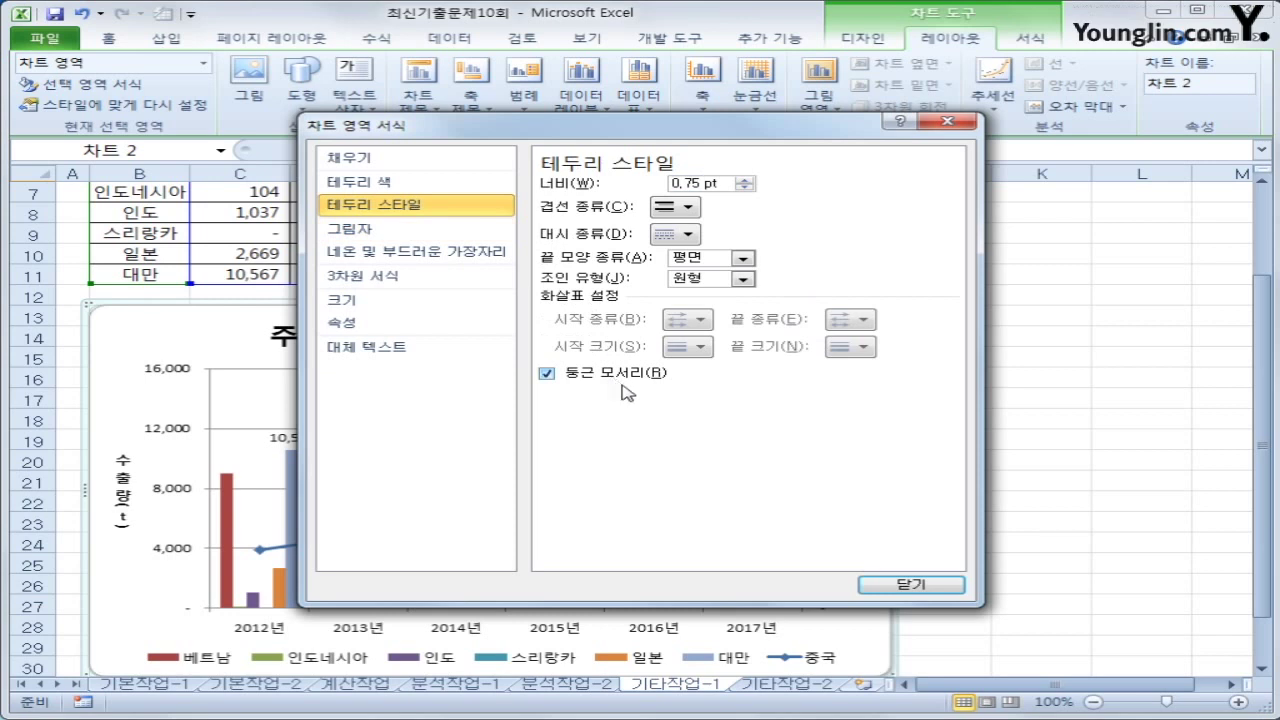
{"action": "left_click", "coordinate": [911, 585]}
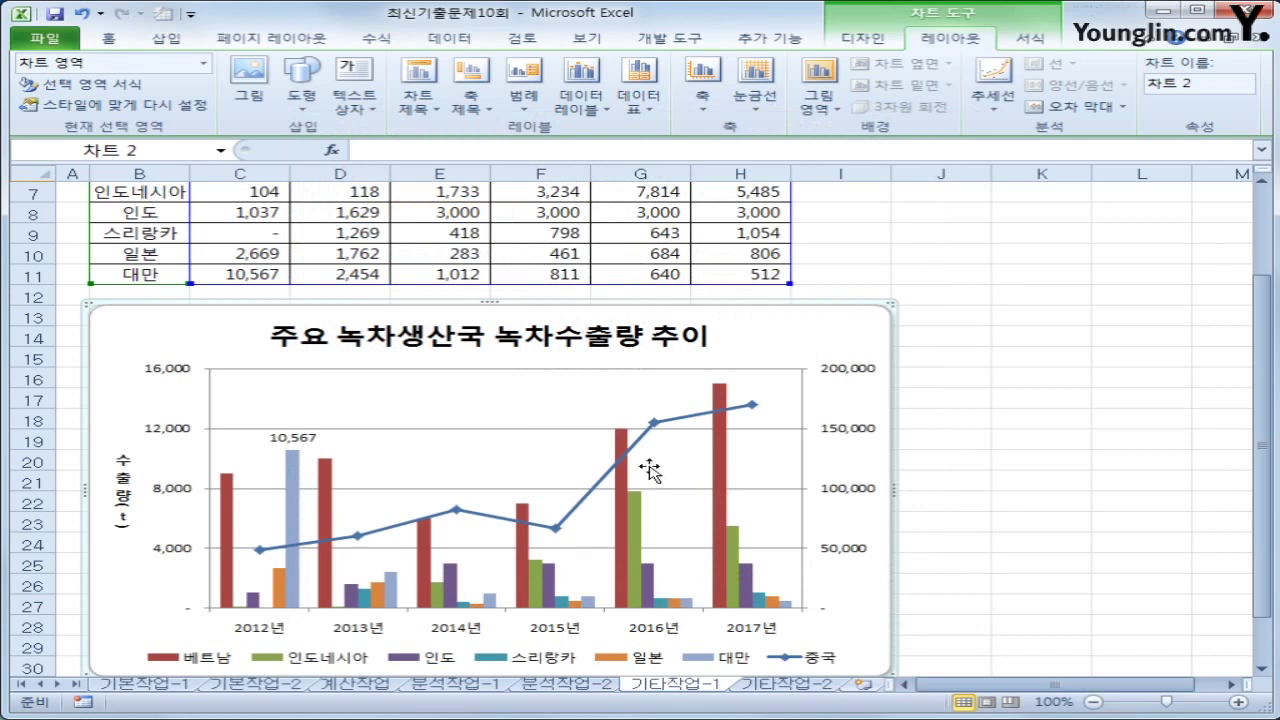
- Fill the chart's plot area with the 양피지 (parchment) texture
{"action": "right_click", "coordinate": [634, 385]}
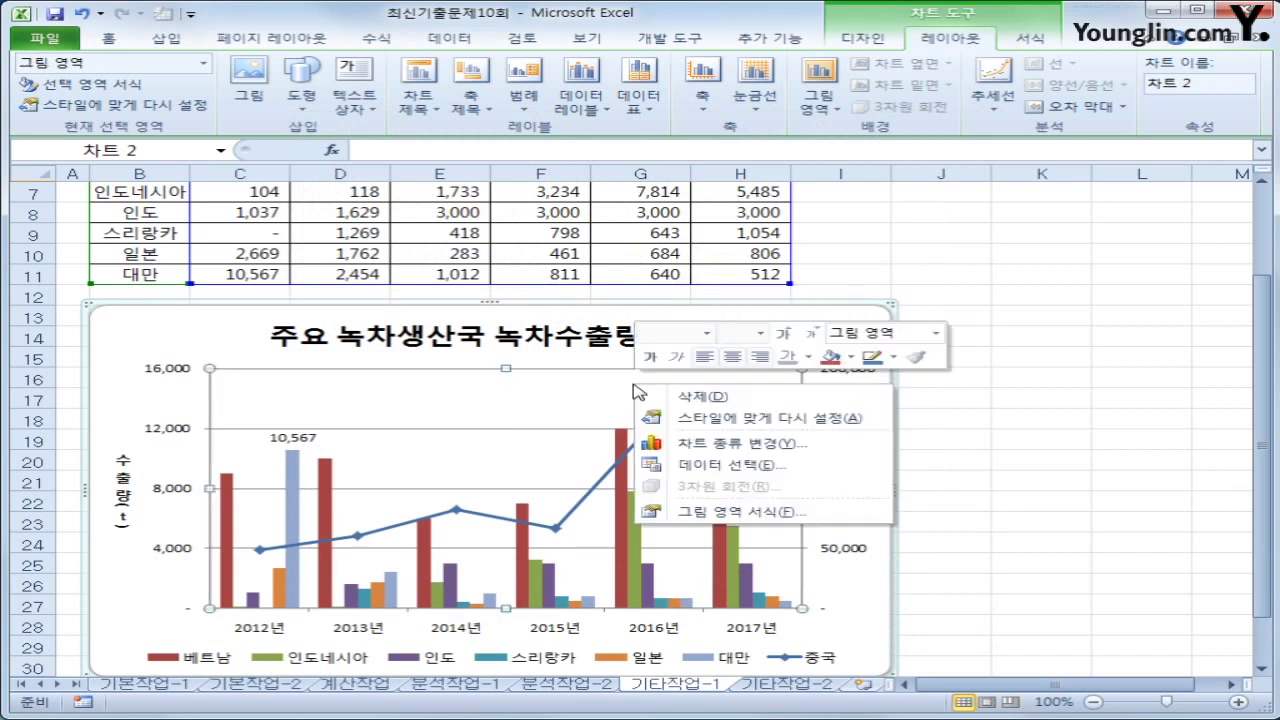
{"action": "left_click", "coordinate": [742, 515]}
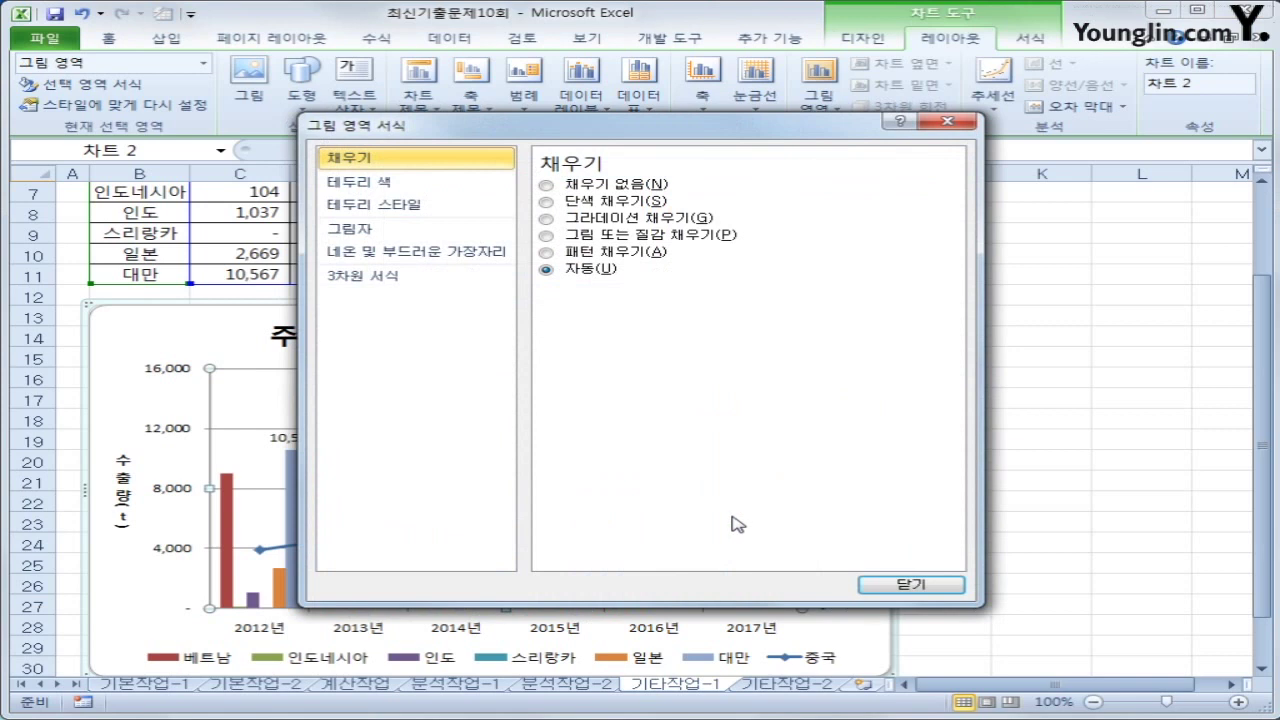
{"action": "left_click", "coordinate": [612, 238]}
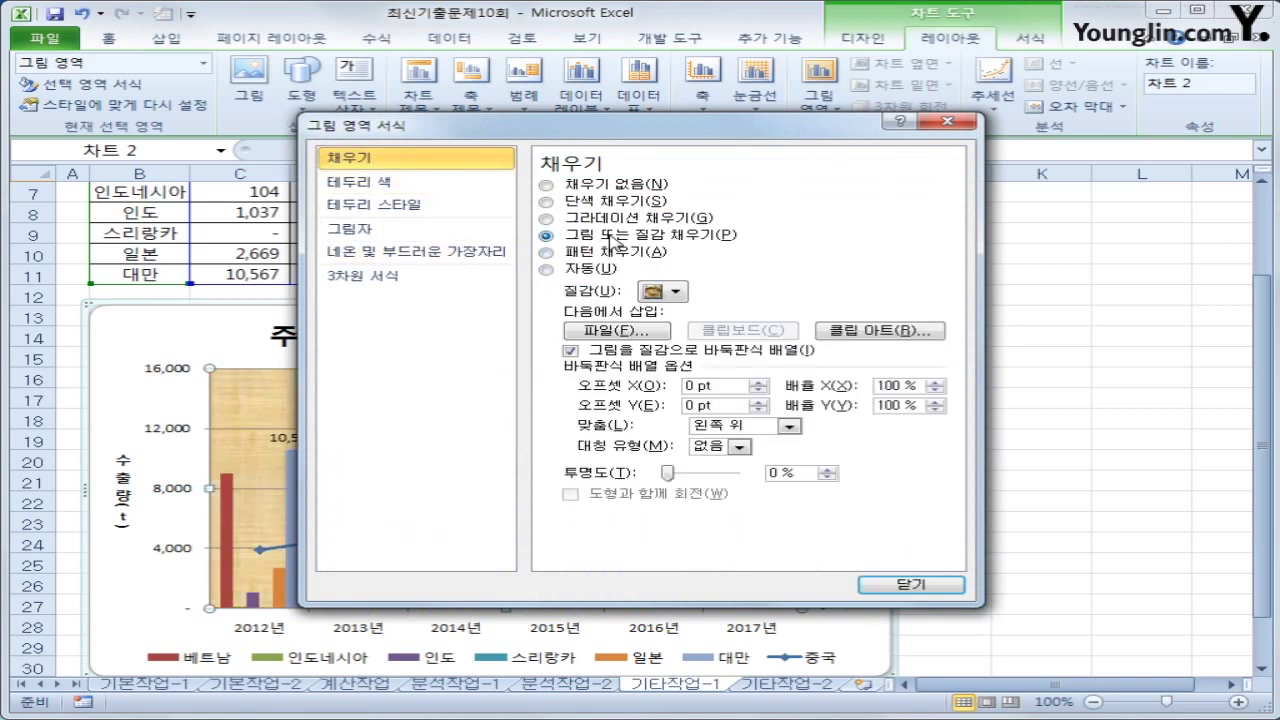
{"action": "left_click", "coordinate": [670, 293]}
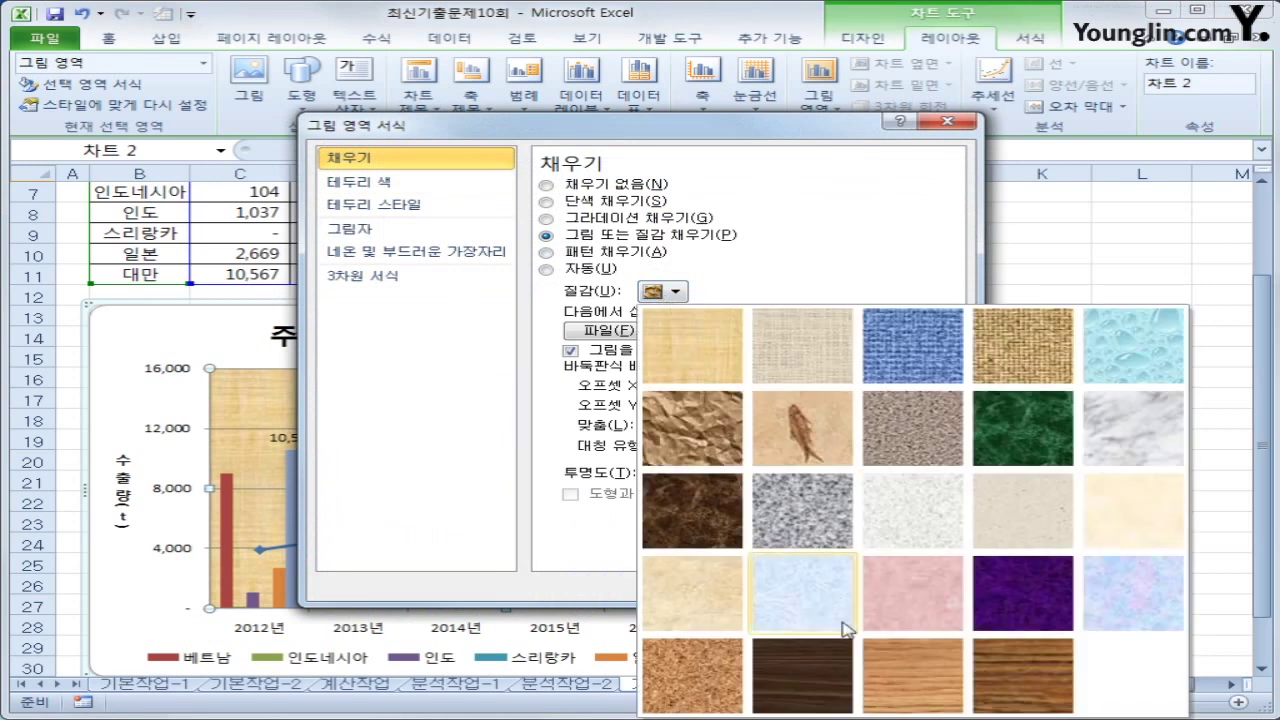
{"action": "left_click", "coordinate": [1107, 530]}
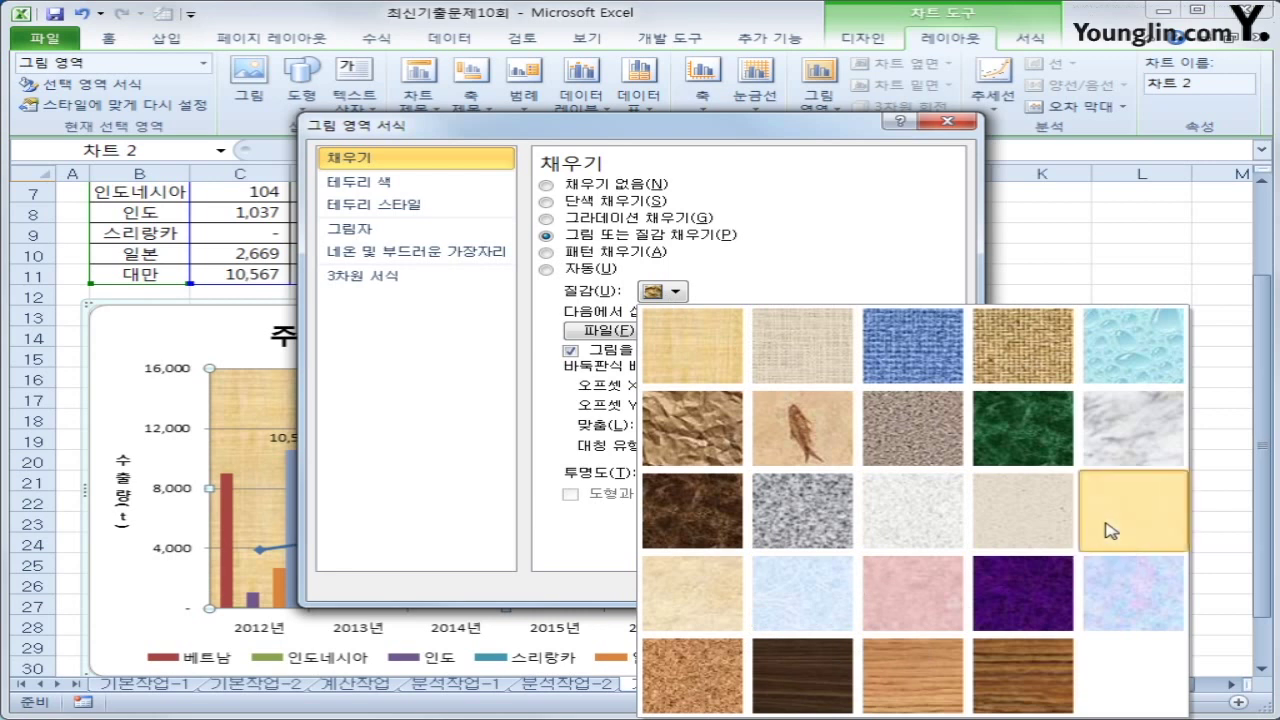
{"action": "left_click", "coordinate": [960, 586]}
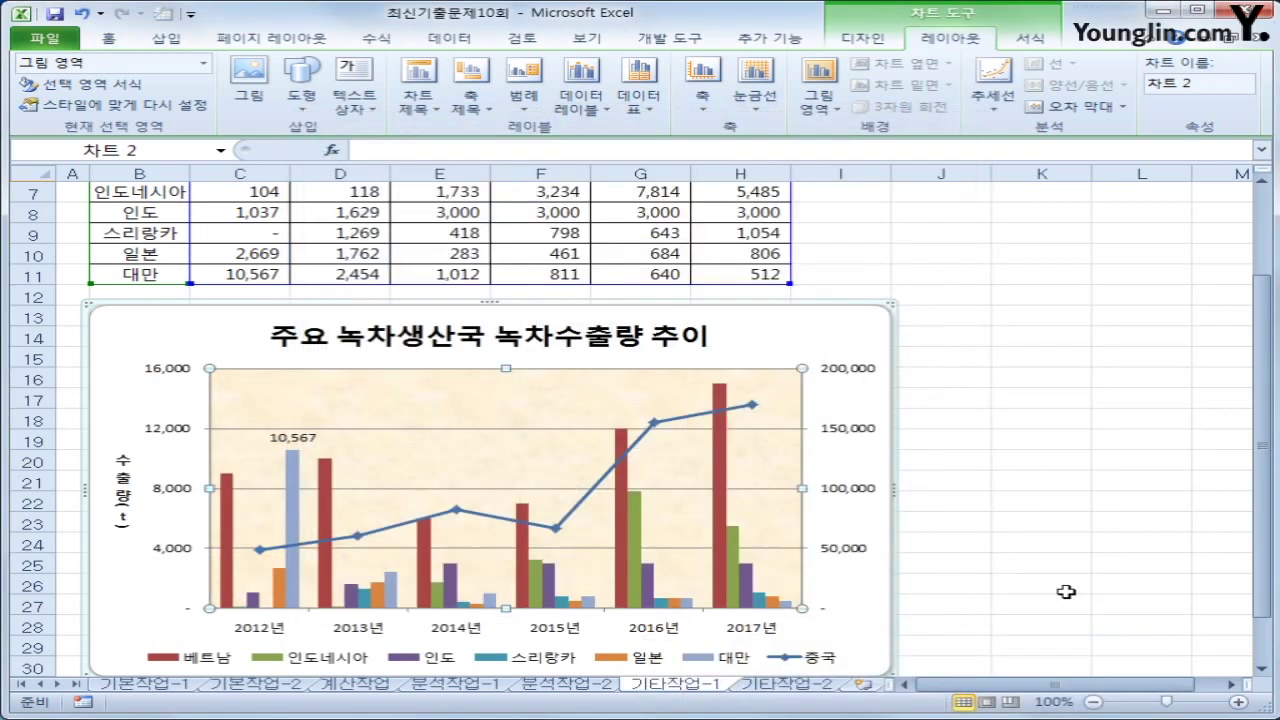
- Deselect the chart and switch to the 기타작업-2 sheet
{"action": "left_click", "coordinate": [1066, 592]}
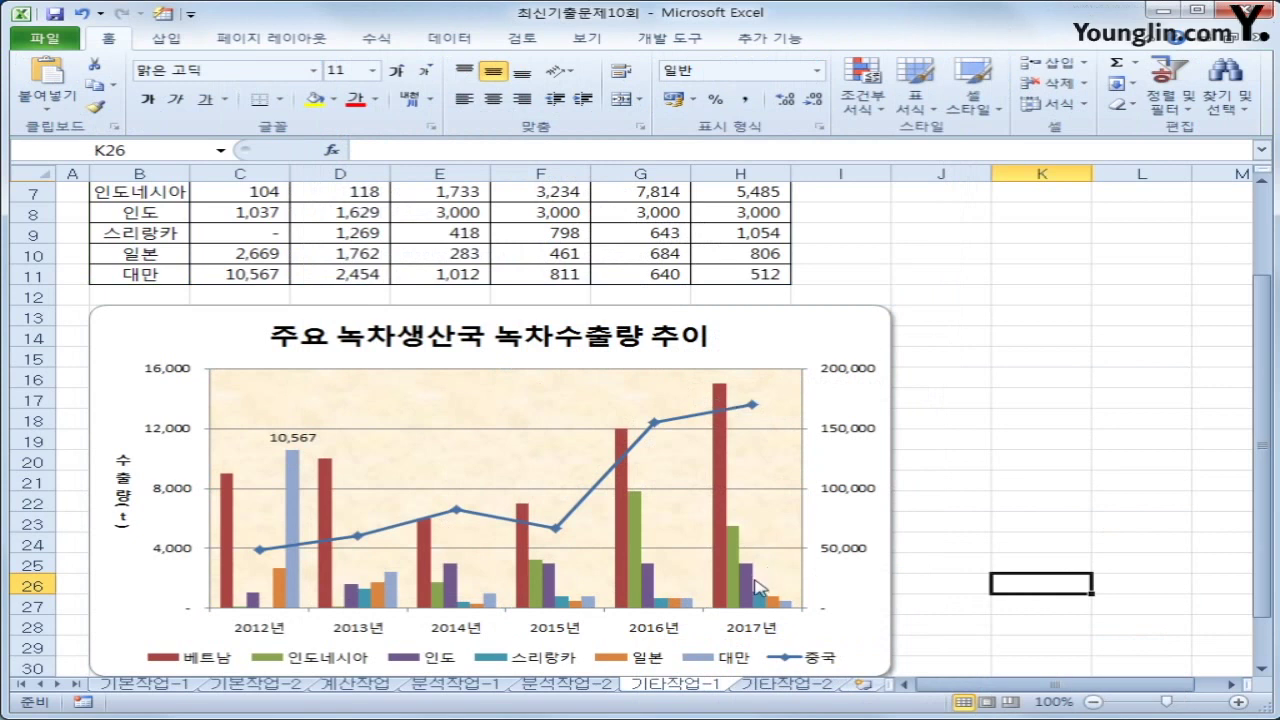
{"action": "scroll", "coordinate": [1010, 586], "scroll_direction": "down", "scroll_amount": 2}
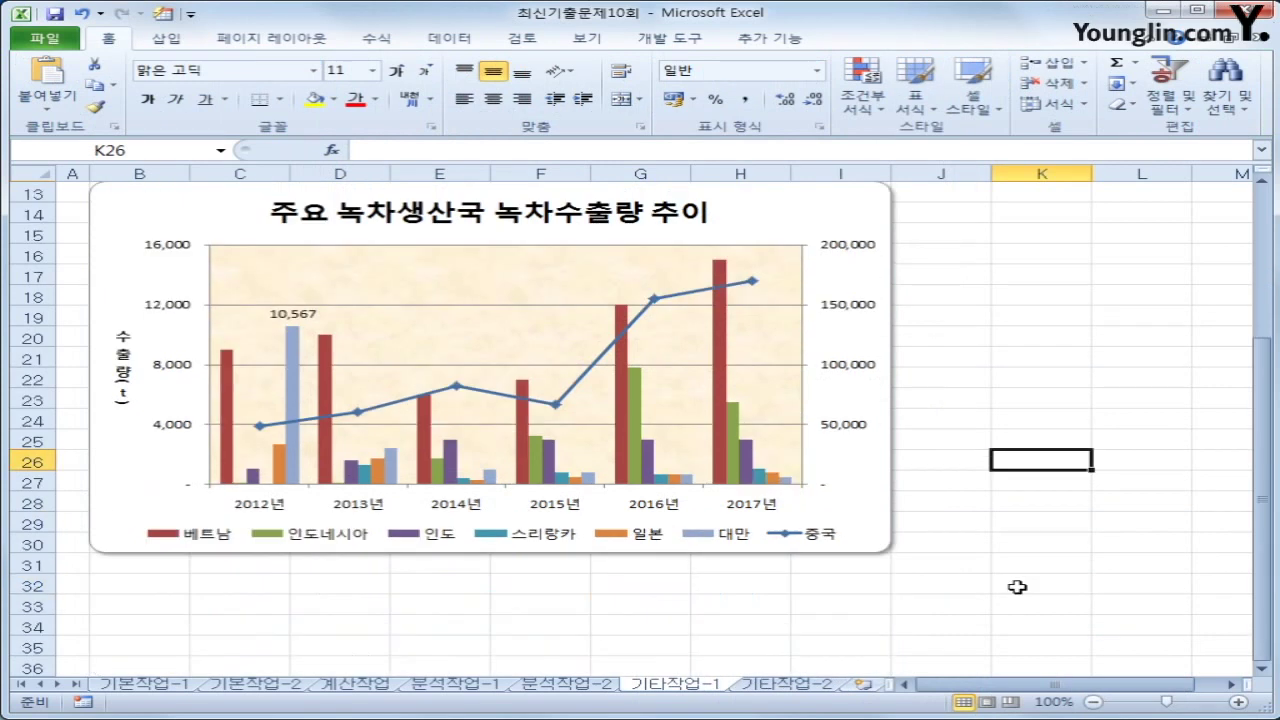
{"action": "scroll", "coordinate": [1016, 587], "scroll_direction": "up", "scroll_amount": 1}
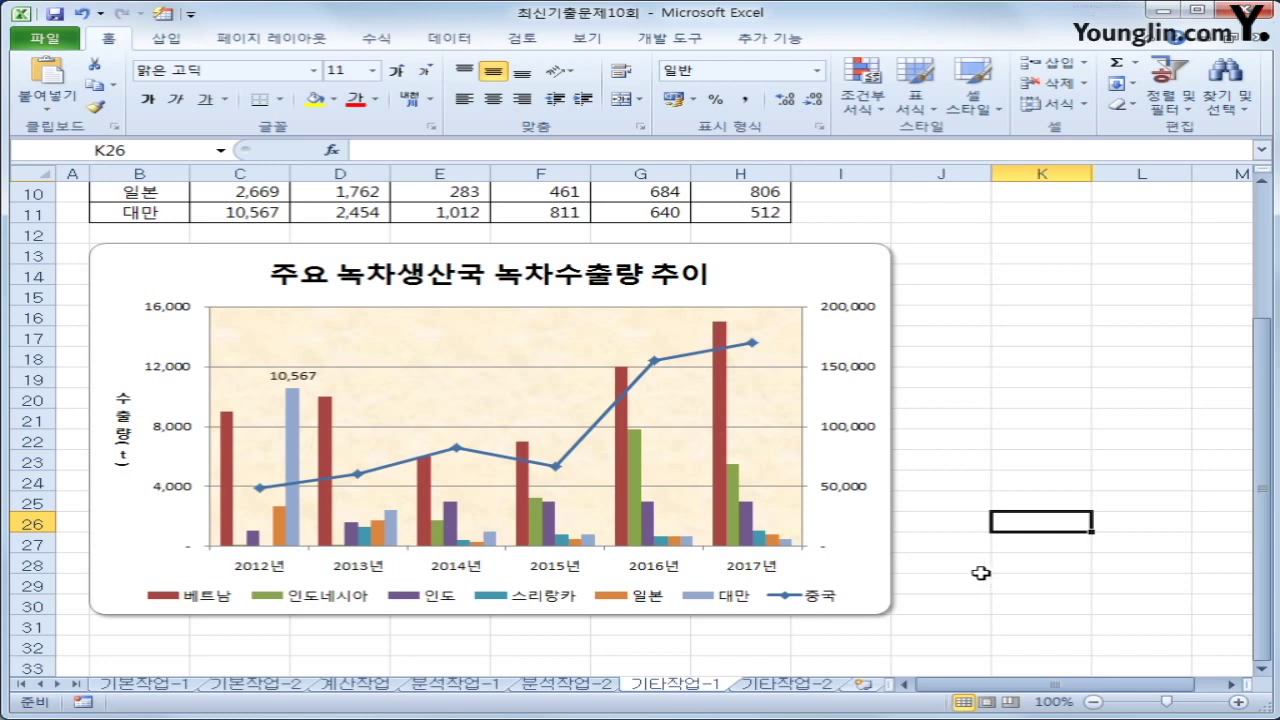
{"action": "left_click", "coordinate": [783, 685]}
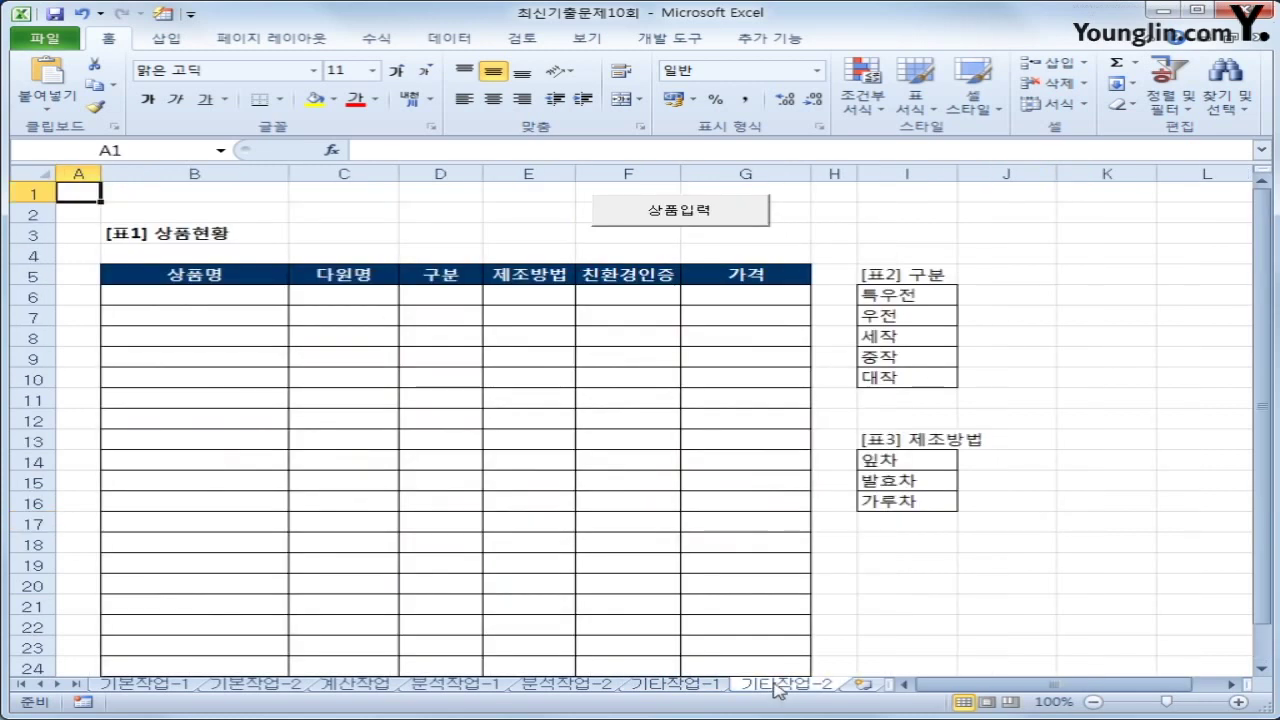
- Turn on 디자인 모드 and open the Cmd상품입력 button's Click procedure in the VBA editor
{"action": "left_click", "coordinate": [958, 613]}
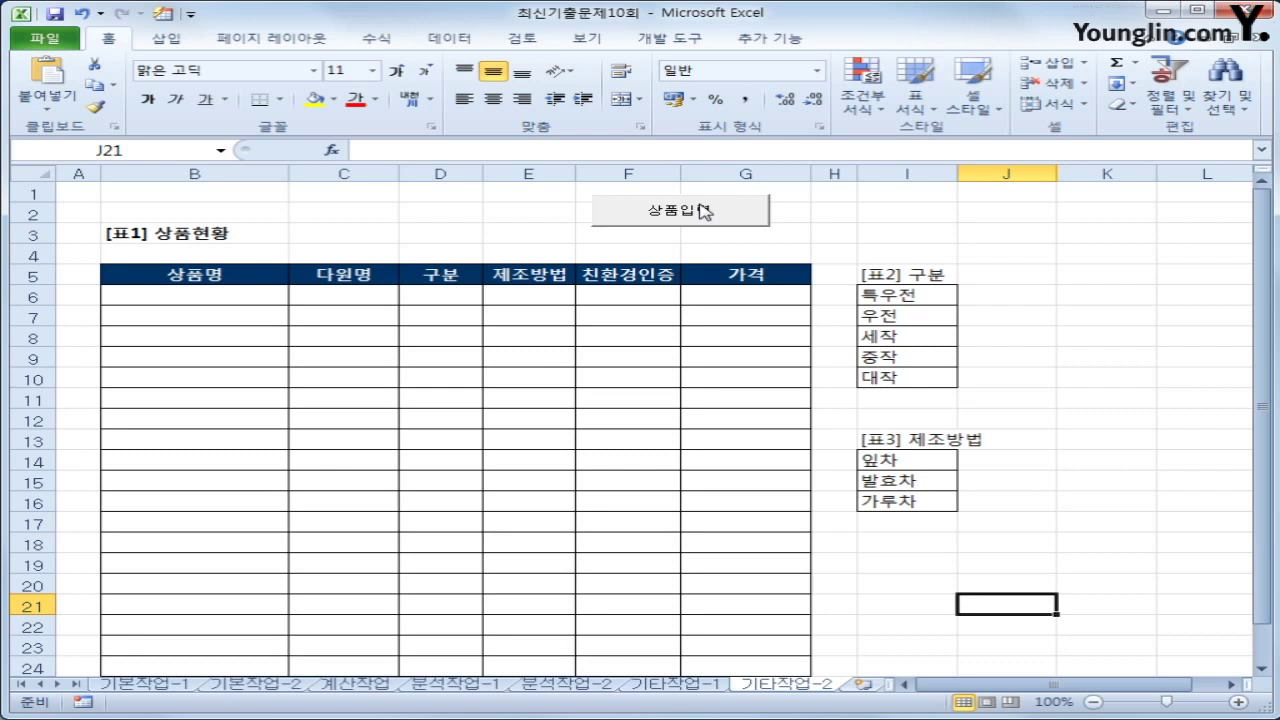
{"action": "left_click", "coordinate": [686, 40]}
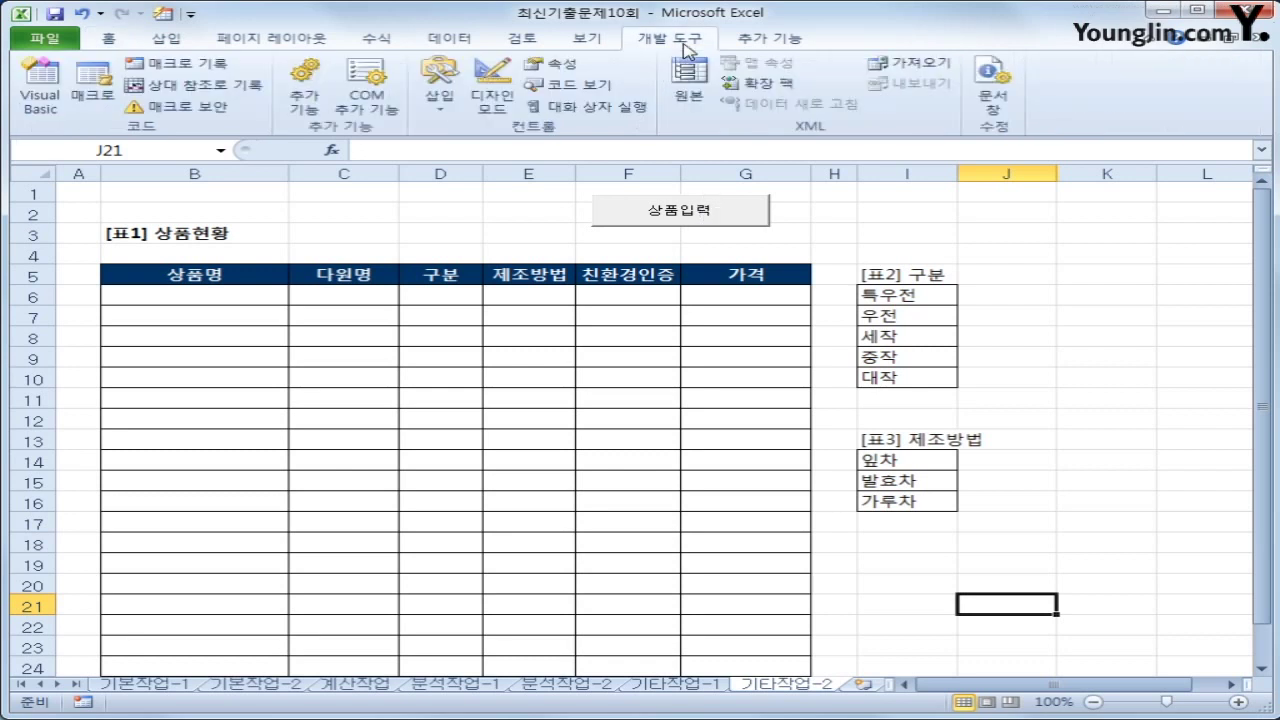
{"action": "left_click", "coordinate": [484, 106]}
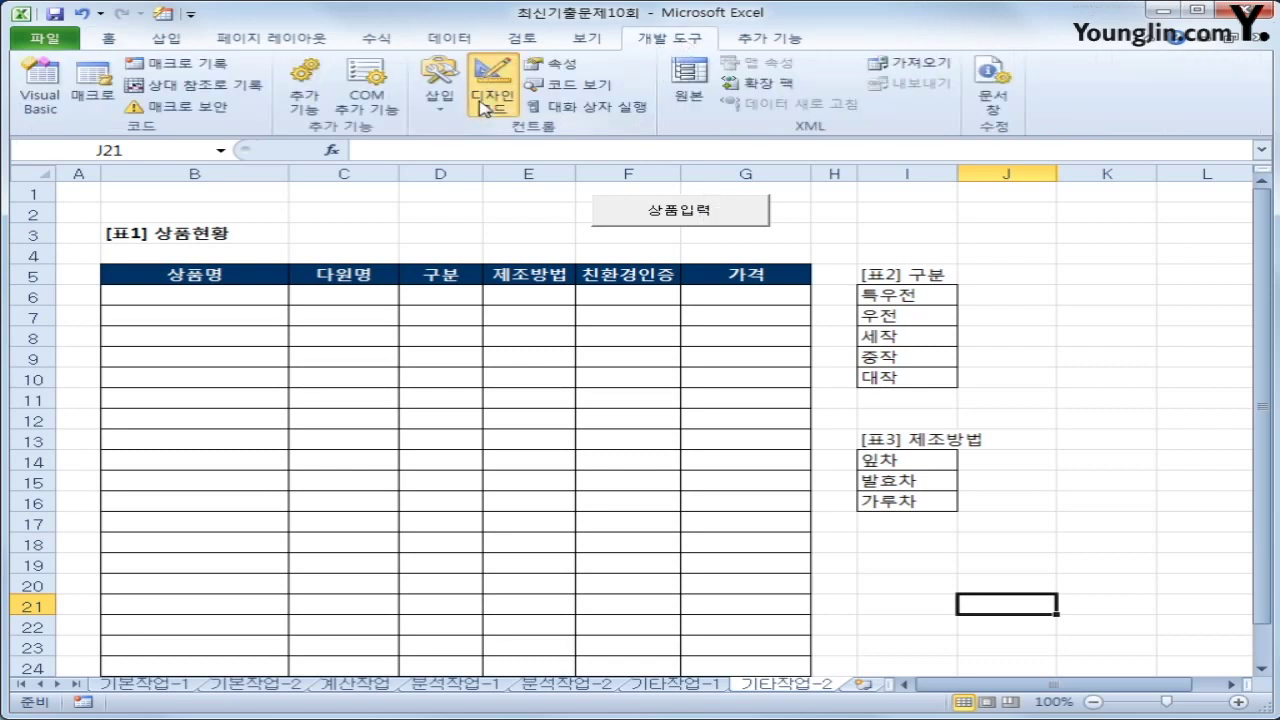
{"action": "left_click", "coordinate": [663, 211]}
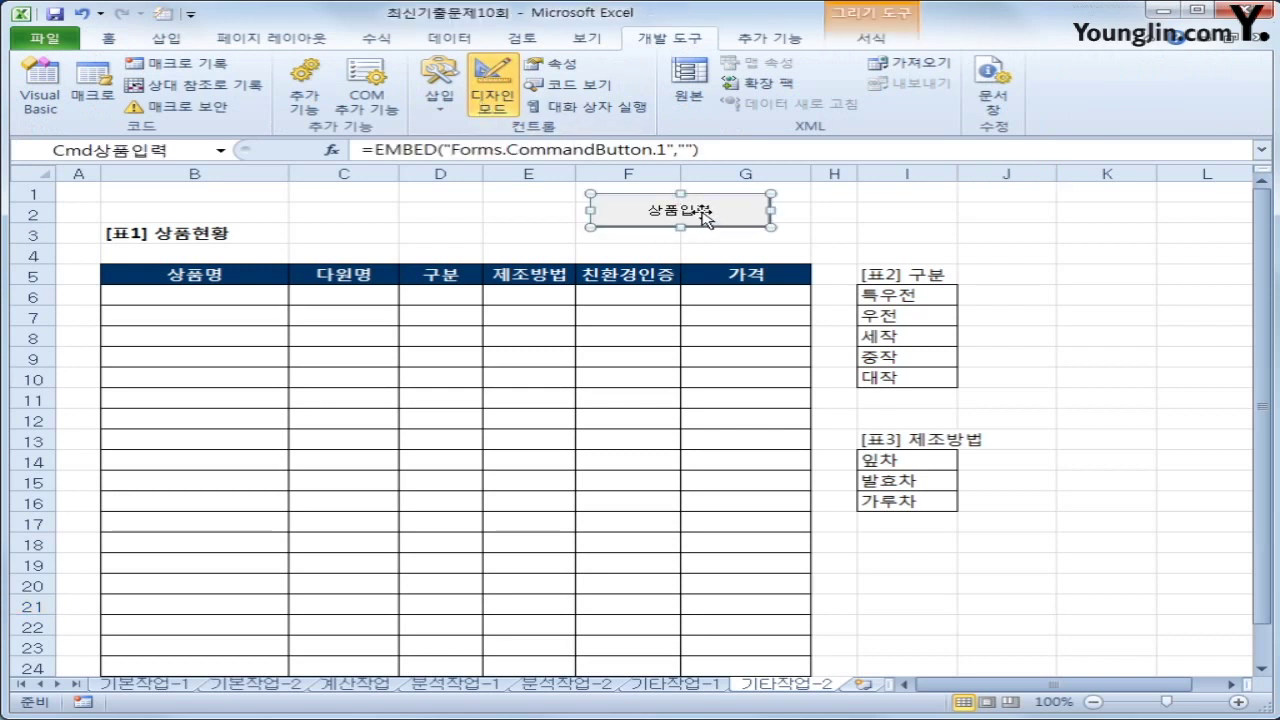
{"action": "double_click", "coordinate": [705, 218]}
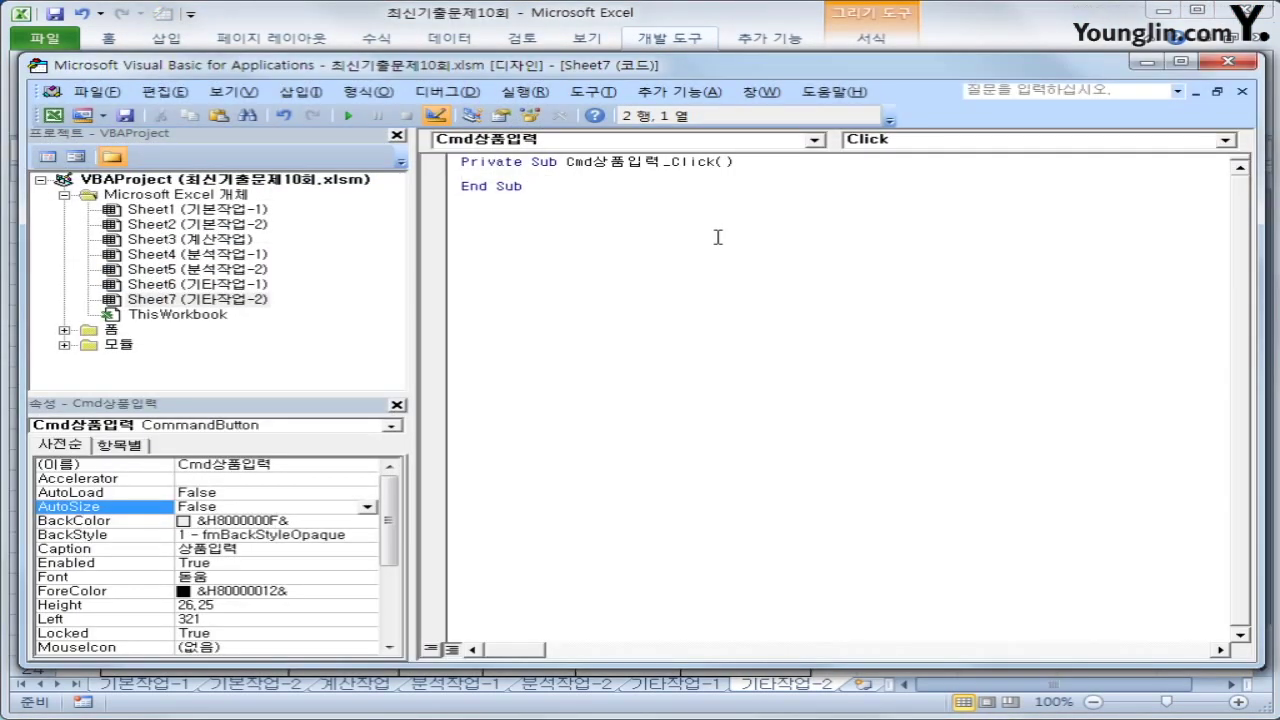
- Enter 상품입력화면.Show as the indented line inside Cmd상품입력_Click
{"action": "key", "text": "Tab"}
{"action": "type", "text": "tkdv"}
{"action": "key", "text": "BackSpace"}
{"action": "key", "text": "BackSpace"}
{"action": "key", "text": "BackSpace"}
{"action": "key", "text": "BackSpace"}
{"action": "key", "text": "Hangul"}
{"action": "type", "text": "ㅅㅏㅇ품입력ㅎㅘ면."}
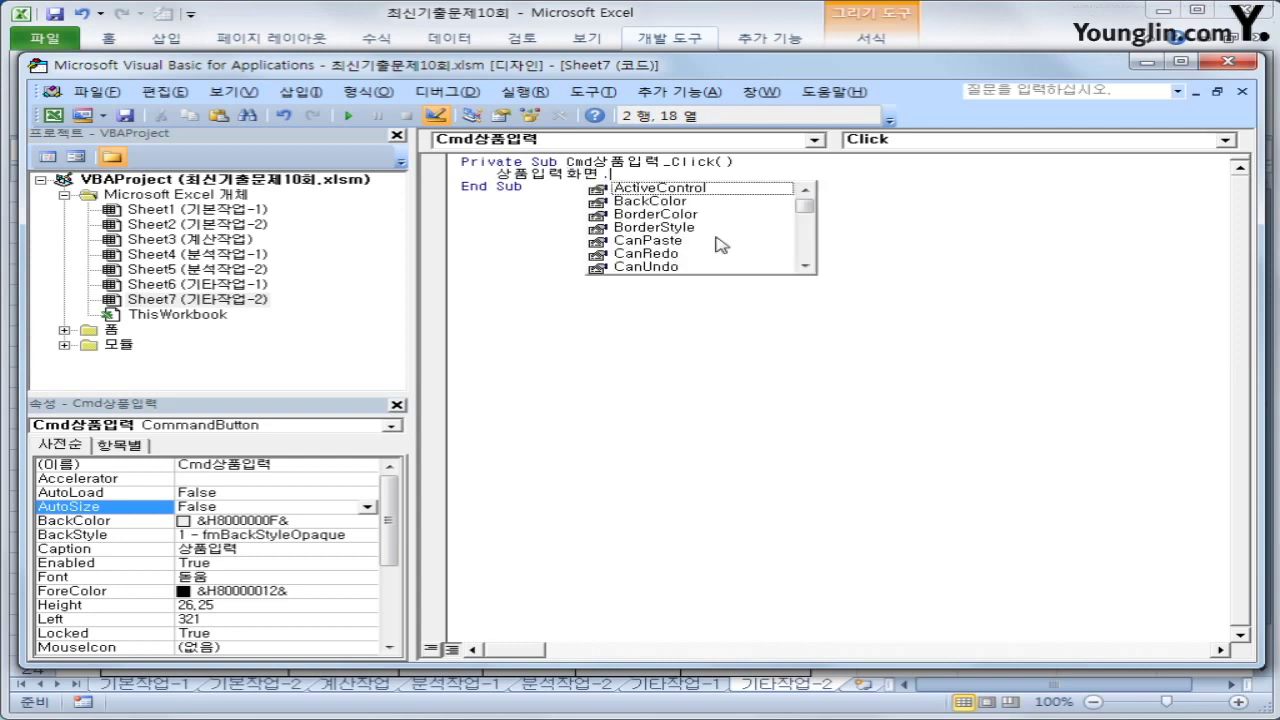
{"action": "type", "text": "sh"}
{"action": "key", "text": "Tab"}
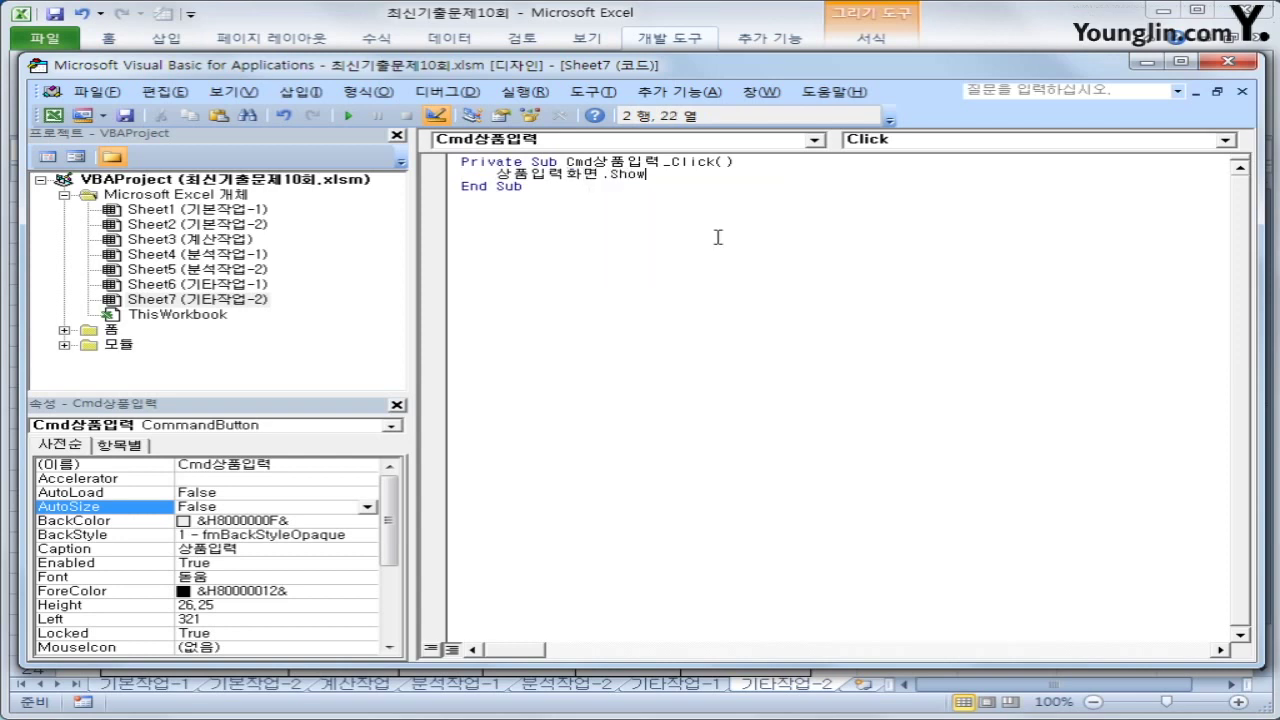
{"action": "left_click", "coordinate": [747, 310]}
{"action": "double_click", "coordinate": [114, 331]}
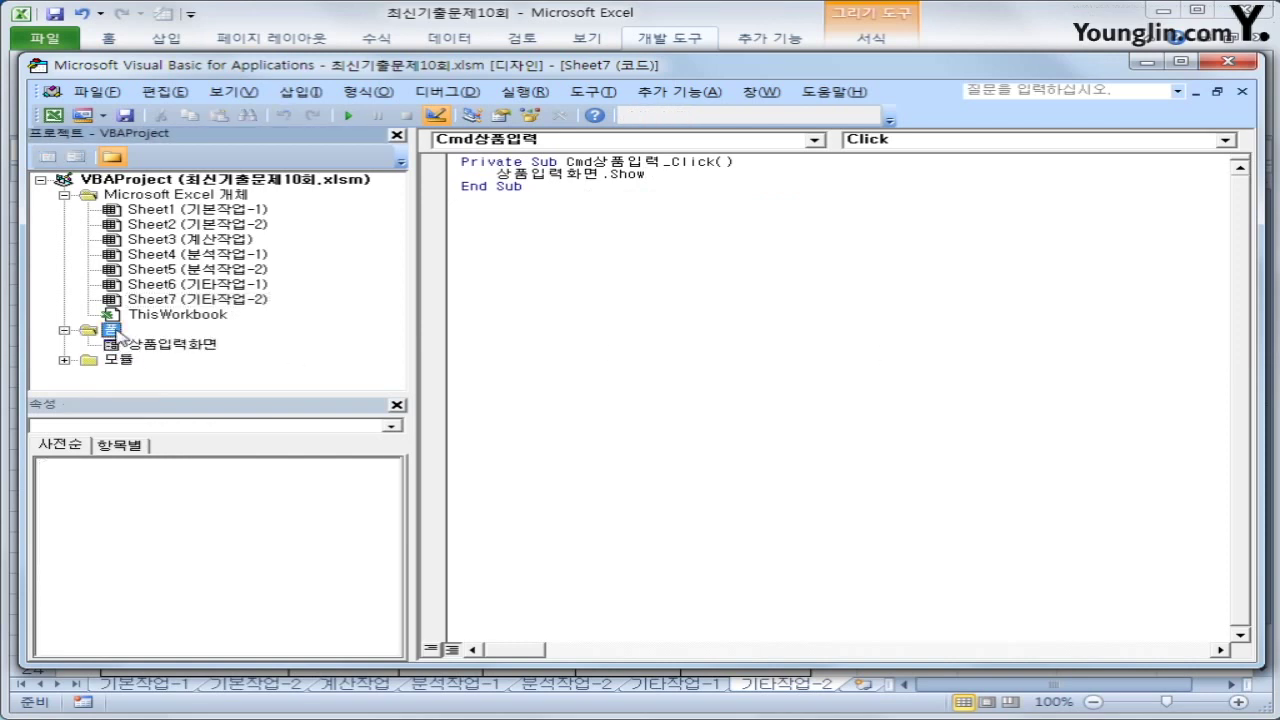
- Open the 상품입력화면 form's code and create its UserForm_Initialize procedure
{"action": "left_click", "coordinate": [145, 347]}
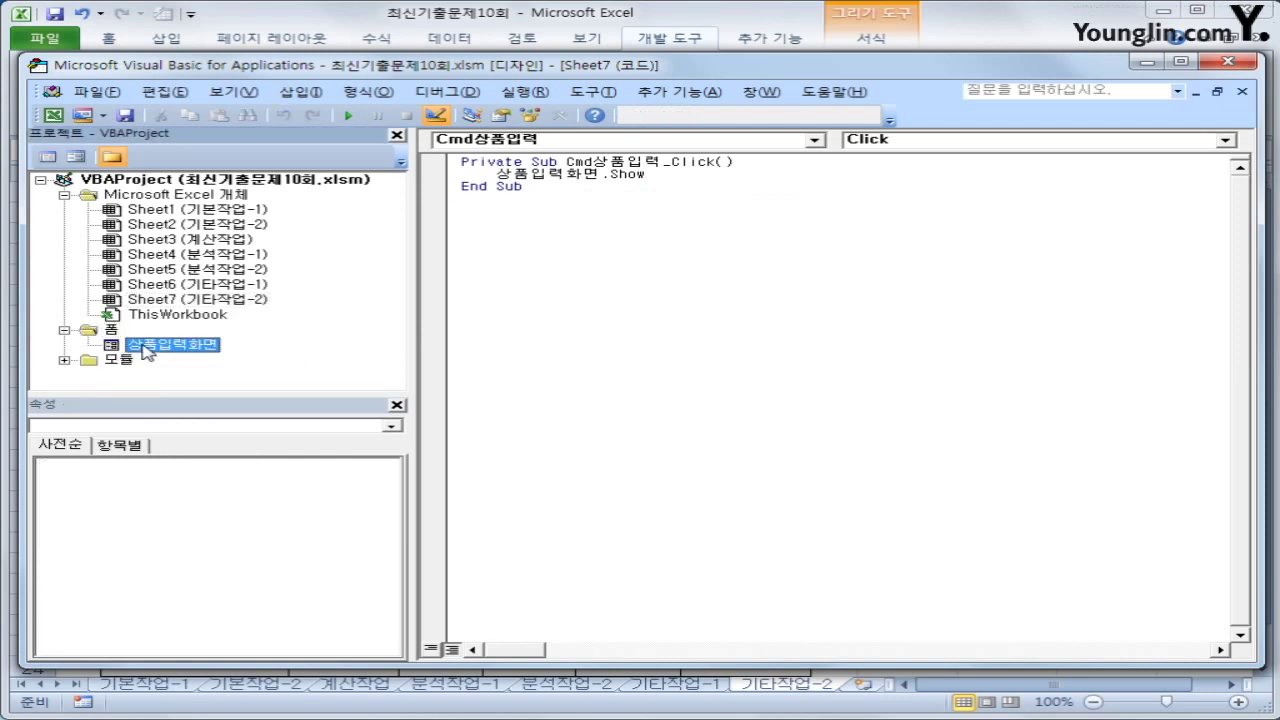
{"action": "left_click", "coordinate": [47, 157]}
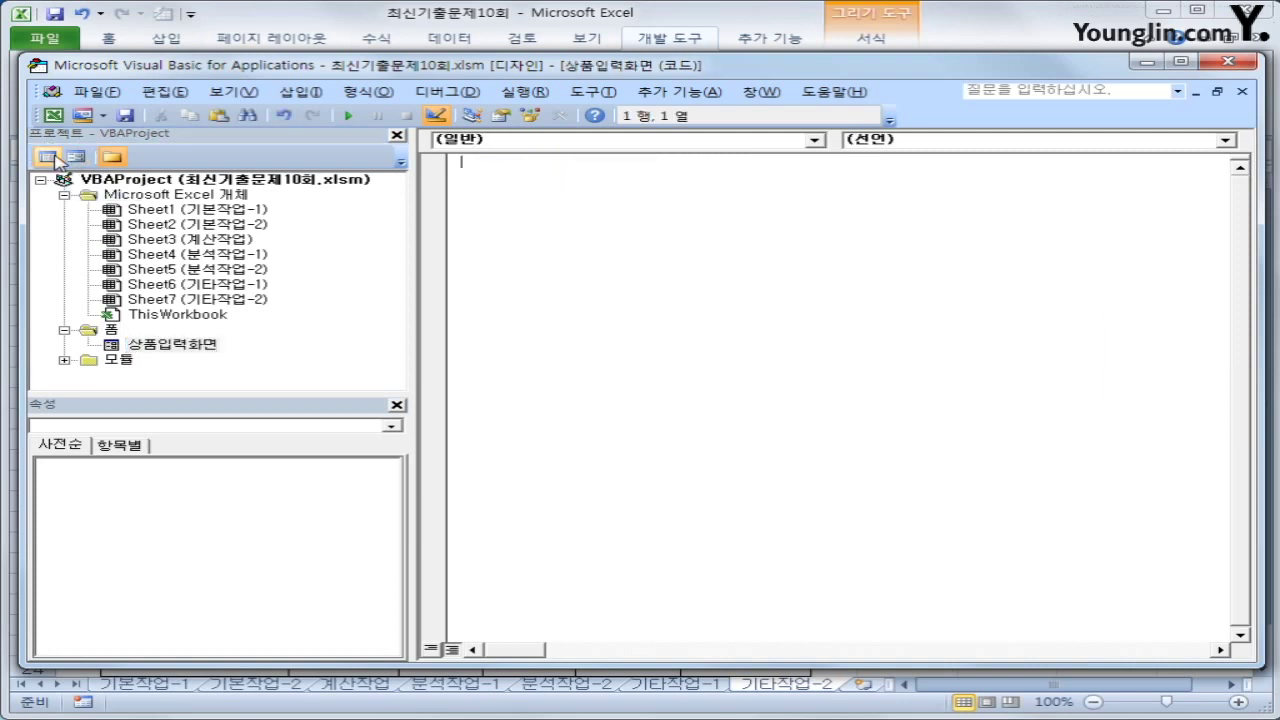
{"action": "left_click", "coordinate": [553, 142]}
{"action": "scroll", "coordinate": [823, 240], "scroll_direction": "down", "scroll_amount": 3}
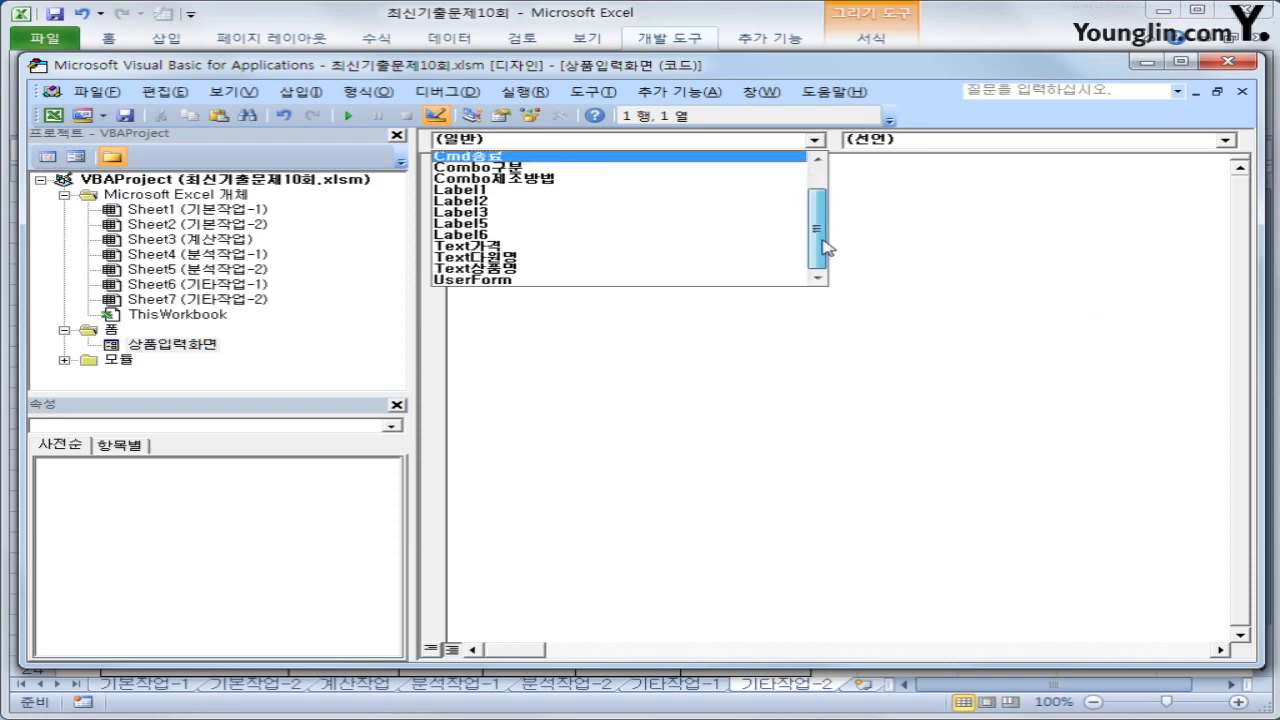
{"action": "left_click", "coordinate": [700, 279]}
{"action": "left_click", "coordinate": [921, 145]}
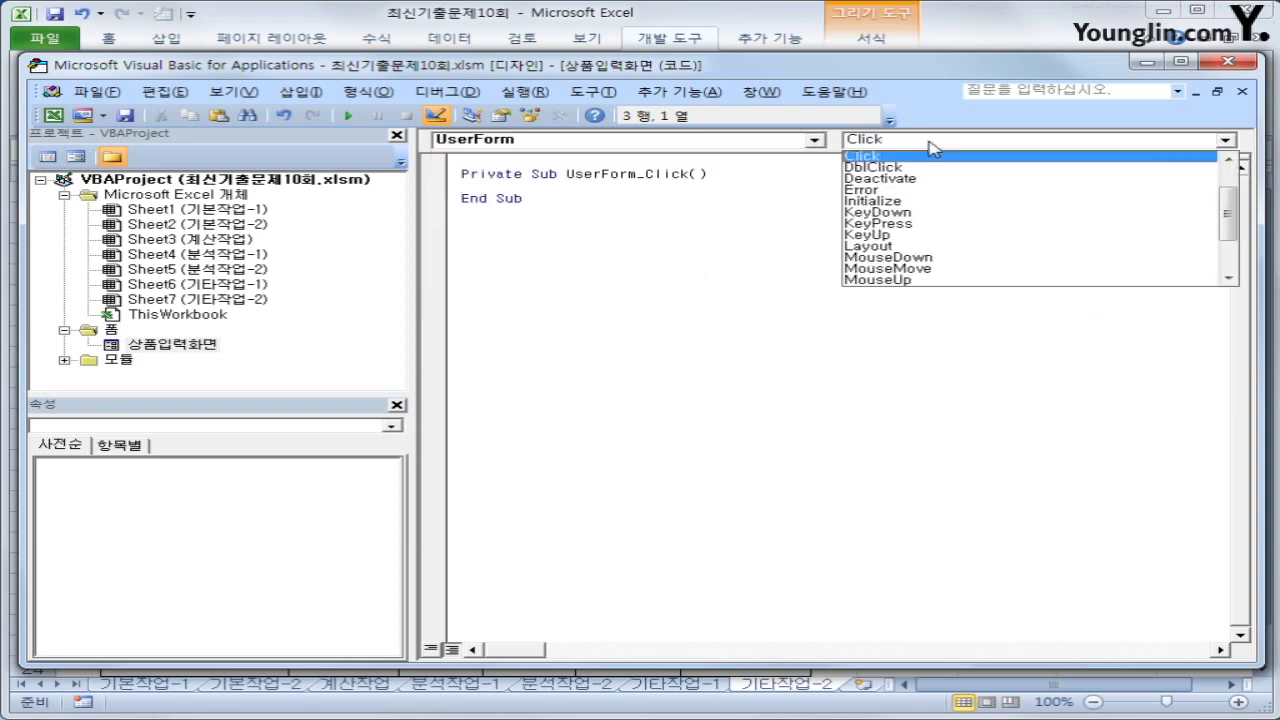
{"action": "left_click", "coordinate": [930, 206]}
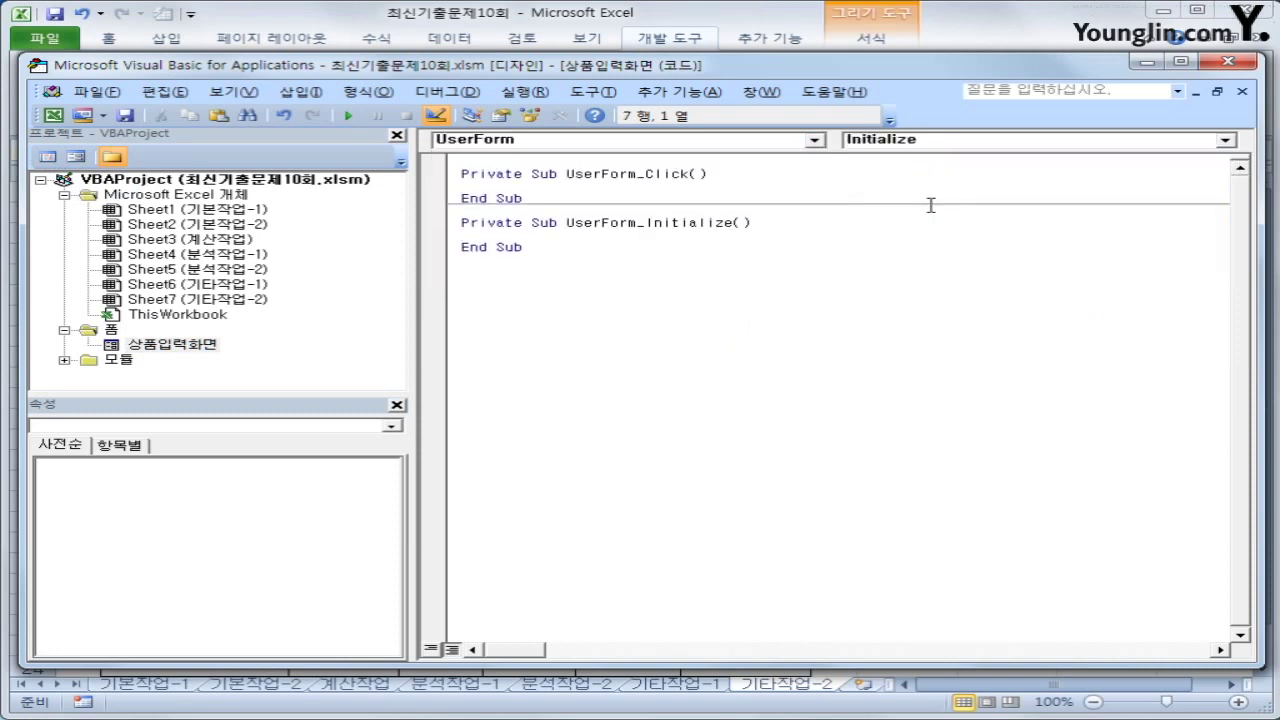
- Add Combo구분.RowSource = "I6:I10" inside UserForm_Initialize
{"action": "key", "text": "Tab"}
{"action": "type", "text": "combo구분."}
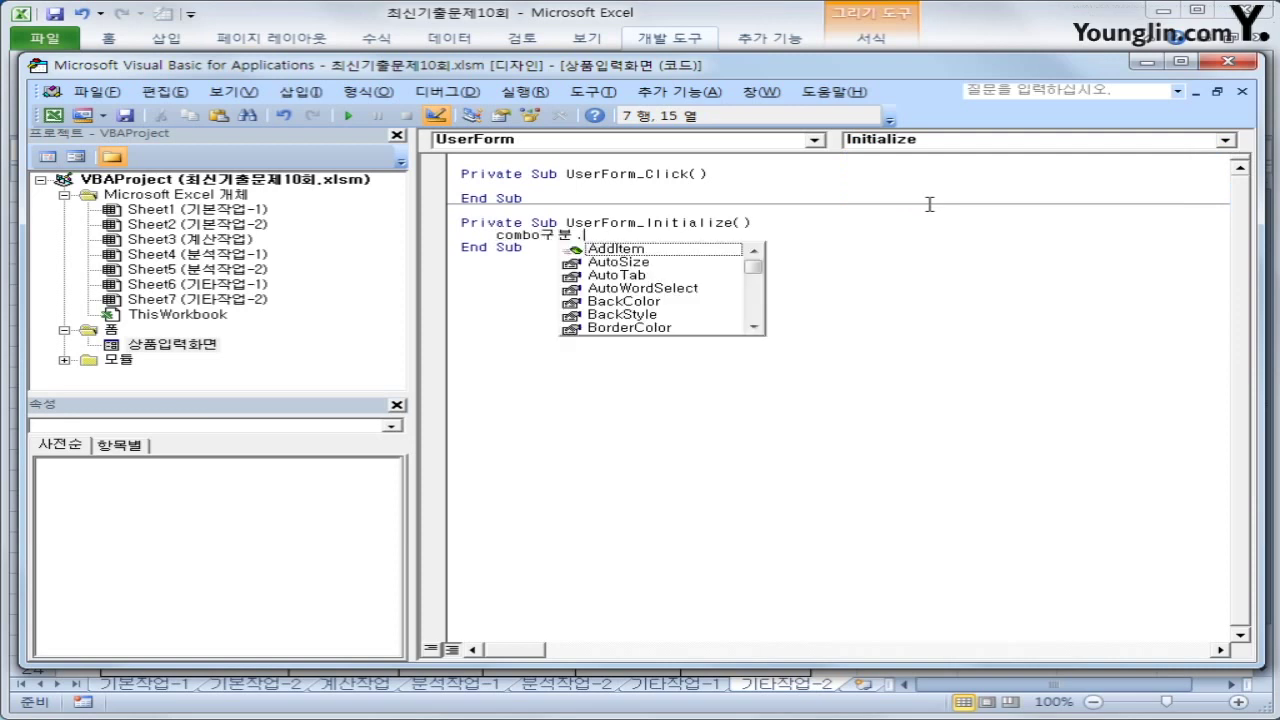
{"action": "type", "text": "rowSource =\""}
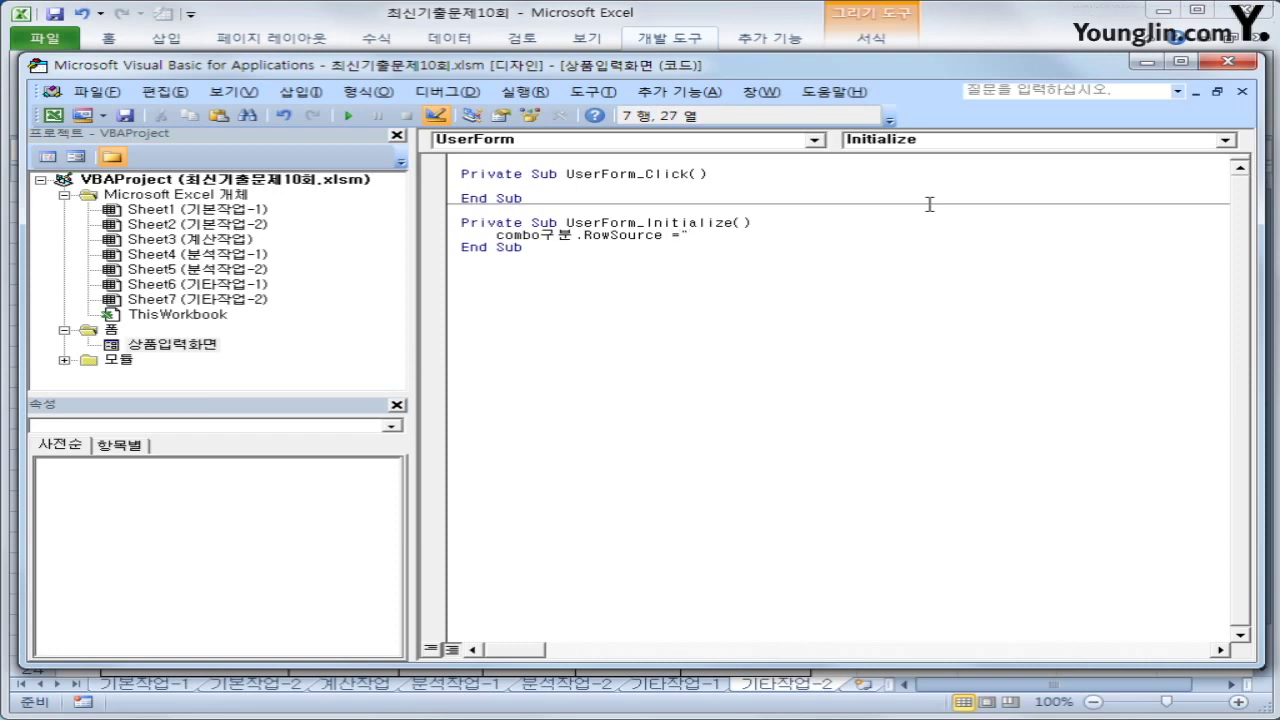
{"action": "type", "text": "I6:I1"}
{"action": "key", "text": "BackSpace"}
{"action": "type", "text": "10\""}
{"action": "key", "text": "Return"}
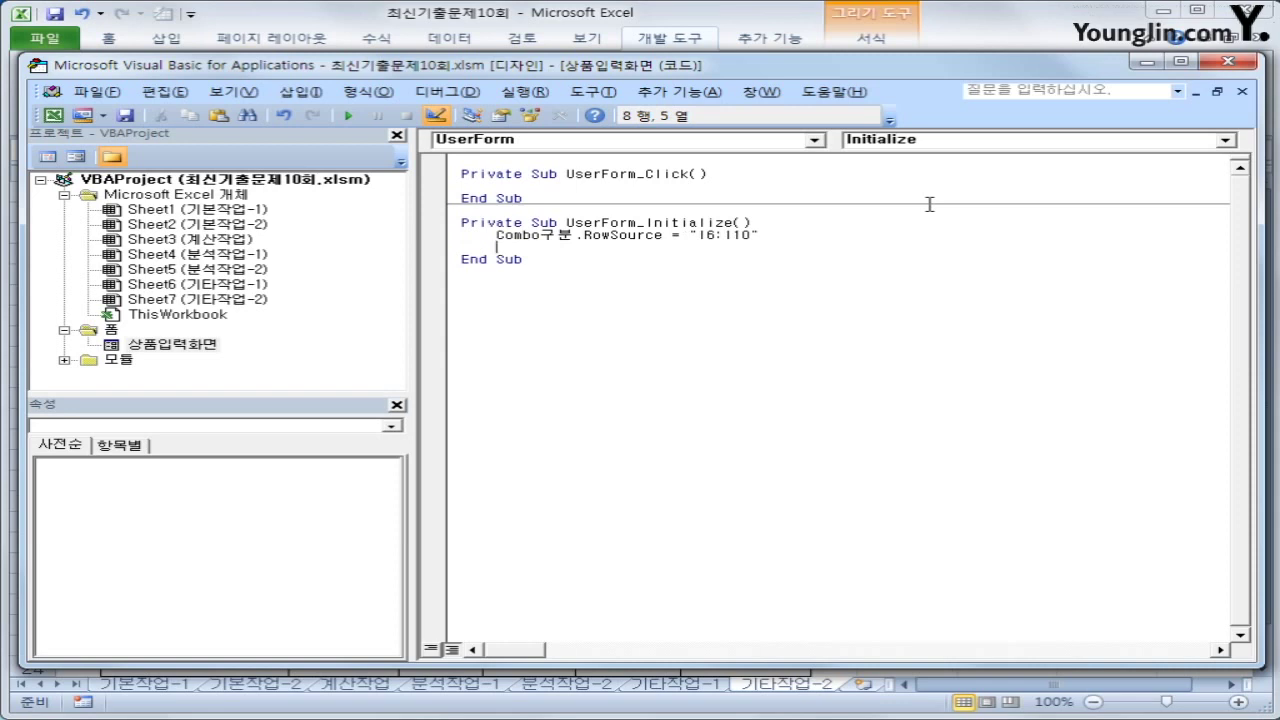
- Add Combo제조방법.RowSource = "I14:I16" on the next line
{"action": "type", "text": "채"}
{"action": "key", "text": "BackSpace"}
{"action": "type", "text": "combo제조방법"}
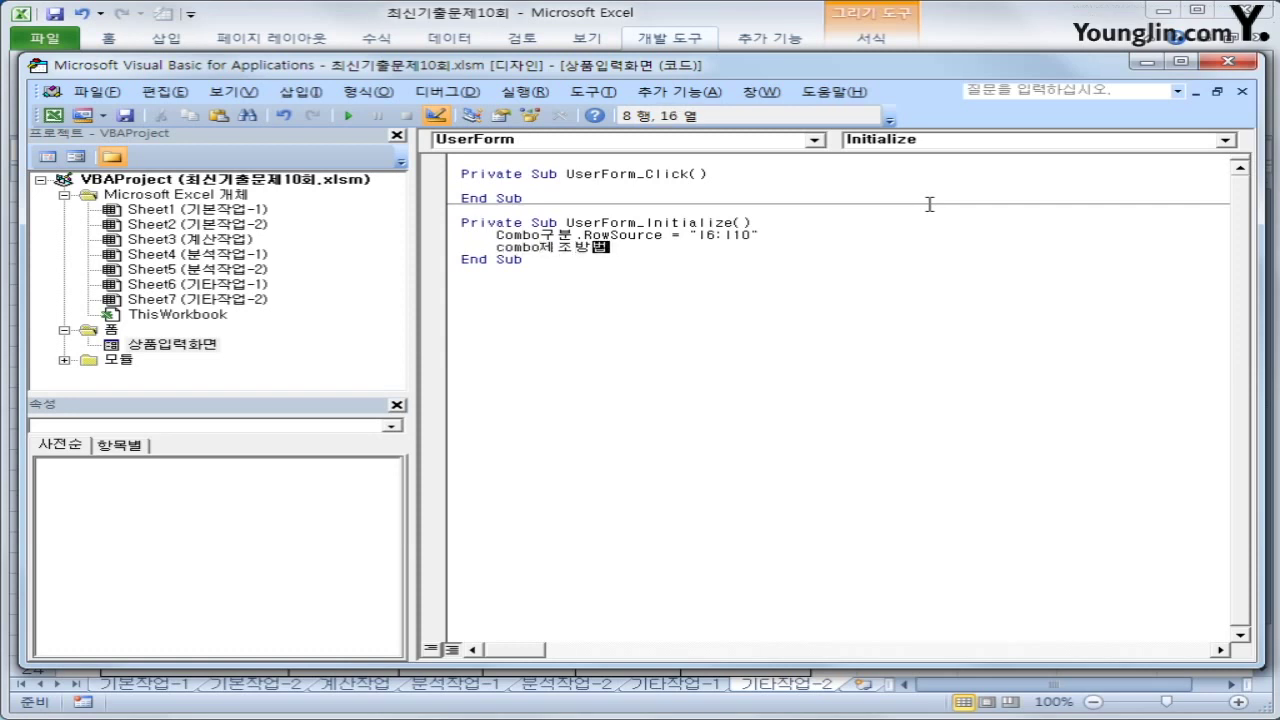
{"action": "type", "text": ".ro"}
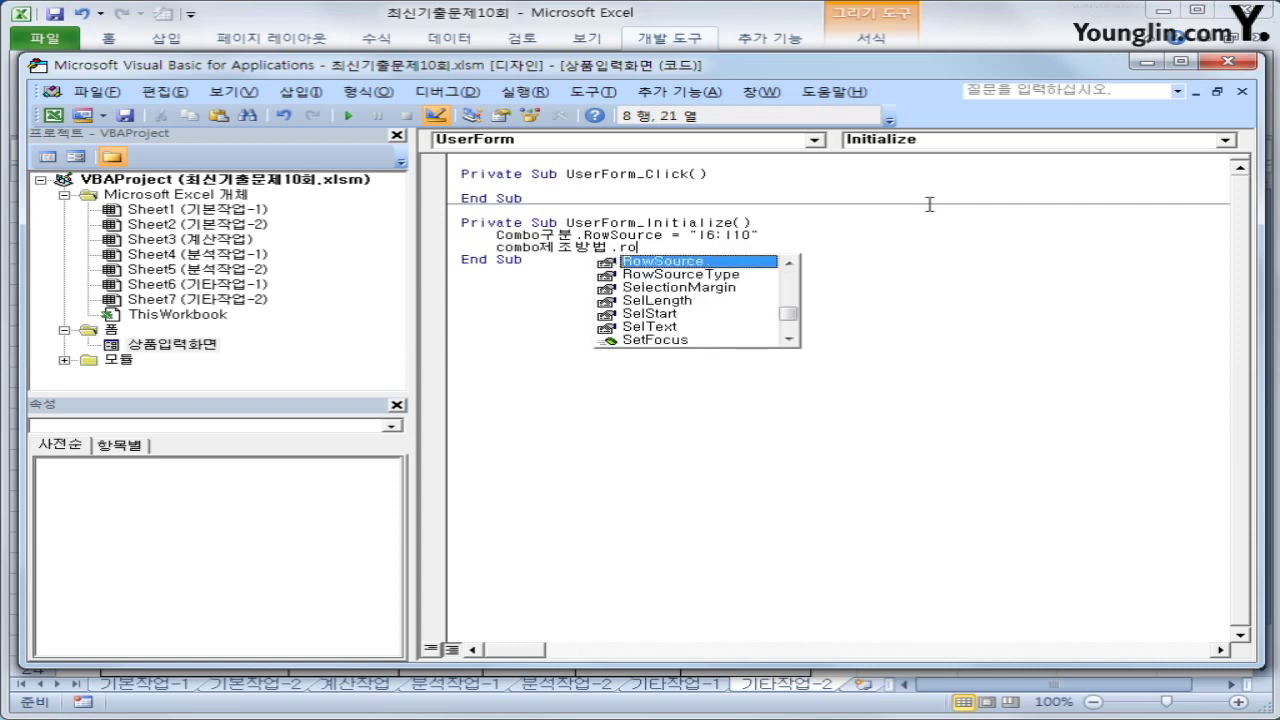
{"action": "key", "text": "Tab"}
{"action": "type", "text": "=\""}
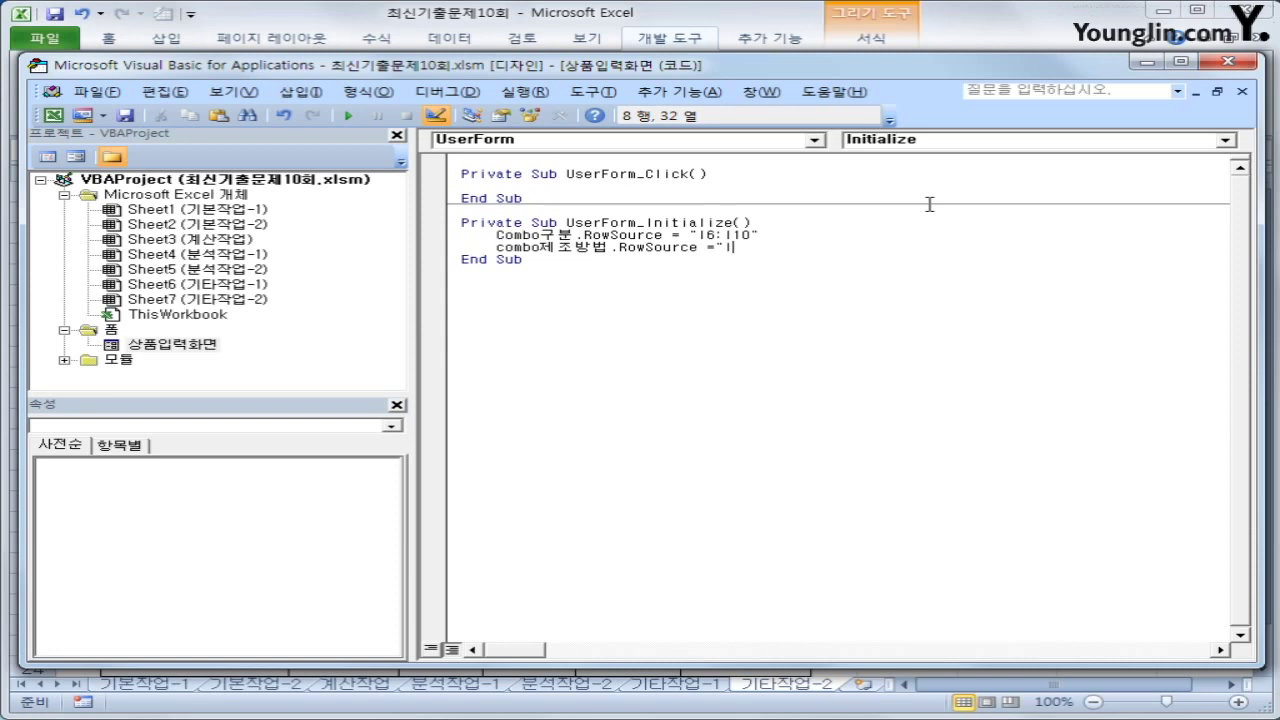
{"action": "type", "text": "4:I16\""}
{"action": "key", "text": "Down"}
{"action": "key", "text": "Return"}
- Make Cmd종료_Click close the form with Unload Me
{"action": "left_click", "coordinate": [683, 141]}
{"action": "left_click", "coordinate": [630, 160]}
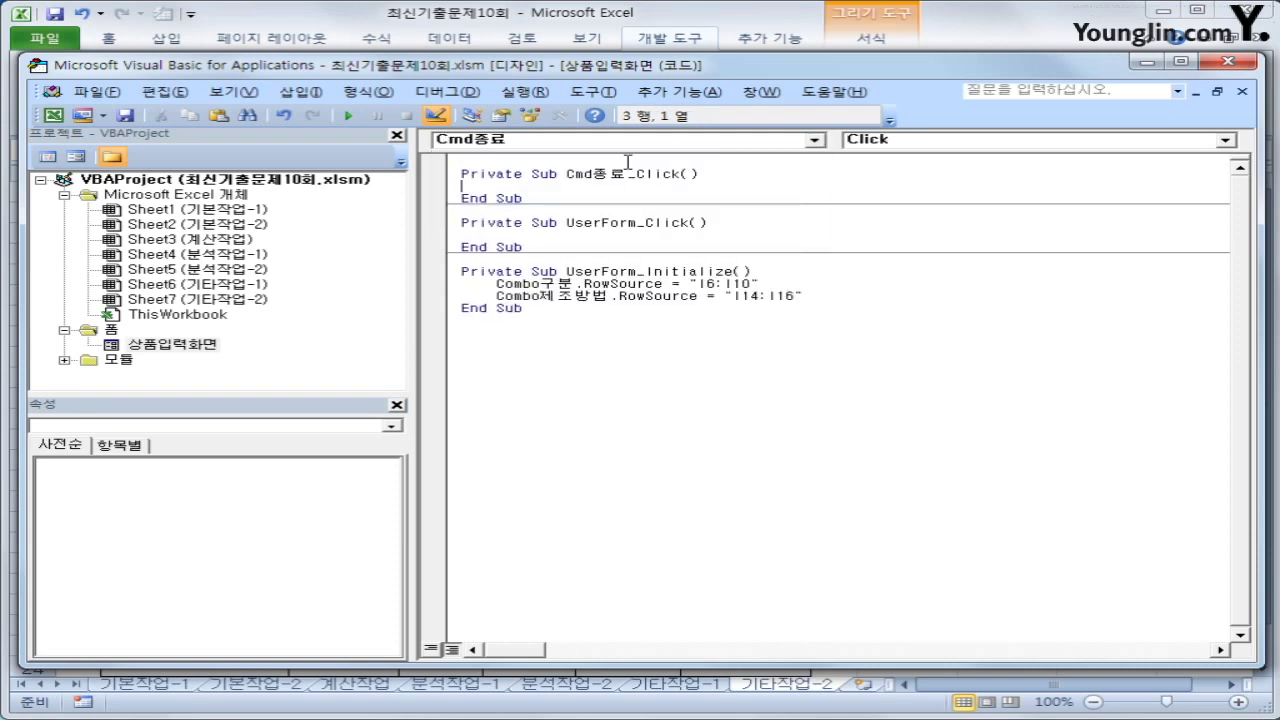
{"action": "key", "text": "Tab"}
{"action": "type", "text": "unload me"}
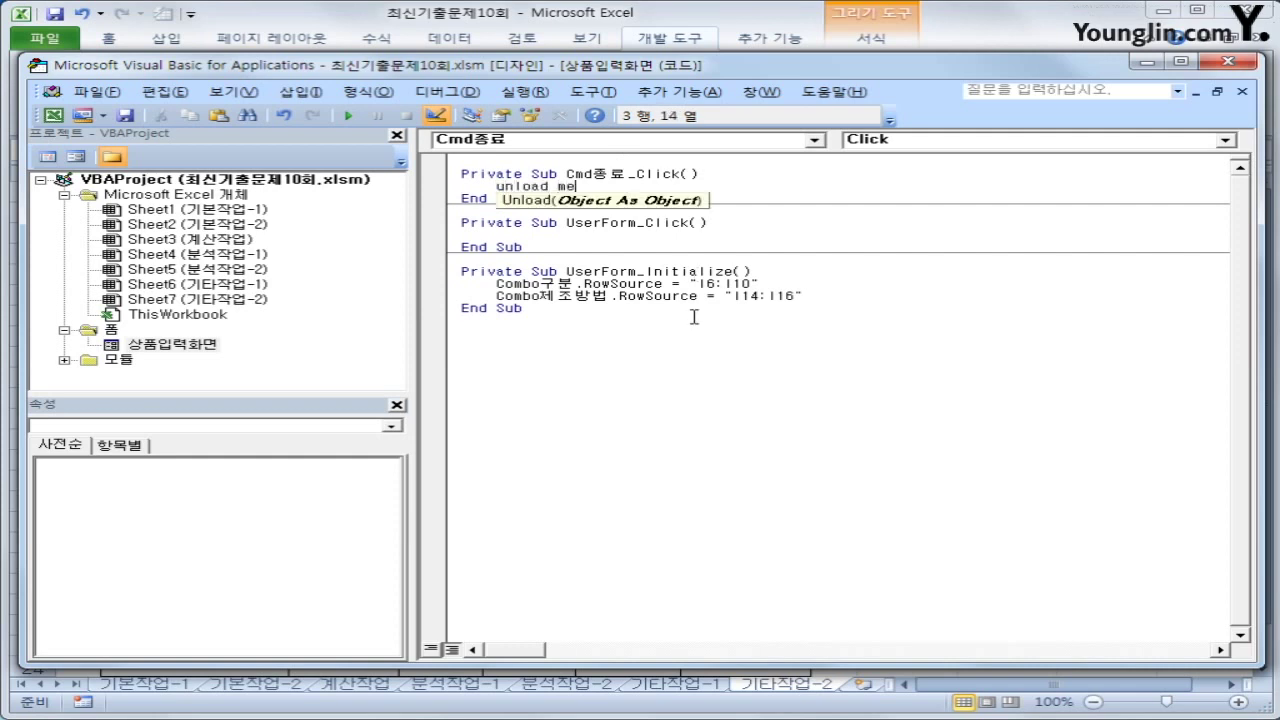
{"action": "key", "text": "Down"}
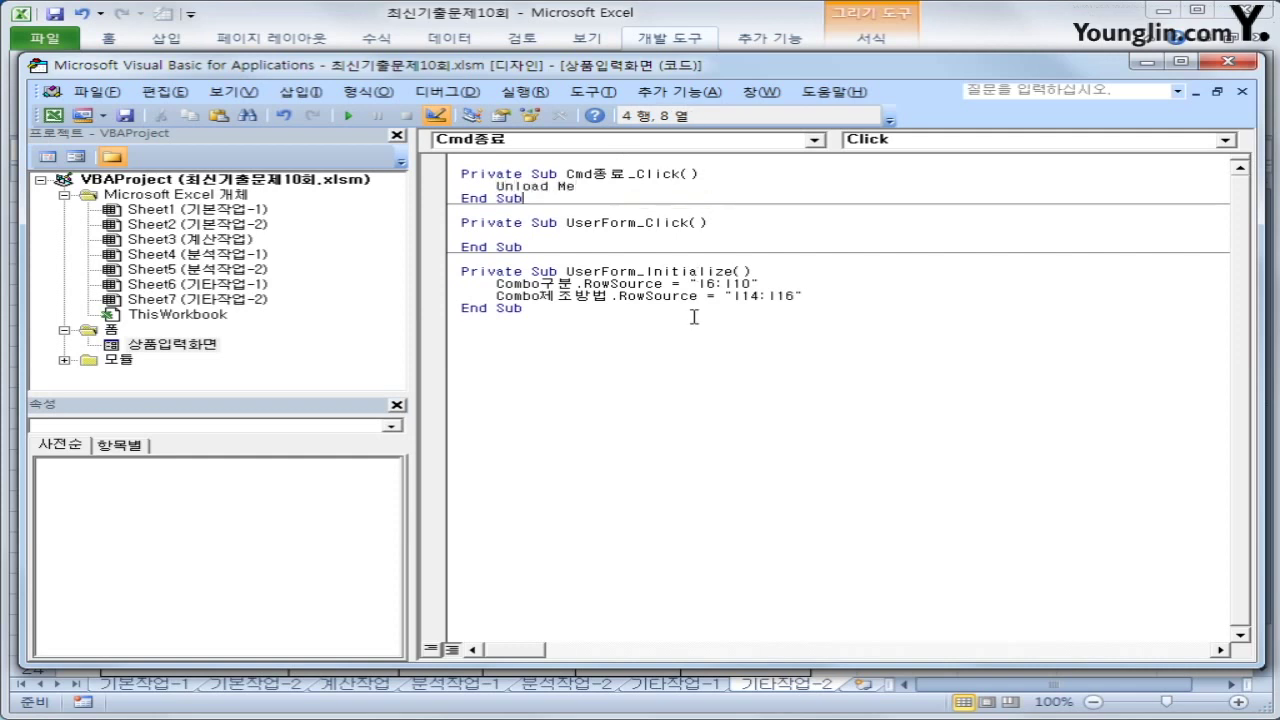
{"action": "left_click", "coordinate": [655, 394]}
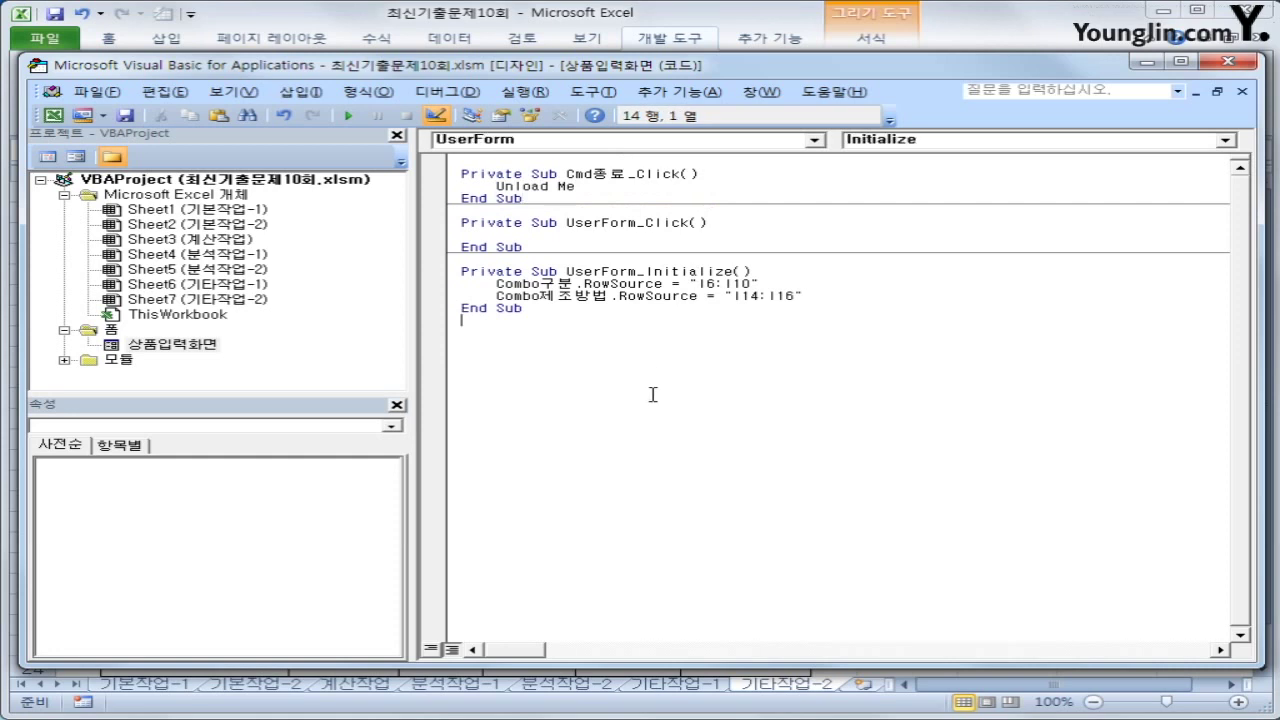
- Create an empty Cmd등록_Click procedure from the form designer and close the VBA editor
{"action": "double_click", "coordinate": [150, 350]}
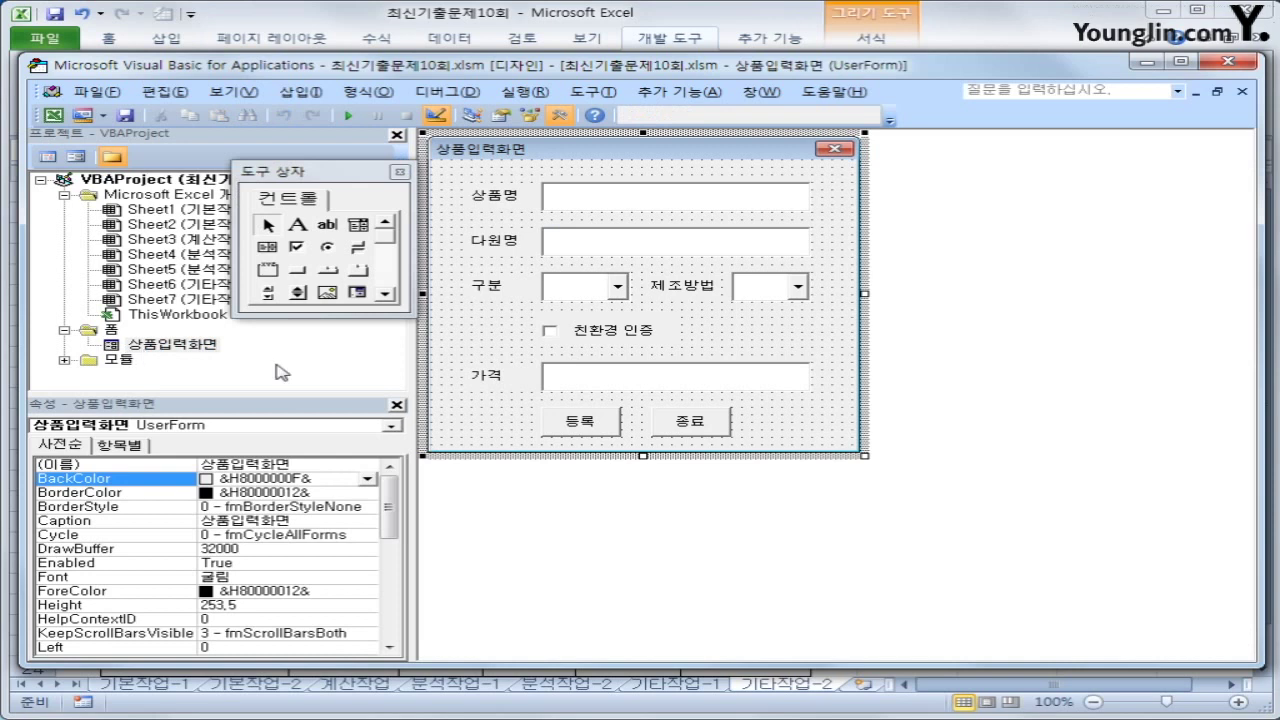
{"action": "left_click", "coordinate": [580, 421]}
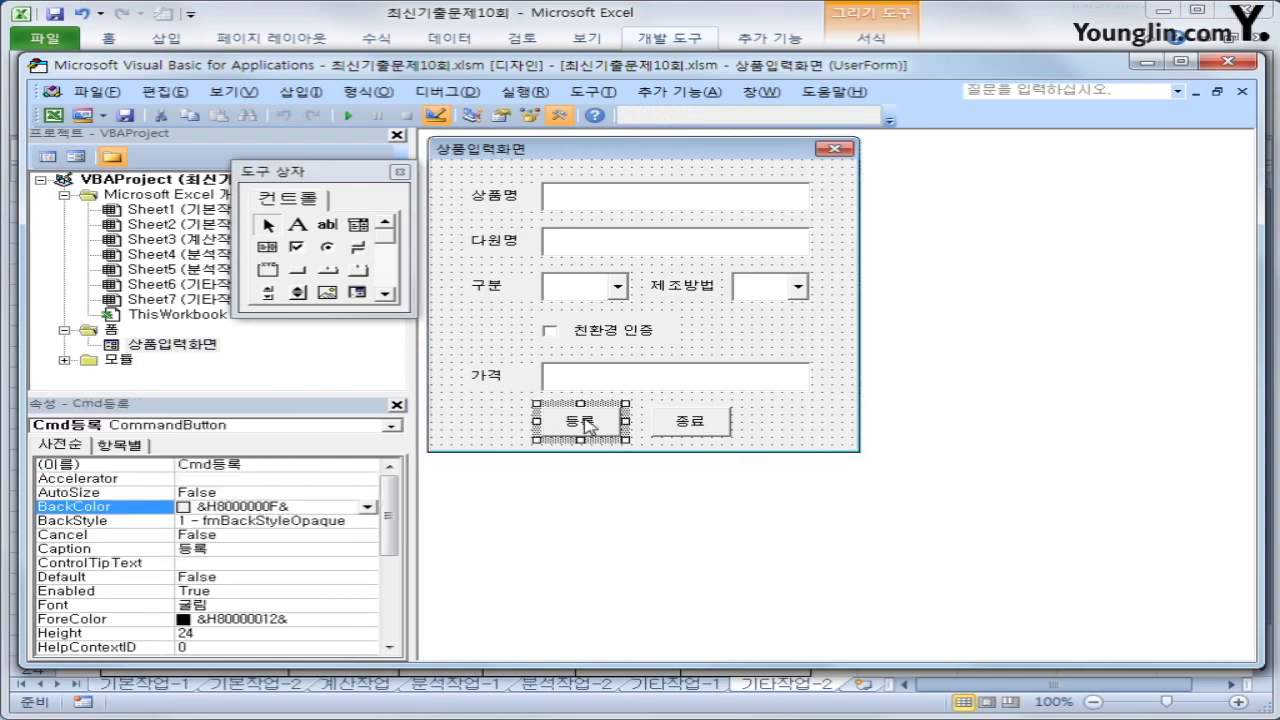
{"action": "double_click", "coordinate": [586, 424]}
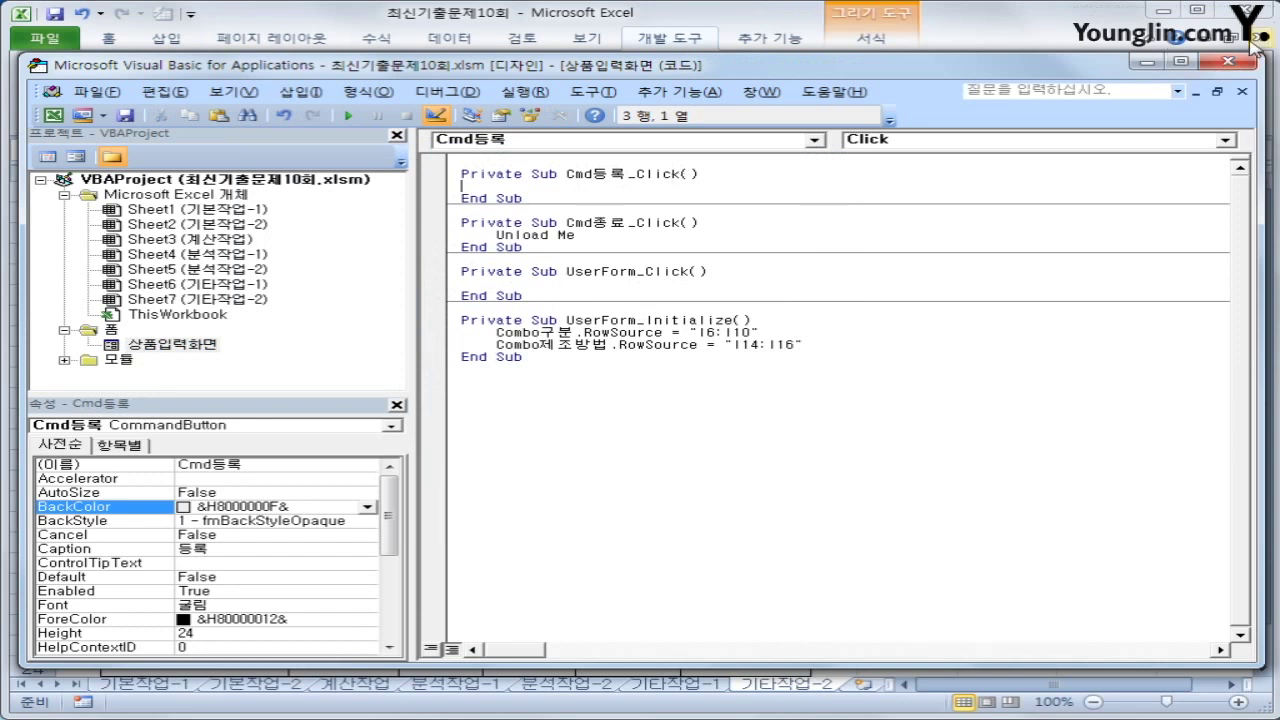
{"action": "left_click", "coordinate": [1228, 62]}
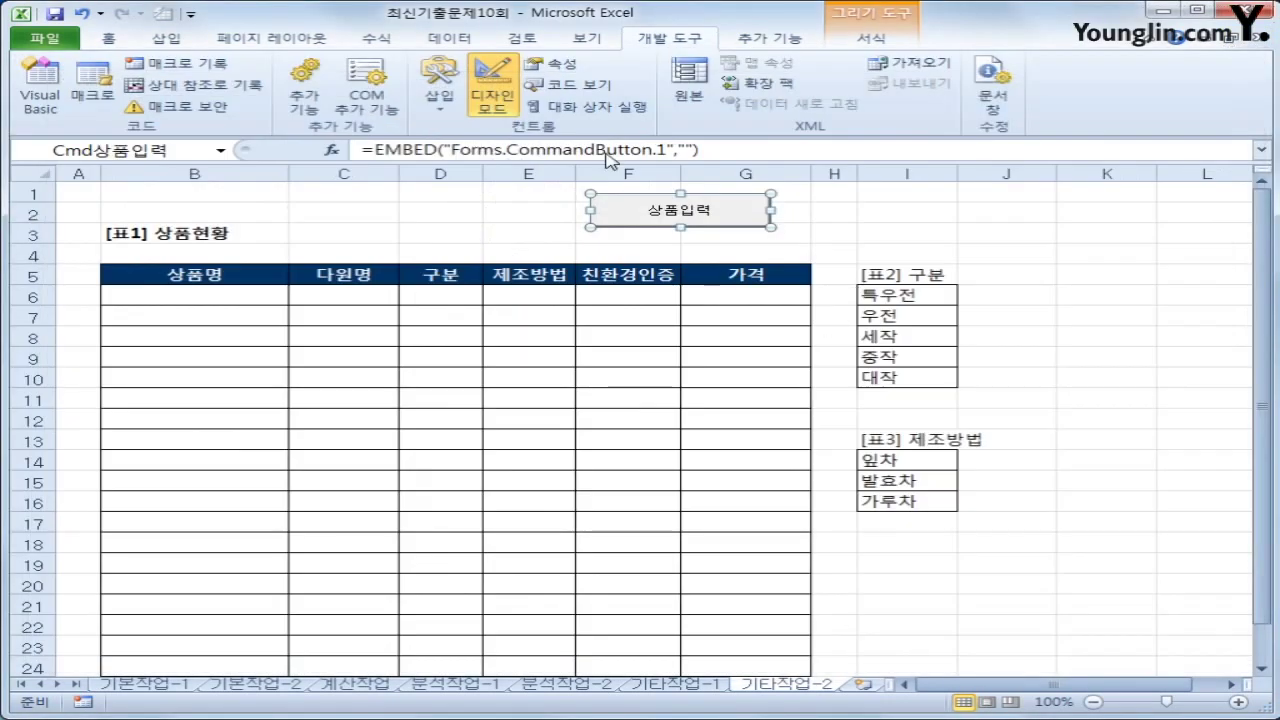
- Turn off design mode and run the 상품입력 button to open the 상품입력화면 form
{"action": "left_click", "coordinate": [492, 95]}
{"action": "left_click", "coordinate": [932, 230]}
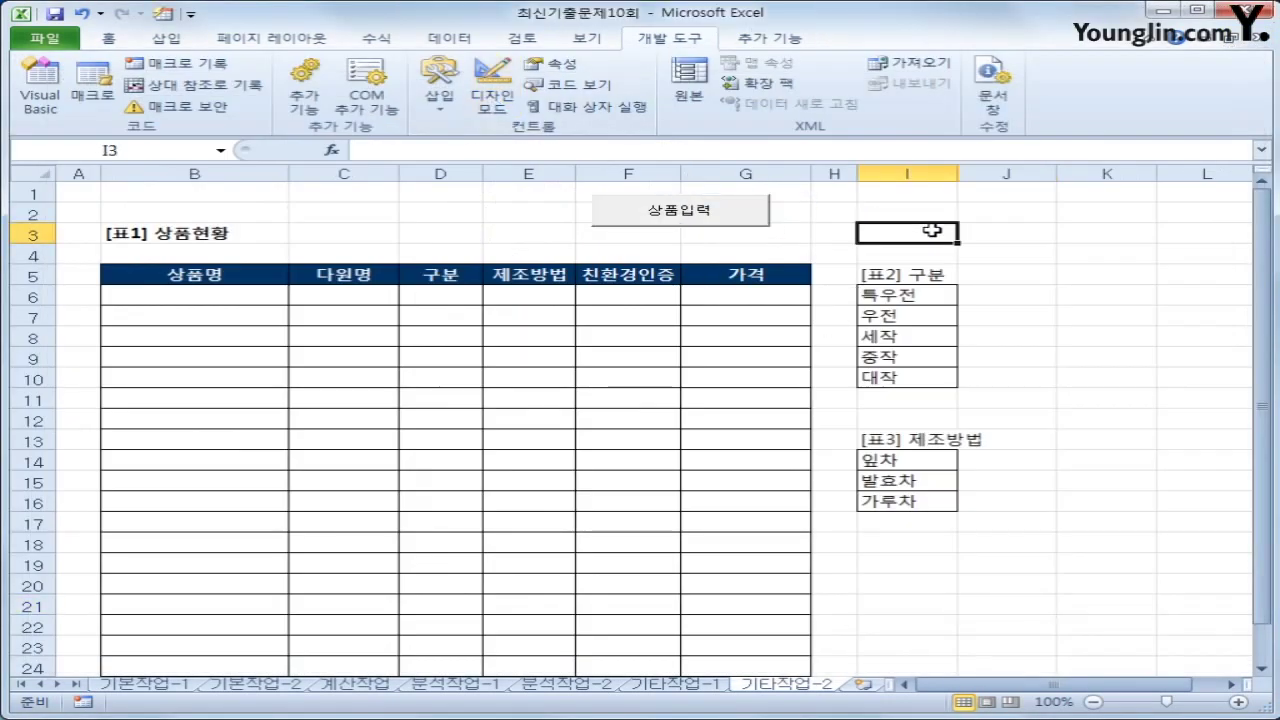
{"action": "left_click", "coordinate": [700, 214]}
{"action": "left_click_drag", "start_coordinate": [740, 215], "coordinate": [1043, 271]}
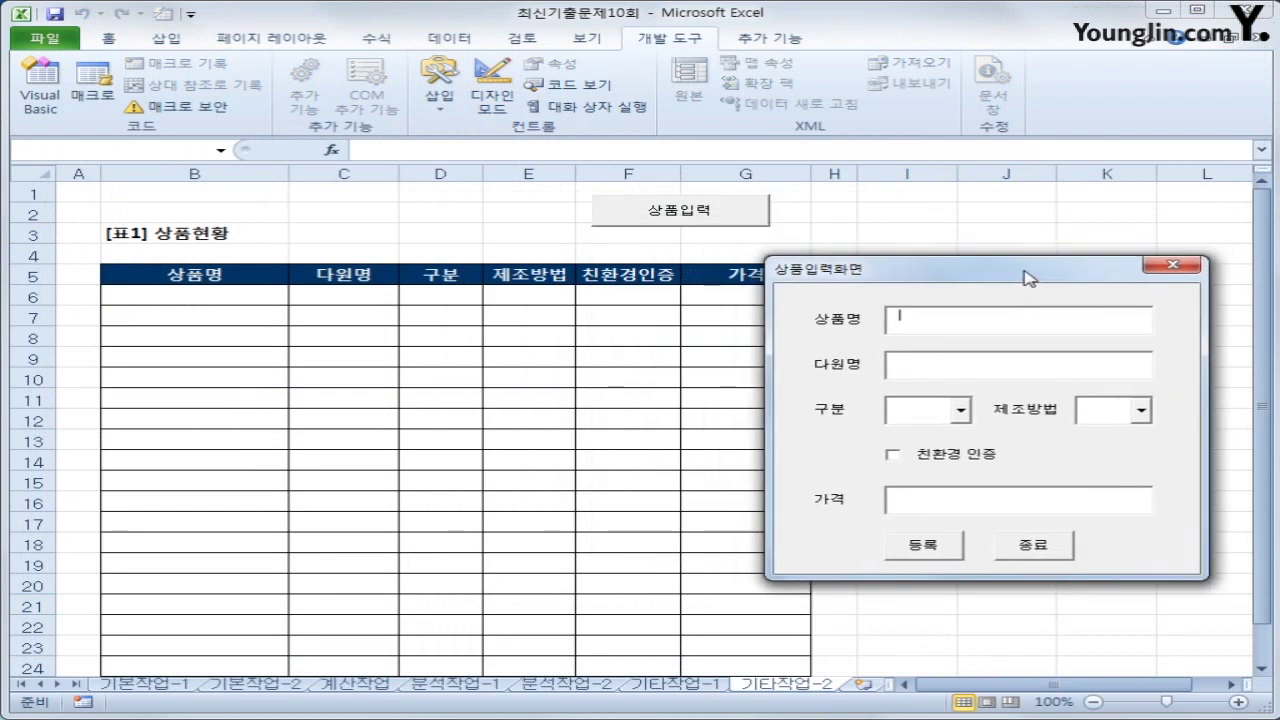
- Choose 특우전 for 구분 and 잎차 for 제조방법, and tick 친환경 인증
{"action": "left_click", "coordinate": [922, 366]}
{"action": "left_click", "coordinate": [960, 409]}
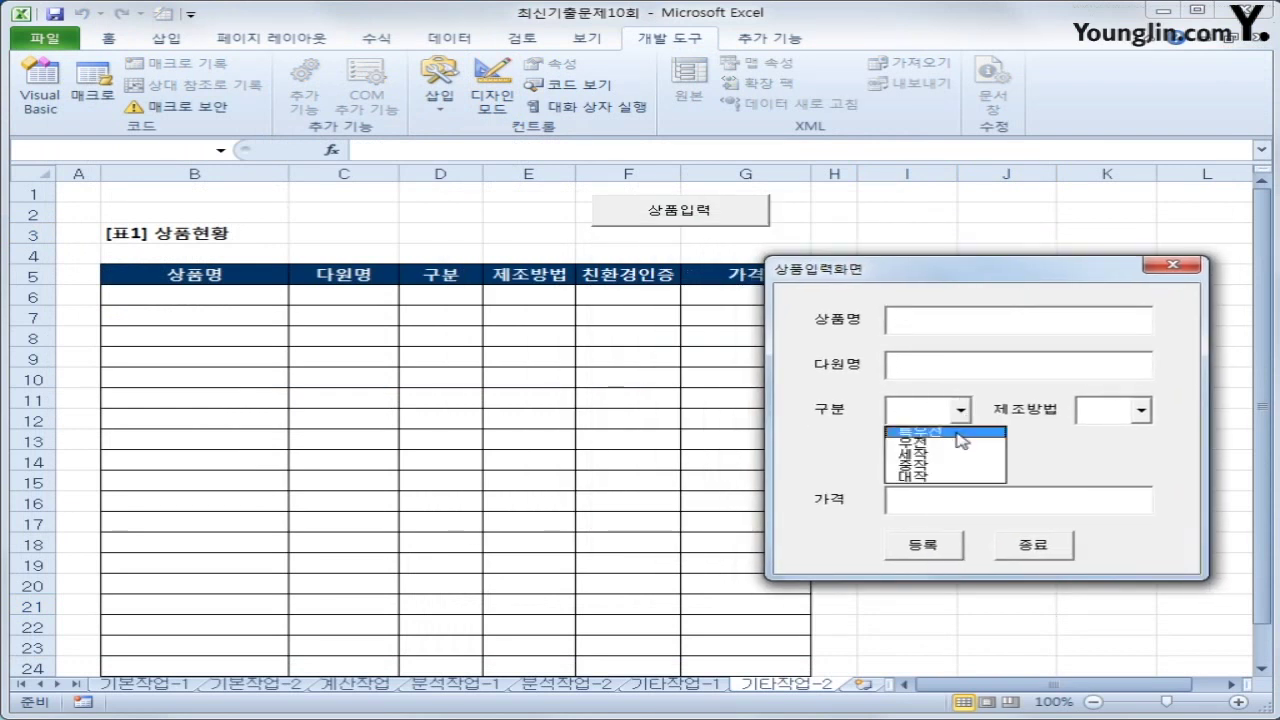
{"action": "left_click", "coordinate": [957, 433]}
{"action": "left_click", "coordinate": [1141, 409]}
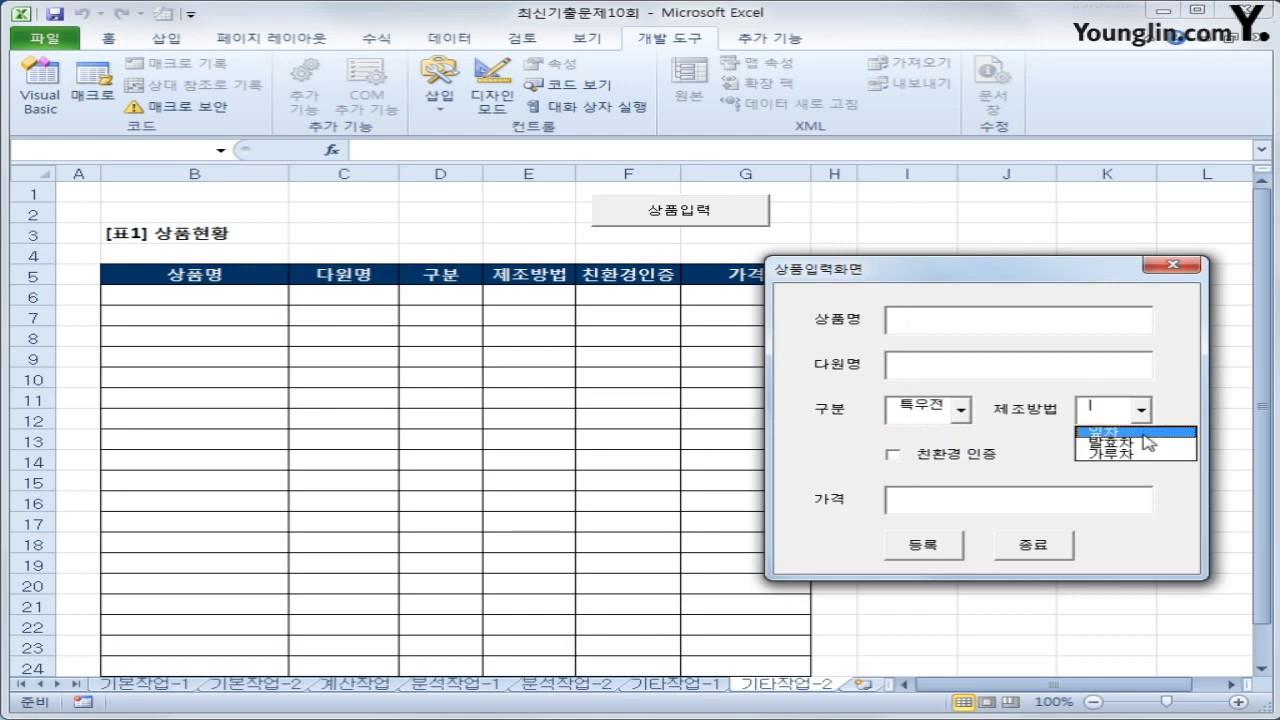
{"action": "left_click", "coordinate": [1141, 433]}
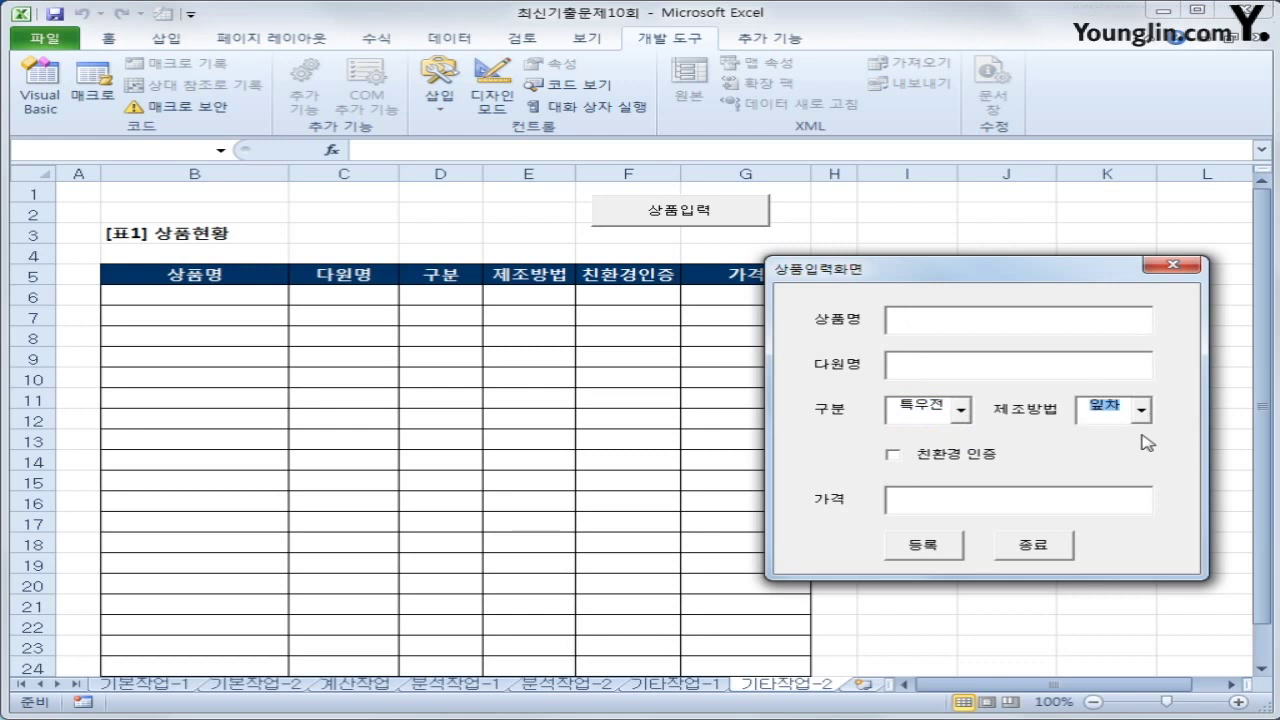
{"action": "left_click", "coordinate": [895, 458]}
{"action": "left_click", "coordinate": [914, 498]}
{"action": "left_click", "coordinate": [921, 320]}
{"action": "left_click", "coordinate": [920, 363]}
{"action": "left_click", "coordinate": [919, 490]}
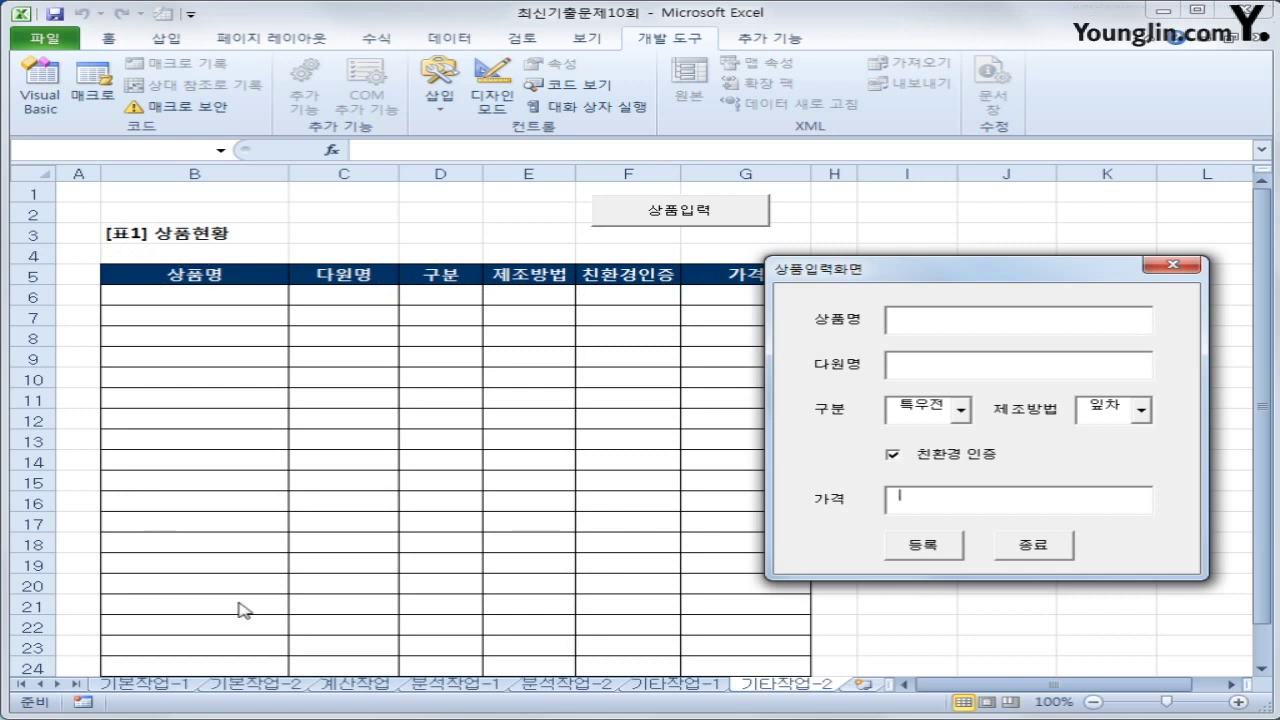
- Annotate the product table's title, header row and body with pen notes
{"action": "mouse_move", "coordinate": [195, 257]}
{"action": "left_mouse_down"}
{"action": "mouse_move", "coordinate": [138, 256]}
{"action": "mouse_move", "coordinate": [195, 246]}
{"action": "left_mouse_up"}
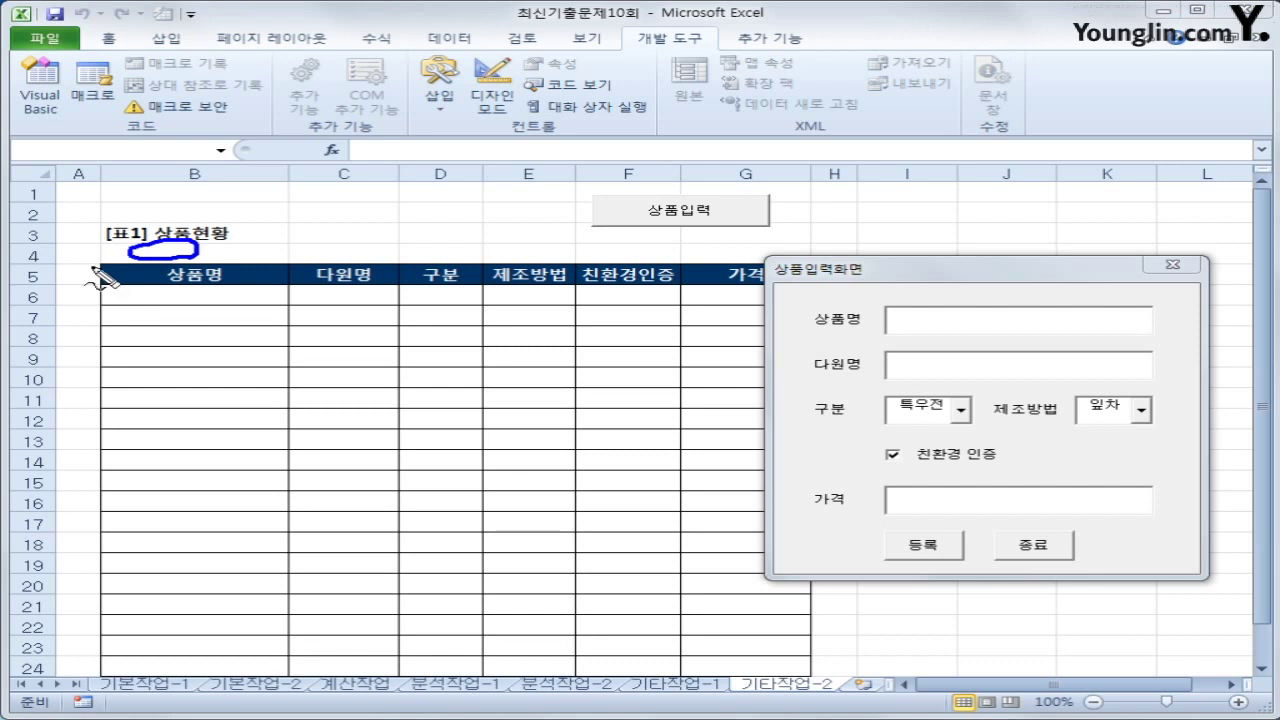
{"action": "mouse_move", "coordinate": [92, 268]}
{"action": "left_mouse_down"}
{"action": "mouse_move", "coordinate": [180, 288]}
{"action": "mouse_move", "coordinate": [705, 285]}
{"action": "mouse_move", "coordinate": [665, 268]}
{"action": "mouse_move", "coordinate": [128, 280]}
{"action": "left_mouse_up"}
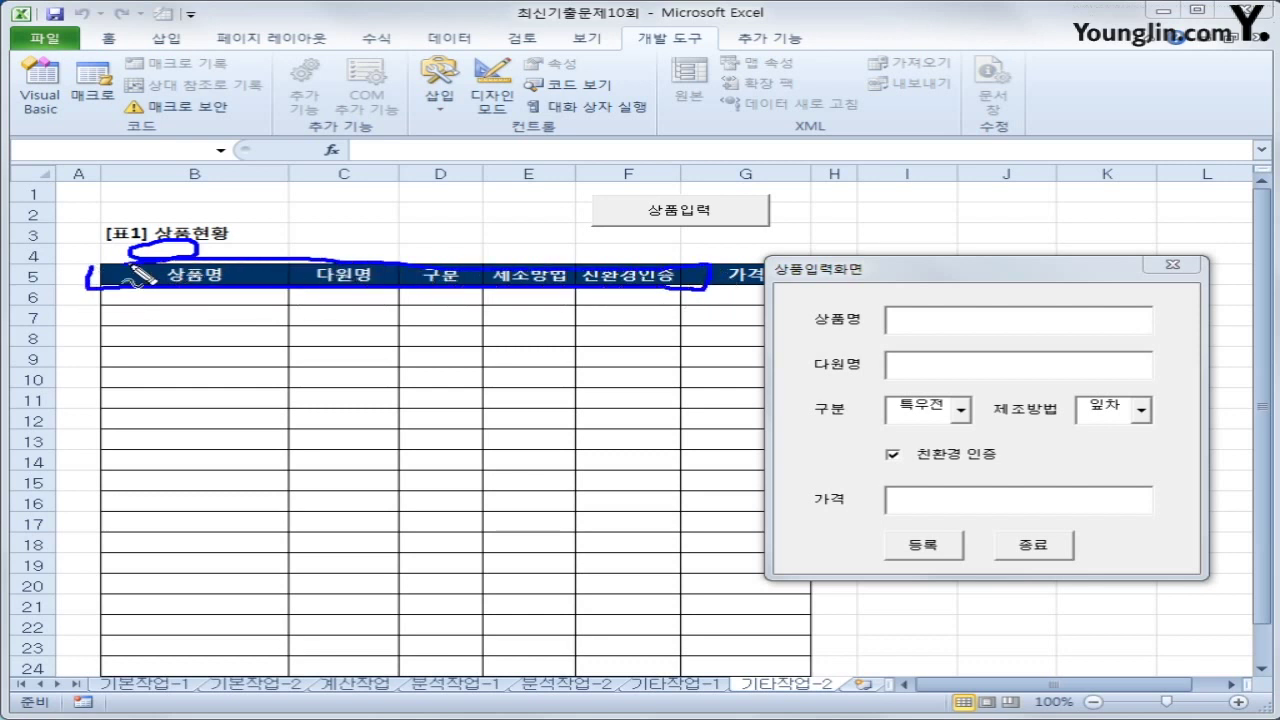
{"action": "mouse_move", "coordinate": [270, 188]}
{"action": "left_mouse_down"}
{"action": "mouse_move", "coordinate": [290, 238]}
{"action": "mouse_move", "coordinate": [276, 294]}
{"action": "left_mouse_up"}
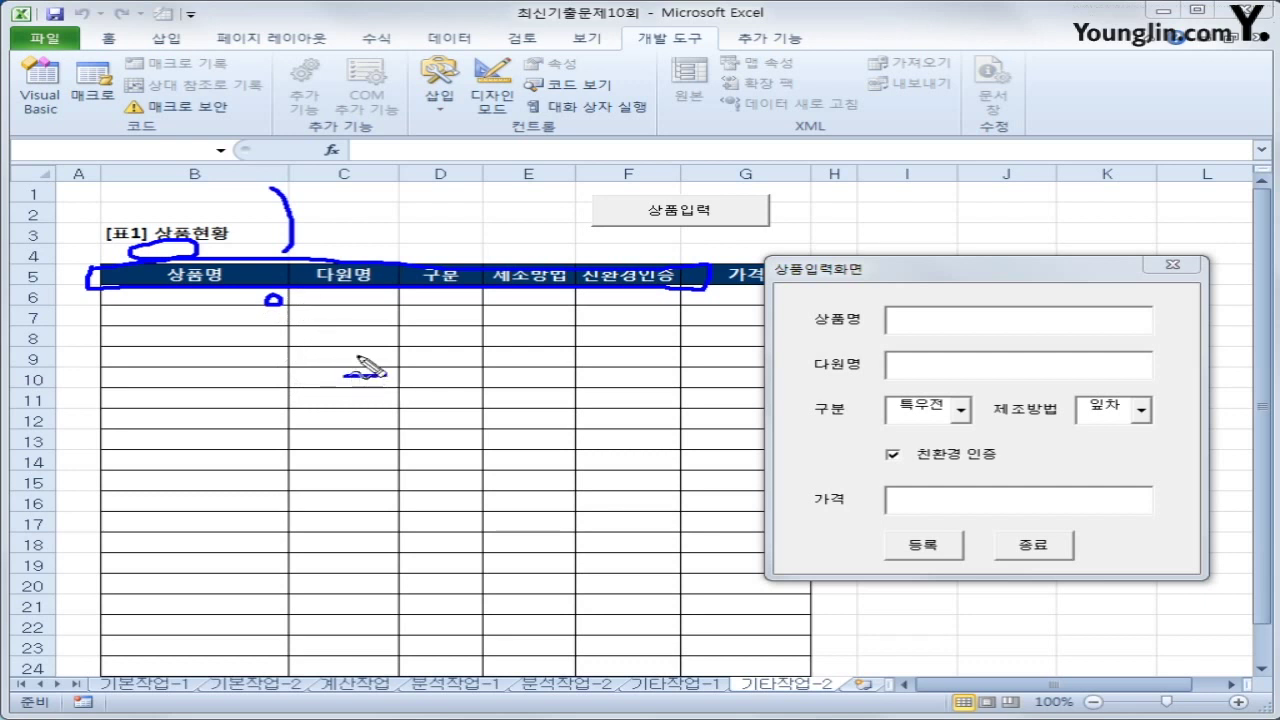
{"action": "left_click_drag", "start_coordinate": [357, 350], "coordinate": [357, 376]}
{"action": "mouse_move", "coordinate": [344, 376]}
{"action": "left_mouse_down"}
{"action": "mouse_move", "coordinate": [386, 376]}
{"action": "mouse_move", "coordinate": [407, 404]}
{"action": "mouse_move", "coordinate": [436, 412]}
{"action": "left_mouse_up"}
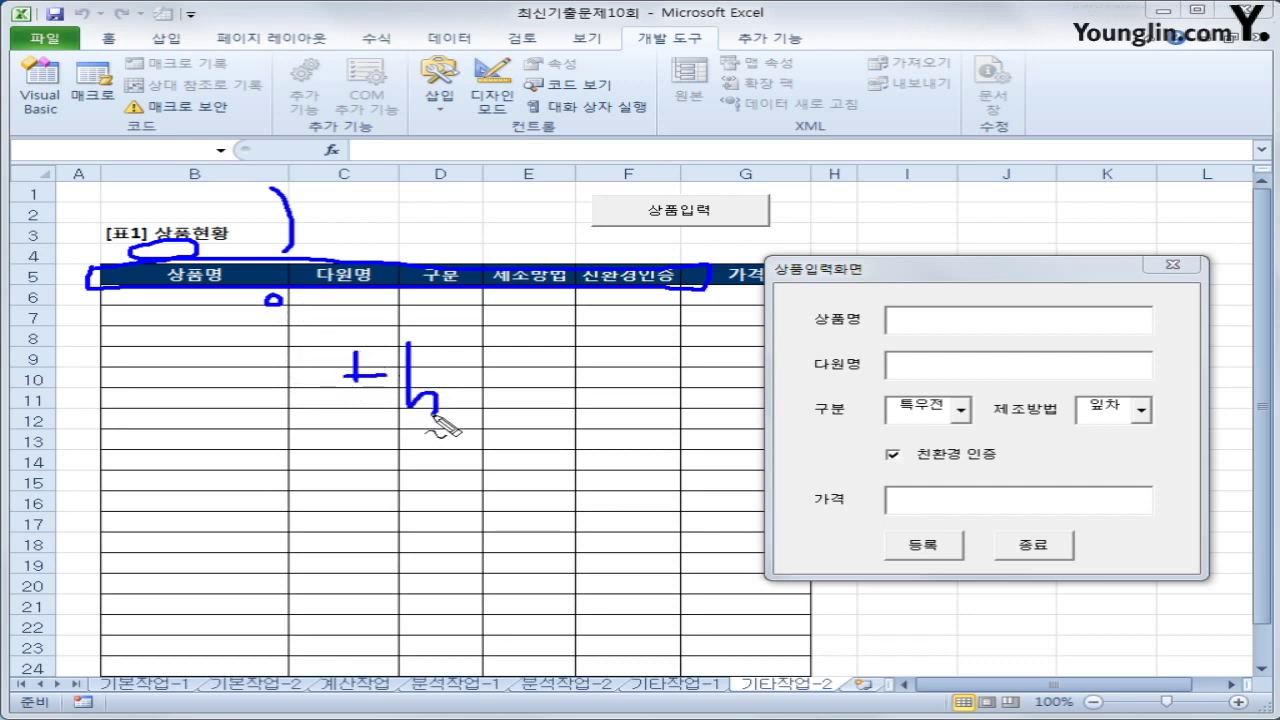
{"action": "left_click_drag", "start_coordinate": [408, 362], "coordinate": [441, 362]}
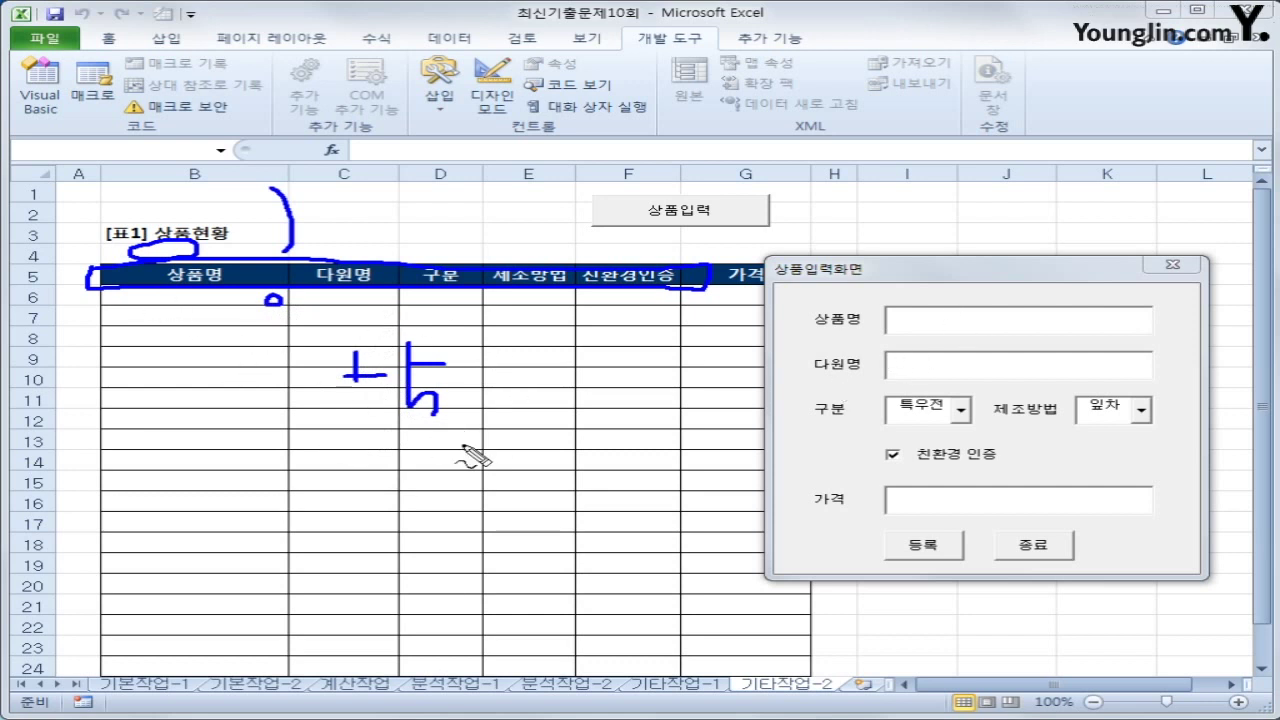
- Number the table columns 2 through 7 and mark the eco-certification symbol under column 6
{"action": "left_click_drag", "start_coordinate": [176, 182], "coordinate": [212, 197]}
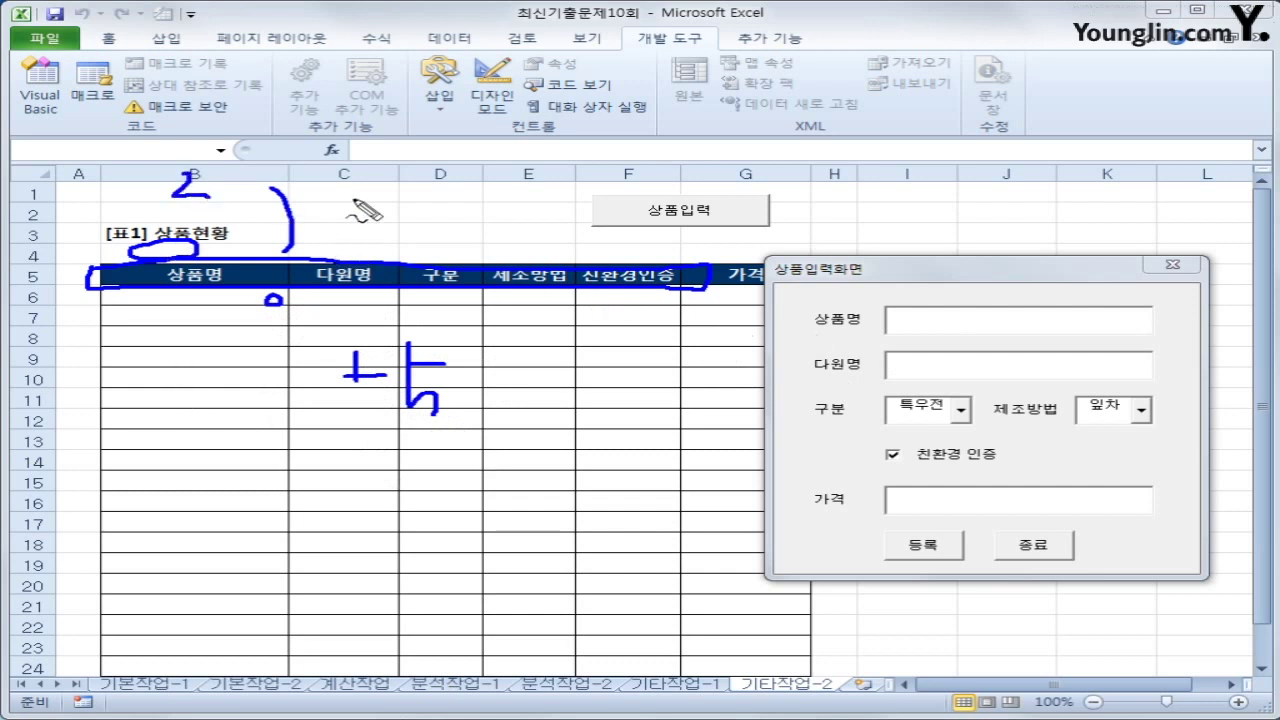
{"action": "mouse_move", "coordinate": [356, 199]}
{"action": "left_mouse_down"}
{"action": "mouse_move", "coordinate": [386, 229]}
{"action": "mouse_move", "coordinate": [464, 226]}
{"action": "mouse_move", "coordinate": [462, 242]}
{"action": "left_mouse_up"}
{"action": "mouse_move", "coordinate": [516, 204]}
{"action": "left_mouse_down"}
{"action": "mouse_move", "coordinate": [534, 251]}
{"action": "mouse_move", "coordinate": [552, 208]}
{"action": "left_mouse_up"}
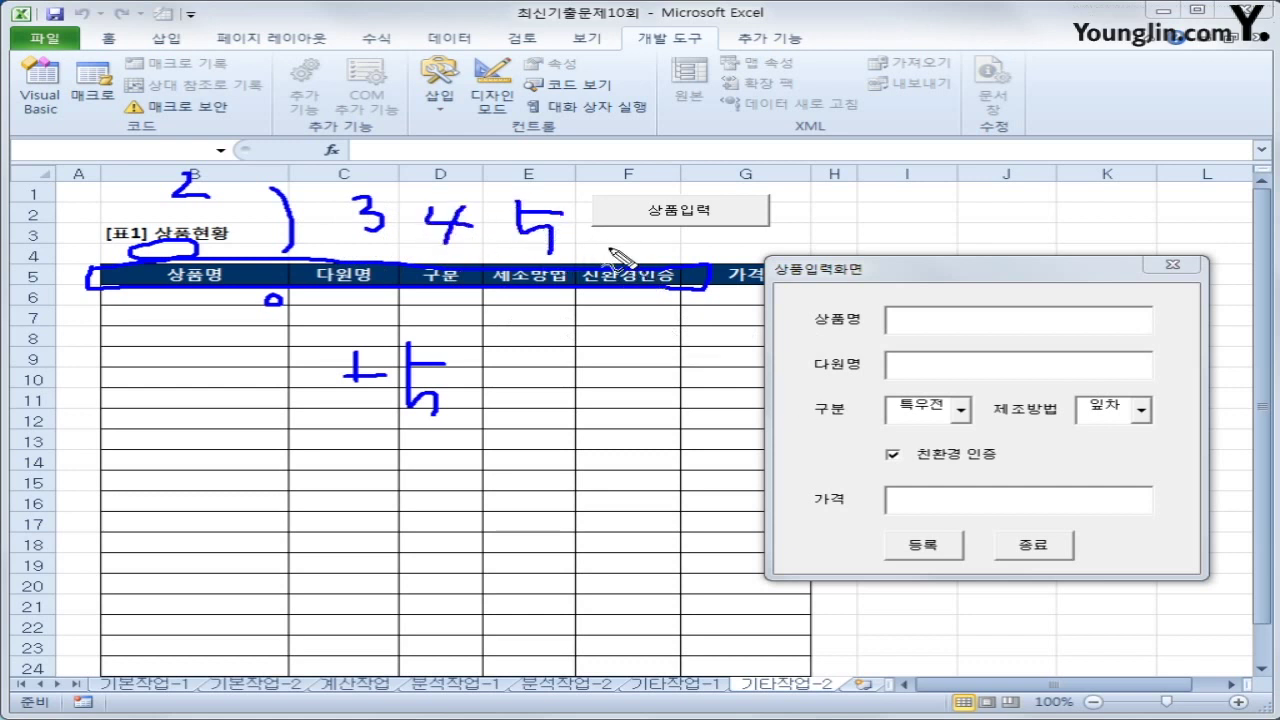
{"action": "left_click_drag", "start_coordinate": [630, 240], "coordinate": [616, 250]}
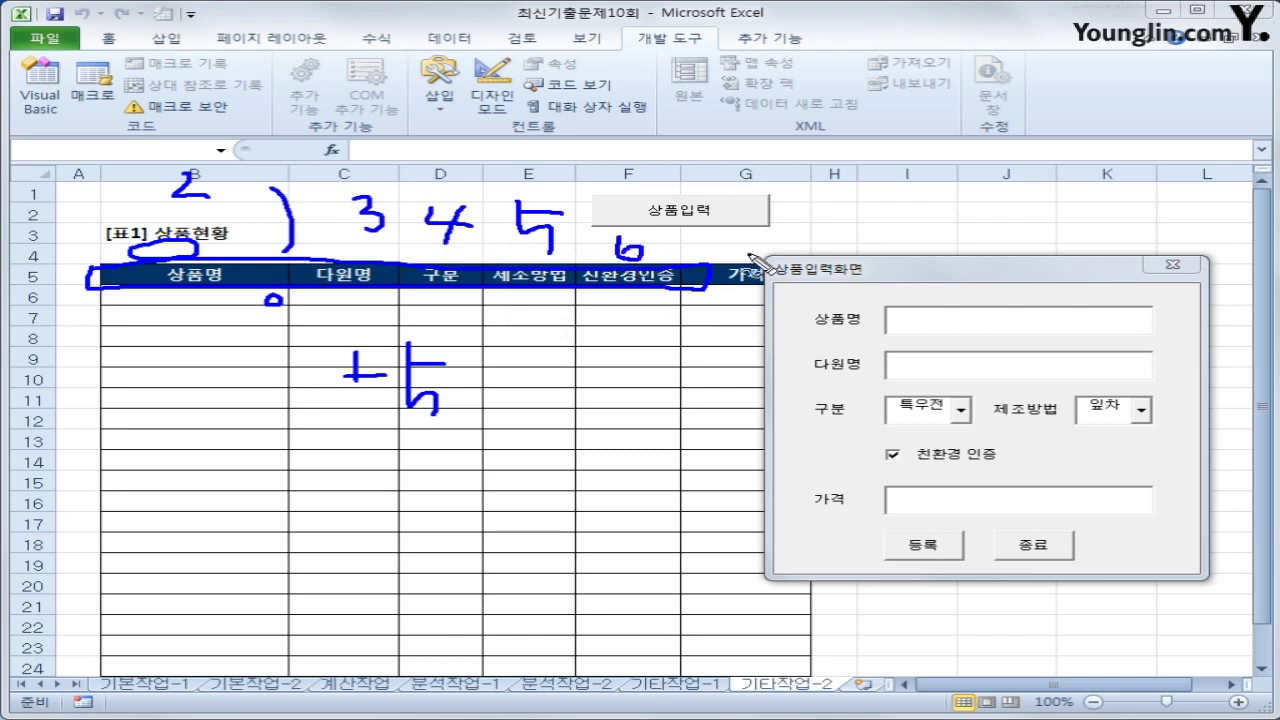
{"action": "left_click_drag", "start_coordinate": [722, 242], "coordinate": [731, 263]}
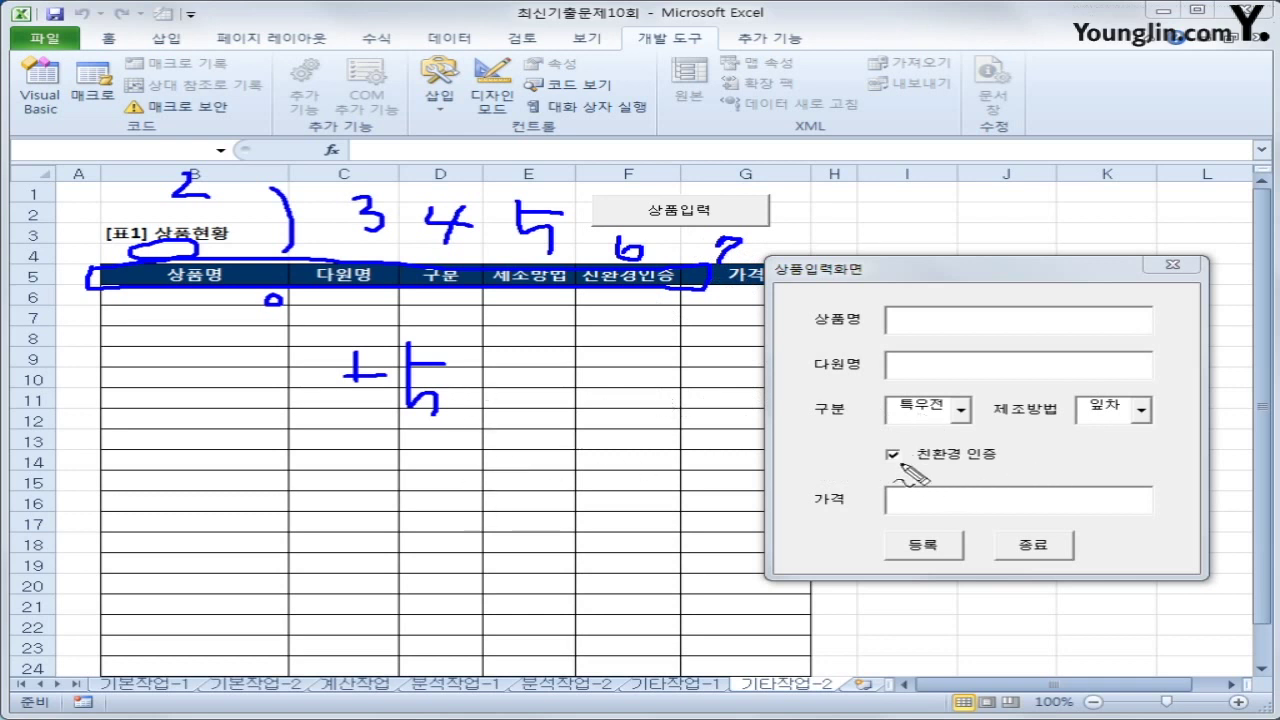
{"action": "left_click_drag", "start_coordinate": [636, 300], "coordinate": [640, 305]}
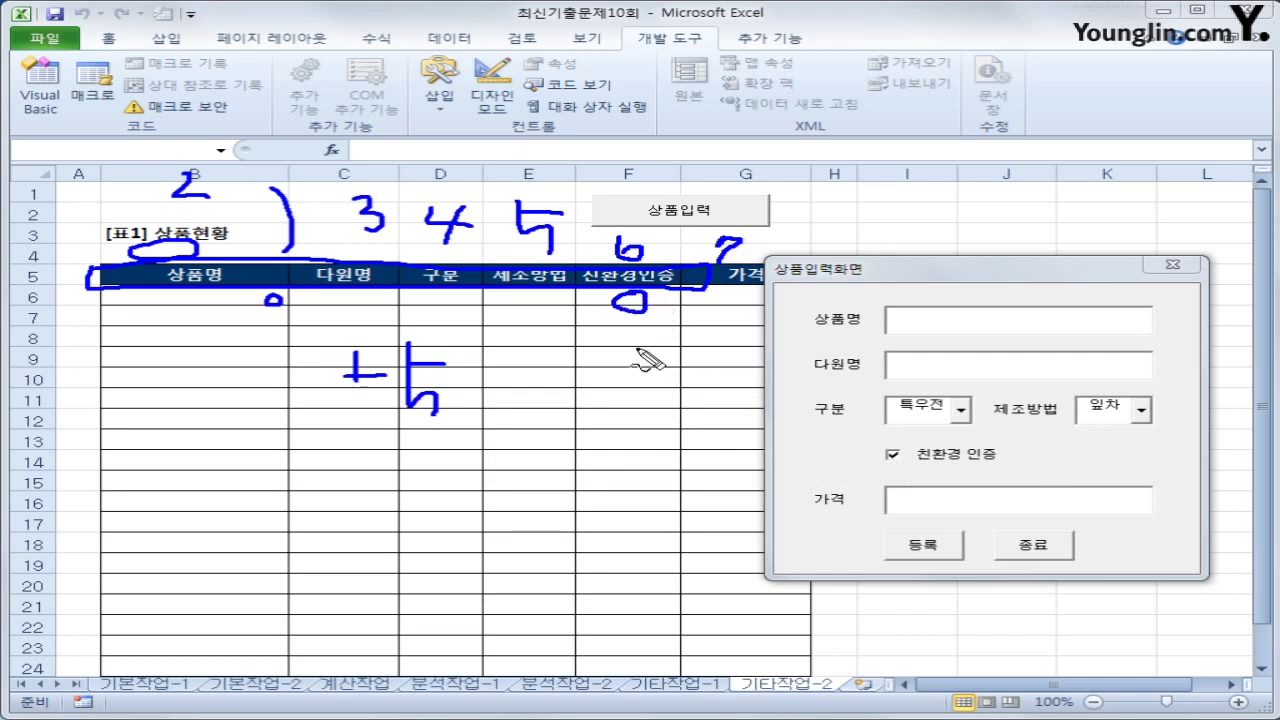
- Clear the annotations, close the entry form, and add a blank line in Cmd등록_Click
{"action": "key", "text": "Escape"}
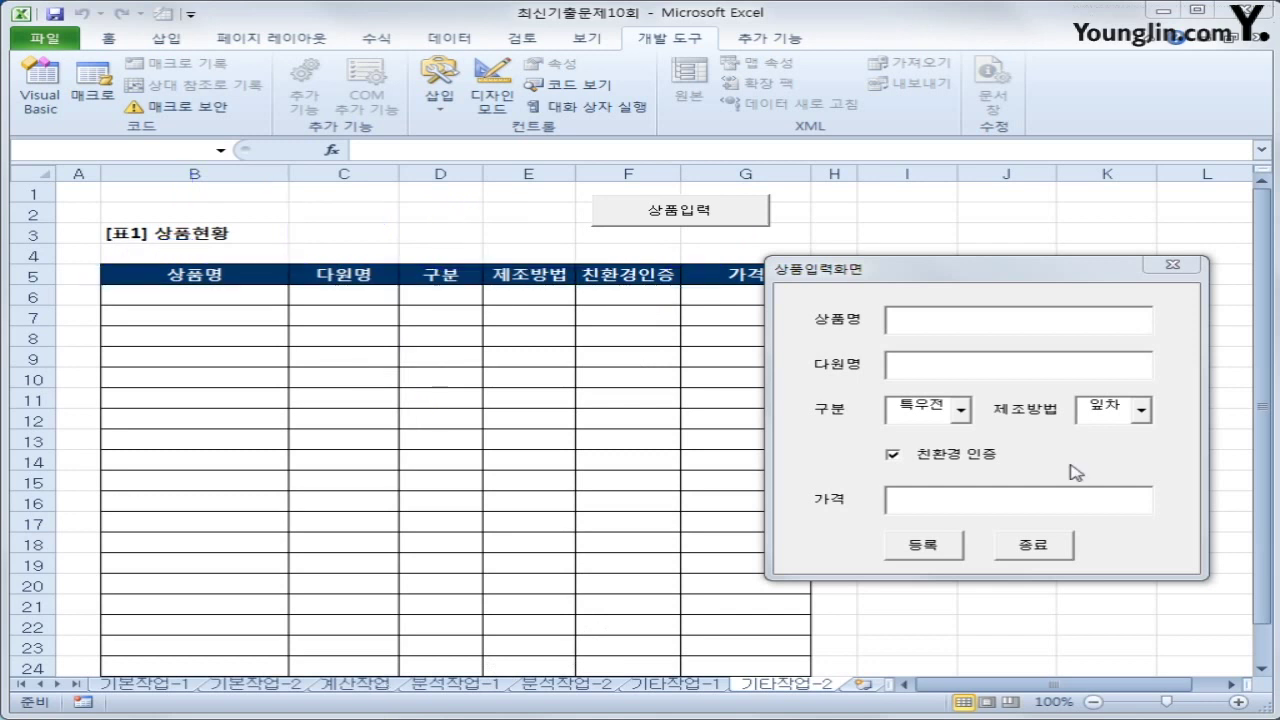
{"action": "left_click", "coordinate": [1048, 545]}
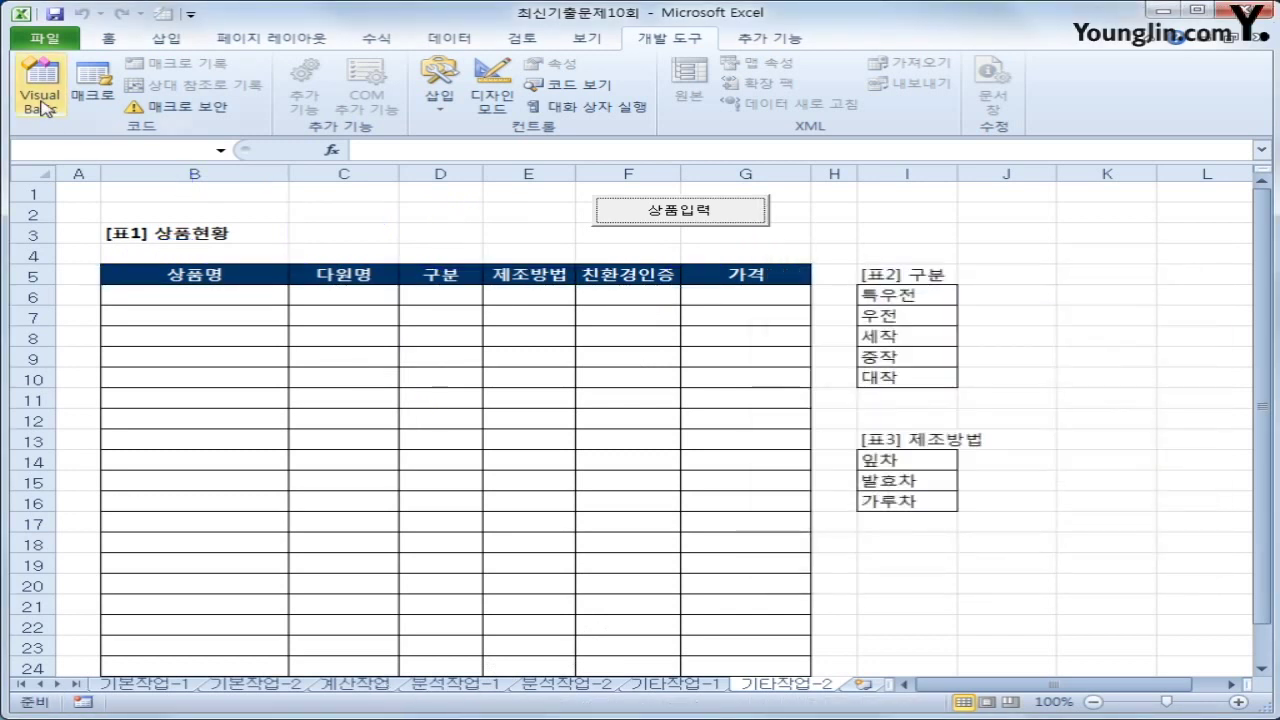
{"action": "left_click", "coordinate": [41, 100]}
{"action": "key", "text": "Return"}
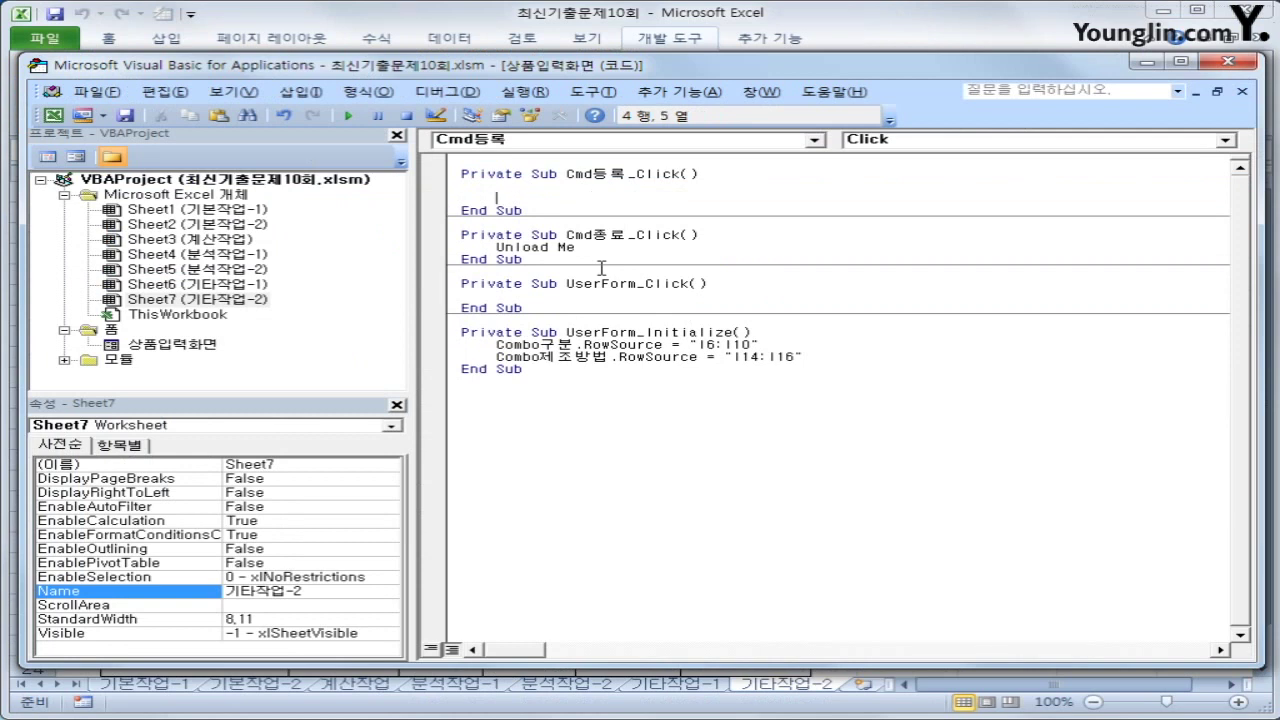
- Write i = Range("B5").CurrentRegion.Rows.Count + 5, then begin Cells(i,2) = Text상품명
{"action": "type", "text": "i = range("}
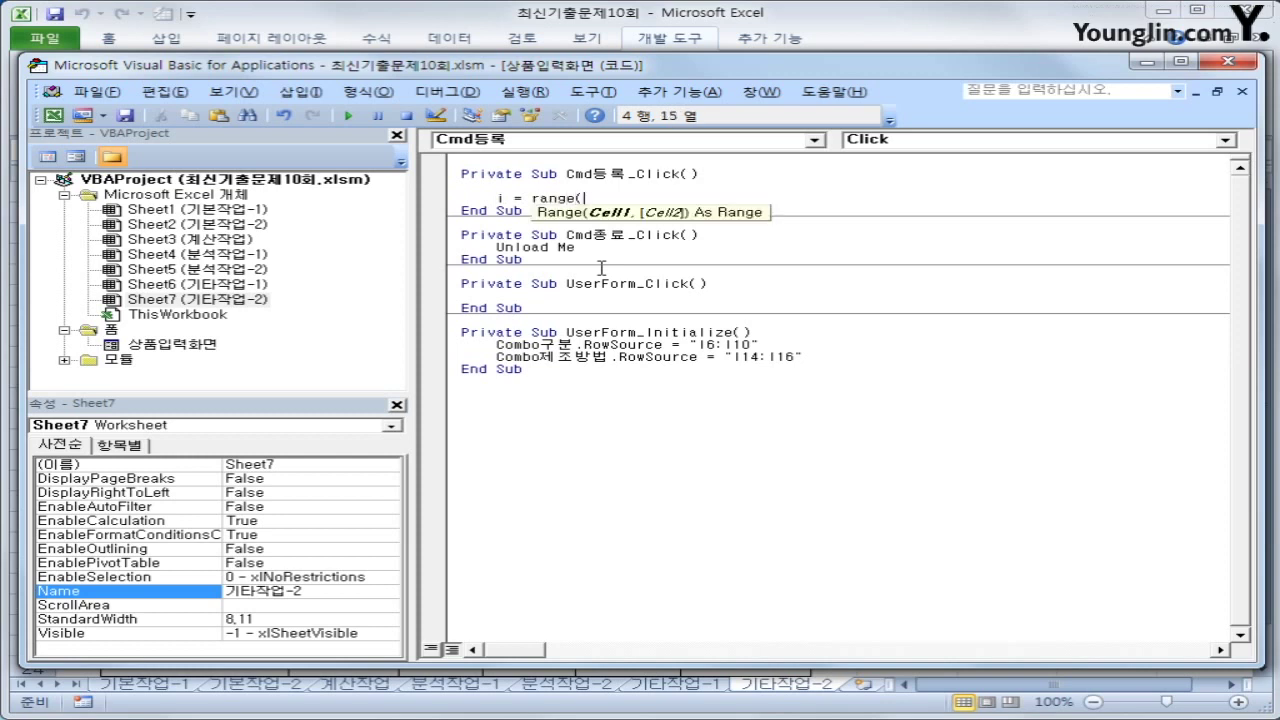
{"action": "type", "text": "\"B5\").cu"}
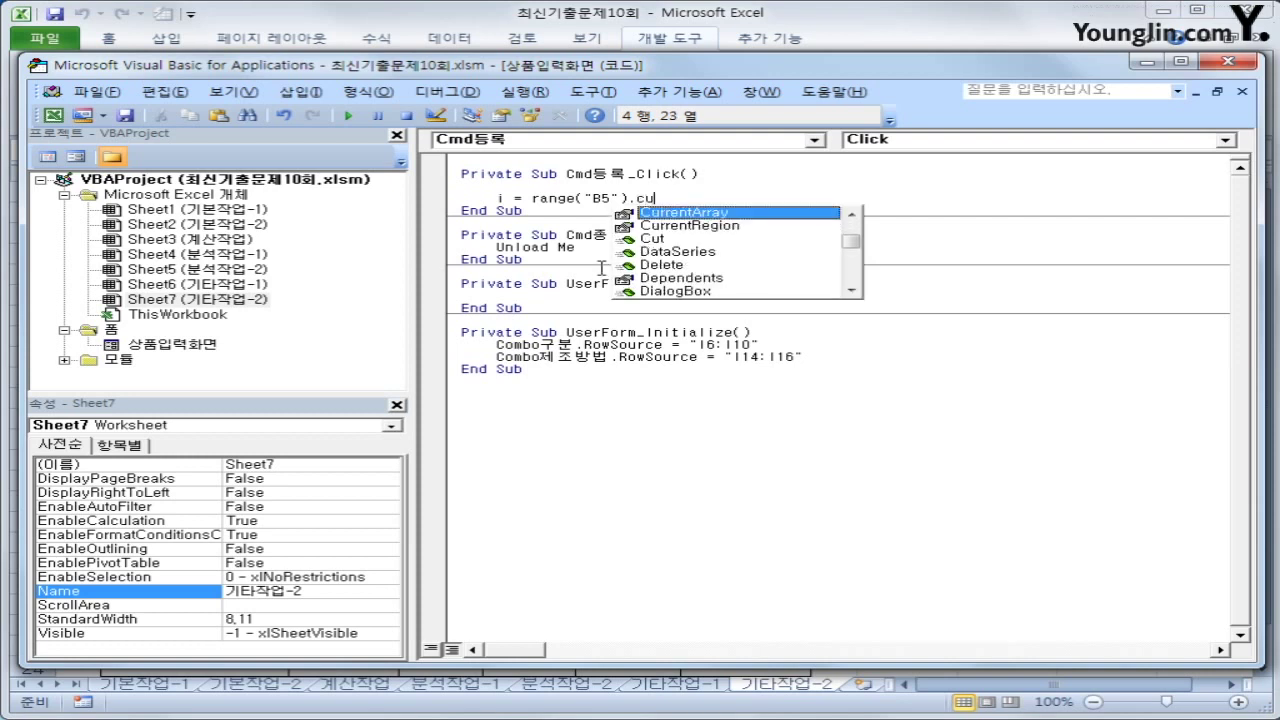
{"action": "key", "text": "Down"}
{"action": "key", "text": "Tab"}
{"action": "type", "text": "."}
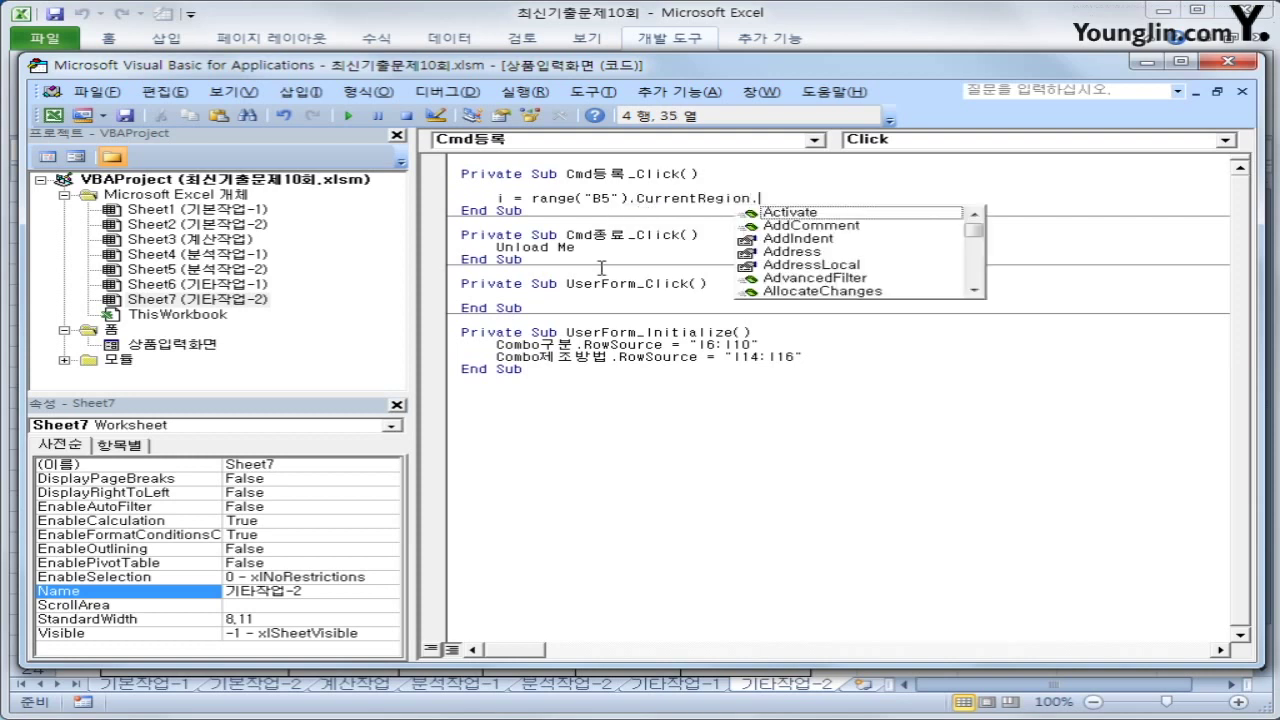
{"action": "type", "text": "Rows.Count "}
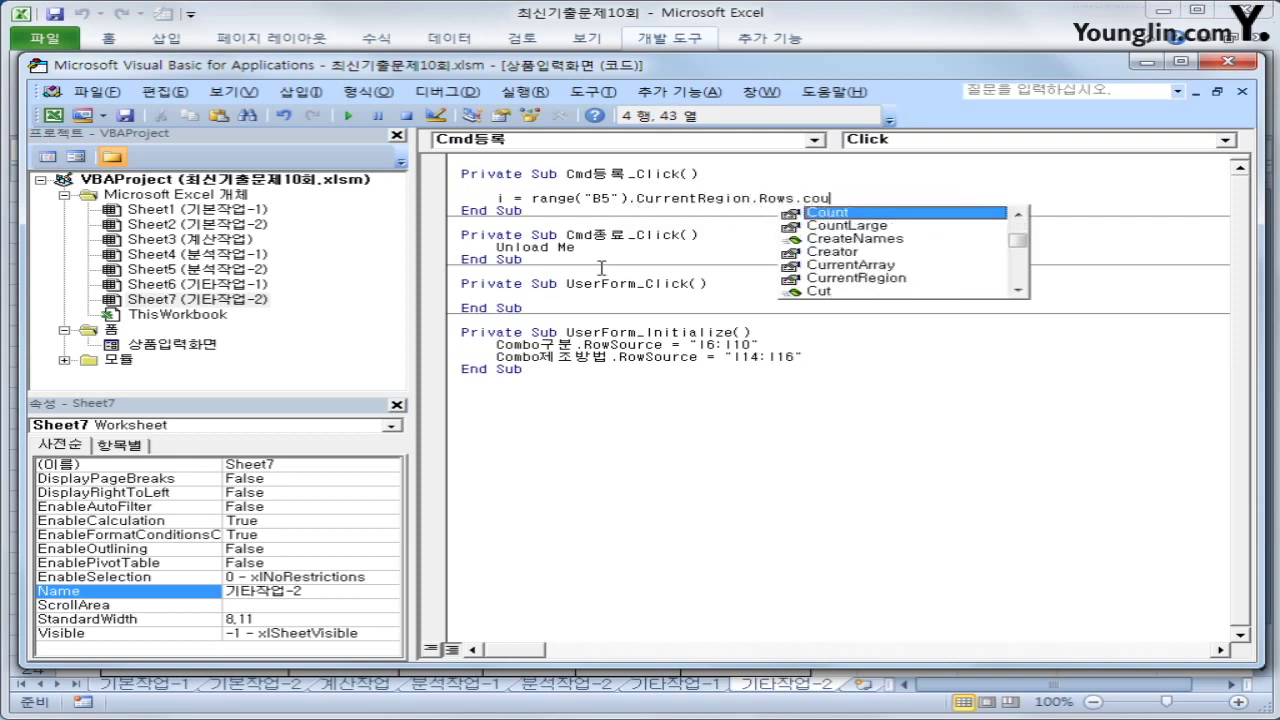
{"action": "type", "text": "+ 5"}
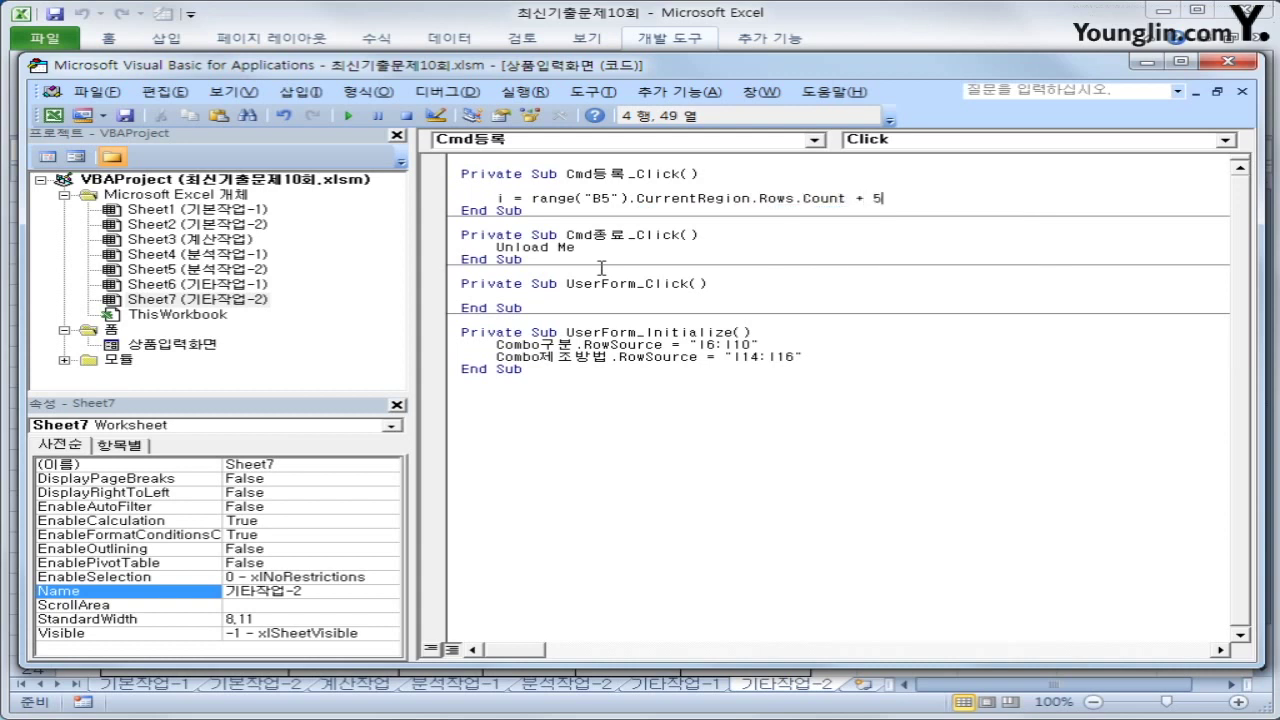
{"action": "key", "text": "Return"}
{"action": "key", "text": "Return"}
{"action": "type", "text": "cells"}
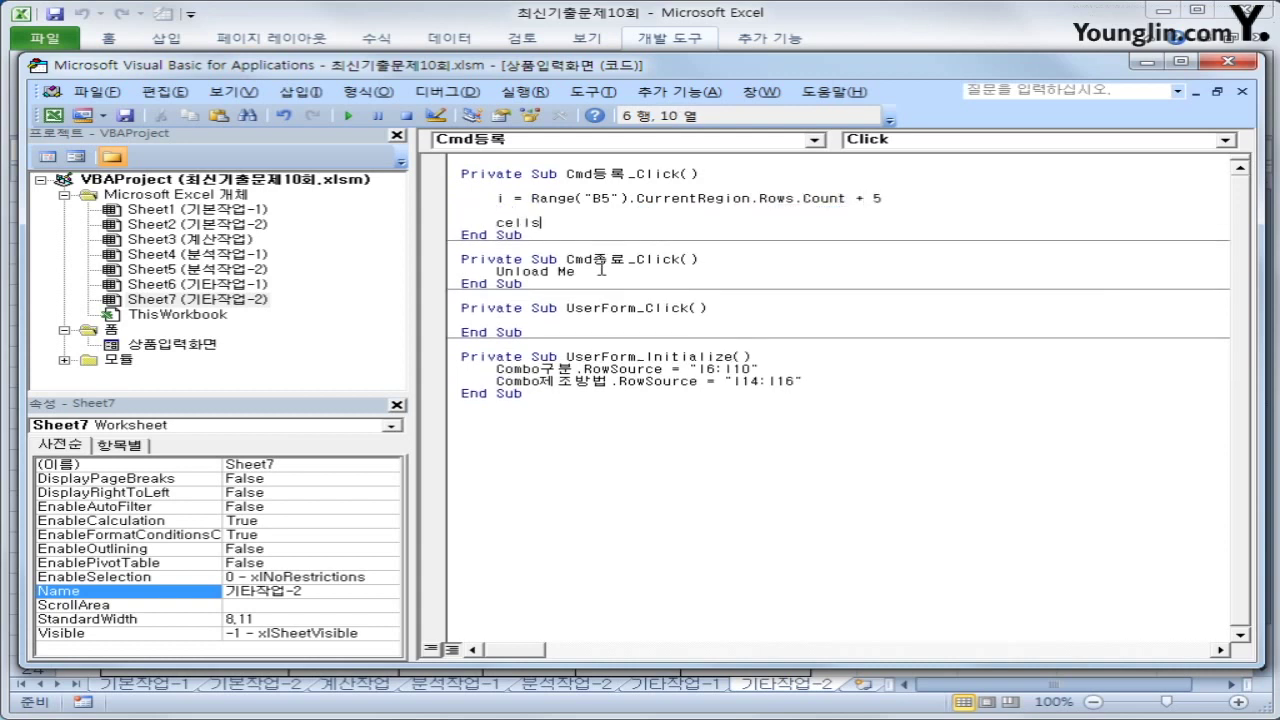
{"action": "type", "text": "(i,2) "}
{"action": "type", "text": "= text상품"}
{"action": "type", "text": "명"}
- Duplicate the Cells(i,2) = Text상품명 assignment line into several copies
{"action": "key", "text": "Return"}
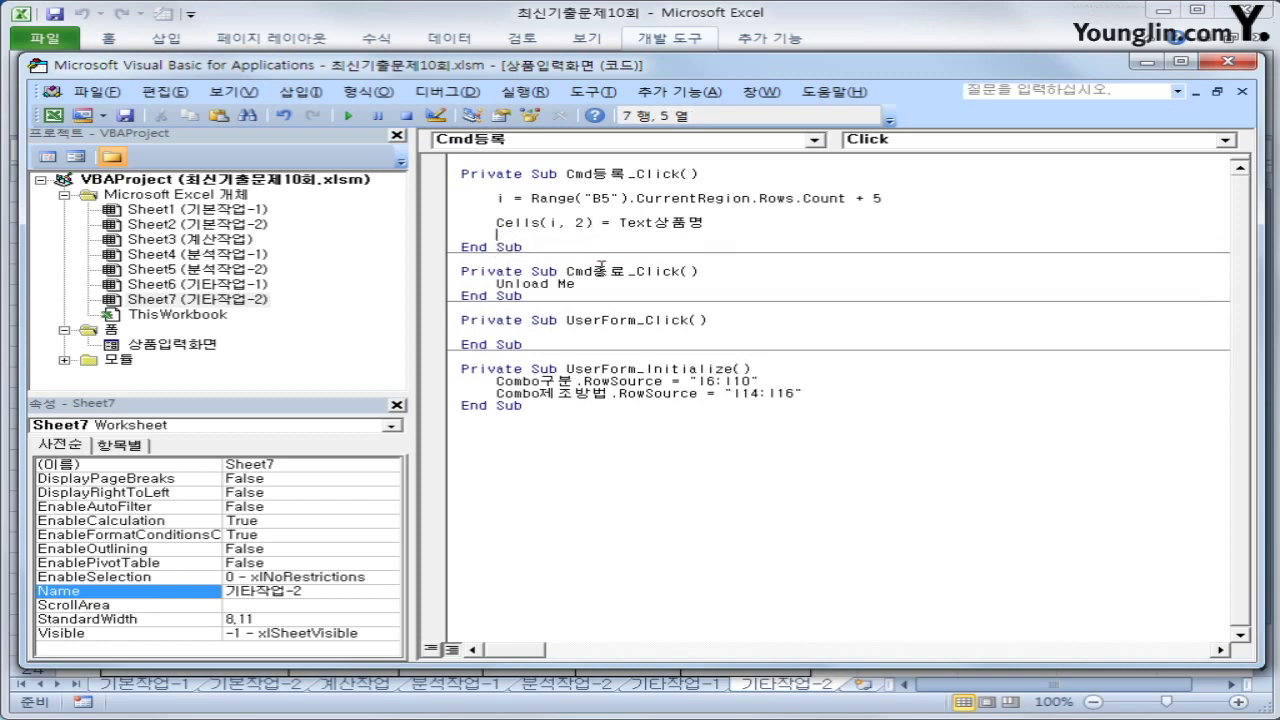
{"action": "key", "text": "shift+Down"}
{"action": "key", "text": "ctrl+c"}
{"action": "key", "text": "ctrl+v"}
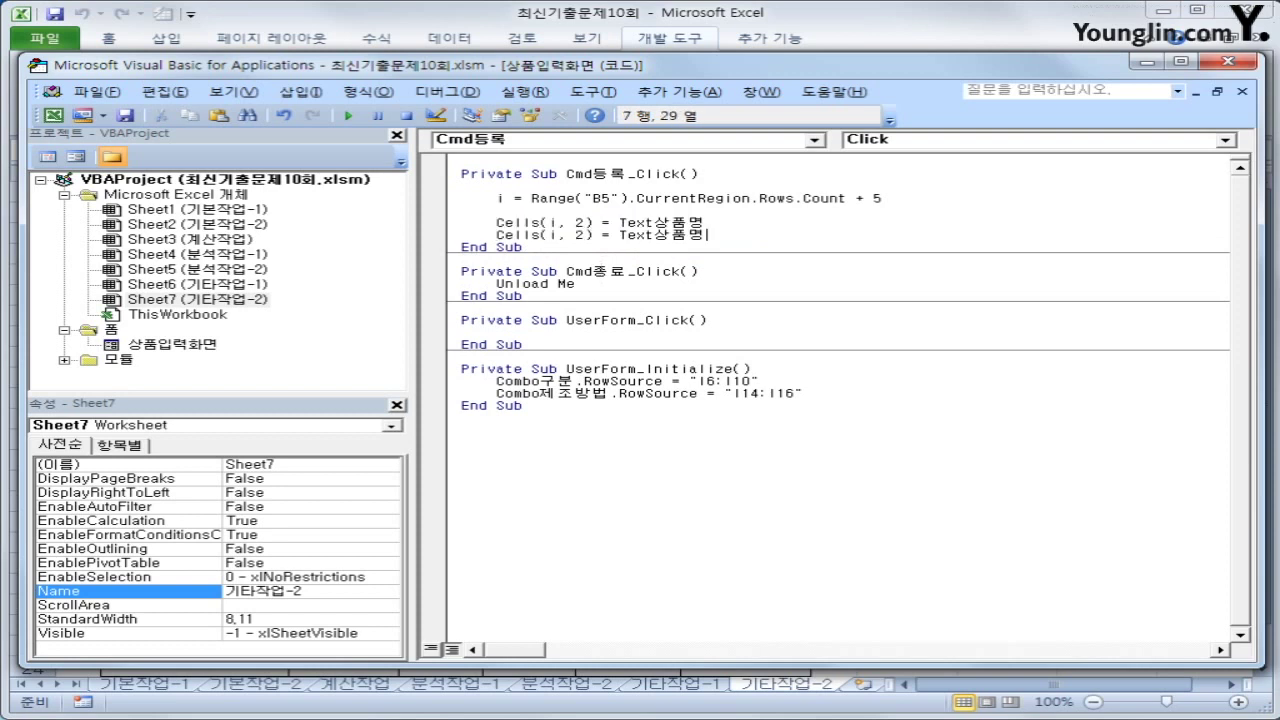
{"action": "key", "text": "Return"}
{"action": "key", "text": "BackSpace"}
{"action": "key", "text": "ctrl+v"}
{"action": "key", "text": "Return"}
{"action": "key", "text": "ctrl+v"}
{"action": "key", "text": "Up"}
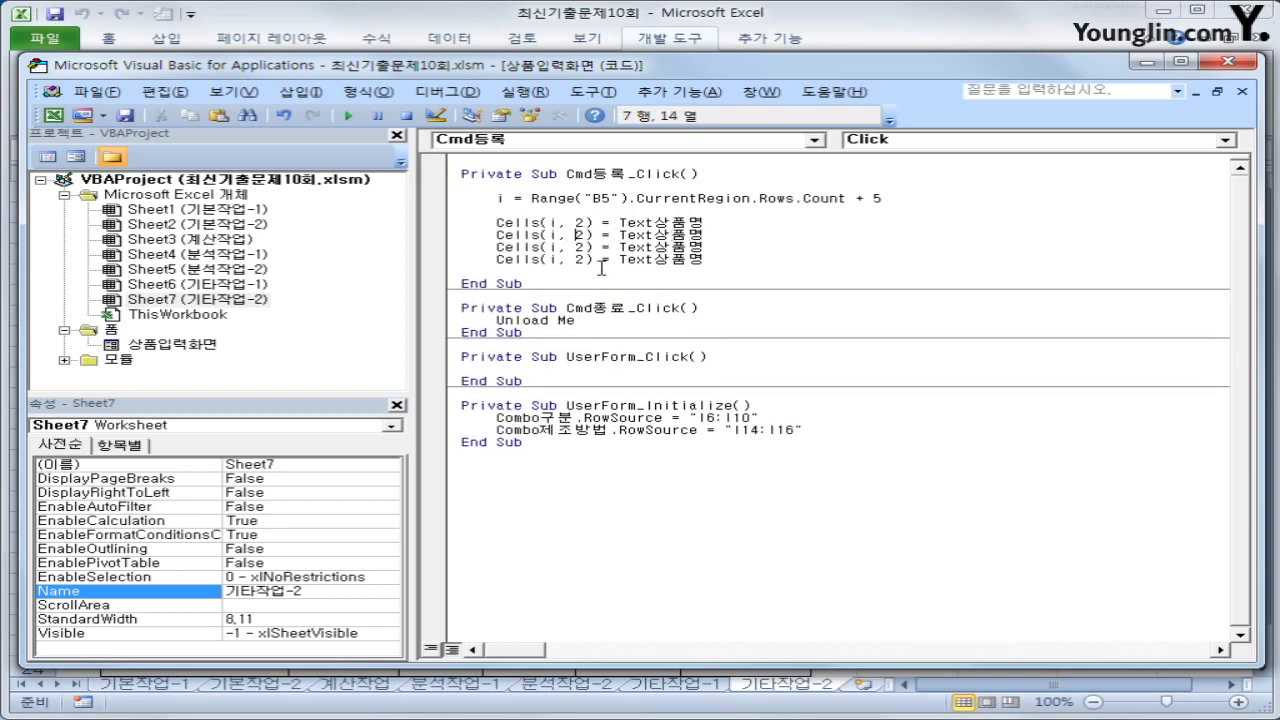
- Edit the copies to assign Text다원명, Combo구분 and Combo제조방법 to columns 3–5
{"action": "type", "text": "3"}
{"action": "key", "text": "shift+Right"}
{"action": "key", "text": "shift+Right"}
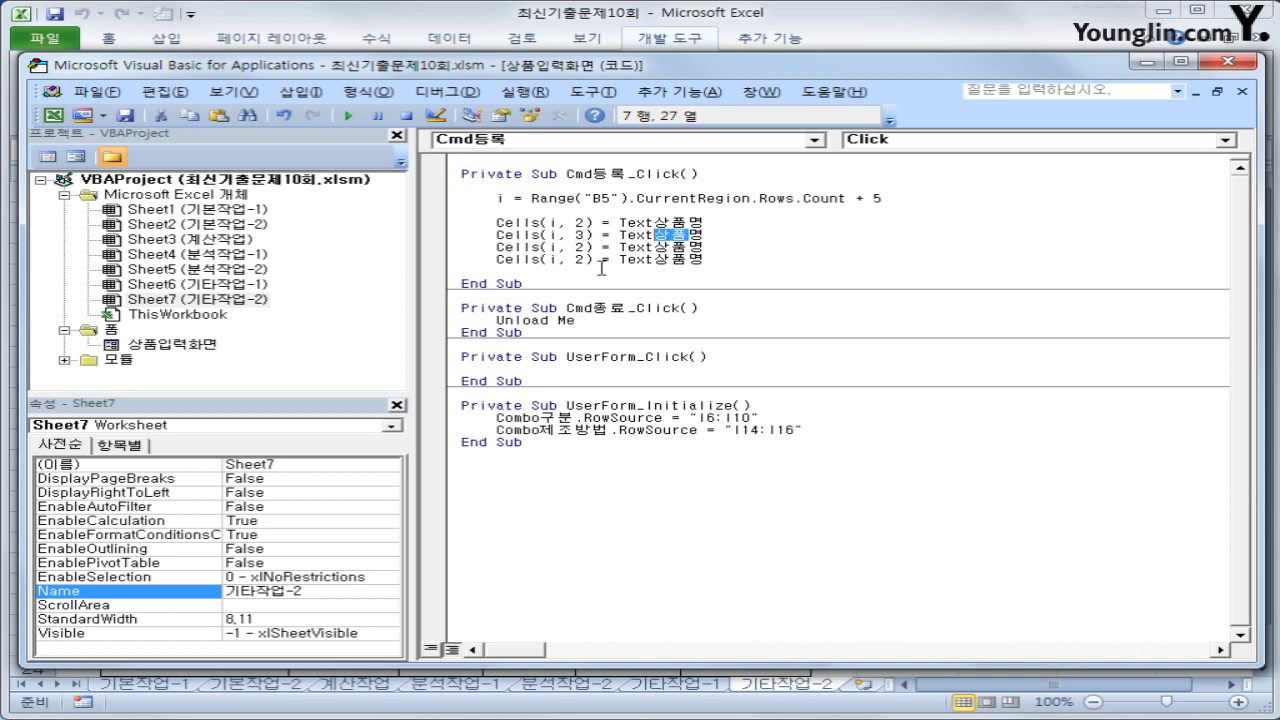
{"action": "key", "text": "BackSpace"}
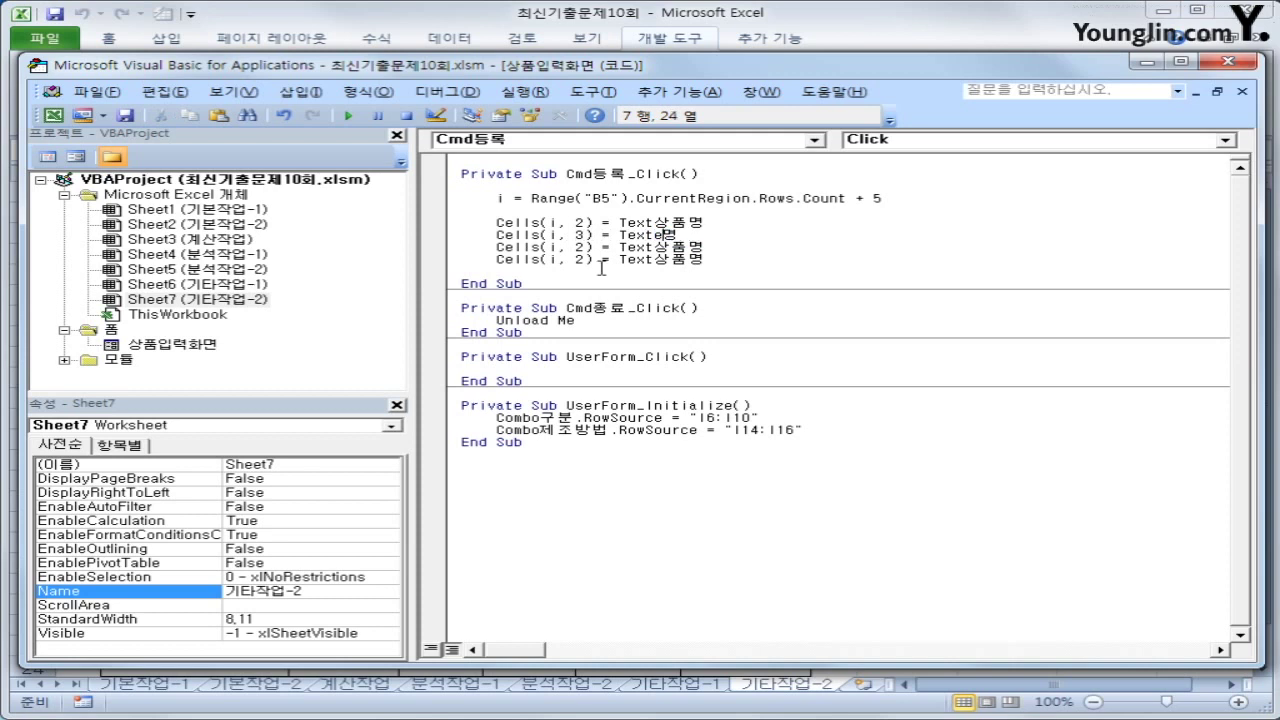
{"action": "type", "text": "다구"}
{"action": "key", "text": "Down"}
{"action": "key", "text": "shift+End"}
{"action": "type", "text": "com"}
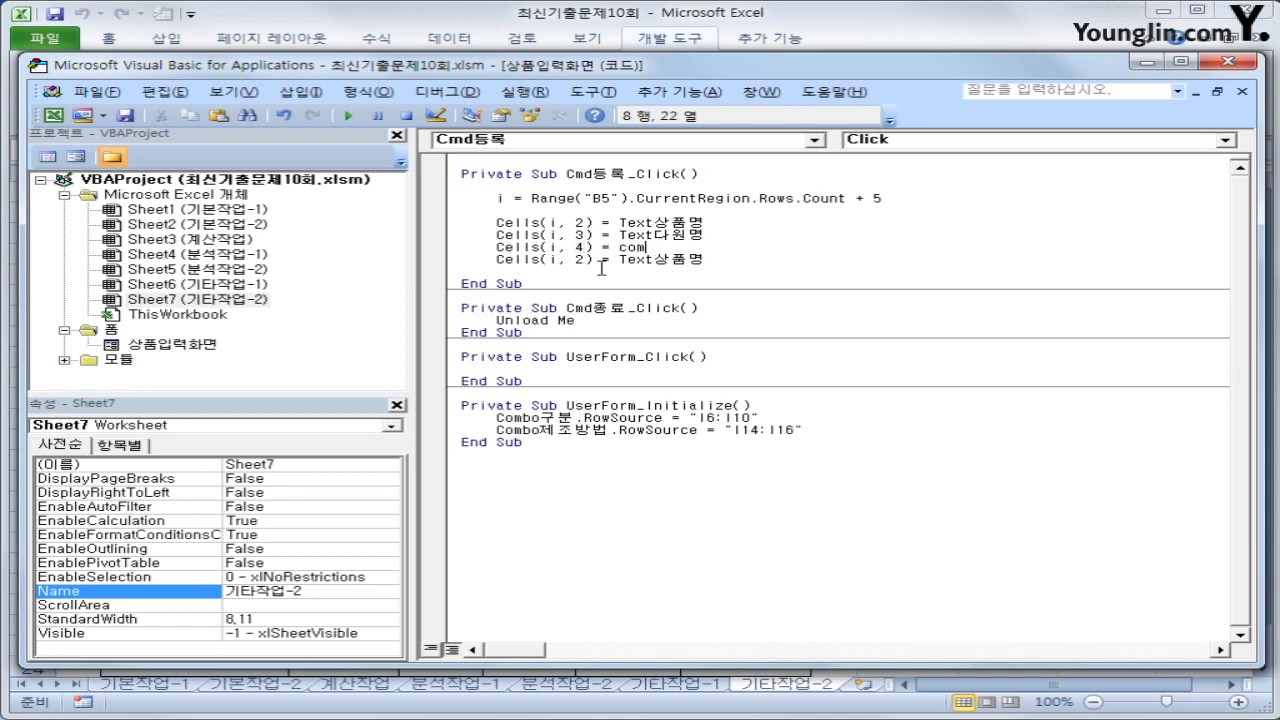
{"action": "type", "text": "bo구분"}
{"action": "key", "text": "Down"}
{"action": "key", "text": "shift+End"}
{"action": "type", "text": "combo"}
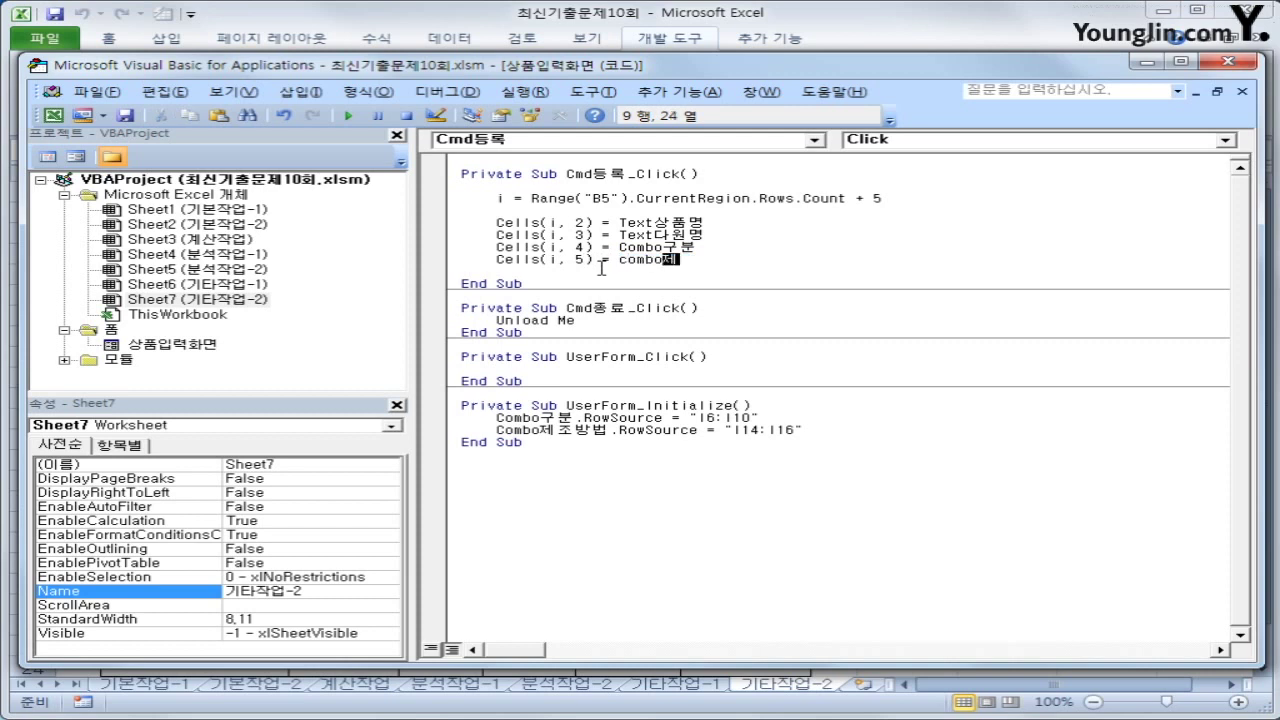
{"action": "type", "text": "제조방법"}
{"action": "key", "text": "Return"}
{"action": "key", "text": "Return"}
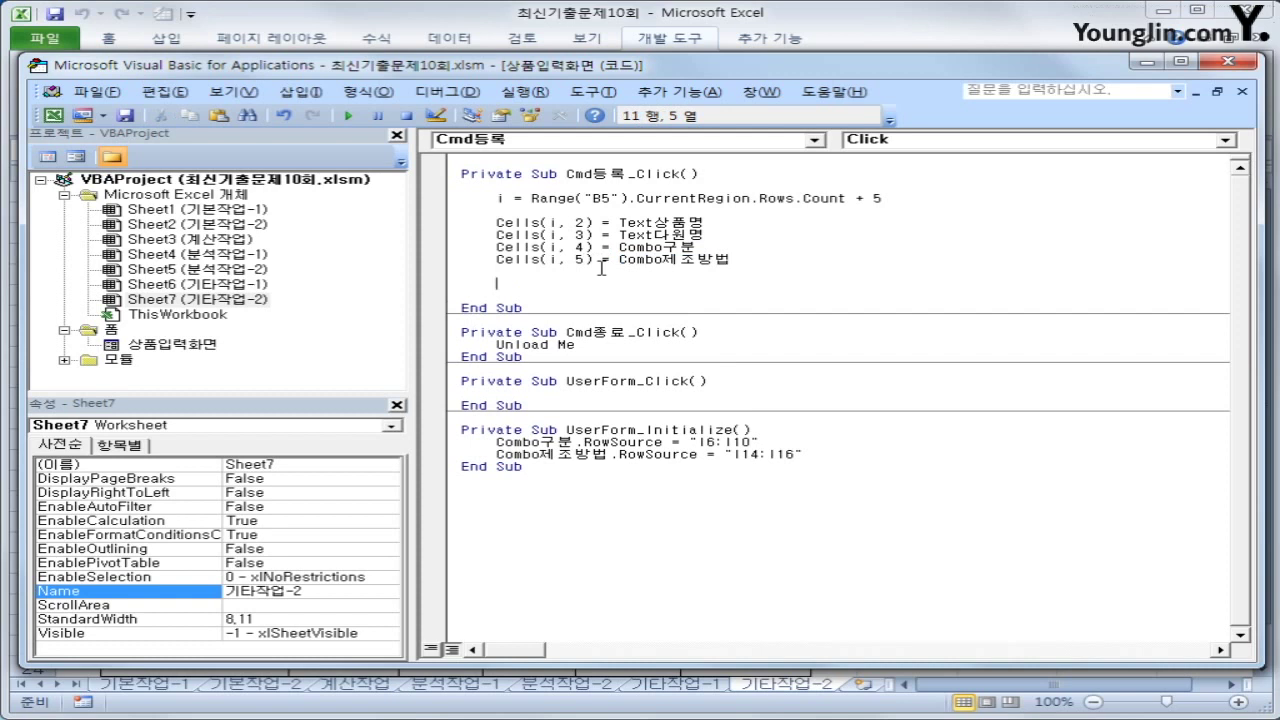
- Add a Cells(i, 7) line taking the value of Text가격.Value
{"action": "key", "text": "BackSpace"}
{"action": "key", "text": "BackSpace"}
{"action": "key", "text": "ctrl+v"}
{"action": "key", "text": "Left"}
{"action": "key", "text": "Left"}
{"action": "key", "text": "Left"}
{"action": "key", "text": "Left"}
{"action": "key", "text": "Left"}
{"action": "key", "text": "Left"}
{"action": "key", "text": "Left"}
{"action": "key", "text": "Left"}
{"action": "key", "text": "Left"}
{"action": "key", "text": "Left"}
{"action": "key", "text": "Left"}
{"action": "key", "text": "Left"}
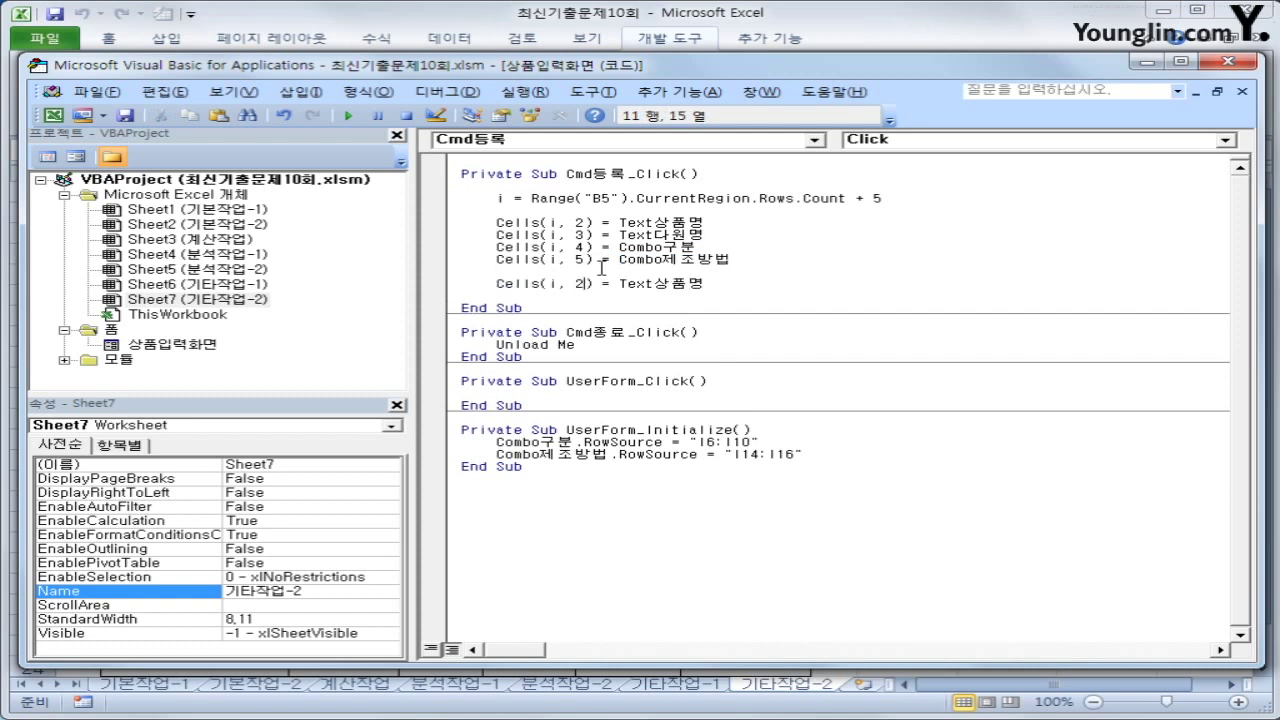
{"action": "key", "text": "Left"}
{"action": "key", "text": "Right"}
{"action": "key", "text": "Left"}
{"action": "key", "text": "Delete"}
{"action": "type", "text": "7"}
{"action": "key", "text": "End"}
{"action": "key", "text": "Left"}
{"action": "key", "text": "Left"}
{"action": "key", "text": "Left"}
{"action": "key", "text": "Left"}
{"action": "key", "text": "shift+End"}
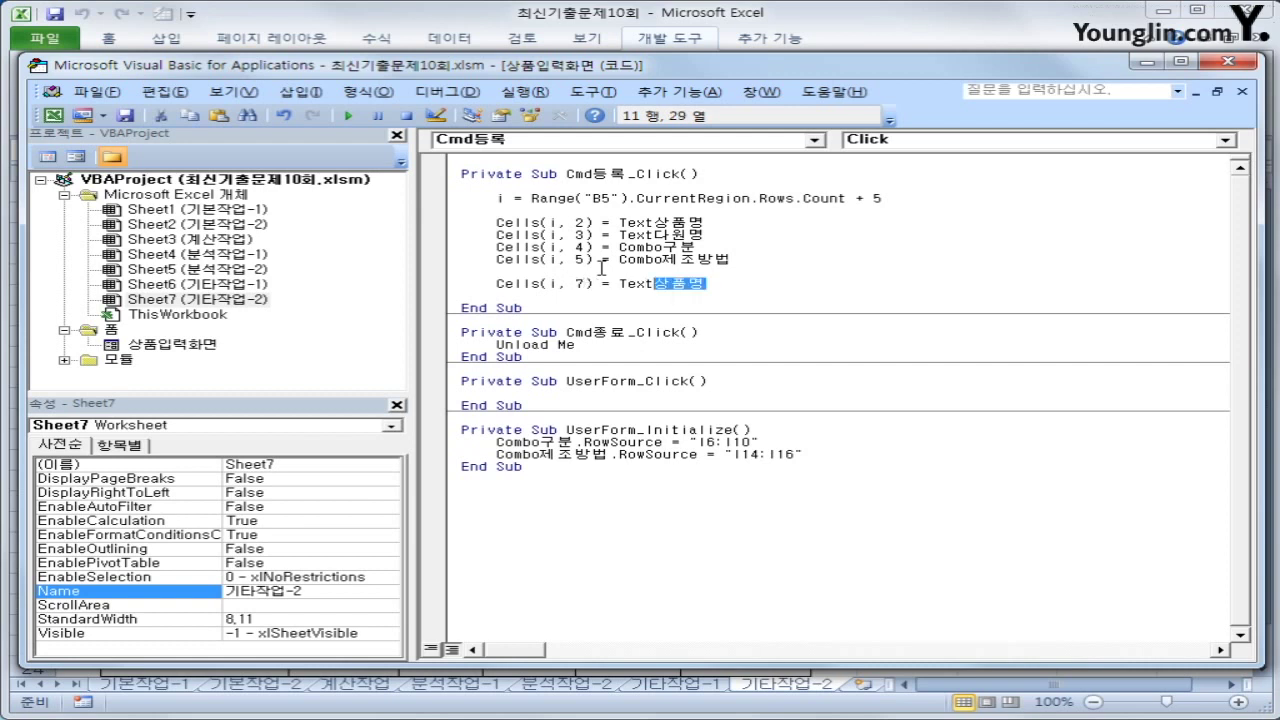
{"action": "key", "text": "BackSpace"}
{"action": "key", "text": "BackSpace"}
{"action": "key", "text": "BackSpace"}
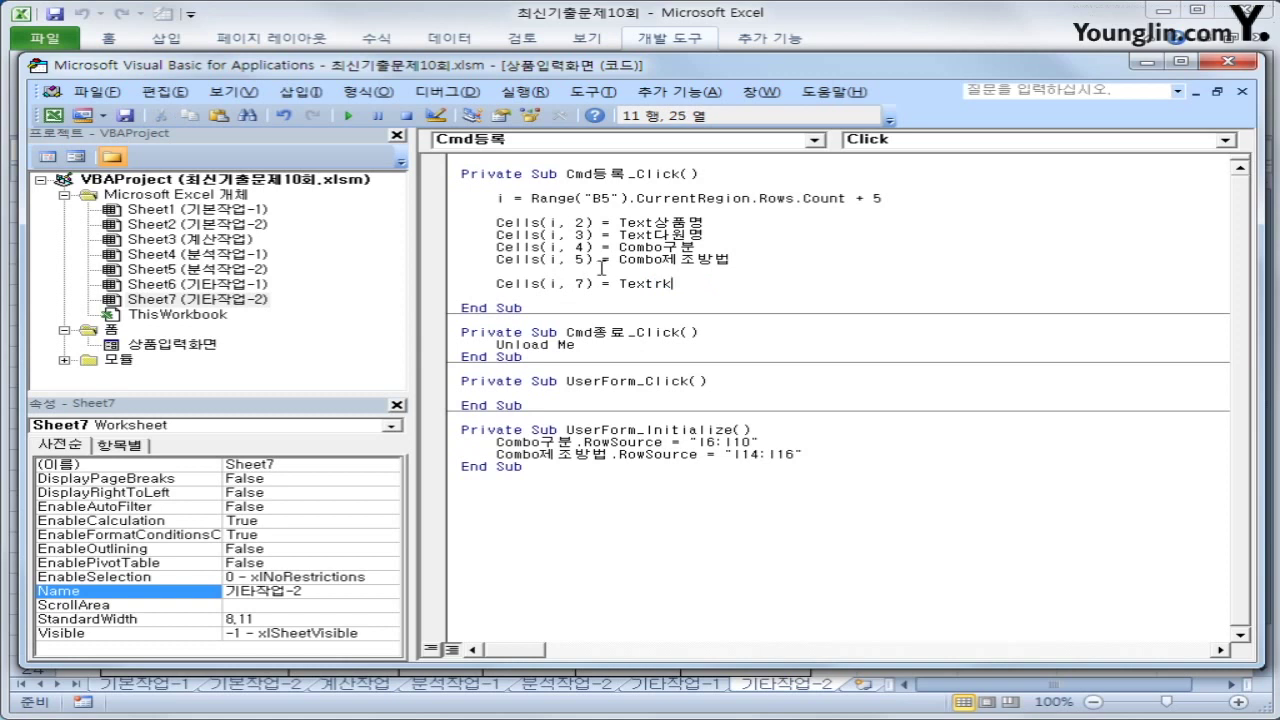
{"action": "type", "text": "가격.Value"}
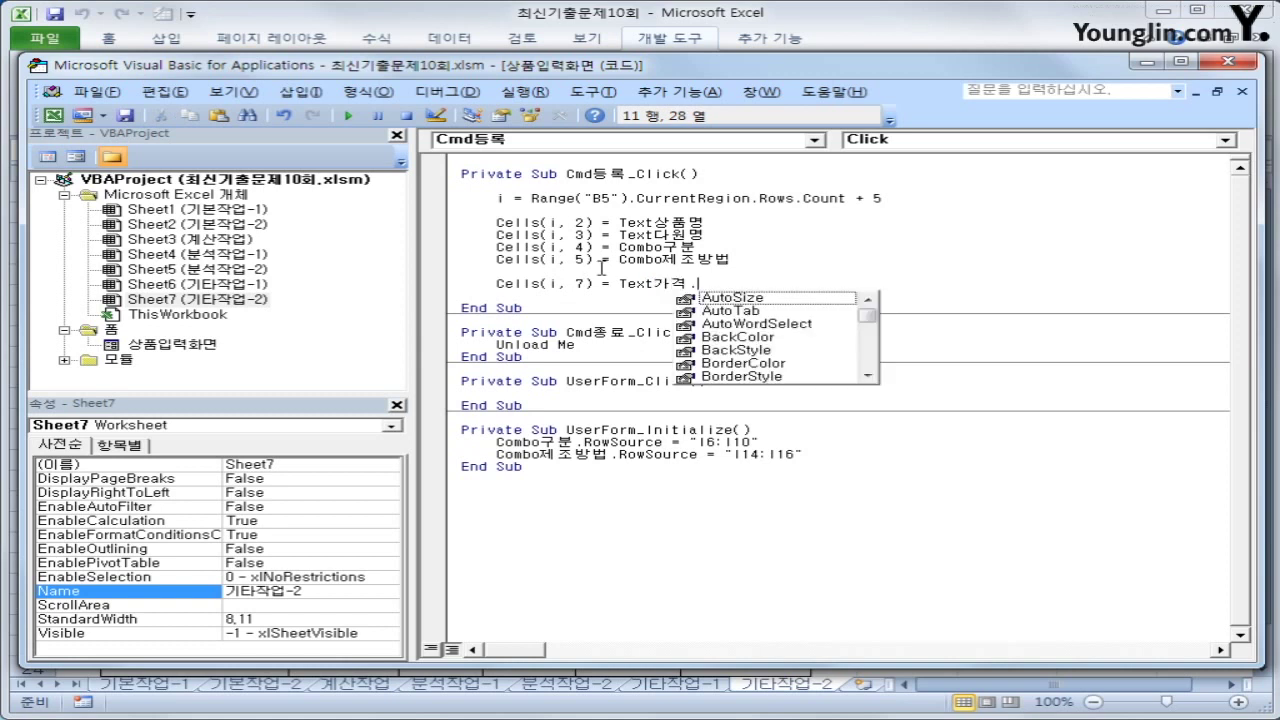
- Insert a blank line above the price line and start an If statement
{"action": "key", "text": "Home"}
{"action": "key", "text": "Return"}
{"action": "key", "text": "Return"}
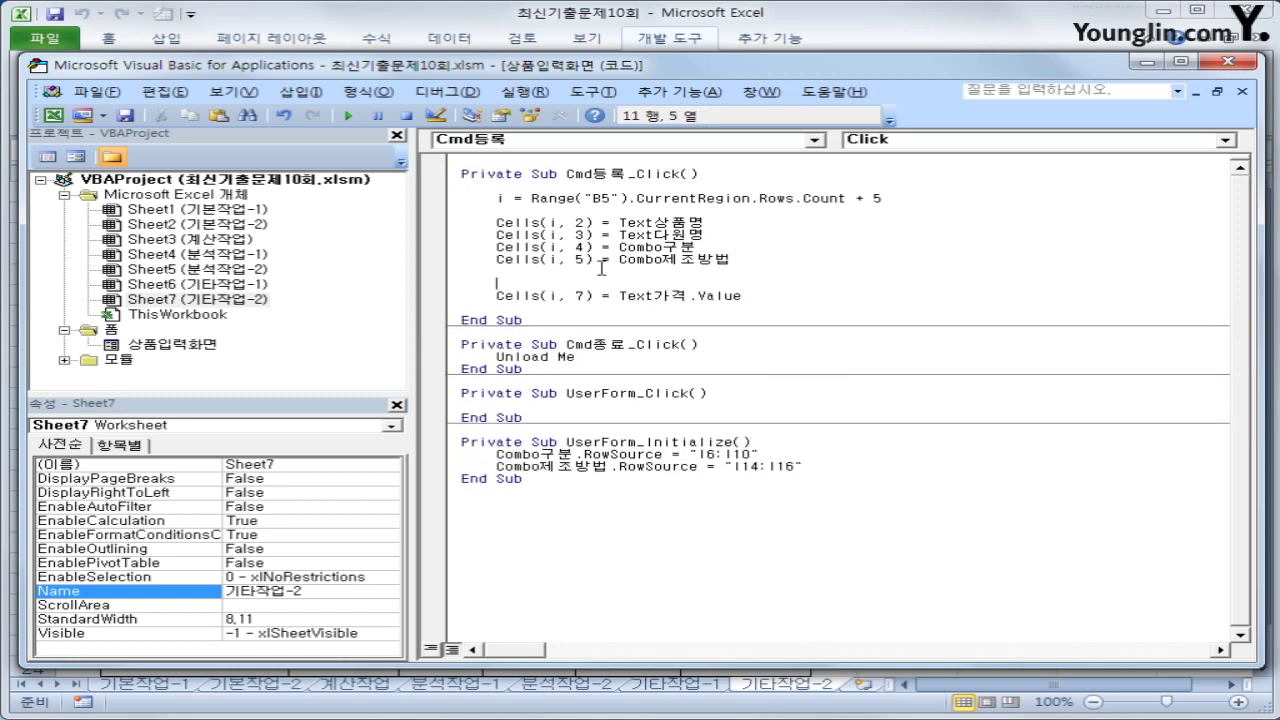
{"action": "key", "text": "Up"}
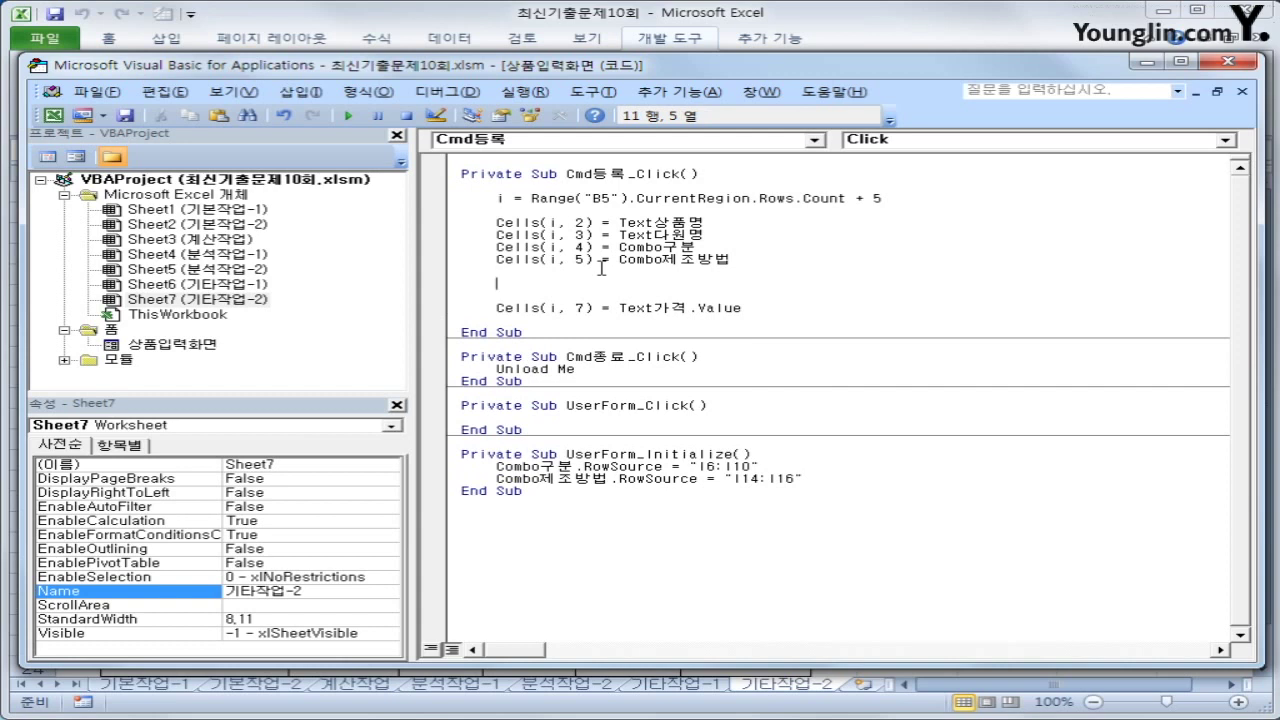
{"action": "type", "text": "if"}
- Check the checkbox name on the form, then complete If Check친환경인증 = True Then
{"action": "double_click", "coordinate": [168, 345]}
{"action": "left_click", "coordinate": [614, 338]}
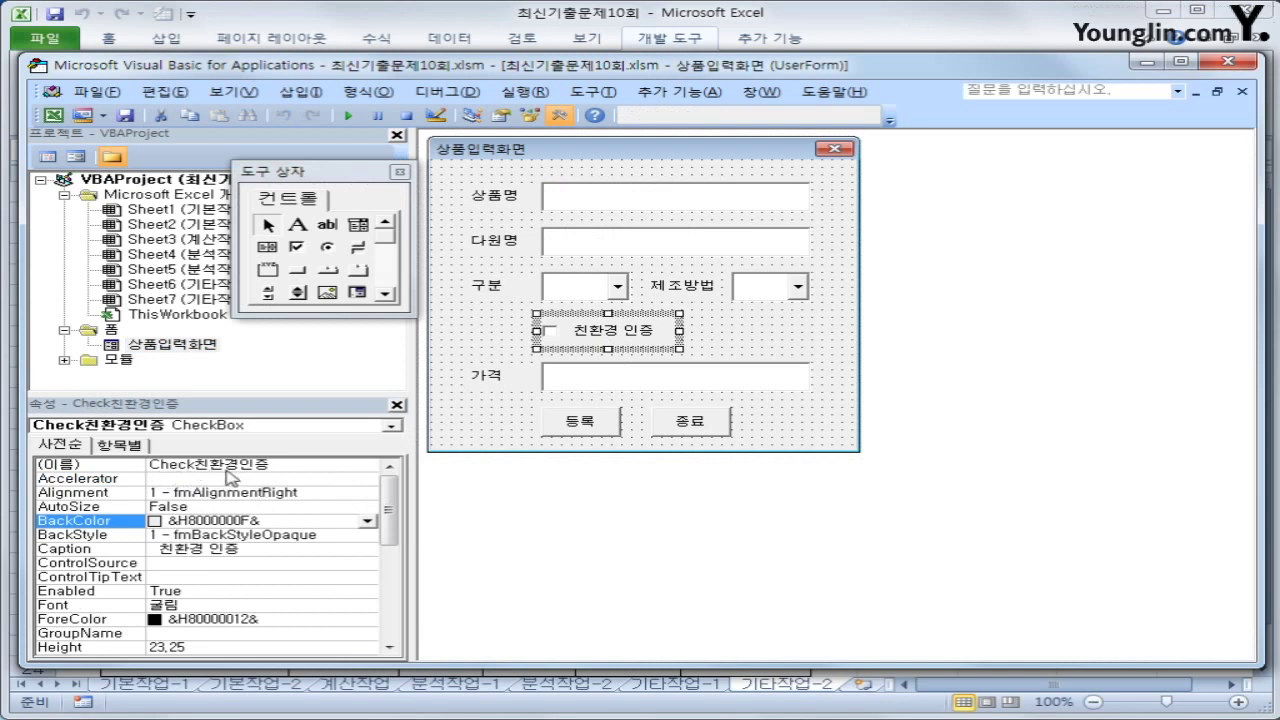
{"action": "left_click", "coordinate": [47, 157]}
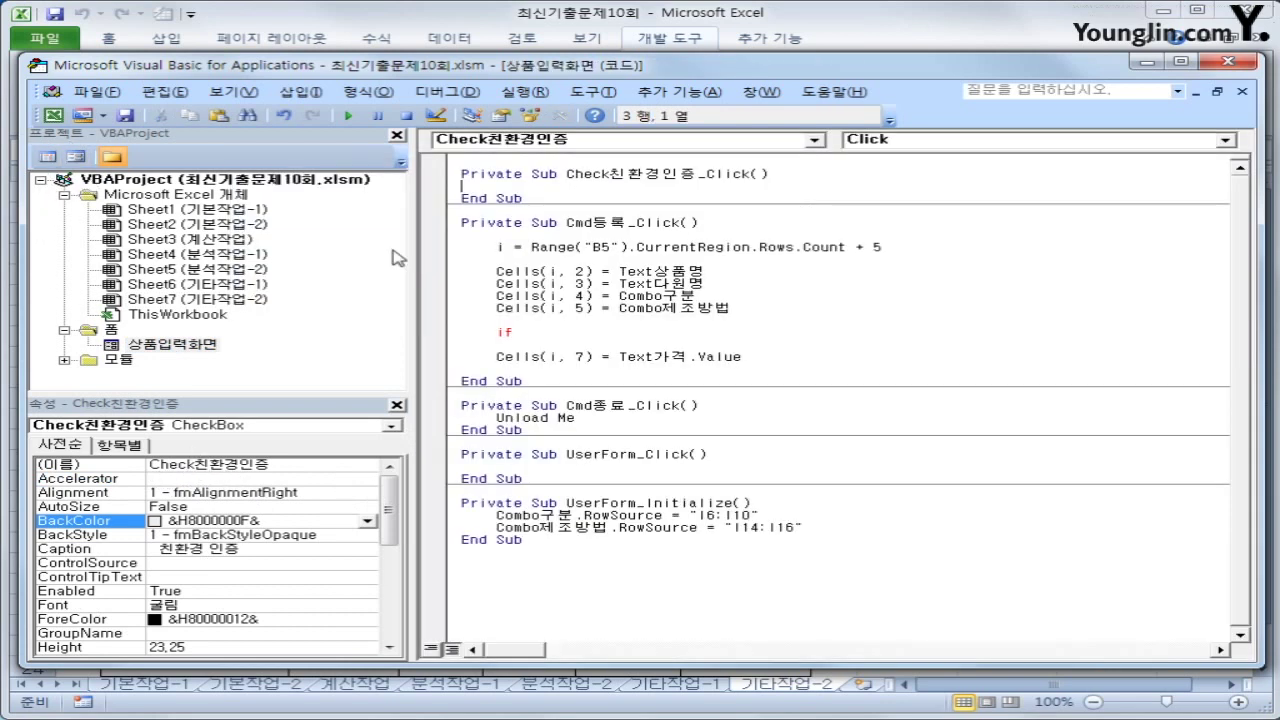
{"action": "left_click", "coordinate": [547, 342]}
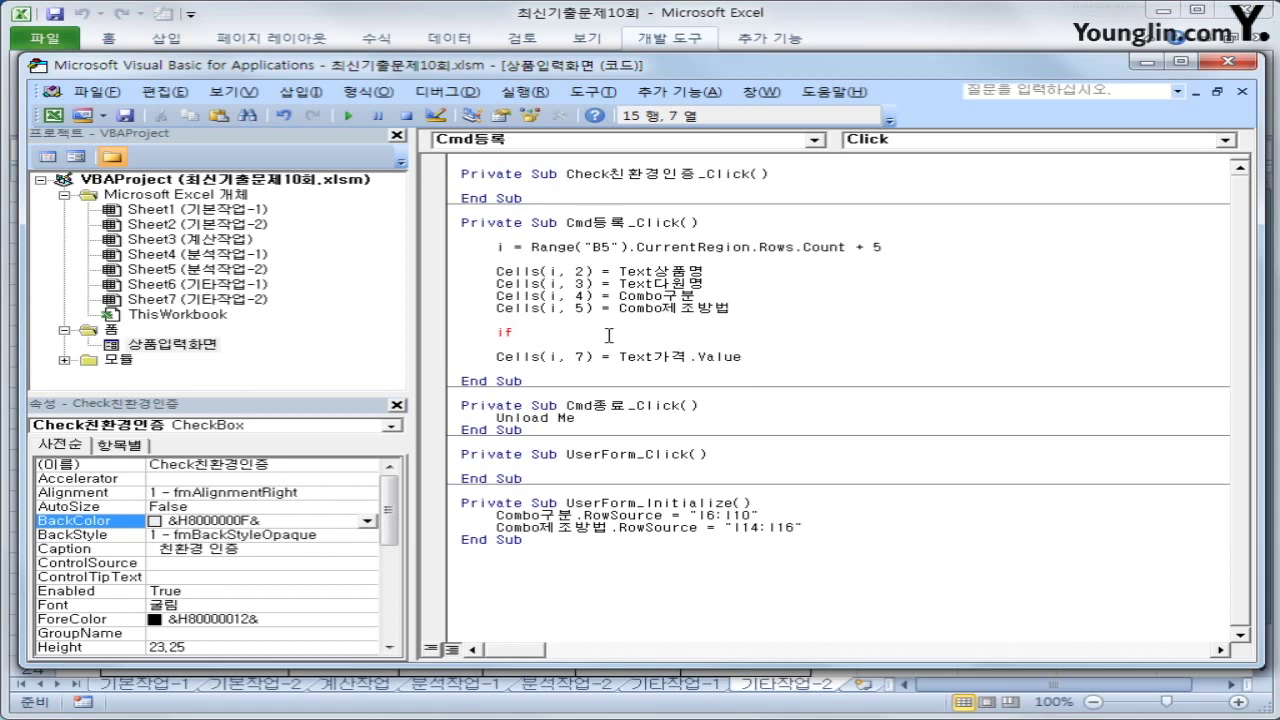
{"action": "type", "text": "Check친환경인증 "}
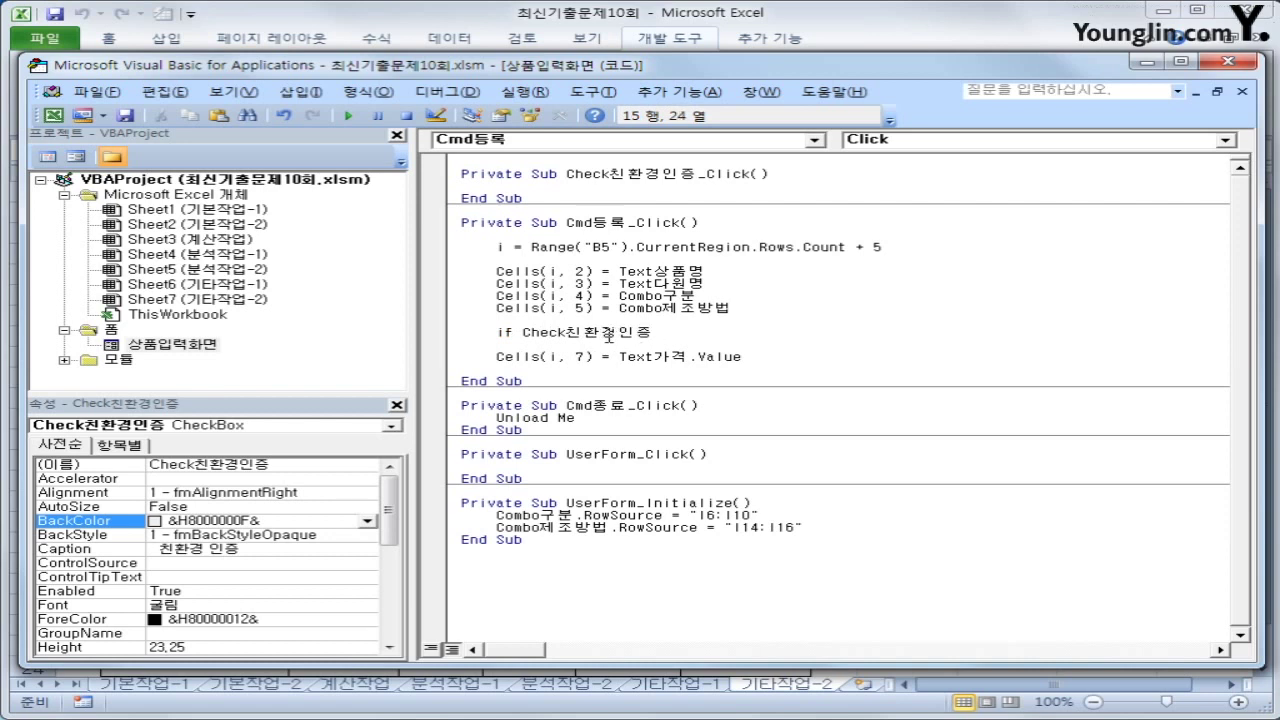
{"action": "type", "text": "= true then"}
- Under the If, set Cells(i, 6) = "○" using the special-character list
{"action": "key", "text": "Return"}
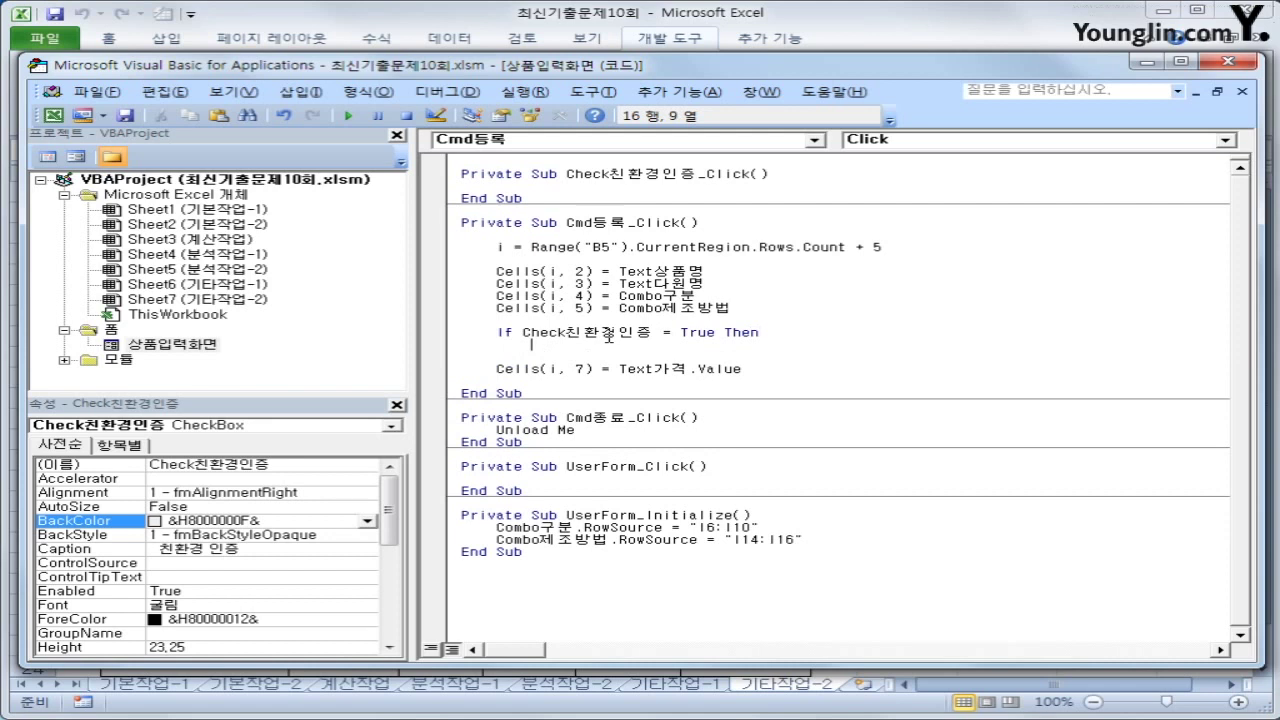
{"action": "type", "text": "cells("}
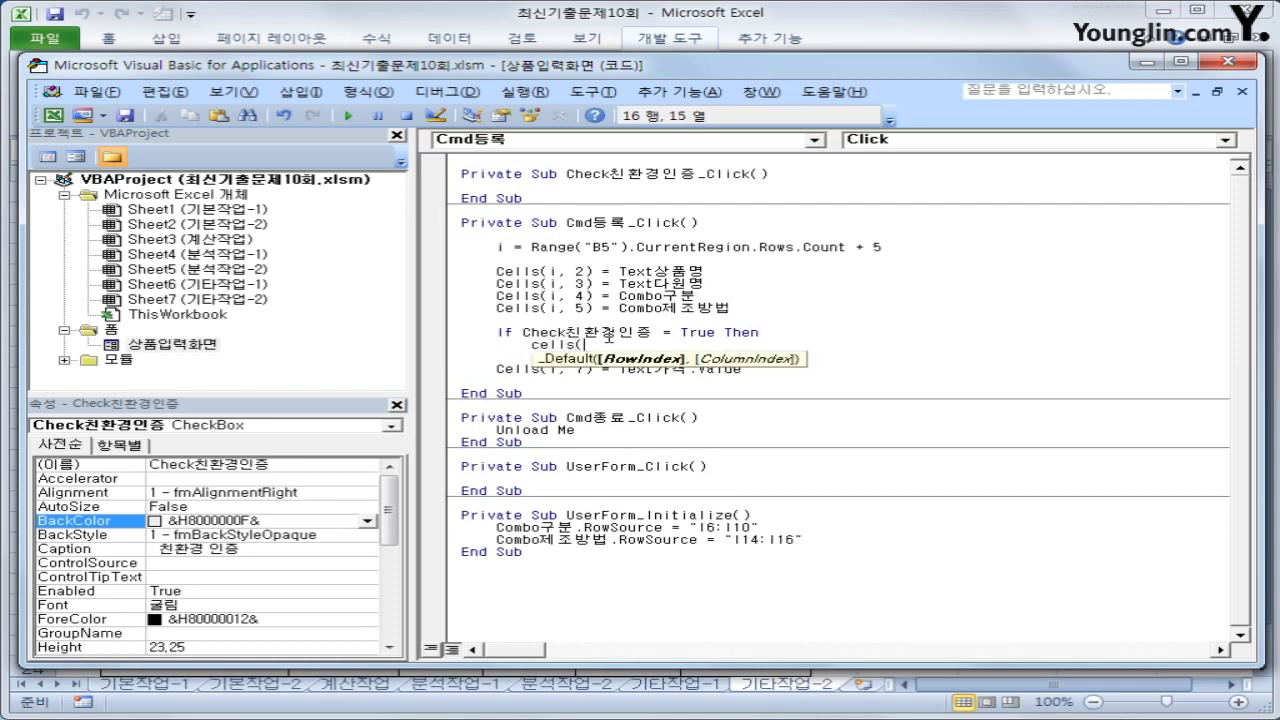
{"action": "type", "text": "i,6) ="}
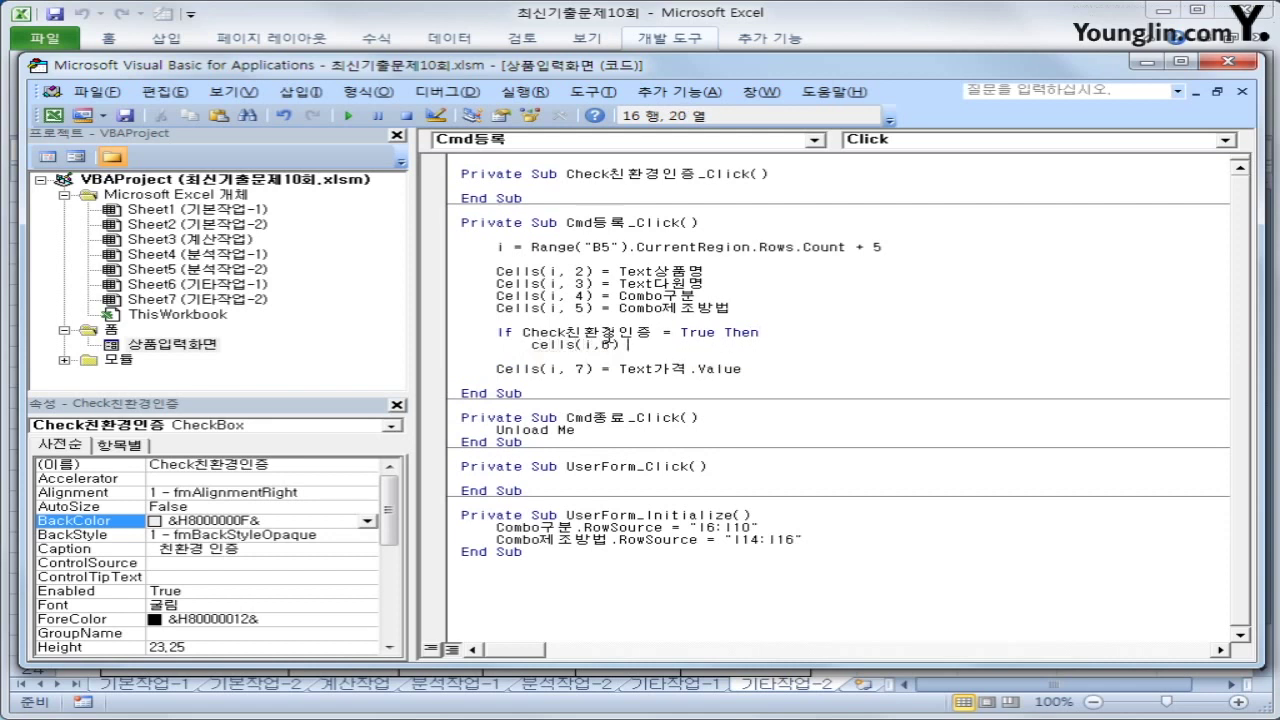
{"action": "type", "text": " \"ㅁ"}
{"action": "key", "text": "Hangul_Hanja"}
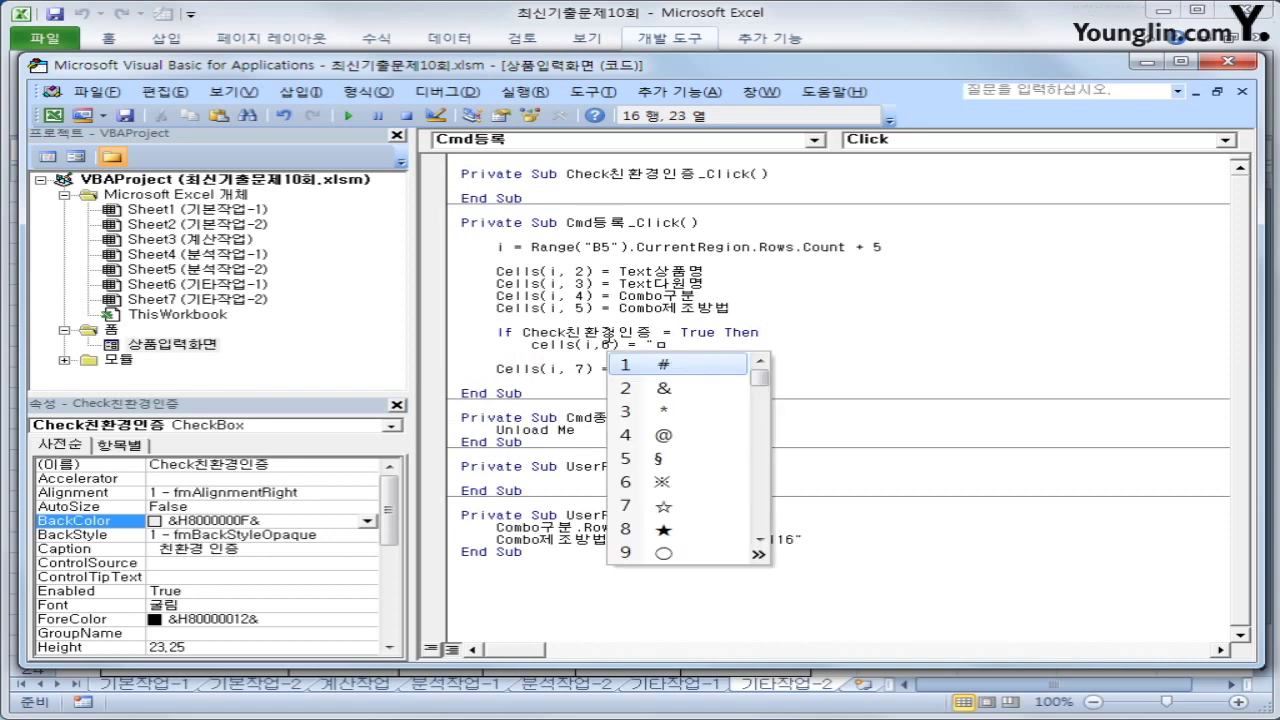
{"action": "type", "text": "9\""}
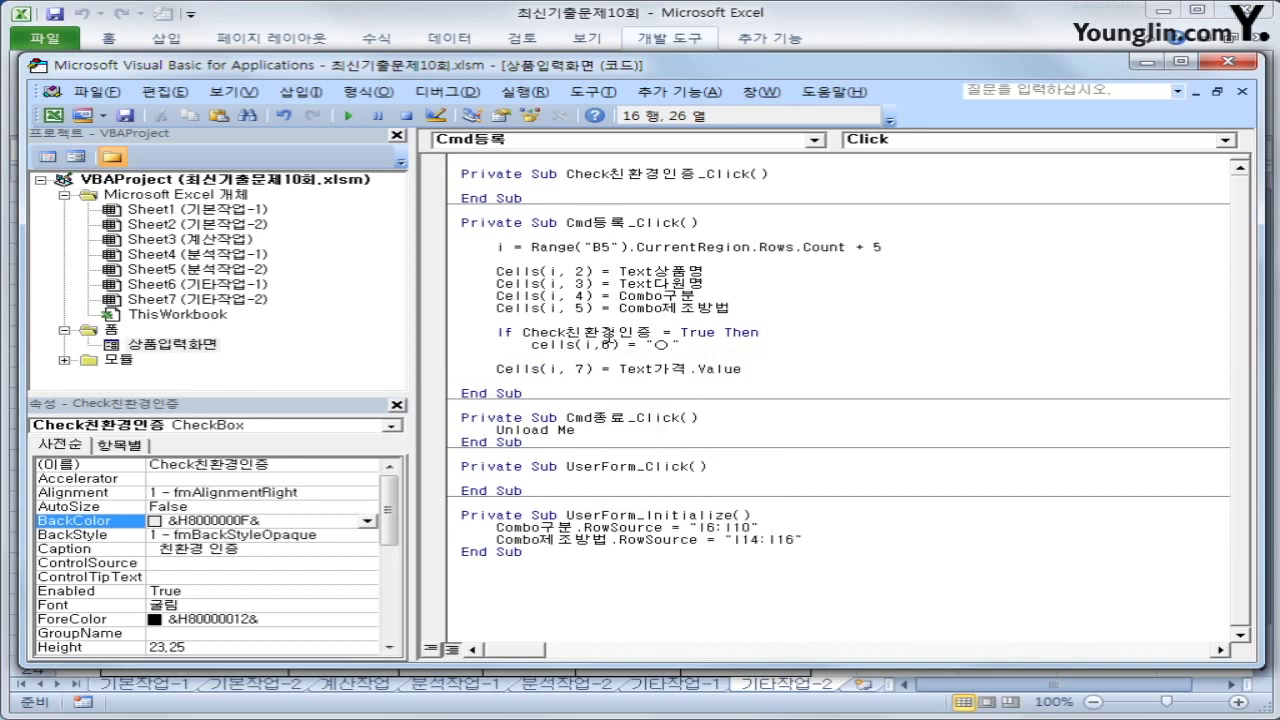
{"action": "key", "text": "Return"}
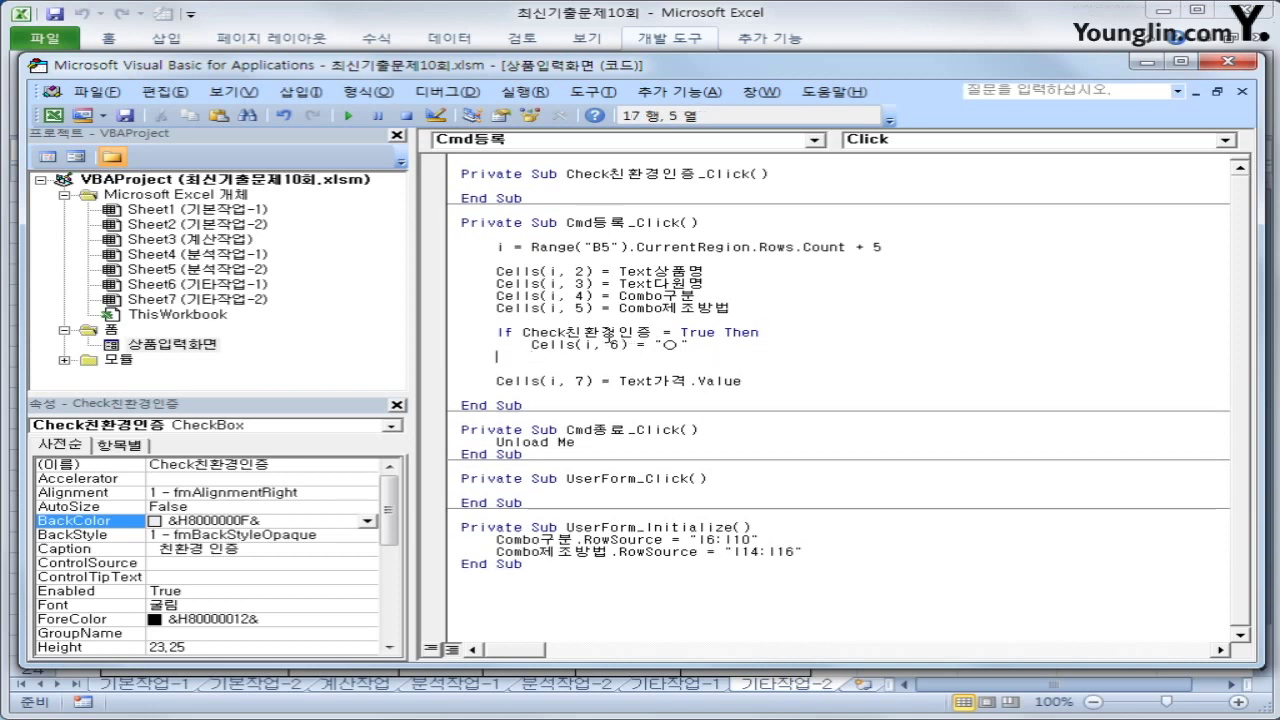
- Add an Else branch with a copied Cells(i, 6) assignment line
{"action": "type", "text": "Else"}
{"action": "key", "text": "Return"}
{"action": "key", "text": "Tab"}
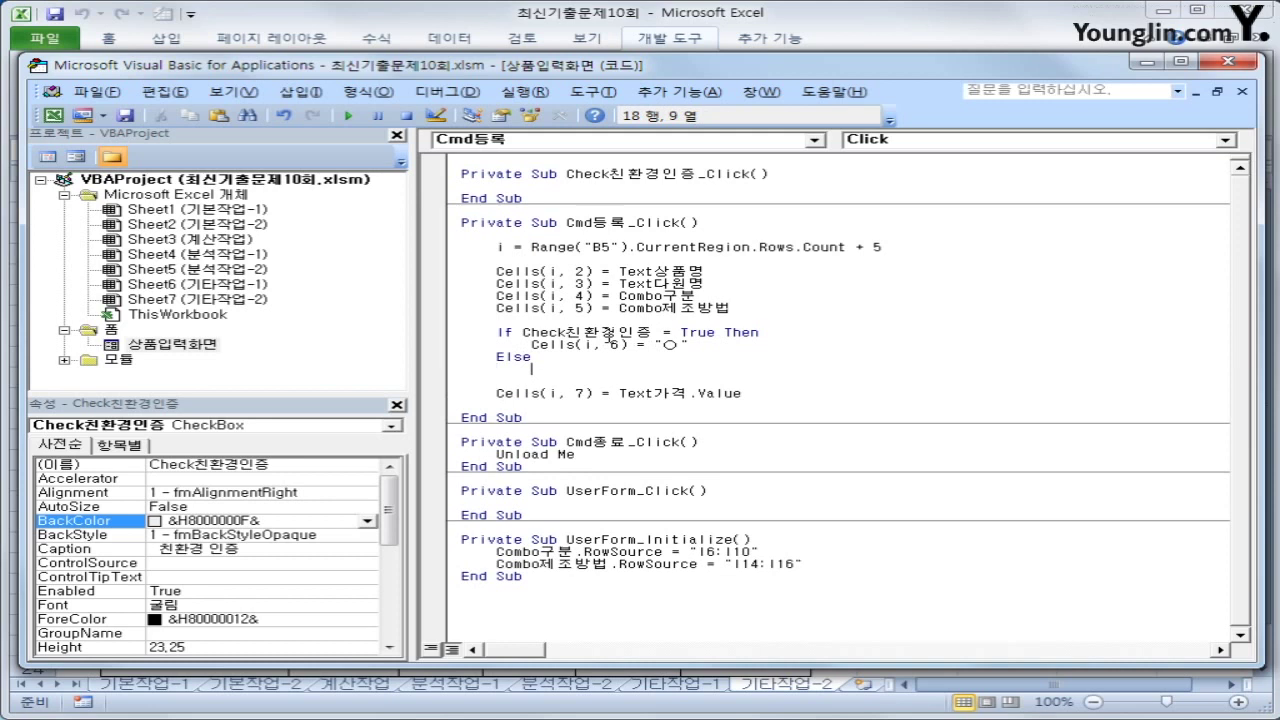
{"action": "key", "text": "Up"}
{"action": "key", "text": "shift+End"}
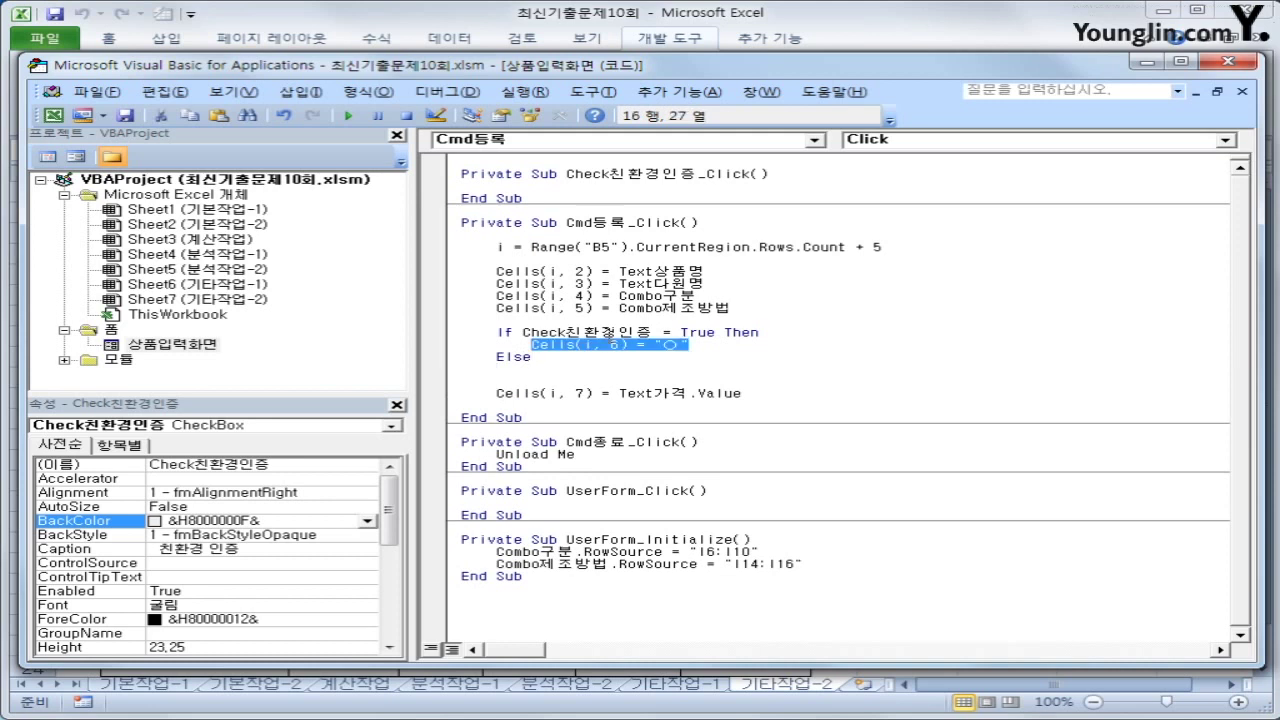
{"action": "key", "text": "ctrl+c"}
{"action": "key", "text": "Down"}
{"action": "key", "text": "Down"}
{"action": "key", "text": "ctrl+v"}
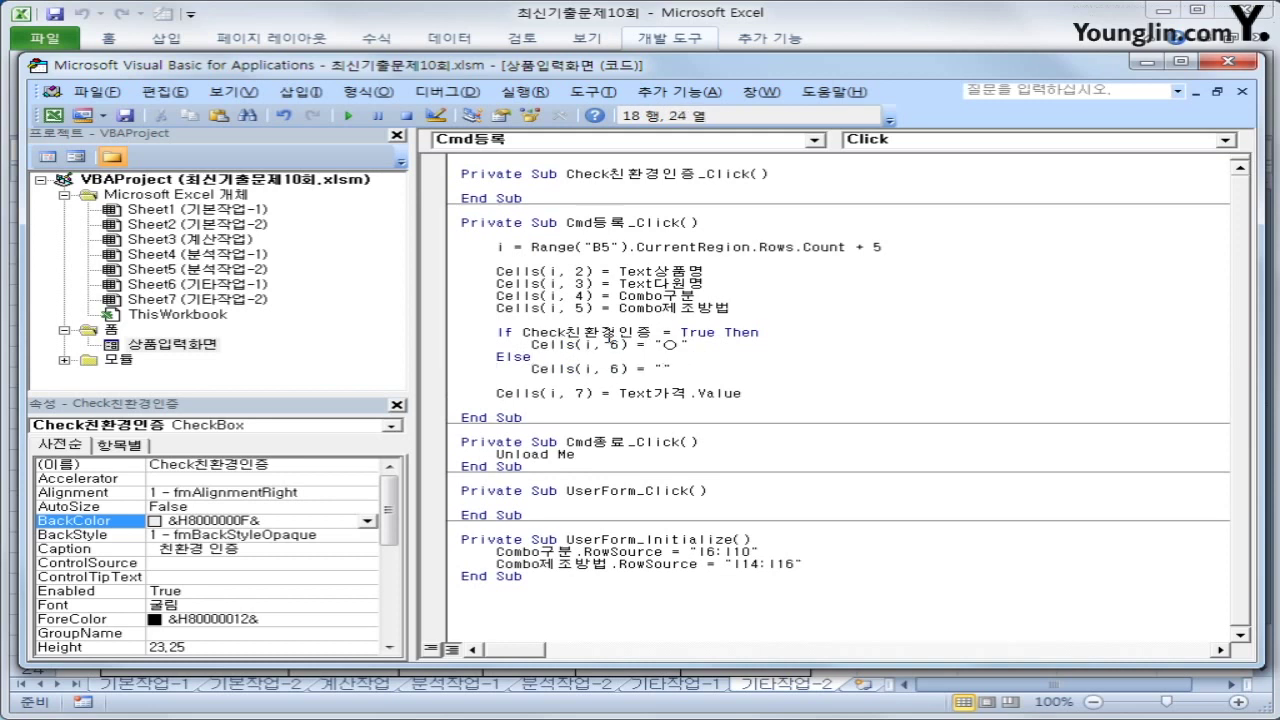
- Close the block with End If and return to the Excel sheet
{"action": "key", "text": "Return"}
{"action": "key", "text": "shift+Tab"}
{"action": "type", "text": "무"}
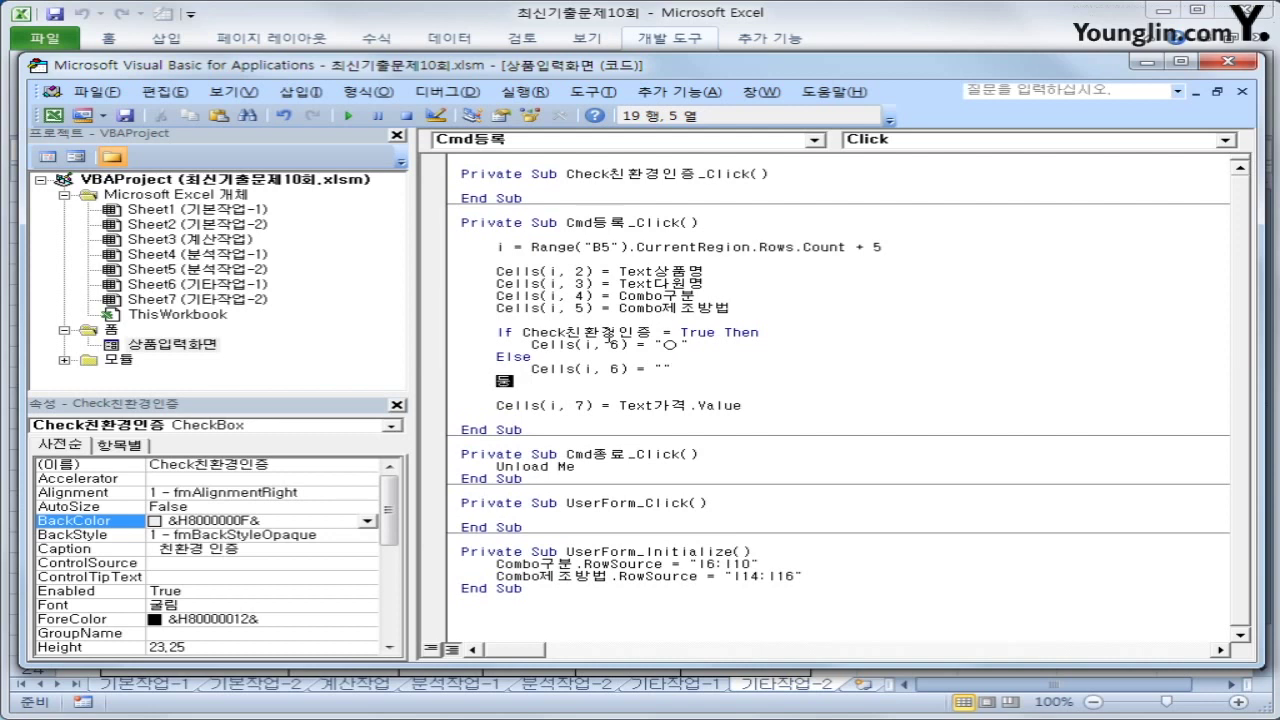
{"action": "key", "text": "BackSpace"}
{"action": "key", "text": "Hangul"}
{"action": "type", "text": "end if"}
{"action": "key", "text": "Down"}
{"action": "key", "text": "Down"}
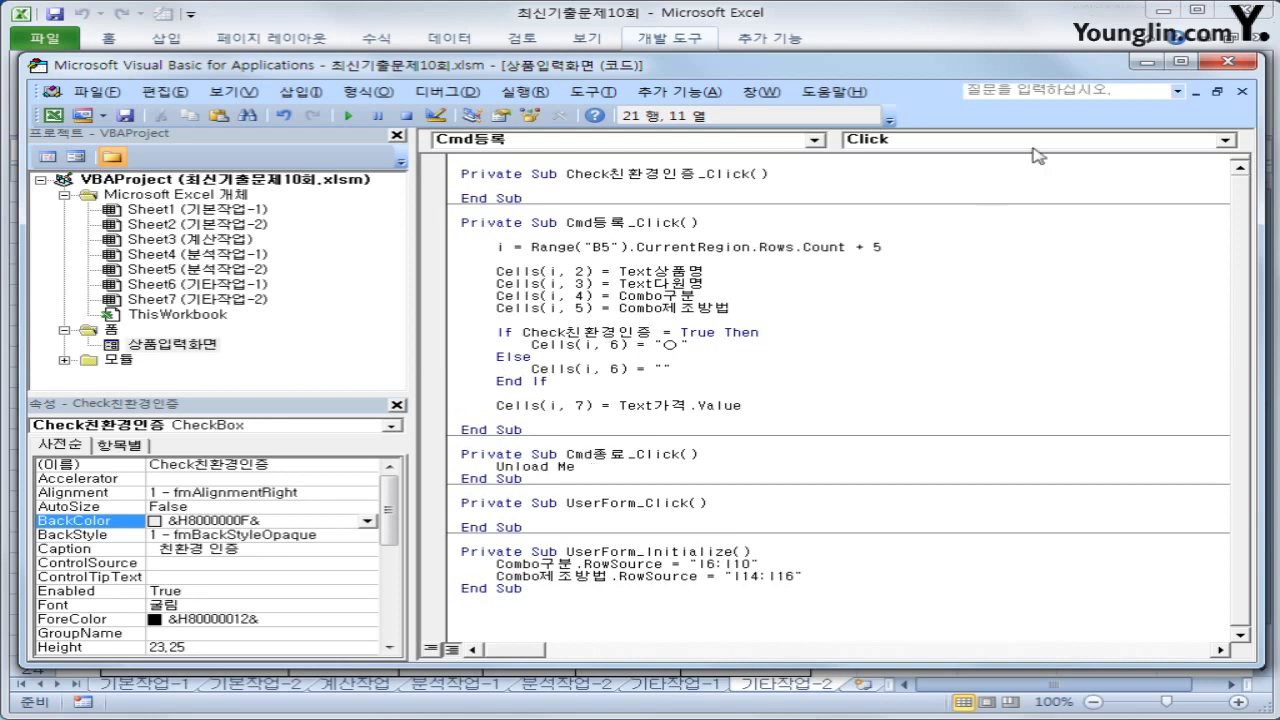
{"action": "left_click", "coordinate": [1243, 62]}
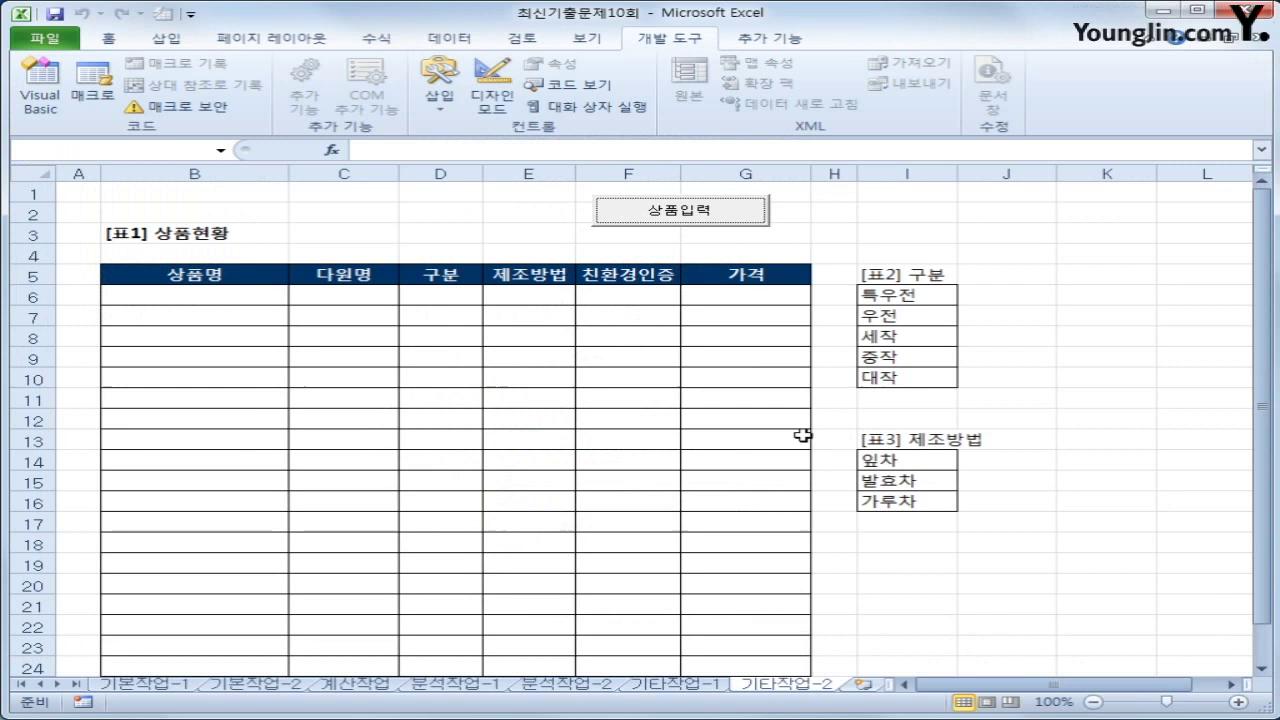
- Open the 상품입력 form, move it aside, and enter product 녹차 from garden 고려
{"action": "left_click", "coordinate": [664, 210]}
{"action": "left_click_drag", "start_coordinate": [676, 210], "coordinate": [993, 310]}
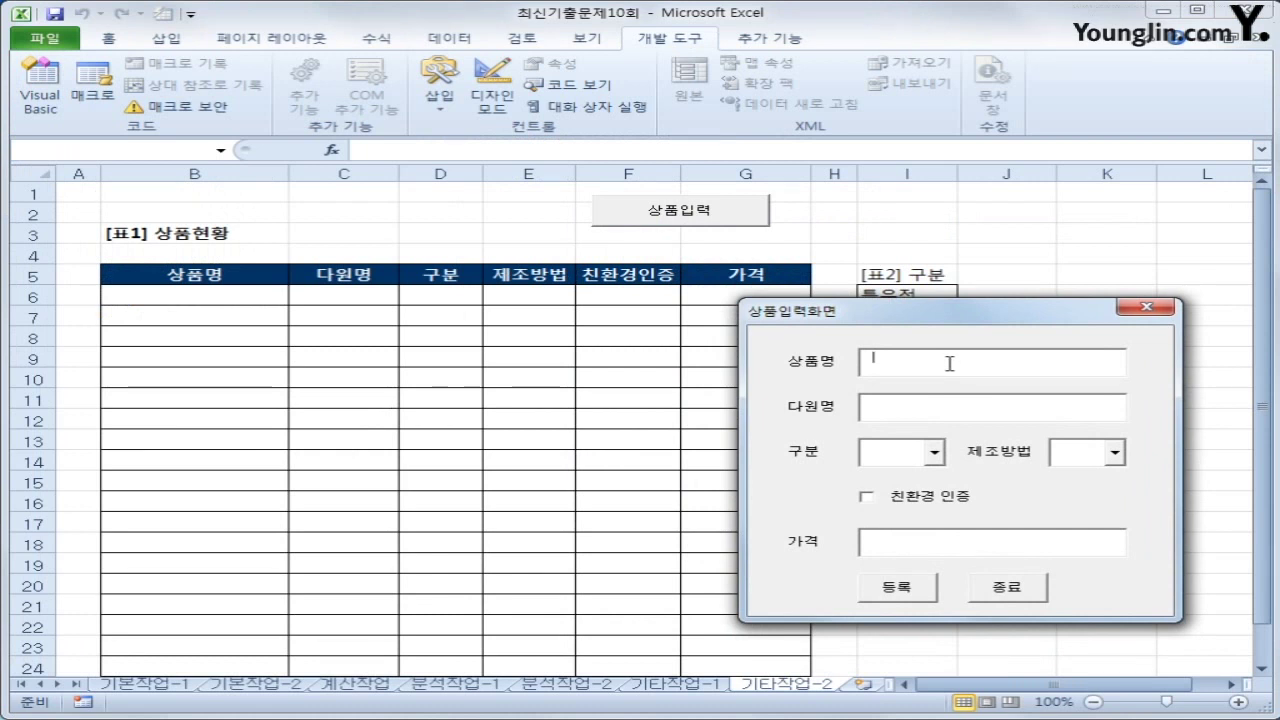
{"action": "type", "text": "냉치"}
{"action": "key", "text": "BackSpace"}
{"action": "key", "text": "BackSpace"}
{"action": "type", "text": "녹차"}
{"action": "key", "text": "Tab"}
{"action": "type", "text": "rhfuek"}
{"action": "key", "text": "BackSpace"}
{"action": "key", "text": "BackSpace"}
{"action": "key", "text": "BackSpace"}
{"action": "key", "text": "BackSpace"}
{"action": "key", "text": "BackSpace"}
{"action": "key", "text": "BackSpace"}
{"action": "type", "text": "ㄱ"}
{"action": "type", "text": "려"}
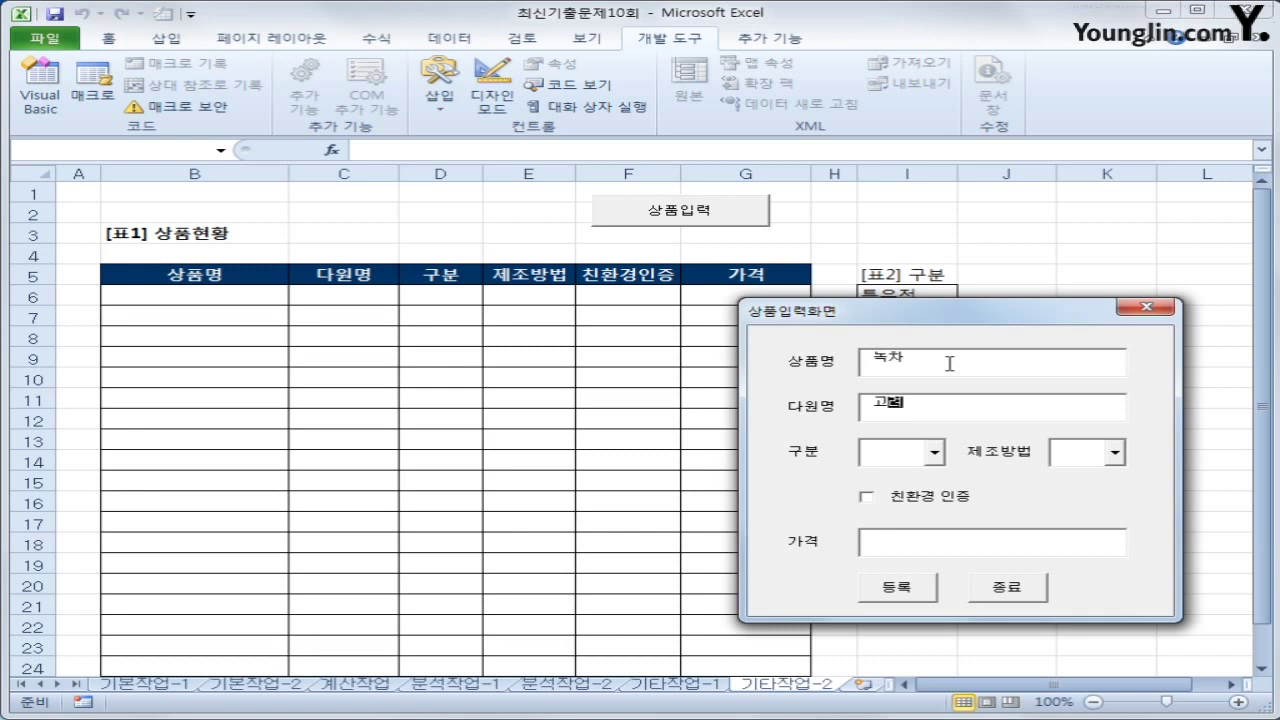
{"action": "key", "text": "Tab"}
- Choose 특우전 and 발효차, tick eco-certification, and enter price 10000
{"action": "left_click", "coordinate": [932, 454]}
{"action": "left_click", "coordinate": [962, 472]}
{"action": "left_click", "coordinate": [1114, 454]}
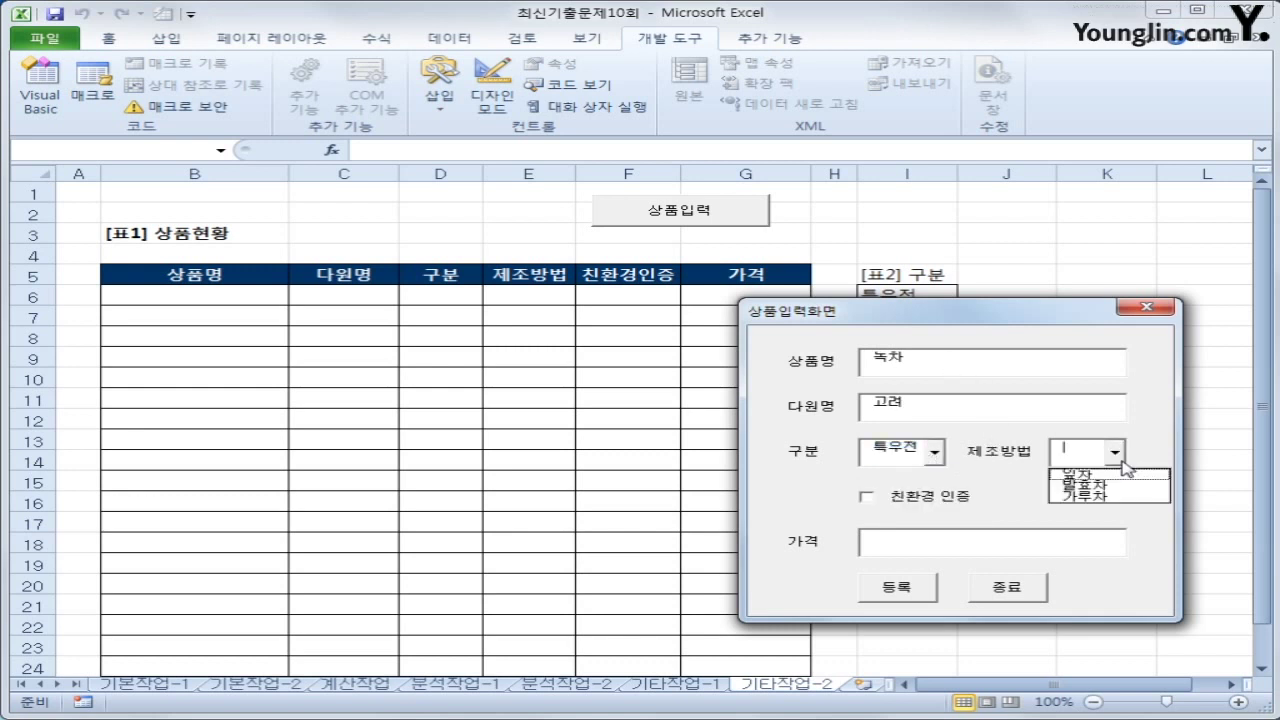
{"action": "left_click", "coordinate": [1085, 490]}
{"action": "left_click", "coordinate": [867, 497]}
{"action": "left_click", "coordinate": [911, 537]}
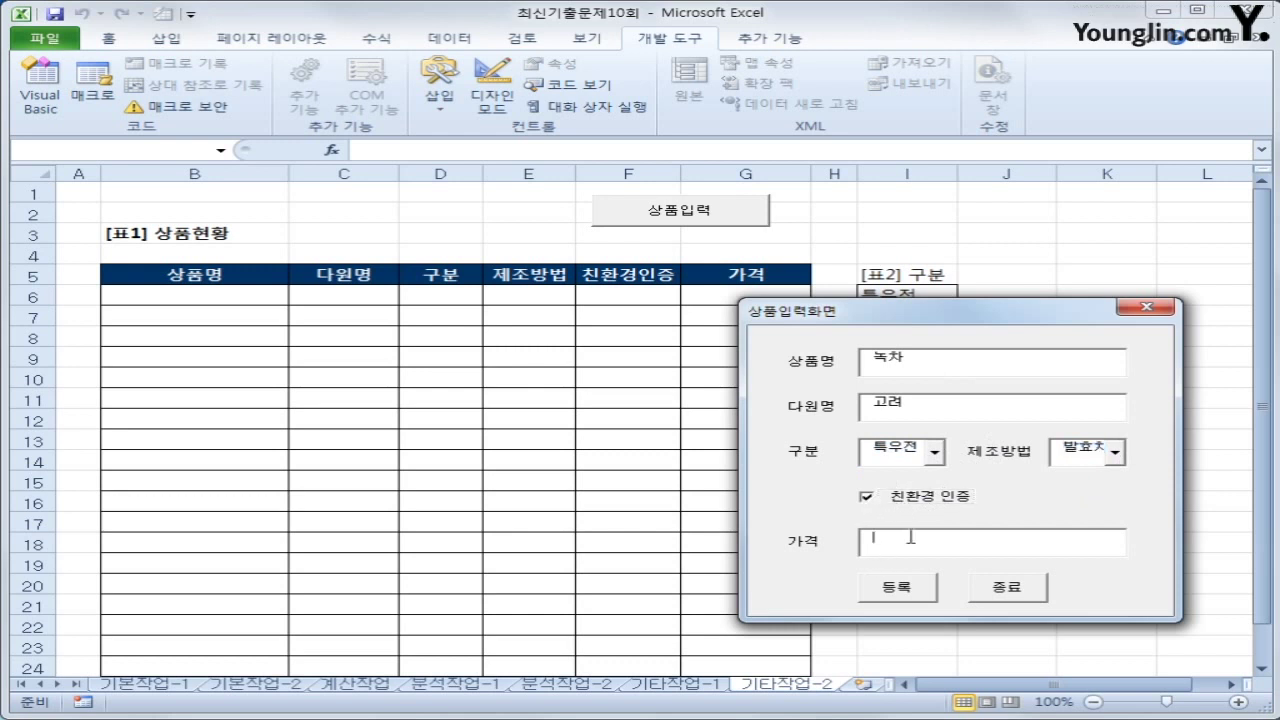
{"action": "type", "text": "10000"}
- Register the entry, close the form, and select cell K20
{"action": "left_click", "coordinate": [914, 588]}
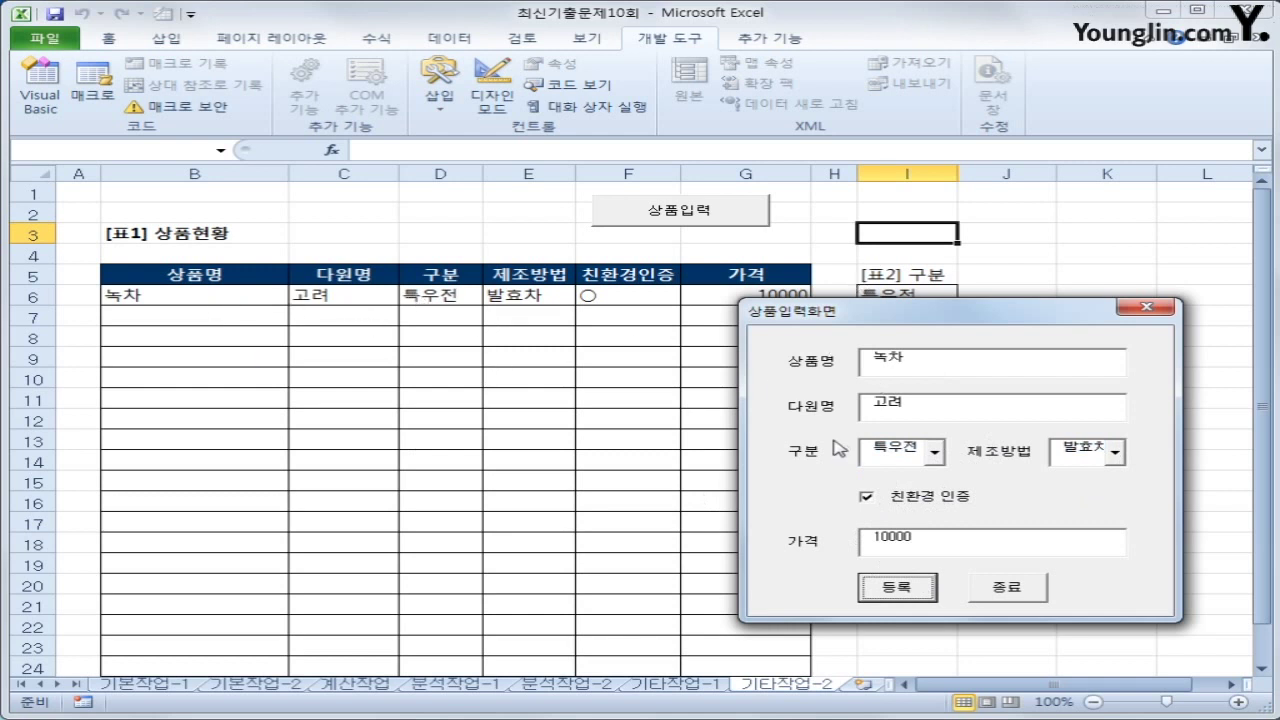
{"action": "left_click", "coordinate": [1034, 592]}
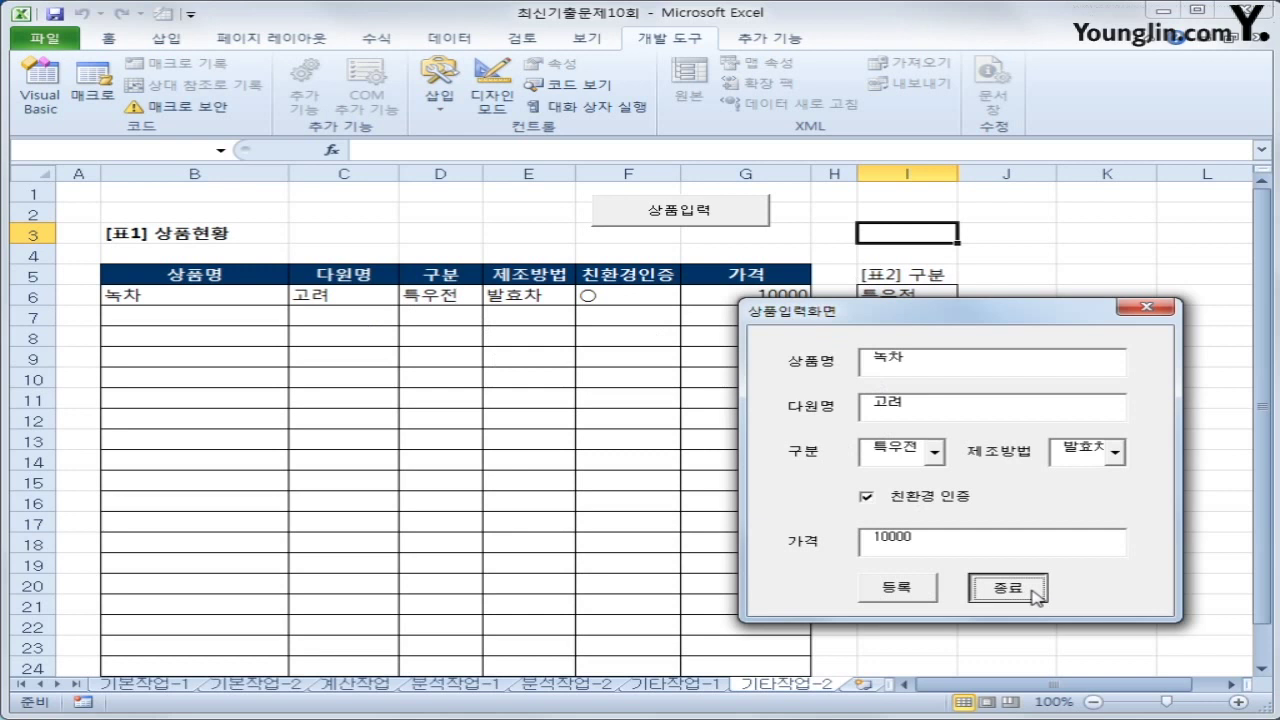
{"action": "left_click", "coordinate": [1100, 583]}
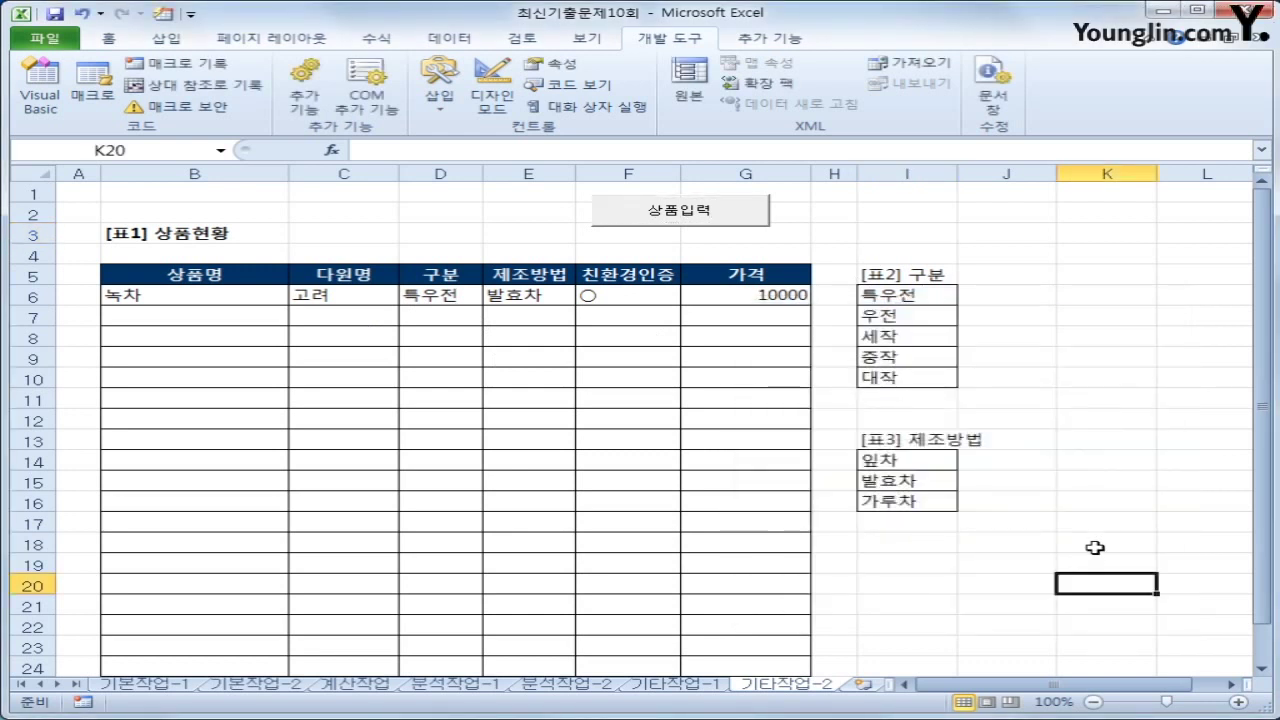